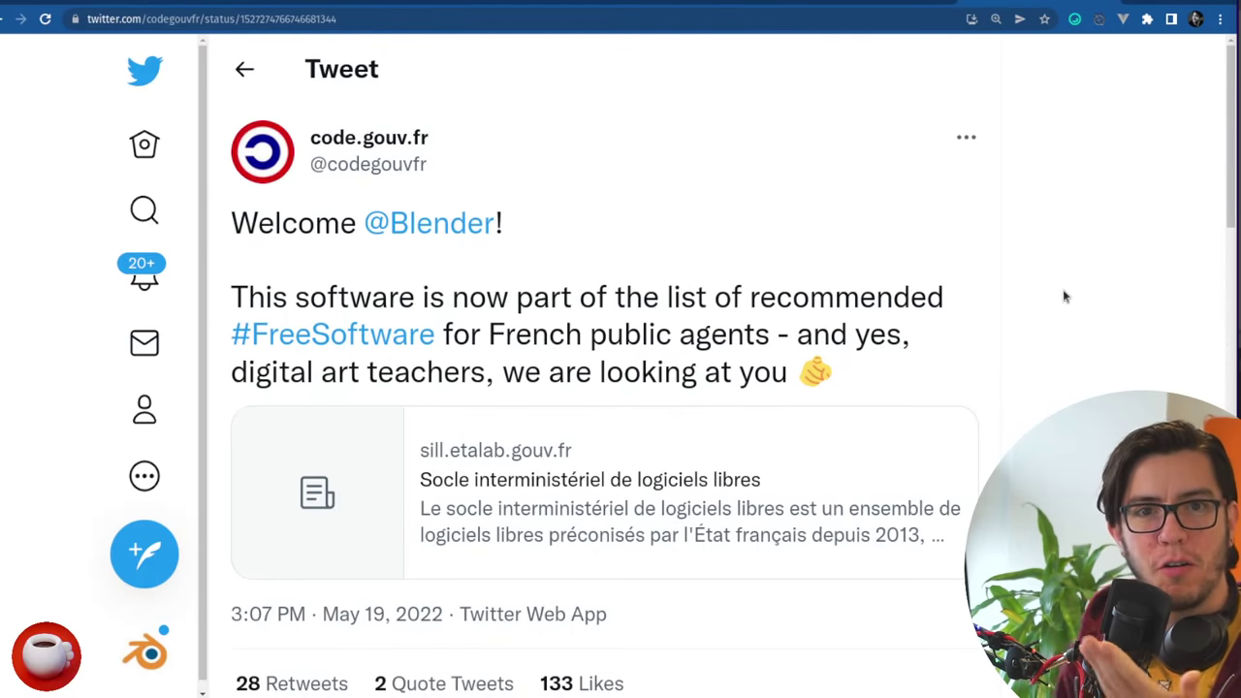
- Look at Blender's entry on the SILL site and its navigation, then return to the code.gouv.fr tweet
{"action": "left_click", "coordinate": [627, 478]}
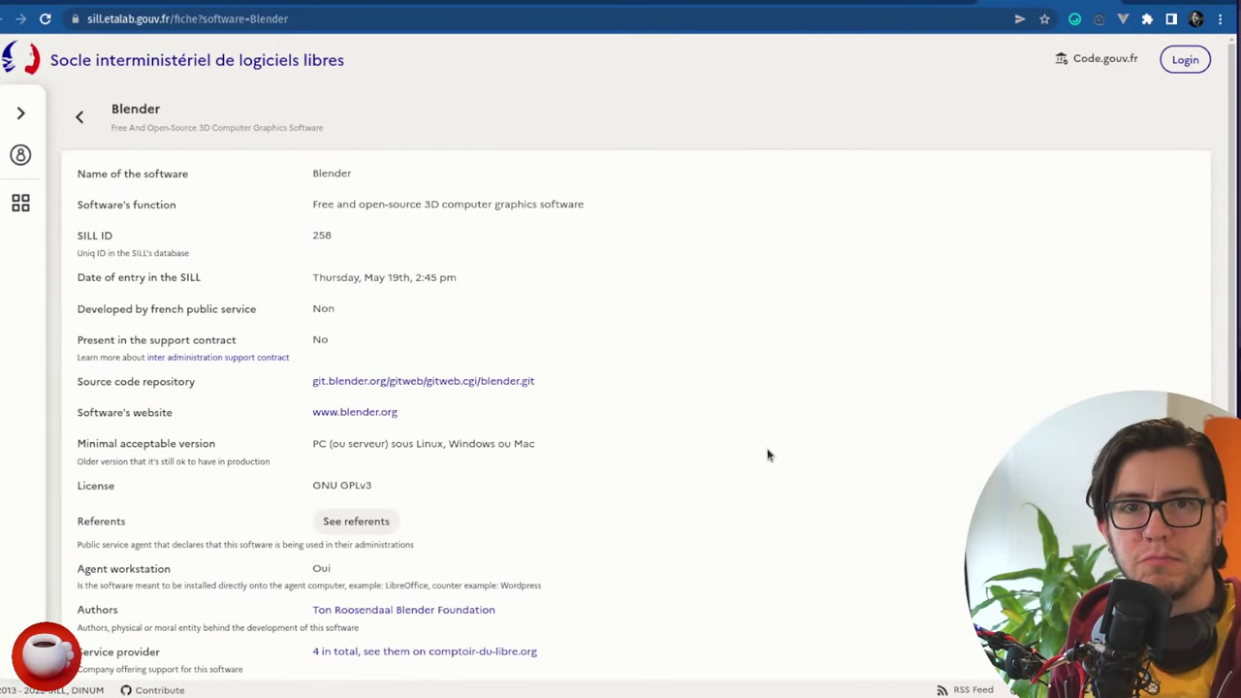
{"action": "left_click", "coordinate": [24, 113]}
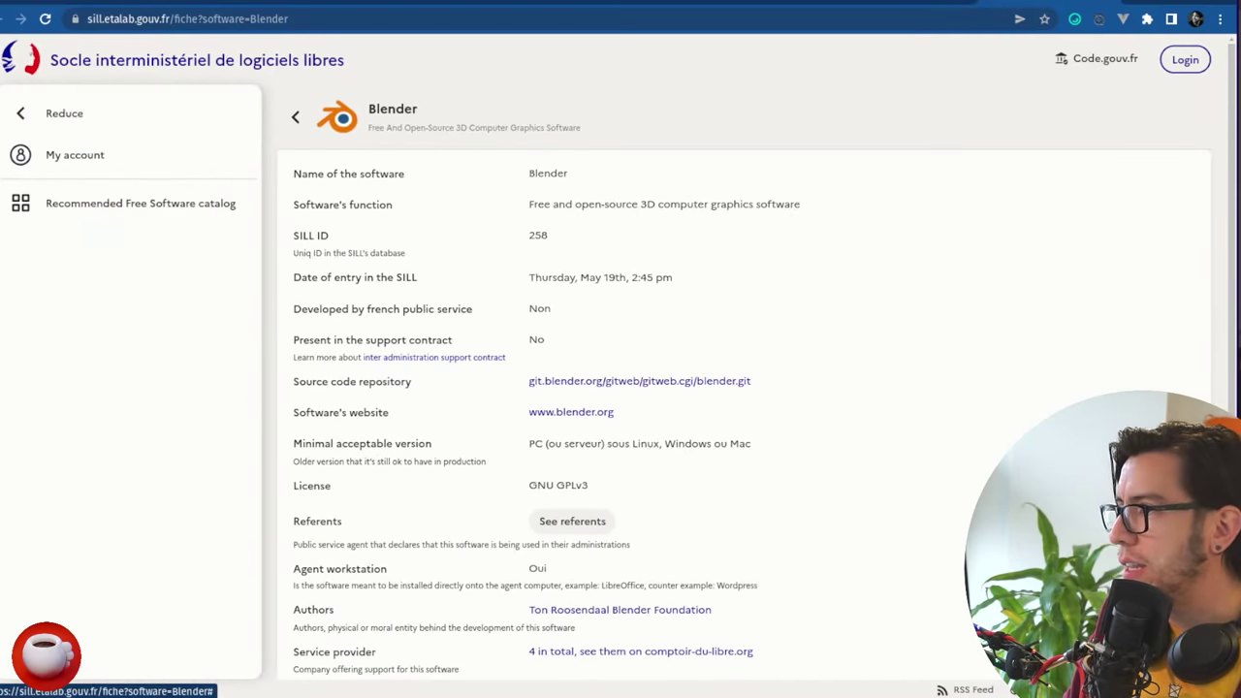
{"action": "left_click", "coordinate": [67, 112]}
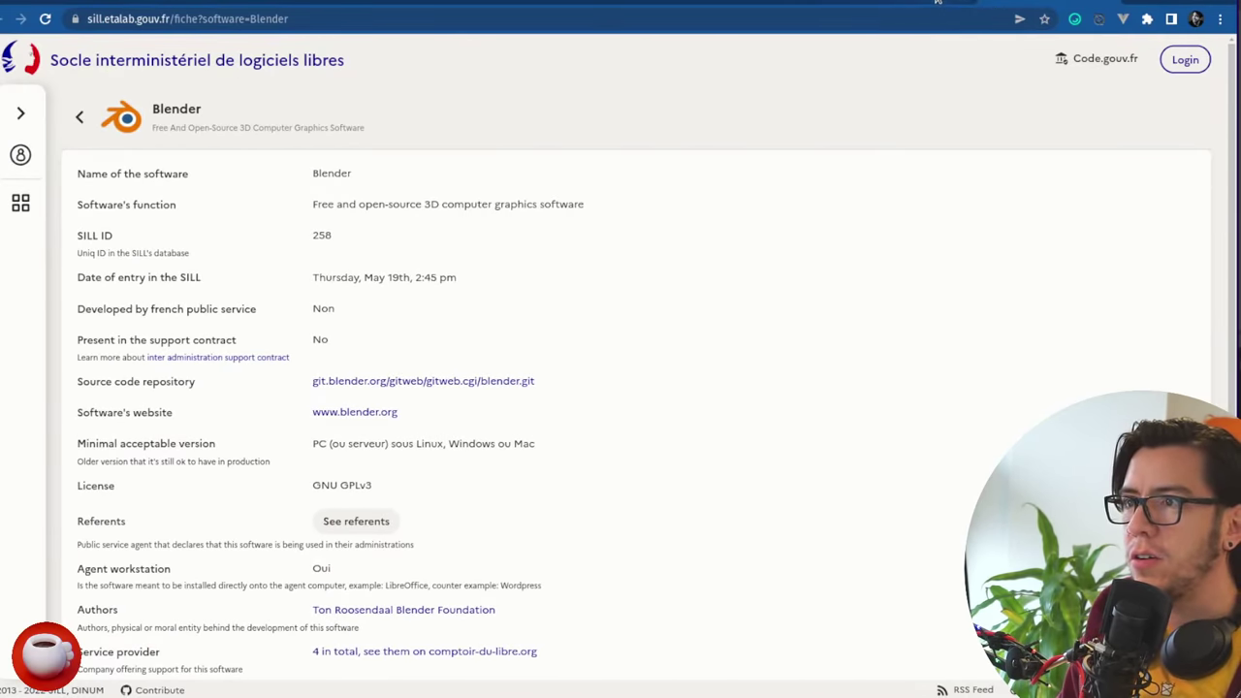
{"action": "left_click", "coordinate": [948, 8]}
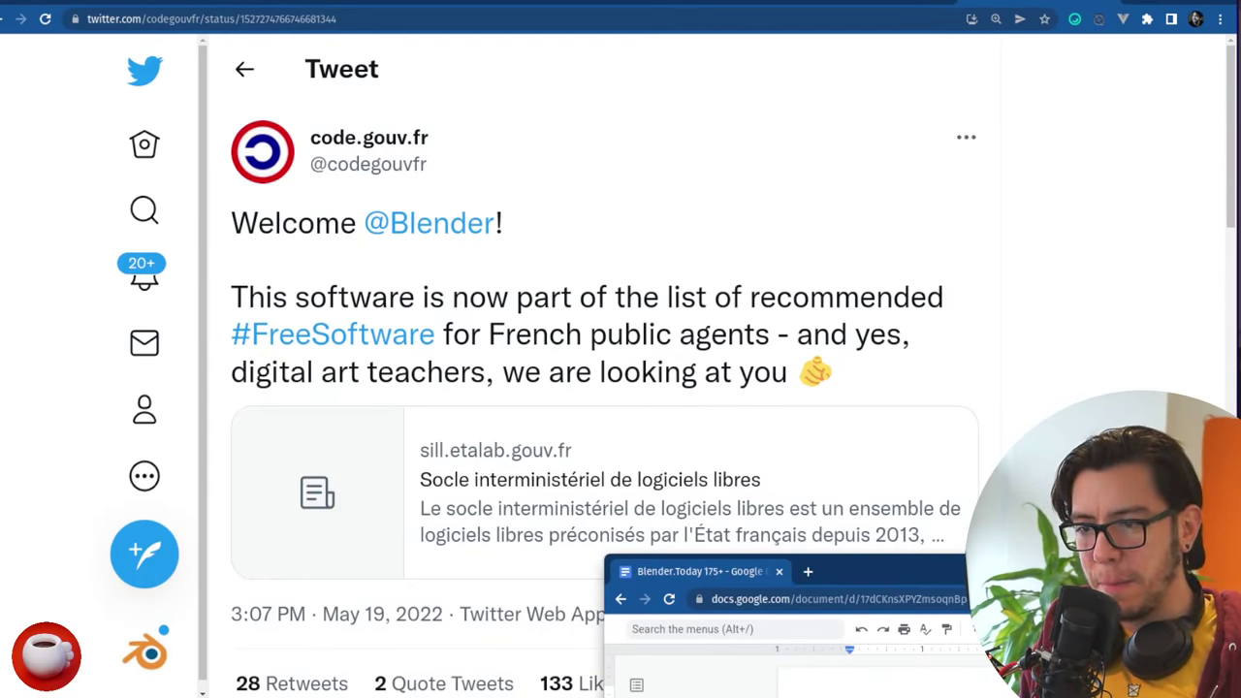
- Show the GSoC 2022 article at 175% zoom, scrolled down to the 3D Text Usability Improvements section
{"action": "left_click", "coordinate": [53, 3]}
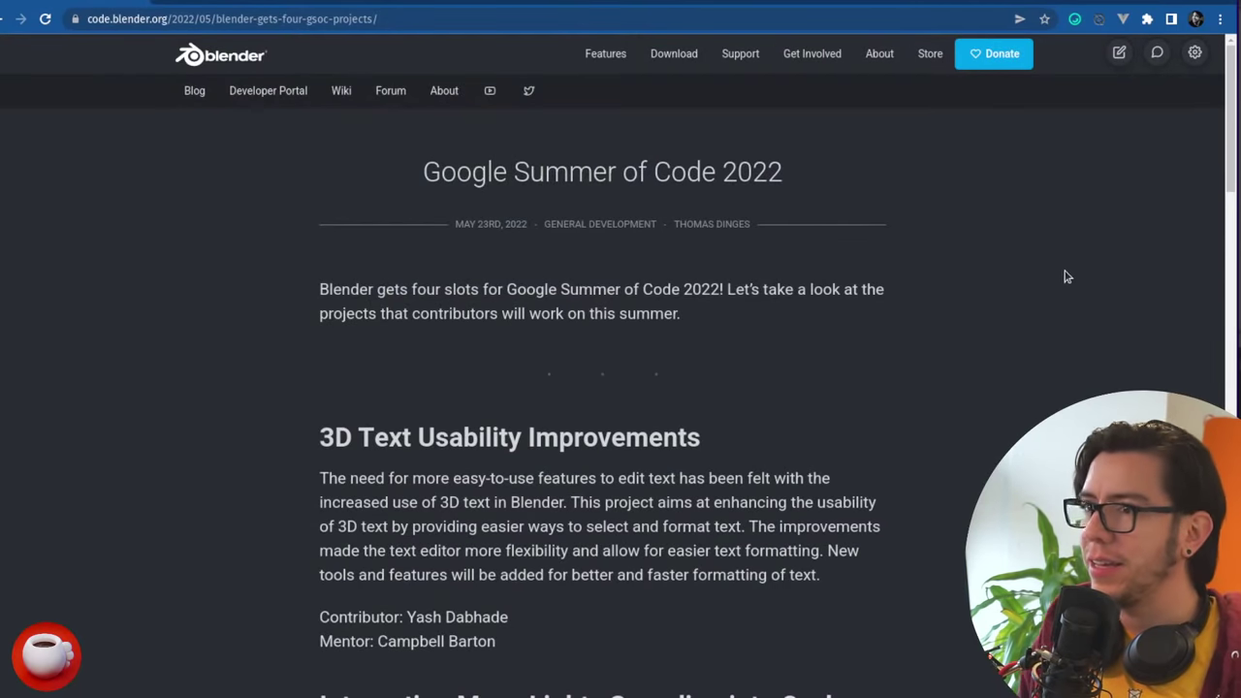
{"action": "key", "text": "ctrl+plus"}
{"action": "key", "text": "ctrl+plus"}
{"action": "key", "text": "ctrl+plus"}
{"action": "key", "text": "ctrl+plus"}
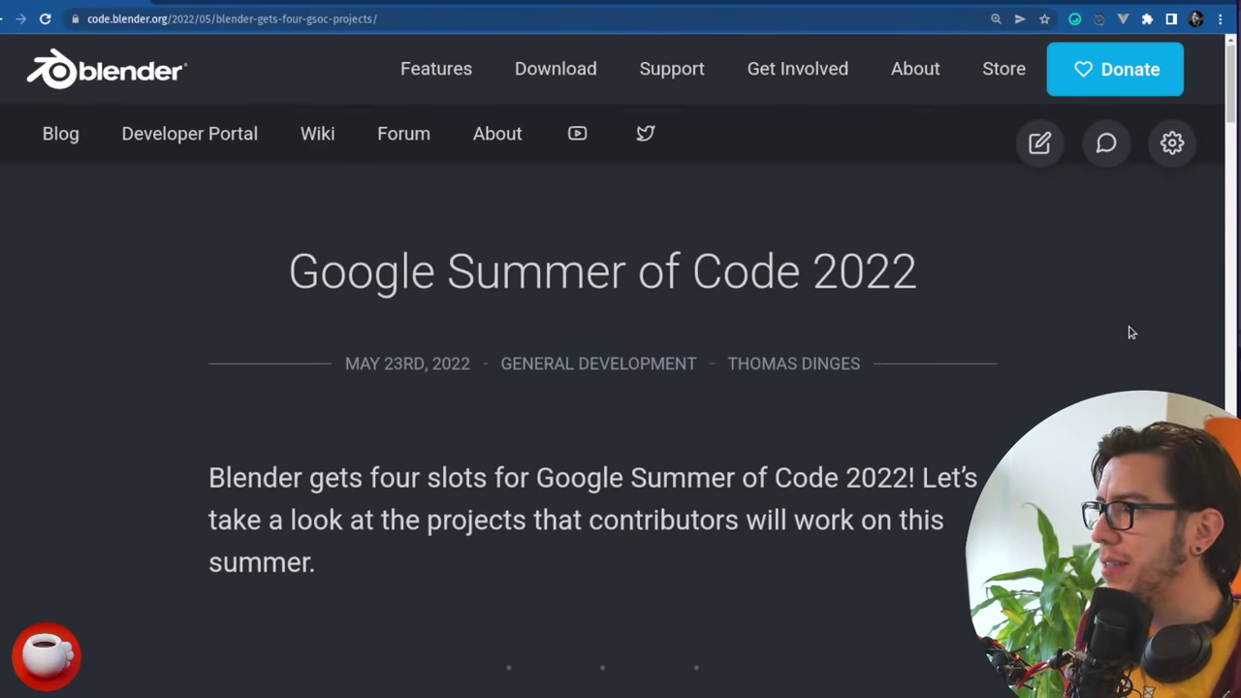
{"action": "scroll", "coordinate": [1139, 336], "scroll_direction": "down", "scroll_amount": 1}
{"action": "scroll", "coordinate": [1154, 341], "scroll_direction": "down", "scroll_amount": 1}
{"action": "scroll", "coordinate": [1144, 330], "scroll_direction": "down", "scroll_amount": 1}
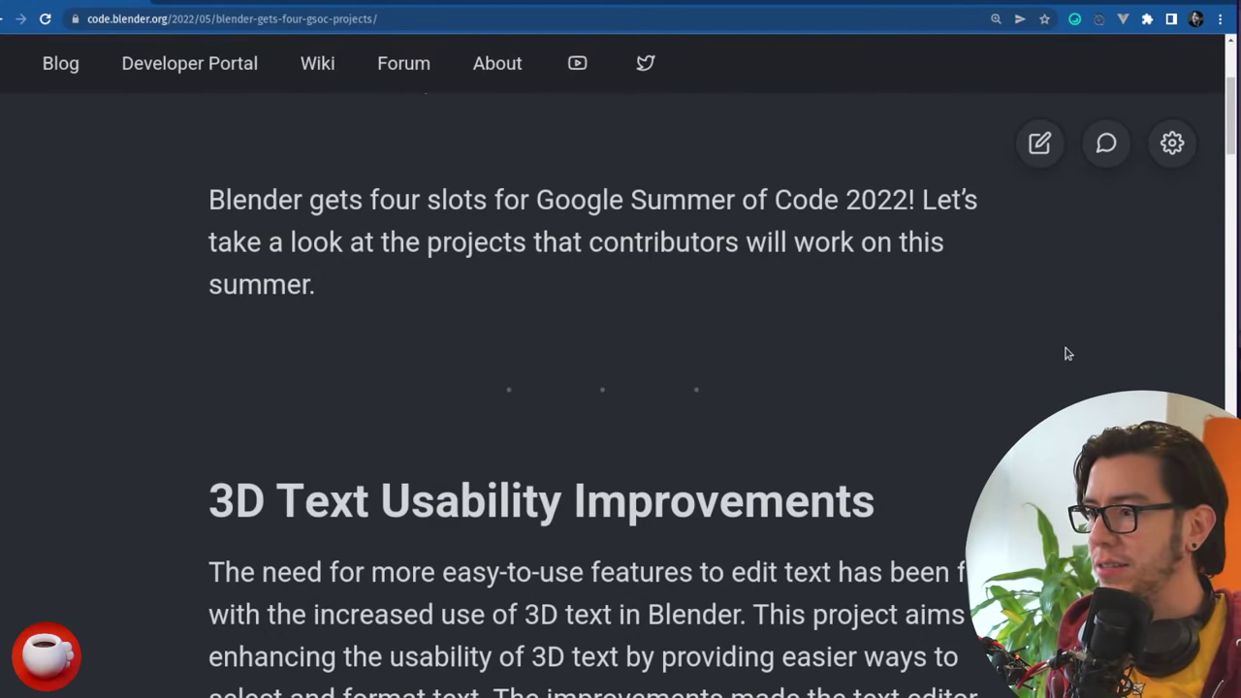
{"action": "scroll", "coordinate": [1076, 359], "scroll_direction": "down", "scroll_amount": 3}
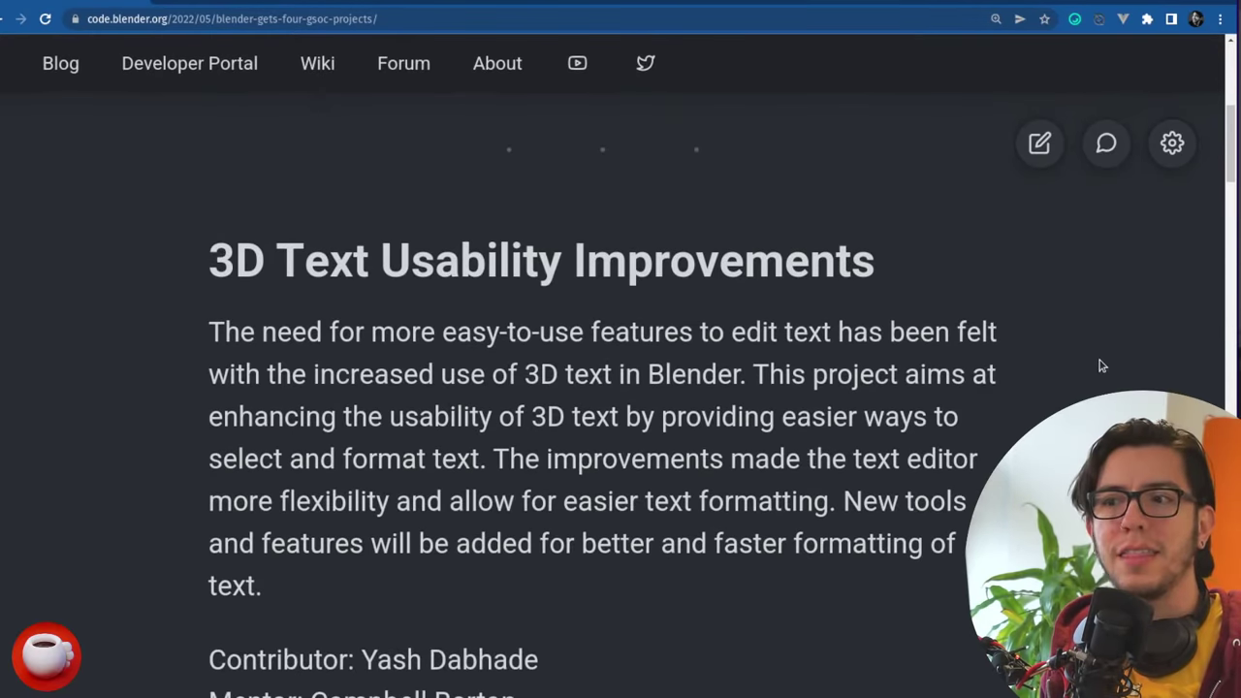
{"action": "scroll", "coordinate": [1101, 366], "scroll_direction": "down", "scroll_amount": 2}
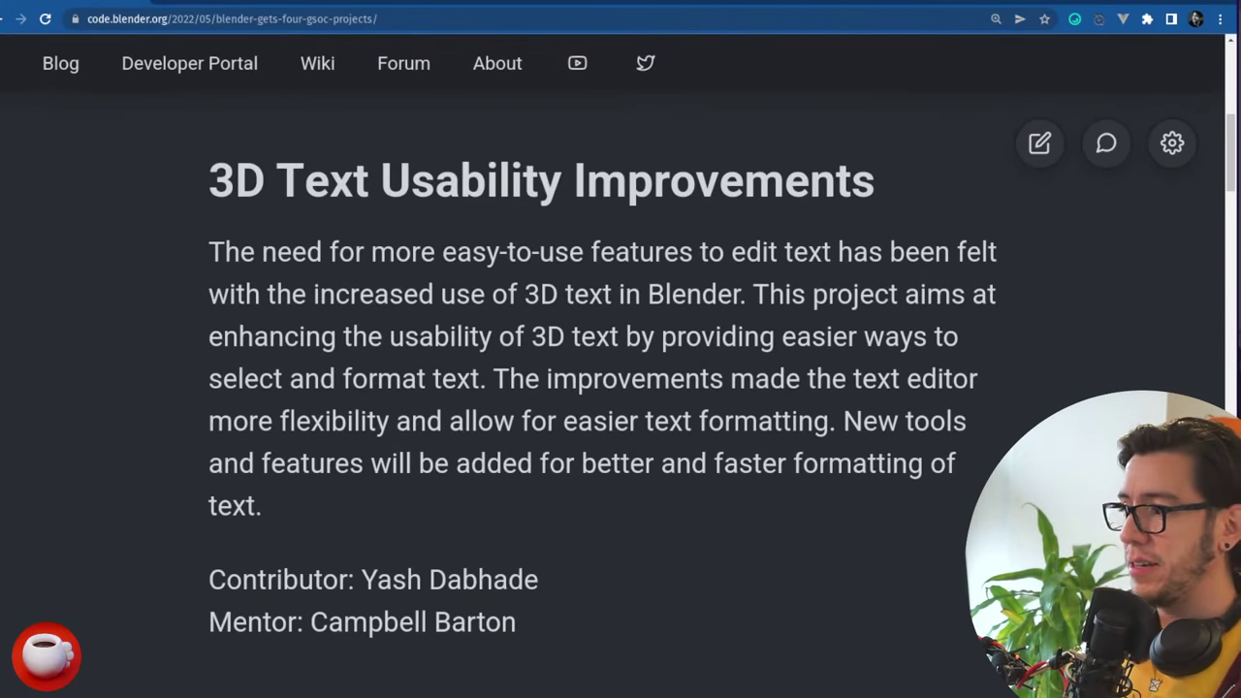
- Scroll the Blender Foundation Summer of Code page down to its 2022 Projects list
{"action": "left_click", "coordinate": [238, 3]}
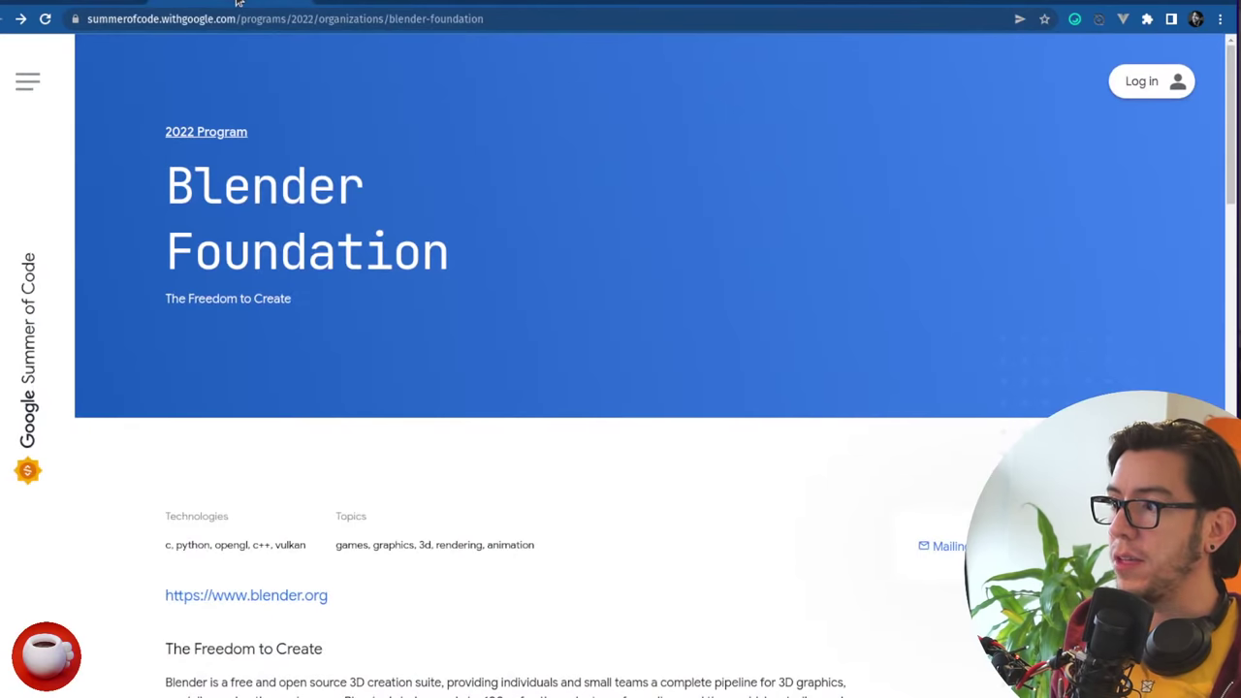
{"action": "left_click", "coordinate": [36, 3]}
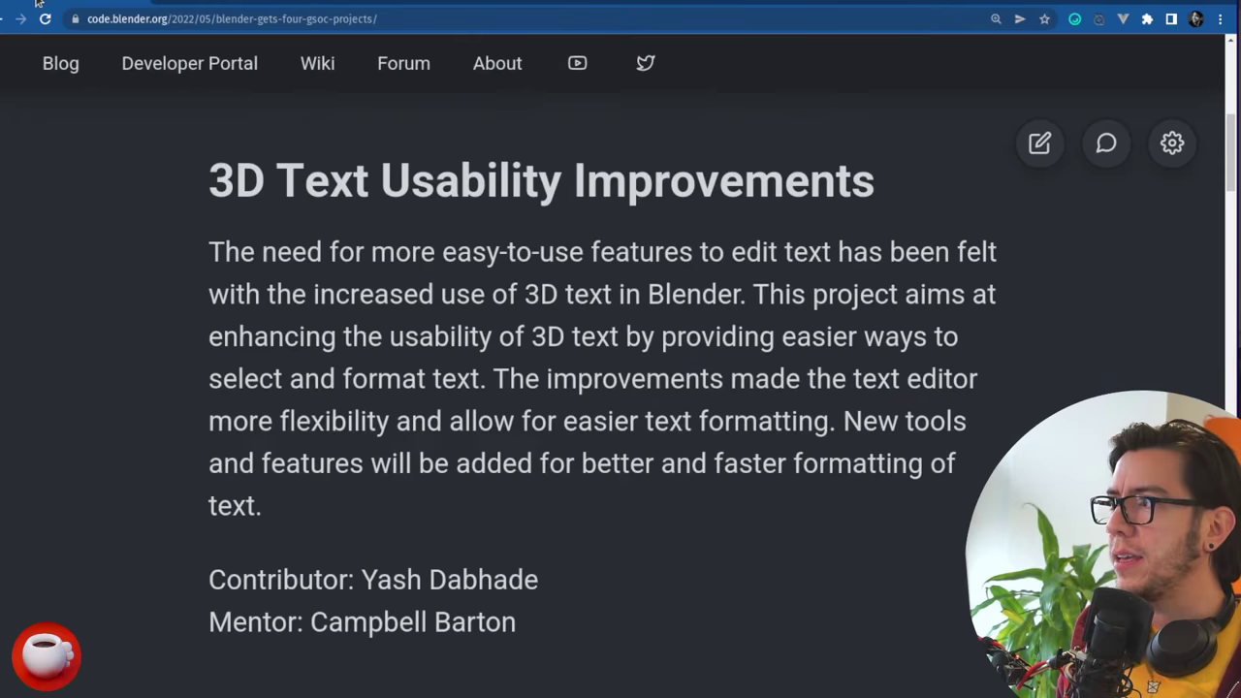
{"action": "left_click", "coordinate": [237, 3]}
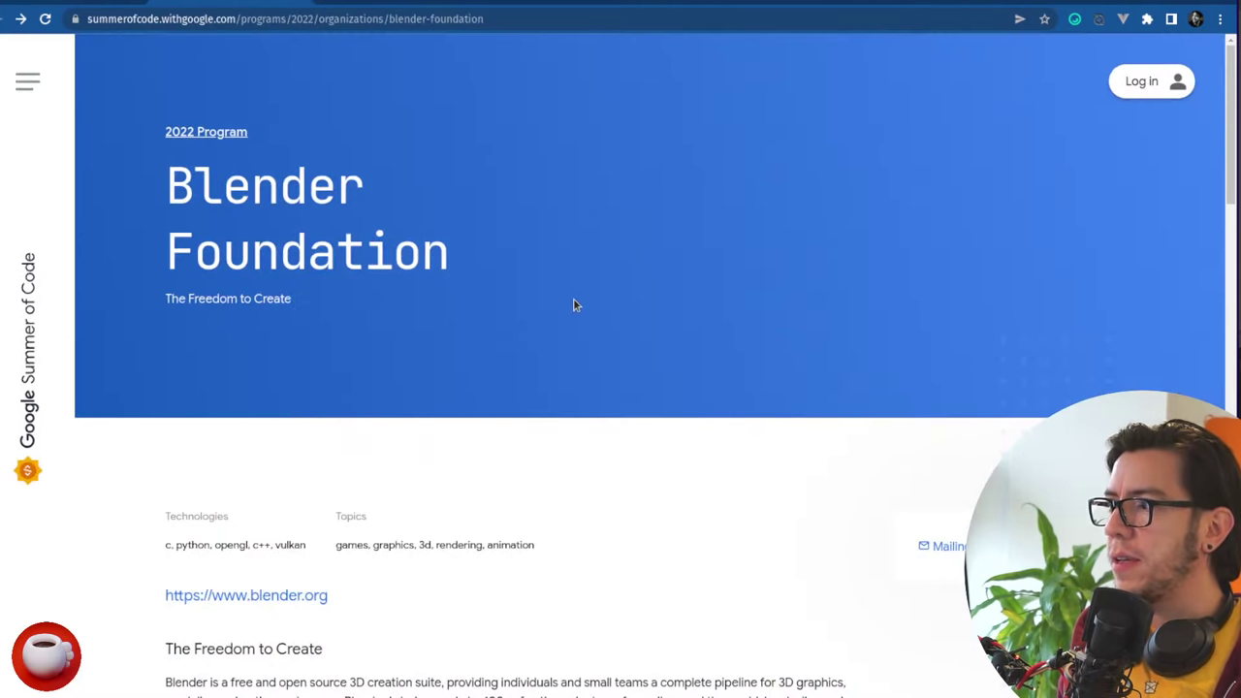
{"action": "scroll", "coordinate": [1032, 344], "scroll_direction": "down", "scroll_amount": 2}
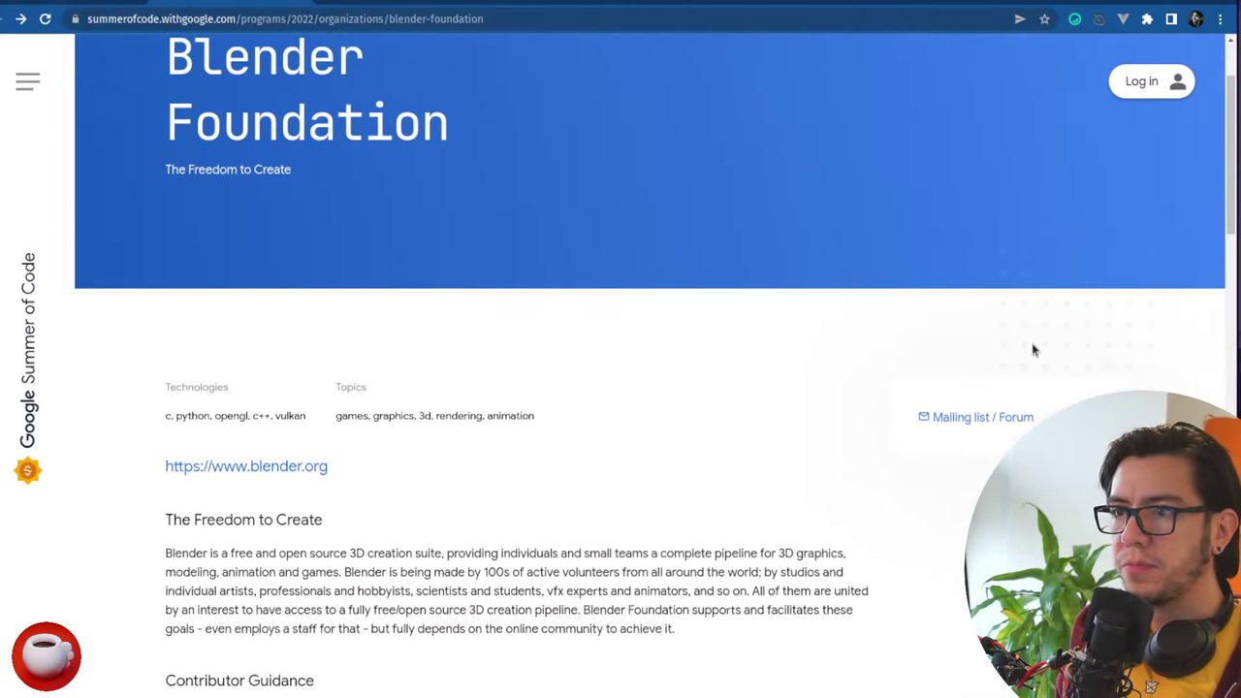
{"action": "scroll", "coordinate": [1031, 350], "scroll_direction": "down", "scroll_amount": 5}
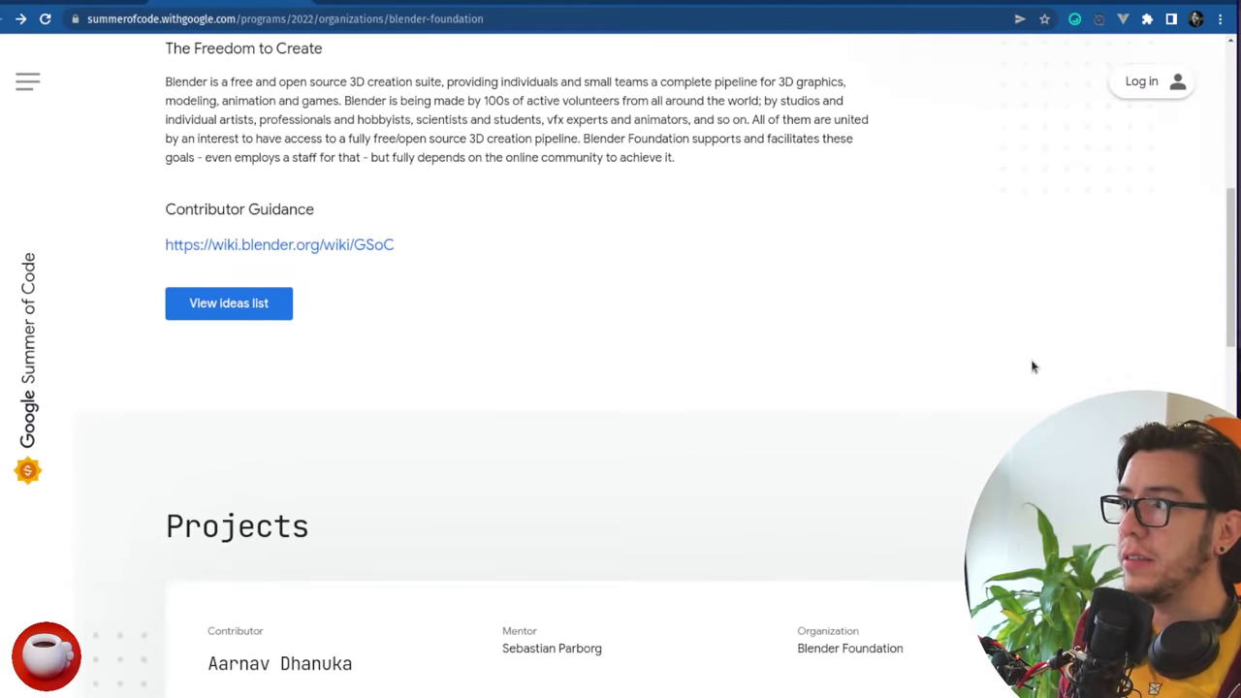
{"action": "scroll", "coordinate": [1032, 366], "scroll_direction": "down", "scroll_amount": 3}
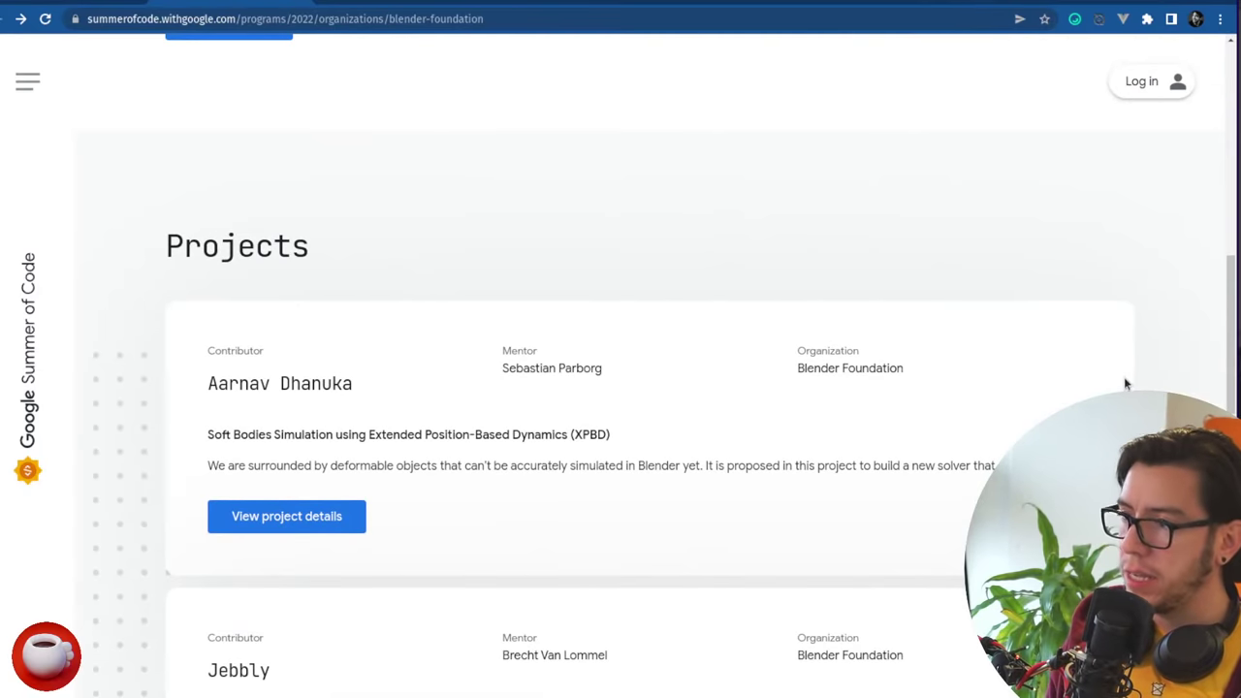
{"action": "scroll", "coordinate": [1125, 384], "scroll_direction": "down", "scroll_amount": 3}
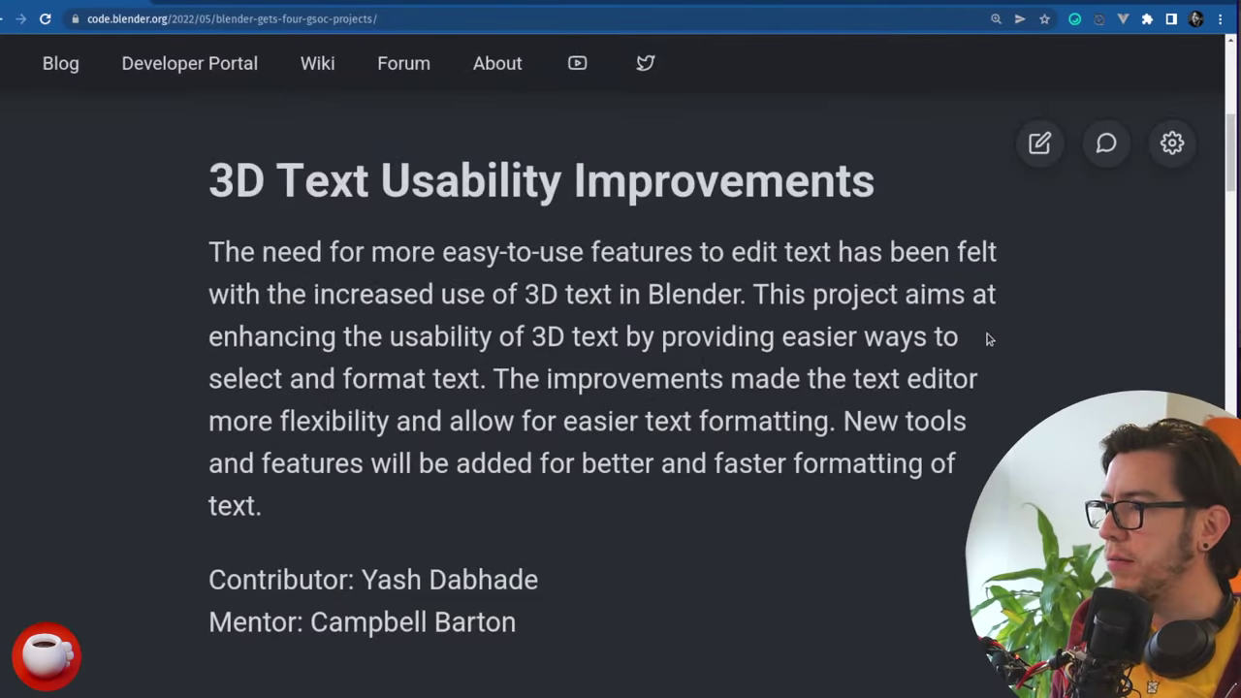
{"action": "scroll", "coordinate": [989, 336], "scroll_direction": "down", "scroll_amount": 5}
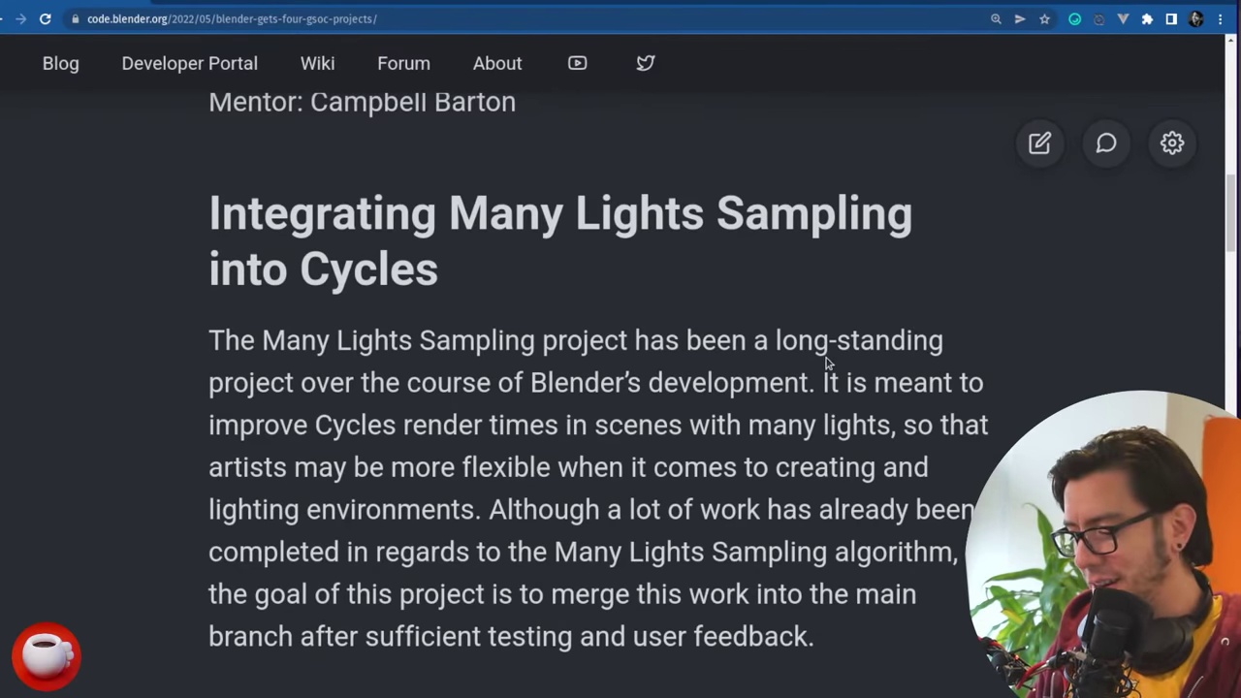
- Search Google Images for 'pixar coco' in a new tab and browse the results
{"action": "key", "text": "ctrl+t"}
{"action": "type", "text": "pixar coco"}
{"action": "key", "text": "Return"}
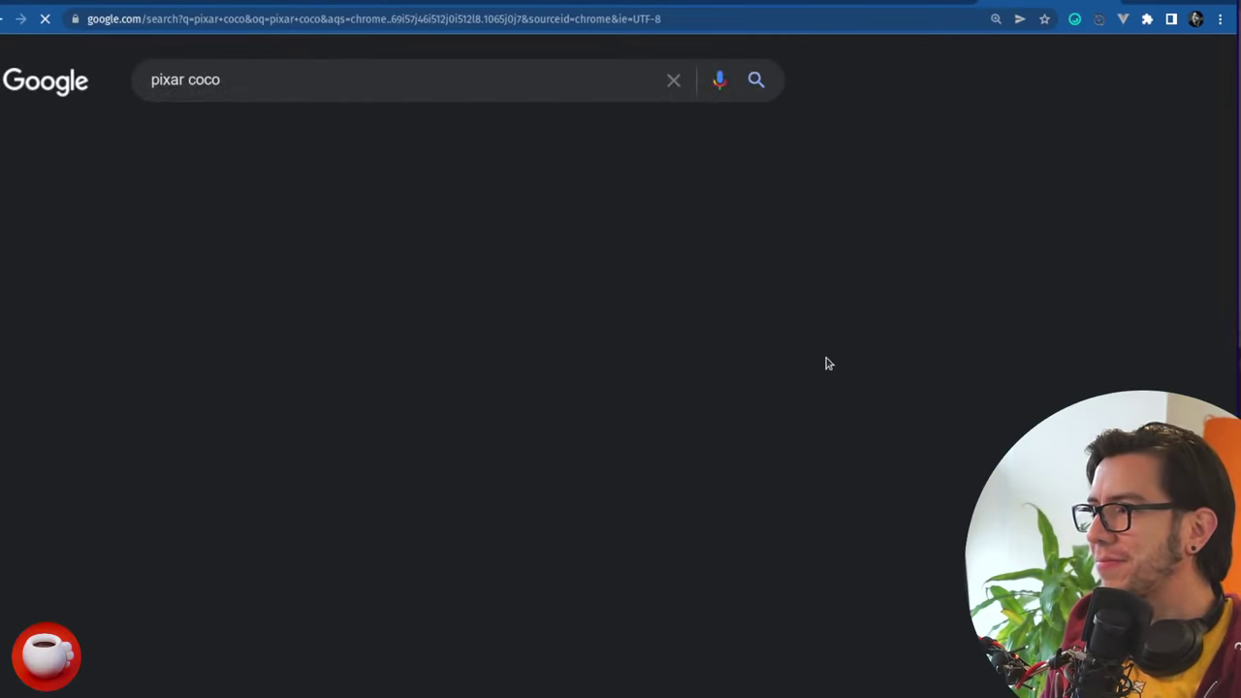
{"action": "left_click", "coordinate": [247, 138]}
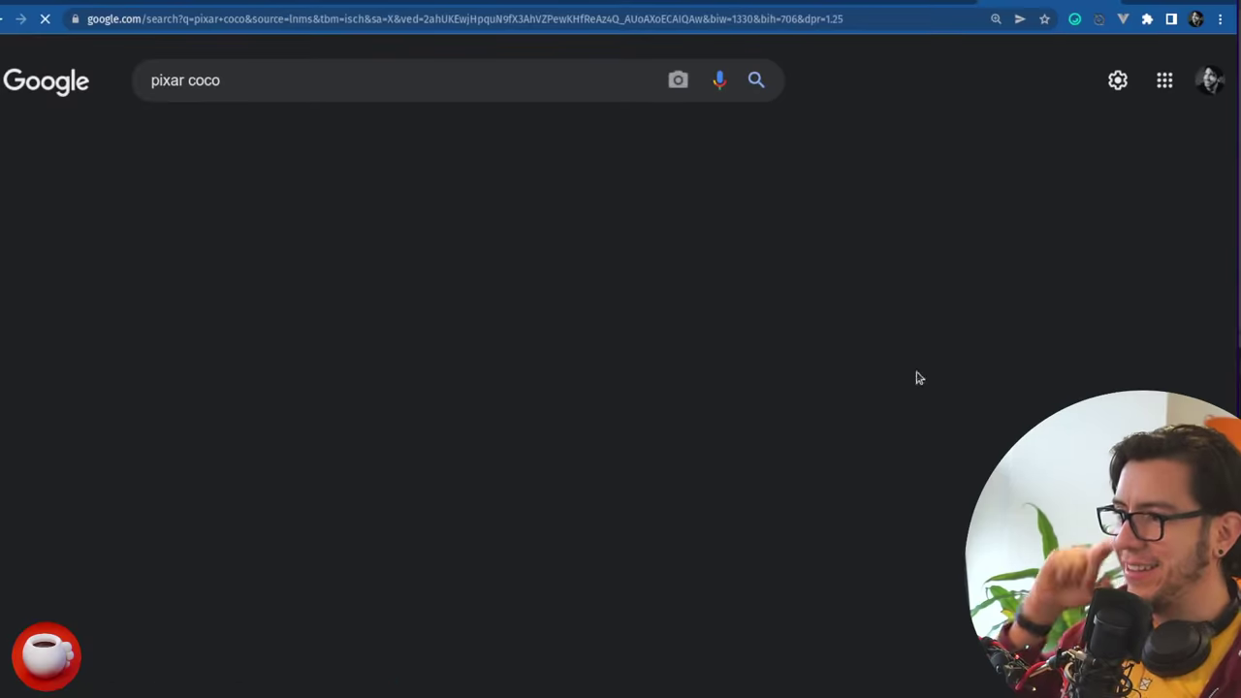
{"action": "scroll", "coordinate": [952, 488], "scroll_direction": "down", "scroll_amount": 1}
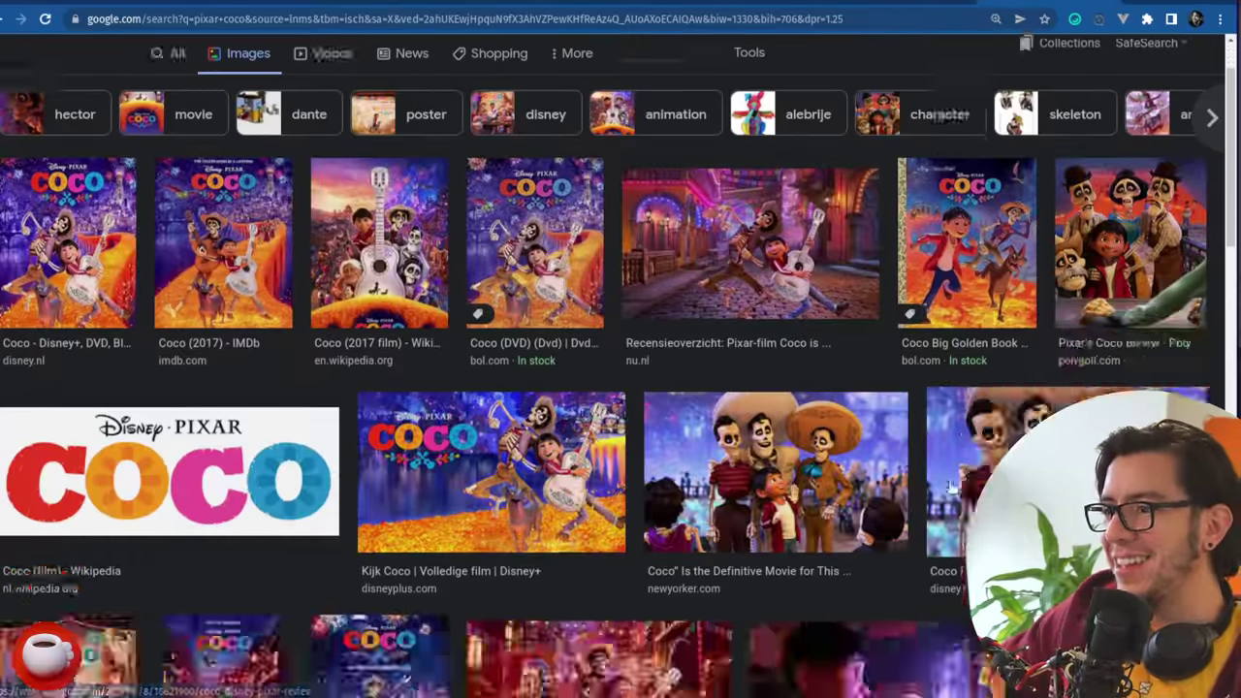
{"action": "scroll", "coordinate": [952, 487], "scroll_direction": "down", "scroll_amount": 8}
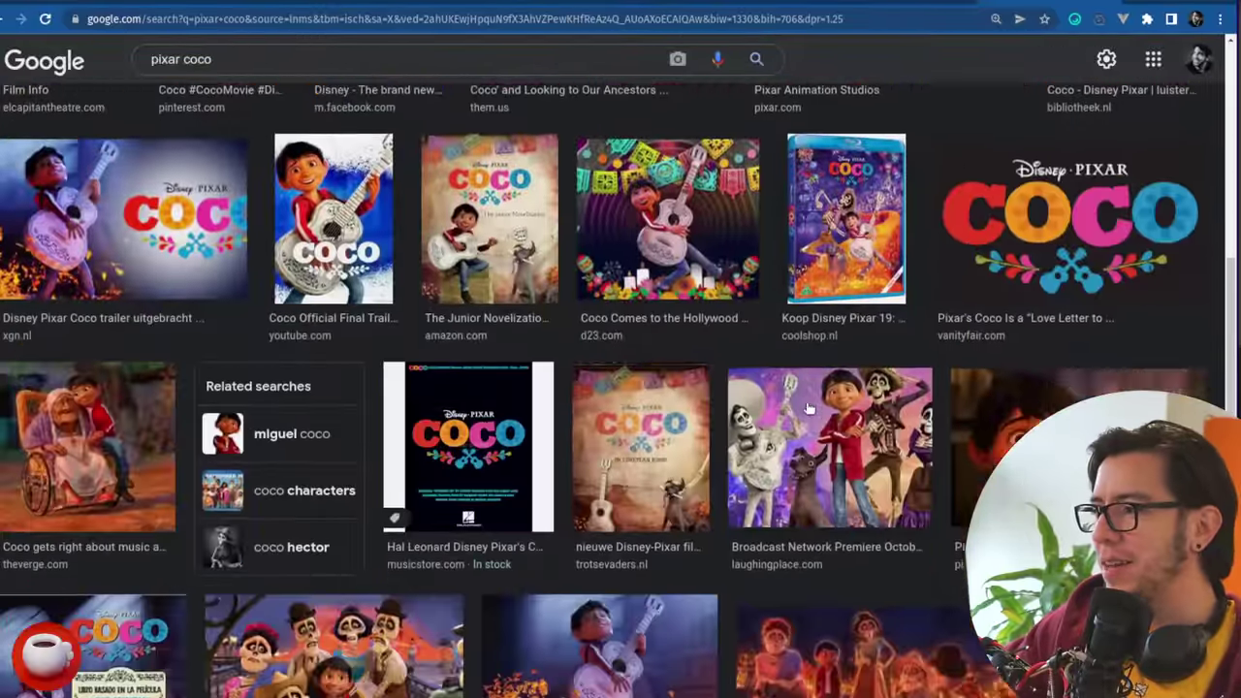
{"action": "scroll", "coordinate": [808, 408], "scroll_direction": "down", "scroll_amount": 10}
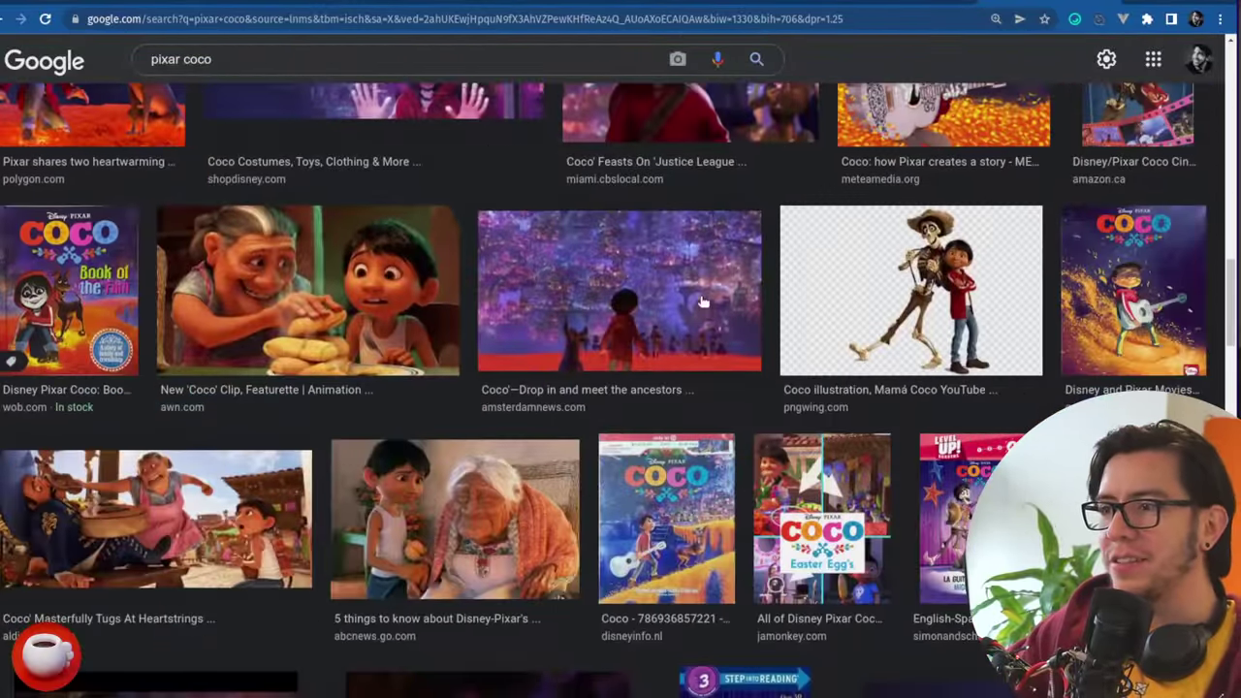
- View the Coco still of the boy facing the glowing city full size, then return to the article
{"action": "left_click", "coordinate": [704, 301]}
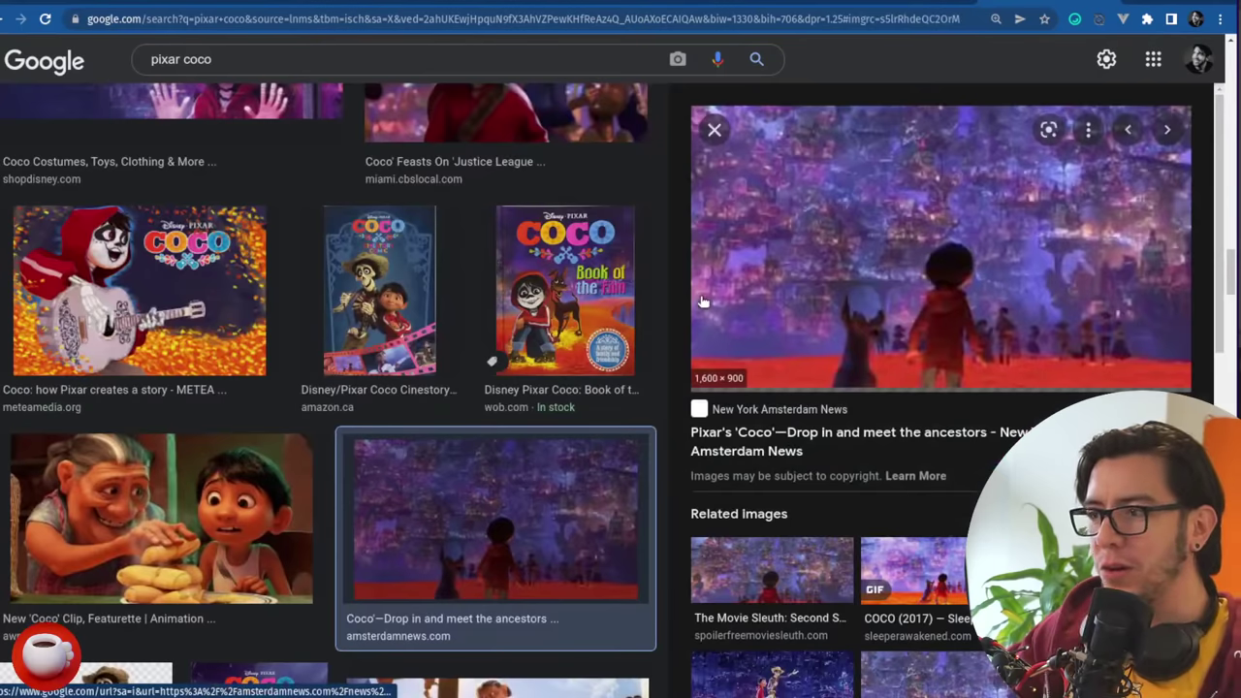
{"action": "right_click", "coordinate": [857, 245]}
{"action": "left_click", "coordinate": [966, 410]}
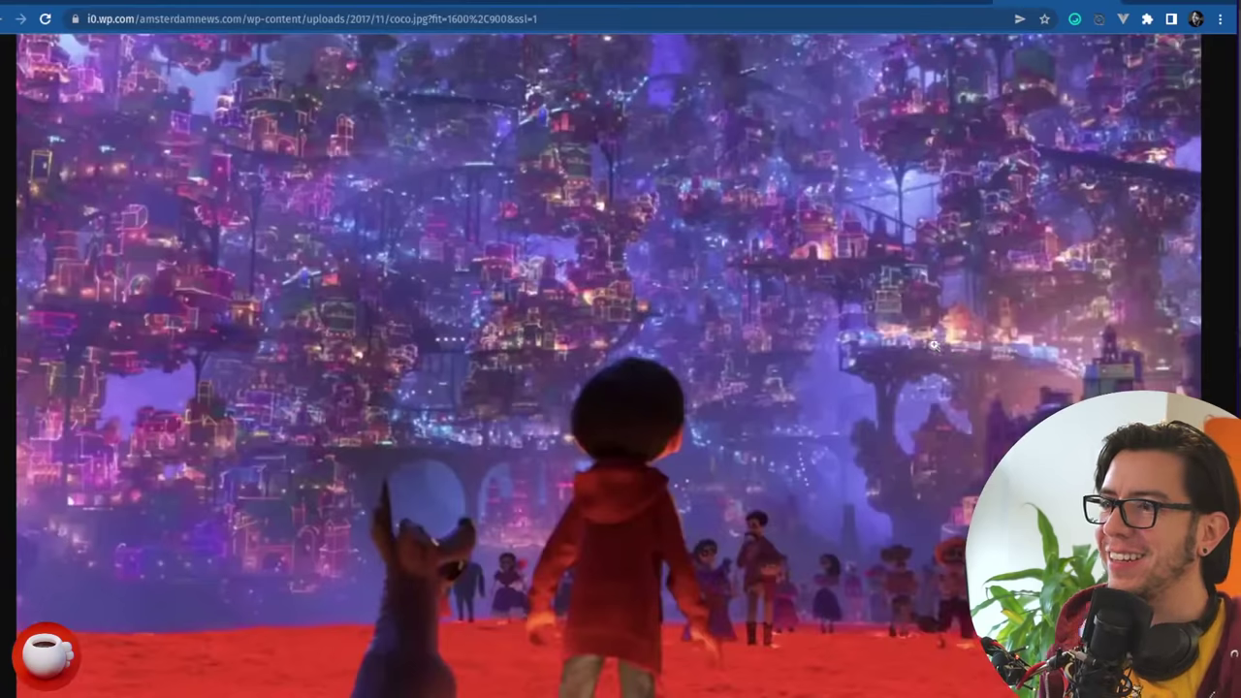
{"action": "left_click", "coordinate": [894, 303]}
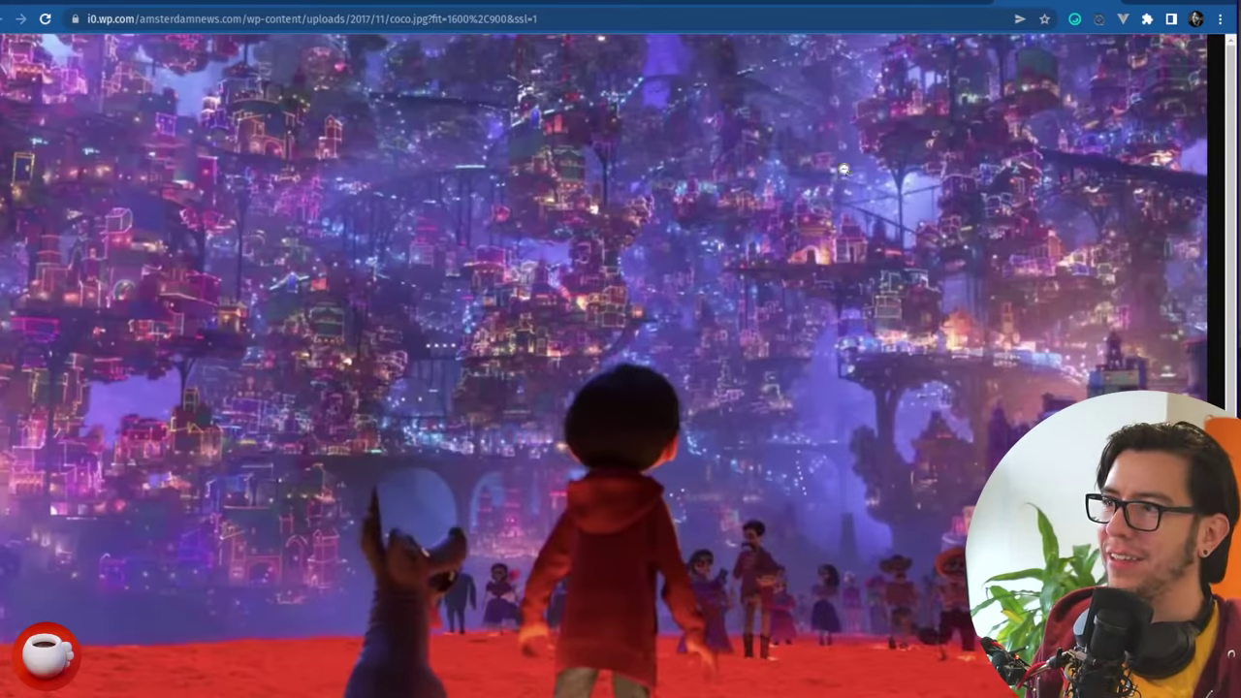
{"action": "left_click", "coordinate": [71, 5]}
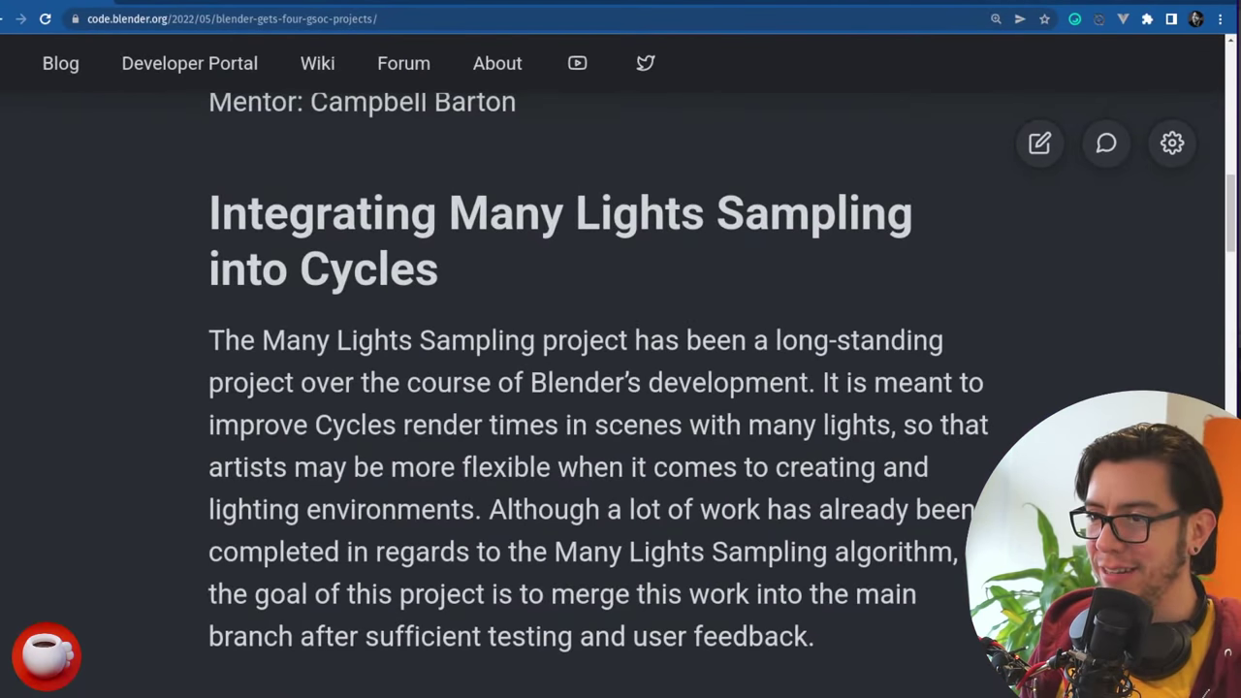
- Scroll the article down to the Soft Bodies Simulation project description
{"action": "scroll", "coordinate": [621, 388], "scroll_direction": "down", "scroll_amount": 1}
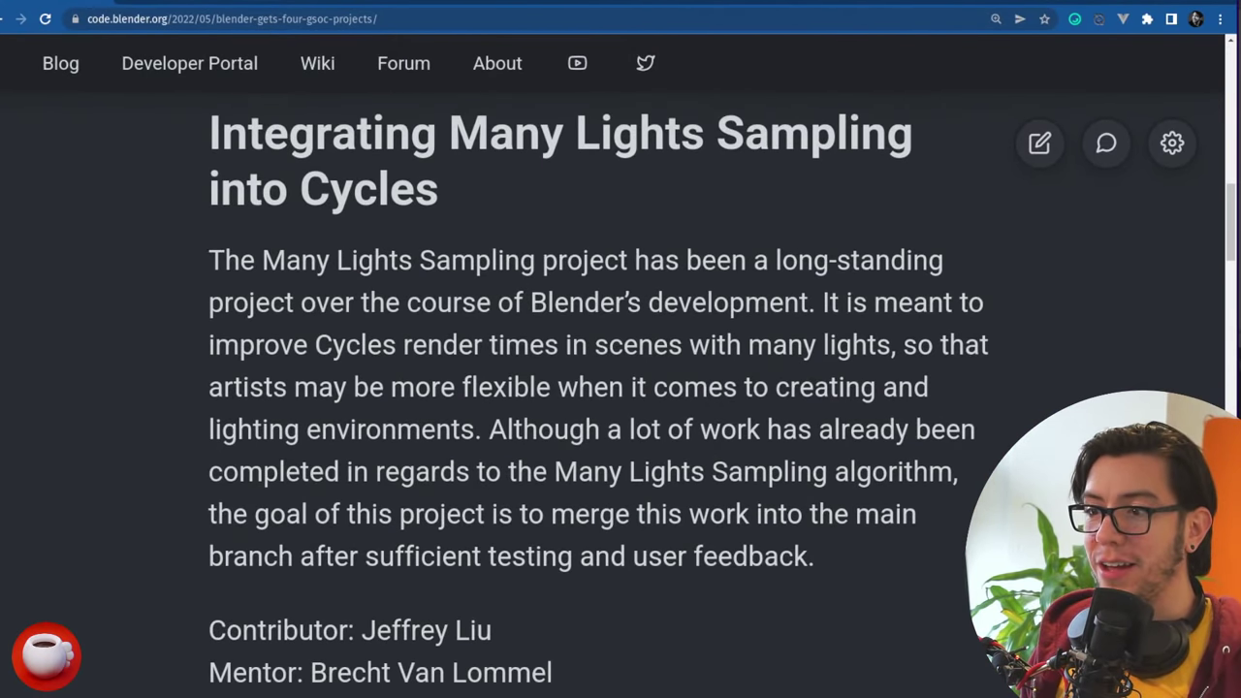
{"action": "scroll", "coordinate": [621, 388], "scroll_direction": "down", "scroll_amount": 1}
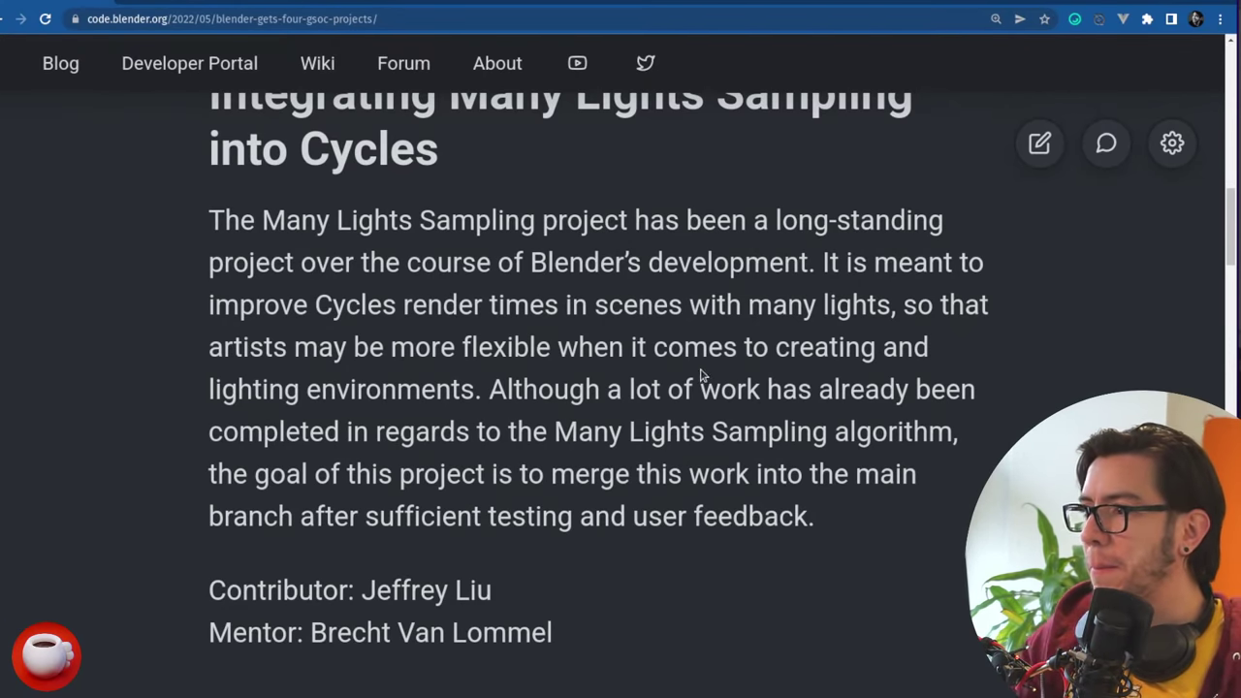
{"action": "scroll", "coordinate": [679, 436], "scroll_direction": "up", "scroll_amount": 1}
{"action": "scroll", "coordinate": [815, 485], "scroll_direction": "down", "scroll_amount": 6}
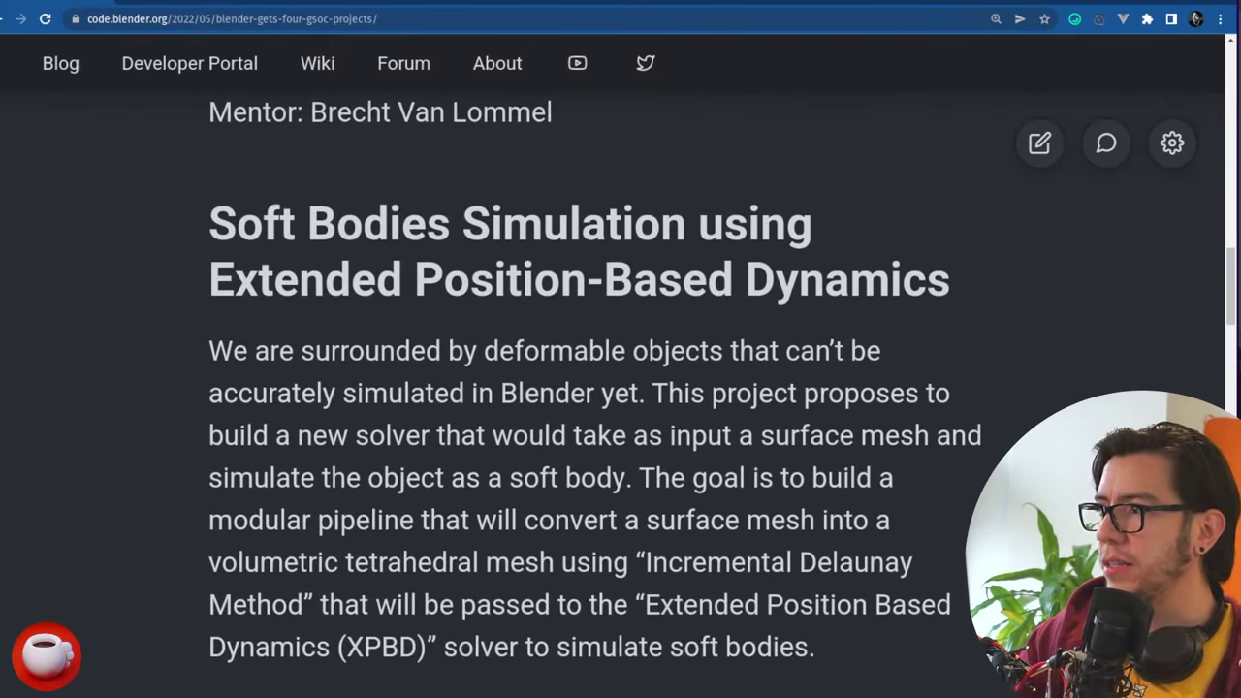
{"action": "scroll", "coordinate": [621, 388], "scroll_direction": "down", "scroll_amount": 2}
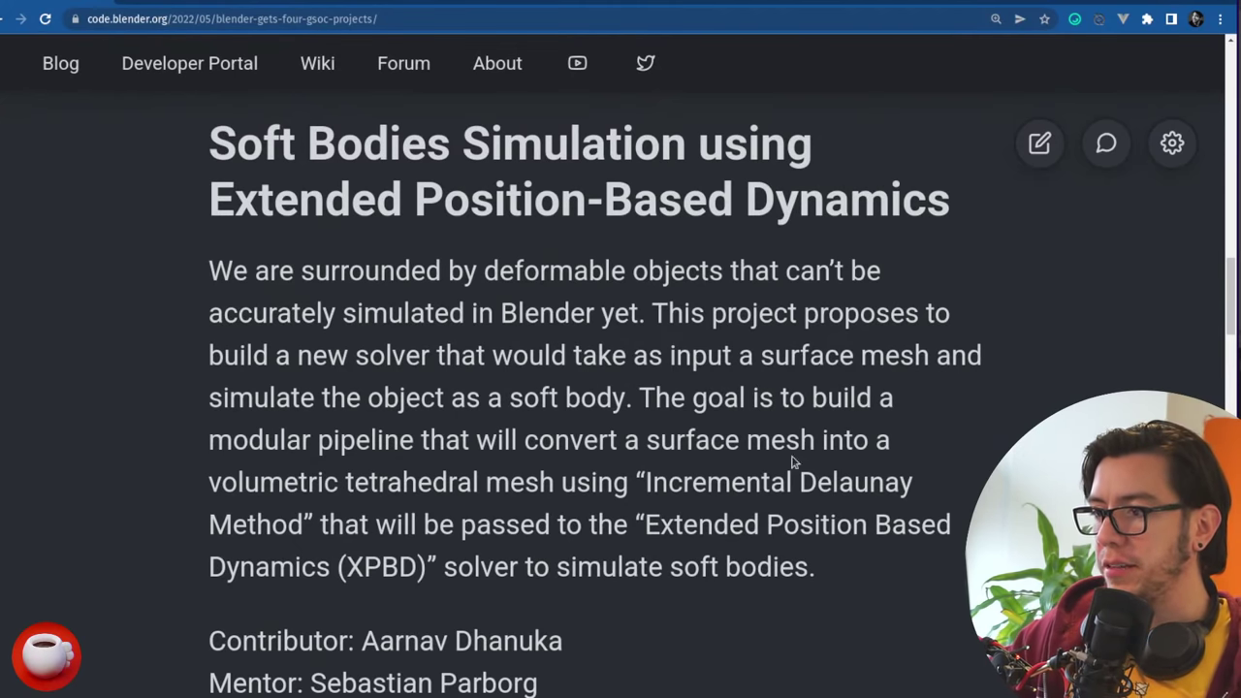
{"action": "left_click_drag", "start_coordinate": [639, 530], "coordinate": [656, 536]}
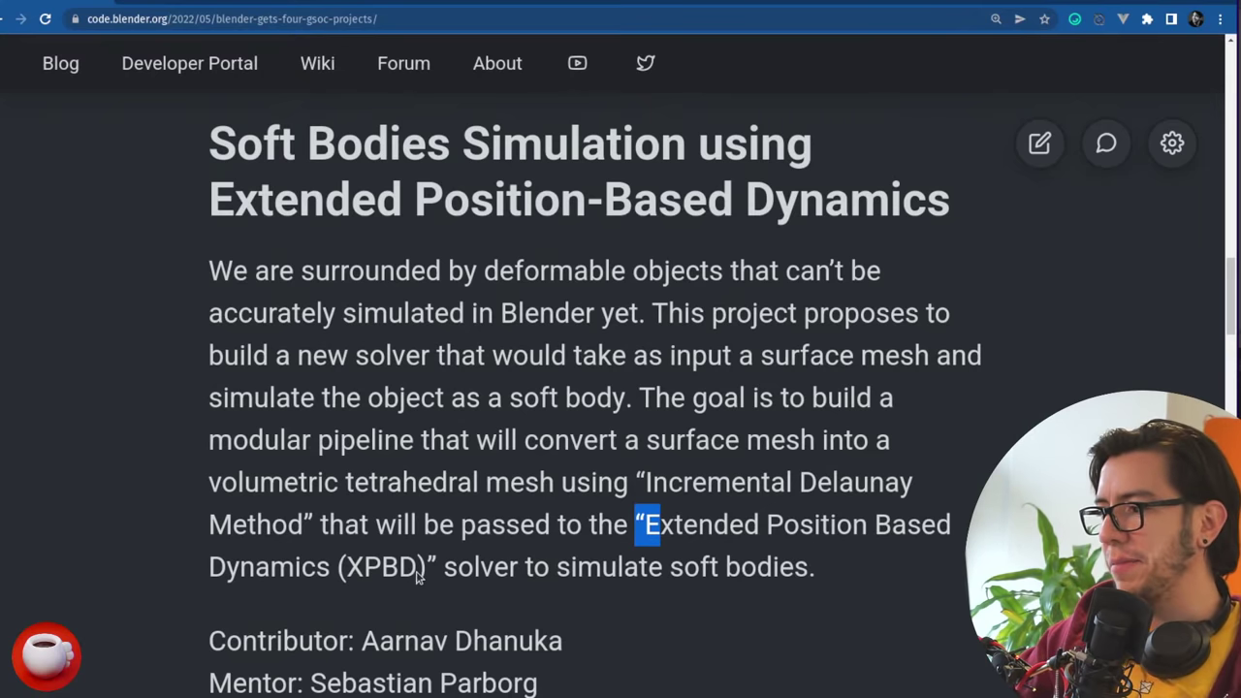
- Search Google for the term 'XPBD' from the article and browse the results
{"action": "left_click_drag", "start_coordinate": [420, 578], "coordinate": [347, 572]}
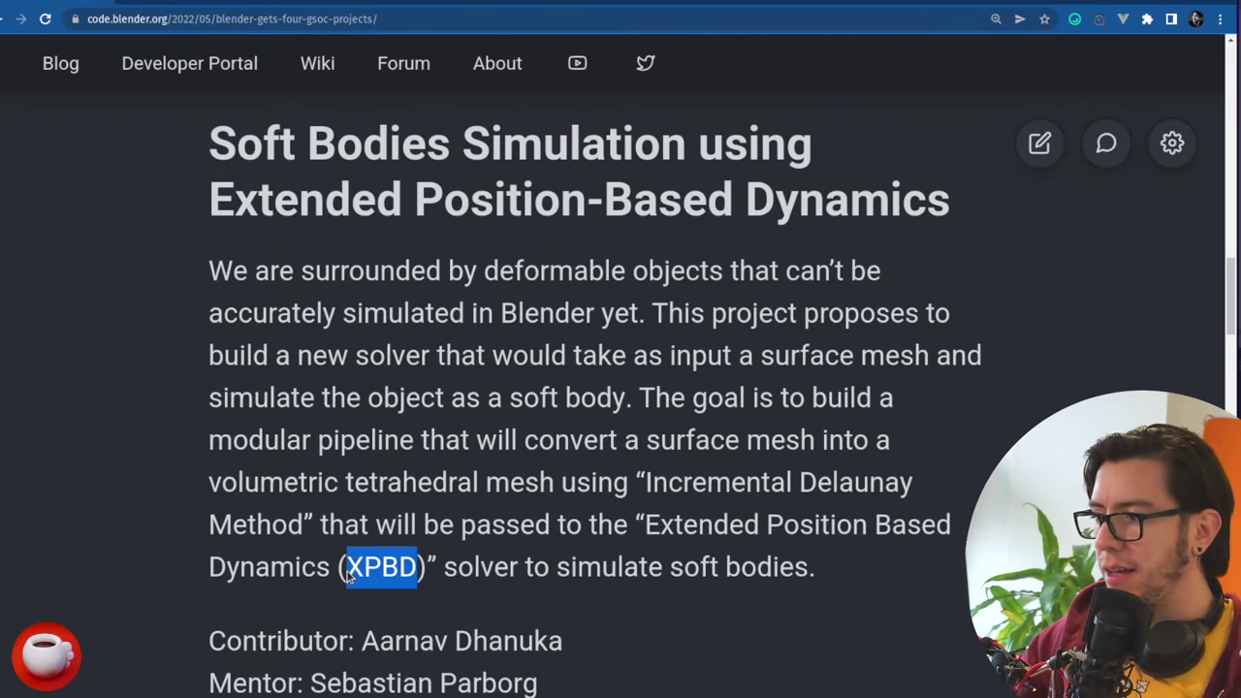
{"action": "right_click", "coordinate": [359, 572]}
{"action": "left_click", "coordinate": [417, 617]}
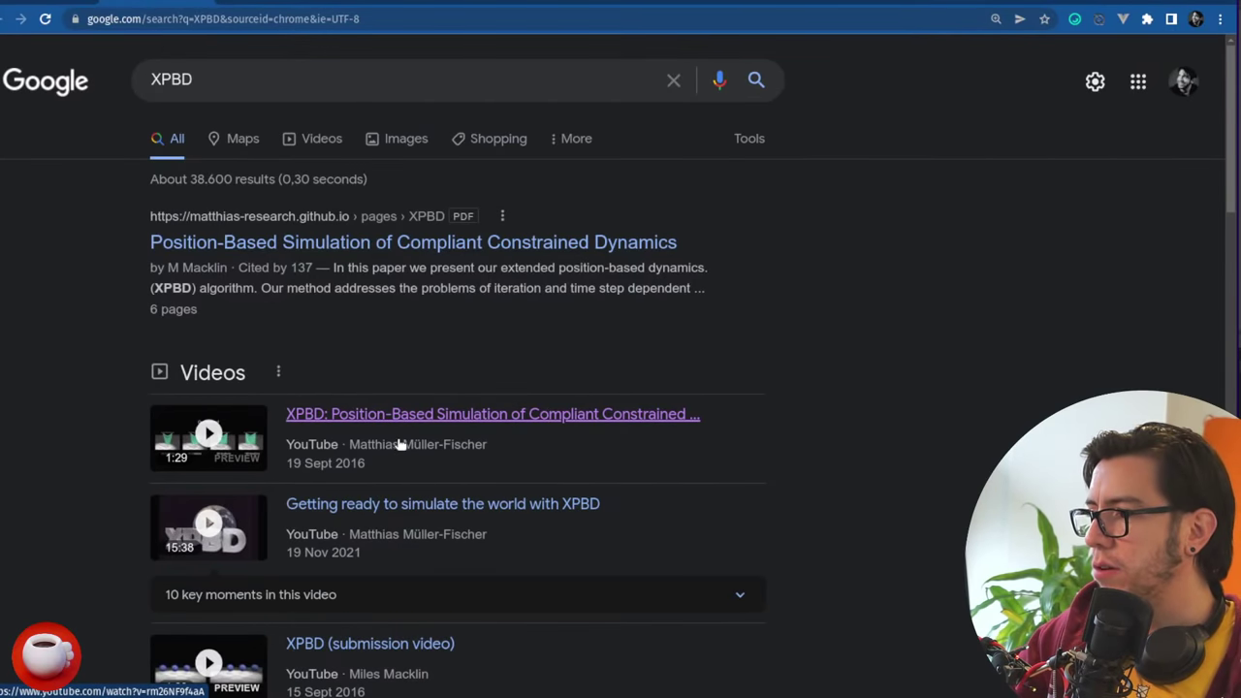
{"action": "scroll", "coordinate": [437, 426], "scroll_direction": "down", "scroll_amount": 3}
{"action": "scroll", "coordinate": [540, 430], "scroll_direction": "down", "scroll_amount": 3}
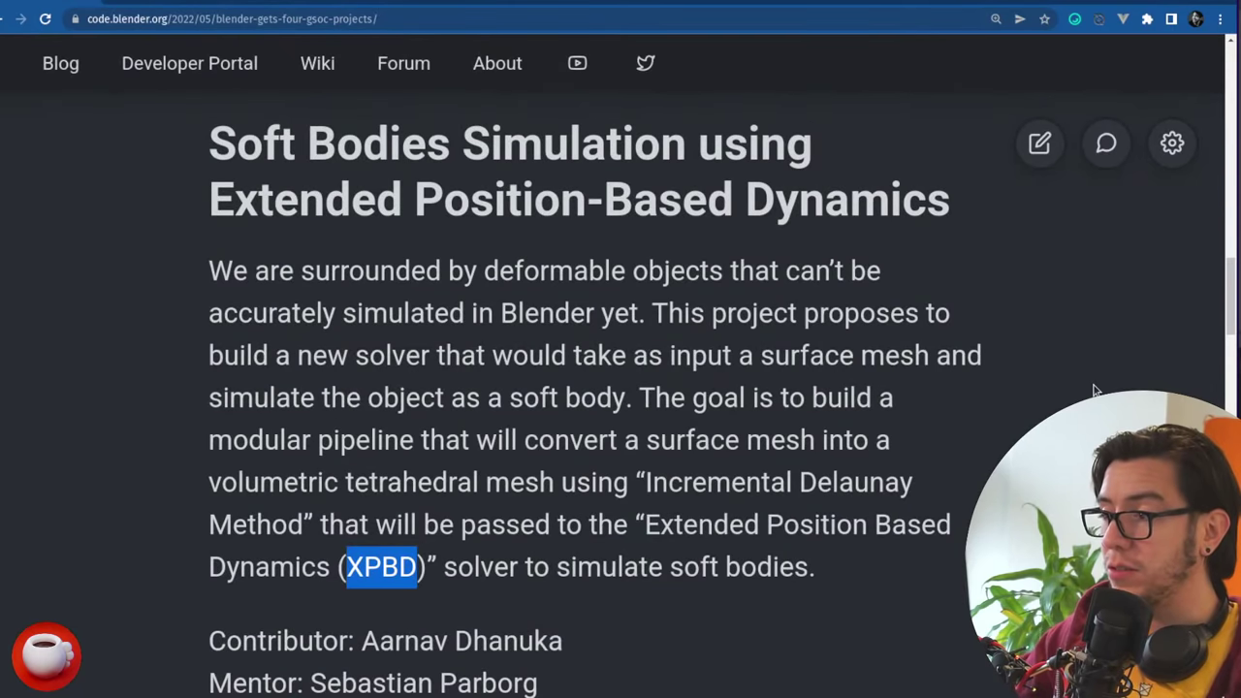
- Clear the XPBD selection and scroll through the Waveform section down to the comments
{"action": "left_click", "coordinate": [1094, 390]}
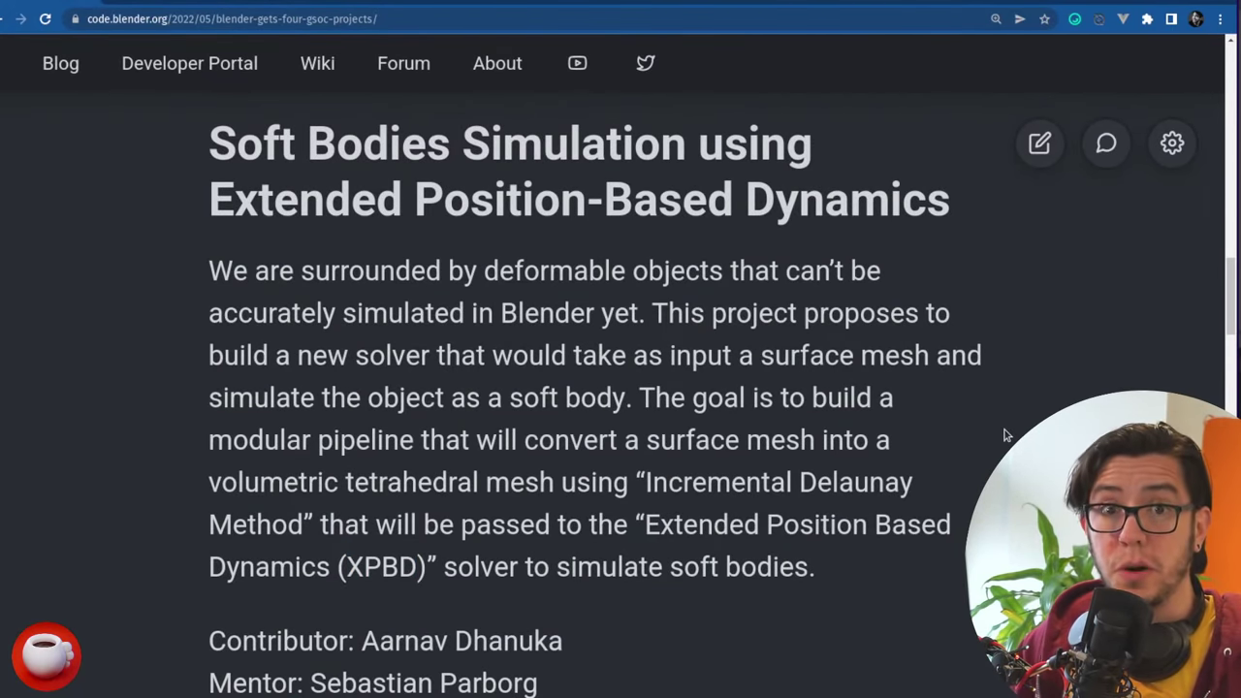
{"action": "scroll", "coordinate": [1008, 437], "scroll_direction": "down", "scroll_amount": 2}
{"action": "scroll", "coordinate": [1019, 376], "scroll_direction": "down", "scroll_amount": 2}
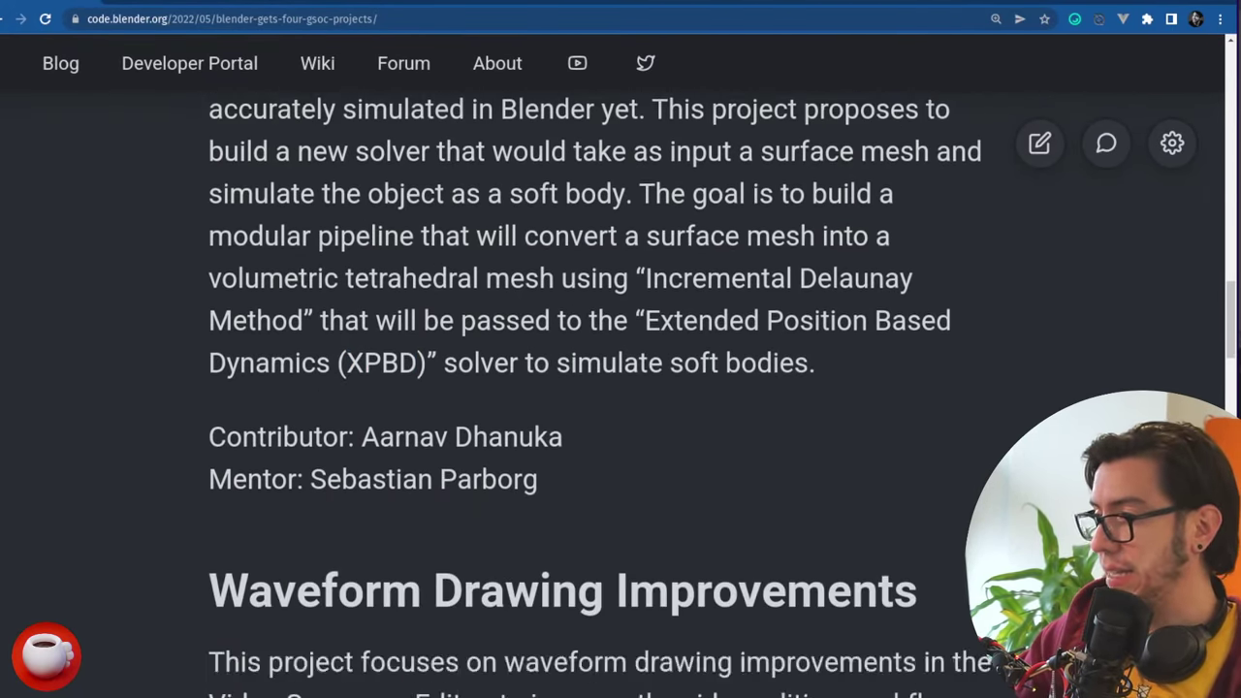
{"action": "scroll", "coordinate": [1018, 376], "scroll_direction": "up", "scroll_amount": 3}
{"action": "scroll", "coordinate": [1019, 376], "scroll_direction": "down", "scroll_amount": 1}
{"action": "scroll", "coordinate": [1018, 376], "scroll_direction": "down", "scroll_amount": 8}
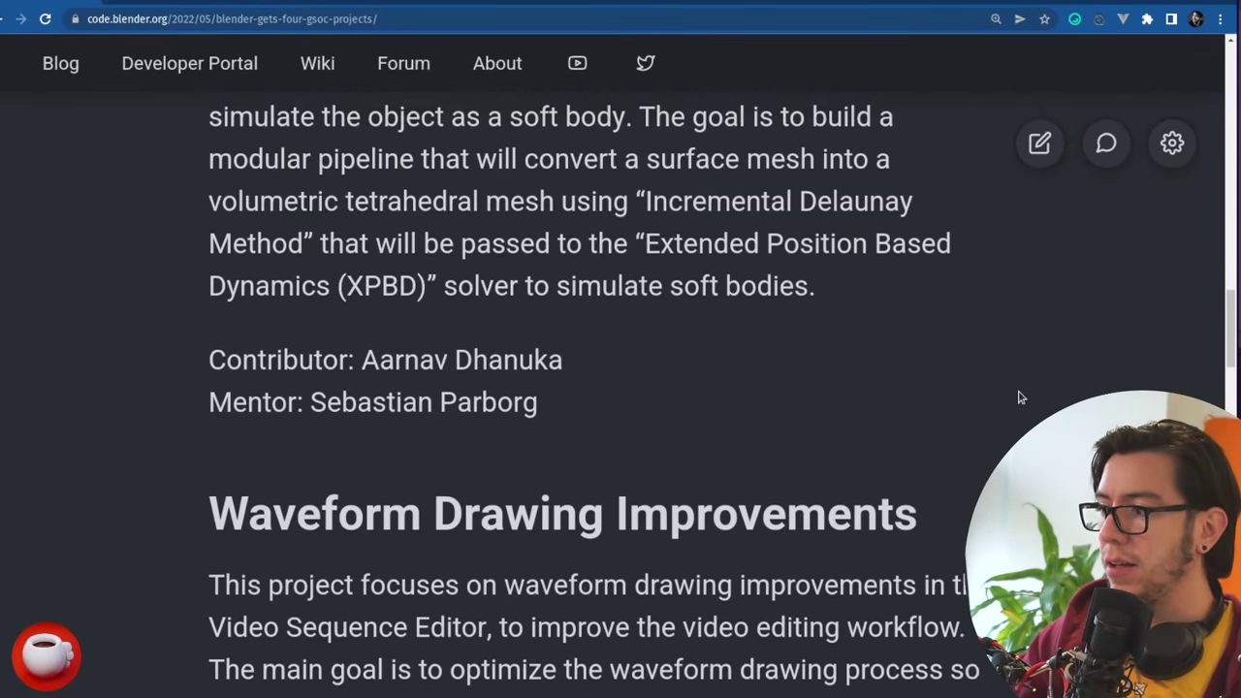
{"action": "scroll", "coordinate": [1057, 394], "scroll_direction": "down", "scroll_amount": 1}
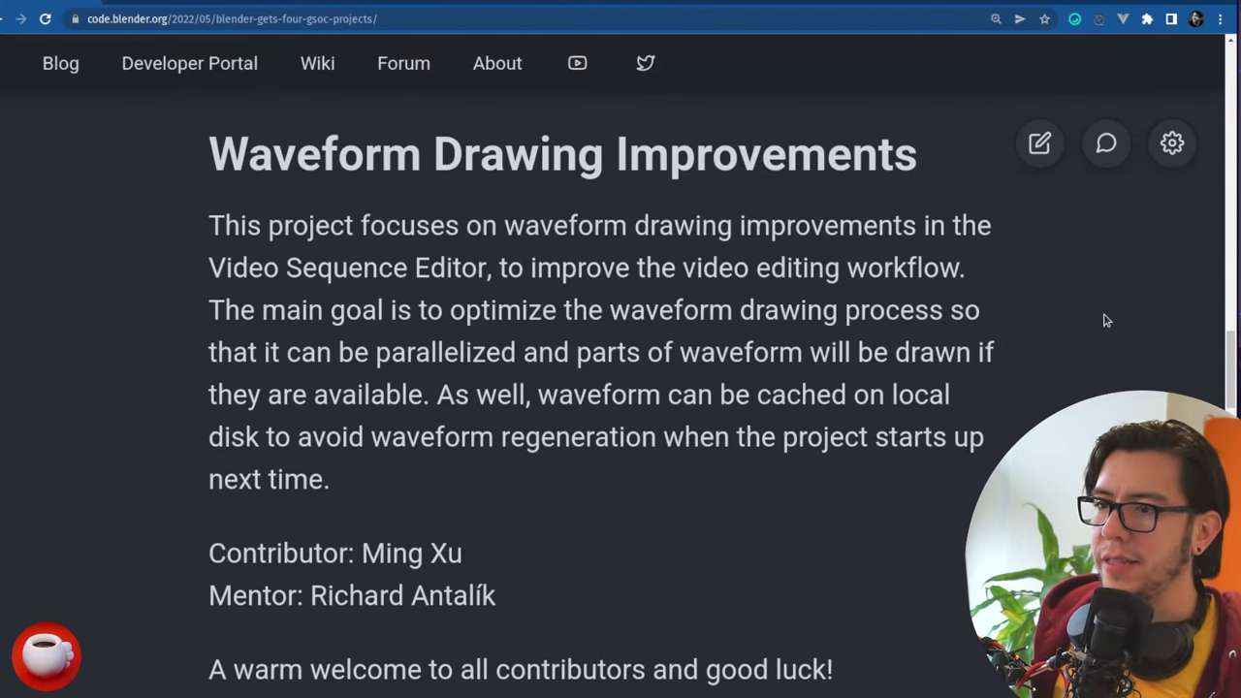
{"action": "scroll", "coordinate": [1103, 322], "scroll_direction": "down", "scroll_amount": 5}
- Return to the top of the GSoC post with the zoom reset to 100%
{"action": "scroll", "coordinate": [1114, 359], "scroll_direction": "up", "scroll_amount": 5}
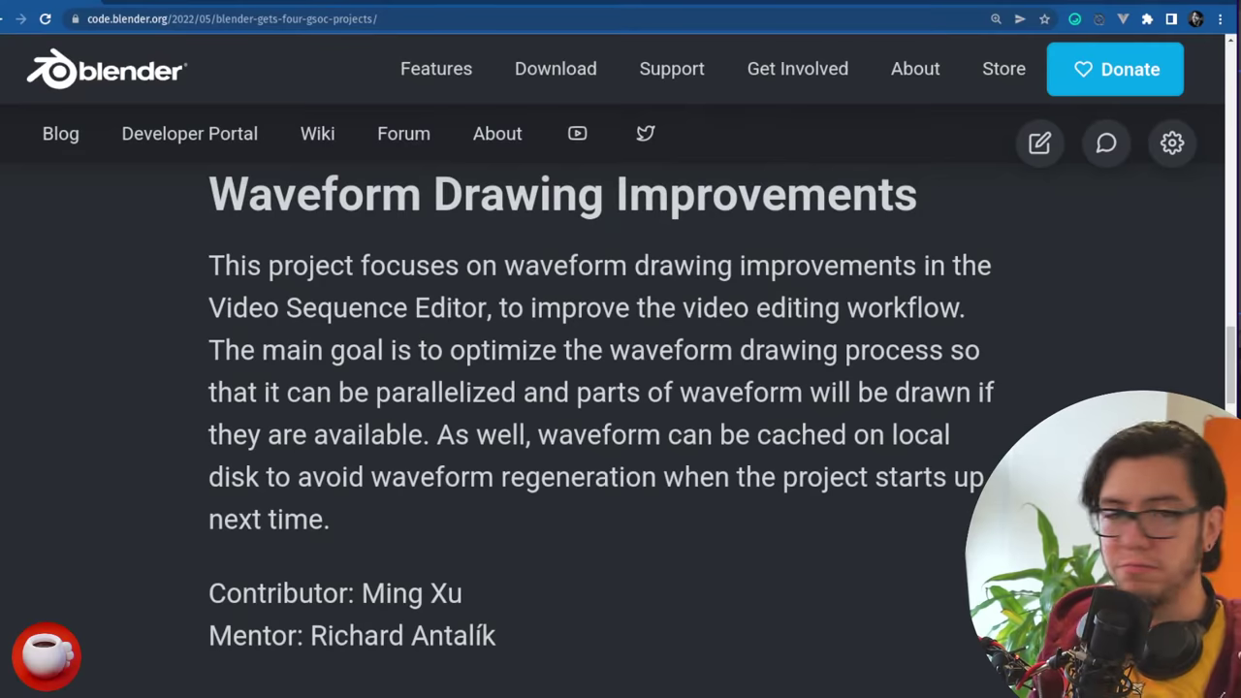
{"action": "scroll", "coordinate": [621, 427], "scroll_direction": "up", "scroll_amount": 20}
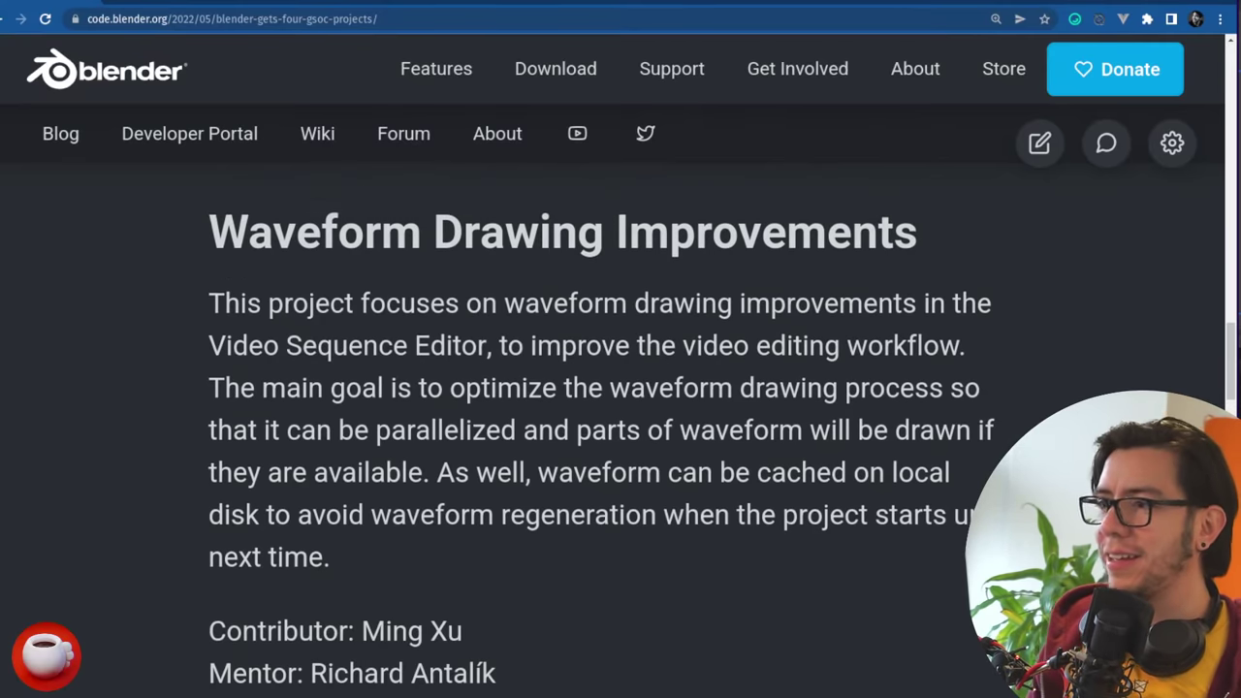
{"action": "key", "text": "ctrl+0"}
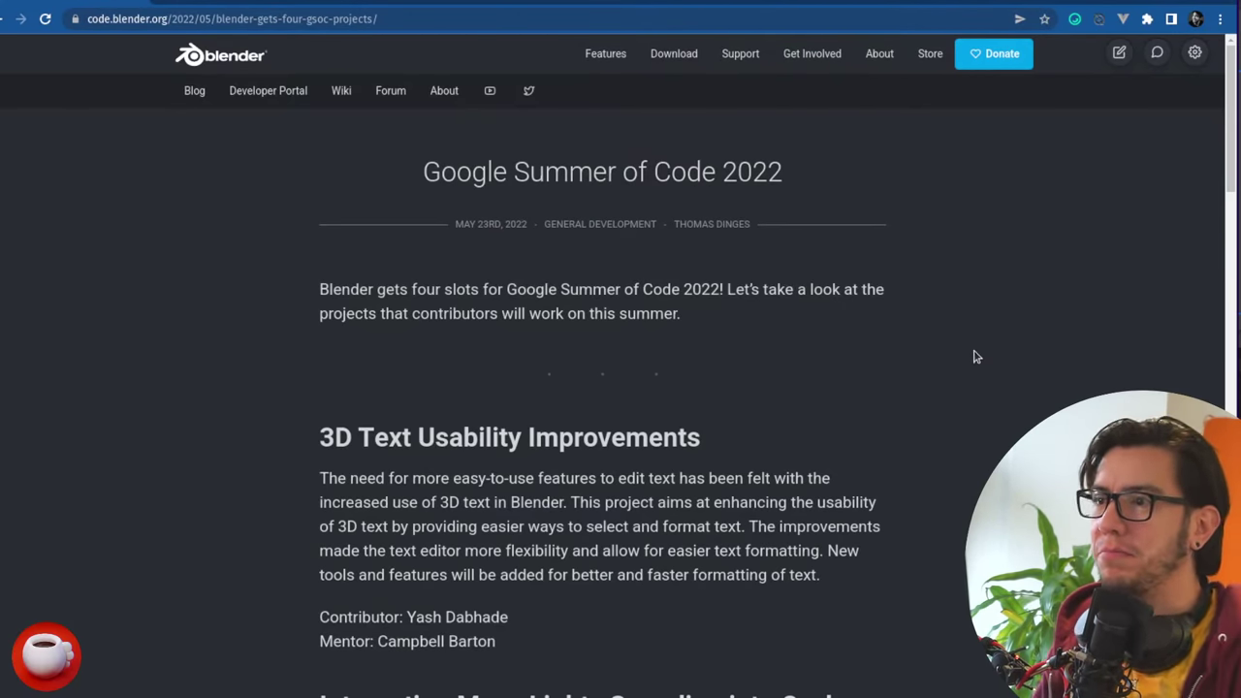
- View the pasteall image of 30 high-priority bugs enlarged, then start a blank new tab
{"action": "key", "text": "ctrl+Tab"}
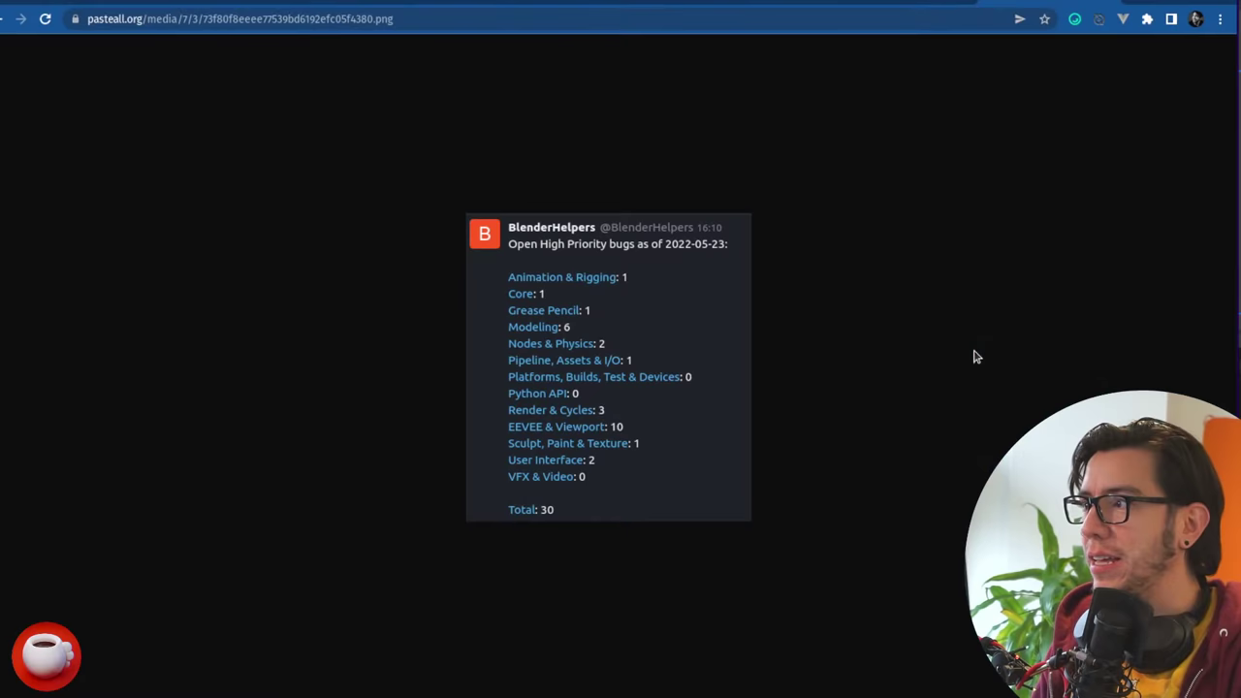
{"action": "key", "text": "ctrl+plus"}
{"action": "key", "text": "ctrl+plus"}
{"action": "key", "text": "ctrl+plus"}
{"action": "key", "text": "ctrl+plus"}
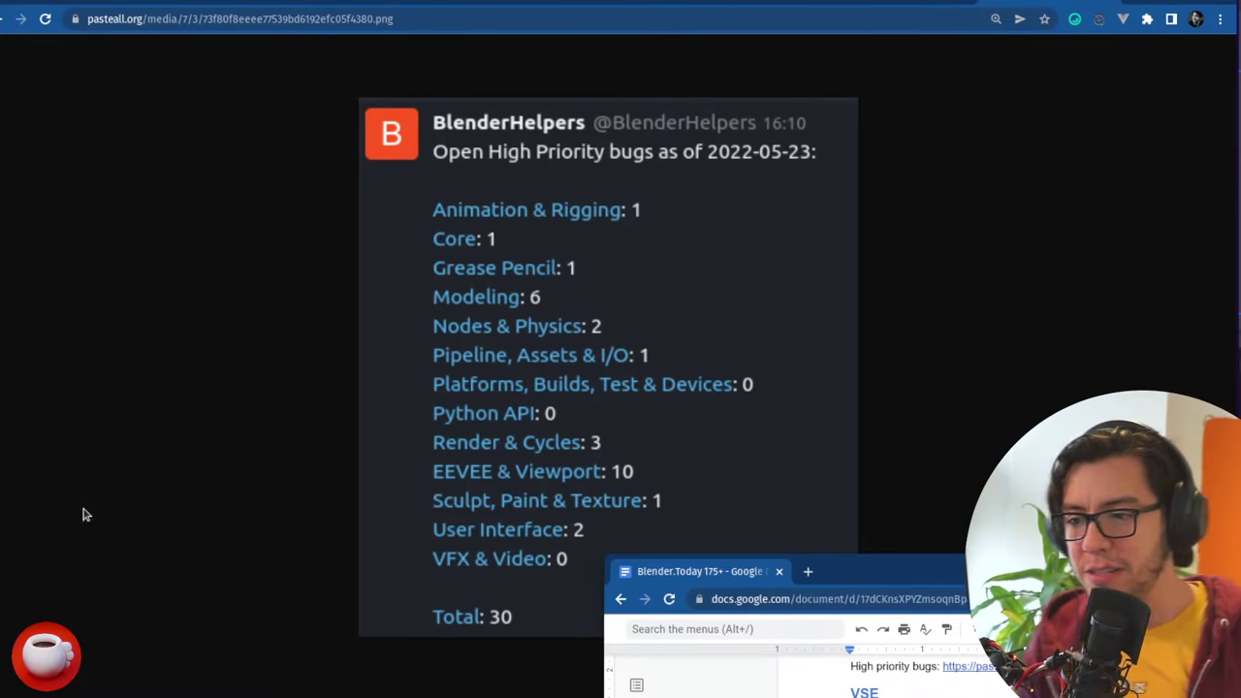
{"action": "key", "text": "Down"}
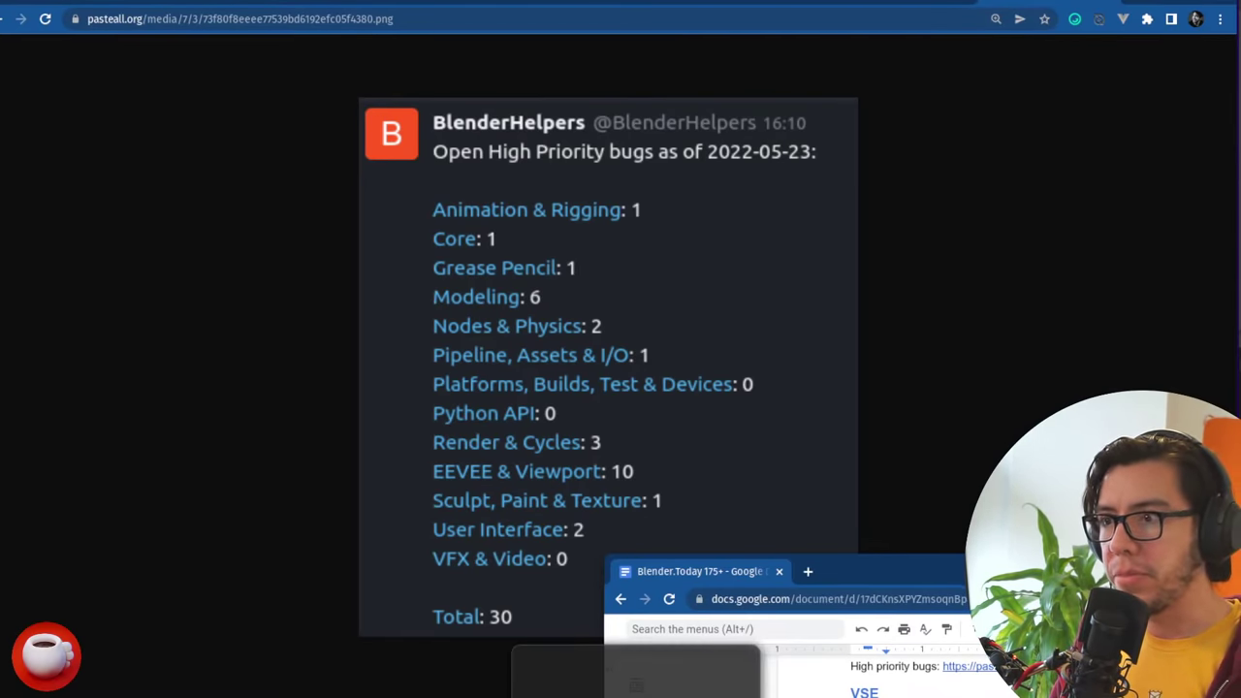
{"action": "left_click", "coordinate": [1157, 184]}
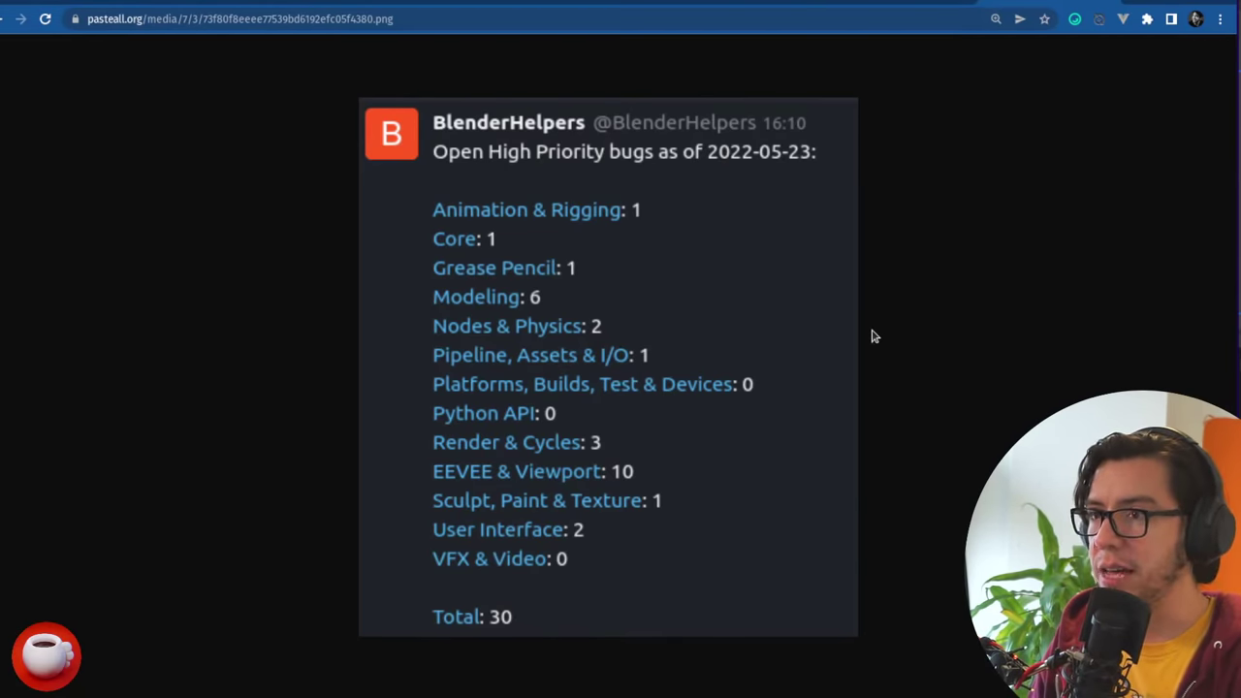
{"action": "key", "text": "ctrl+t"}
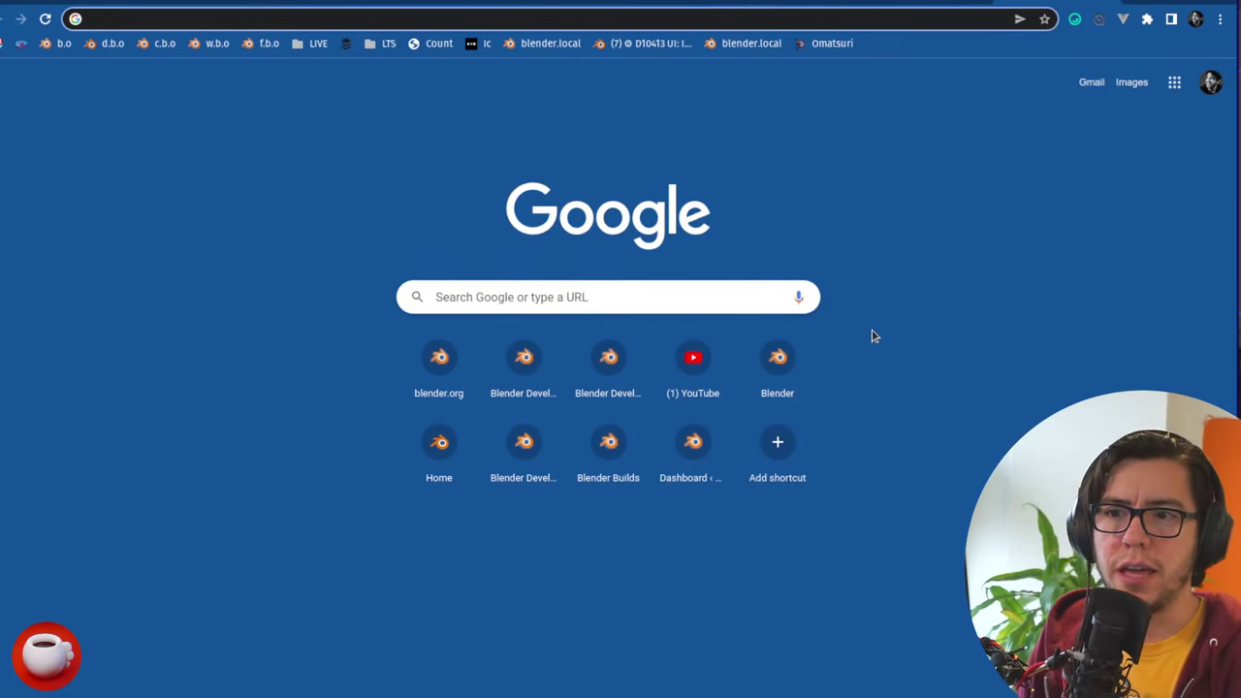
- Load the commit page for the VSE Change Scene option
{"action": "type", "text": "developer.blender.org/rB205c6d8d0853ada1c3d087b31bb2bec42d5597f1"}
{"action": "key", "text": "Return"}
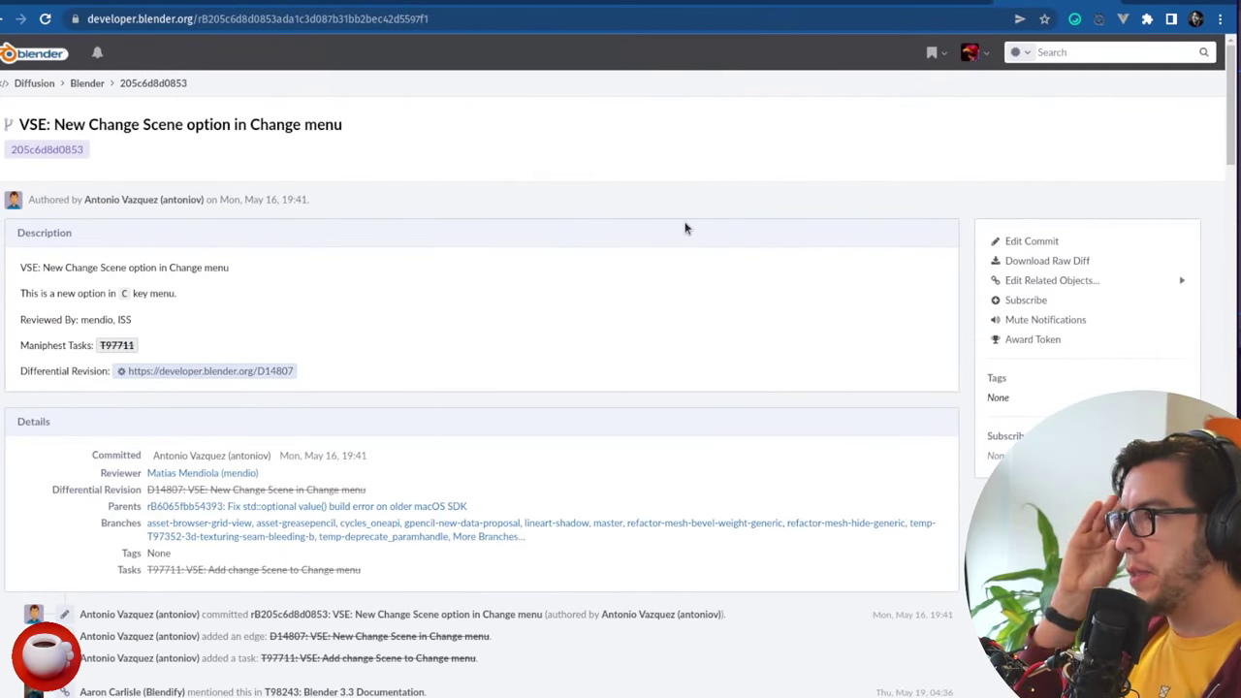
{"action": "key", "text": "alt+Tab"}
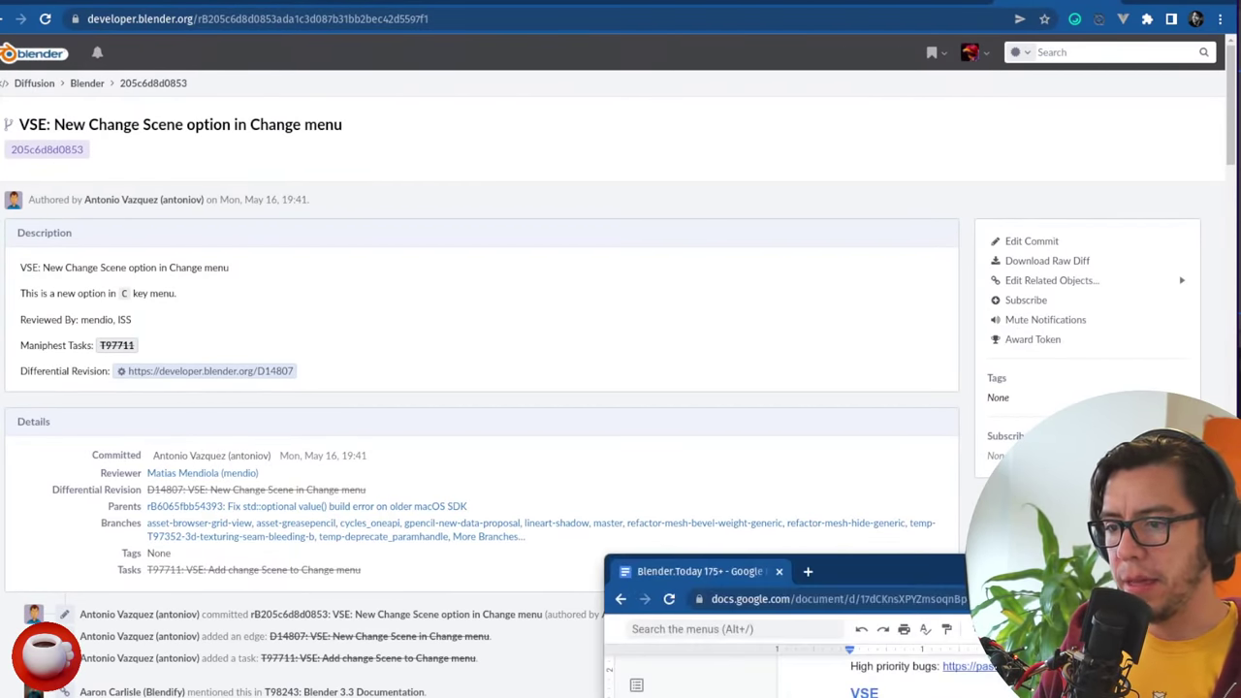
{"action": "left_click", "coordinate": [316, 17]}
- Load the Add new Scene and Strip commit page at 150% zoom, then launch Blender 3.3 Alpha
{"action": "type", "text": "https://developer.blender.org/rB8e84fe4ce1d8521ec91aa8bd6f56e9cdf4f7d8fe"}
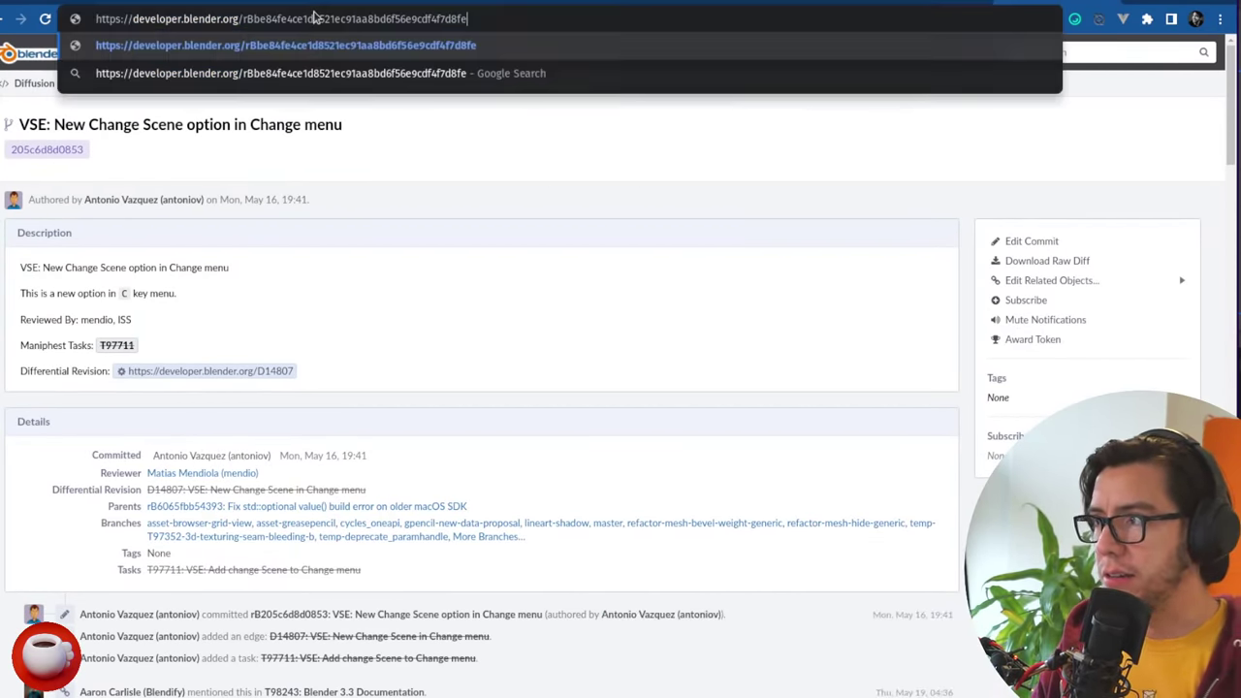
{"action": "key", "text": "Return"}
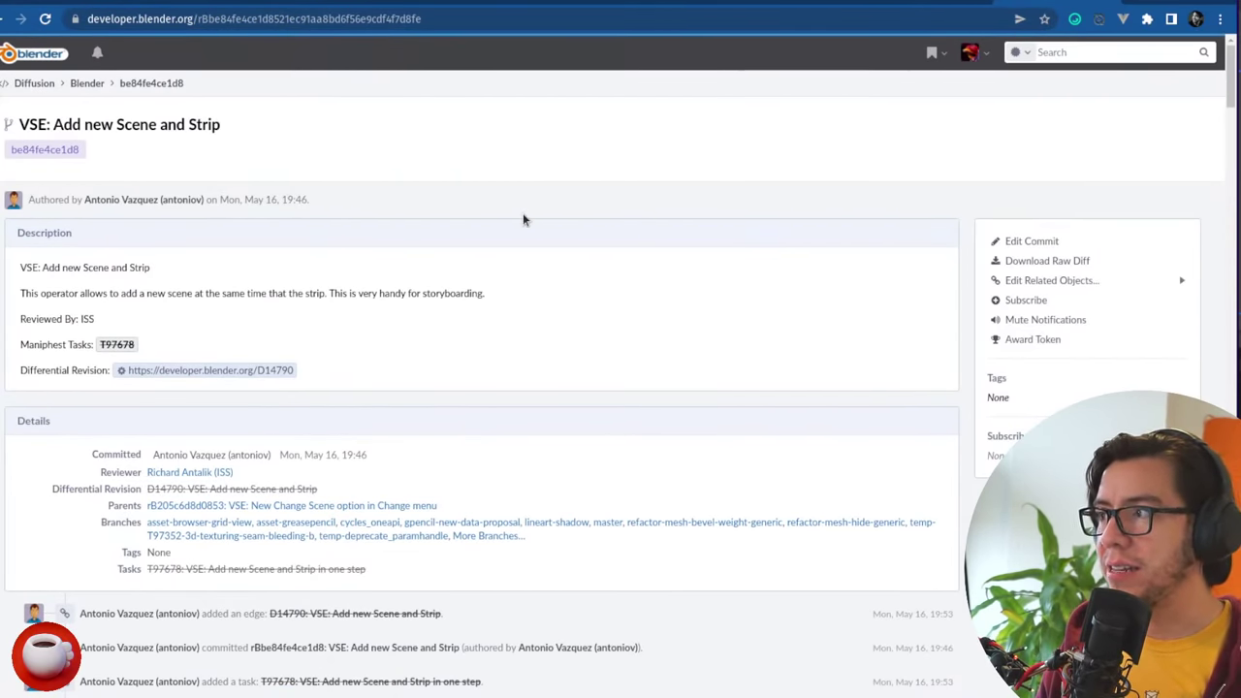
{"action": "key", "text": "ctrl+plus"}
{"action": "key", "text": "ctrl+plus"}
{"action": "key", "text": "ctrl+plus"}
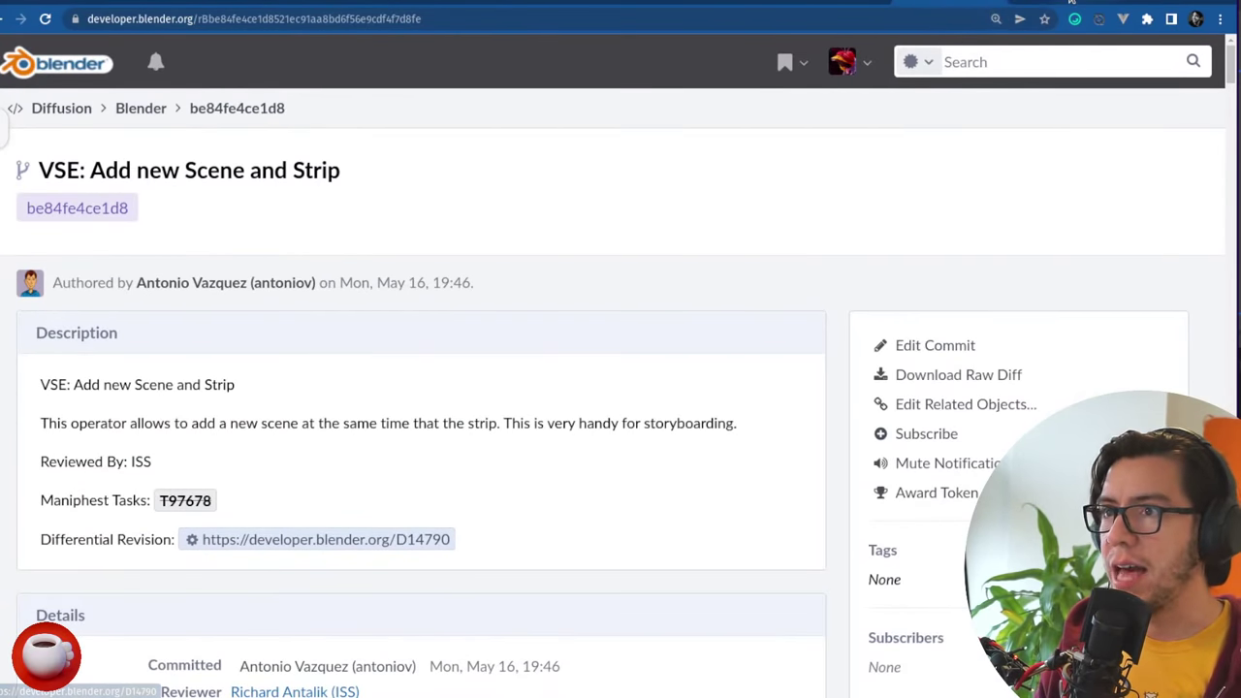
{"action": "key", "text": "super+b"}
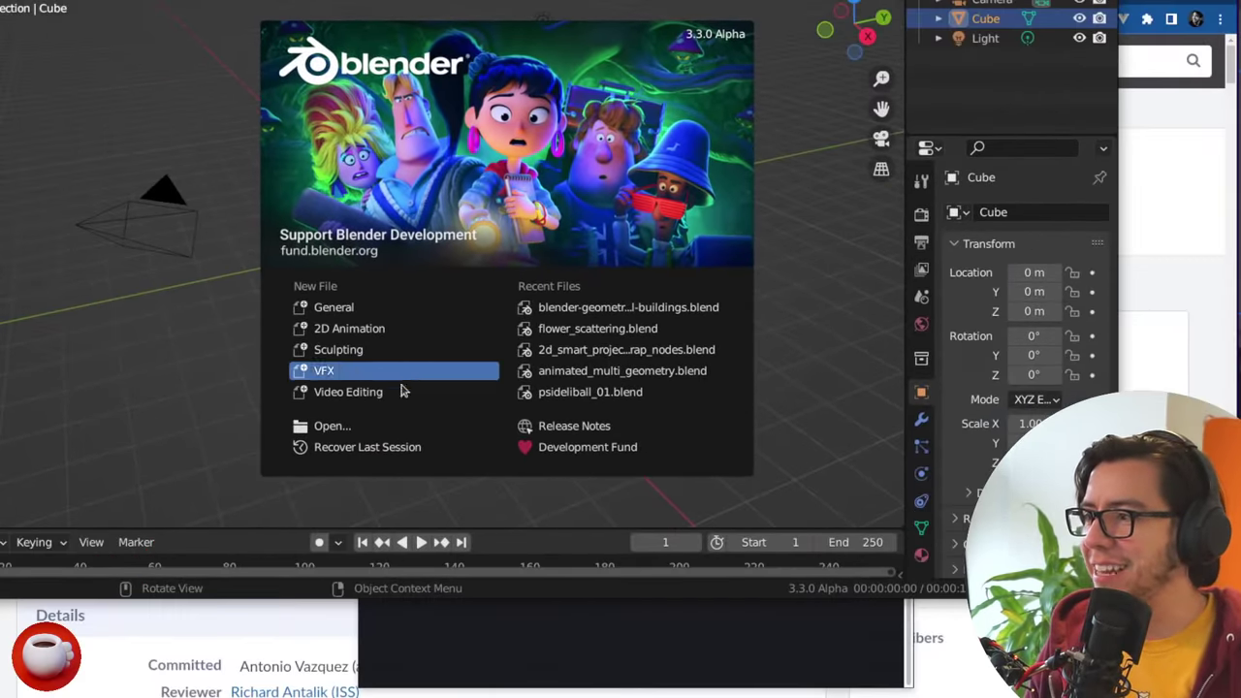
- Start a Video Editing file and add a new-scene strip, Scene.001, trimmed to 94 frames
{"action": "left_click", "coordinate": [368, 530]}
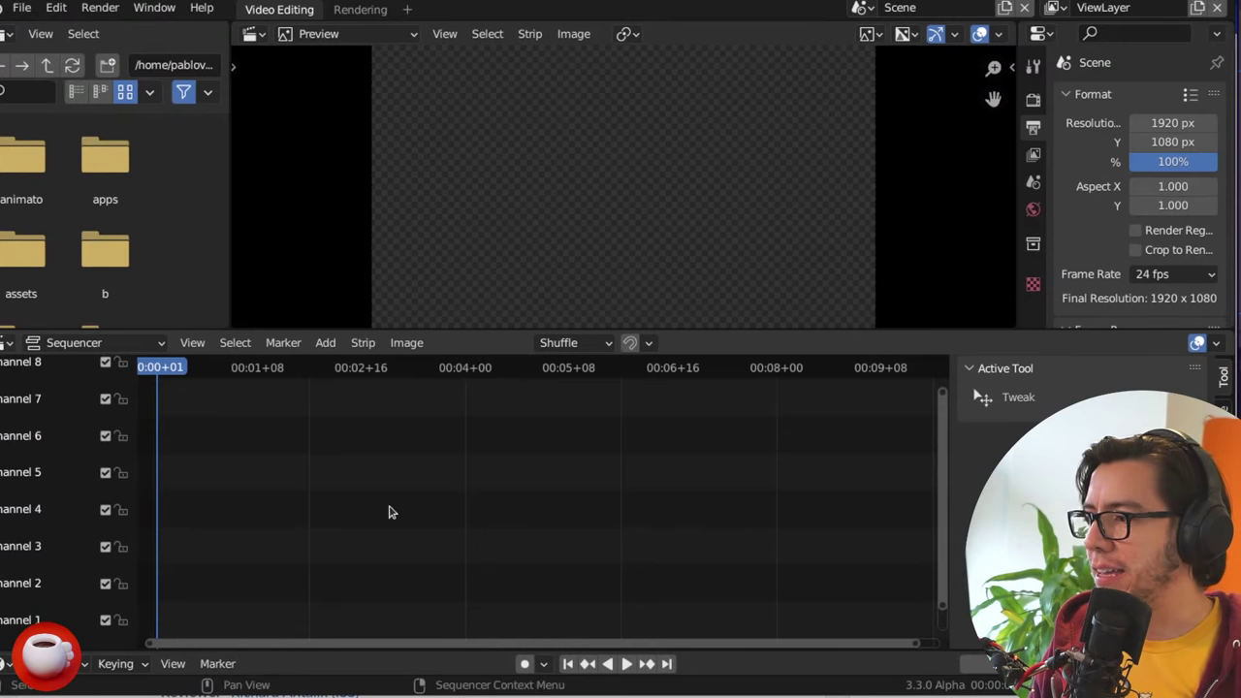
{"action": "key", "text": "shift+a"}
{"action": "left_click_drag", "start_coordinate": [304, 414], "coordinate": [368, 432]}
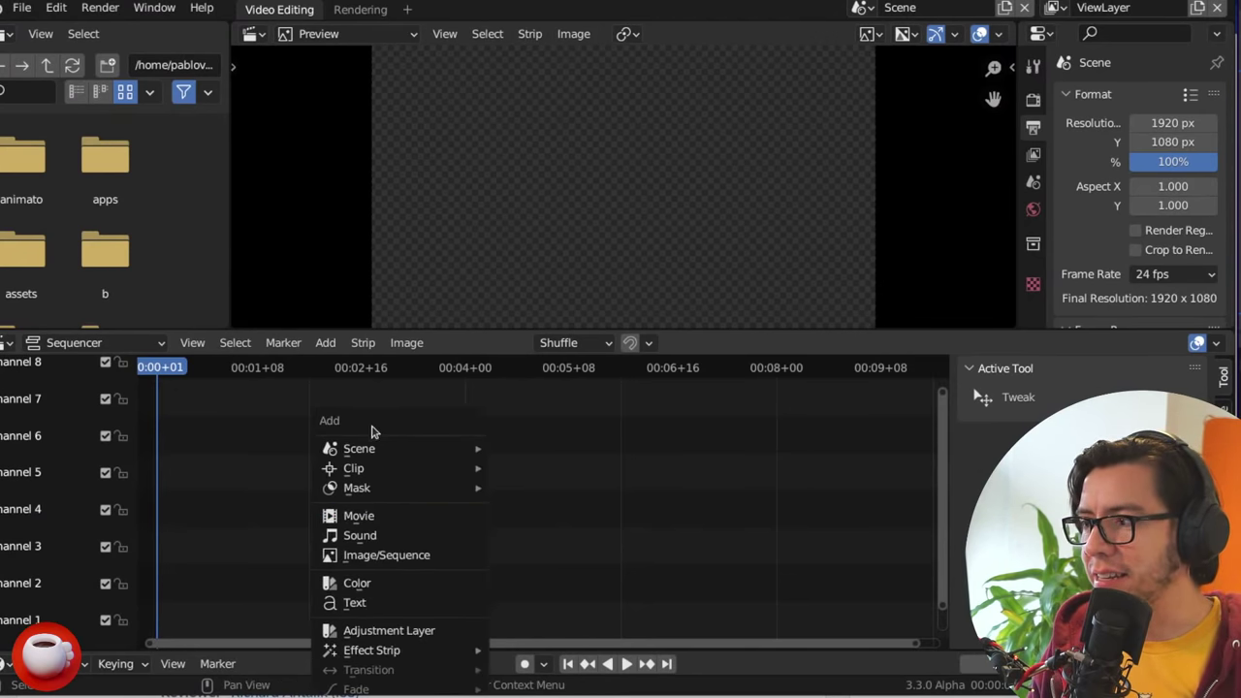
{"action": "mouse_move", "coordinate": [363, 448]}
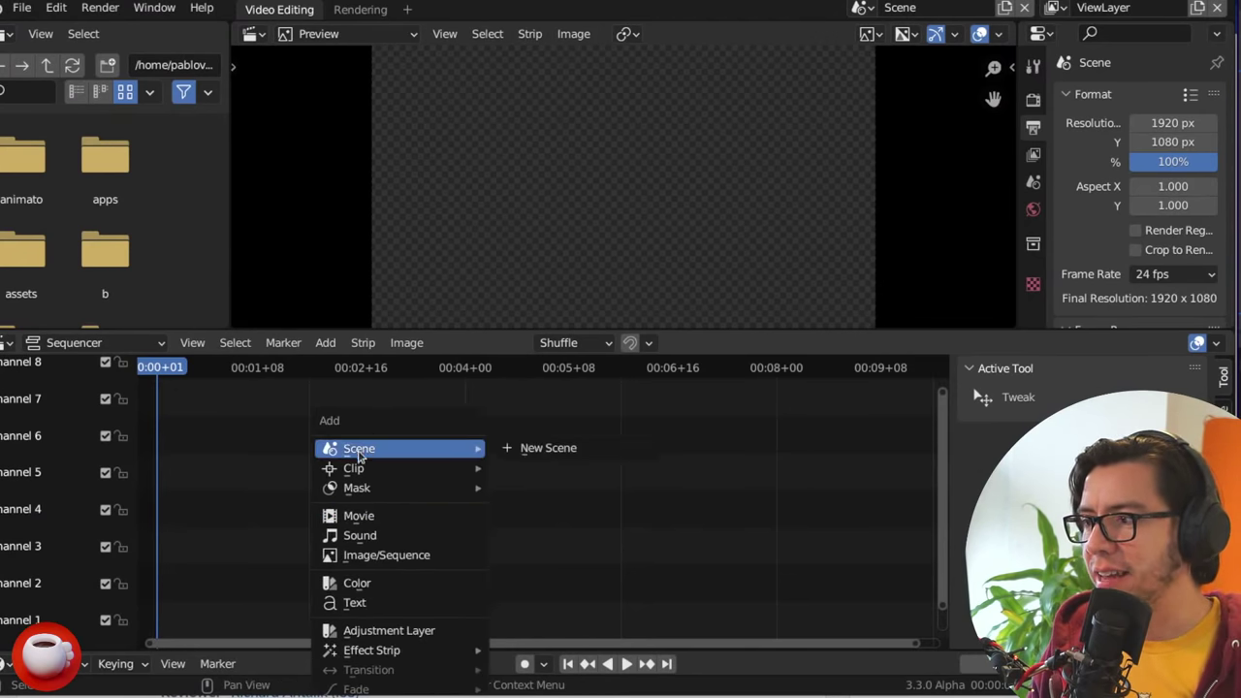
{"action": "left_click", "coordinate": [547, 452]}
{"action": "key", "text": "Home"}
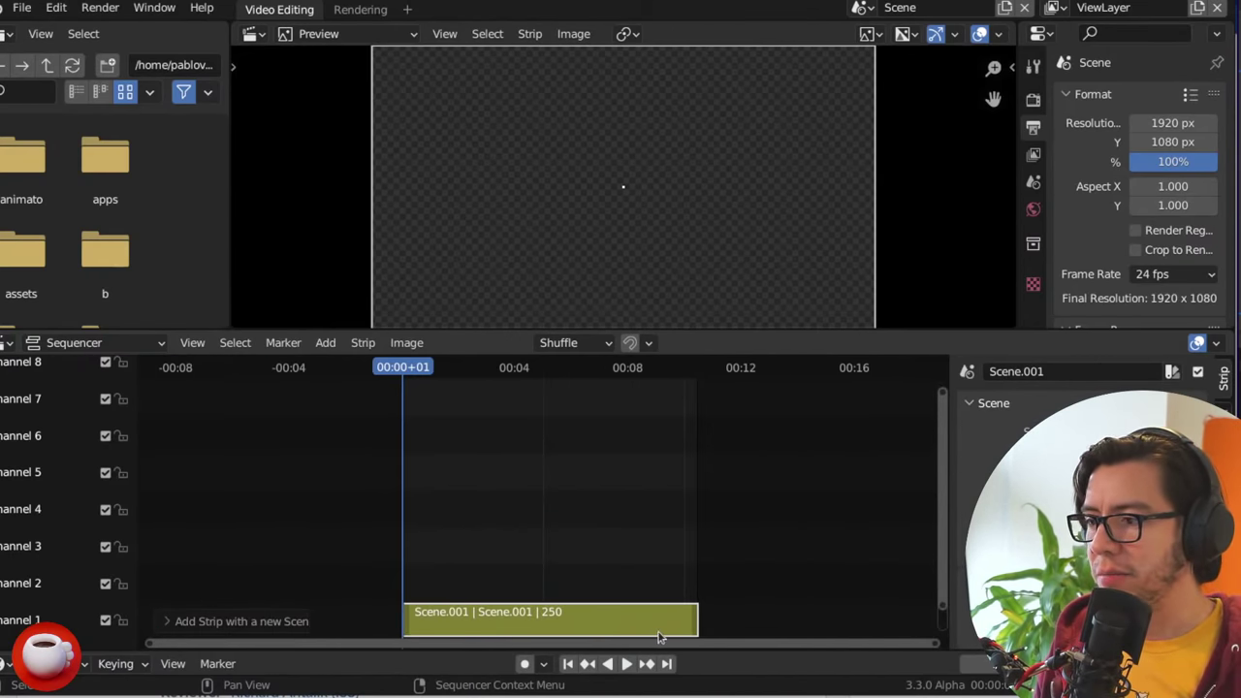
{"action": "left_click_drag", "start_coordinate": [694, 625], "coordinate": [512, 620]}
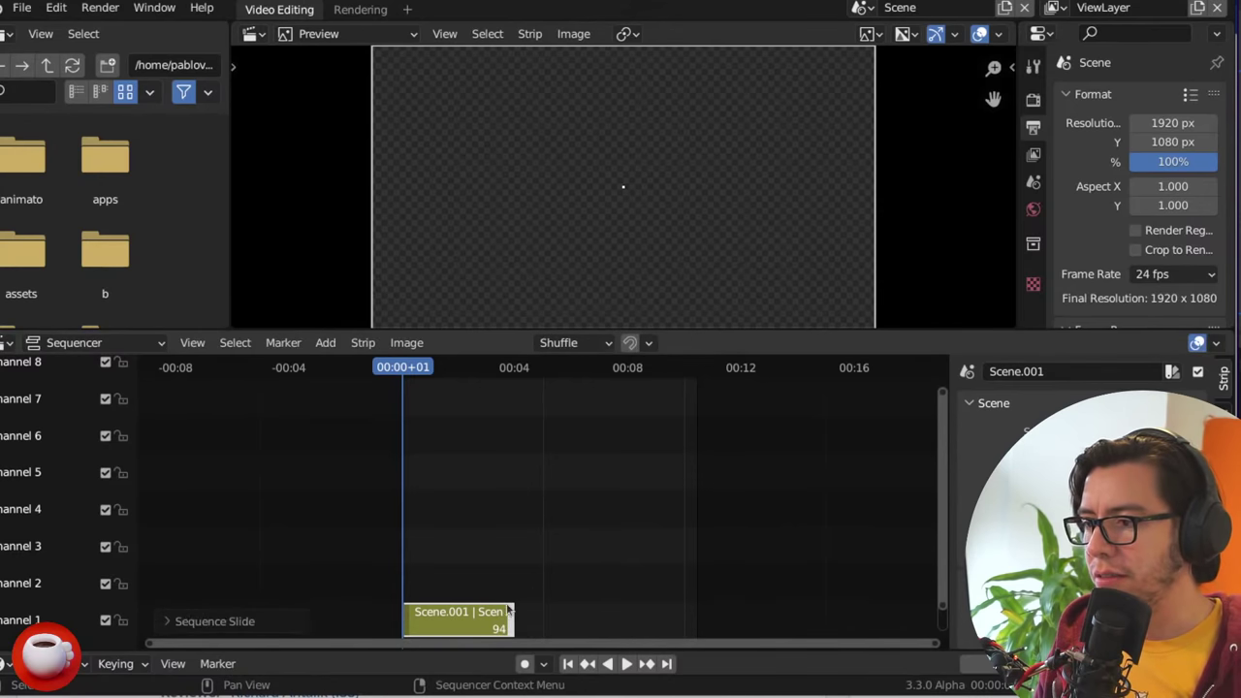
{"action": "left_click_drag", "start_coordinate": [469, 367], "coordinate": [491, 567]}
- Add a Scene.002 new-scene strip on channel 2, trimmed to span frames 74–160
{"action": "key", "text": "shift+a"}
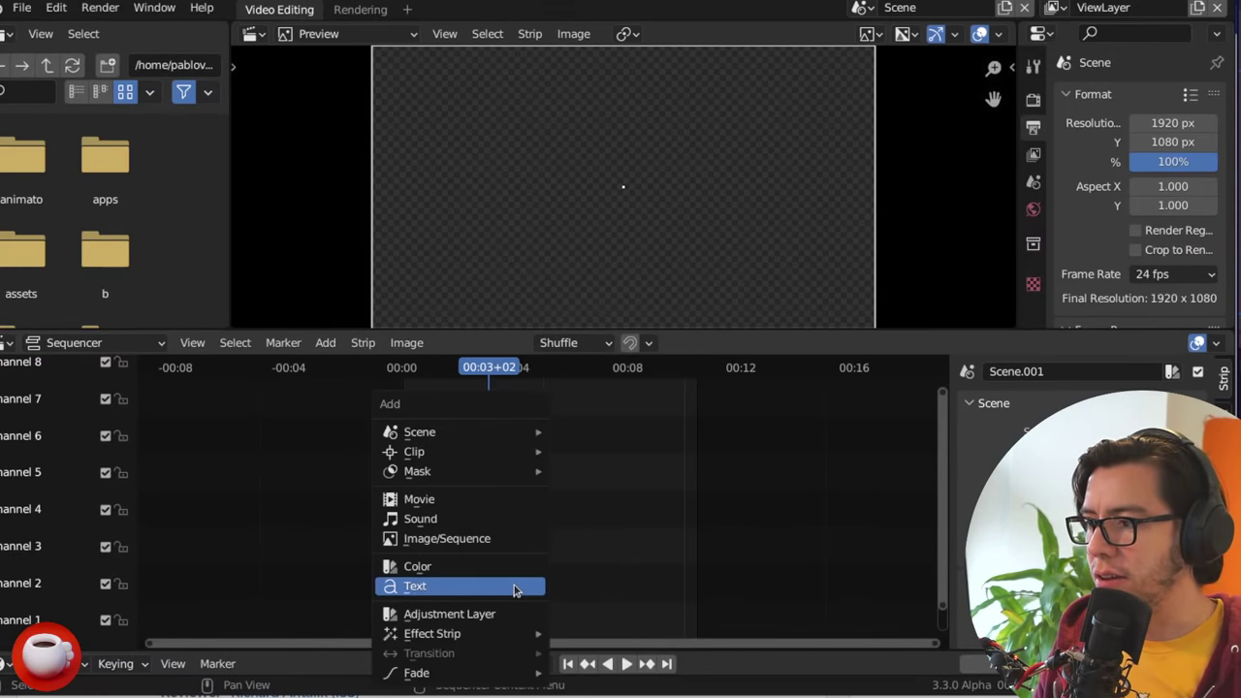
{"action": "mouse_move", "coordinate": [480, 436]}
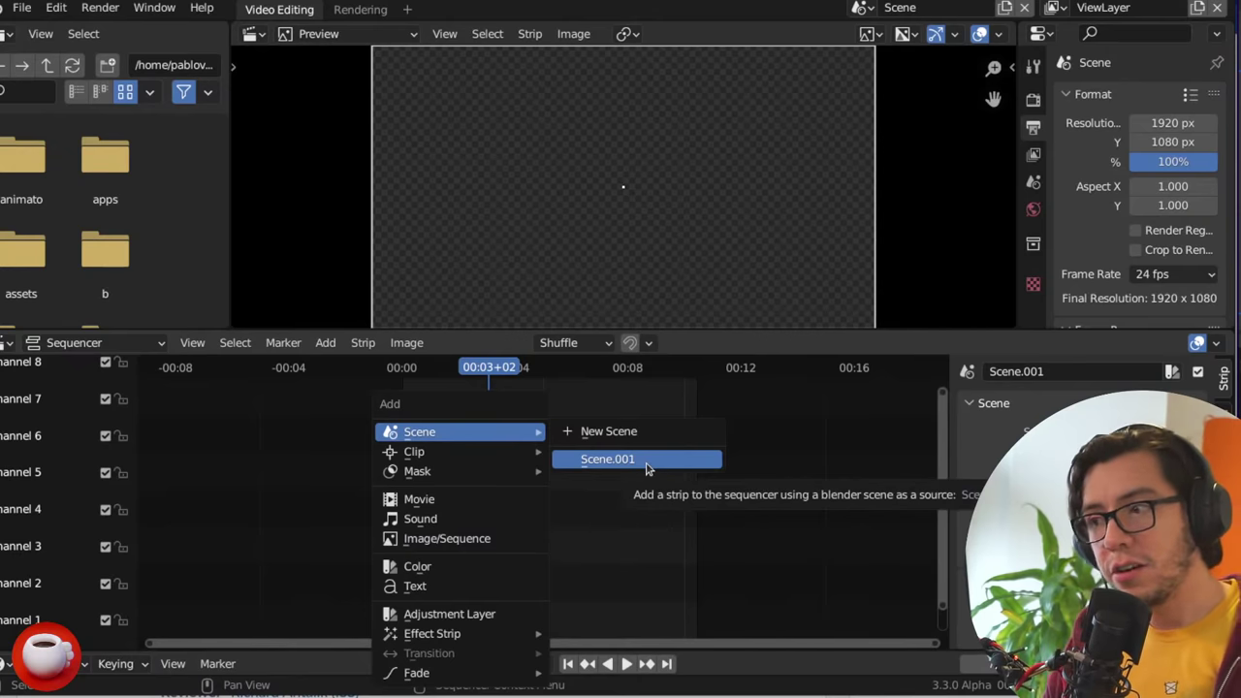
{"action": "left_click", "coordinate": [647, 434]}
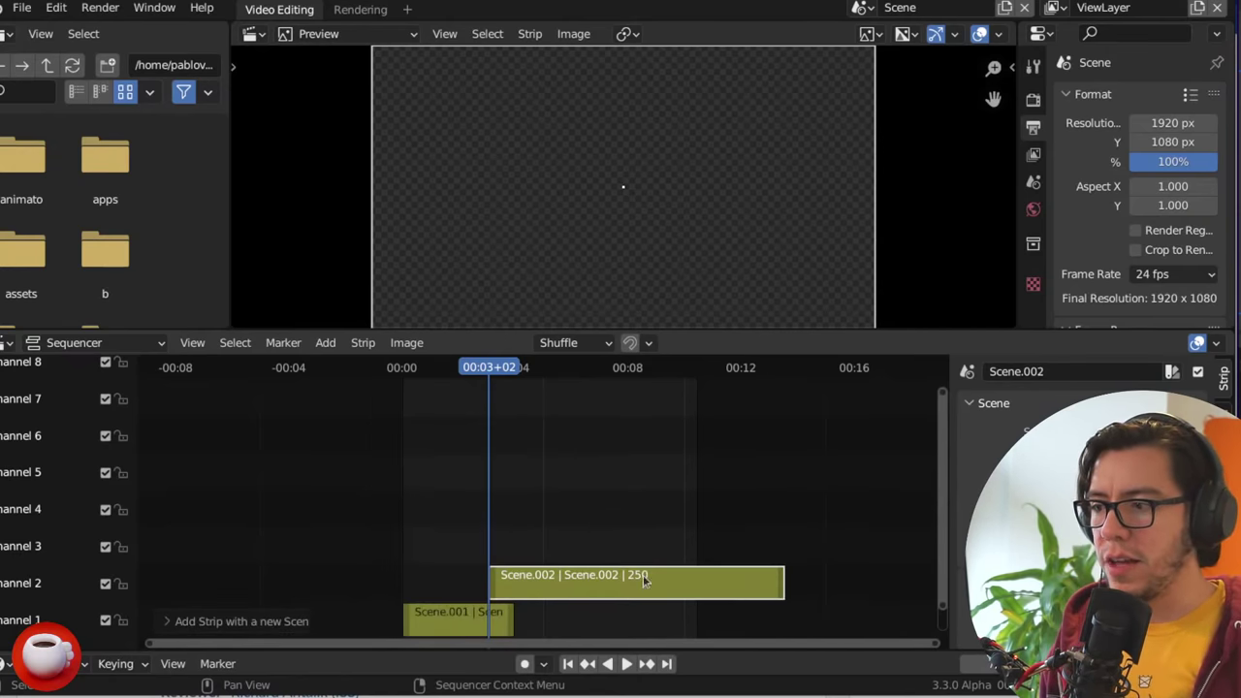
{"action": "left_click_drag", "start_coordinate": [759, 602], "coordinate": [558, 604]}
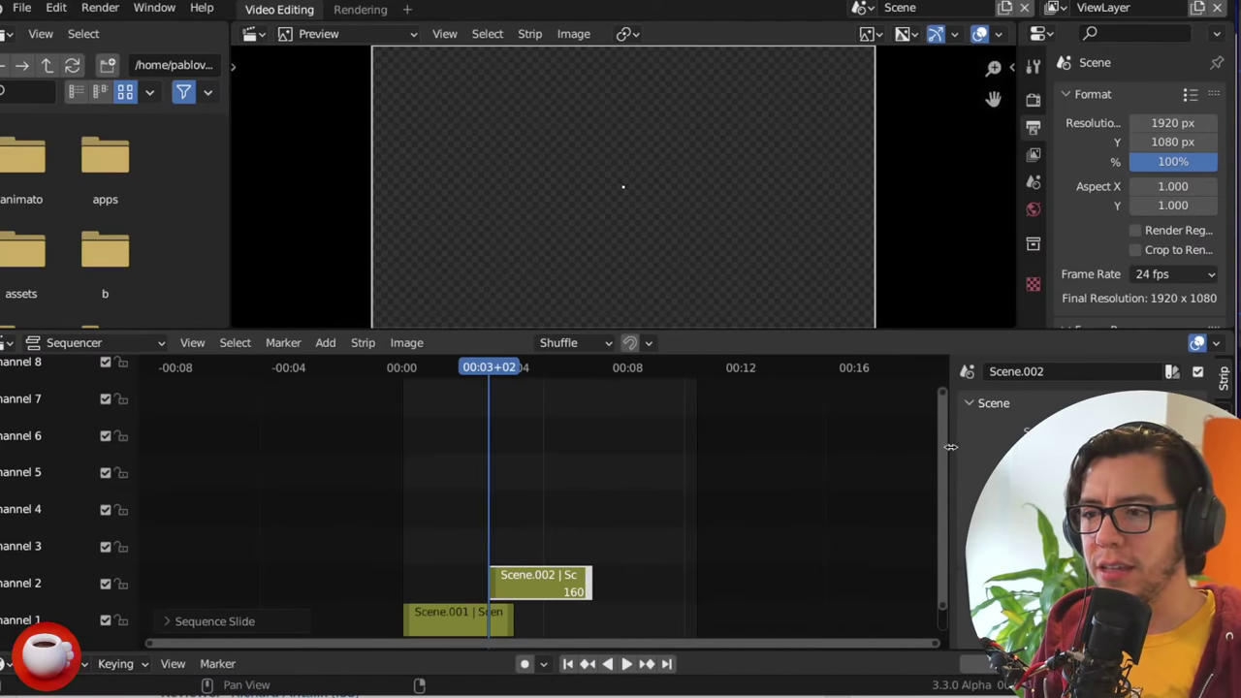
{"action": "left_click_drag", "start_coordinate": [950, 453], "coordinate": [855, 453]}
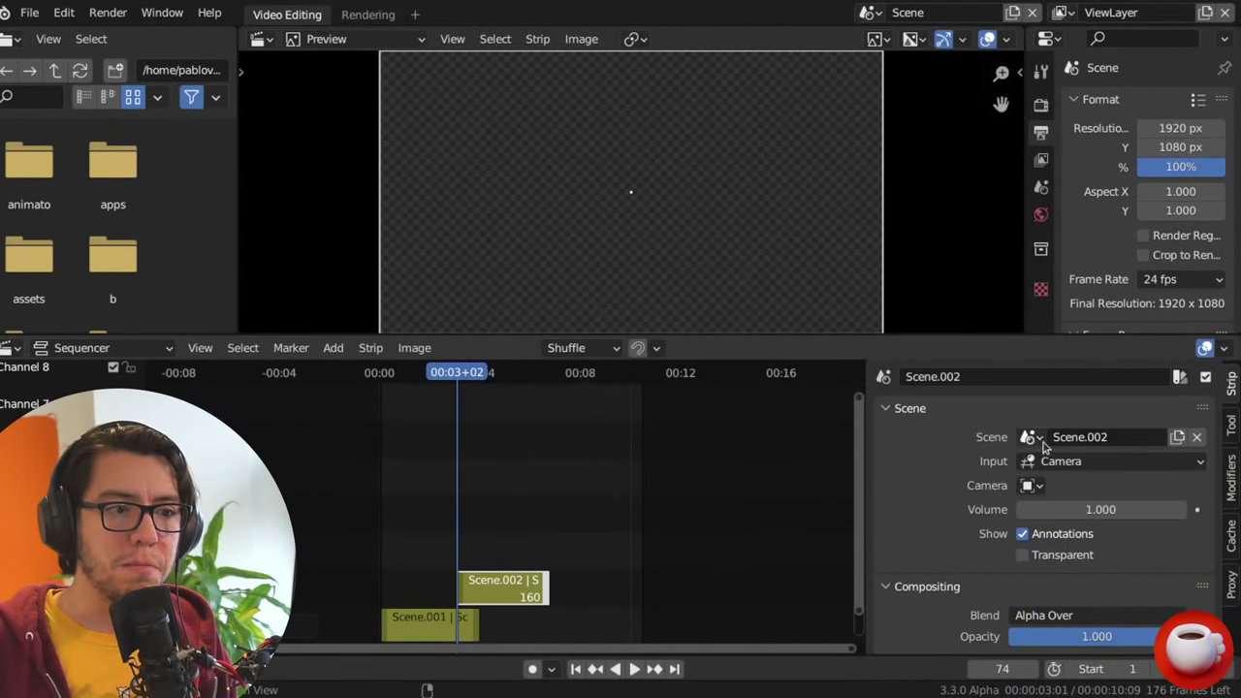
- Add a test new-scene strip, Scene.003, move it about 75 frames later, then delete it
{"action": "left_click", "coordinate": [1176, 438]}
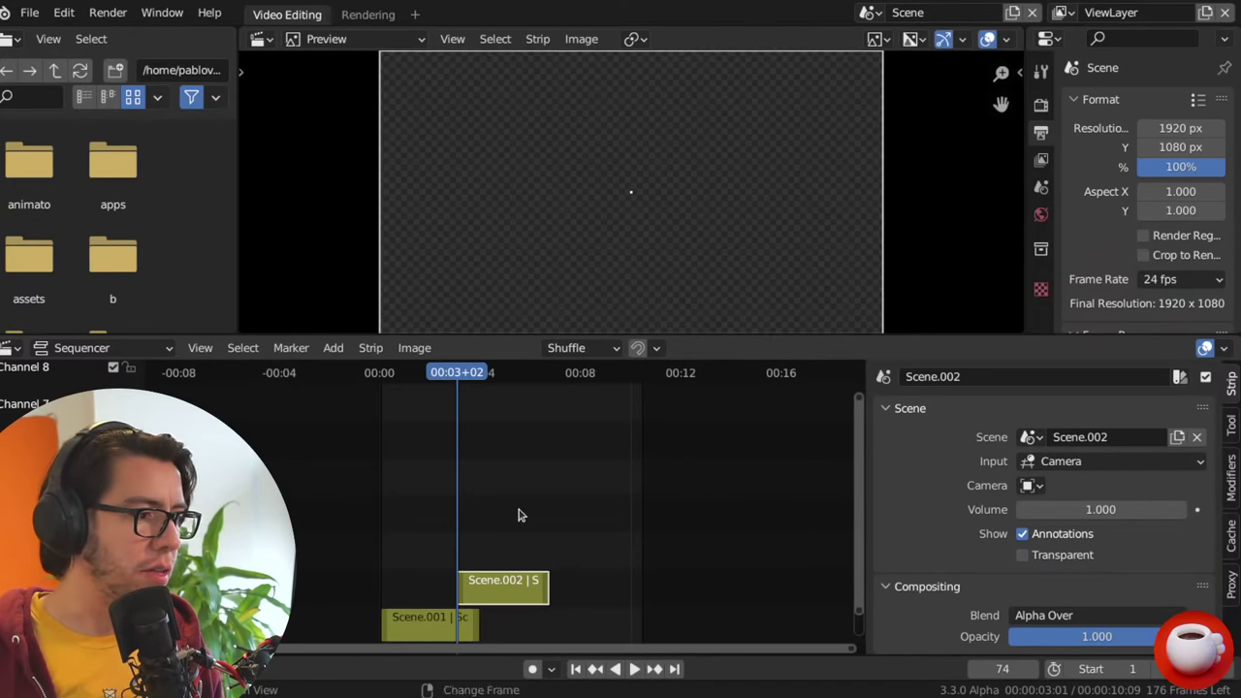
{"action": "key", "text": "shift+a"}
{"action": "mouse_move", "coordinate": [527, 438]}
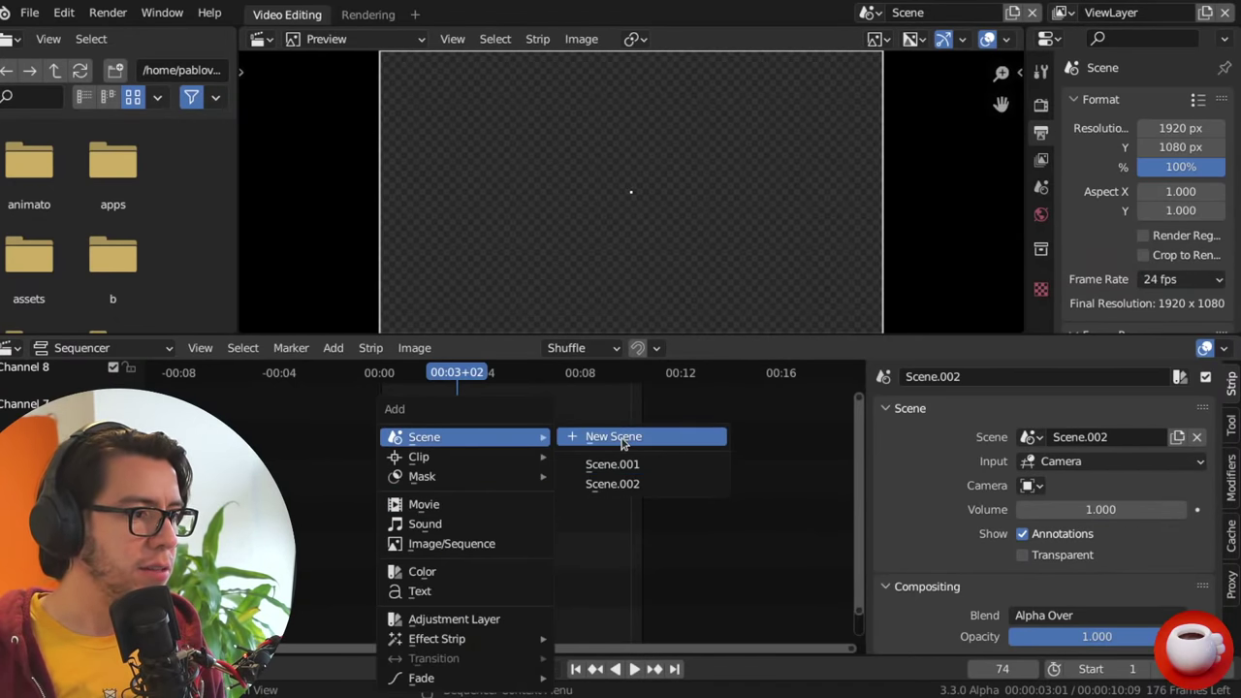
{"action": "left_click", "coordinate": [622, 439]}
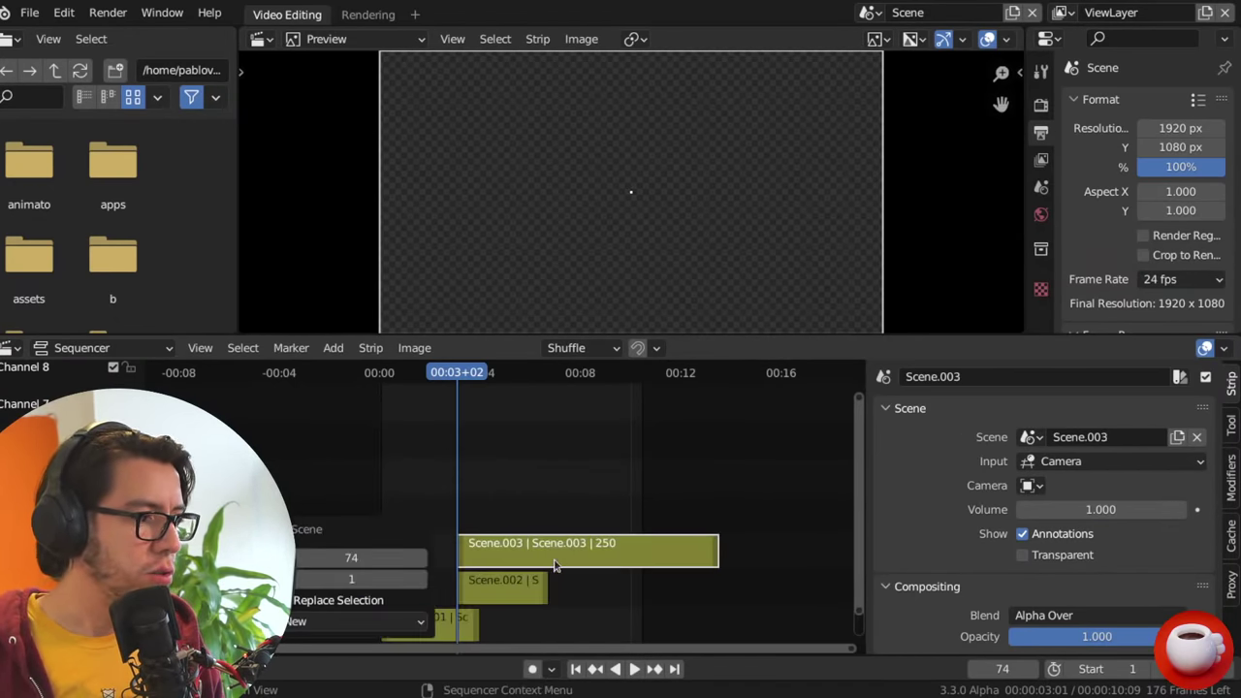
{"action": "left_click_drag", "start_coordinate": [571, 551], "coordinate": [662, 550]}
{"action": "key", "text": "Delete"}
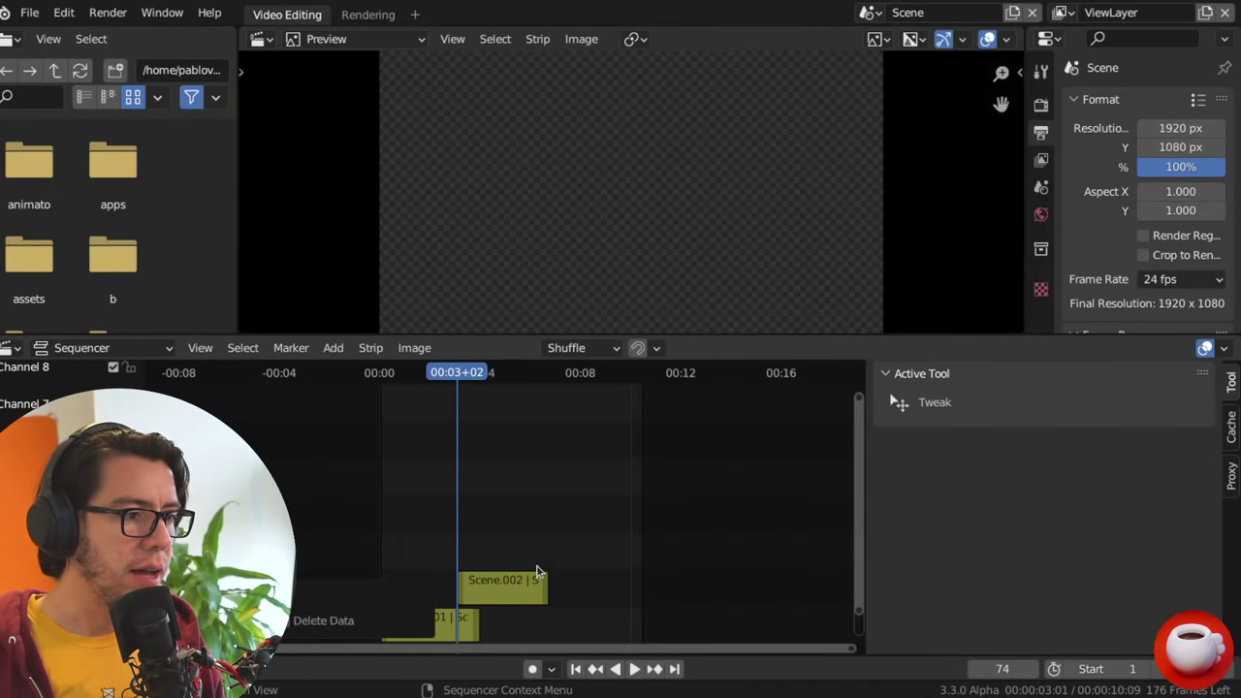
- Add Scene.004 as a Full Copy new-scene strip on channel 3, then select Scene.002
{"action": "key", "text": "shift+a"}
{"action": "mouse_move", "coordinate": [515, 441]}
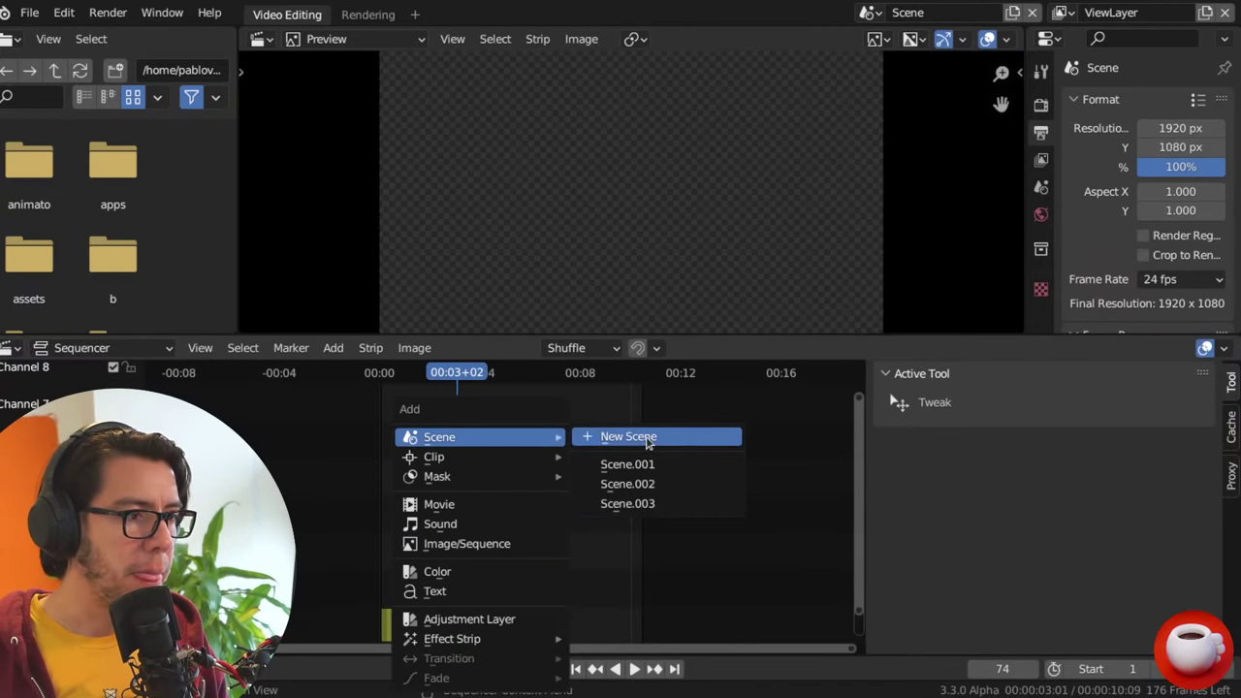
{"action": "left_click", "coordinate": [648, 439]}
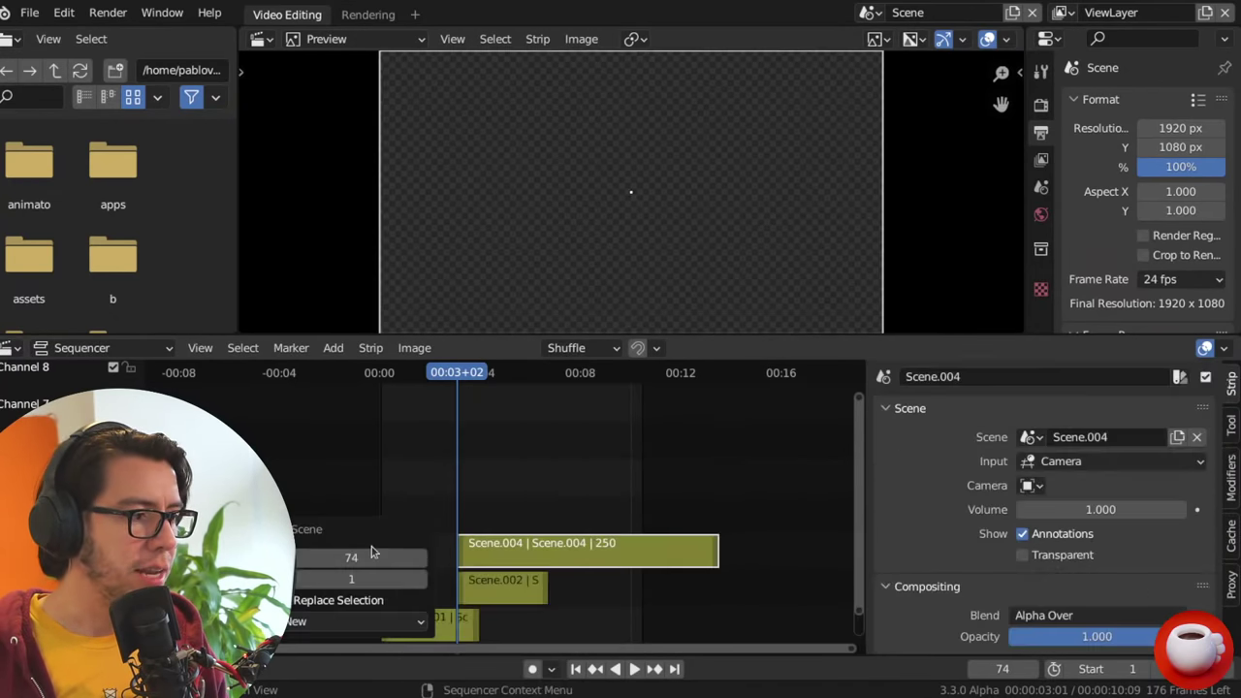
{"action": "left_click", "coordinate": [402, 622]}
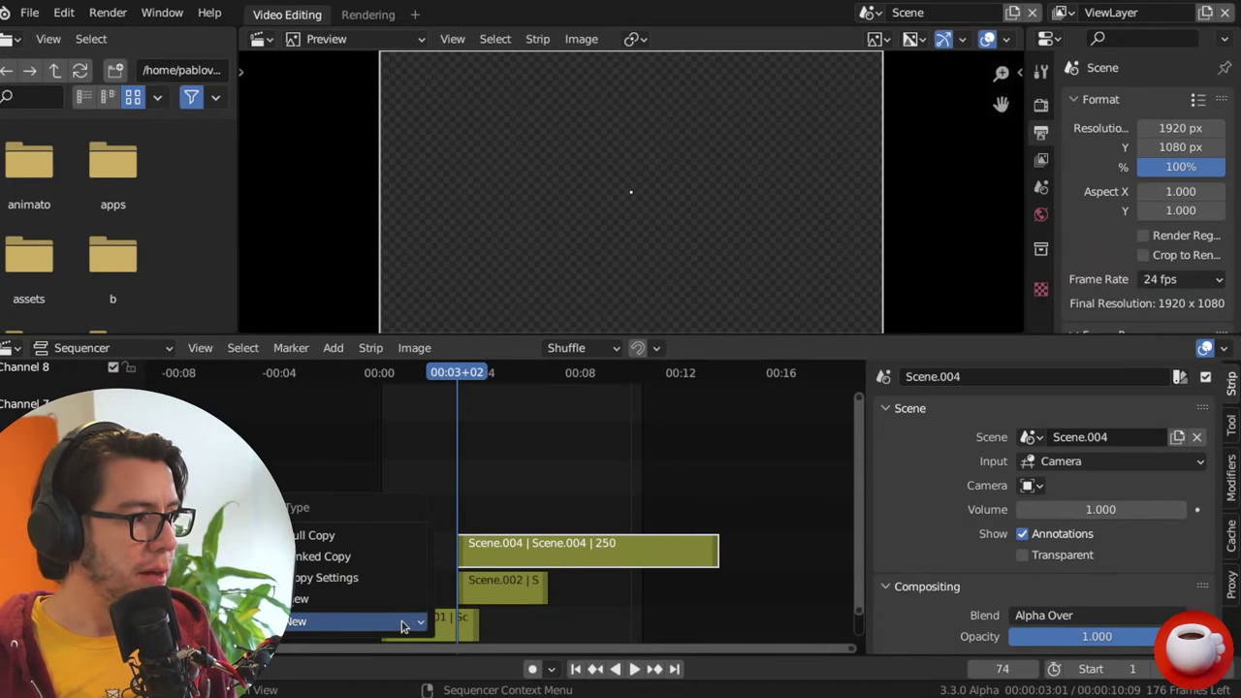
{"action": "left_click", "coordinate": [359, 544]}
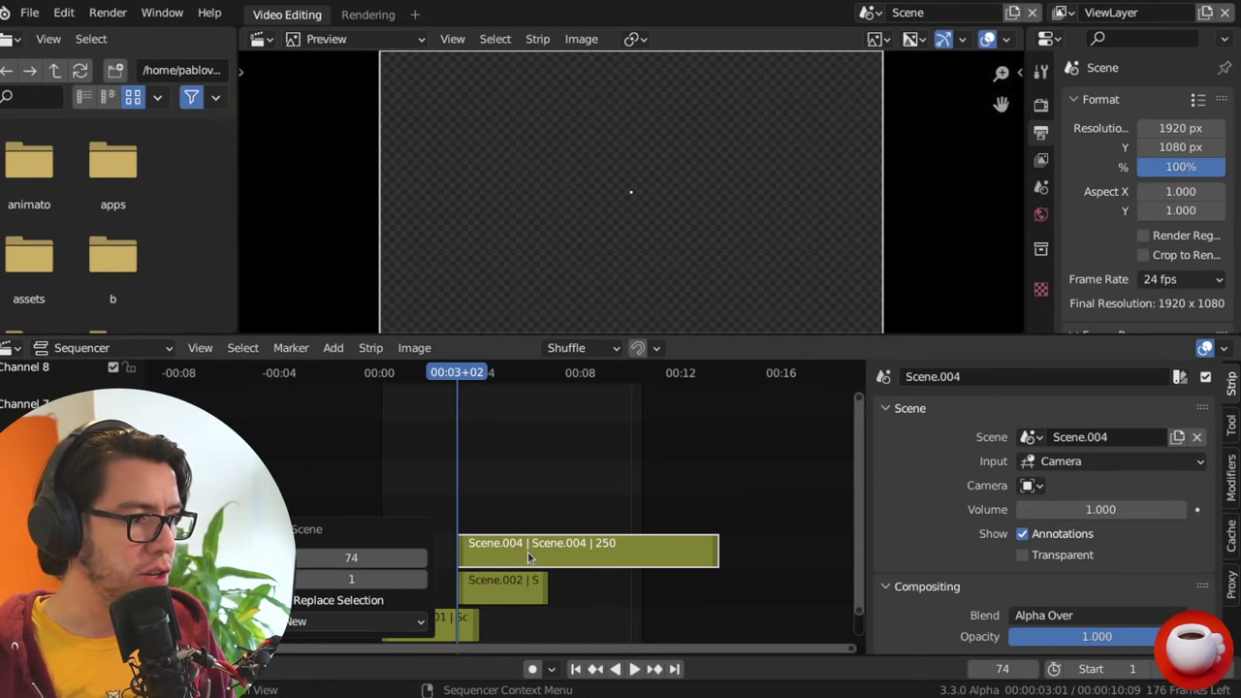
{"action": "left_click", "coordinate": [514, 593]}
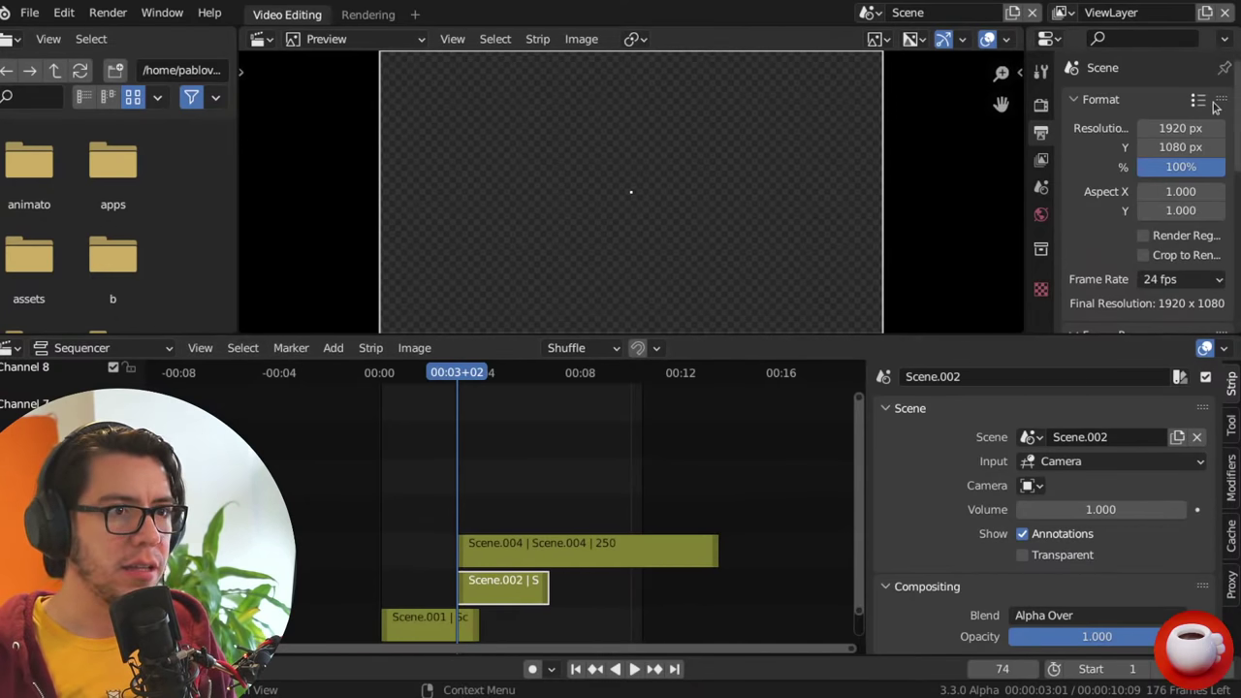
- Set the resolution to 4K DCI 2160p and add a Scene.005 strip shifted later
{"action": "left_click", "coordinate": [1199, 101]}
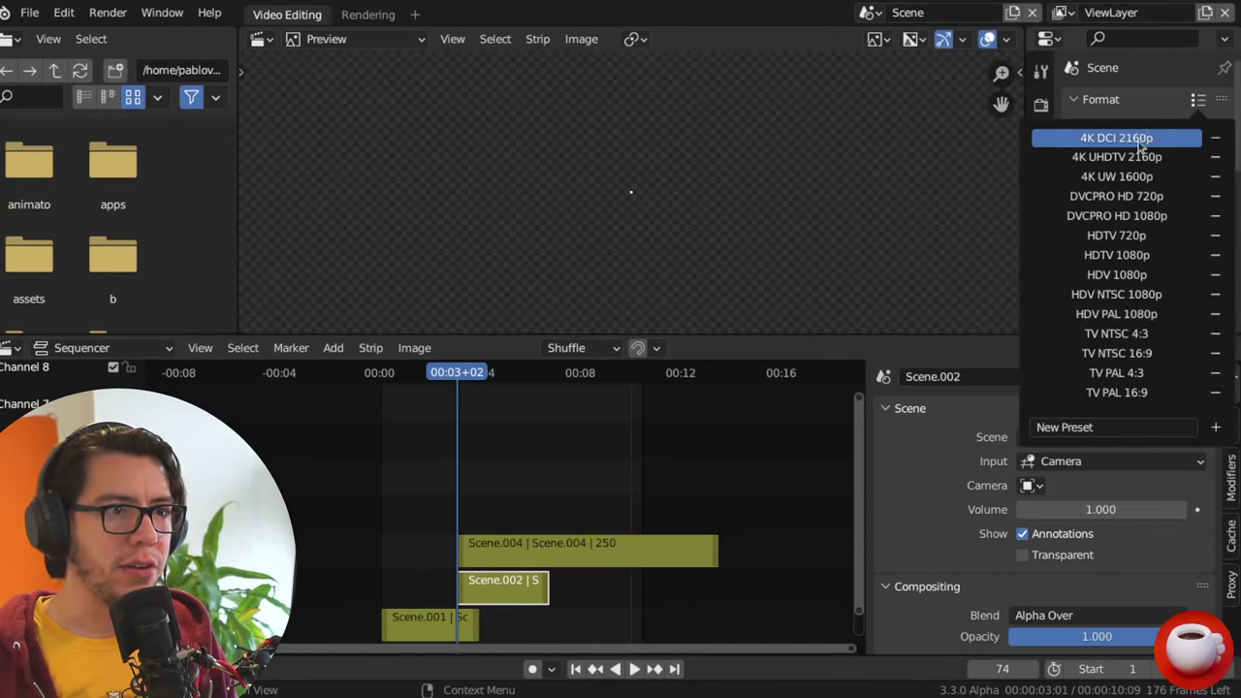
{"action": "left_click", "coordinate": [1142, 142]}
{"action": "key", "text": "shift+a"}
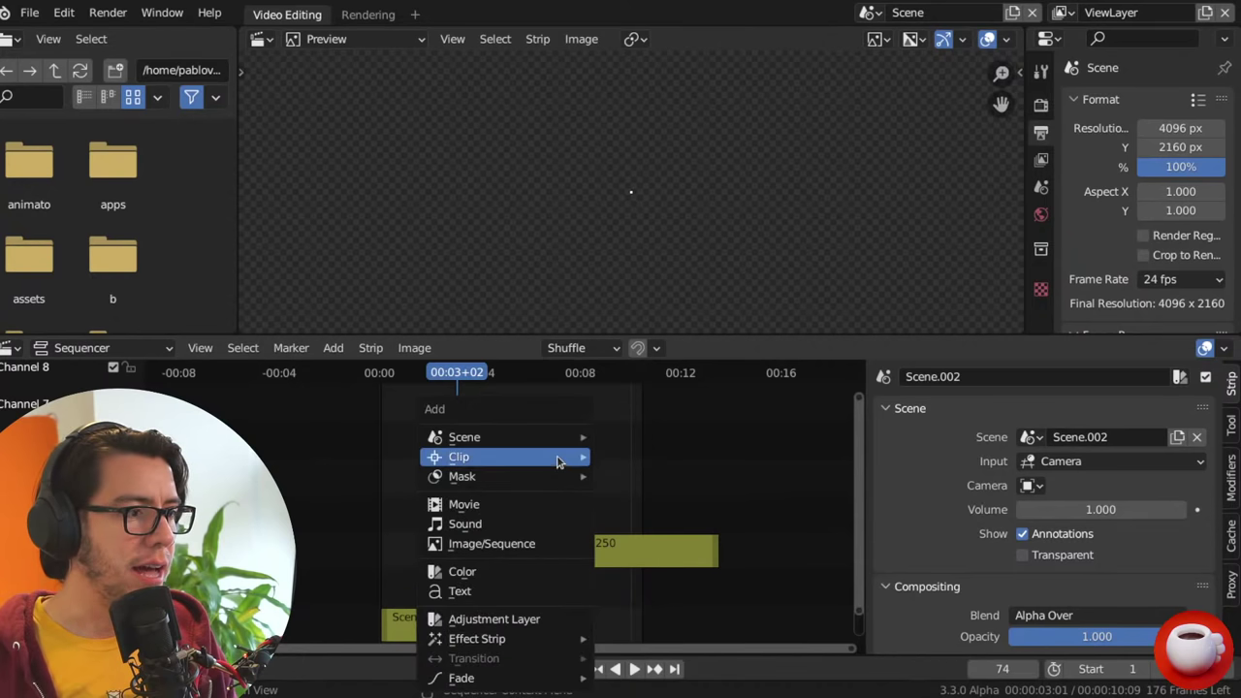
{"action": "mouse_move", "coordinate": [562, 438]}
{"action": "left_click", "coordinate": [669, 437]}
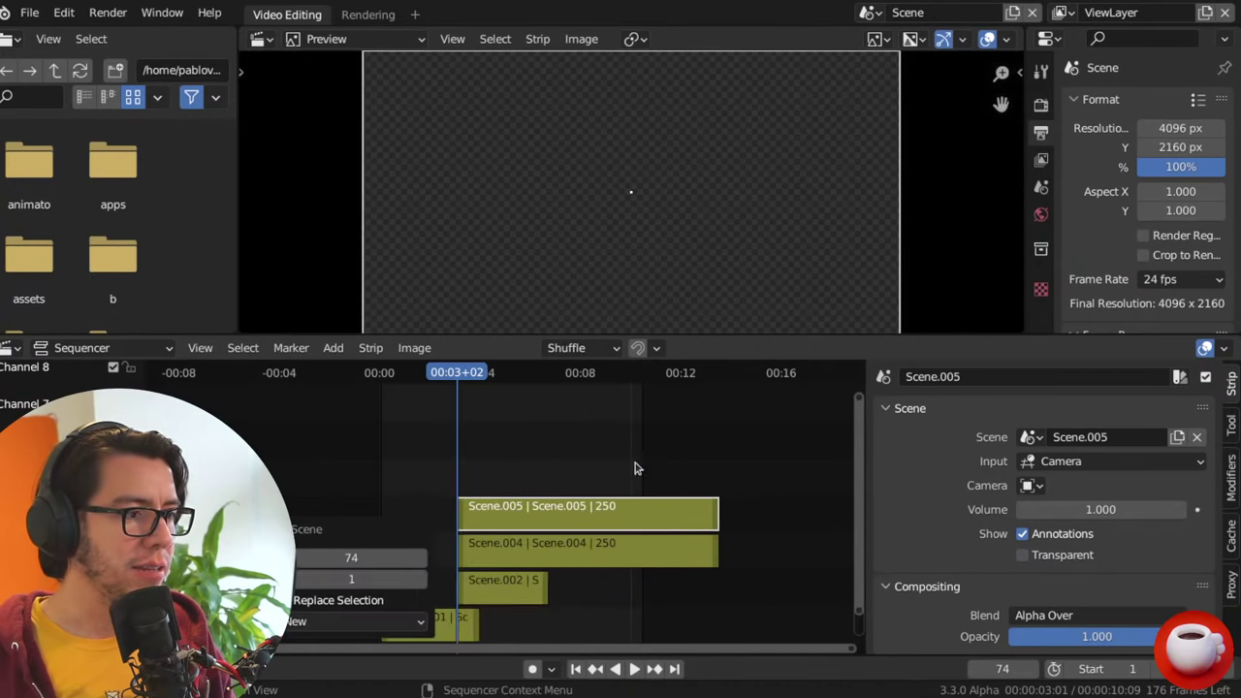
{"action": "left_click_drag", "start_coordinate": [581, 513], "coordinate": [664, 513]}
- Inspect the Scene.005 scene, then switch back to the main Scene
{"action": "left_click", "coordinate": [875, 15]}
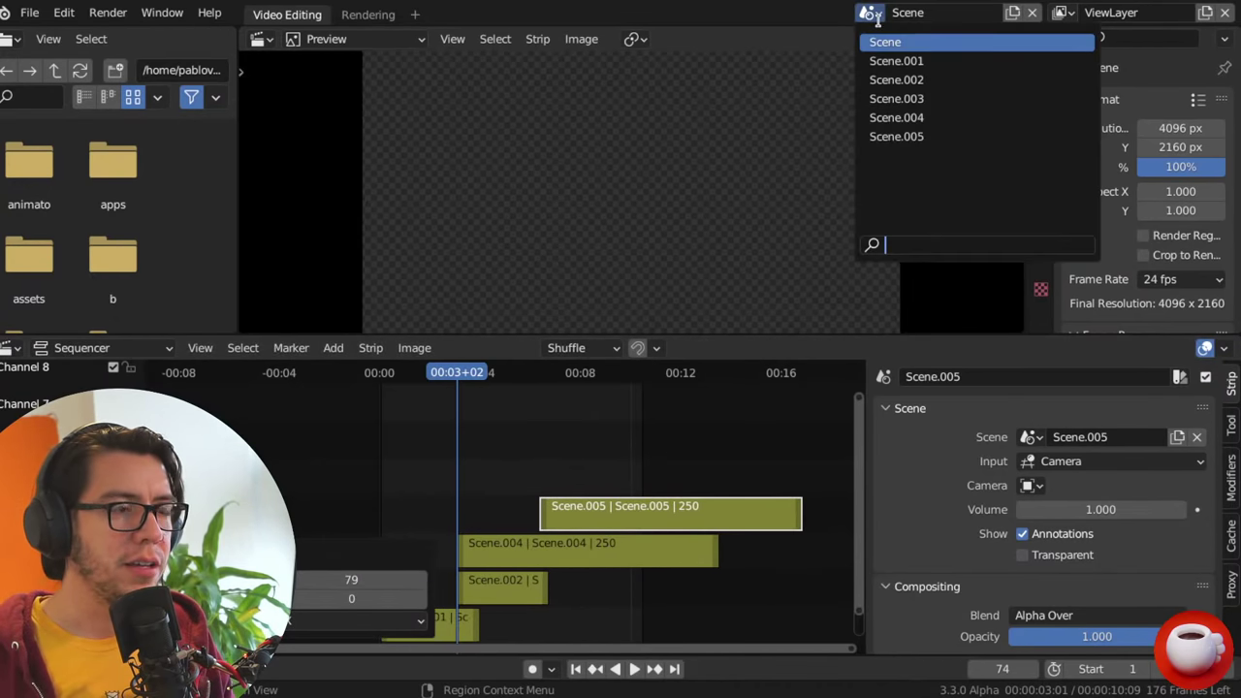
{"action": "left_click", "coordinate": [916, 136]}
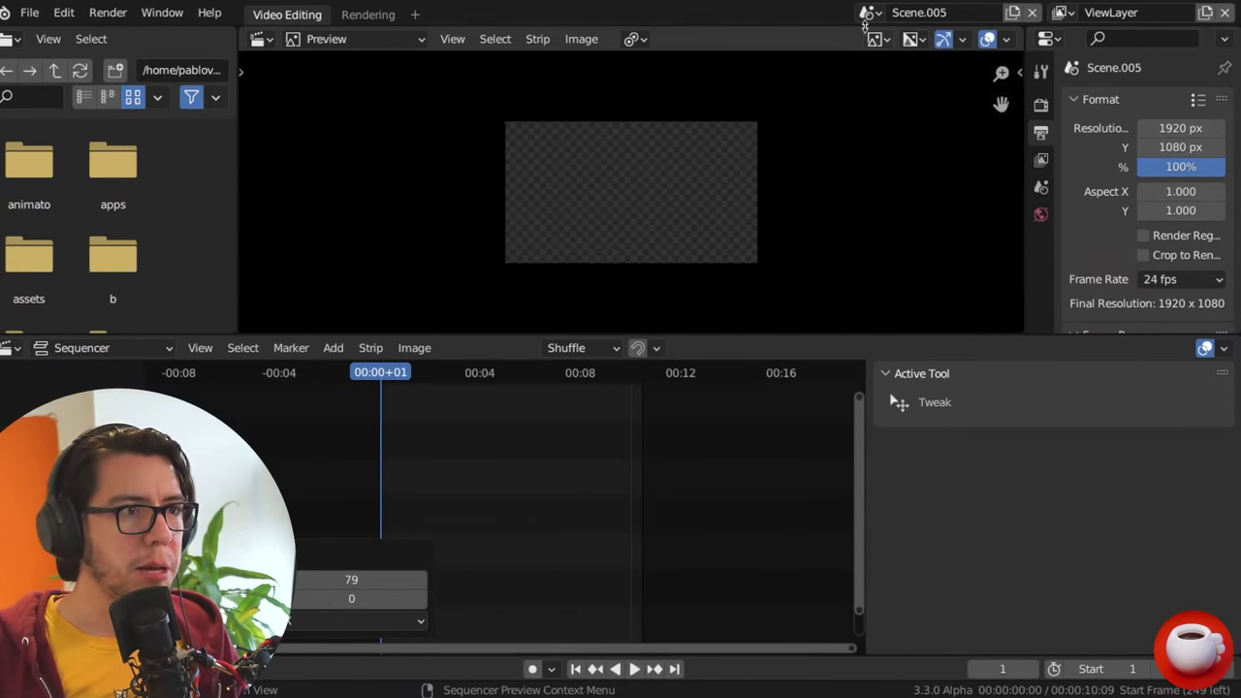
{"action": "left_click", "coordinate": [868, 12]}
{"action": "left_click", "coordinate": [877, 42]}
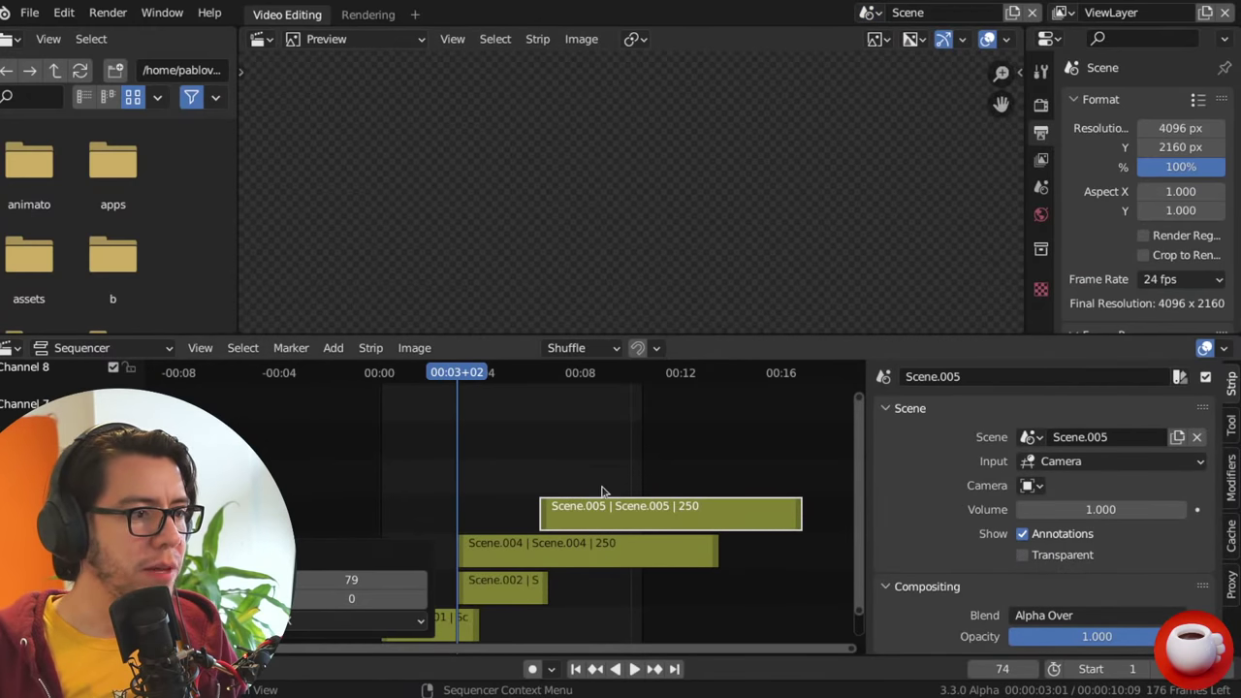
- Add a Scene.006 new-scene strip with its type set to Copy Settings
{"action": "key", "text": "shift+a"}
{"action": "mouse_move", "coordinate": [582, 437]}
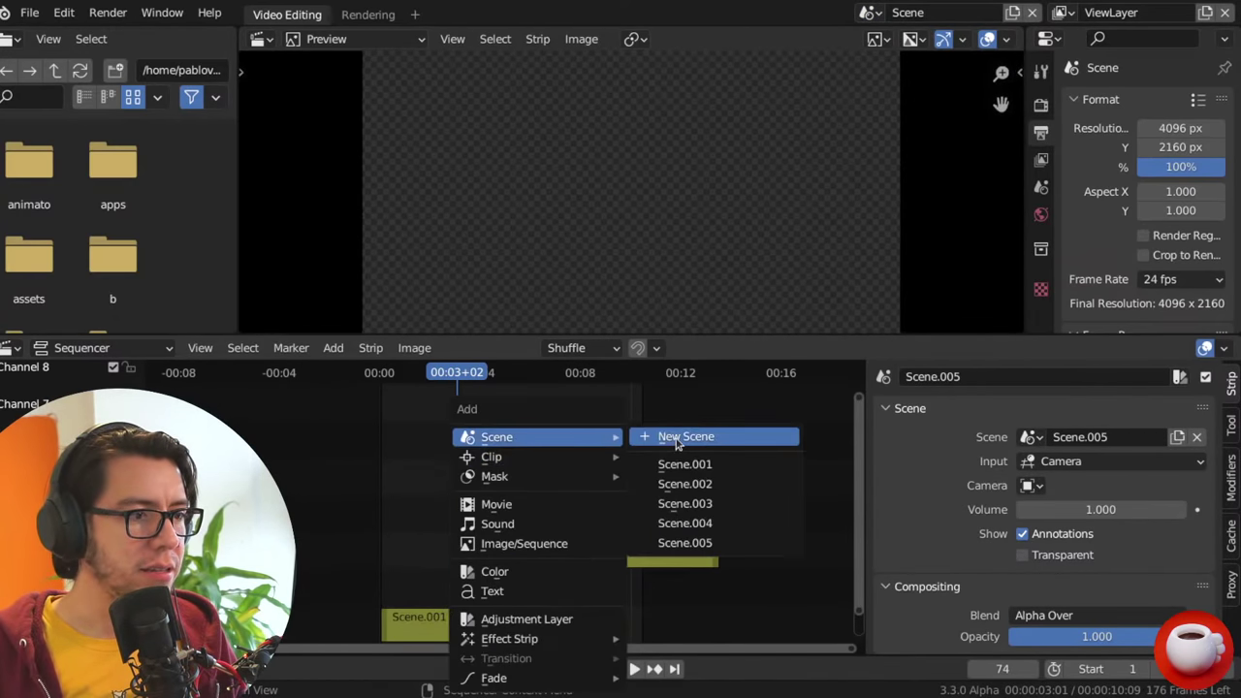
{"action": "left_click", "coordinate": [676, 442]}
{"action": "left_click", "coordinate": [350, 620]}
{"action": "left_click", "coordinate": [375, 581]}
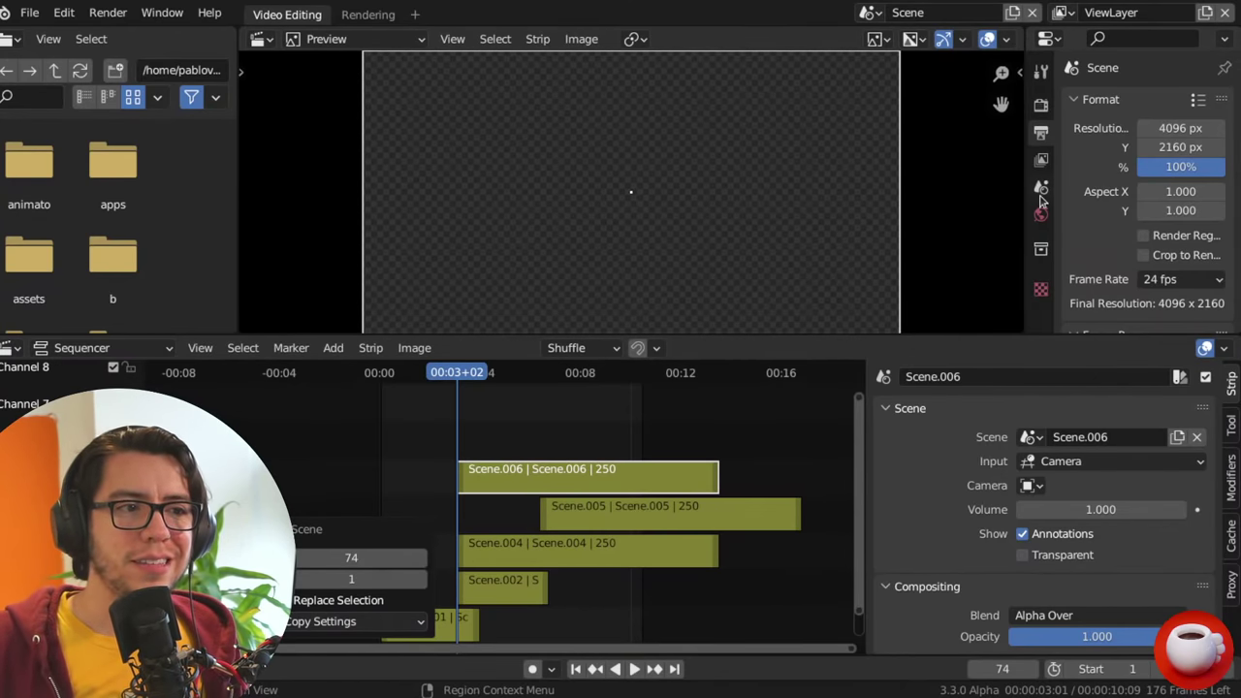
{"action": "left_click_drag", "start_coordinate": [1026, 194], "coordinate": [945, 194]}
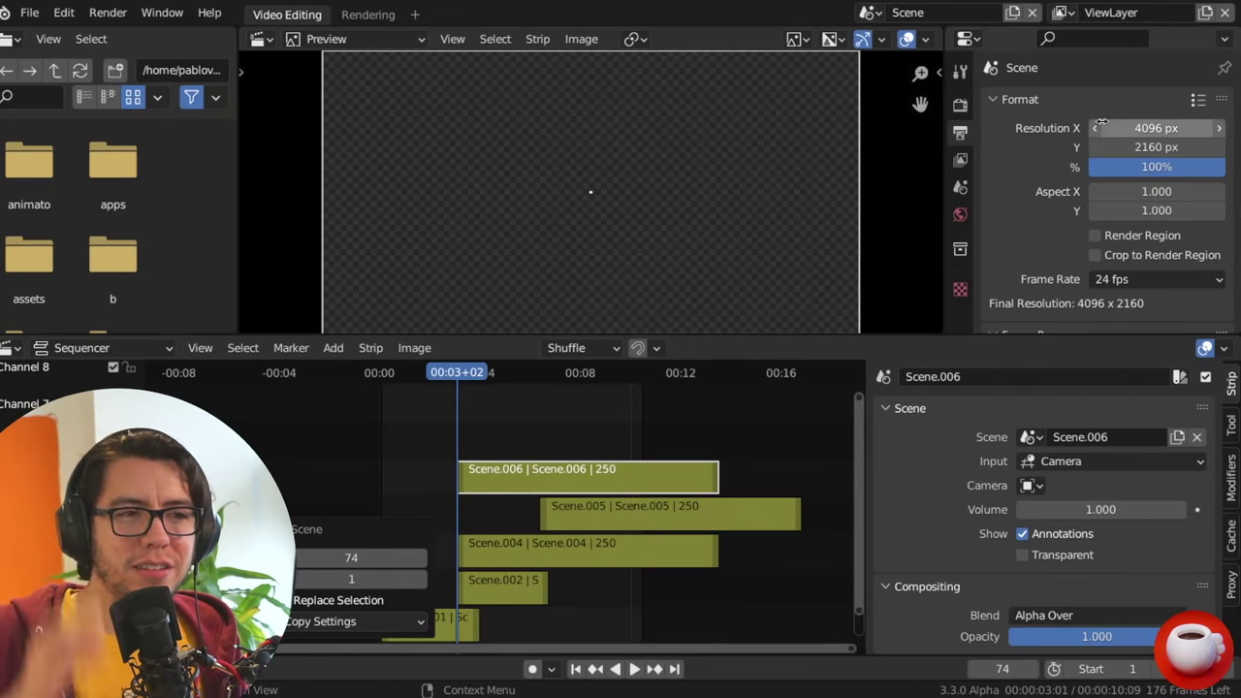
- Switch the new scene's Type in the redo panel from New to Full Copy
{"action": "scroll", "coordinate": [1100, 135], "scroll_direction": "down", "scroll_amount": 8}
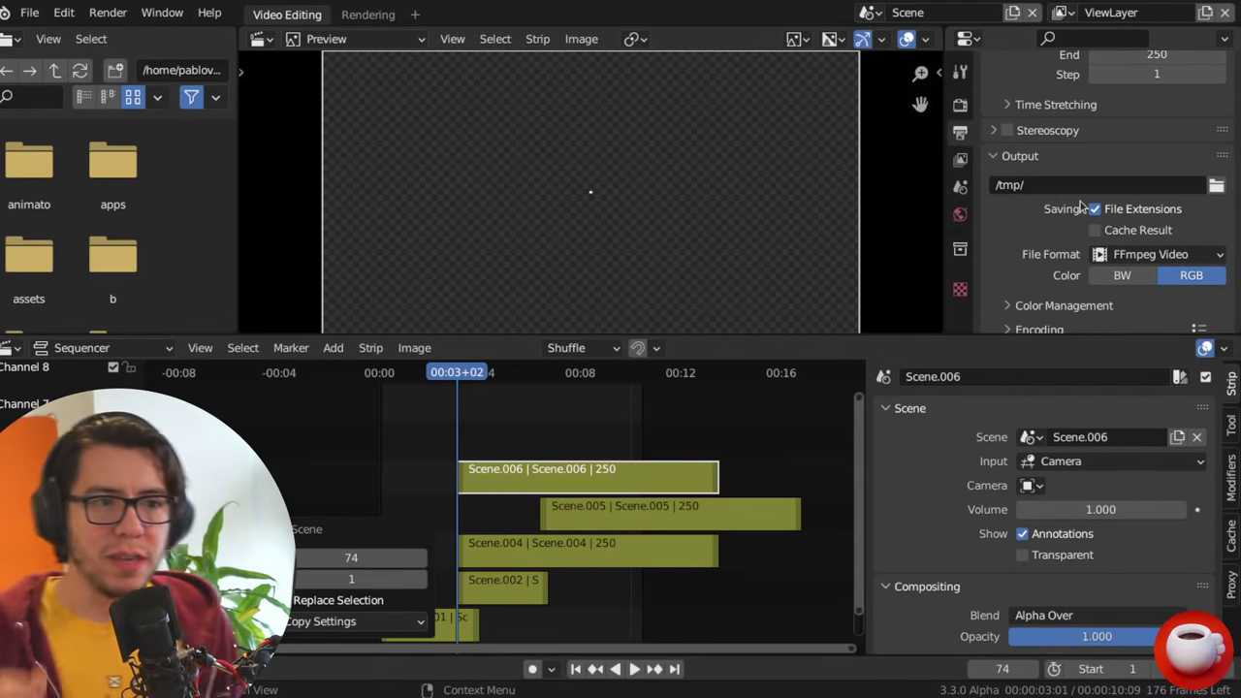
{"action": "left_click", "coordinate": [387, 622]}
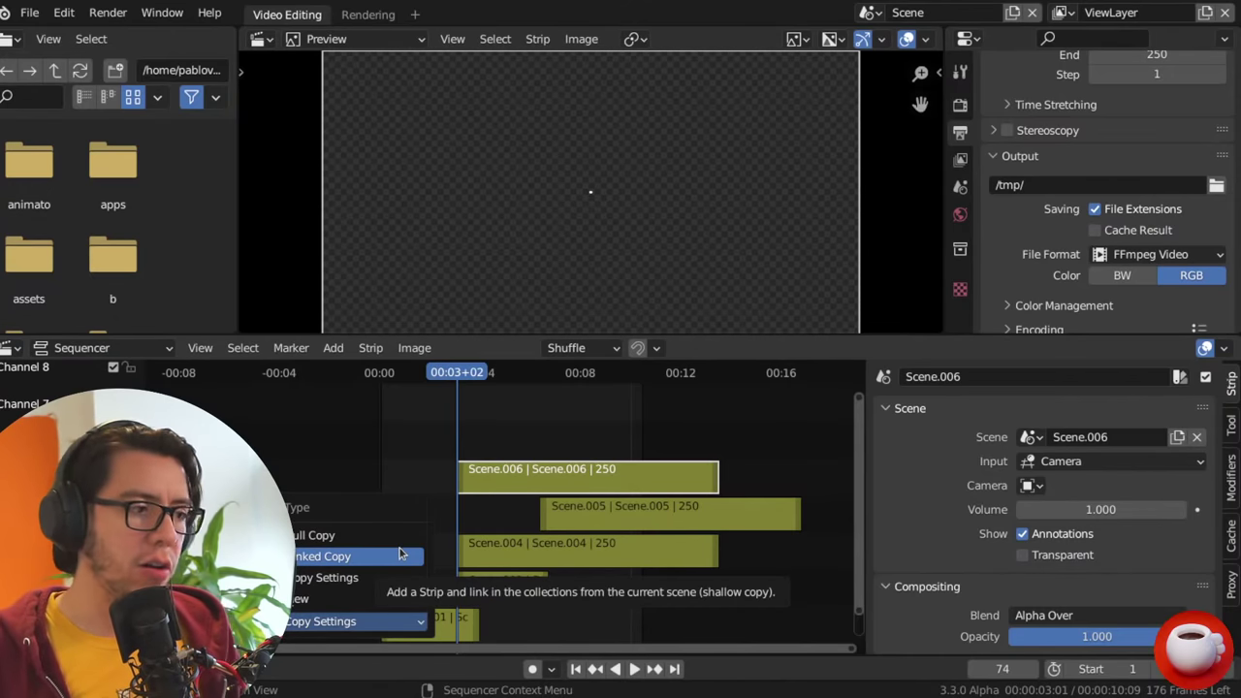
{"action": "left_click", "coordinate": [392, 606]}
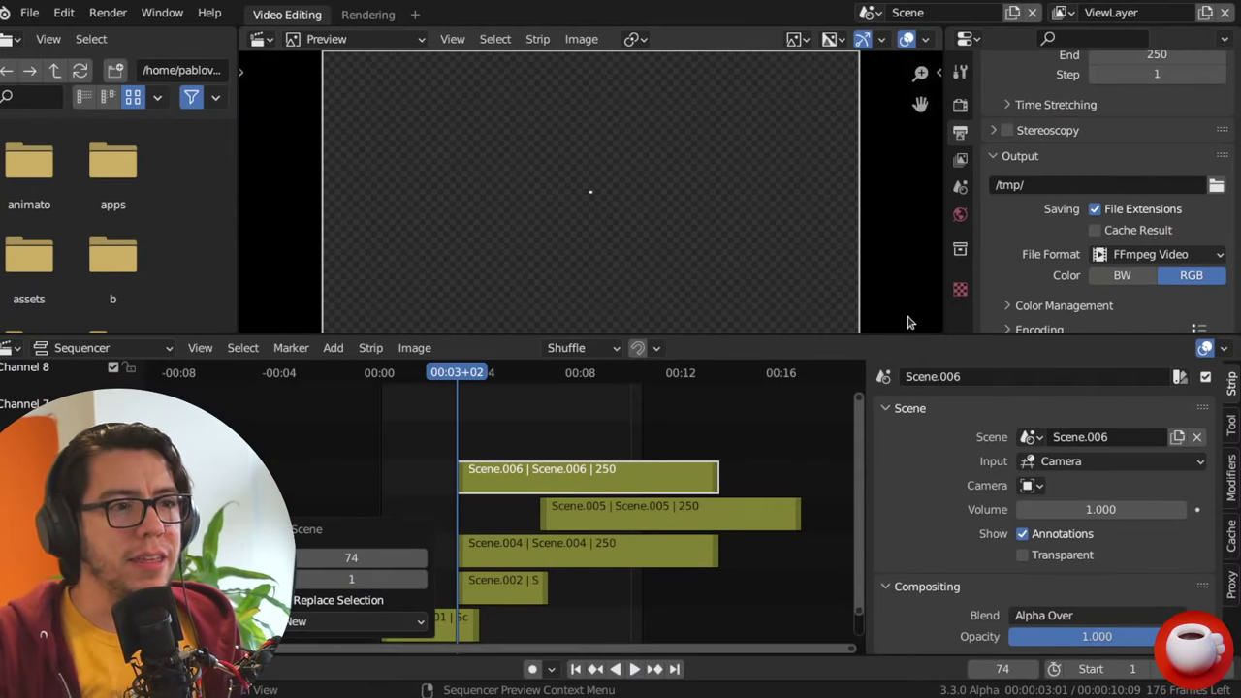
{"action": "left_click", "coordinate": [387, 623]}
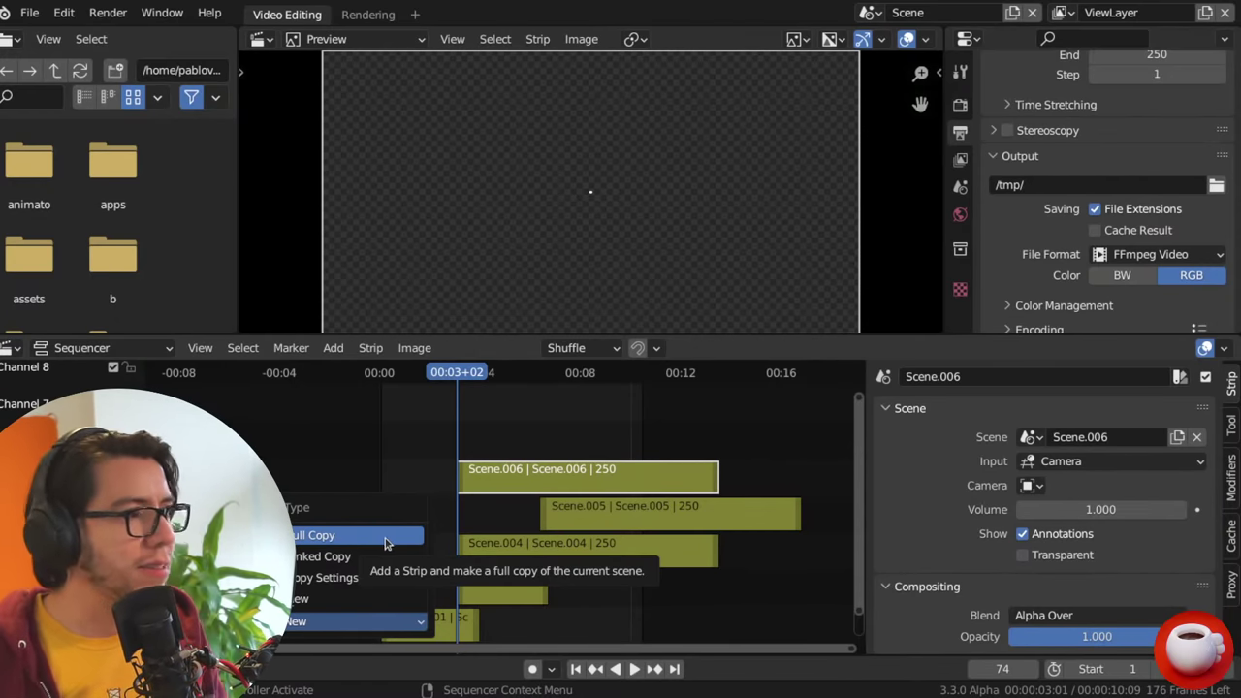
{"action": "left_click", "coordinate": [385, 543]}
- Set the scene's frame rate from 24 to 60 fps
{"action": "scroll", "coordinate": [1147, 208], "scroll_direction": "up", "scroll_amount": 8}
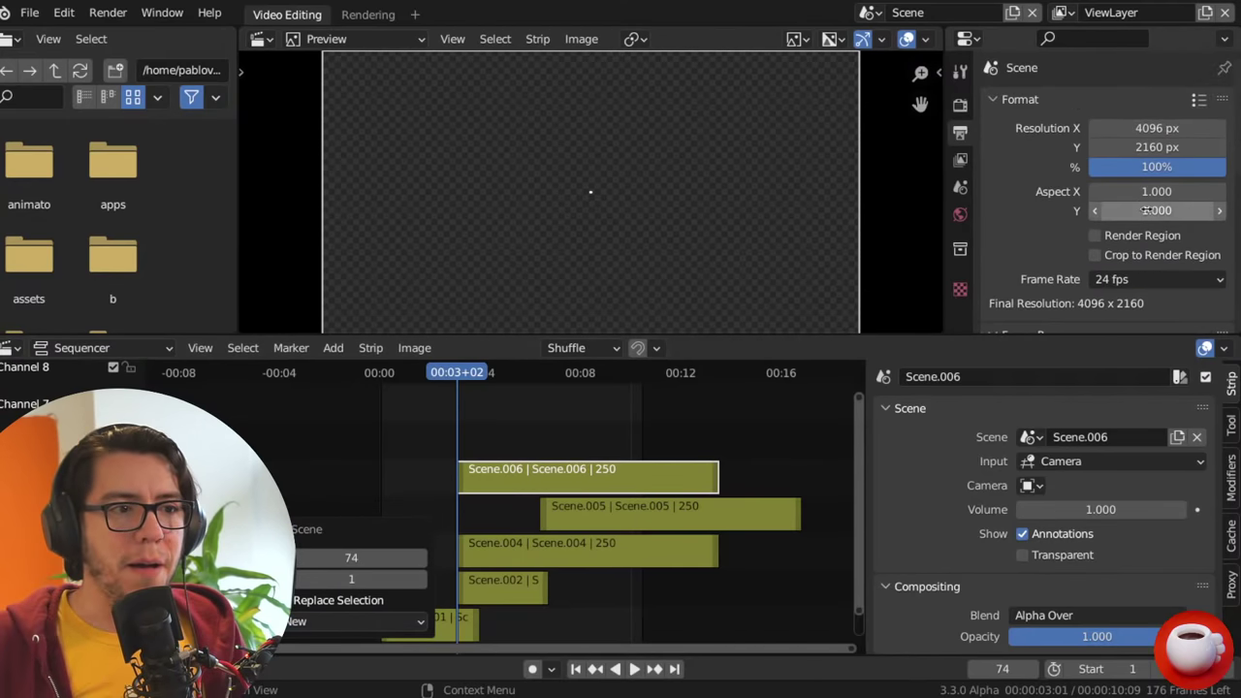
{"action": "left_click", "coordinate": [1144, 280]}
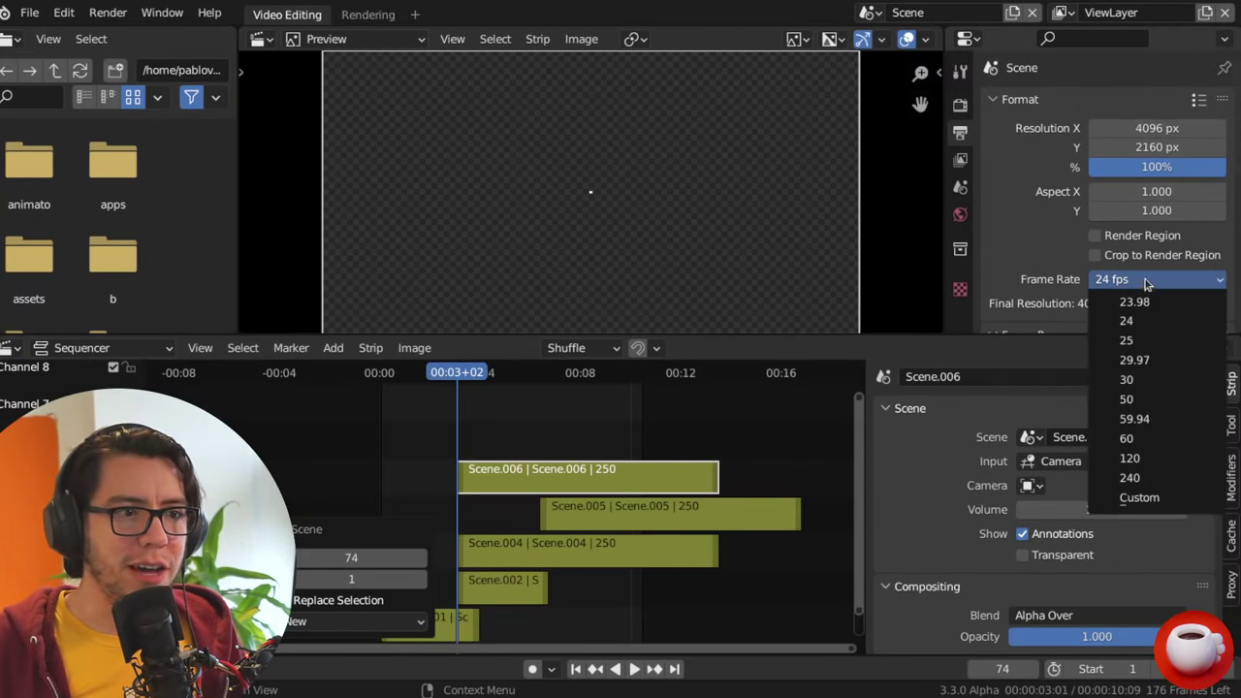
{"action": "left_click", "coordinate": [1124, 438]}
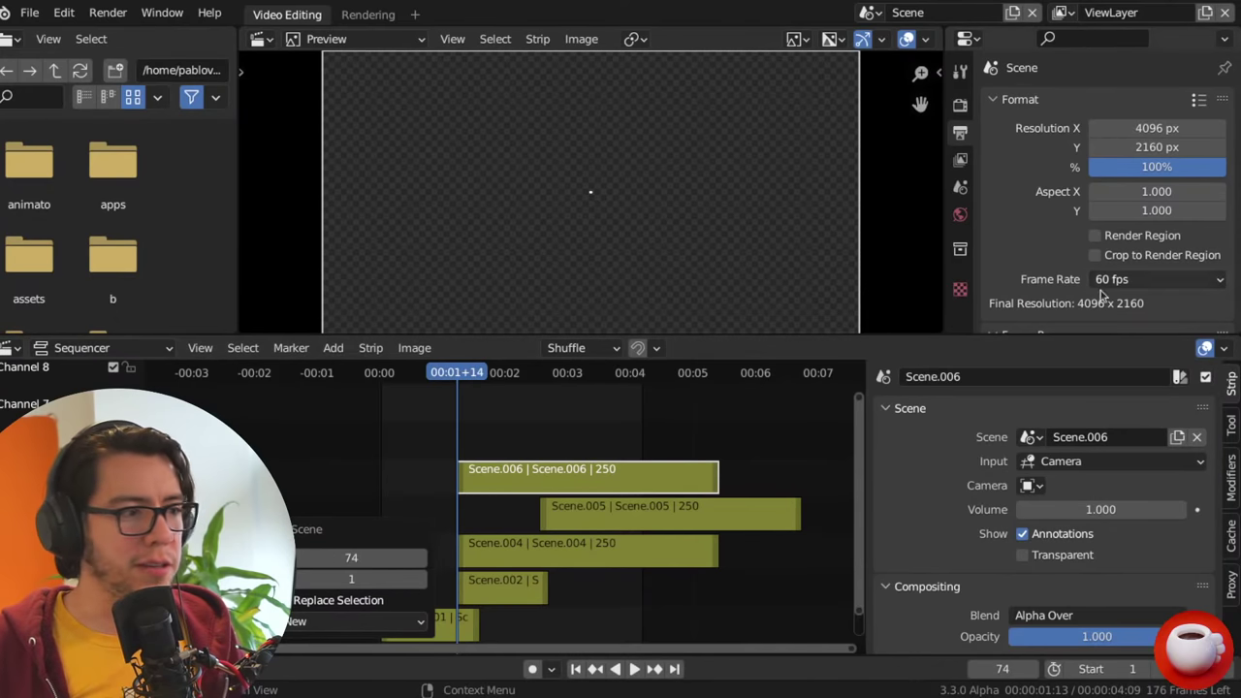
{"action": "key", "text": "shift+a"}
- Add two new-scene strips to the sequencer
{"action": "mouse_move", "coordinate": [576, 417]}
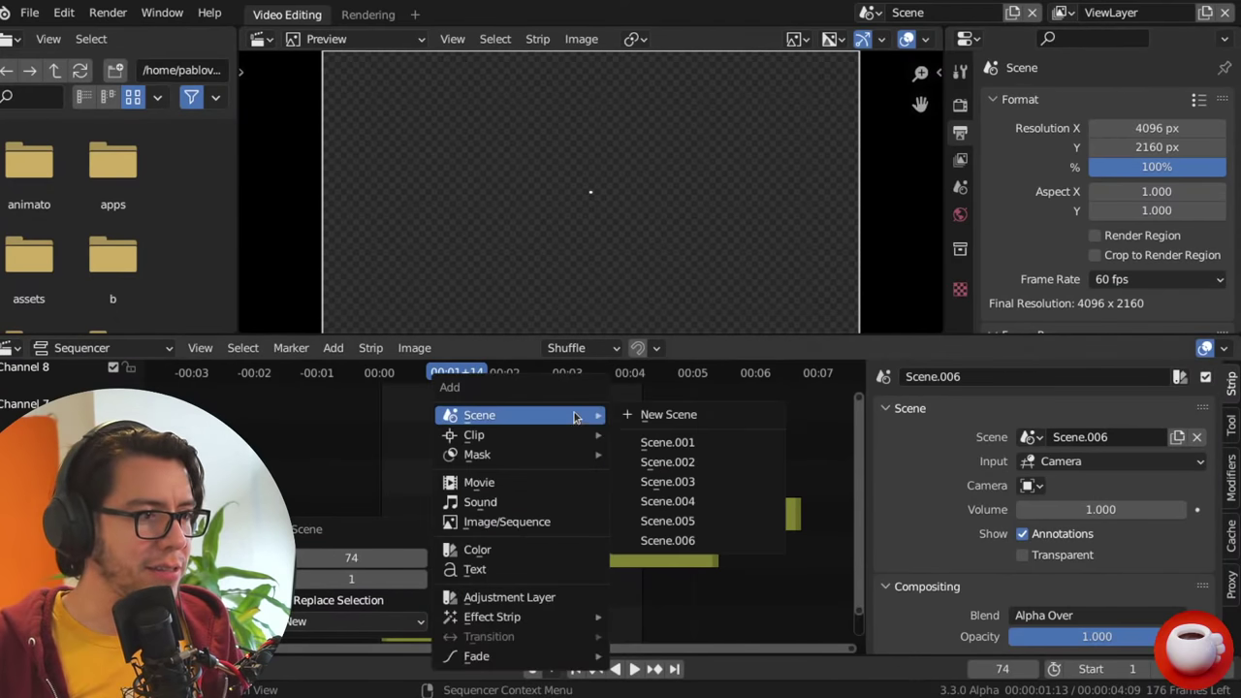
{"action": "left_click", "coordinate": [646, 417]}
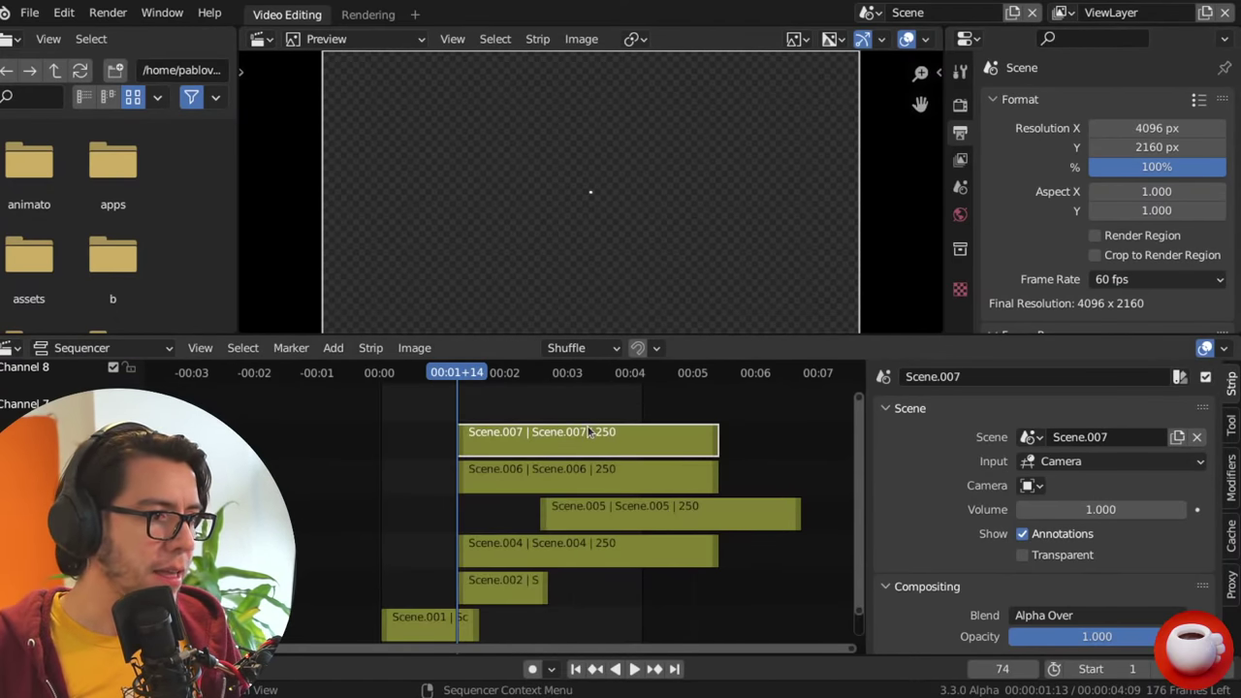
{"action": "key", "text": "shift+a"}
{"action": "mouse_move", "coordinate": [591, 429]}
{"action": "left_click", "coordinate": [721, 437]}
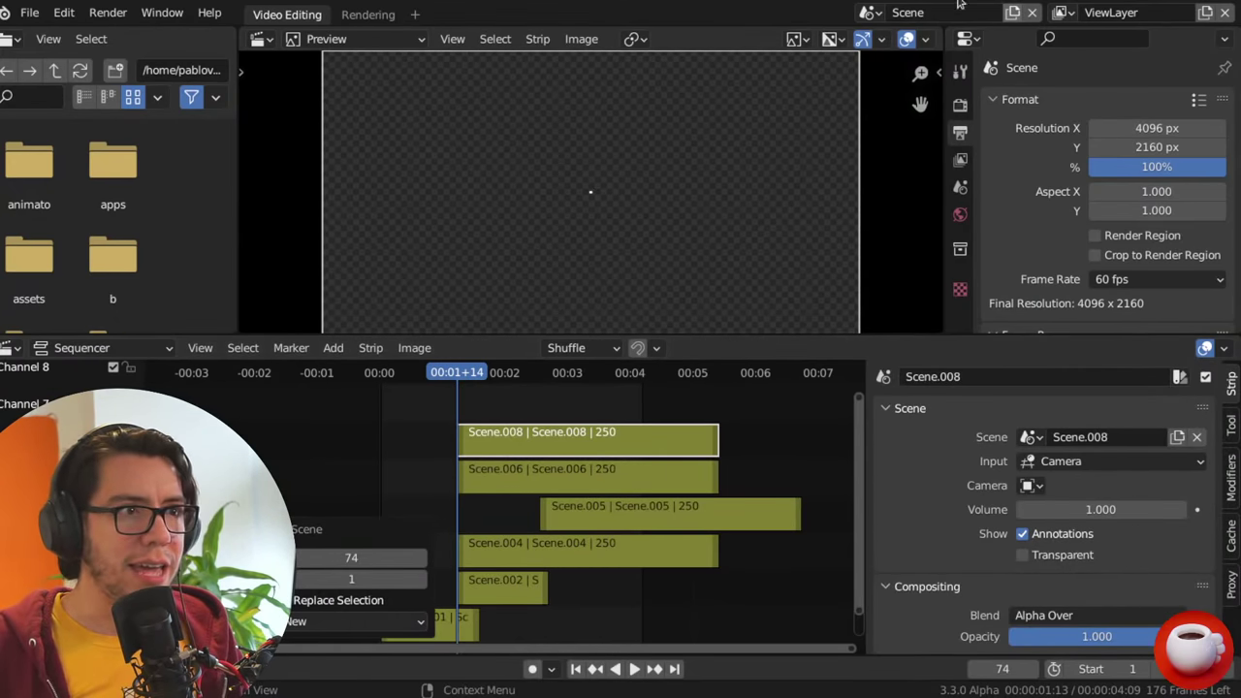
- Switch to Scene.008 and check its frame rate list
{"action": "left_click", "coordinate": [866, 13]}
{"action": "left_click", "coordinate": [911, 192]}
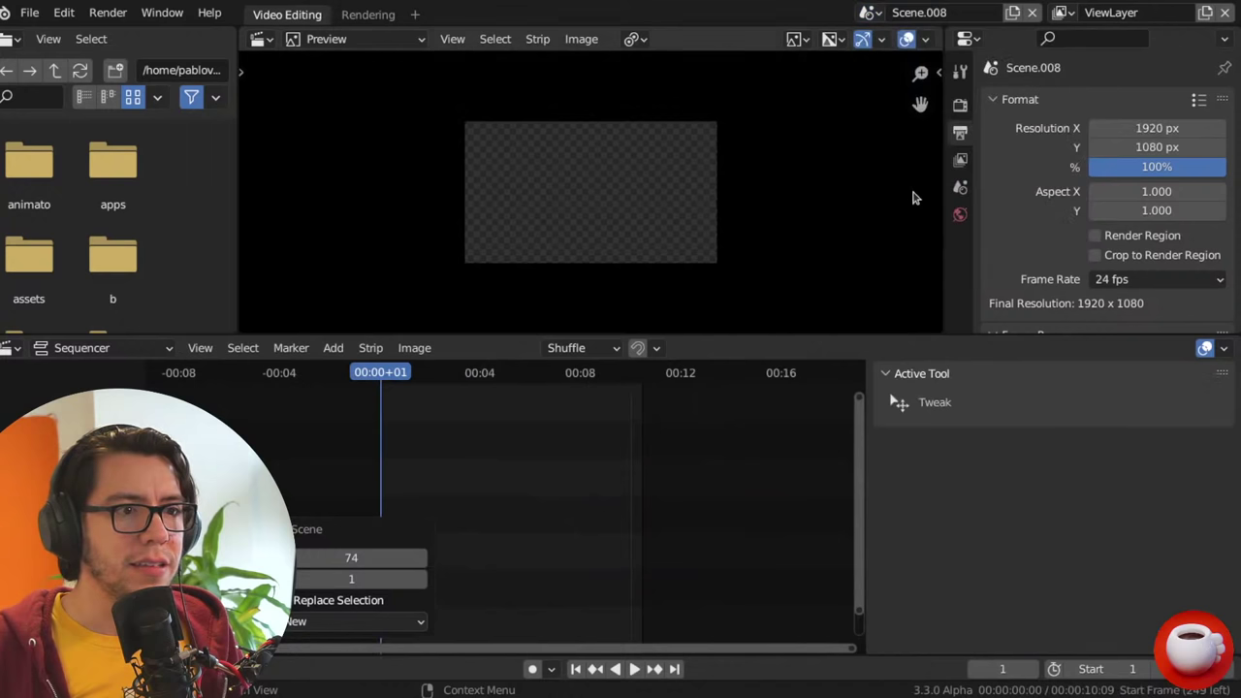
{"action": "scroll", "coordinate": [1151, 272], "scroll_direction": "down", "scroll_amount": 1}
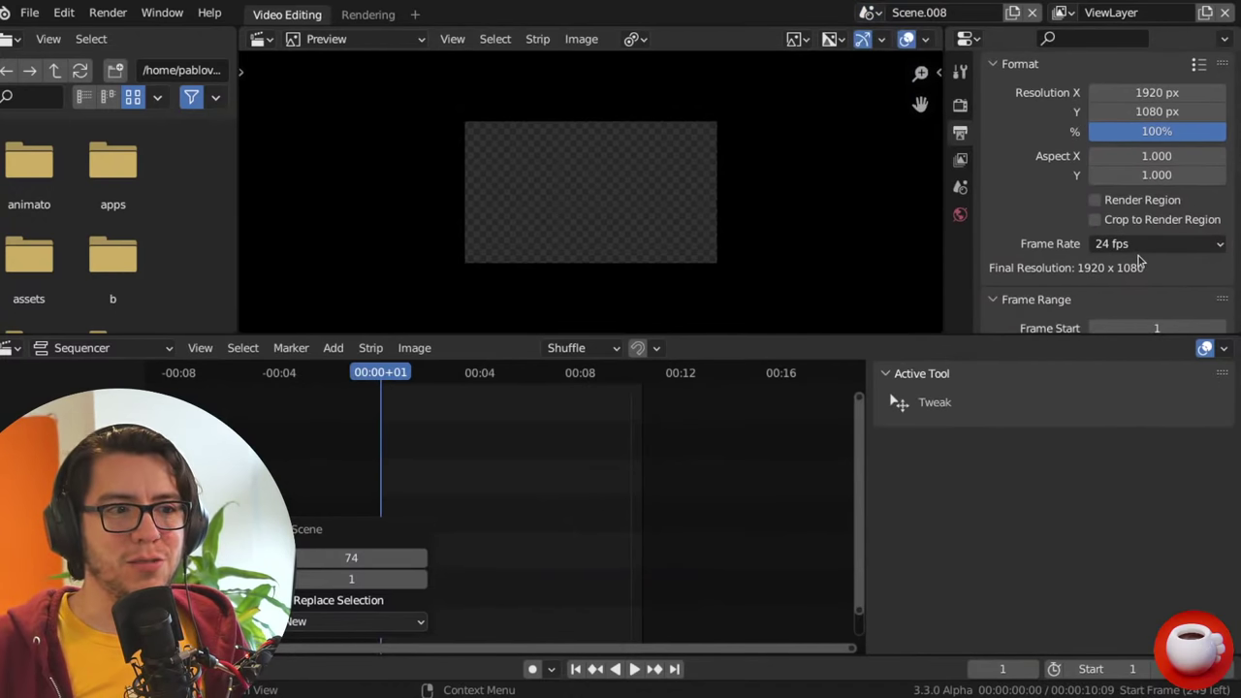
{"action": "left_click", "coordinate": [1142, 248]}
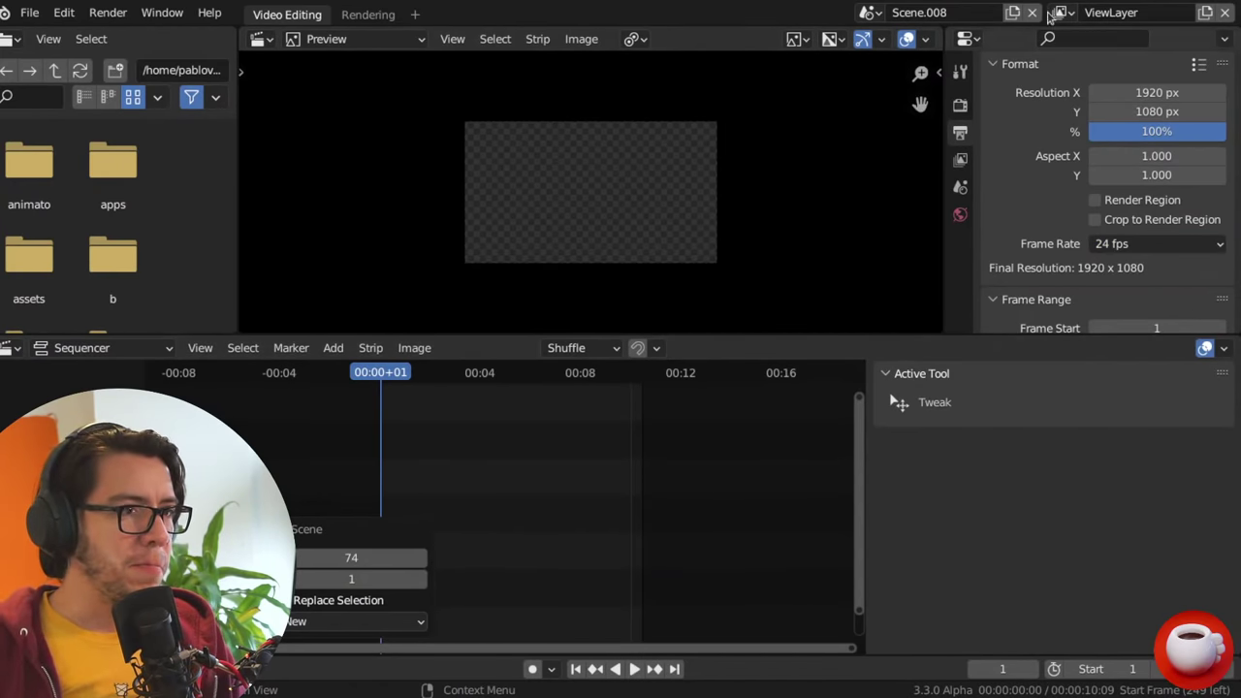
- Return to the main Scene and move the playhead to frame 315
{"action": "left_click", "coordinate": [866, 11]}
{"action": "left_click", "coordinate": [901, 41]}
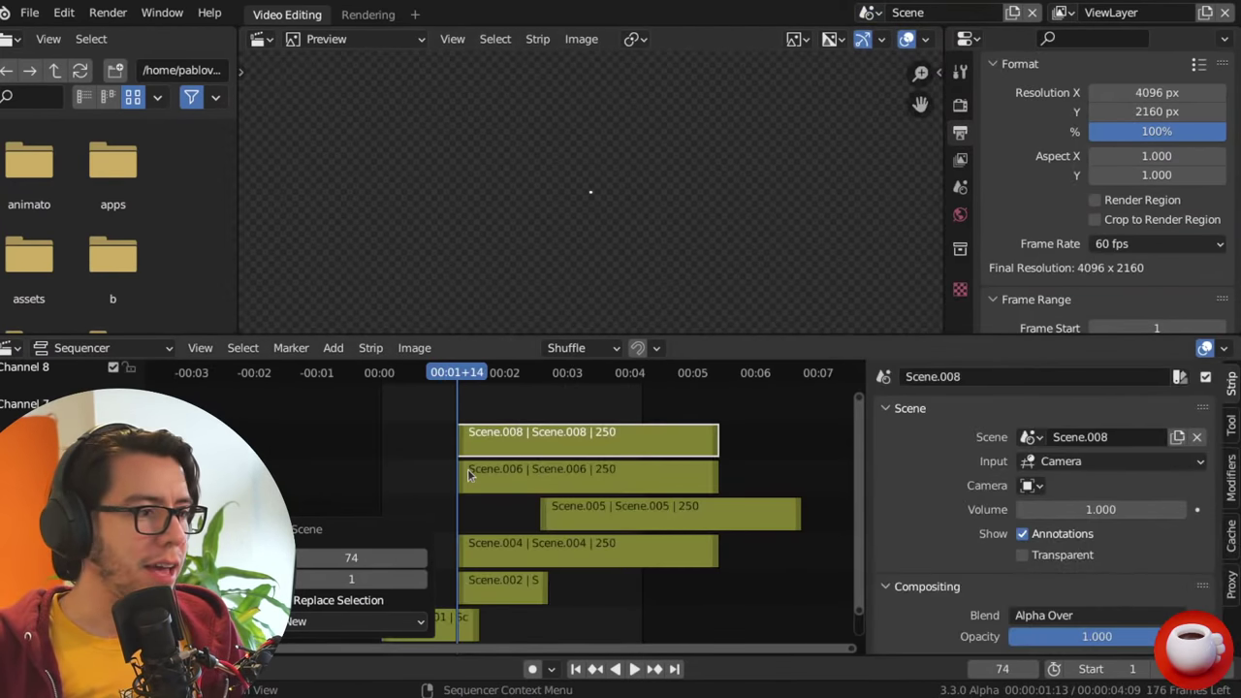
{"action": "left_click_drag", "start_coordinate": [593, 378], "coordinate": [631, 378]}
{"action": "scroll", "coordinate": [631, 388], "scroll_direction": "down", "scroll_amount": 3}
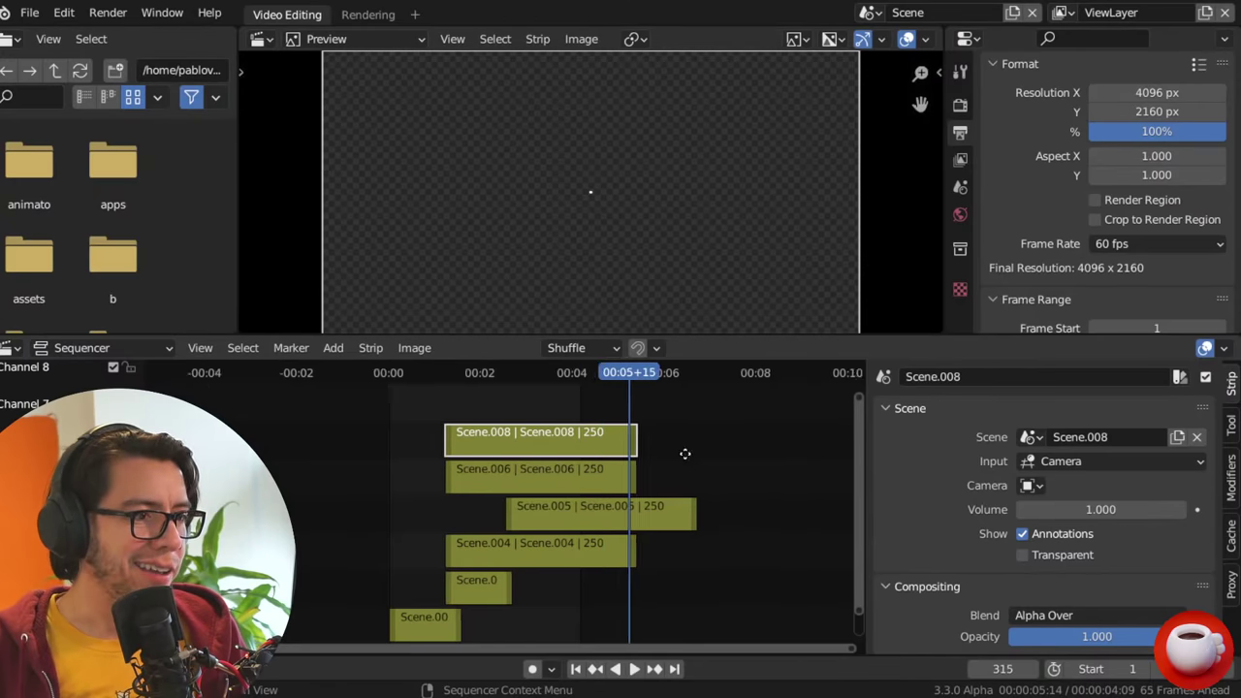
{"action": "scroll", "coordinate": [558, 407], "scroll_direction": "up", "scroll_amount": 3}
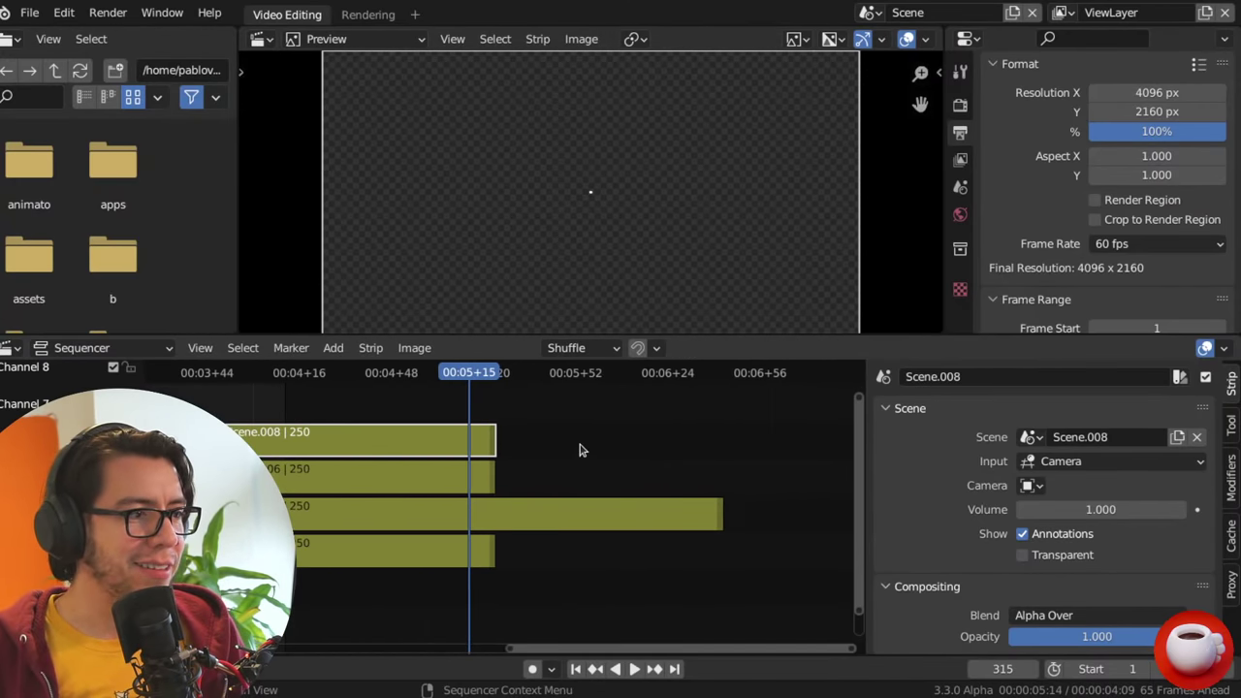
- Add a Scene.009 strip at frame 315 with Type set to Copy Settings
{"action": "key", "text": "shift+a"}
{"action": "mouse_move", "coordinate": [587, 430]}
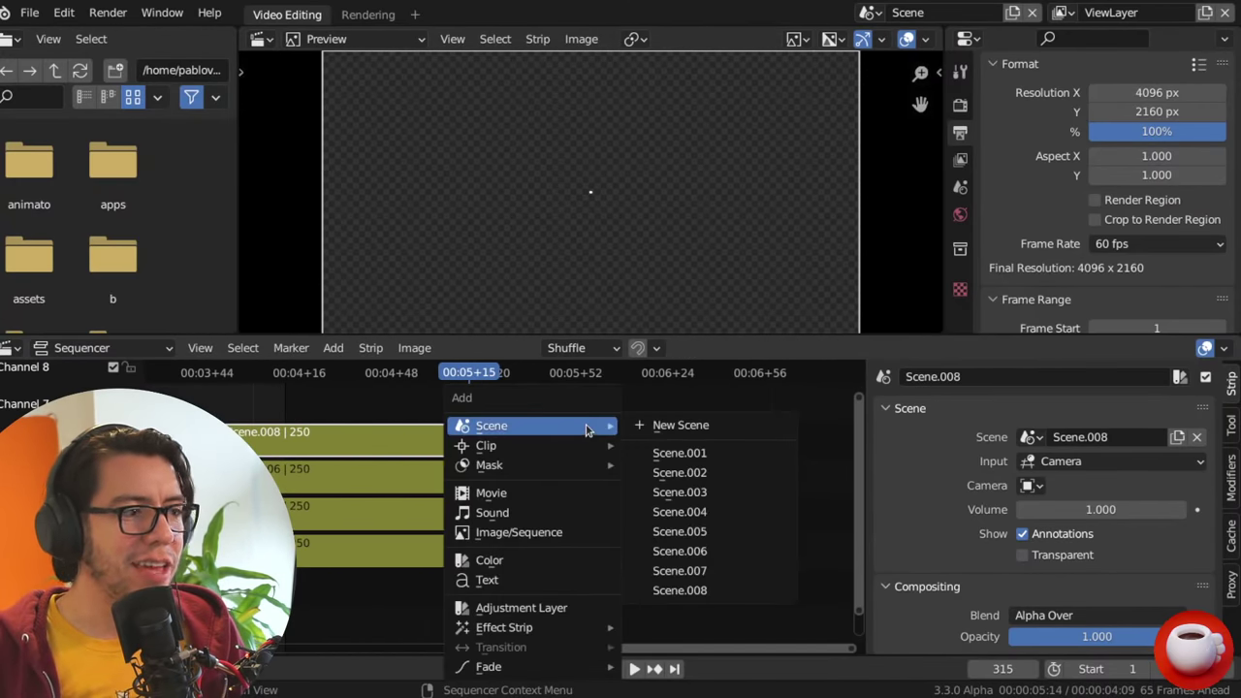
{"action": "left_click", "coordinate": [711, 426]}
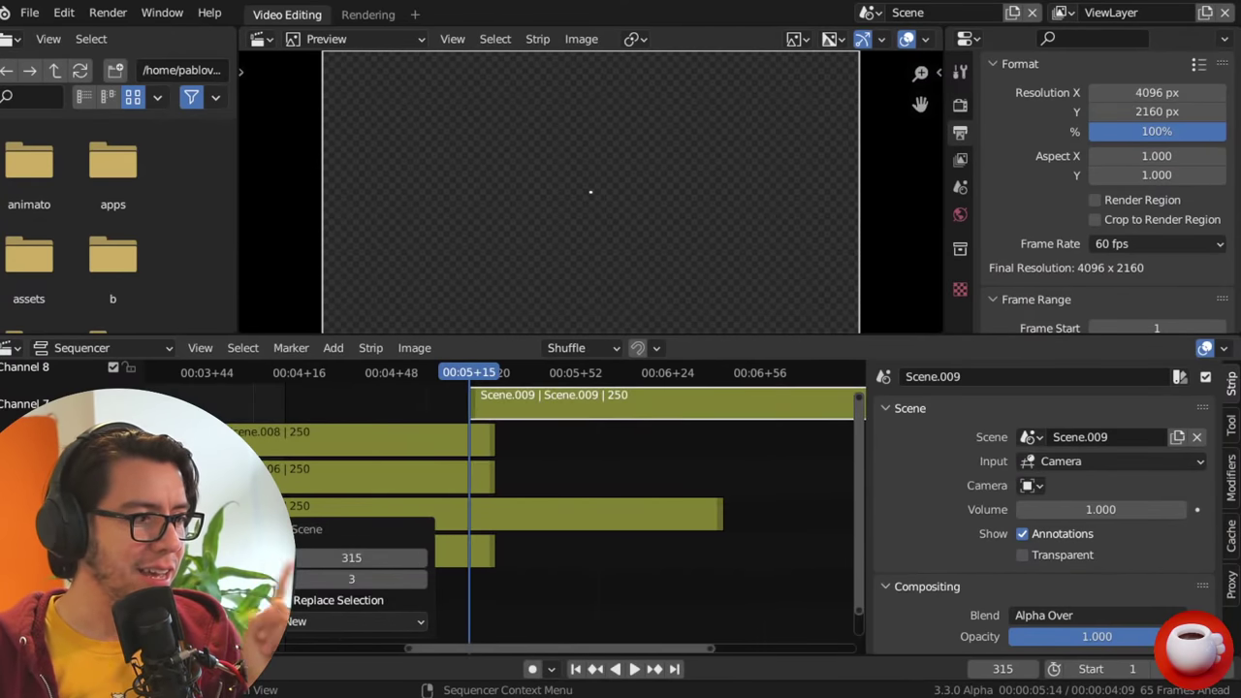
{"action": "left_click", "coordinate": [341, 620]}
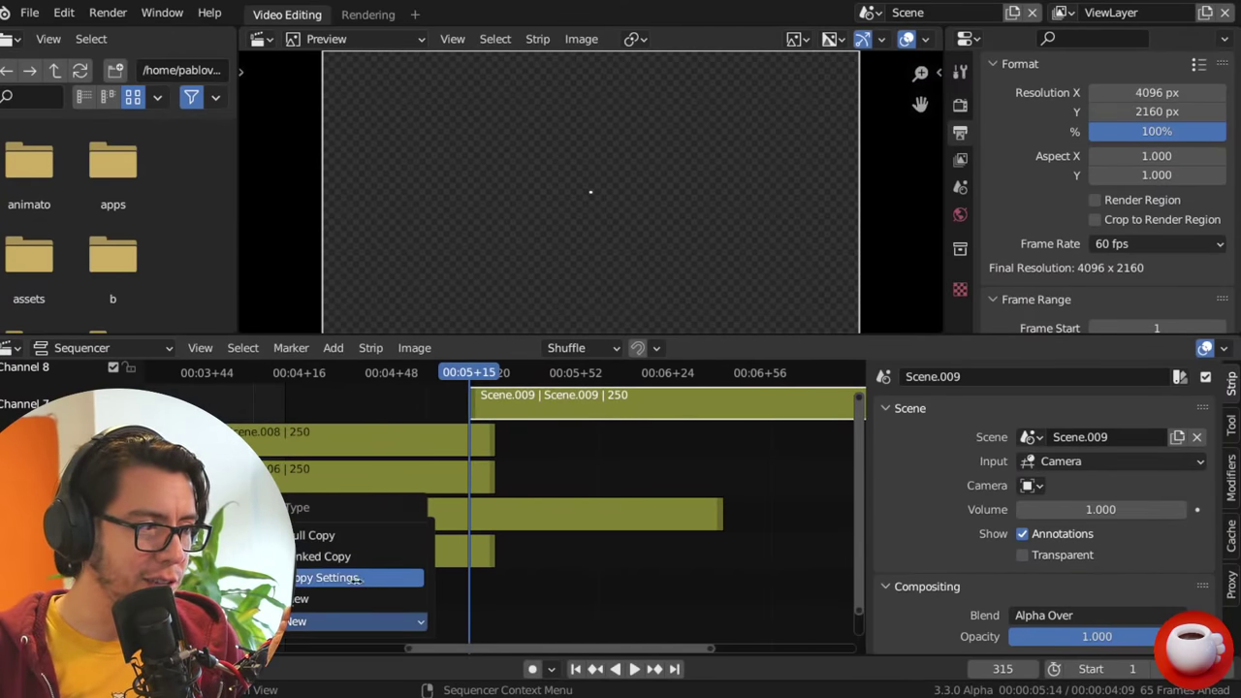
{"action": "left_click", "coordinate": [356, 578]}
{"action": "scroll", "coordinate": [577, 523], "scroll_direction": "down", "scroll_amount": 4}
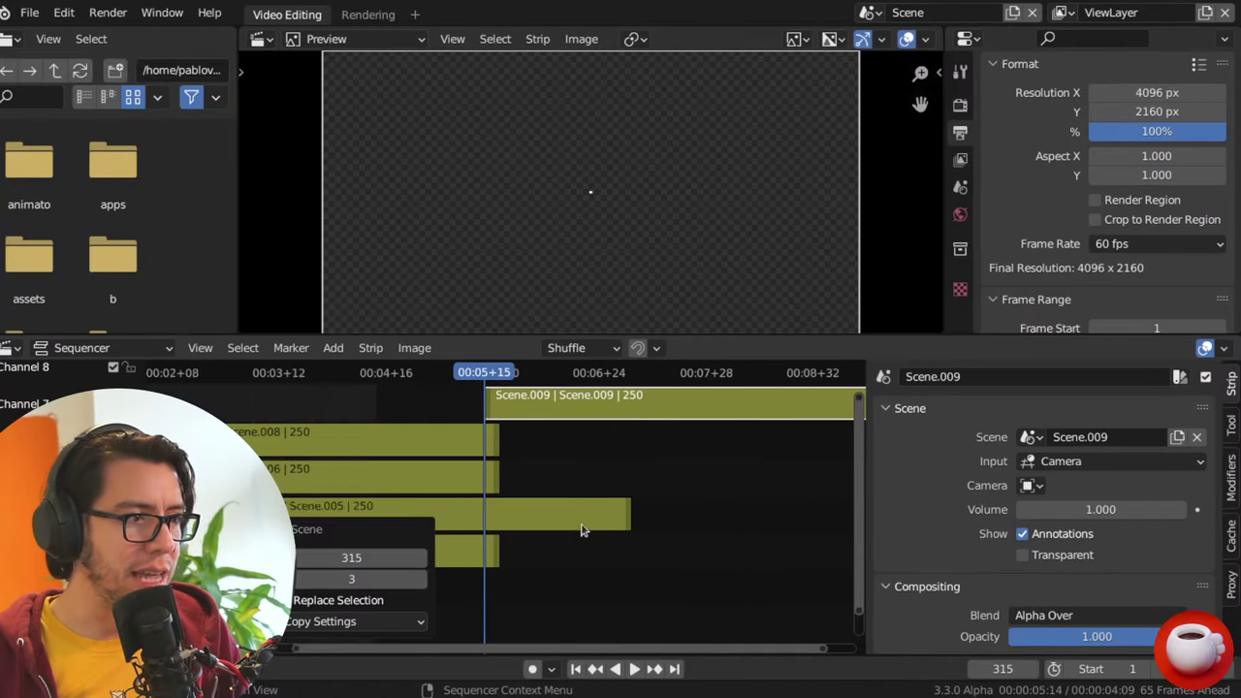
- Add a Scene.010 strip at frame 485, also using Copy Settings
{"action": "left_click", "coordinate": [651, 377]}
{"action": "key", "text": "shift+a"}
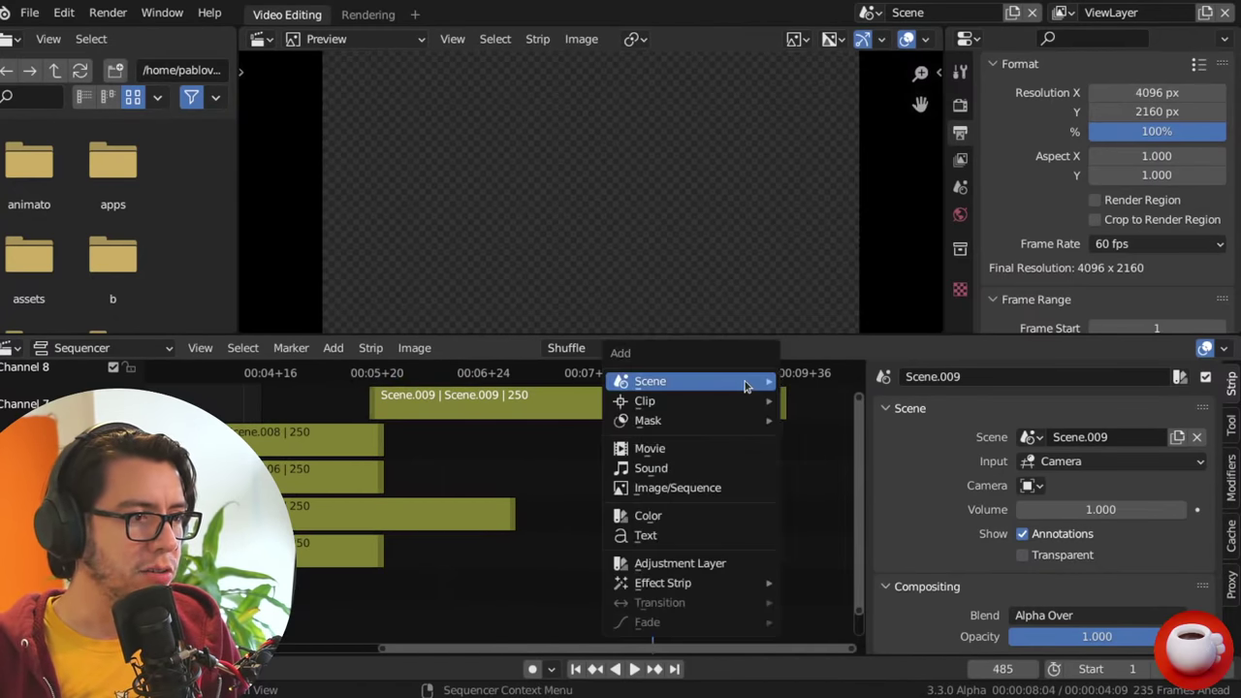
{"action": "mouse_move", "coordinate": [648, 379]}
{"action": "left_click", "coordinate": [832, 379]}
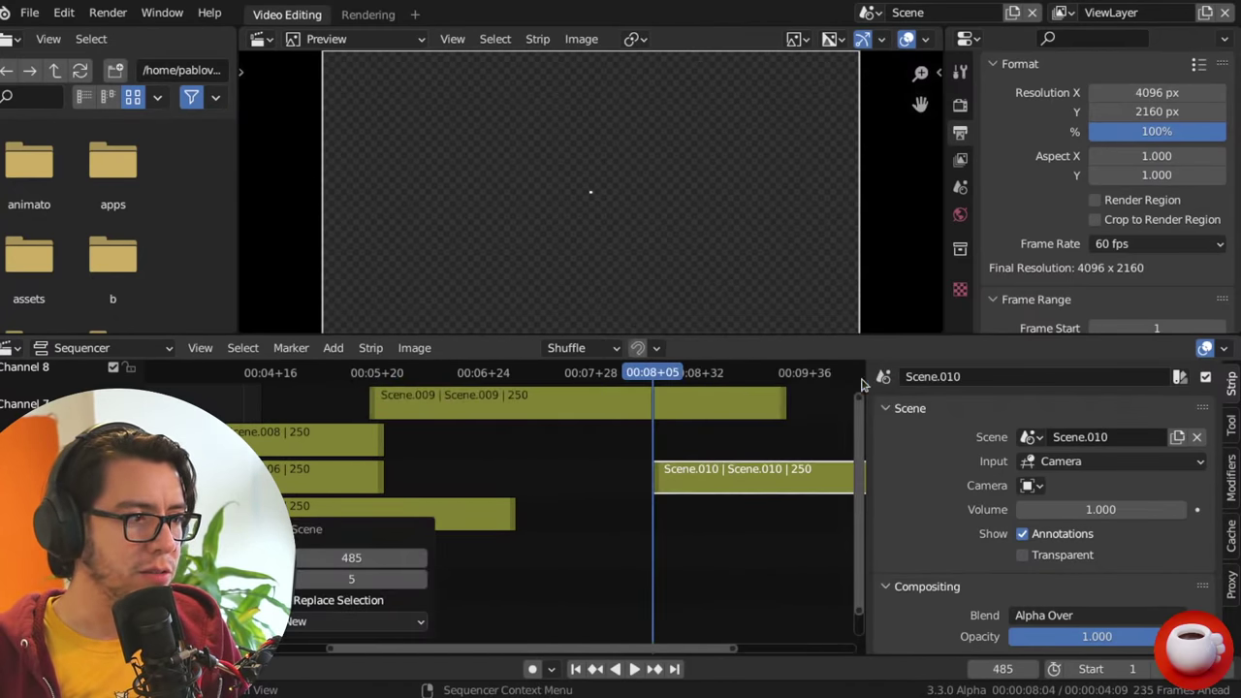
{"action": "left_click", "coordinate": [408, 622]}
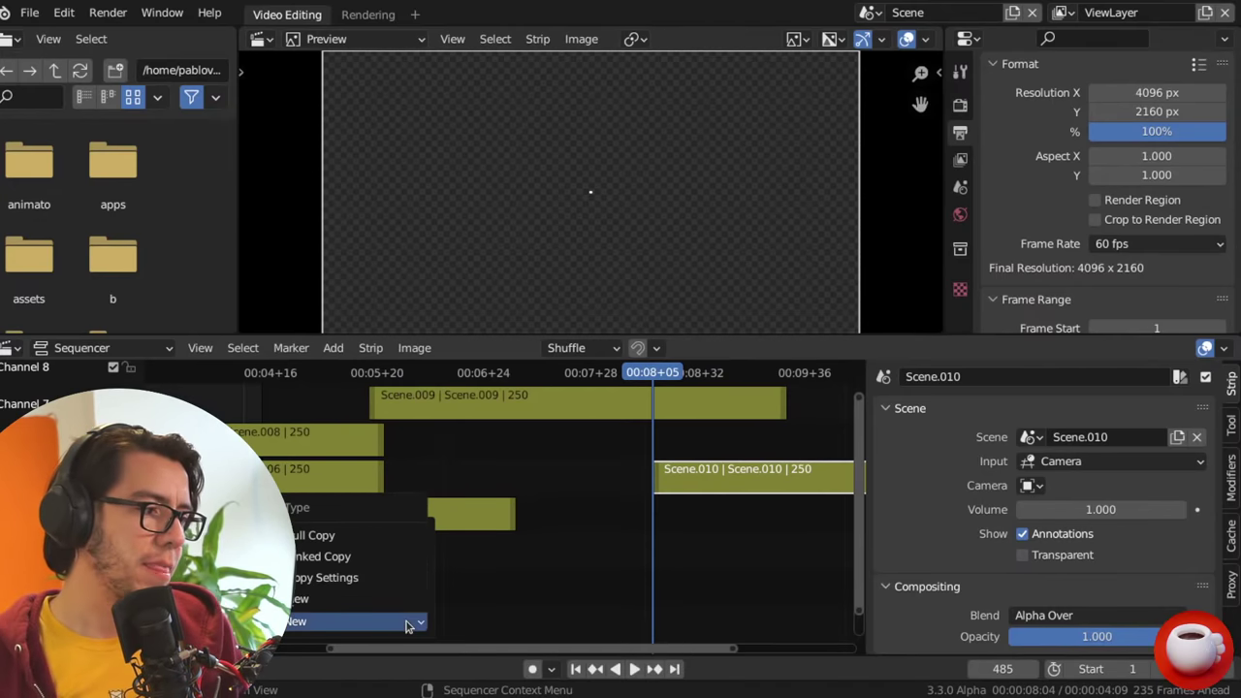
{"action": "left_click", "coordinate": [376, 576]}
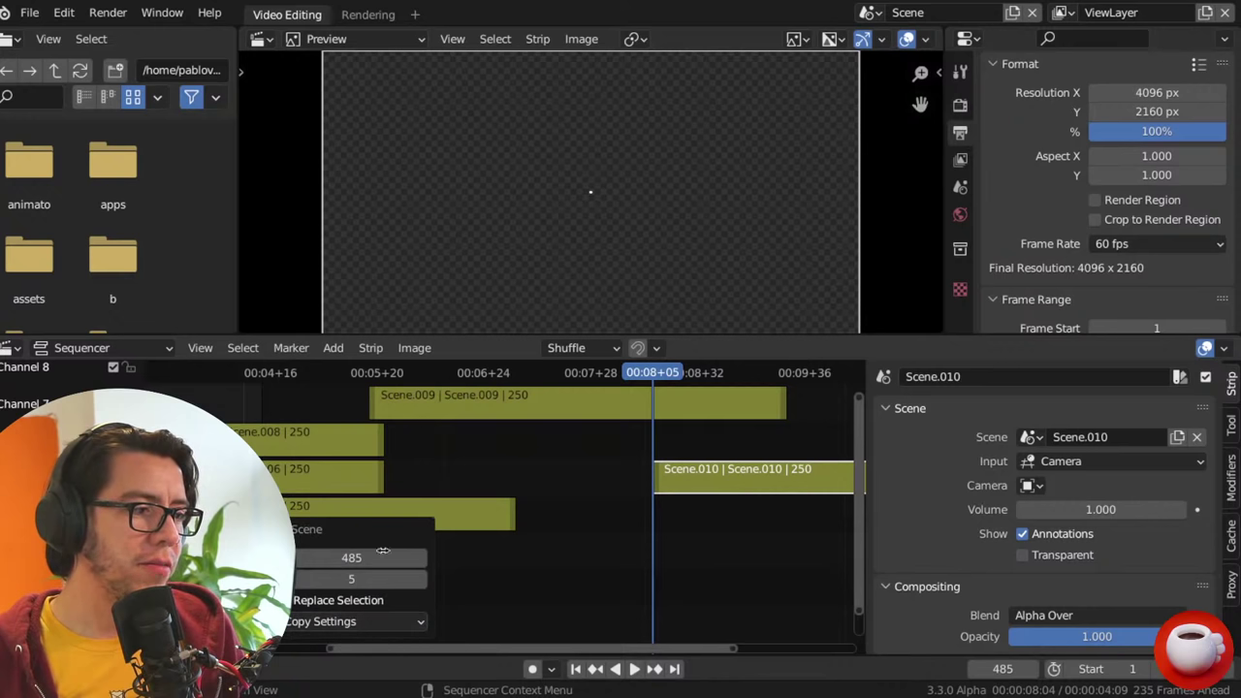
- Try changing Scene.010's start frame and channel, keeping it at frame 485
{"action": "left_click_drag", "start_coordinate": [351, 558], "coordinate": [308, 558]}
{"action": "key", "text": "Escape"}
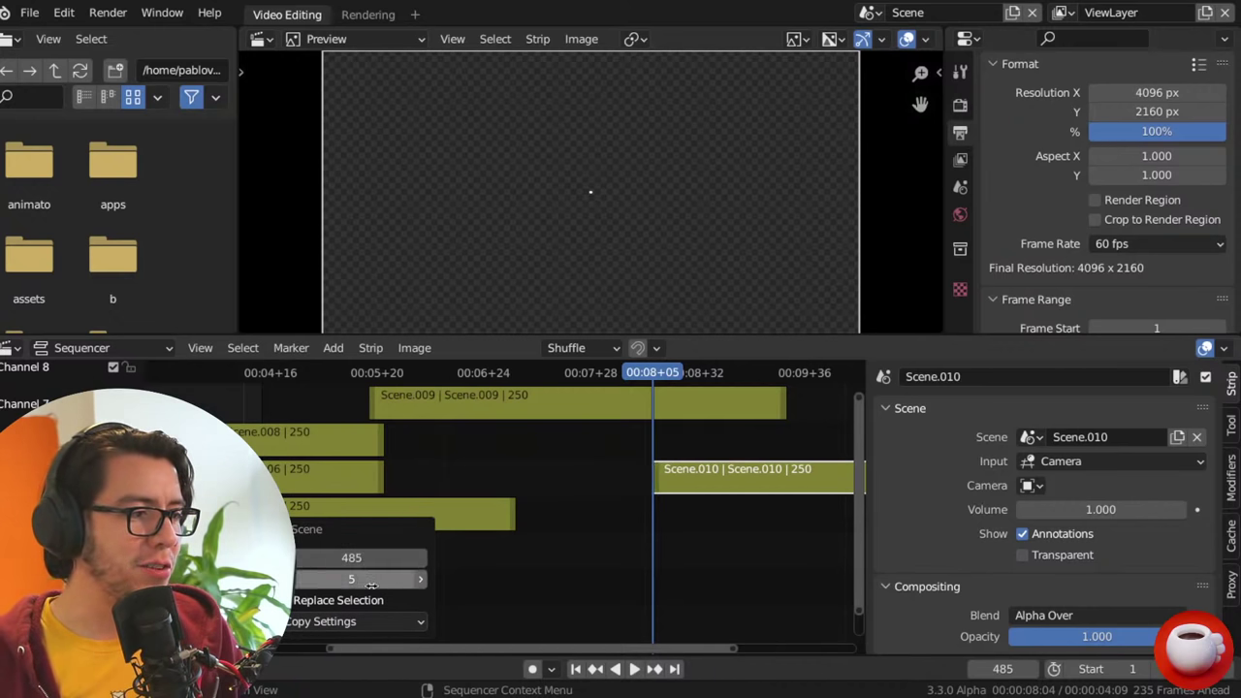
{"action": "mouse_move", "coordinate": [383, 580]}
{"action": "left_mouse_down"}
{"action": "mouse_move", "coordinate": [359, 580]}
{"action": "mouse_move", "coordinate": [412, 580]}
{"action": "mouse_move", "coordinate": [383, 580]}
{"action": "left_mouse_up"}
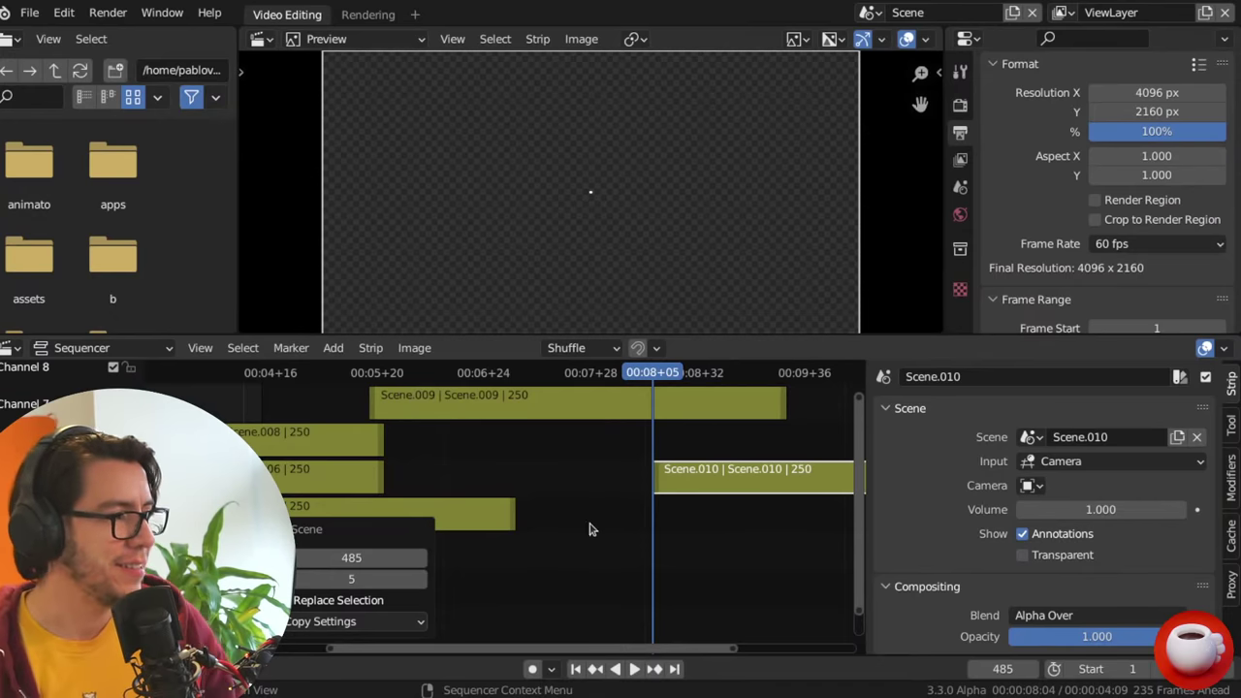
{"action": "key", "text": "alt+Tab"}
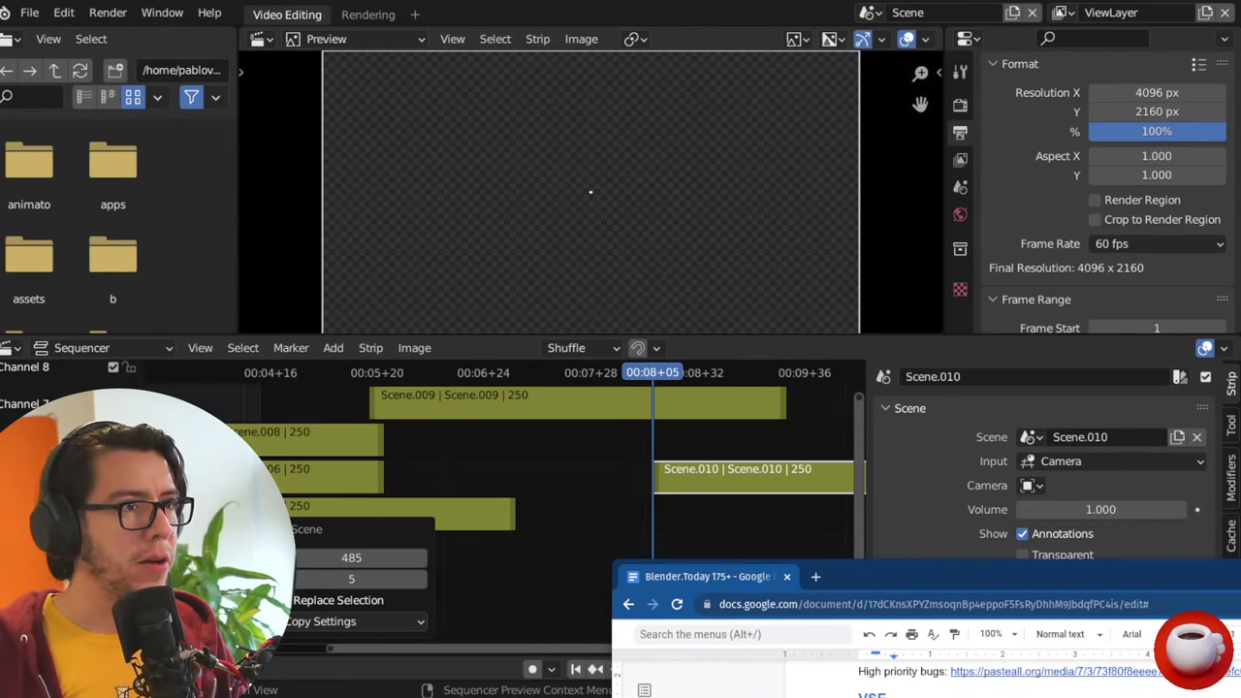
- Load developer.blender.org/D14794 in a new Chrome tab and scroll down to its demo video
{"action": "key", "text": "alt+Tab"}
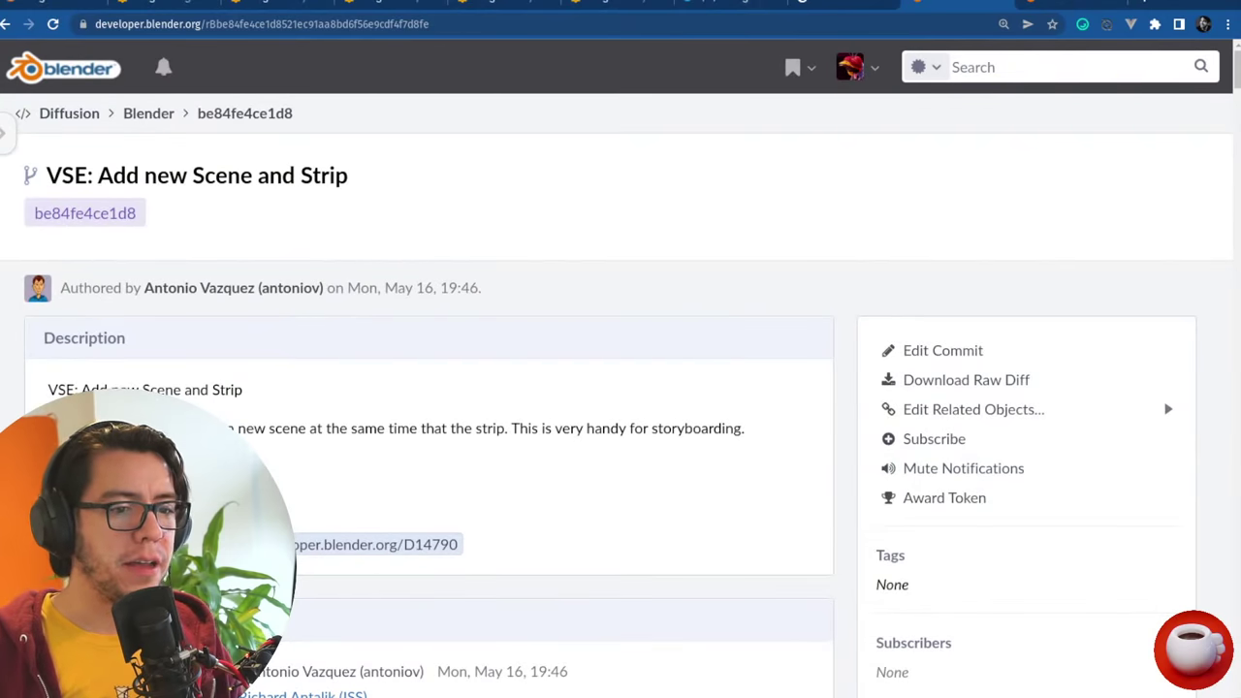
{"action": "key", "text": "ctrl+t"}
{"action": "key", "text": "ctrl+v"}
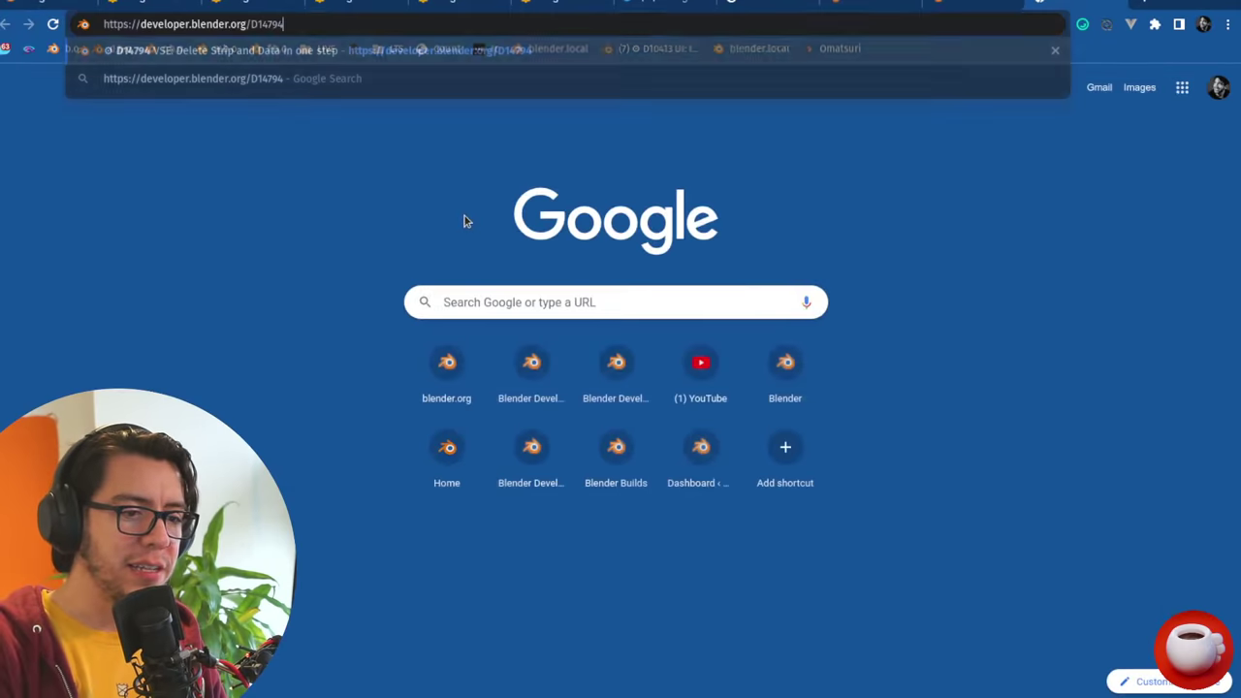
{"action": "key", "text": "Return"}
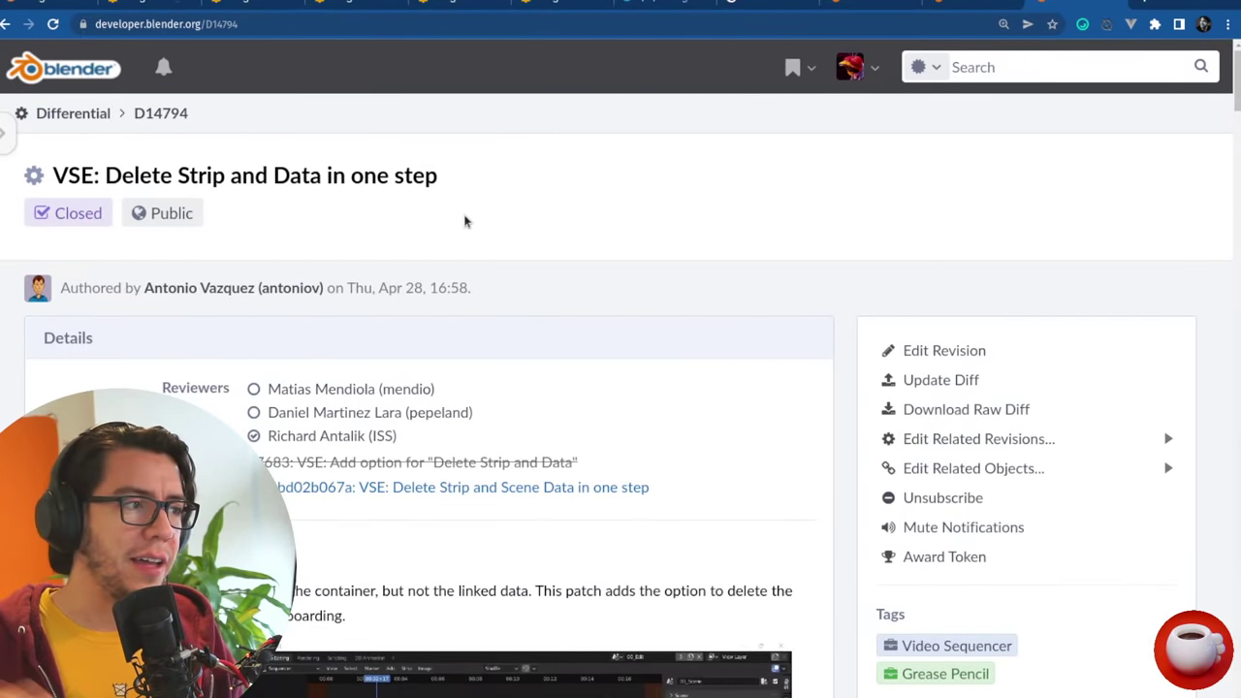
{"action": "scroll", "coordinate": [504, 274], "scroll_direction": "down", "scroll_amount": 5}
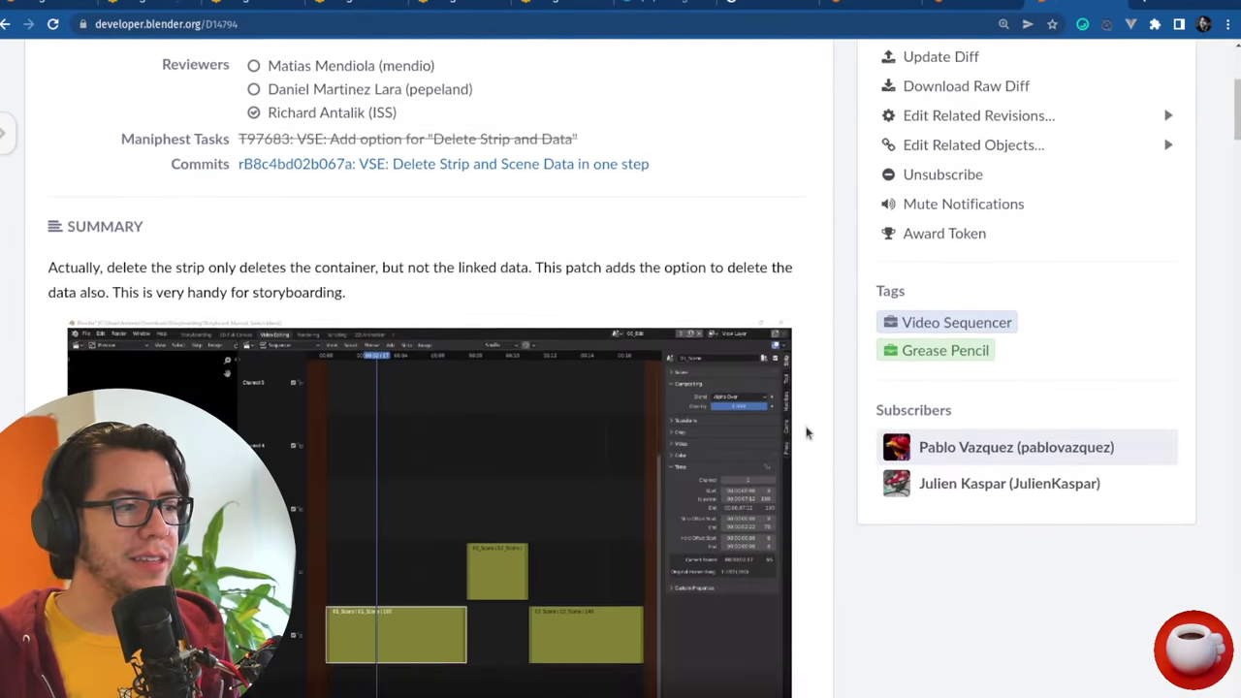
{"action": "scroll", "coordinate": [809, 428], "scroll_direction": "down", "scroll_amount": 4}
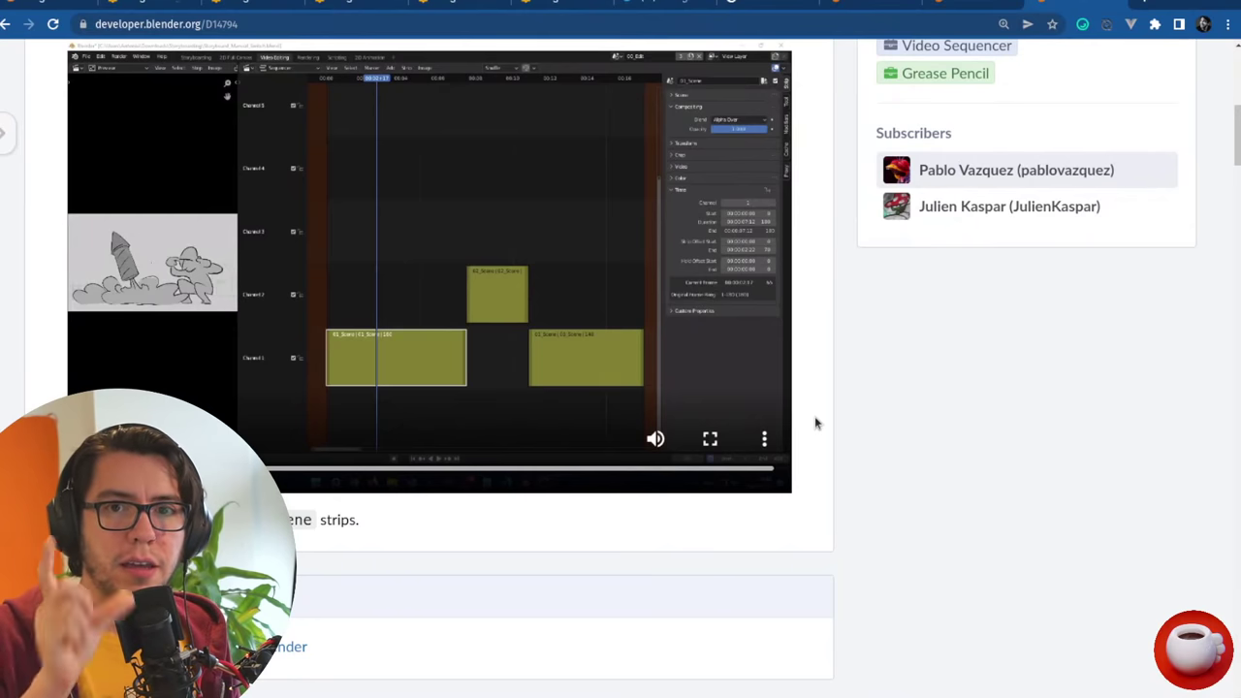
{"action": "key", "text": "alt+Tab"}
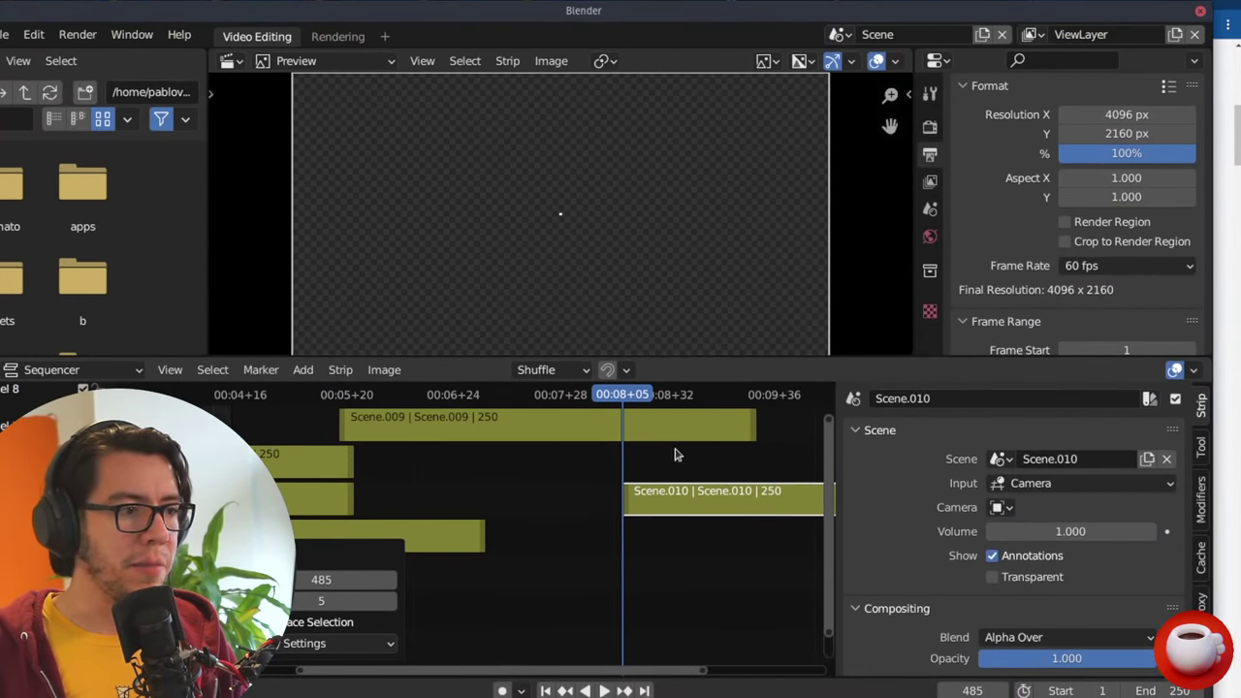
- Delete the Scene.009 strip from the sequencer
{"action": "left_click", "coordinate": [575, 435]}
{"action": "key", "text": "Delete"}
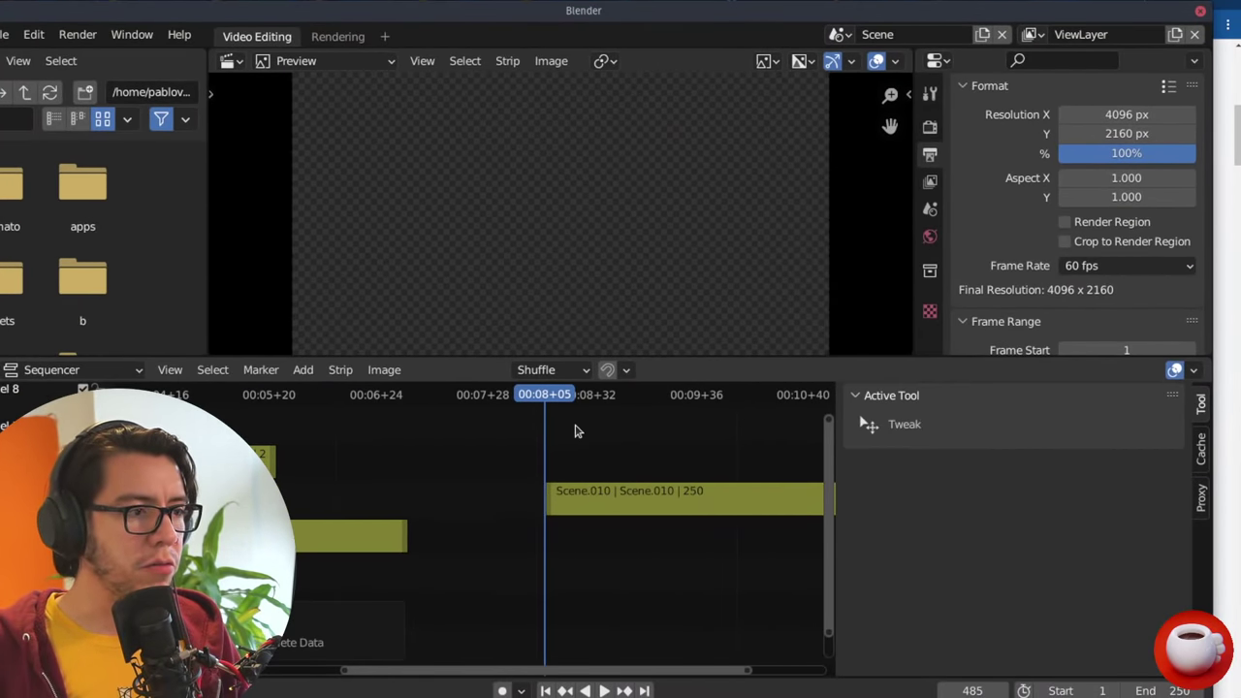
{"action": "key", "text": "ctrl+z"}
{"action": "right_click", "coordinate": [582, 429]}
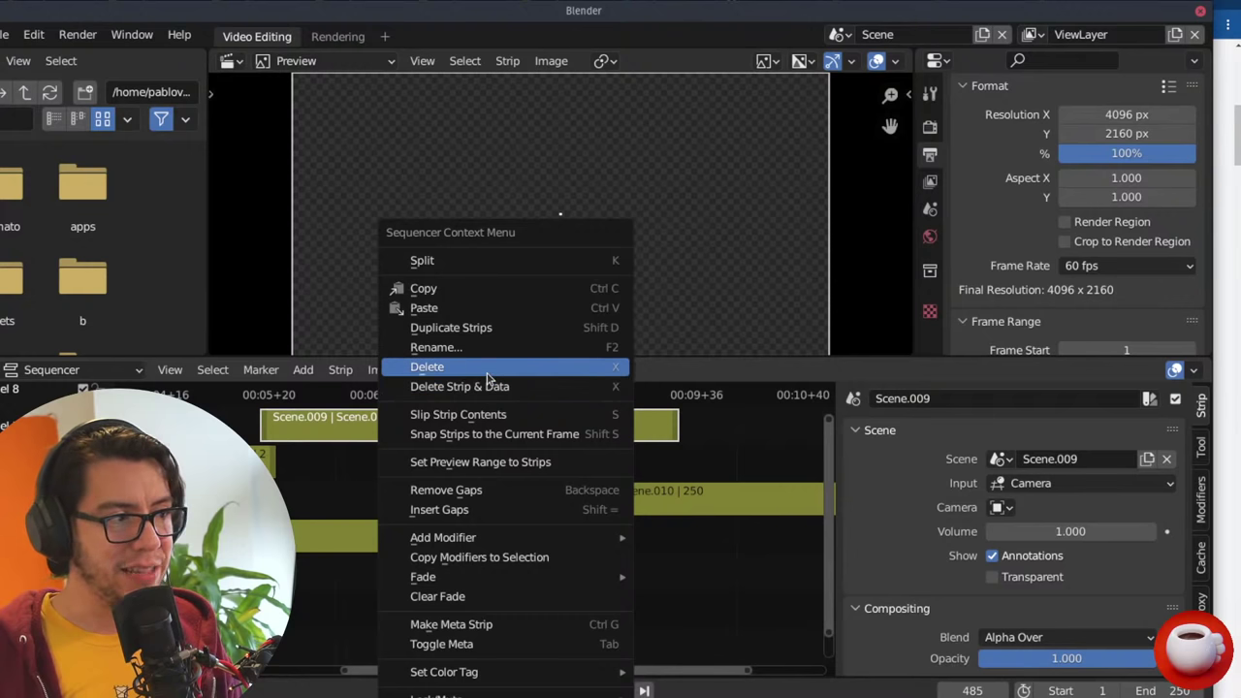
{"action": "left_click", "coordinate": [487, 374]}
{"action": "key", "text": "Delete"}
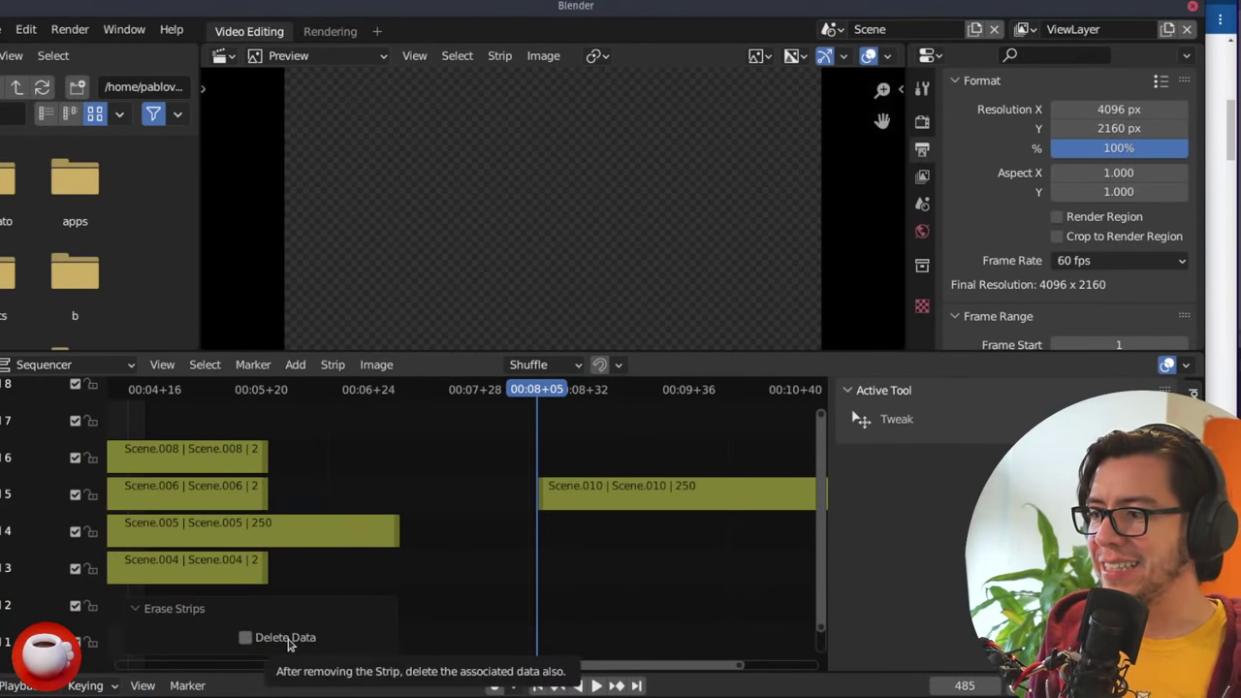
- Select Scene.010 and view its Delete Strip & Data option without applying it
{"action": "left_click", "coordinate": [700, 490]}
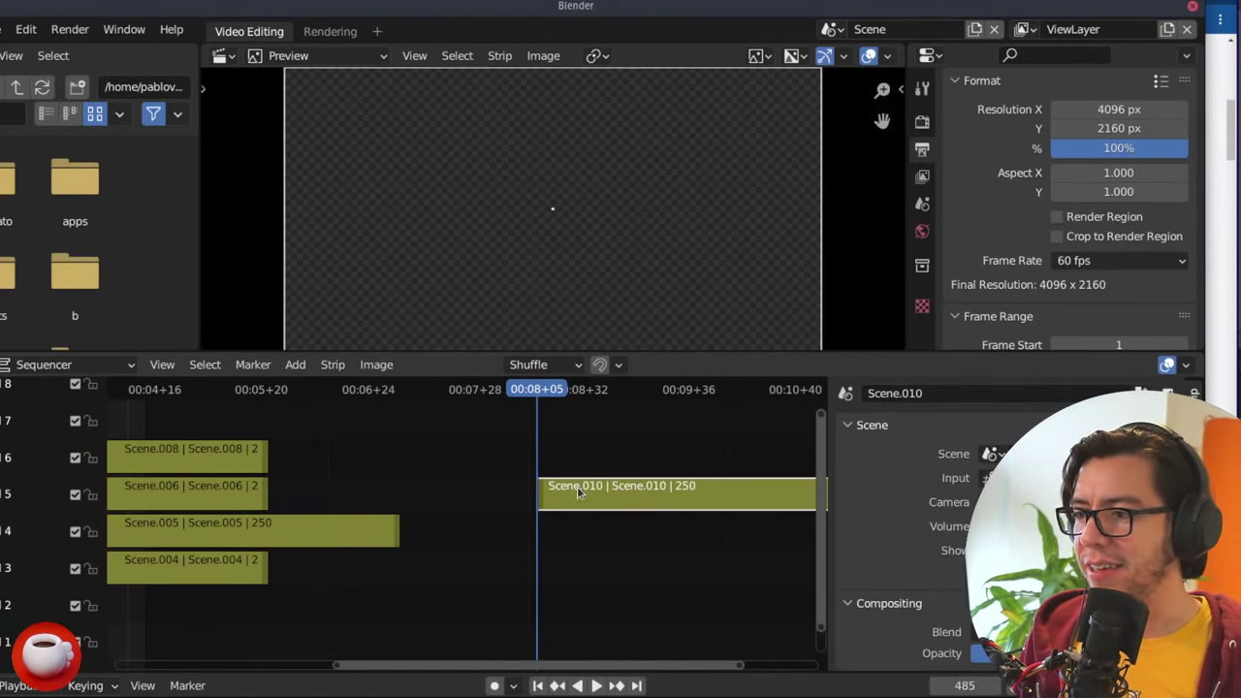
{"action": "middle_click_drag", "start_coordinate": [573, 495], "coordinate": [291, 499]}
{"action": "right_click", "coordinate": [291, 499]}
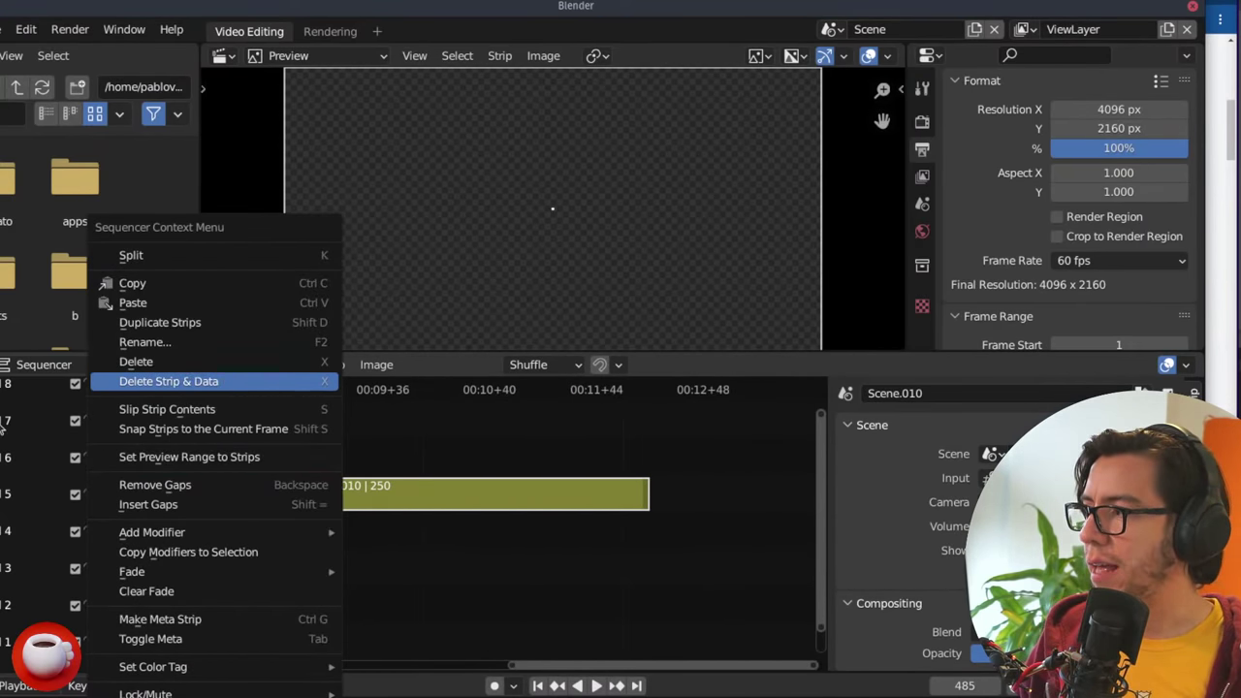
{"action": "key", "text": "Escape"}
{"action": "key", "text": "alt+Tab"}
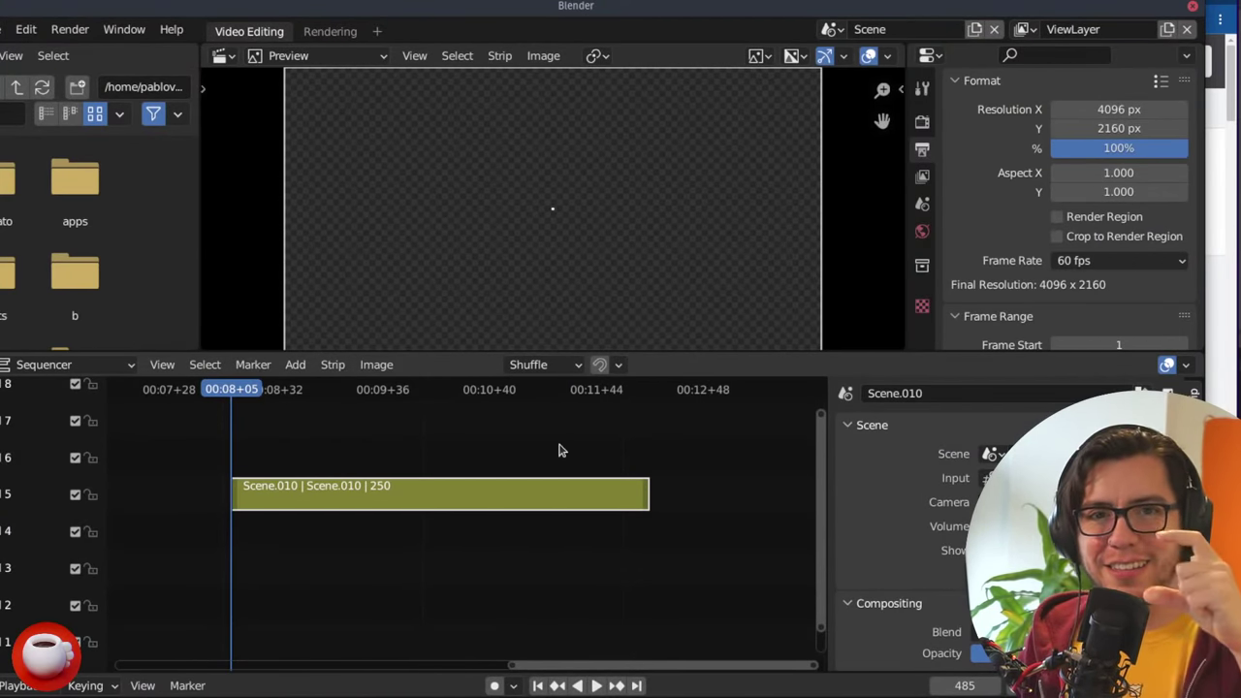
- Add the iceberg image from the Desktop as an image strip
{"action": "scroll", "coordinate": [643, 567], "scroll_direction": "left", "scroll_amount": 3, "text": "ctrl"}
{"action": "key", "text": "shift+a"}
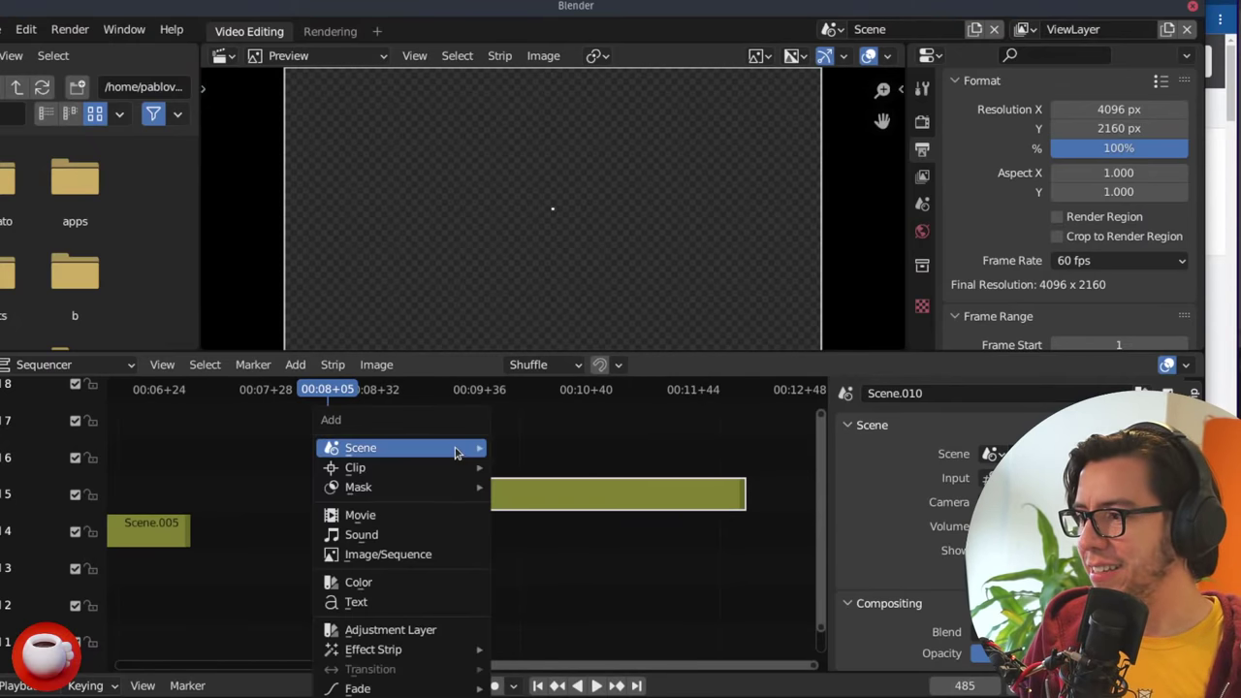
{"action": "mouse_move", "coordinate": [451, 456]}
{"action": "left_click", "coordinate": [388, 554]}
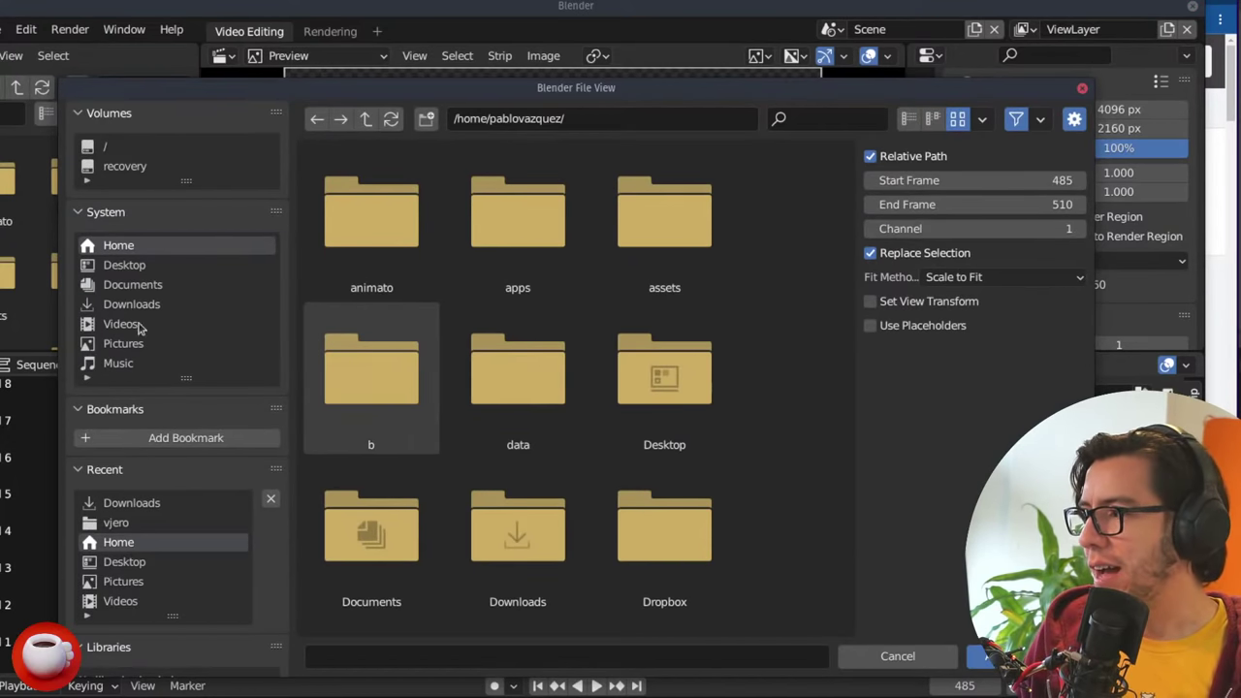
{"action": "left_click", "coordinate": [147, 264]}
{"action": "double_click", "coordinate": [665, 214]}
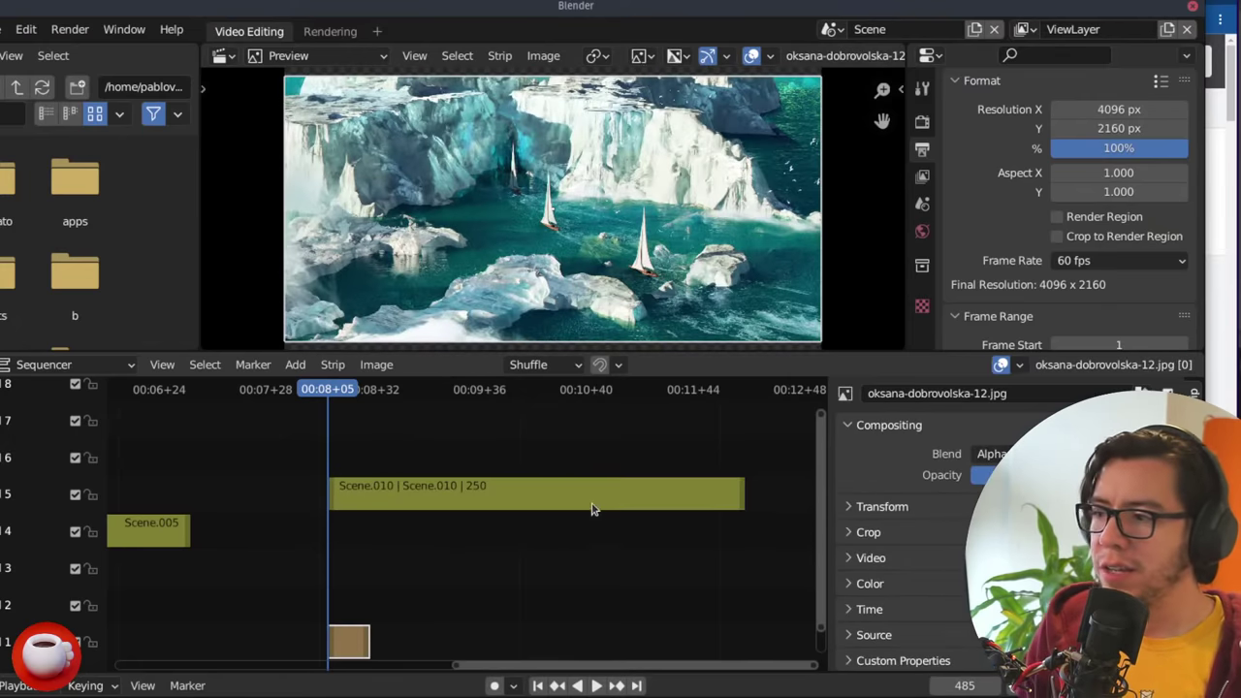
{"action": "left_click", "coordinate": [349, 642]}
- Replace the image strip's file with IMG_5182.jpg via Change Path/Files
{"action": "scroll", "coordinate": [436, 615], "scroll_direction": "left", "scroll_amount": 5, "text": "ctrl"}
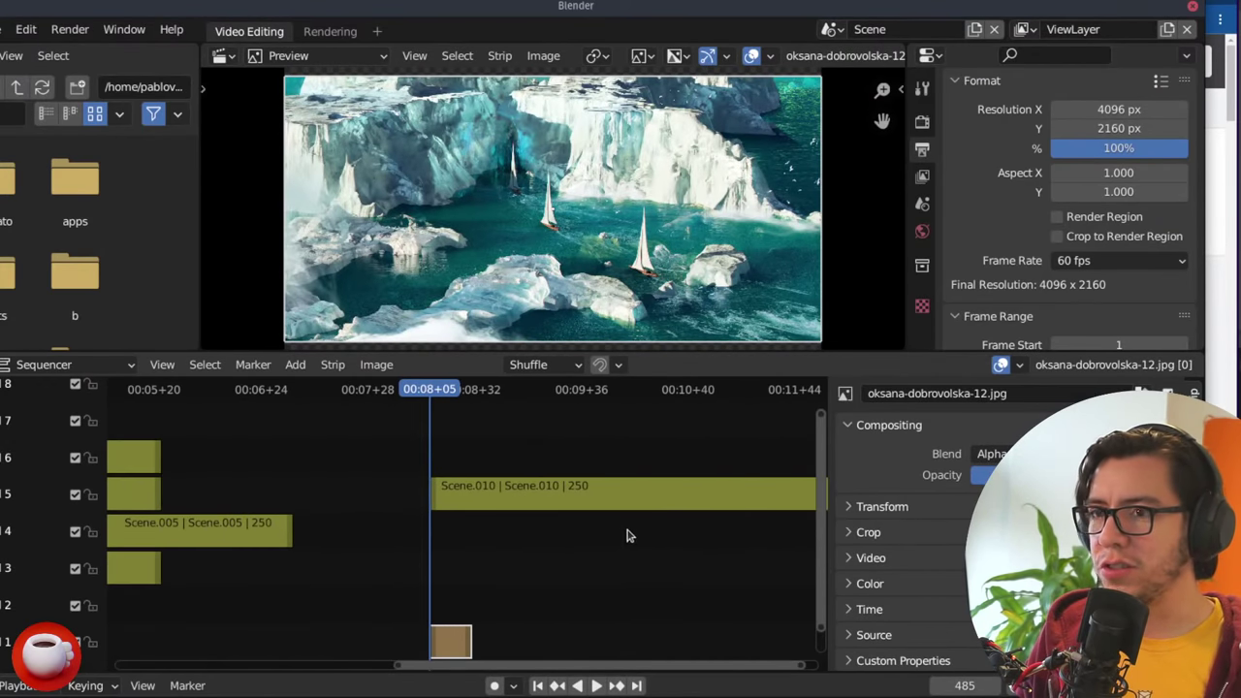
{"action": "key", "text": "c"}
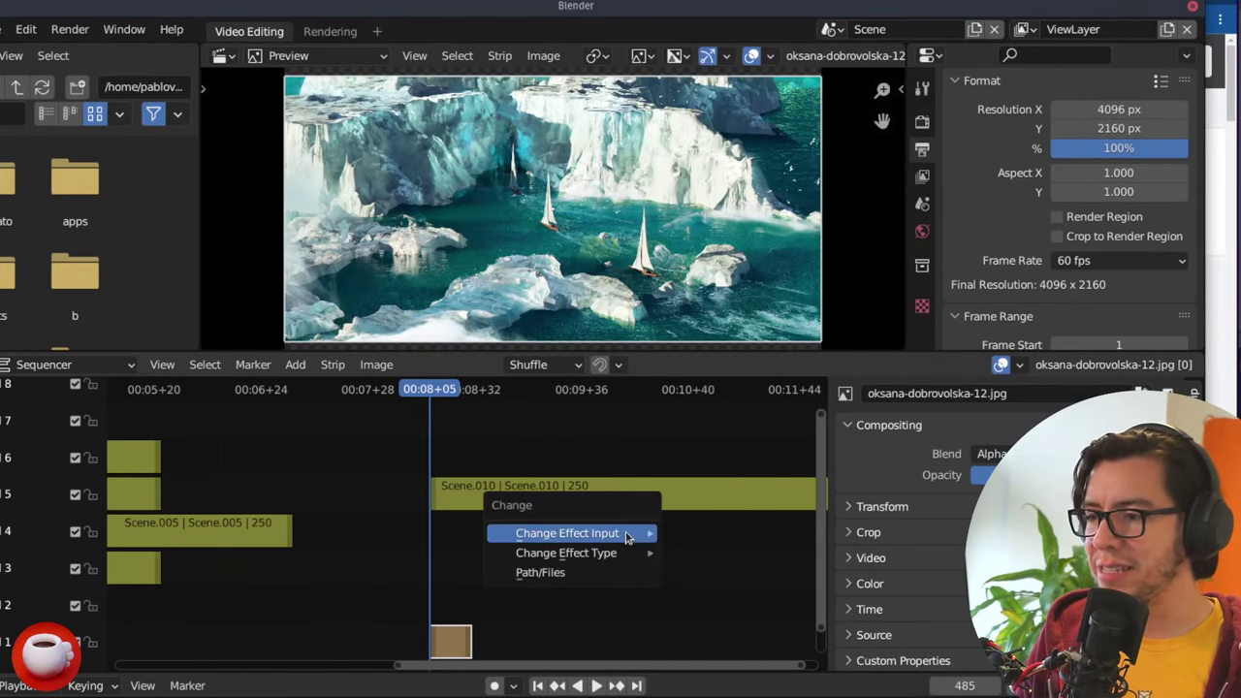
{"action": "left_click", "coordinate": [563, 574]}
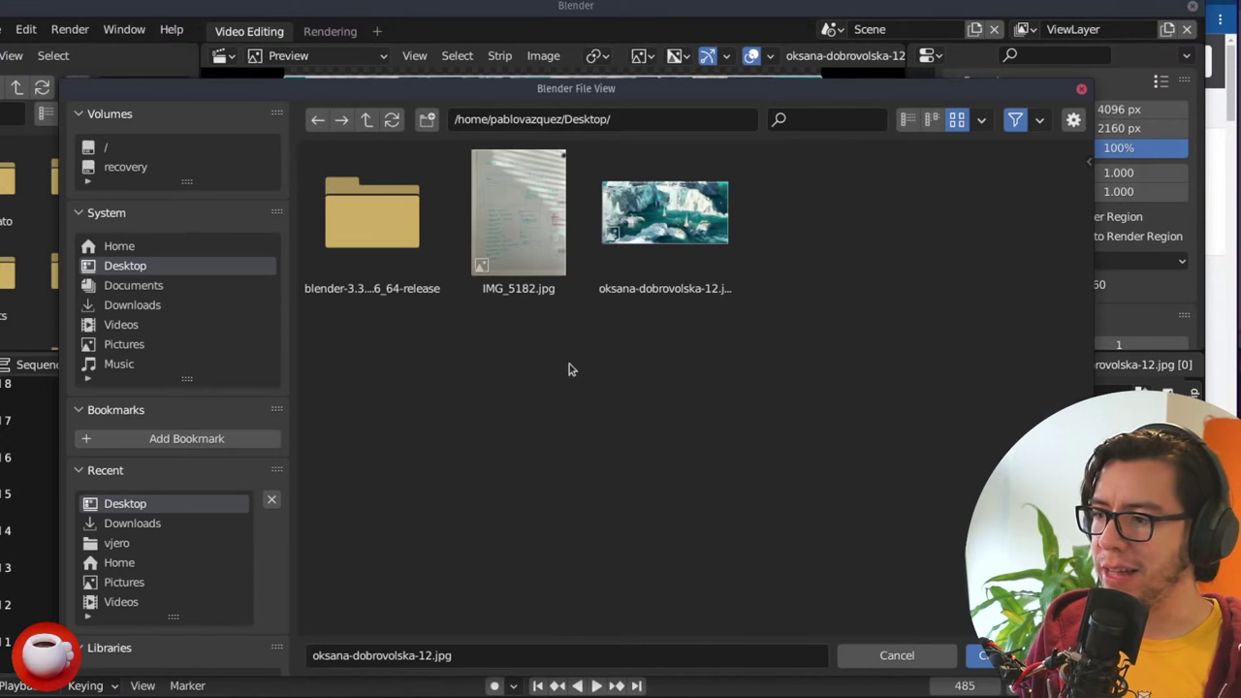
{"action": "double_click", "coordinate": [526, 260]}
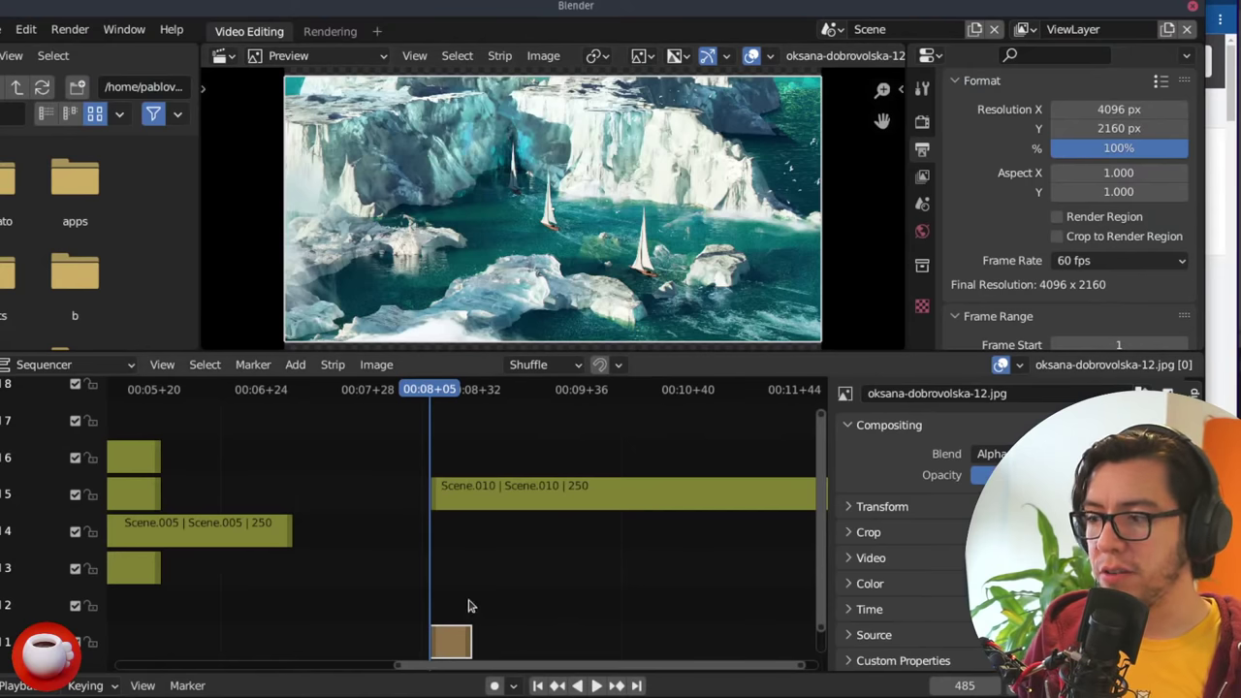
{"action": "scroll", "coordinate": [405, 572], "scroll_direction": "right", "scroll_amount": 5, "text": "ctrl"}
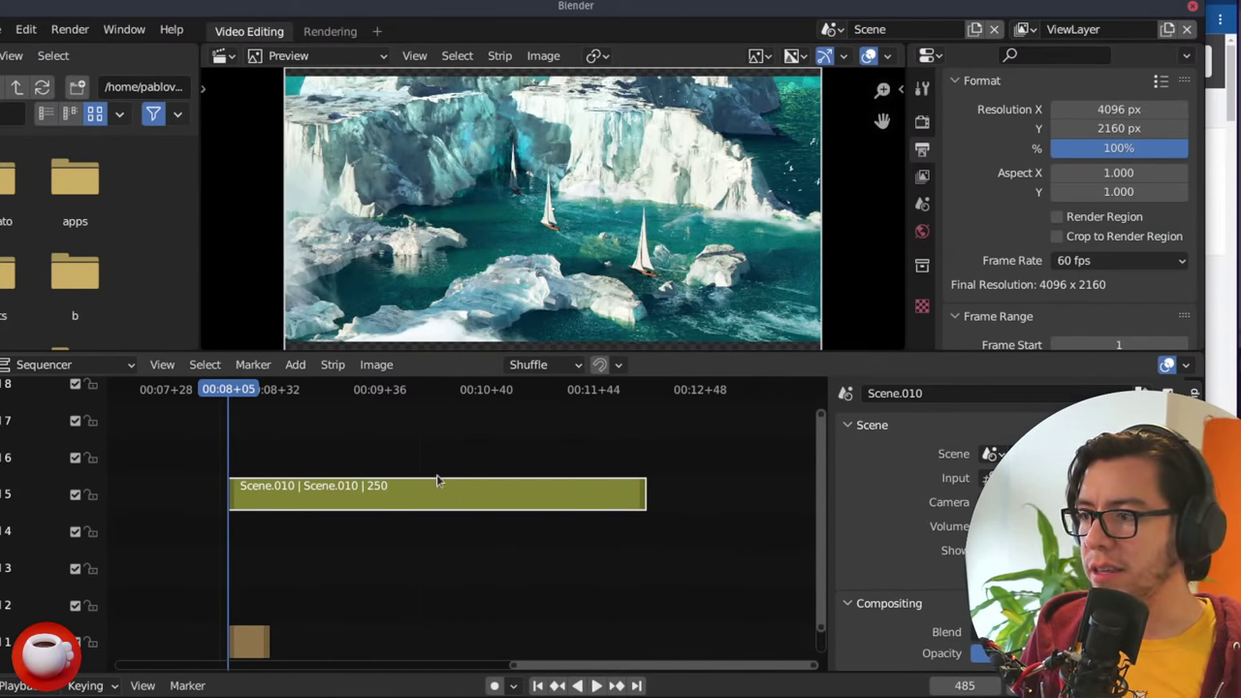
- Slide the Scene.010 strip 5 frames later and change its scene to Scene.001
{"action": "left_click", "coordinate": [433, 389]}
{"action": "left_click_drag", "start_coordinate": [468, 489], "coordinate": [478, 491]}
{"action": "key", "text": "c"}
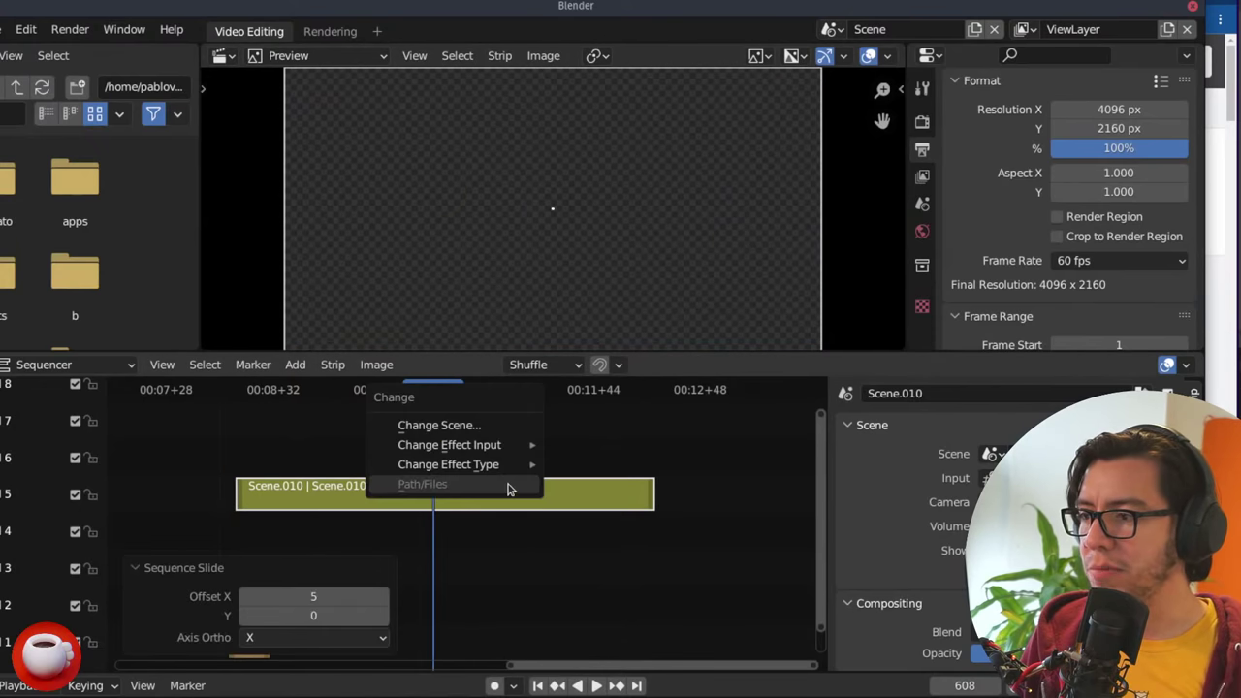
{"action": "left_click", "coordinate": [475, 427]}
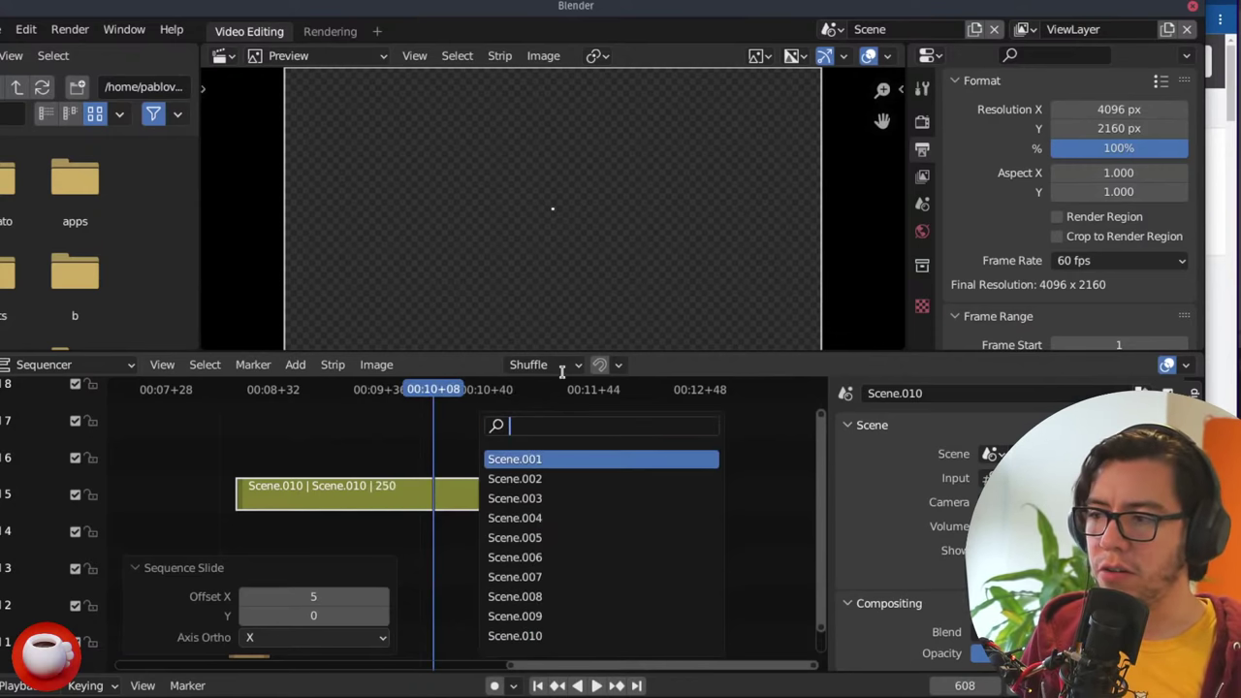
{"action": "left_click", "coordinate": [583, 467]}
{"action": "key", "text": "alt+Tab"}
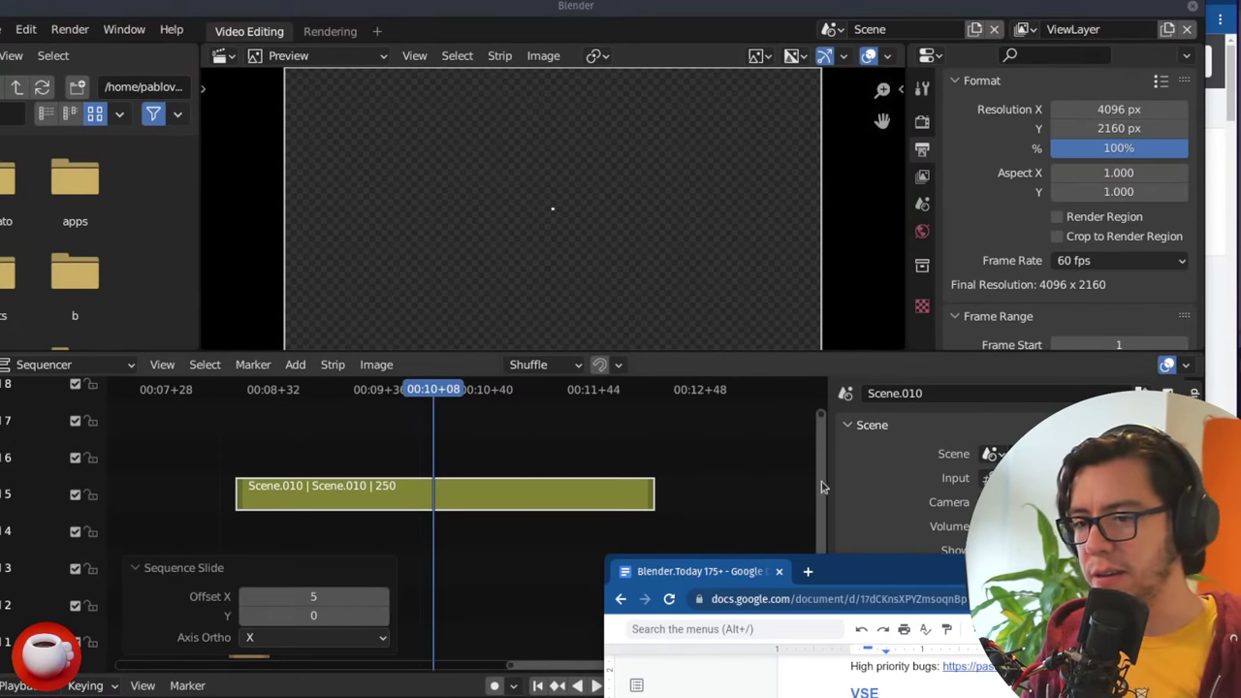
- Return to the Change Scene commit page in Chrome, choosing Wait on the unresponsive dialog
{"action": "key", "text": "alt+Tab"}
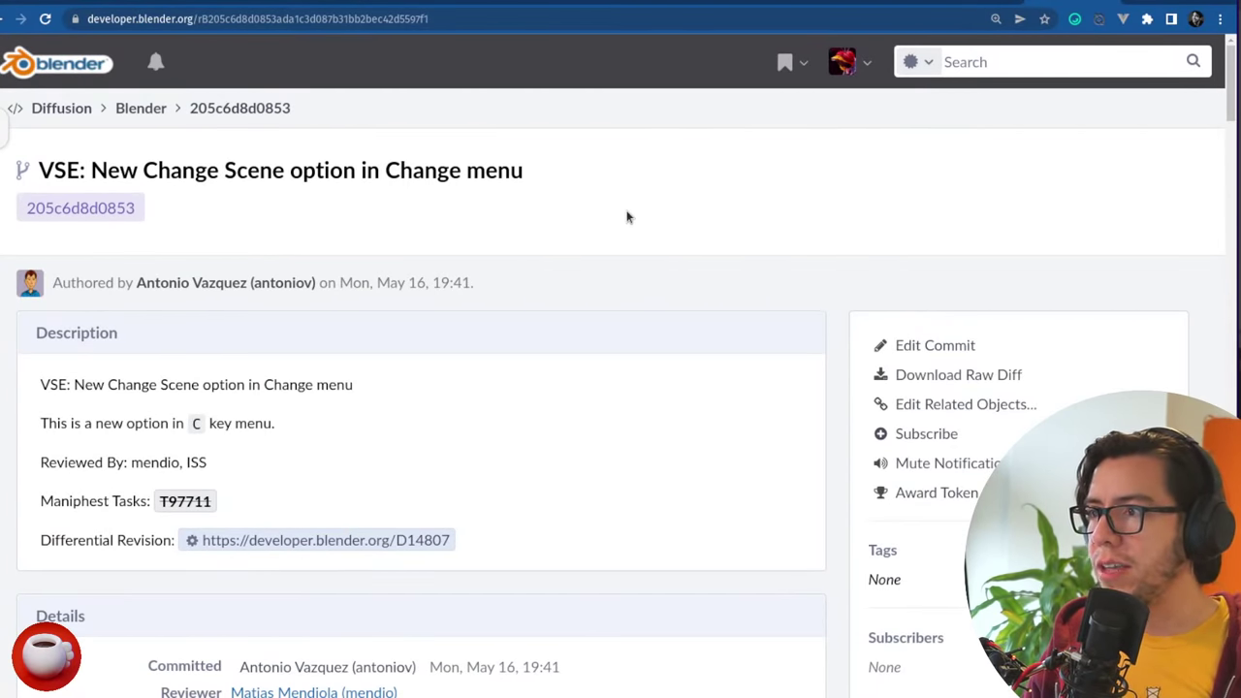
{"action": "key", "text": "ctrl+Up"}
{"action": "left_click", "coordinate": [576, 211]}
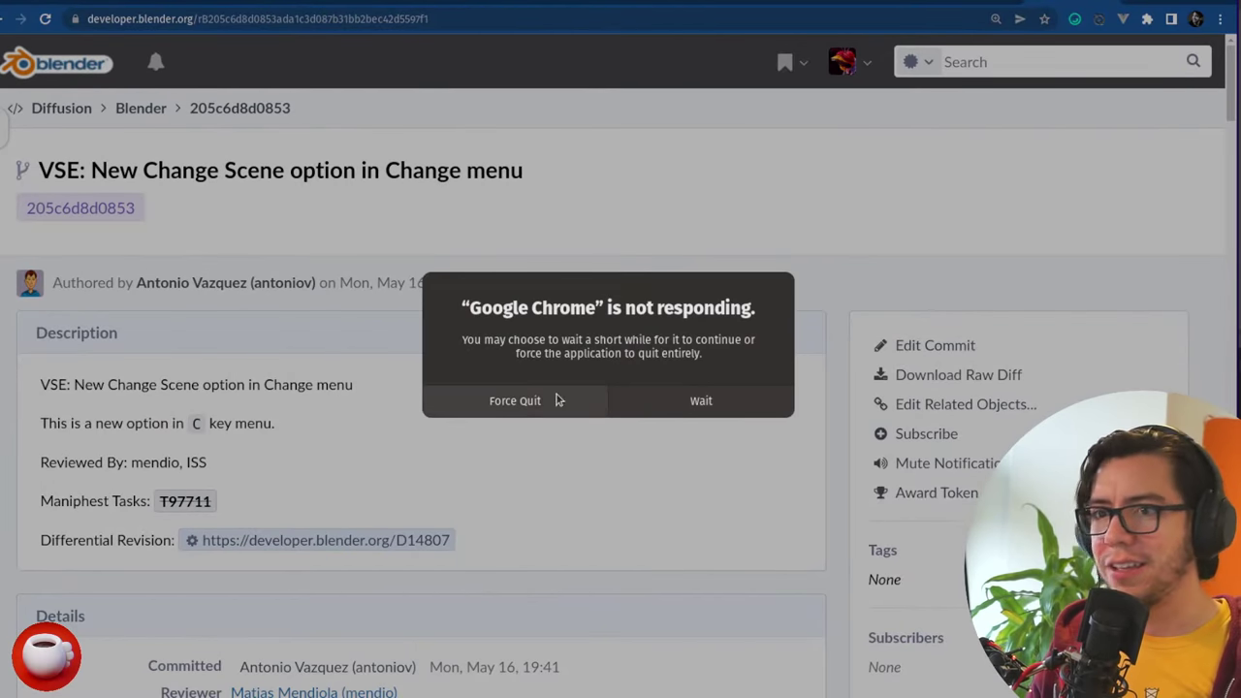
{"action": "left_click", "coordinate": [514, 401]}
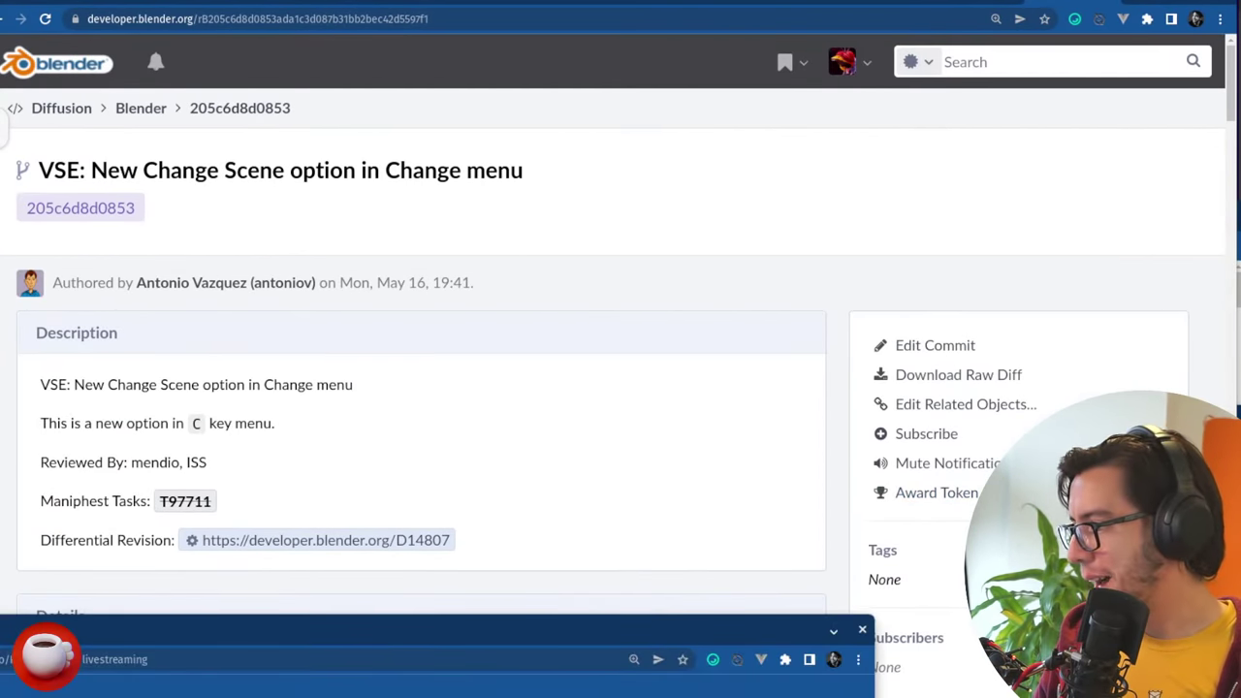
{"action": "mouse_move", "coordinate": [184, 501]}
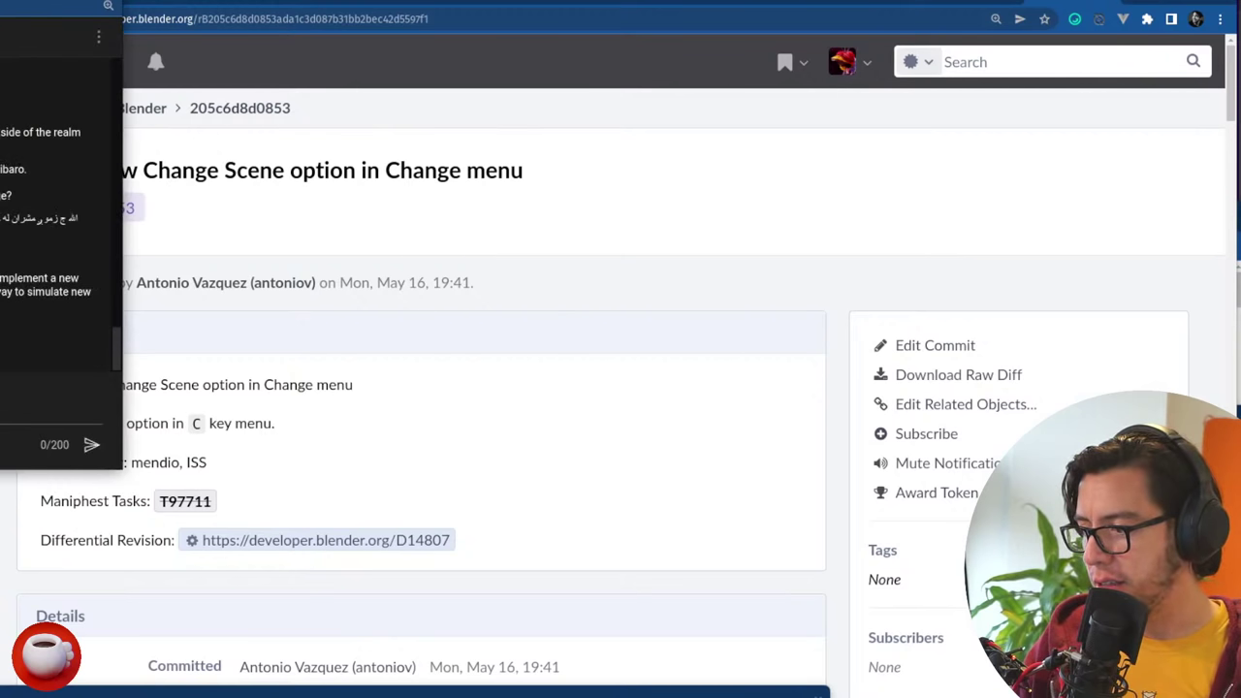
{"action": "mouse_move", "coordinate": [96, 282]}
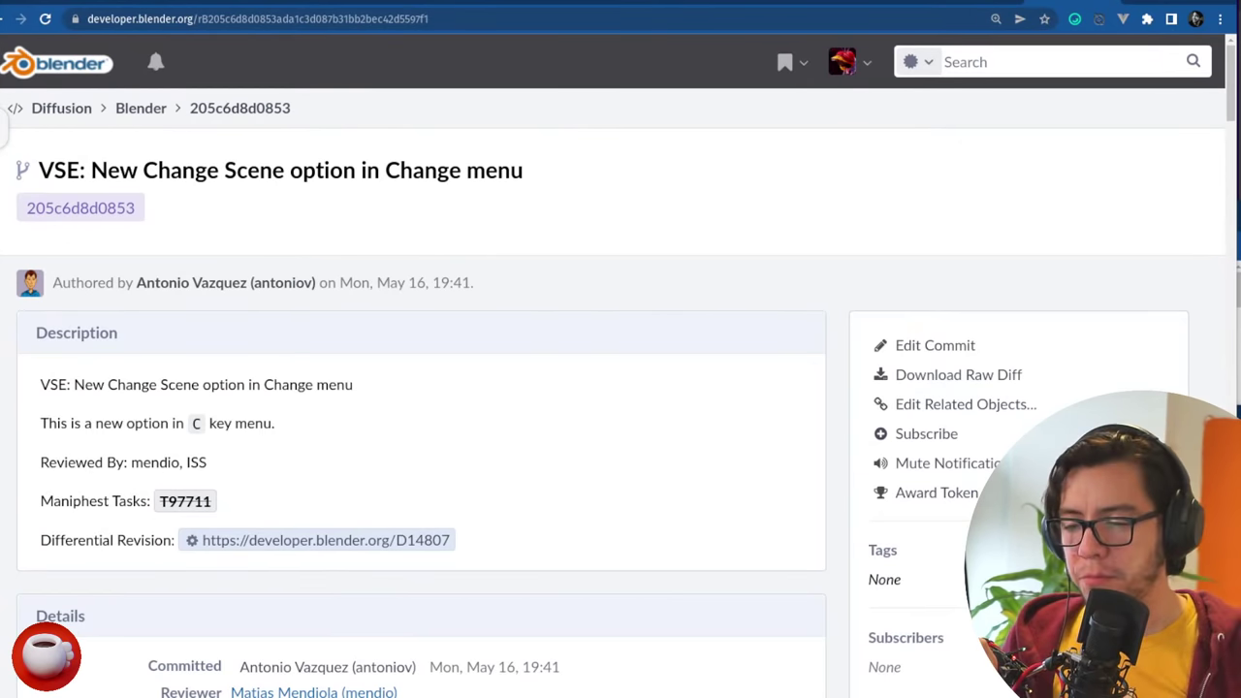
- Load the 'VSE: Display sound sample rate and channels' commit page from the pasted URL
{"action": "key", "text": "alt+Tab"}
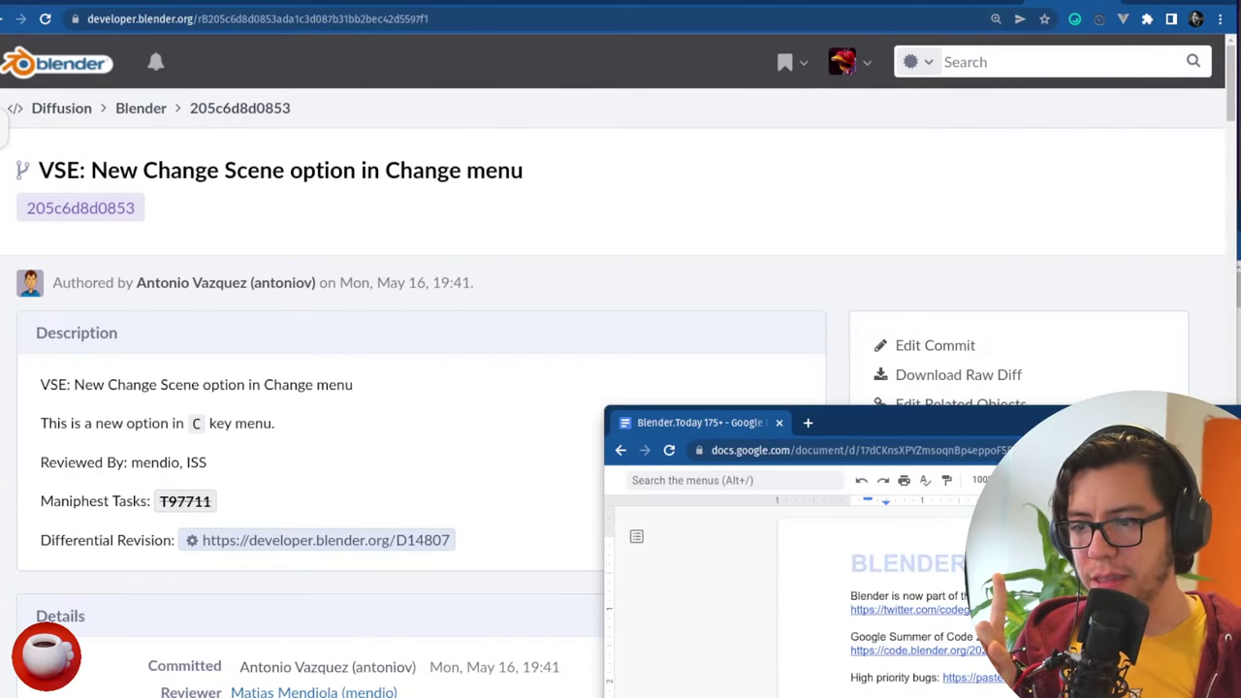
{"action": "left_click", "coordinate": [820, 19]}
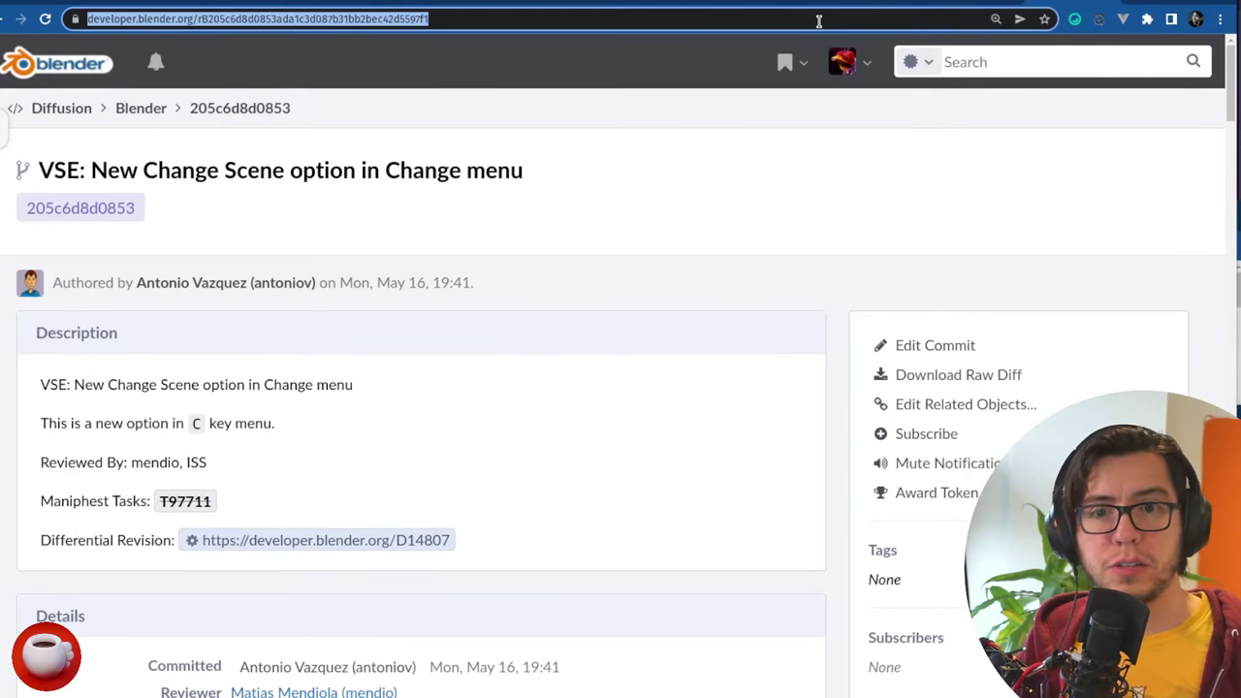
{"action": "type", "text": "https://developer.blender.org/rB89106a695afbba3d94b70645b4caaa22c2b58bc3"}
{"action": "key", "text": "Return"}
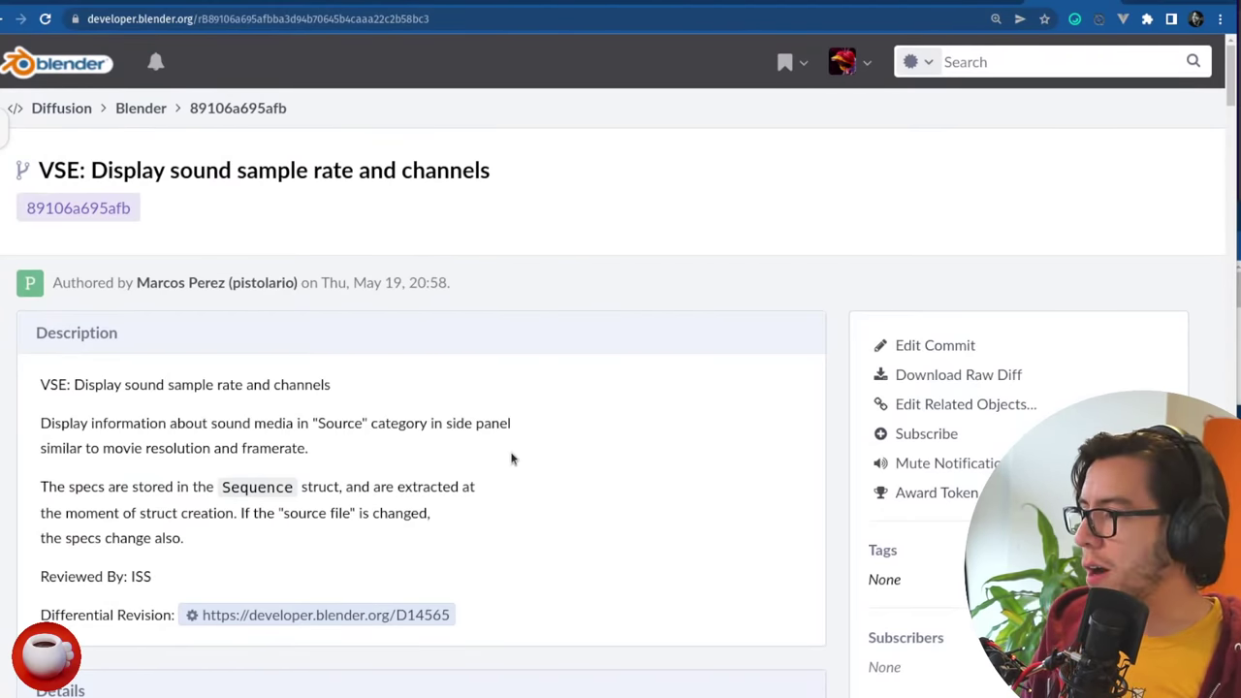
- Open revision D14565, enlarge its screenshot, and open the image in a new tab
{"action": "scroll", "coordinate": [510, 456], "scroll_direction": "down", "scroll_amount": 2}
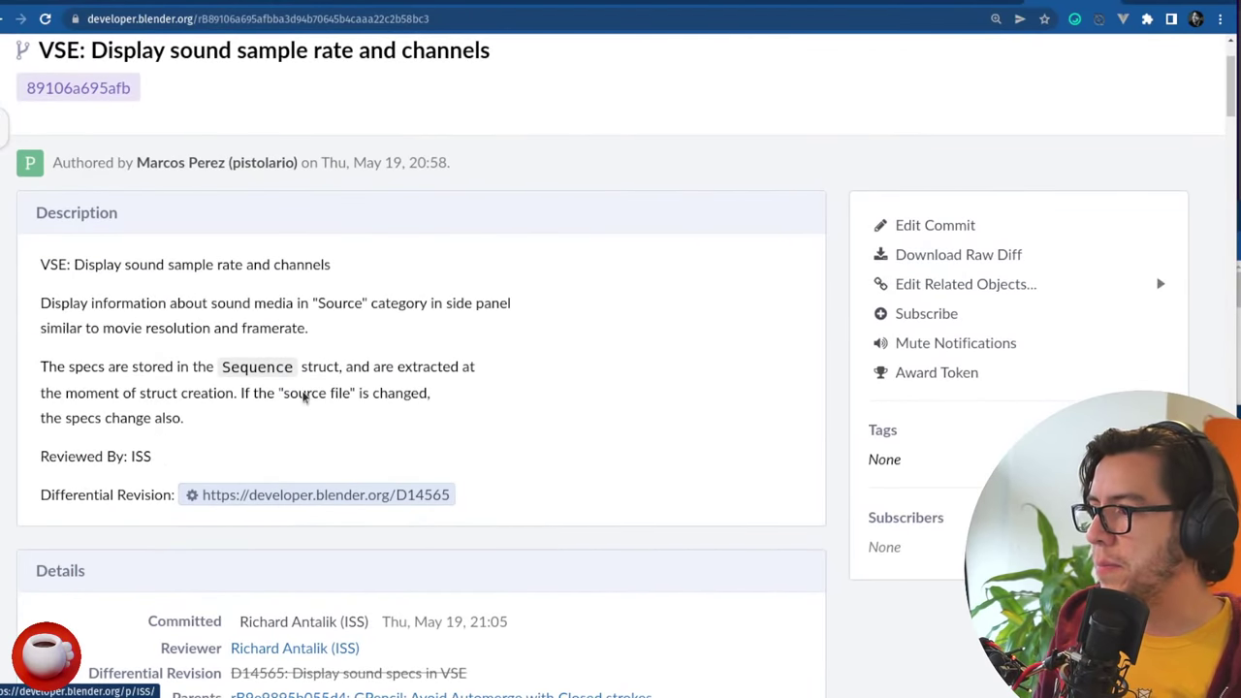
{"action": "left_click", "coordinate": [432, 494]}
{"action": "scroll", "coordinate": [656, 392], "scroll_direction": "down", "scroll_amount": 5}
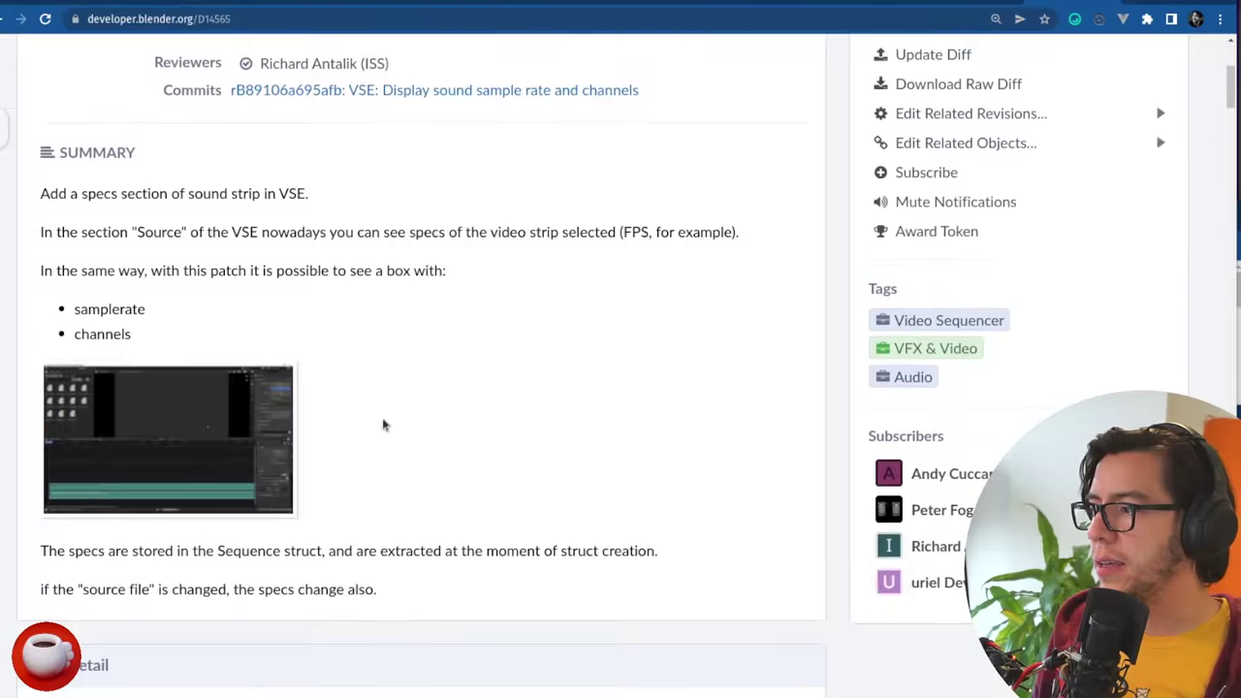
{"action": "left_click", "coordinate": [213, 463]}
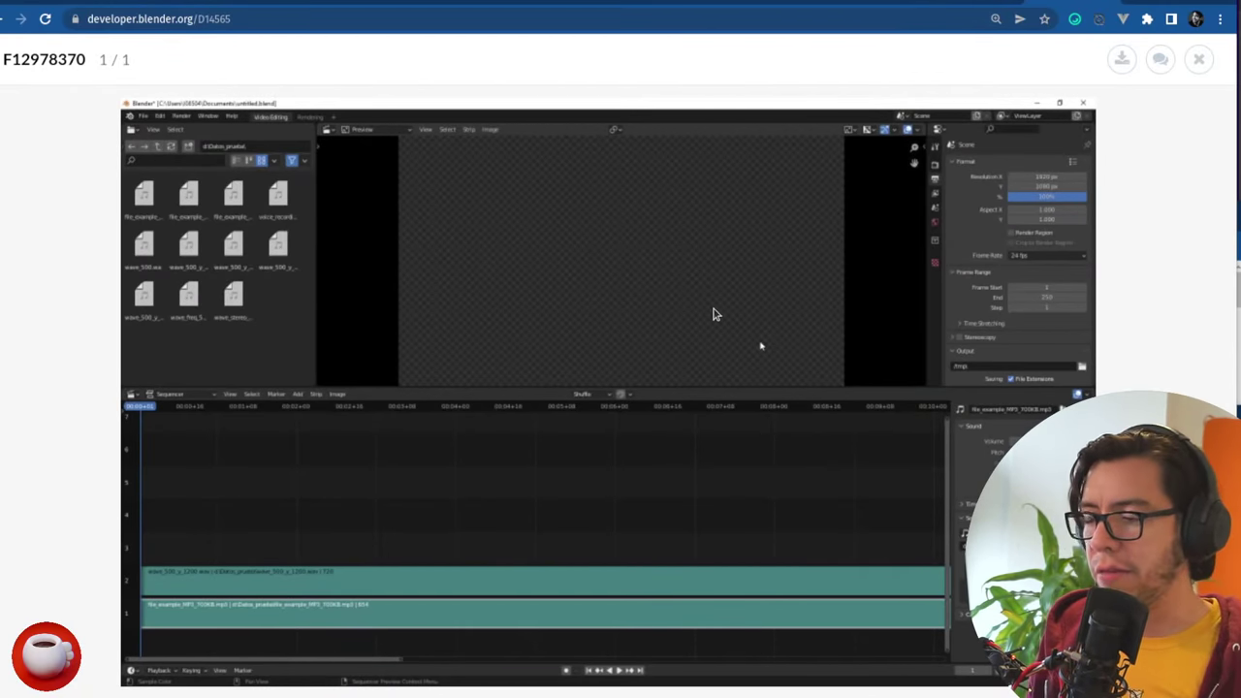
{"action": "right_click", "coordinate": [874, 343]}
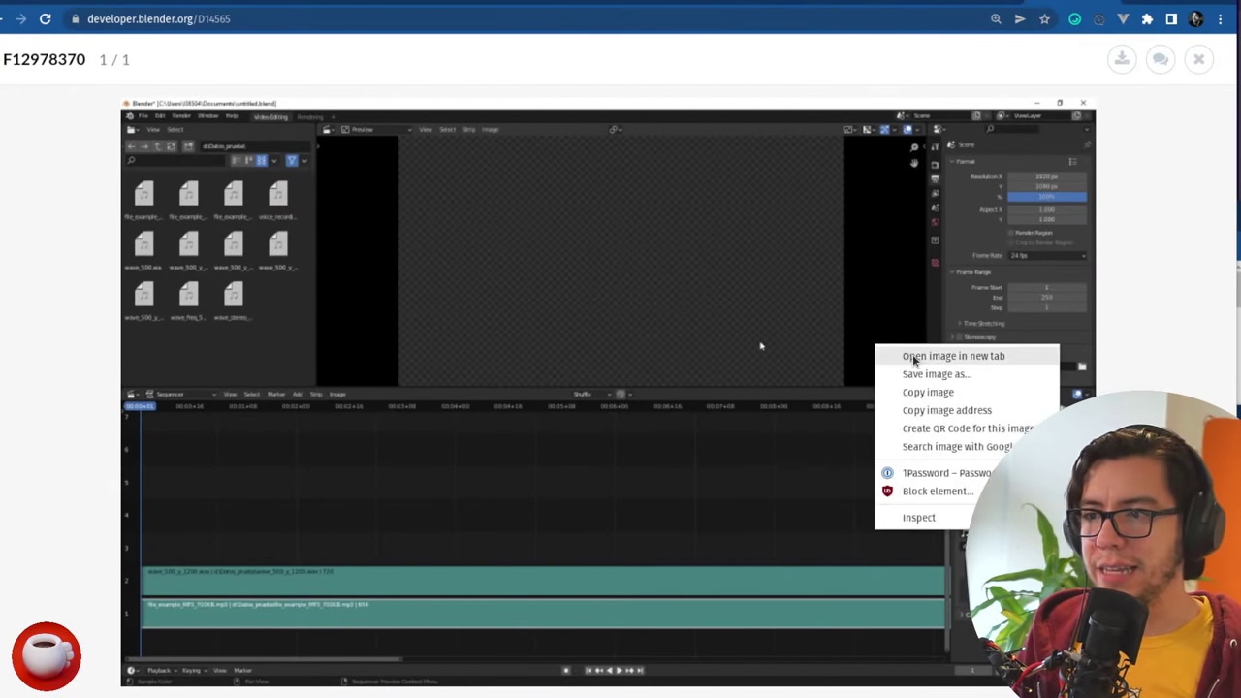
{"action": "left_click", "coordinate": [914, 357]}
- Inspect the full-size screenshot's 32000 Hz STEREO readout, then close it back to the lightbox
{"action": "key", "text": "ctrl+Tab"}
{"action": "left_click", "coordinate": [875, 287]}
{"action": "scroll", "coordinate": [900, 407], "scroll_direction": "down", "scroll_amount": 2}
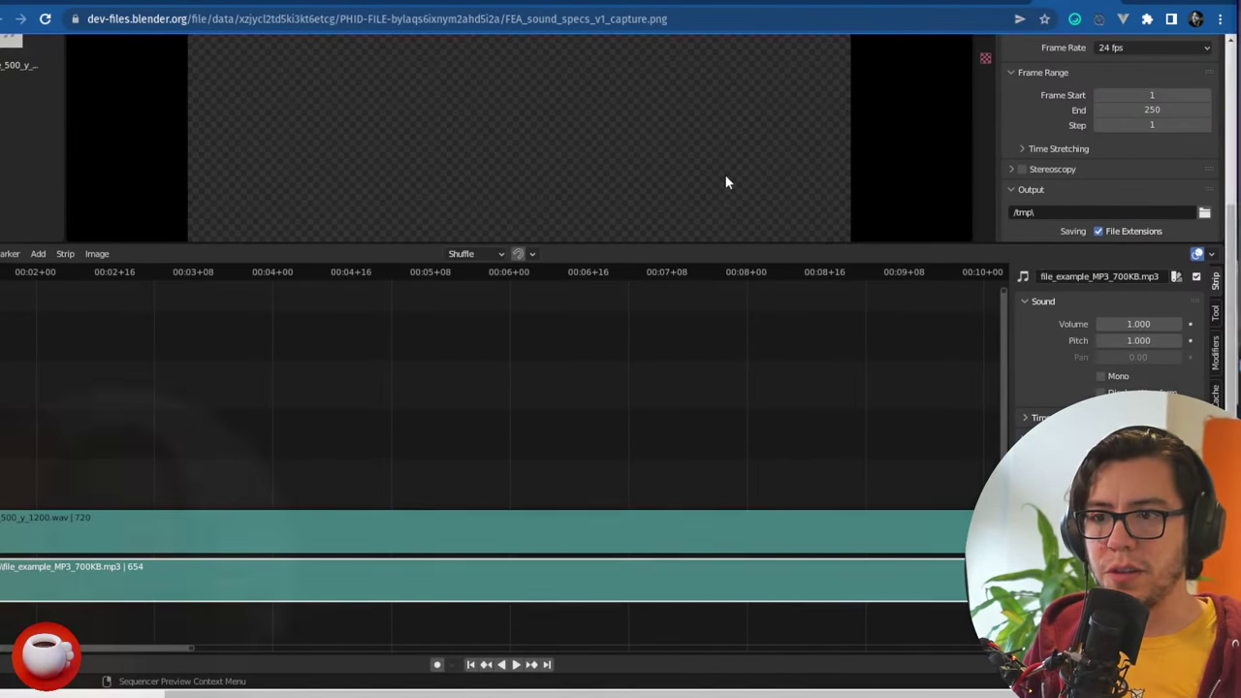
{"action": "scroll", "coordinate": [1106, 249], "scroll_direction": "up", "scroll_amount": 3, "text": "ctrl"}
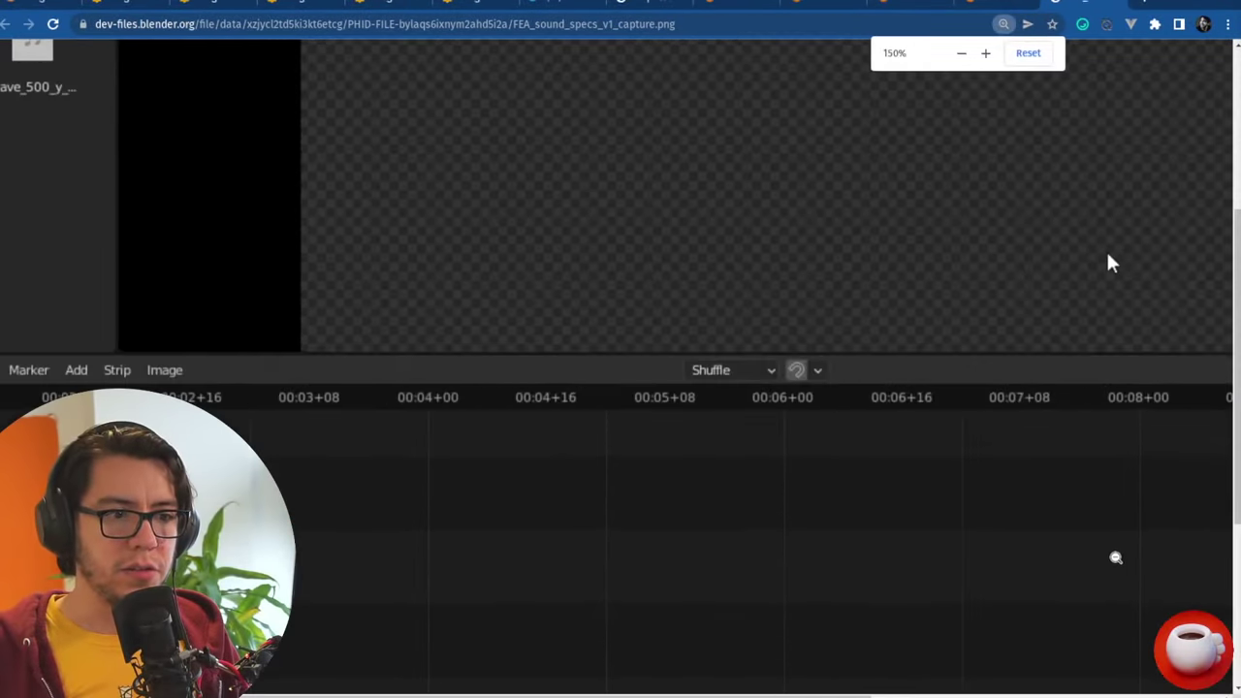
{"action": "scroll", "coordinate": [1093, 548], "scroll_direction": "down", "scroll_amount": 3}
{"action": "scroll", "coordinate": [1086, 563], "scroll_direction": "right", "scroll_amount": 5}
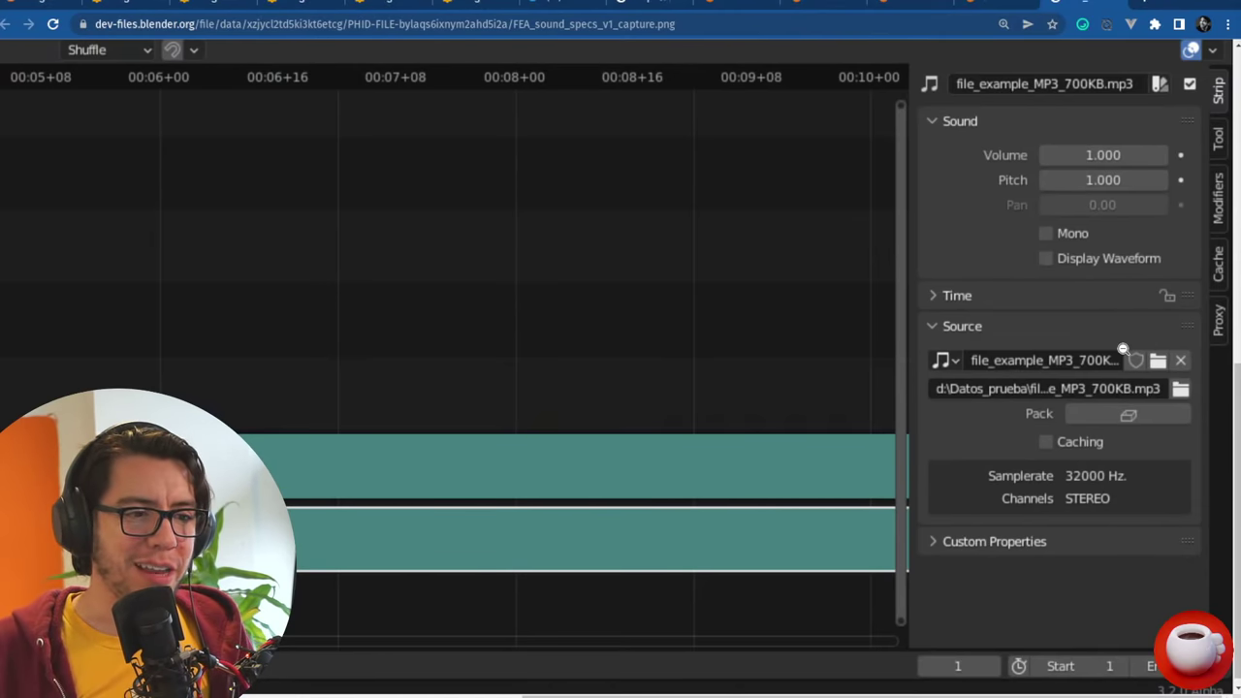
{"action": "scroll", "coordinate": [484, 263], "scroll_direction": "up", "scroll_amount": 6}
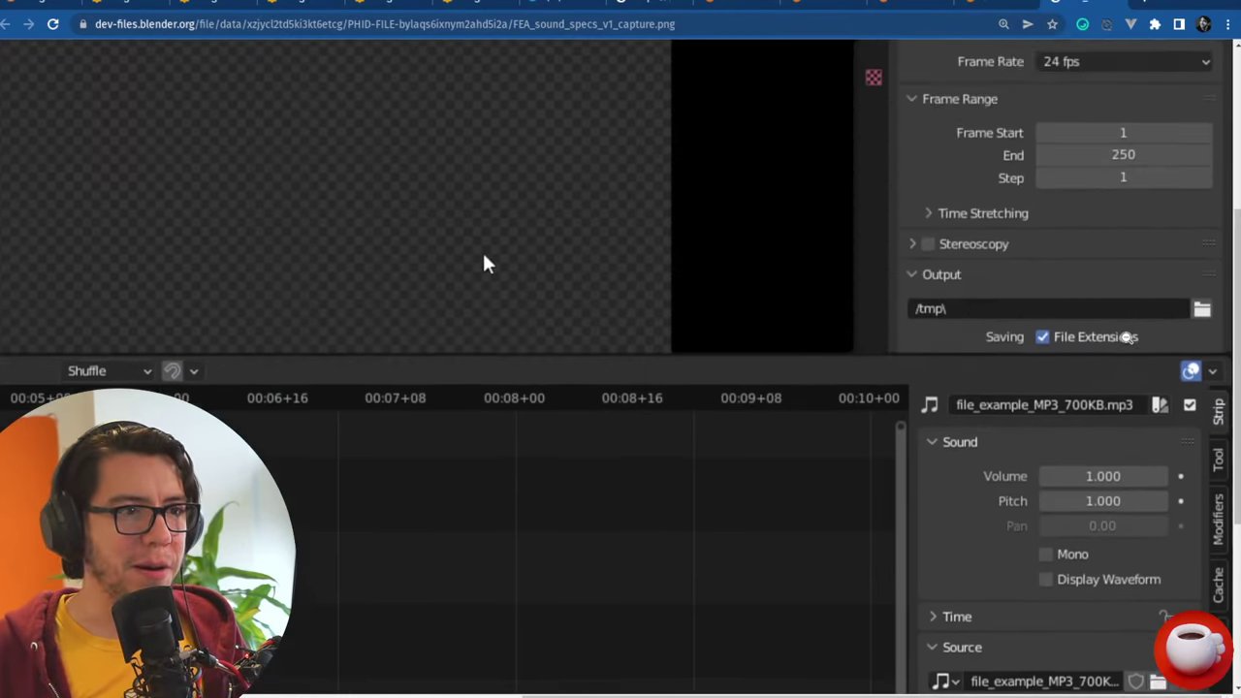
{"action": "key", "text": "ctrl+w"}
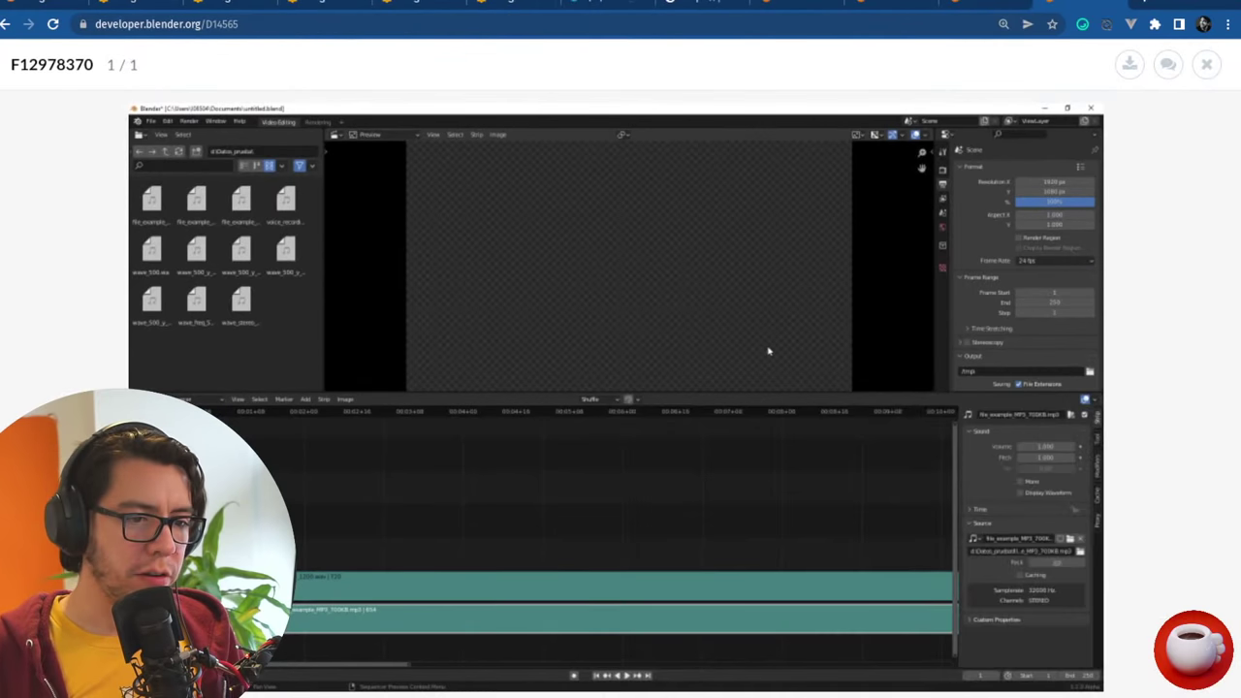
{"action": "key", "text": "alt+Tab"}
{"action": "left_click", "coordinate": [1087, 685]}
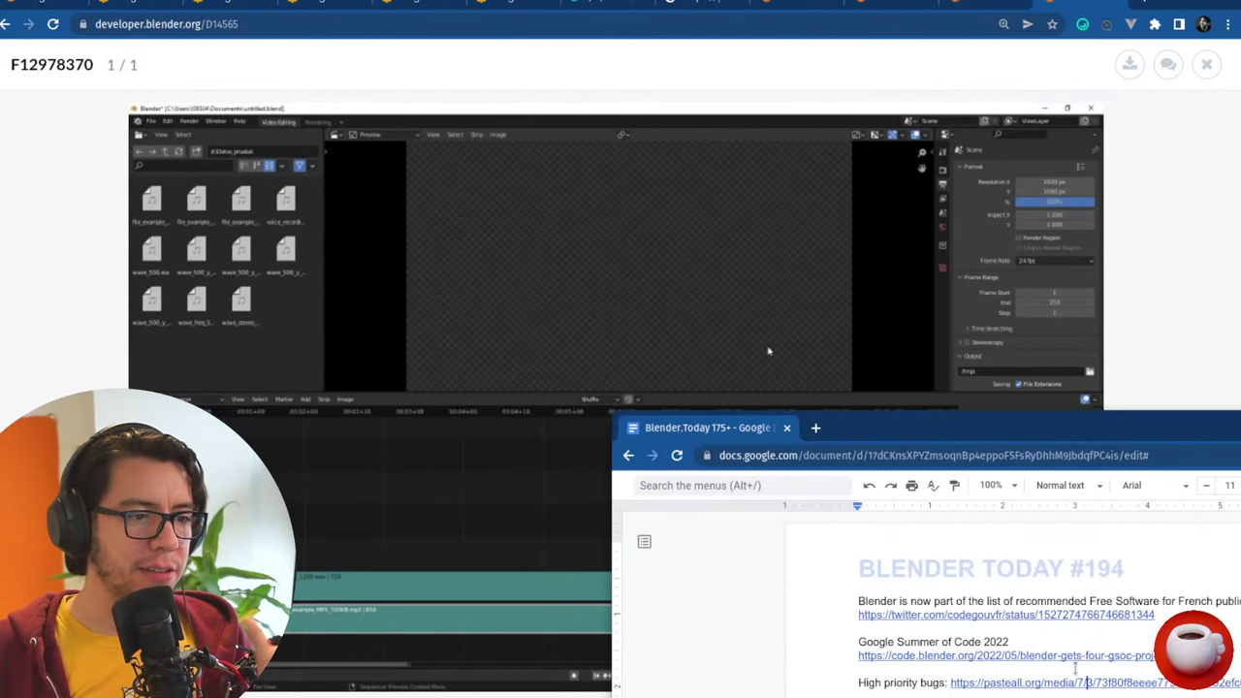
- Return to the D14565 'Display sound specs in VSE' summary page and hide the player window
{"action": "left_click", "coordinate": [427, 561]}
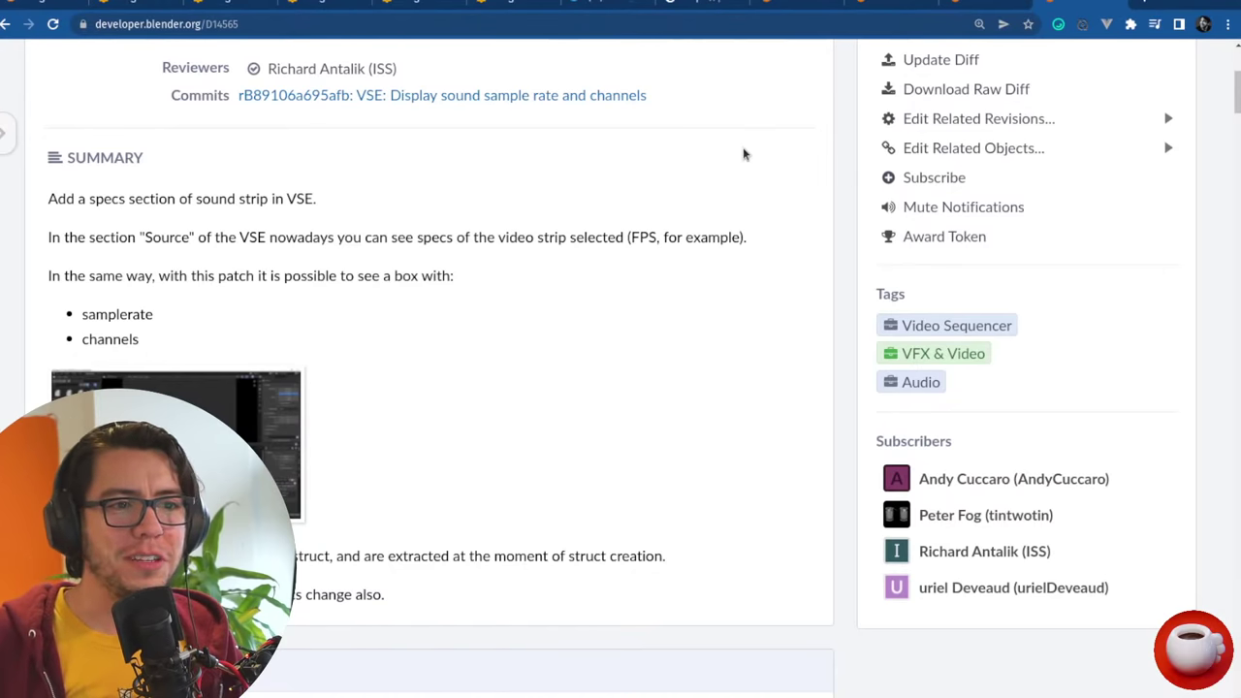
{"action": "key", "text": "alt+Tab"}
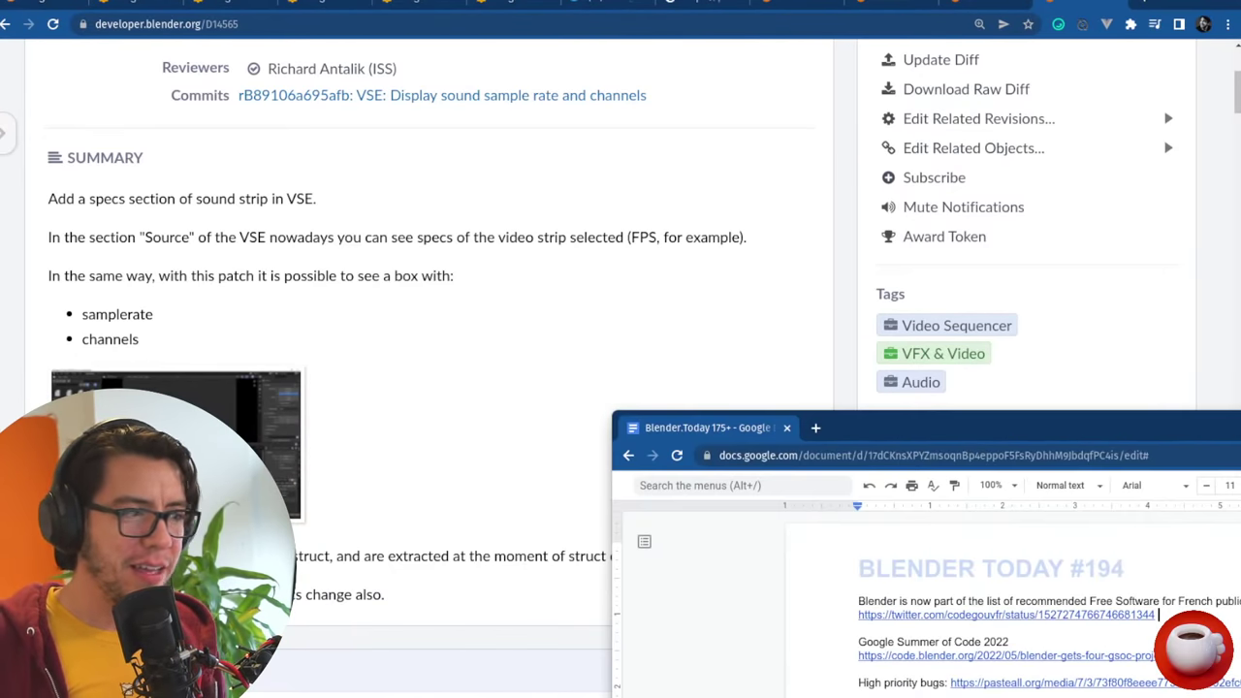
{"action": "scroll", "coordinate": [926, 601], "scroll_direction": "down", "scroll_amount": 5}
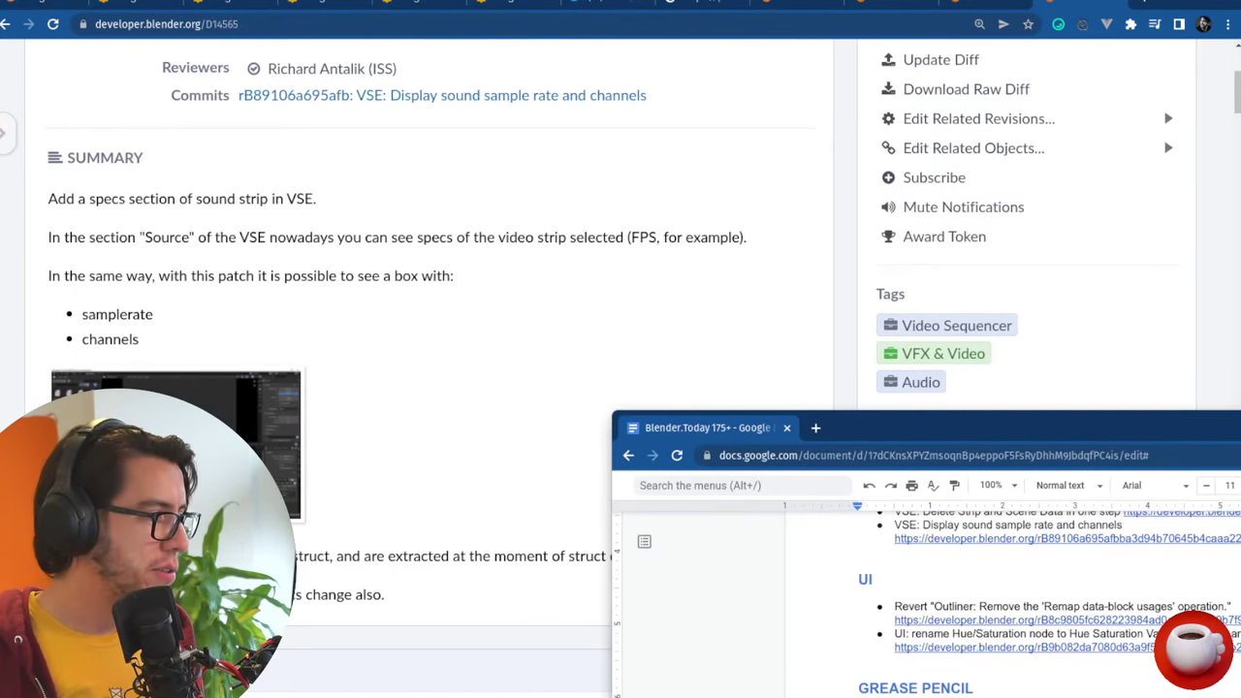
{"action": "key", "text": "super"}
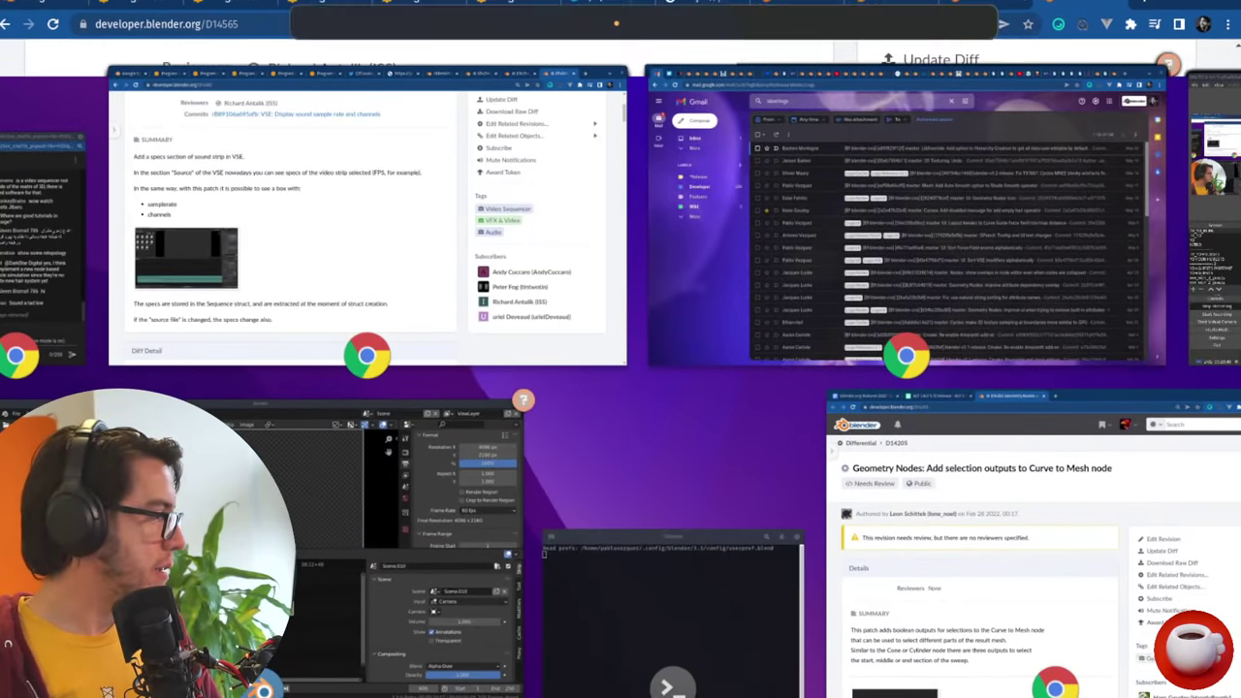
{"action": "key", "text": "super"}
{"action": "key", "text": "super+h"}
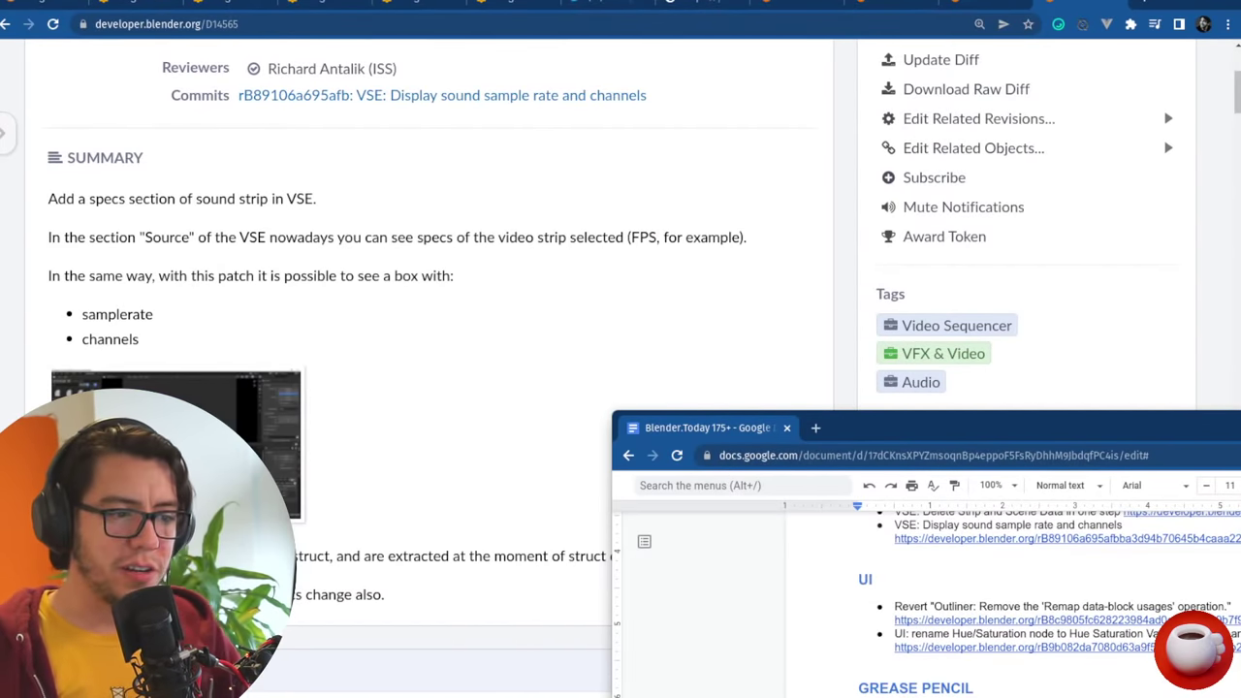
- Copy the UI list commit link from the notes and bring the revision page forward
{"action": "left_click", "coordinate": [1027, 620]}
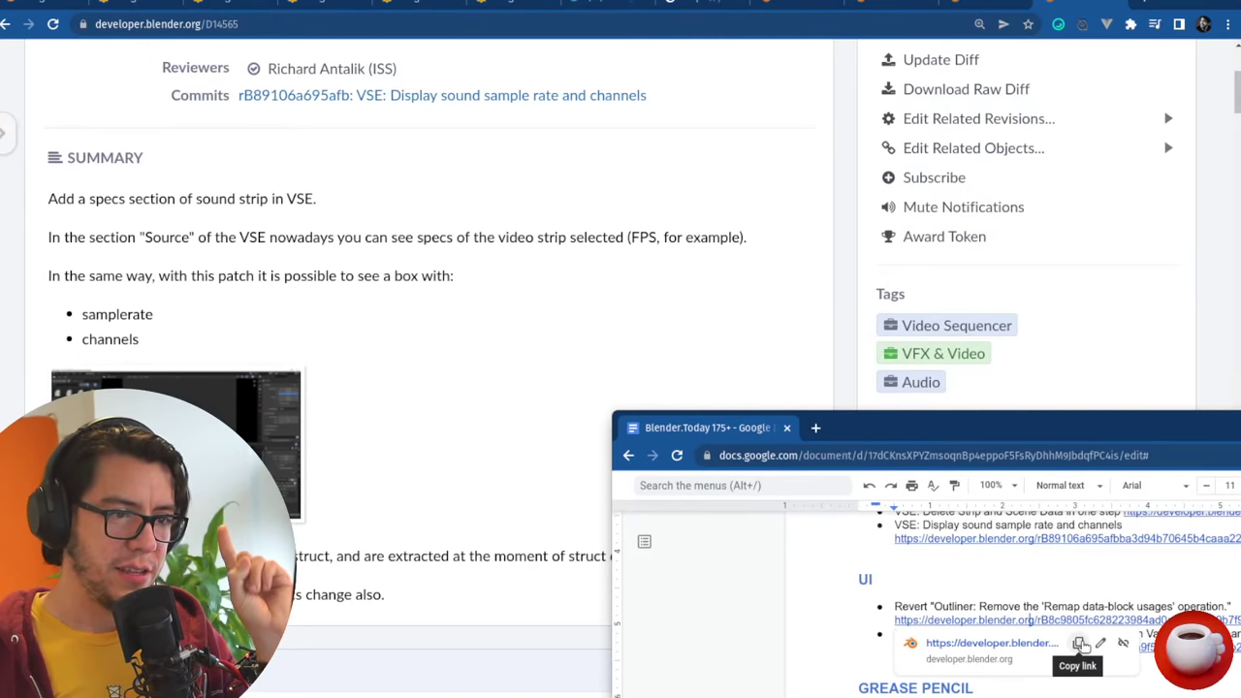
{"action": "left_click", "coordinate": [1078, 640]}
{"action": "left_click", "coordinate": [709, 299]}
{"action": "scroll", "coordinate": [708, 299], "scroll_direction": "up", "scroll_amount": 5}
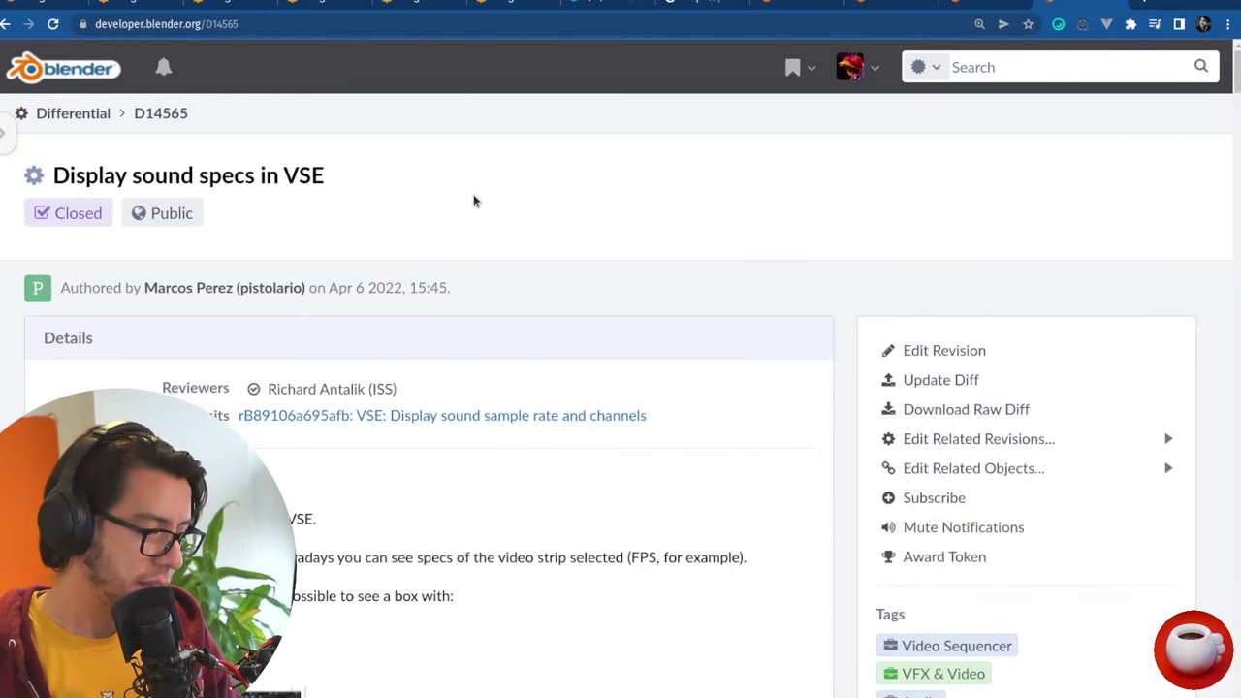
- Open the Outliner 'Remap data-block usages' revert commit page in a new tab
{"action": "key", "text": "ctrl+t"}
{"action": "type", "text": "https://developer.blender.org/rB8c9805fc628223984ad0c664b5a49b7f9eec0caa"}
{"action": "key", "text": "Return"}
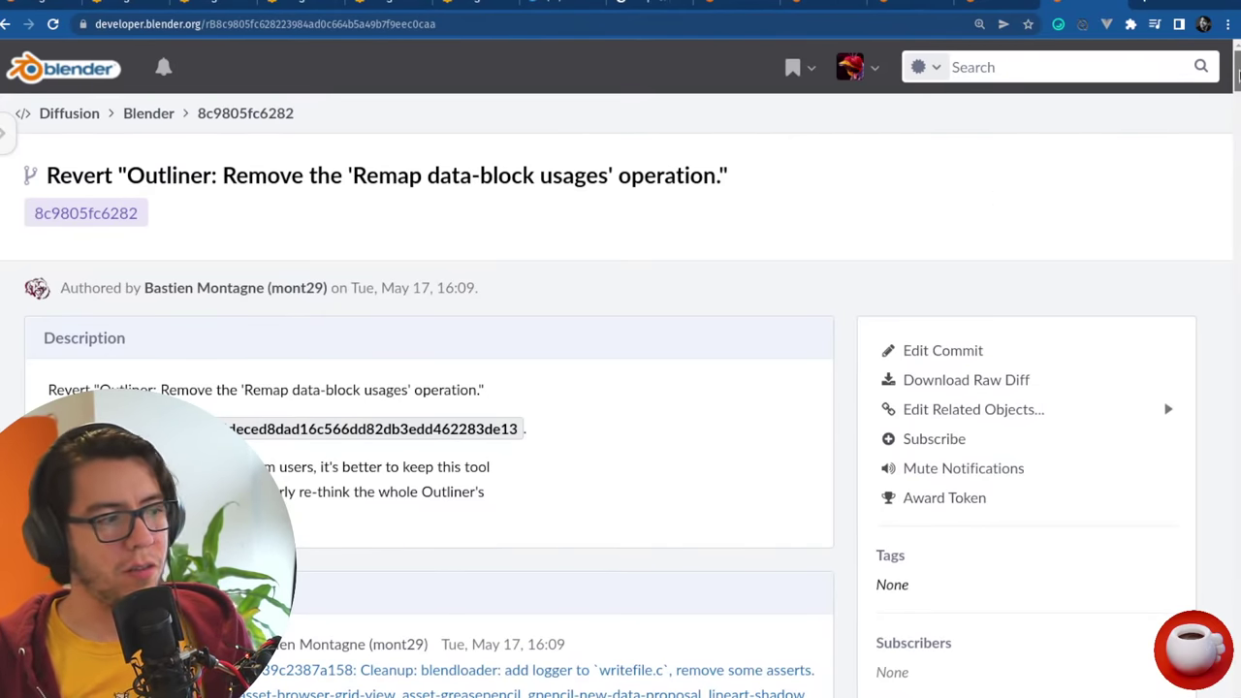
{"action": "left_click_drag", "start_coordinate": [1237, 77], "coordinate": [1237, 90]}
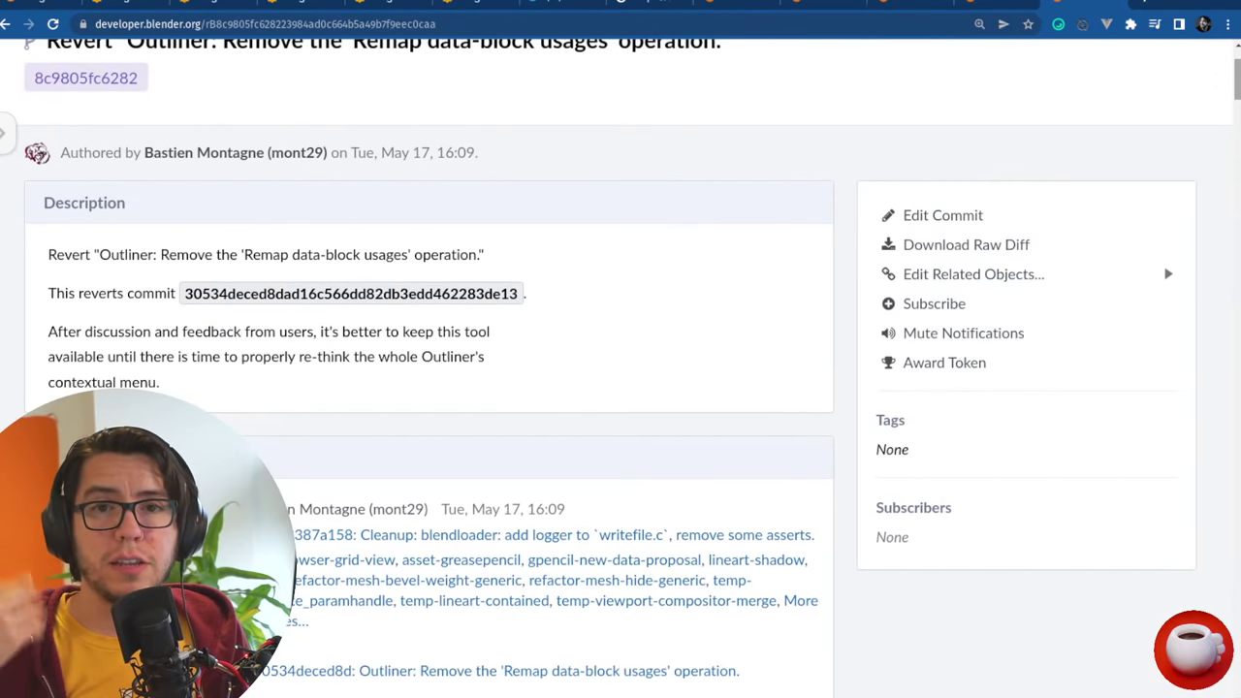
{"action": "scroll", "coordinate": [844, 145], "scroll_direction": "up", "scroll_amount": 2}
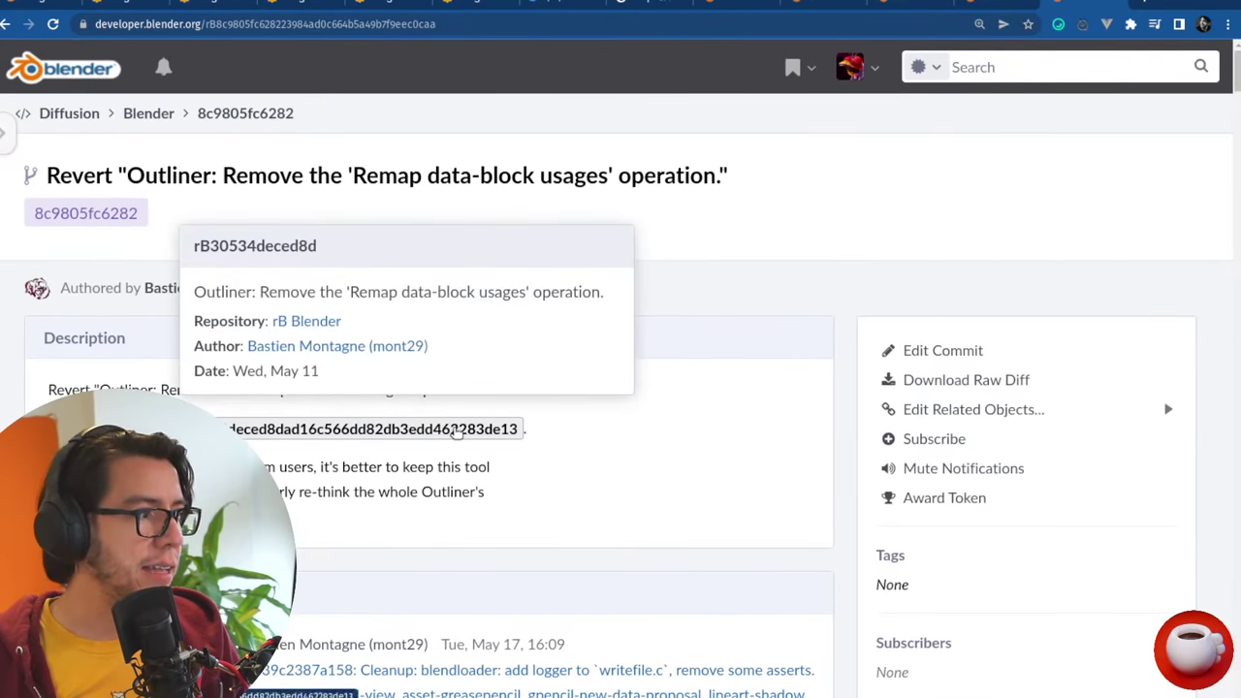
- View the original reverted commit 30534deced8d, then return to the revert commit page
{"action": "left_click", "coordinate": [339, 428]}
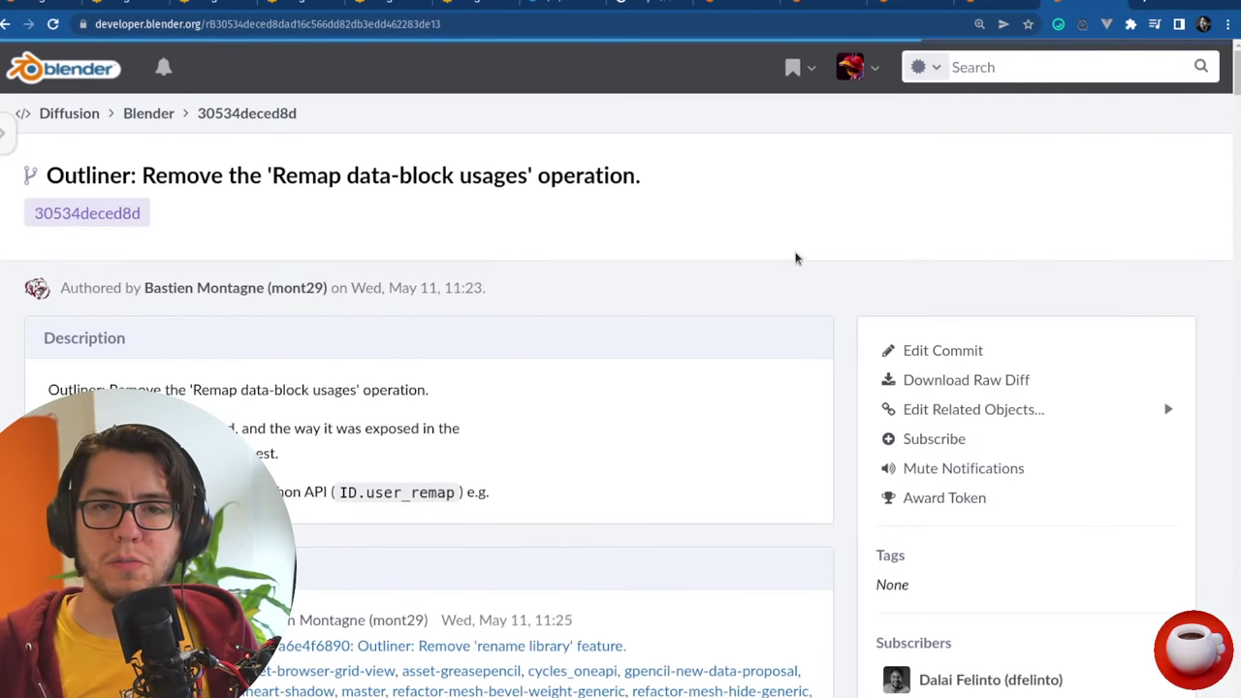
{"action": "key", "text": "alt+Left"}
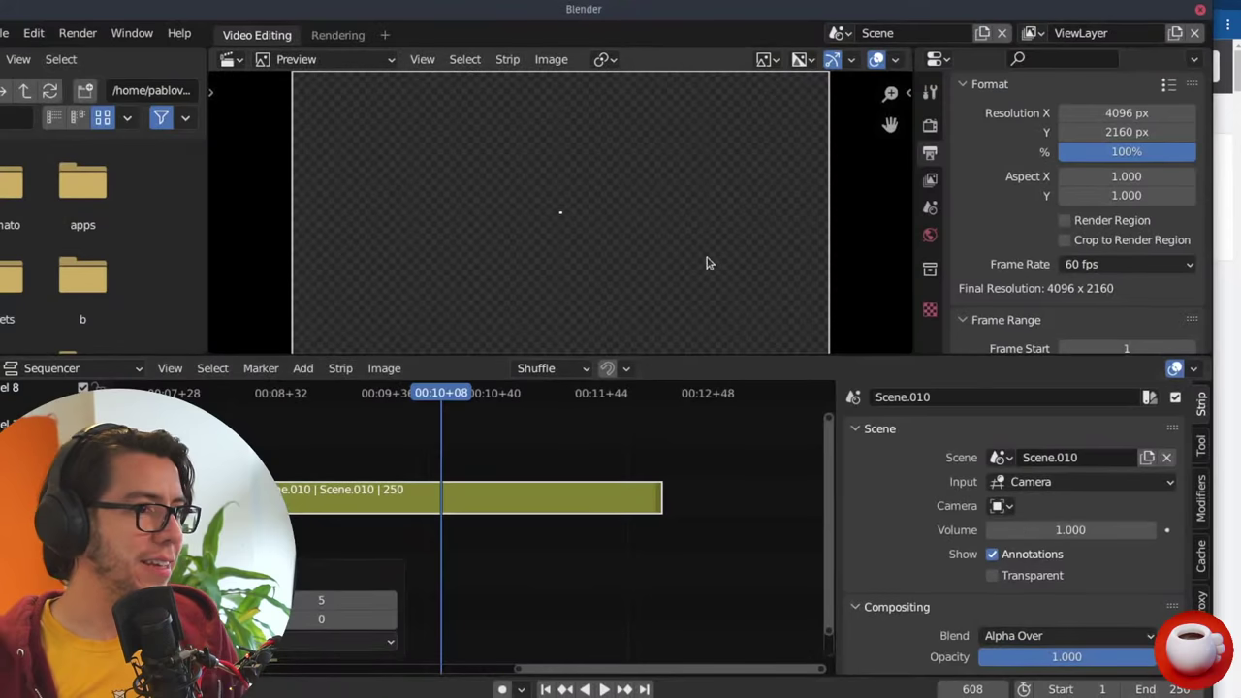
{"action": "key", "text": "ctrl+n"}
- Start a new General file and confirm the Camera's ID Data menu offers Remap Users
{"action": "left_click", "coordinate": [944, 139]}
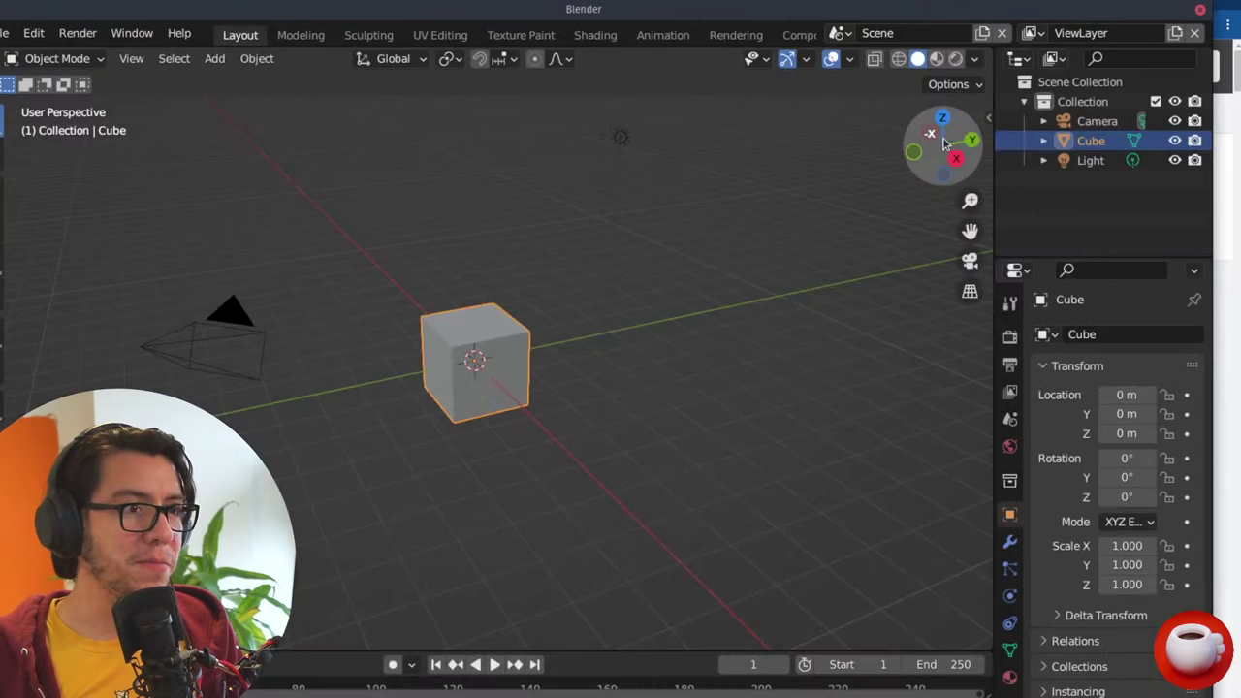
{"action": "right_click", "coordinate": [1067, 137]}
{"action": "mouse_move", "coordinate": [1006, 365]}
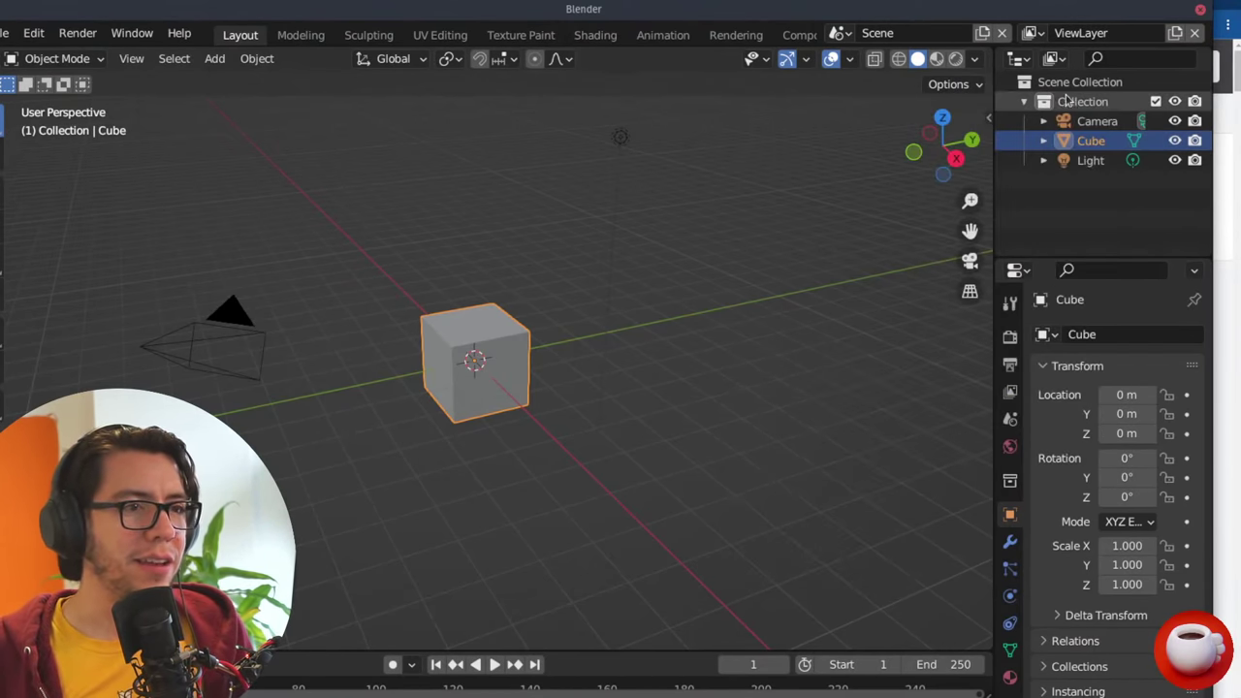
{"action": "right_click", "coordinate": [1066, 120]}
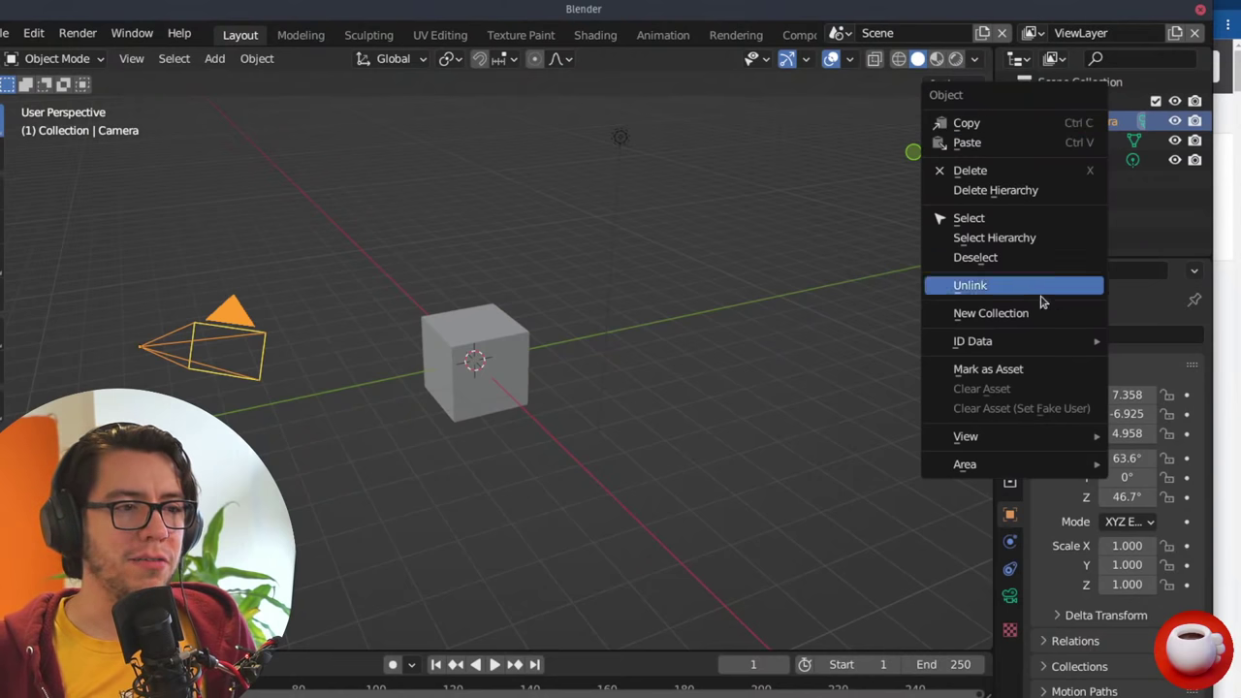
{"action": "mouse_move", "coordinate": [1029, 344]}
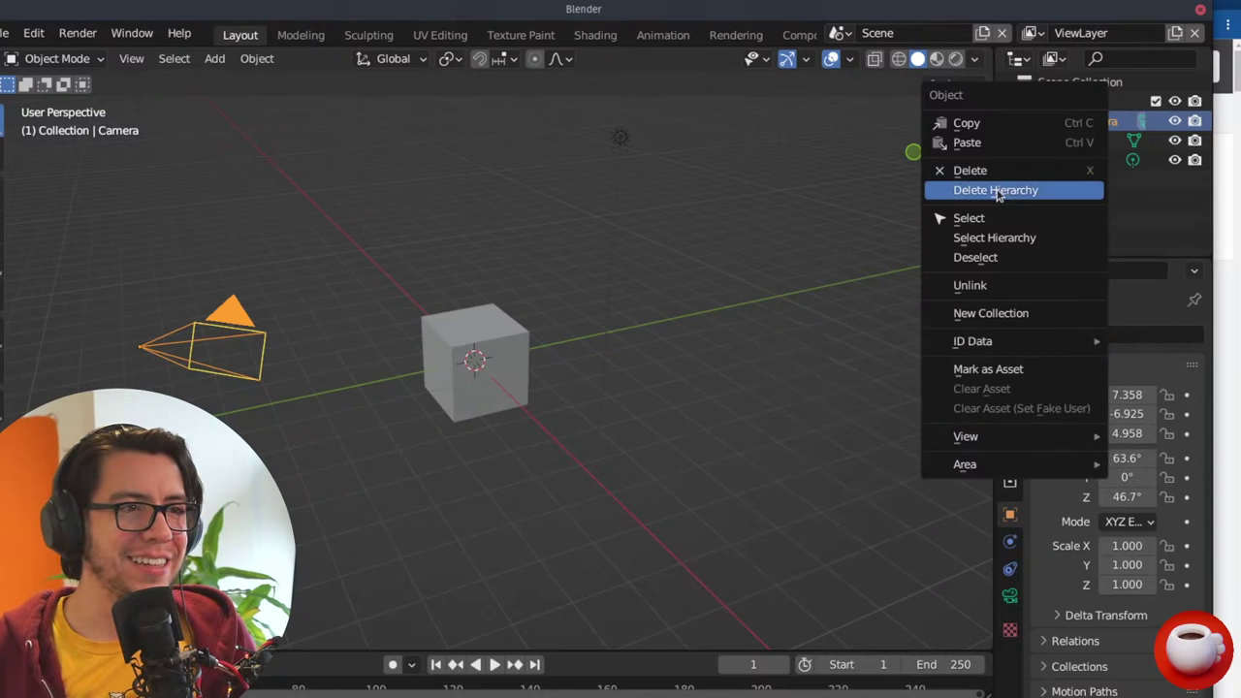
{"action": "mouse_move", "coordinate": [989, 349]}
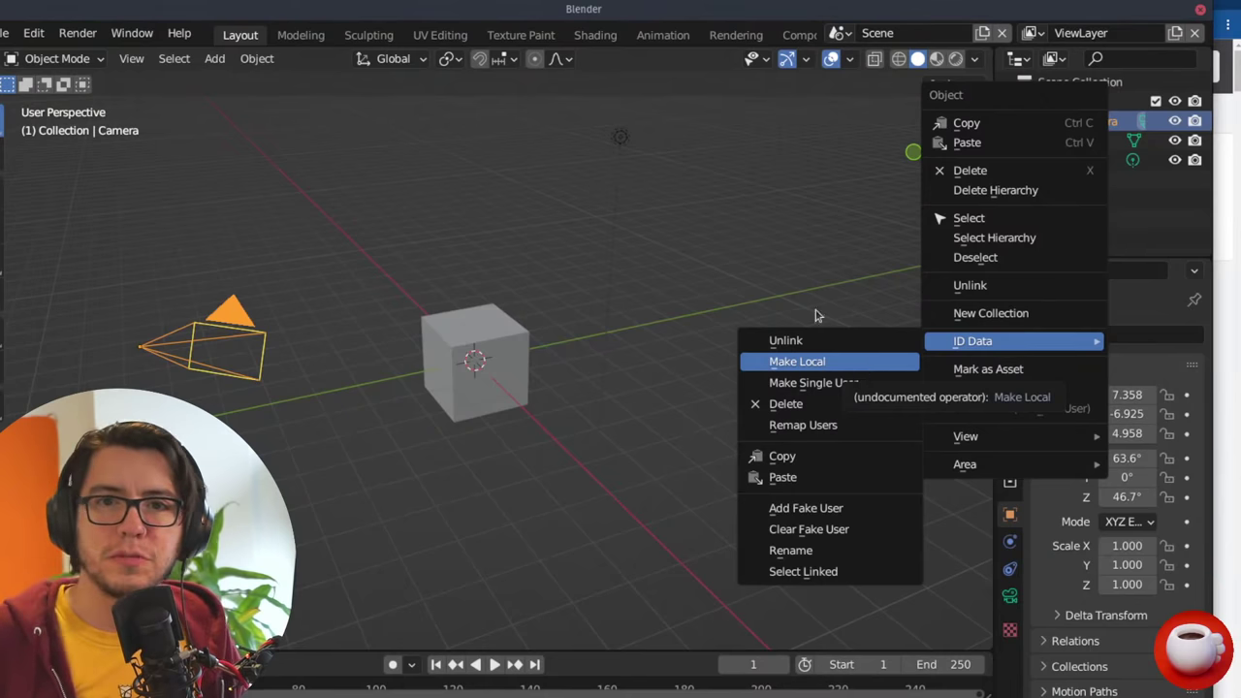
{"action": "left_click", "coordinate": [491, 222]}
- Review the Google Docs notes, then open a new browser tab
{"action": "key", "text": "alt+Tab"}
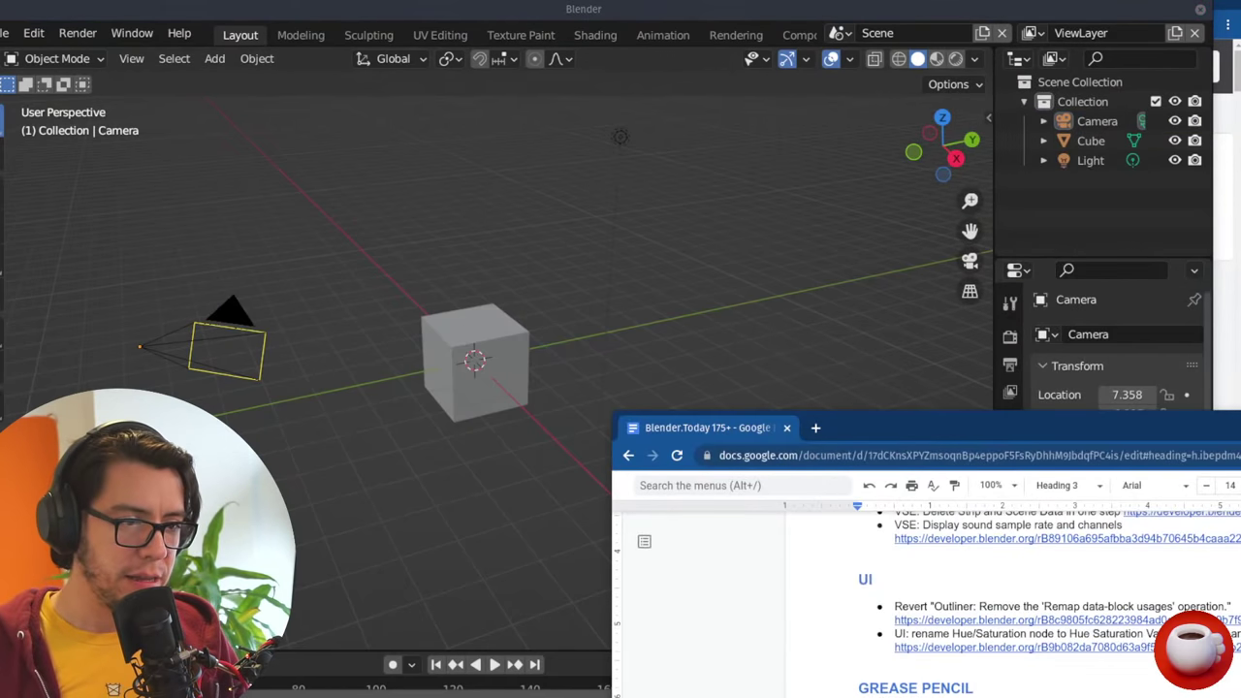
{"action": "scroll", "coordinate": [970, 582], "scroll_direction": "down", "scroll_amount": 2}
{"action": "scroll", "coordinate": [1084, 648], "scroll_direction": "up", "scroll_amount": 2}
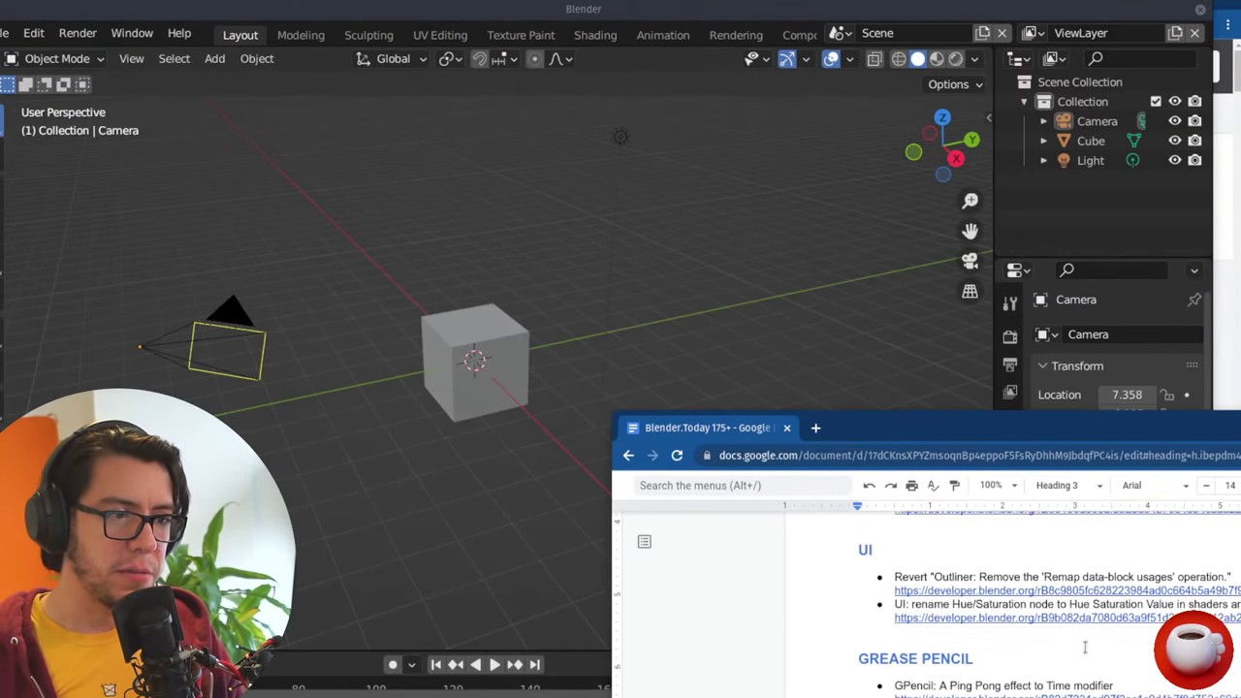
{"action": "left_click", "coordinate": [1063, 647]}
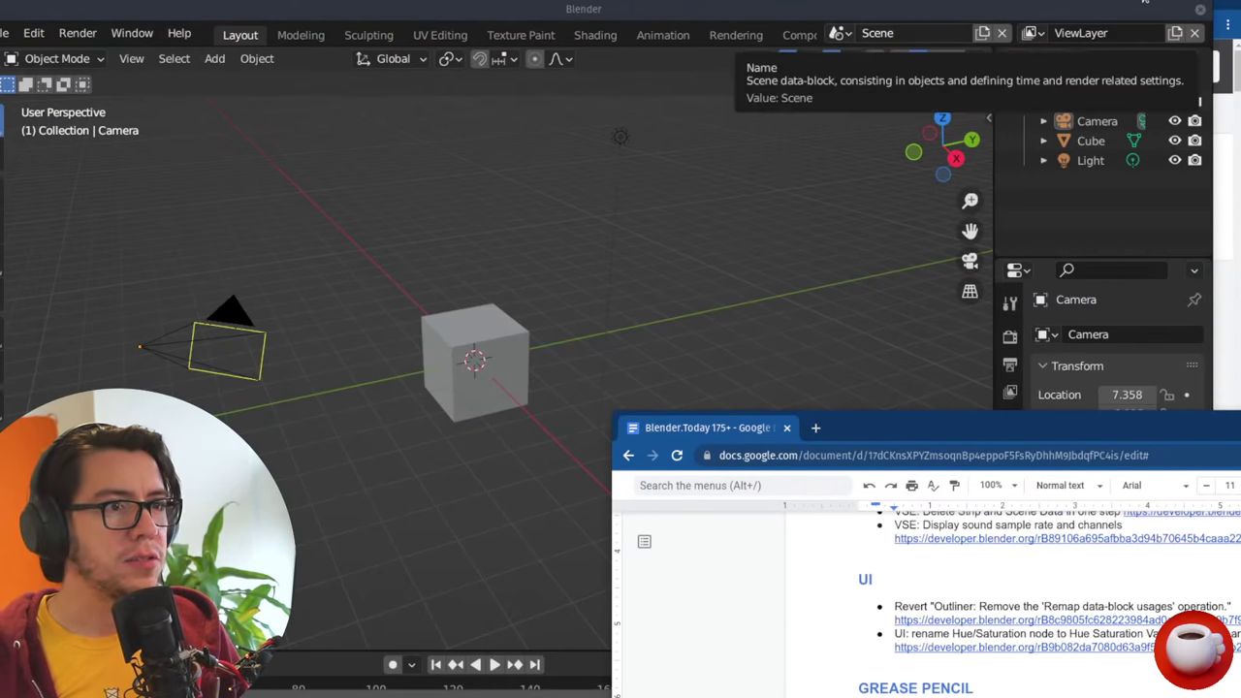
{"action": "key", "text": "alt+Tab"}
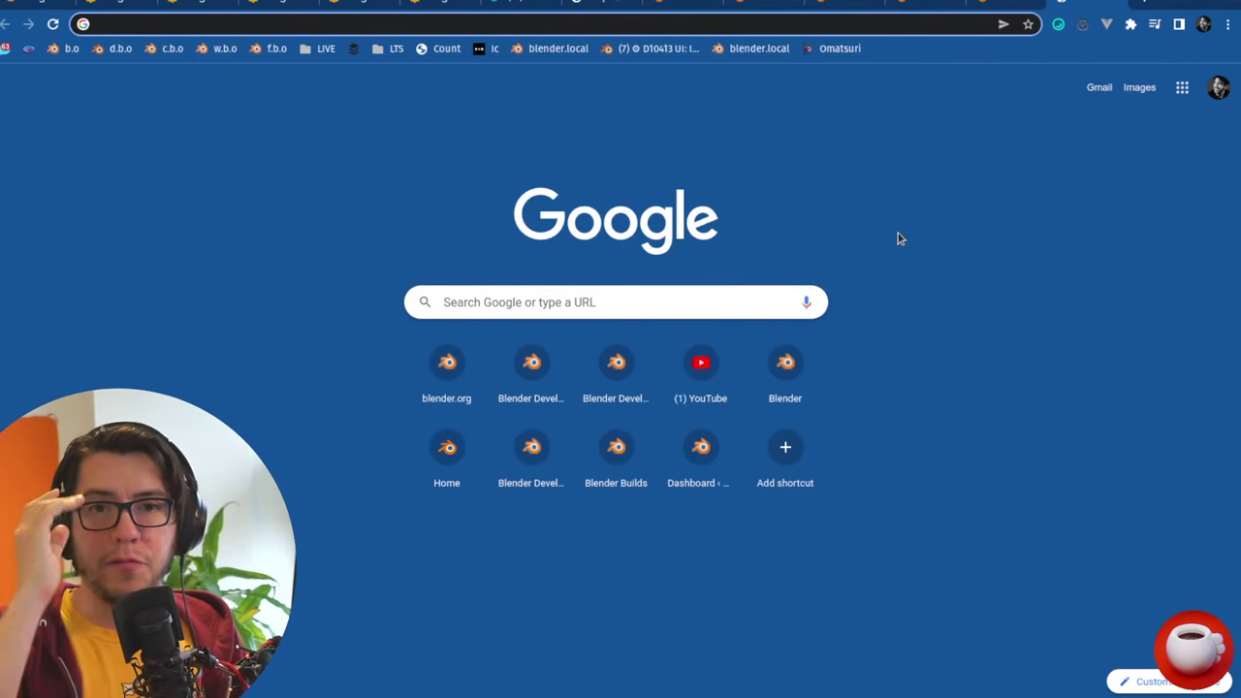
- Load the Hue/Saturation rename commit 9b082da7080d and open its revision D14914
{"action": "type", "text": "https://developer.blender.org/rB9b082da7080d63a9f51d2dd3e6512ab2b027cf19"}
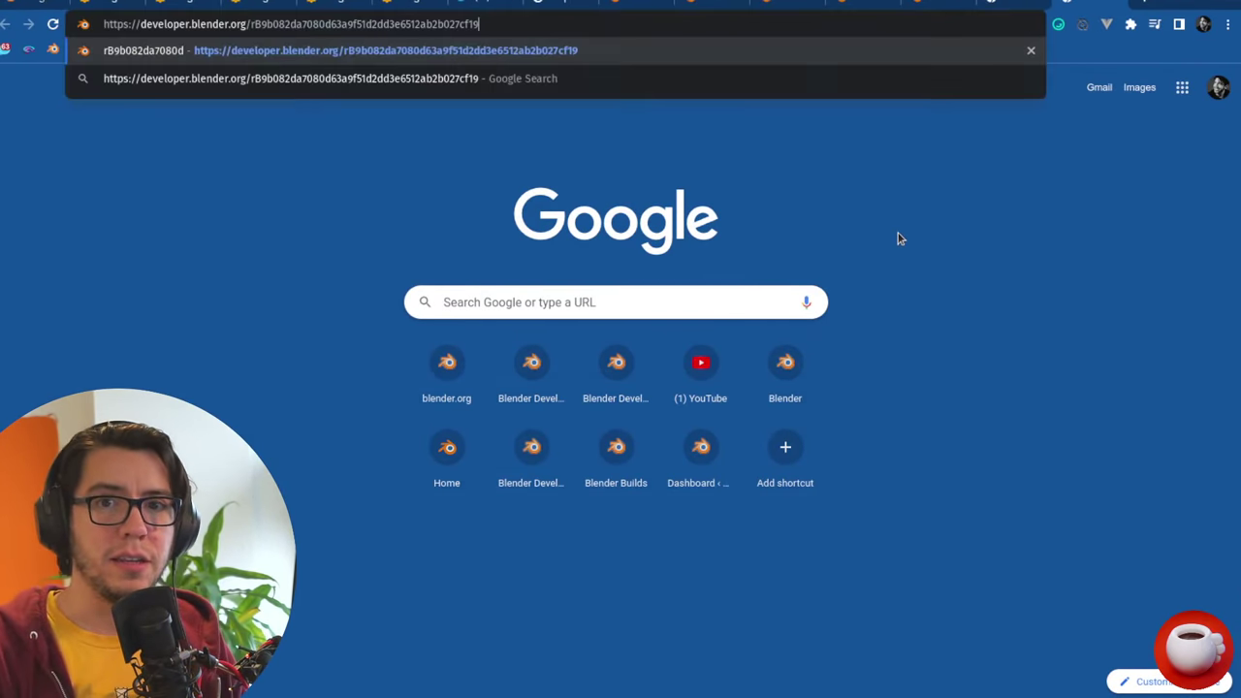
{"action": "key", "text": "Return"}
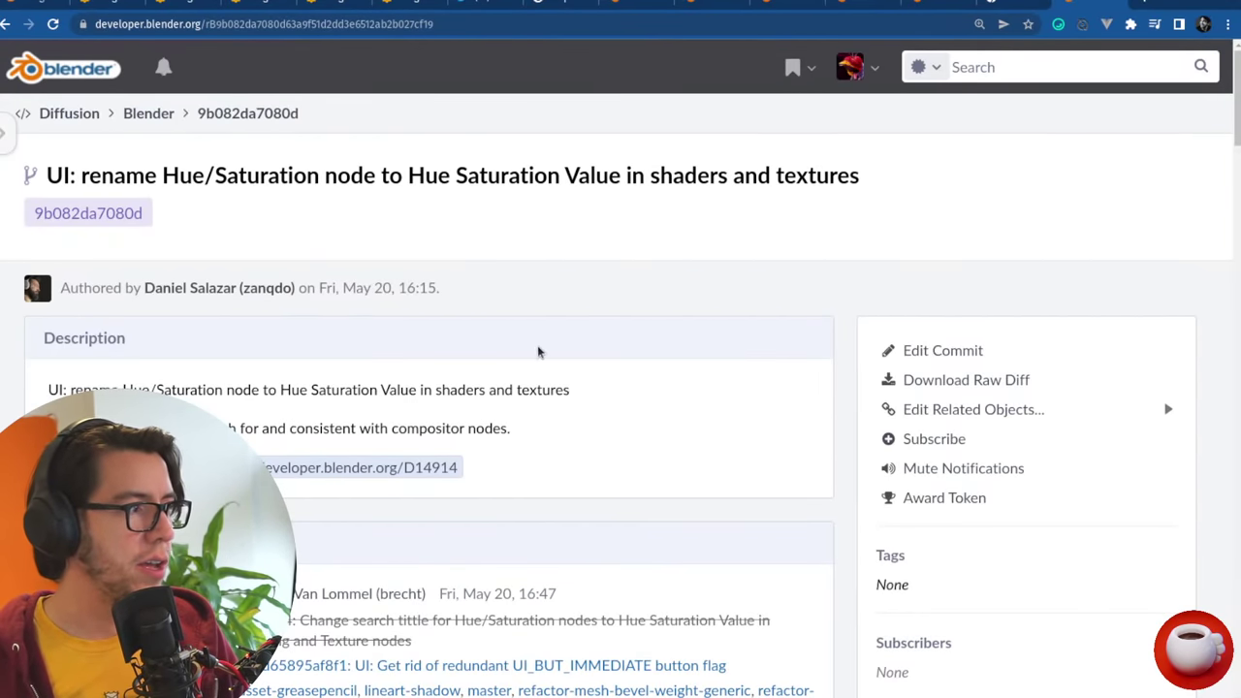
{"action": "scroll", "coordinate": [461, 388], "scroll_direction": "down", "scroll_amount": 1}
{"action": "left_click_drag", "start_coordinate": [570, 350], "coordinate": [150, 351]}
{"action": "left_click", "coordinate": [381, 429]}
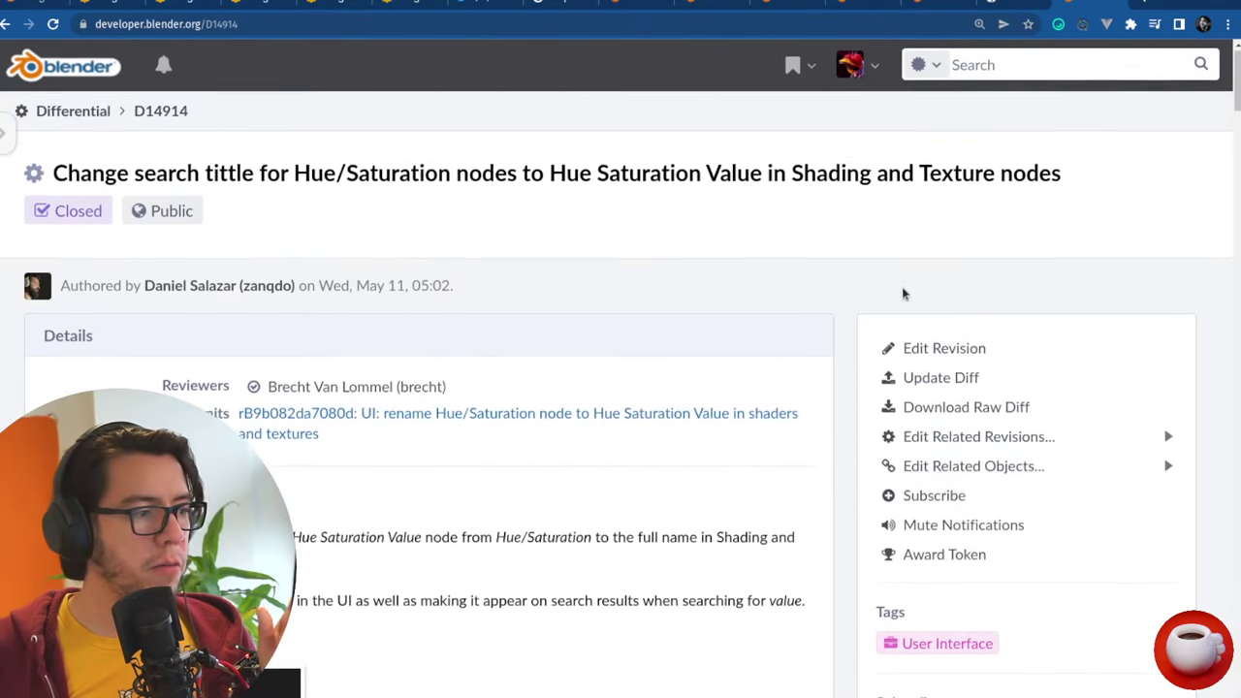
- Scroll through D14914's before-and-after search screenshots and back to the top
{"action": "scroll", "coordinate": [899, 292], "scroll_direction": "down", "scroll_amount": 3}
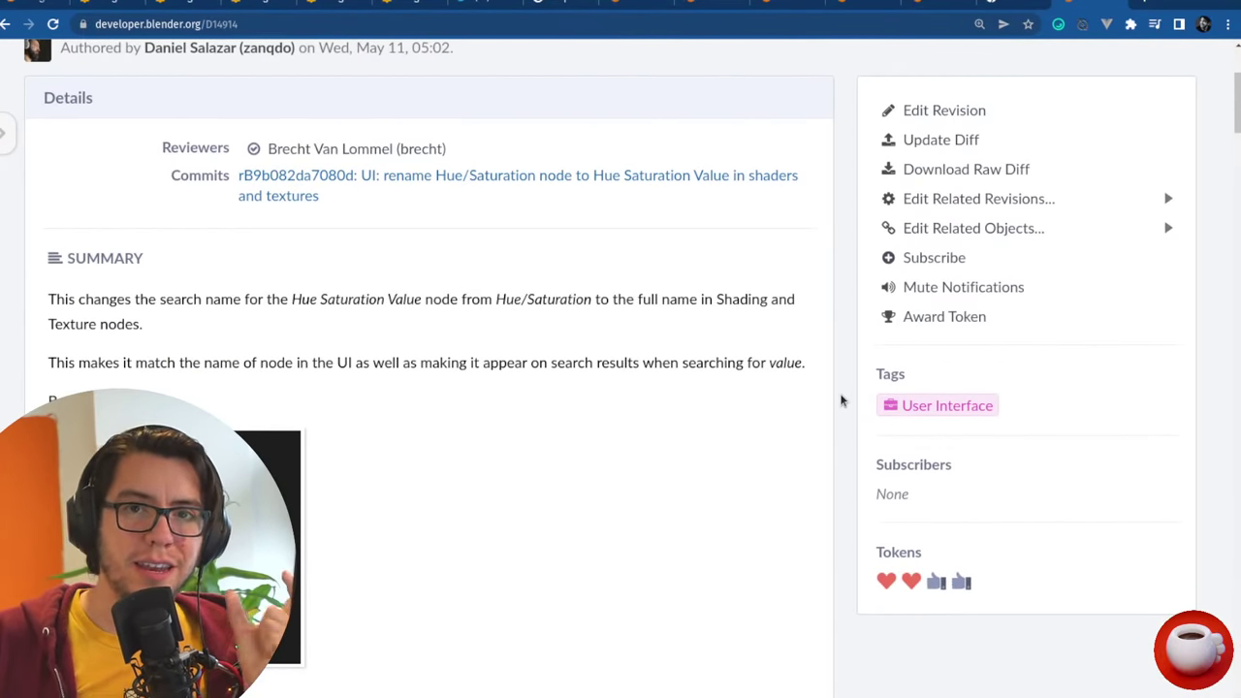
{"action": "scroll", "coordinate": [838, 399], "scroll_direction": "down", "scroll_amount": 5}
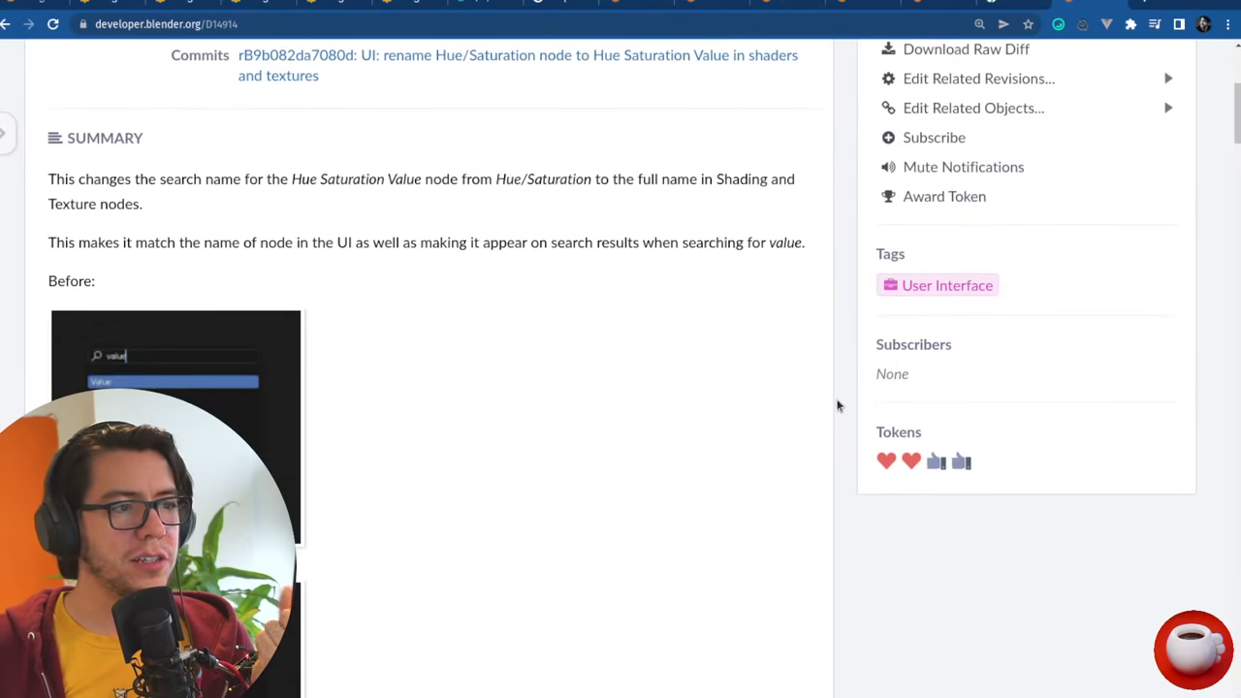
{"action": "scroll", "coordinate": [834, 408], "scroll_direction": "down", "scroll_amount": 5}
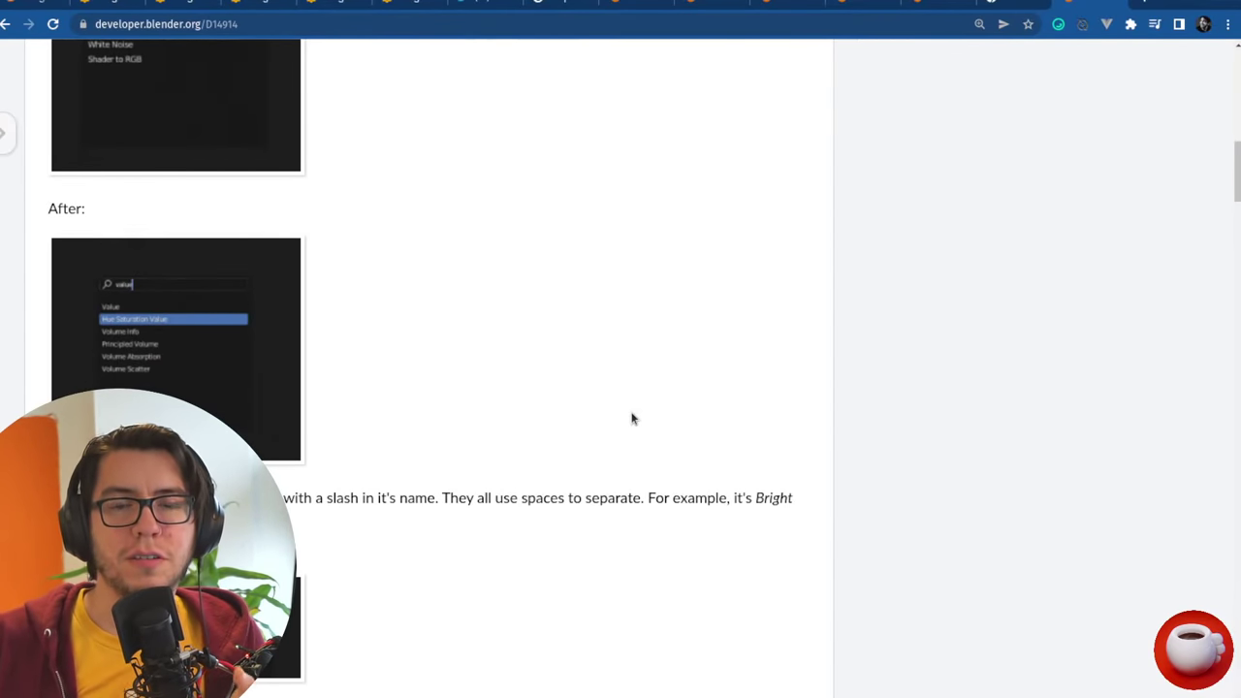
{"action": "scroll", "coordinate": [289, 330], "scroll_direction": "up", "scroll_amount": 3}
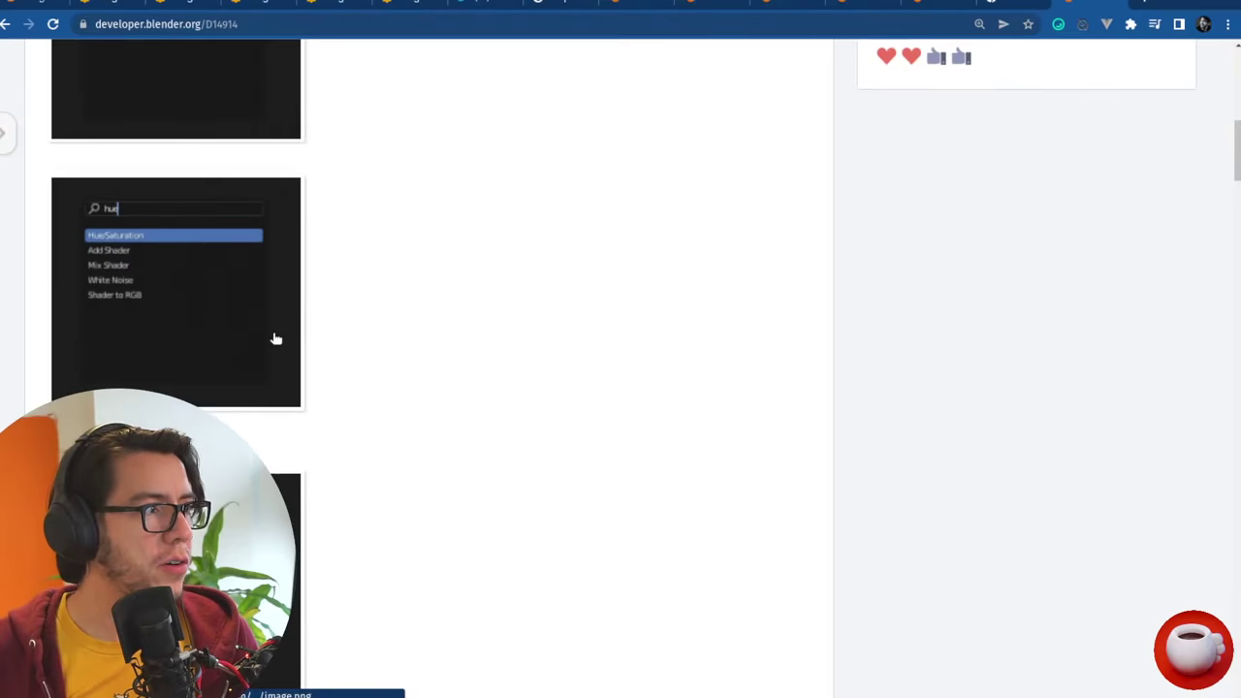
{"action": "scroll", "coordinate": [276, 338], "scroll_direction": "up", "scroll_amount": 2}
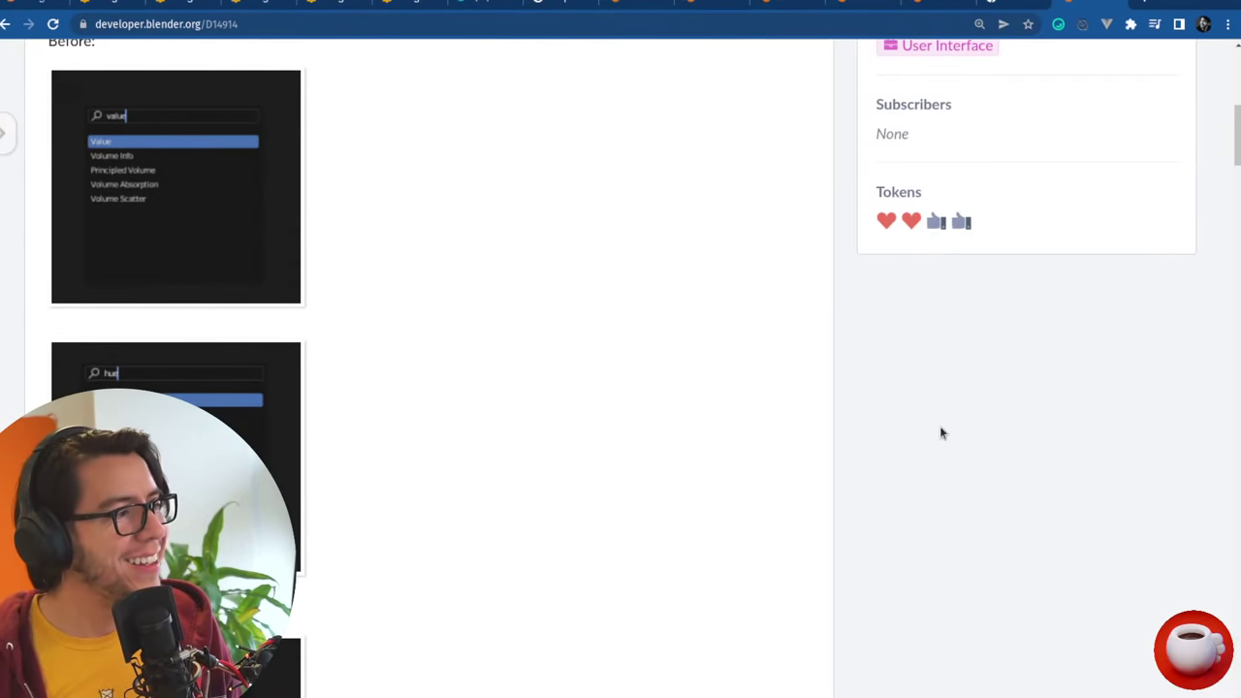
{"action": "scroll", "coordinate": [1075, 443], "scroll_direction": "up", "scroll_amount": 6}
{"action": "scroll", "coordinate": [1180, 164], "scroll_direction": "up", "scroll_amount": 1}
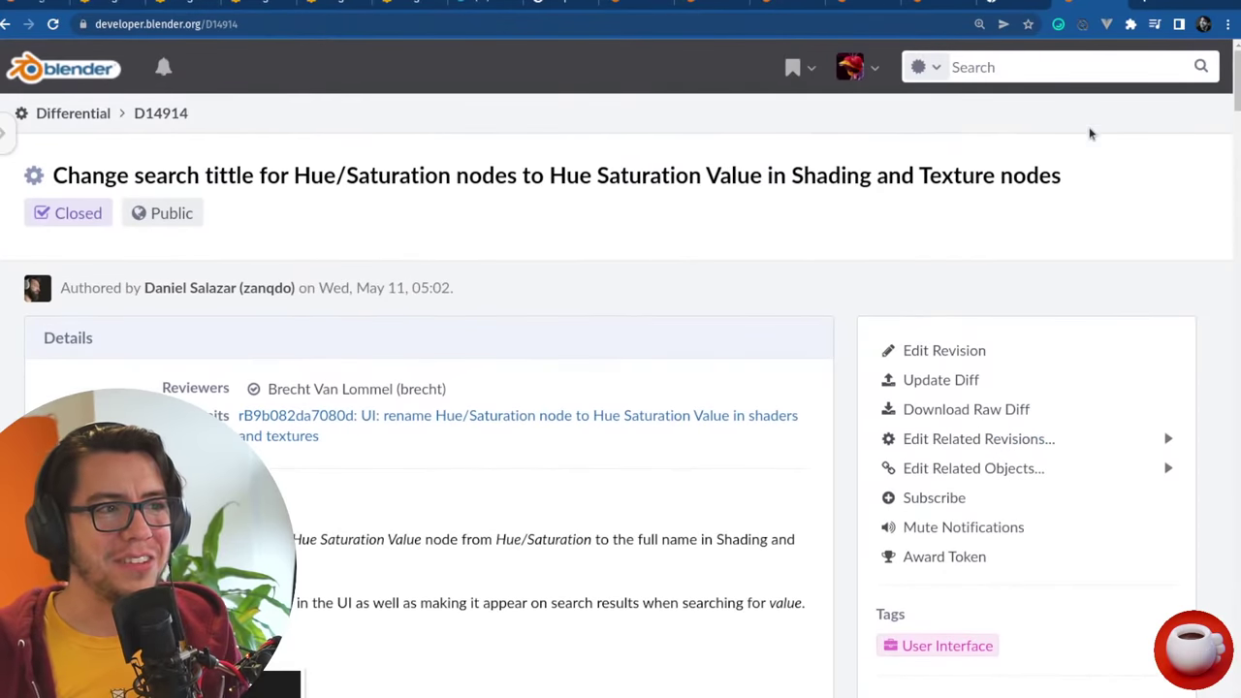
{"action": "left_click", "coordinate": [1055, 72]}
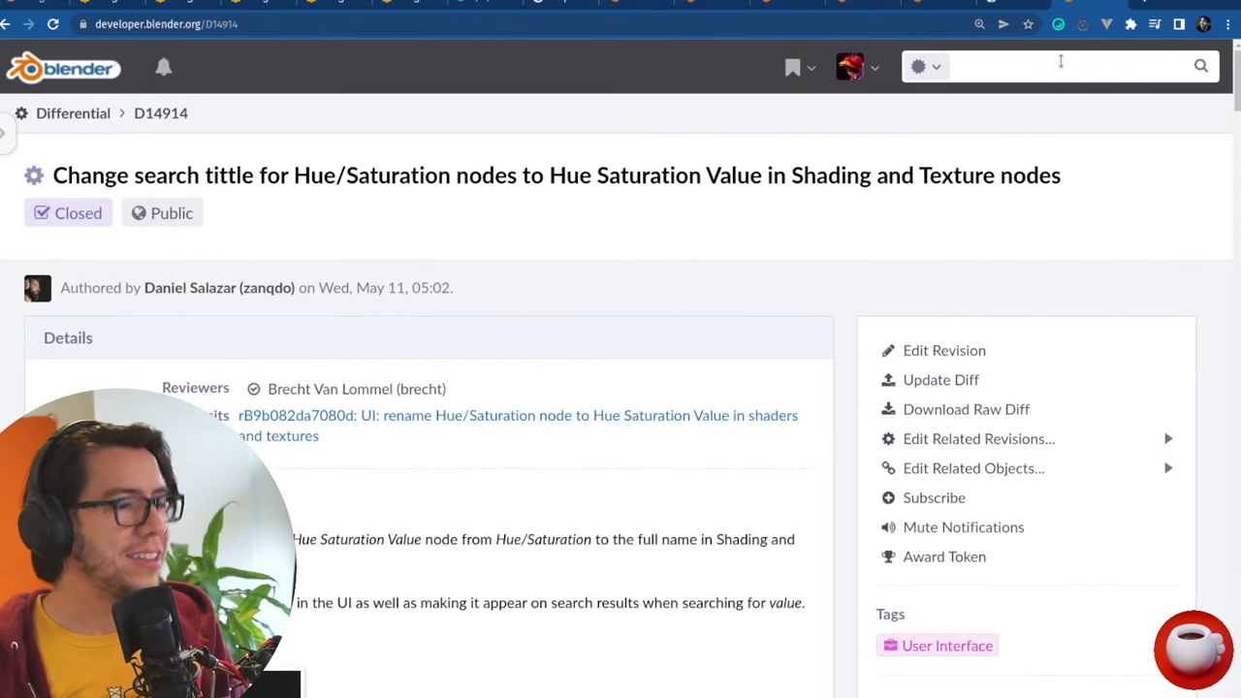
- Search 'blender 4.0', open the BF Blender (4.0) milestone, then view task T96219's patch list
{"action": "type", "text": "blender 4."}
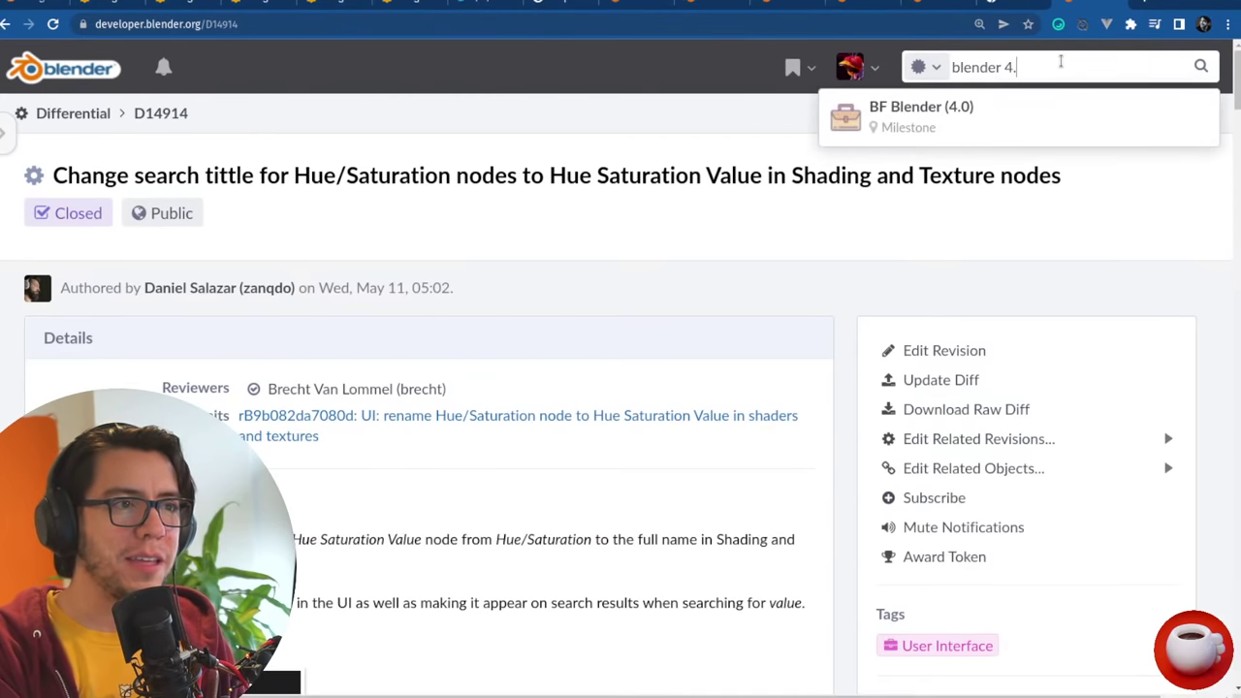
{"action": "type", "text": "0"}
{"action": "left_click", "coordinate": [1005, 115]}
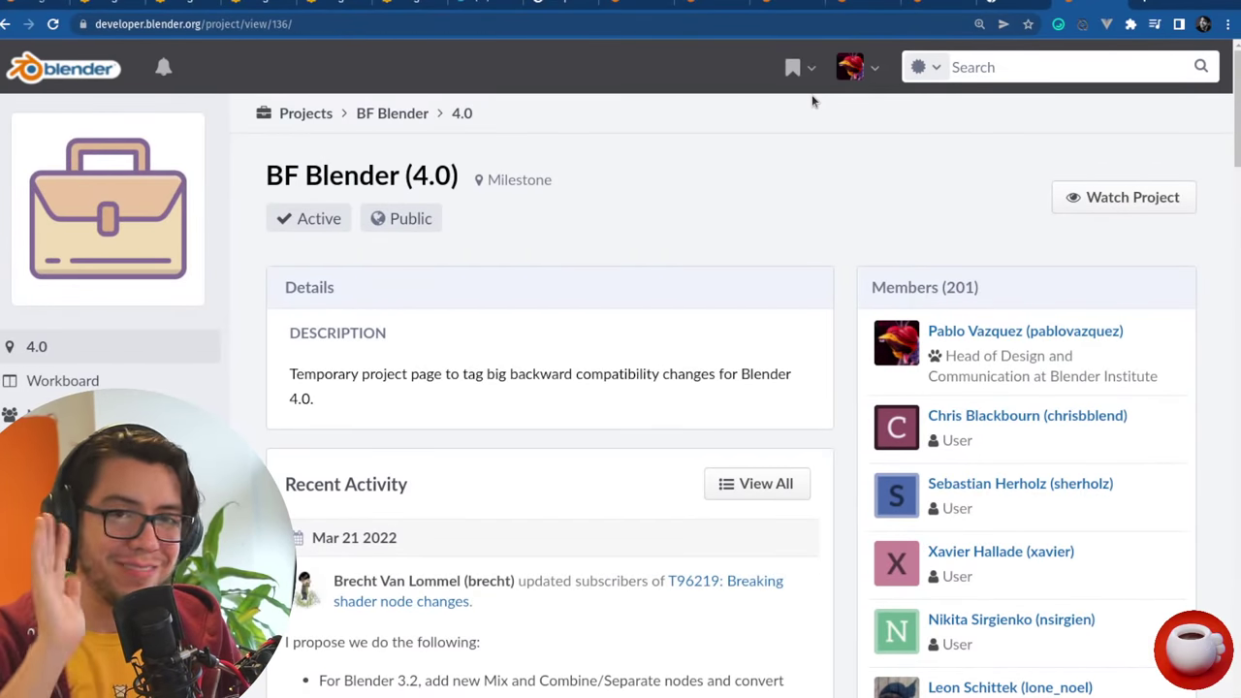
{"action": "scroll", "coordinate": [576, 280], "scroll_direction": "down", "scroll_amount": 1}
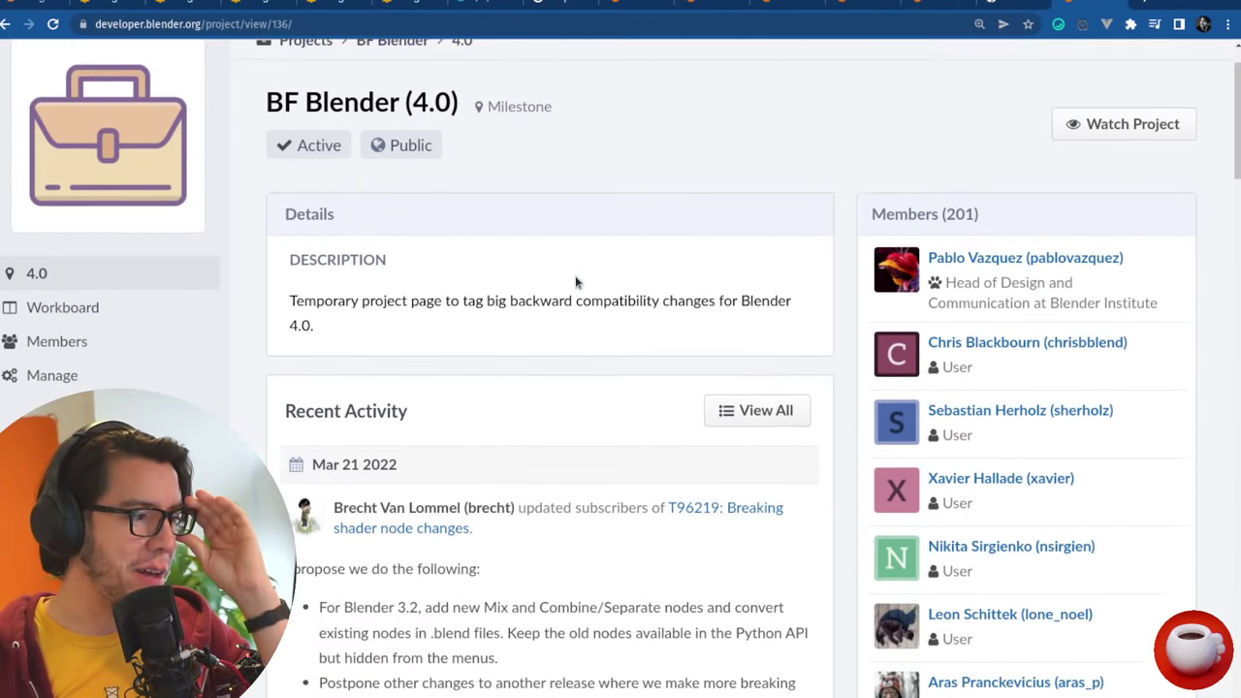
{"action": "left_click", "coordinate": [759, 505]}
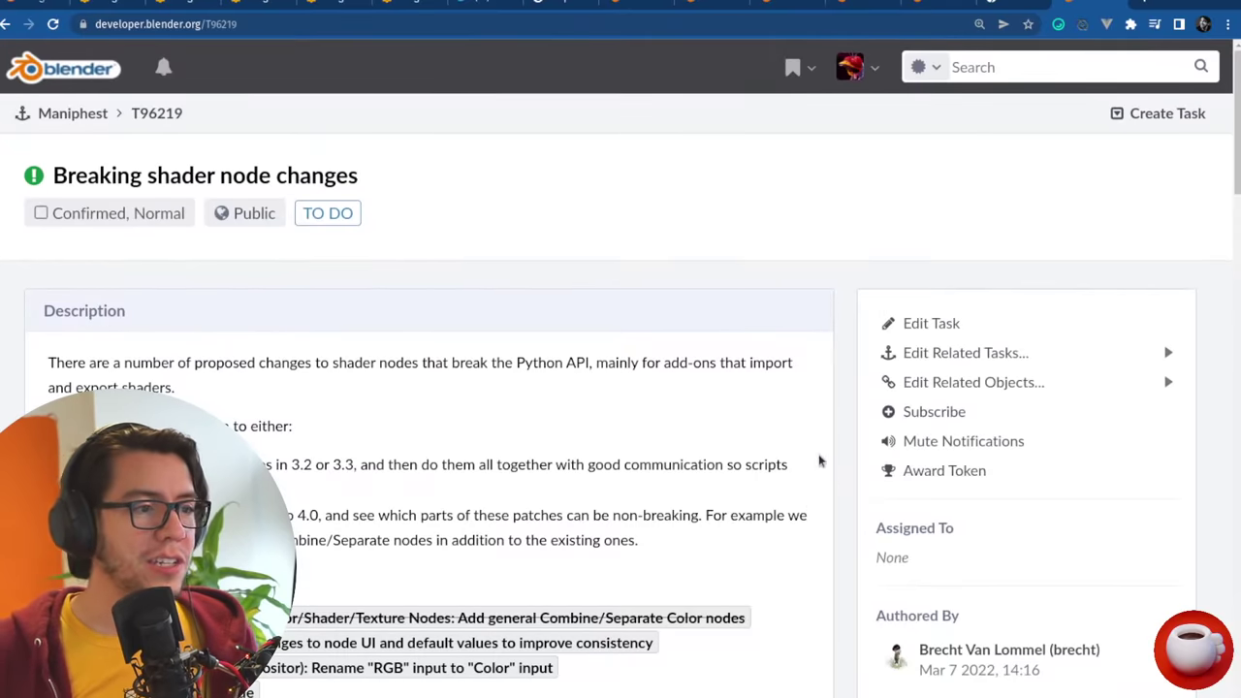
{"action": "scroll", "coordinate": [841, 418], "scroll_direction": "down", "scroll_amount": 1}
{"action": "scroll", "coordinate": [842, 418], "scroll_direction": "down", "scroll_amount": 3}
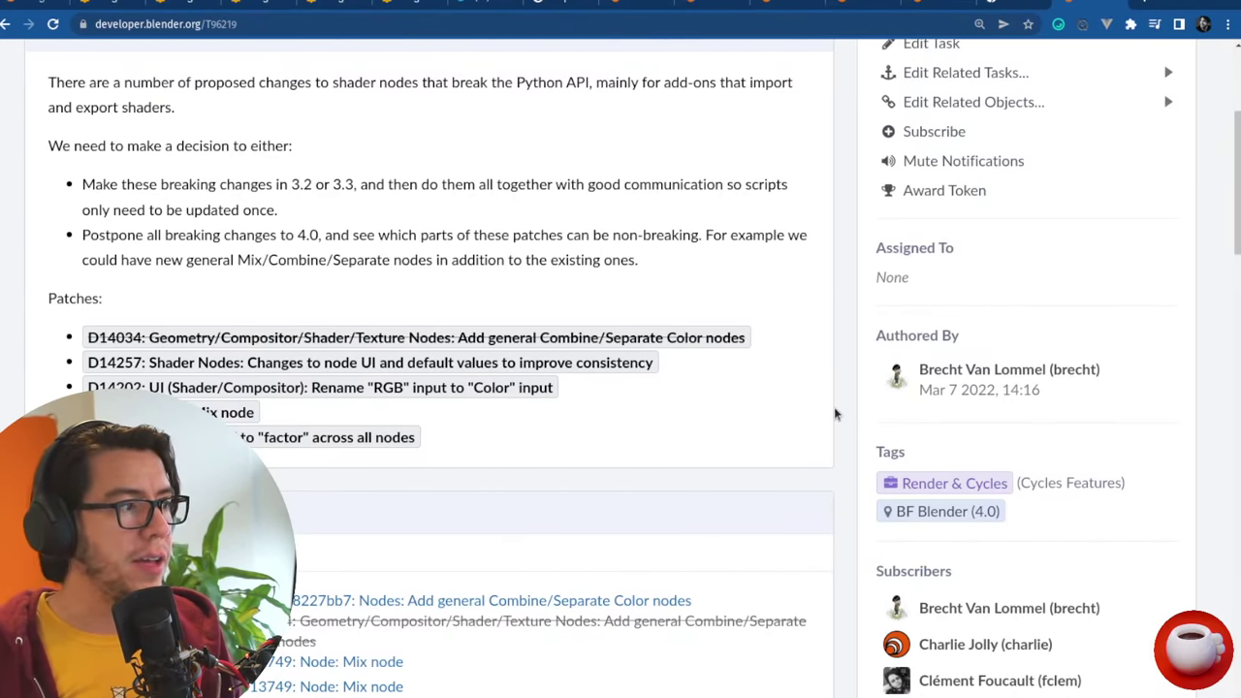
{"action": "scroll", "coordinate": [835, 410], "scroll_direction": "up", "scroll_amount": 2}
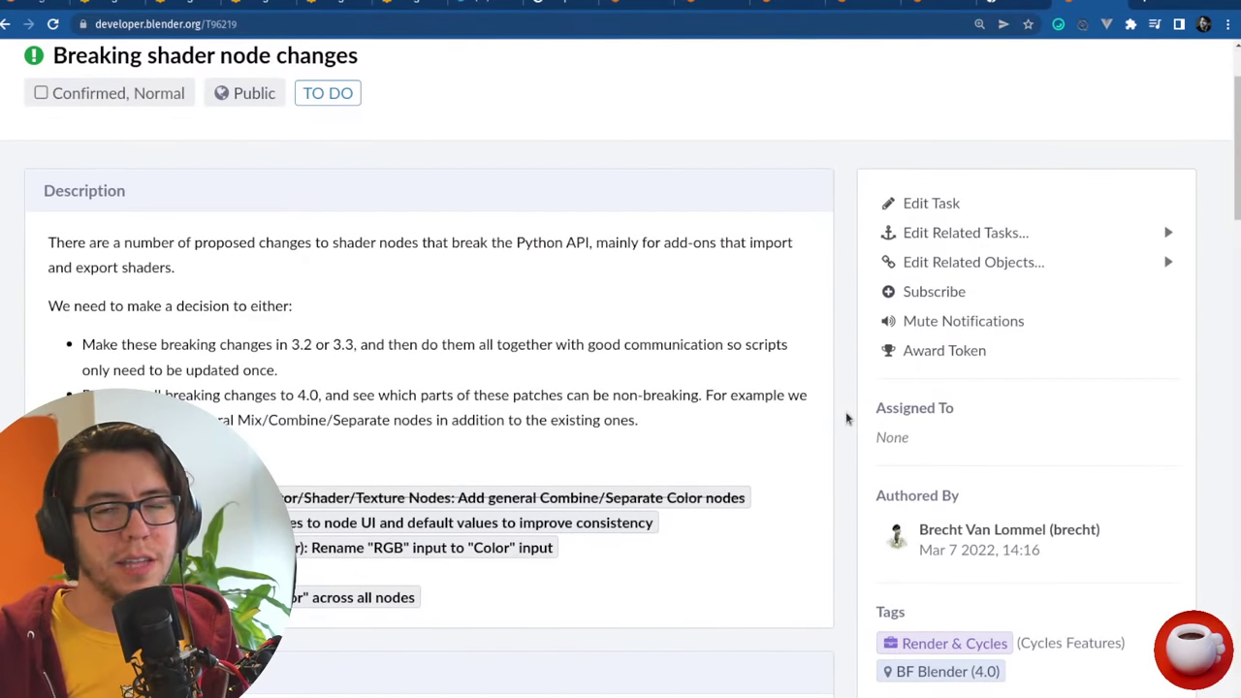
{"action": "scroll", "coordinate": [846, 418], "scroll_direction": "down", "scroll_amount": 3}
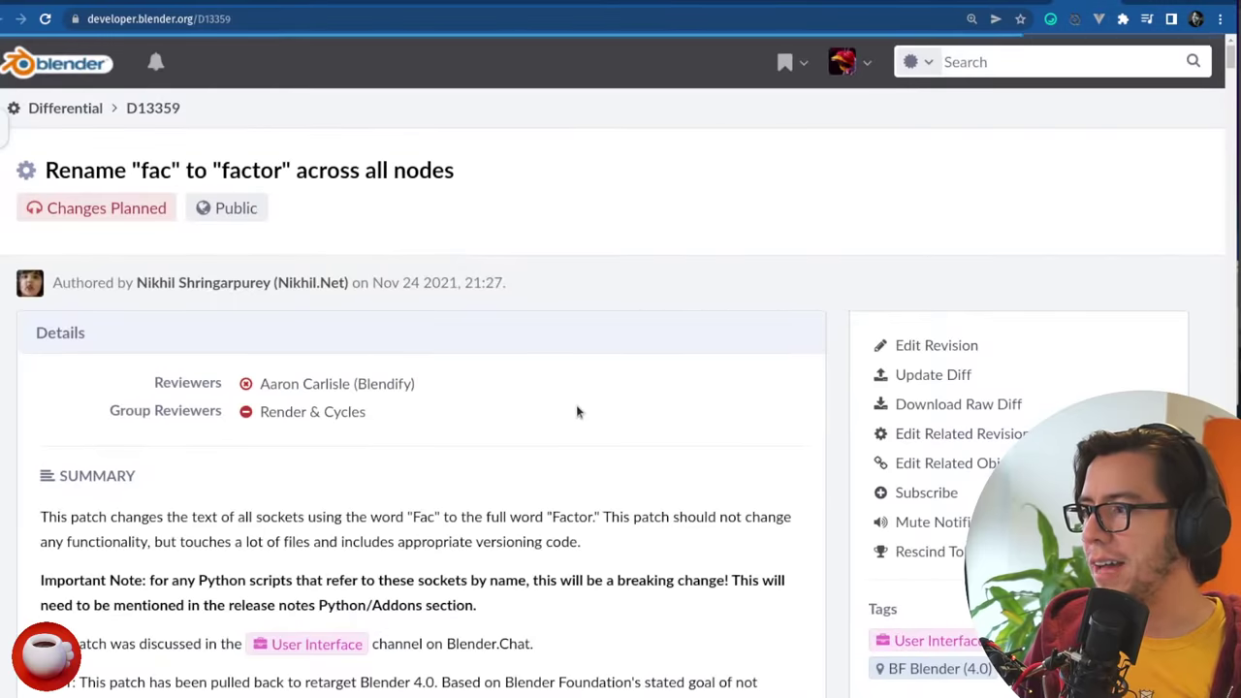
- After glancing at Mix node revision D13749, load GPencil Ping Pong commit 82d7234ed97f
{"action": "scroll", "coordinate": [576, 404], "scroll_direction": "down", "scroll_amount": 5}
{"action": "scroll", "coordinate": [572, 399], "scroll_direction": "down", "scroll_amount": 6}
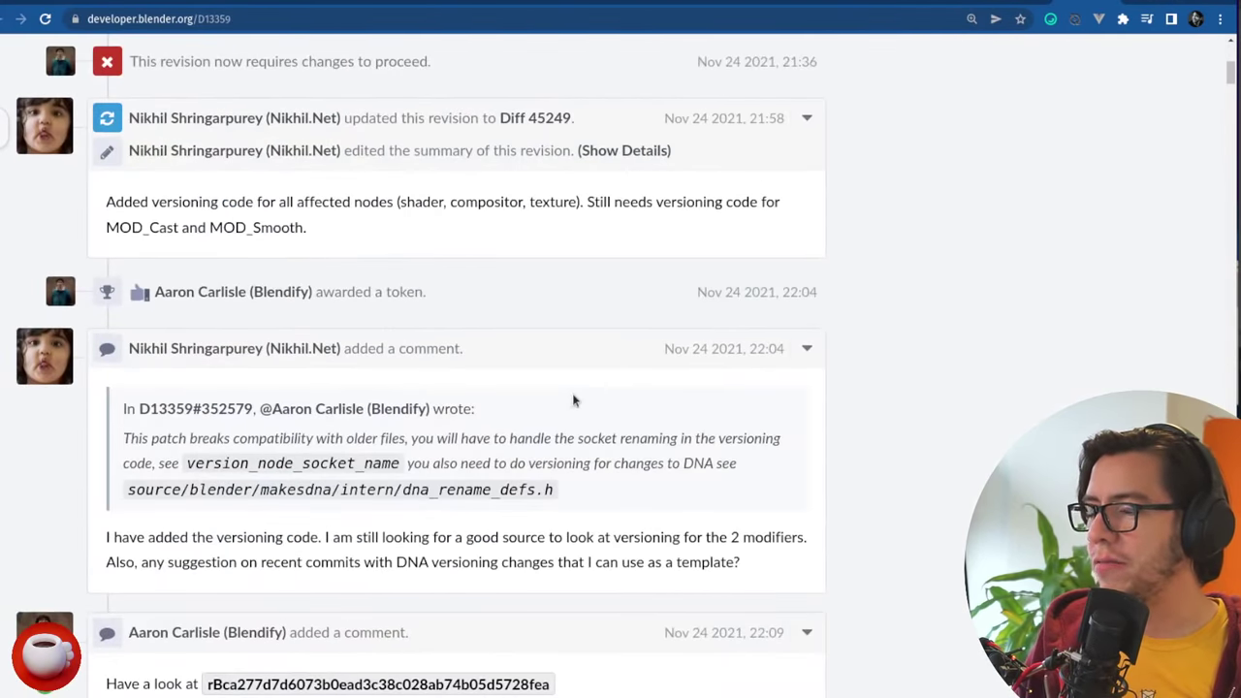
{"action": "left_click", "coordinate": [1013, 3]}
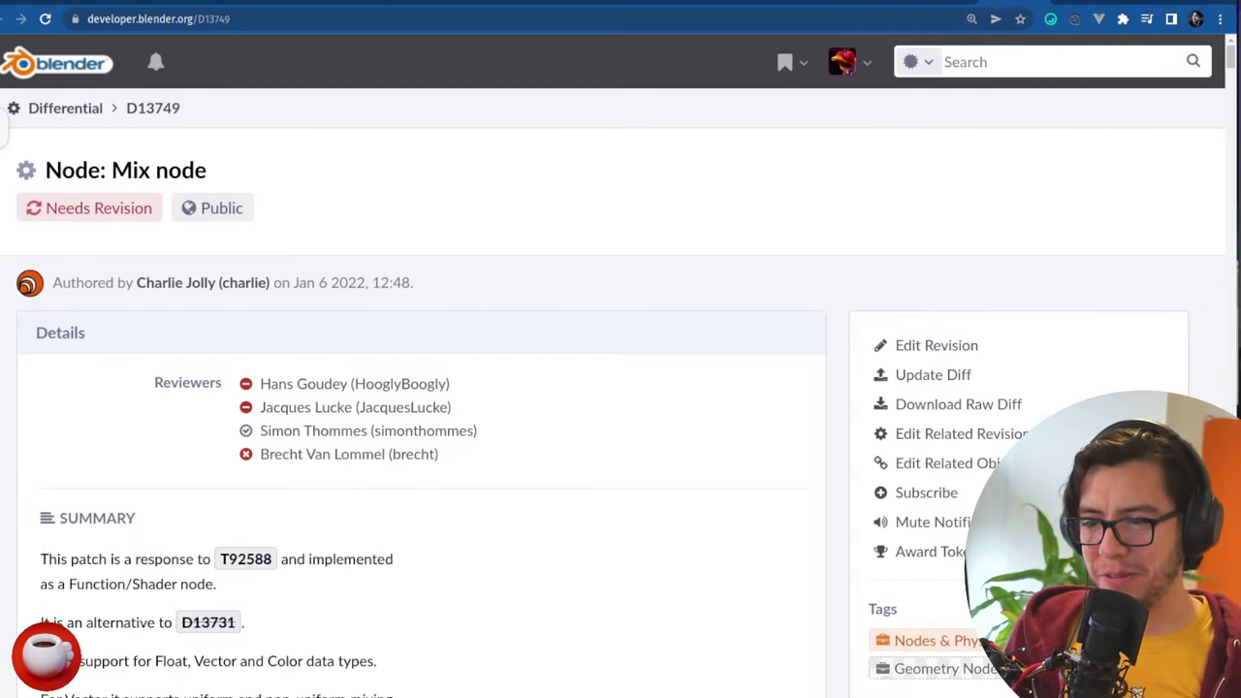
{"action": "key", "text": "alt+Tab"}
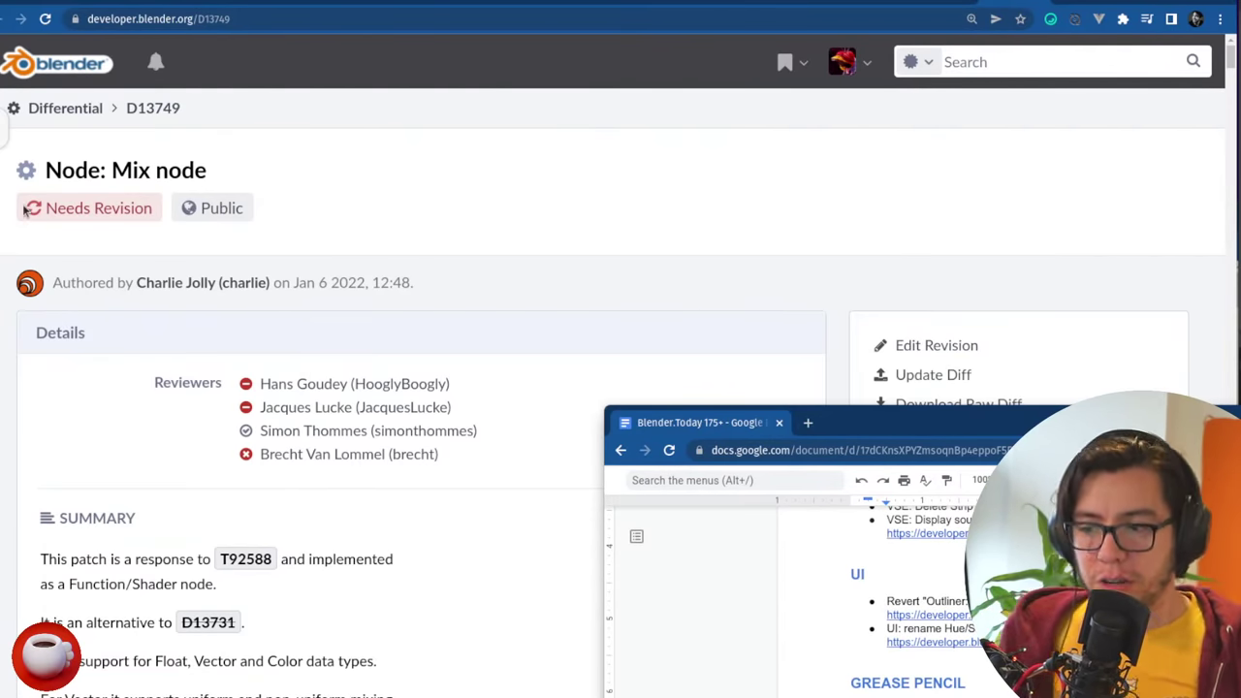
{"action": "left_click", "coordinate": [262, 20]}
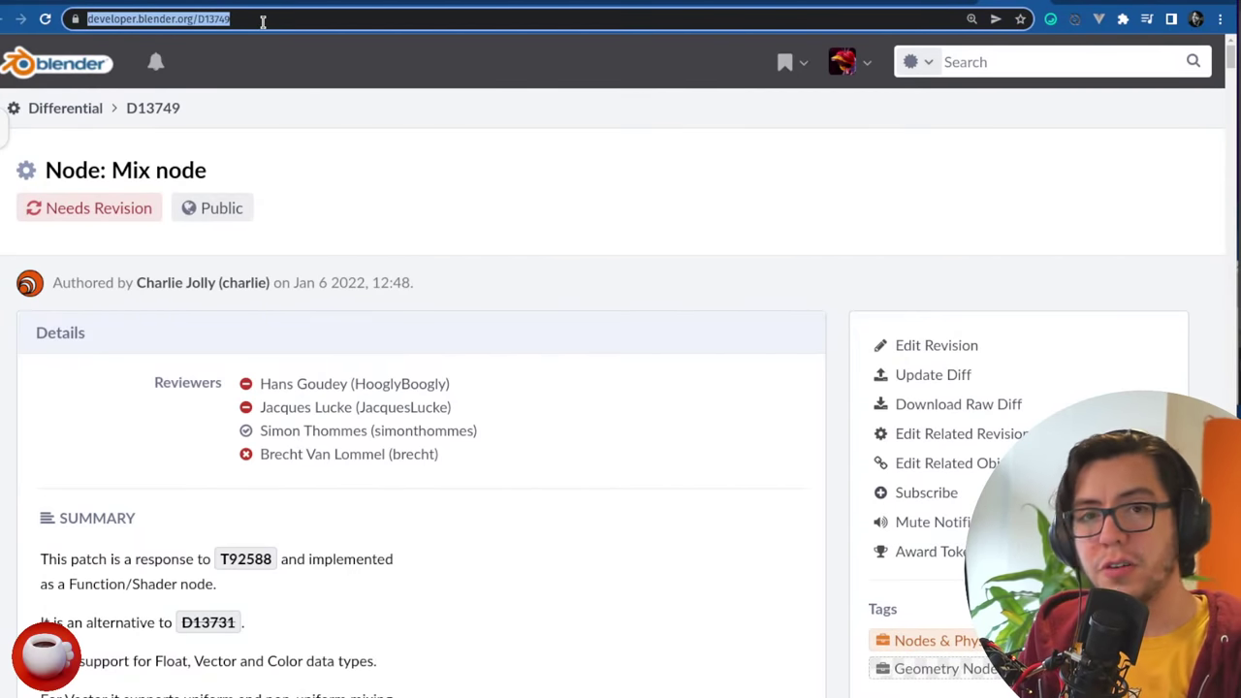
{"action": "type", "text": "https://developer.blender.org/rB82d7234ed97f3ec1c04b7f8d752e69de2101d05"}
{"action": "key", "text": "Return"}
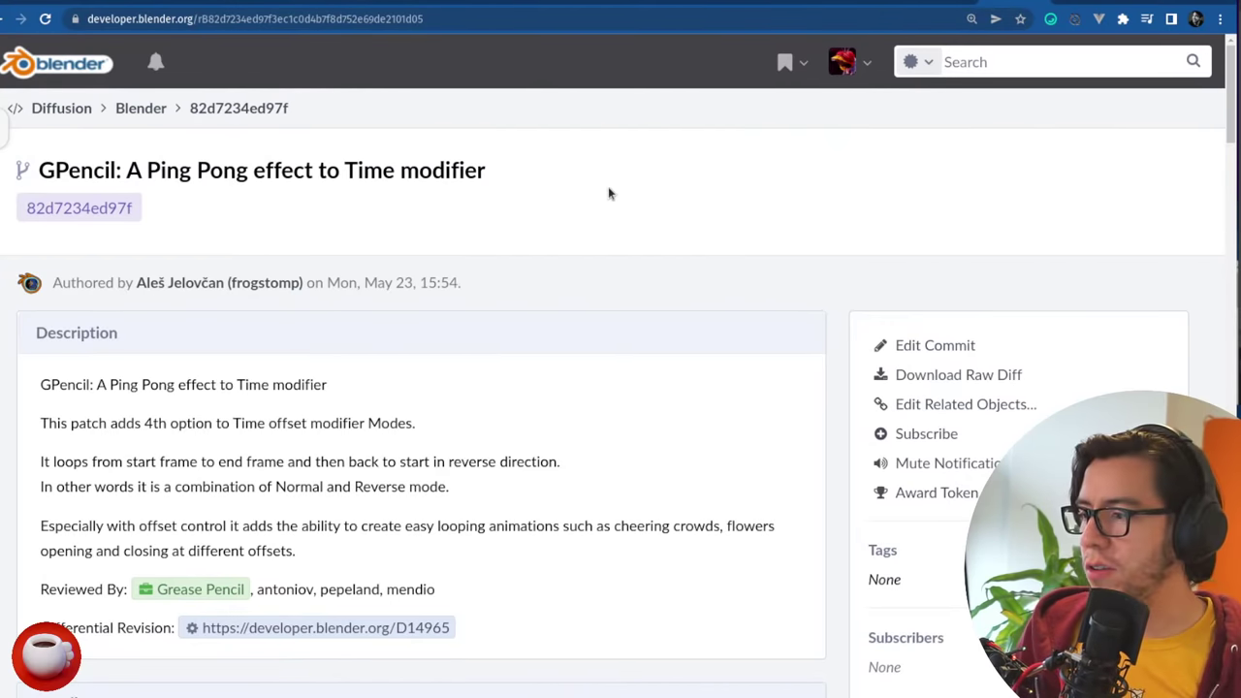
- Watch D14965's Bounce-mode Time Offset demo video in a new tab, then go back
{"action": "scroll", "coordinate": [608, 186], "scroll_direction": "down", "scroll_amount": 1}
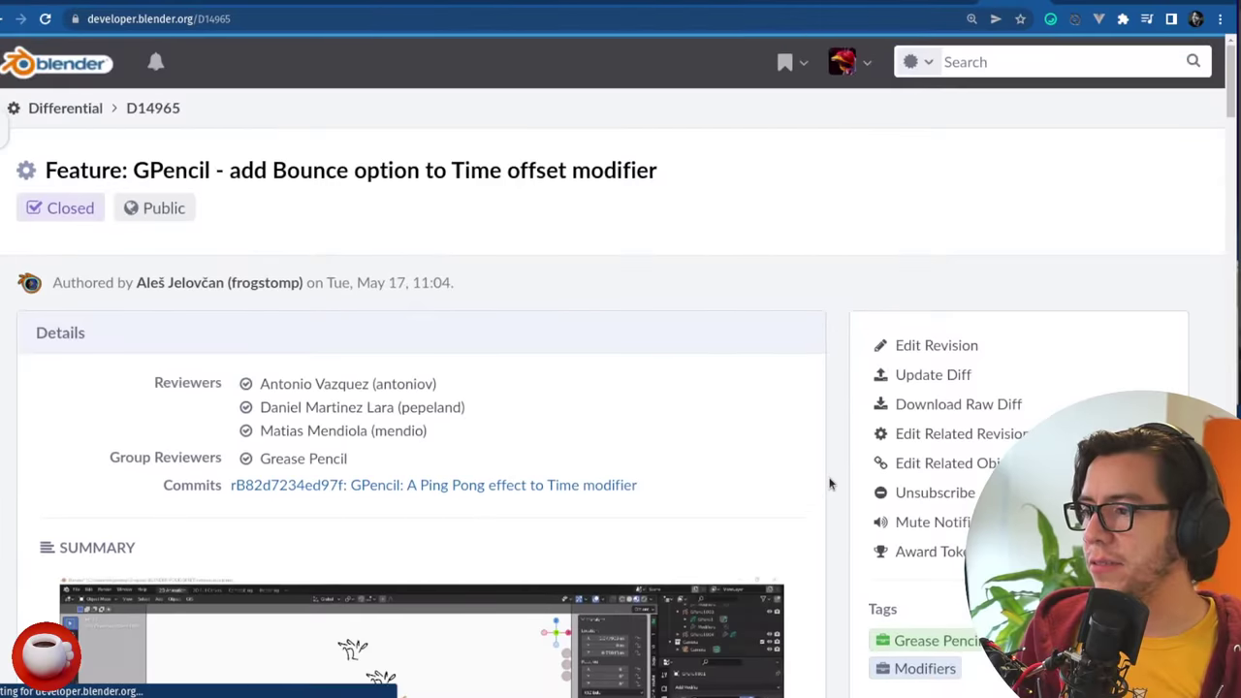
{"action": "scroll", "coordinate": [828, 480], "scroll_direction": "down", "scroll_amount": 3}
{"action": "scroll", "coordinate": [515, 435], "scroll_direction": "down", "scroll_amount": 3}
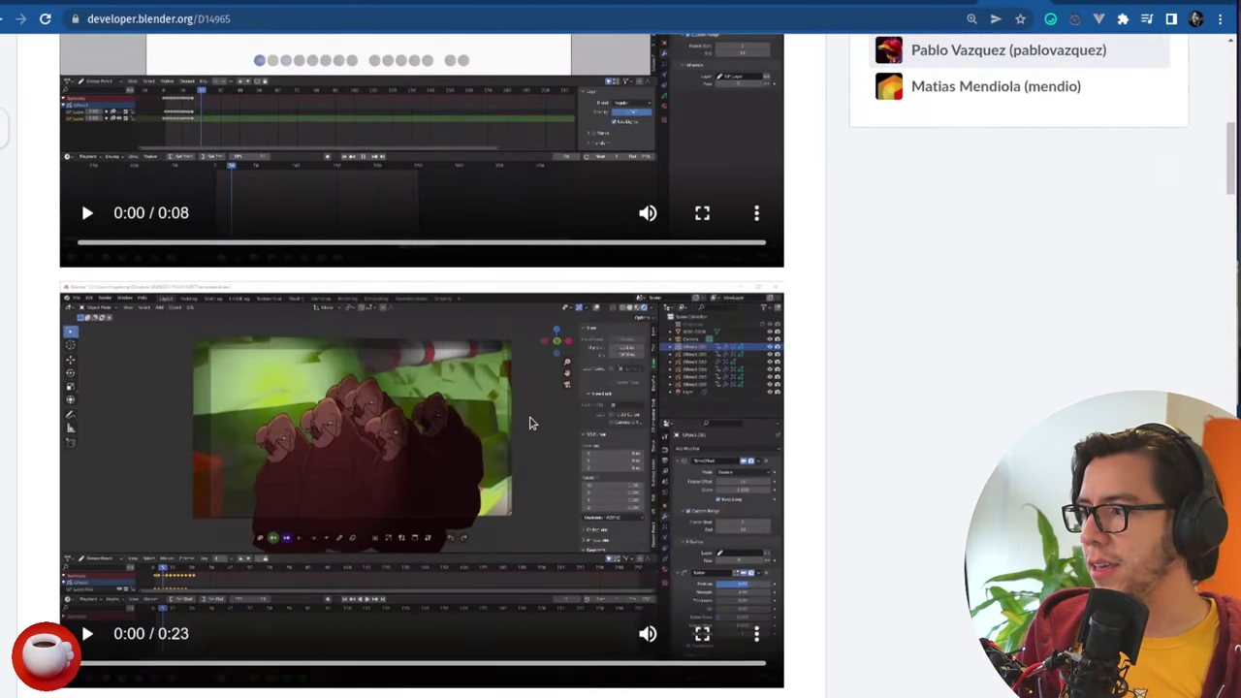
{"action": "scroll", "coordinate": [533, 421], "scroll_direction": "up", "scroll_amount": 2}
{"action": "right_click", "coordinate": [449, 235]}
{"action": "left_click", "coordinate": [528, 290]}
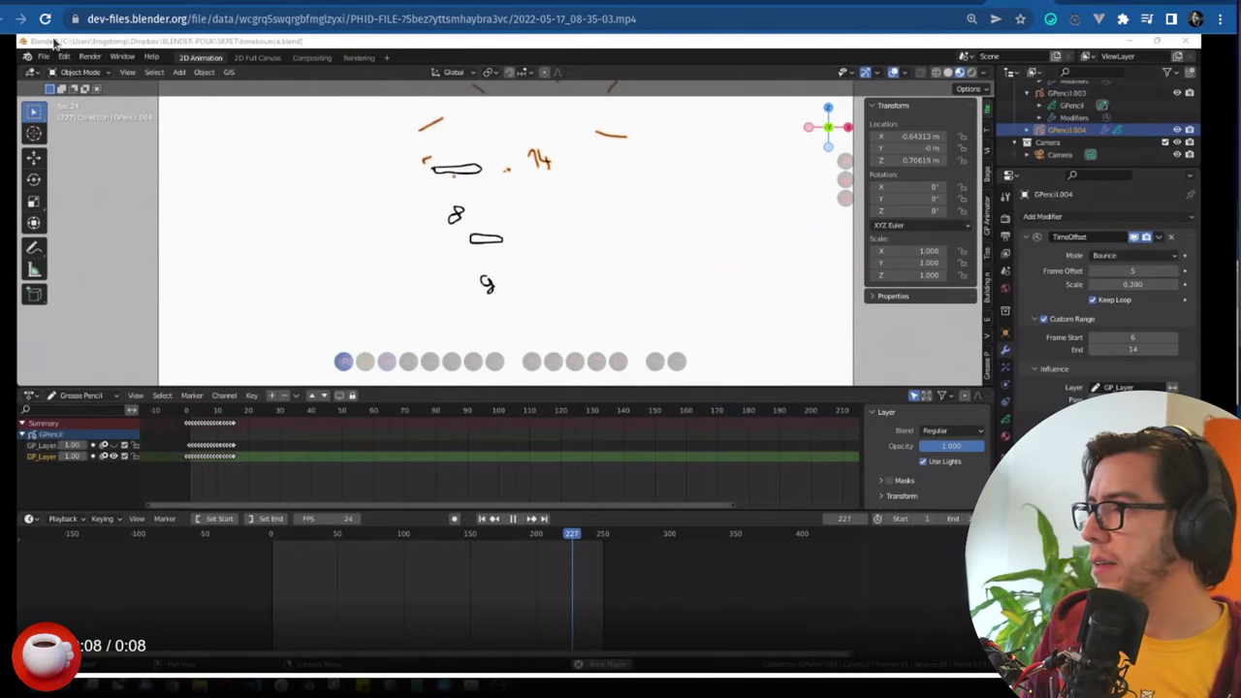
{"action": "left_click", "coordinate": [9, 18]}
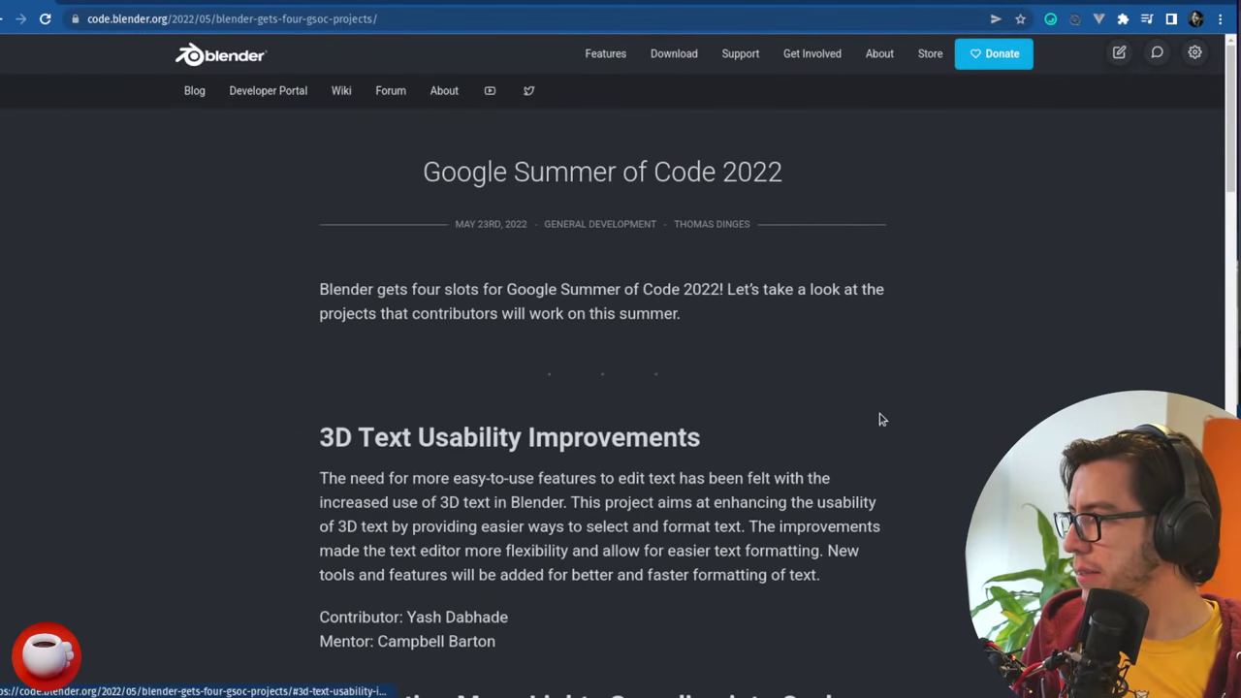
- Cycle between the Google Doc notes and the D13359 and D14965 revision pages
{"action": "key", "text": "alt+Tab"}
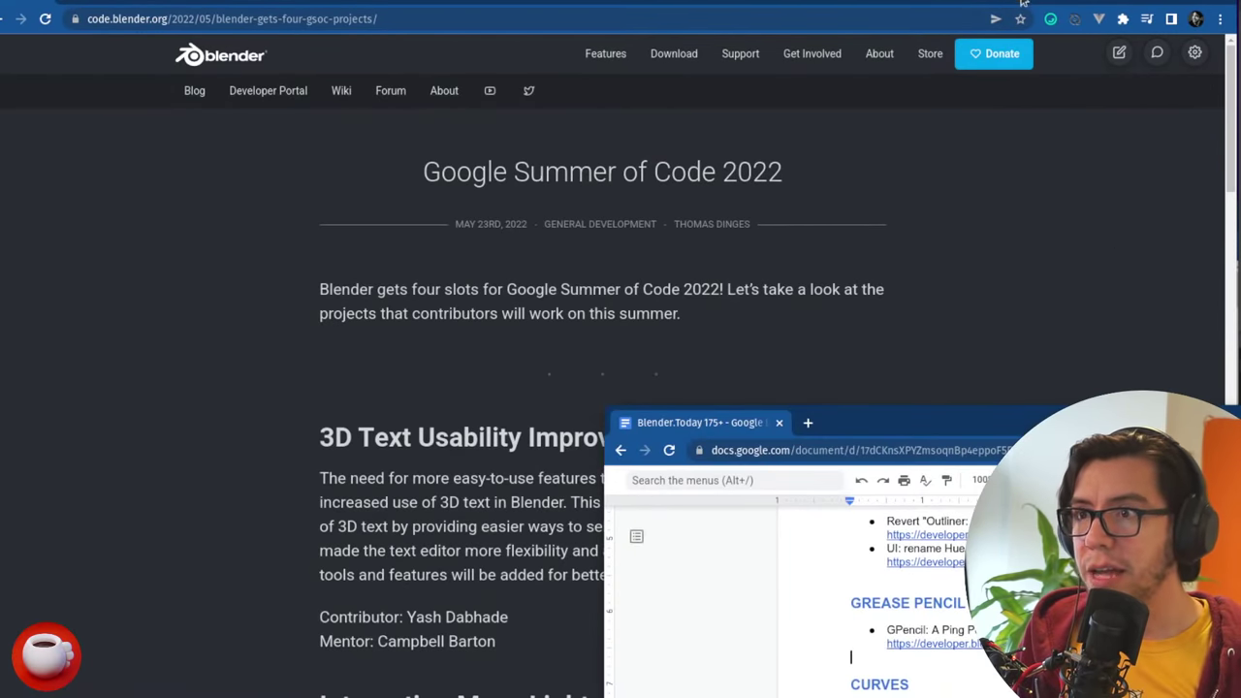
{"action": "left_click", "coordinate": [1023, 3]}
{"action": "scroll", "coordinate": [722, 327], "scroll_direction": "up", "scroll_amount": 15}
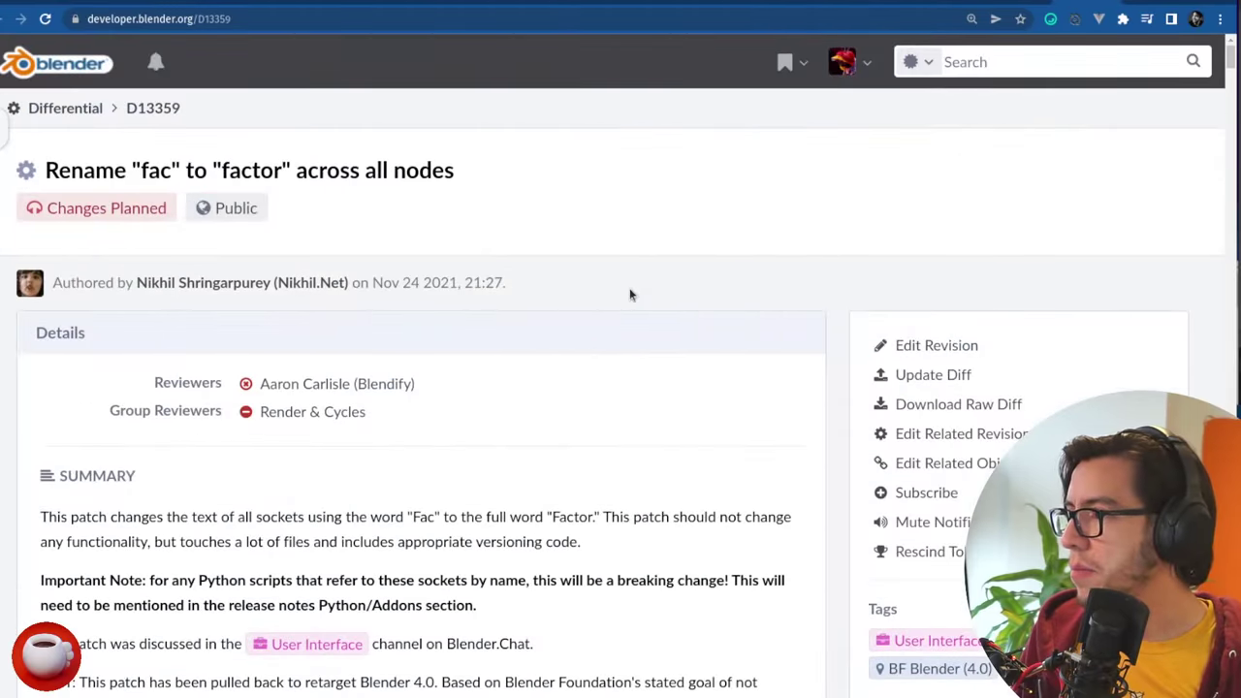
{"action": "key", "text": "alt+Tab"}
{"action": "key", "text": "alt+Left"}
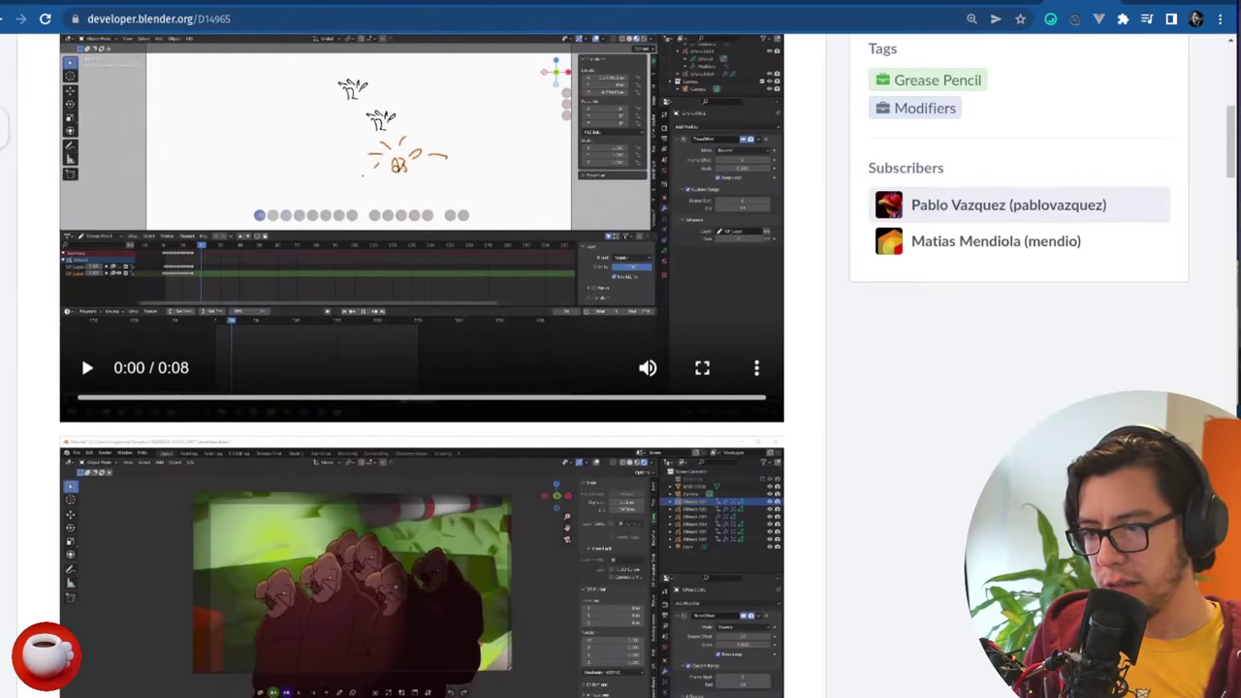
{"action": "key", "text": "alt+Tab"}
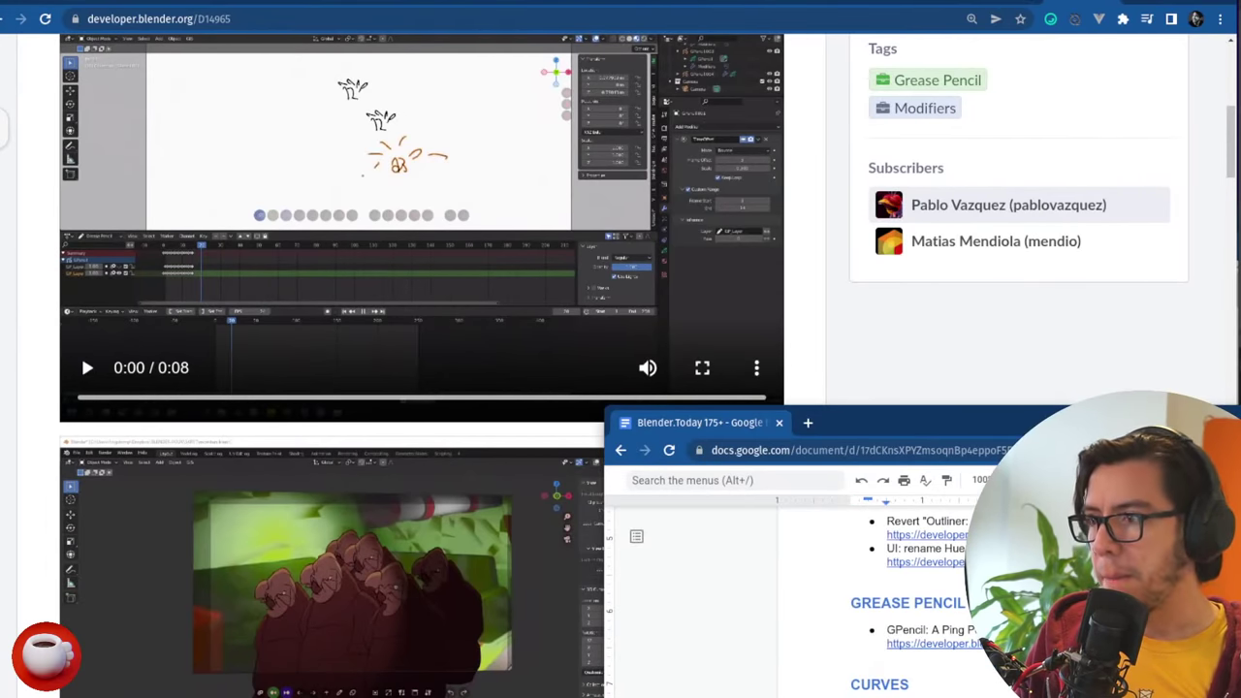
{"action": "scroll", "coordinate": [820, 319], "scroll_direction": "up", "scroll_amount": 10}
{"action": "key", "text": "alt+Tab"}
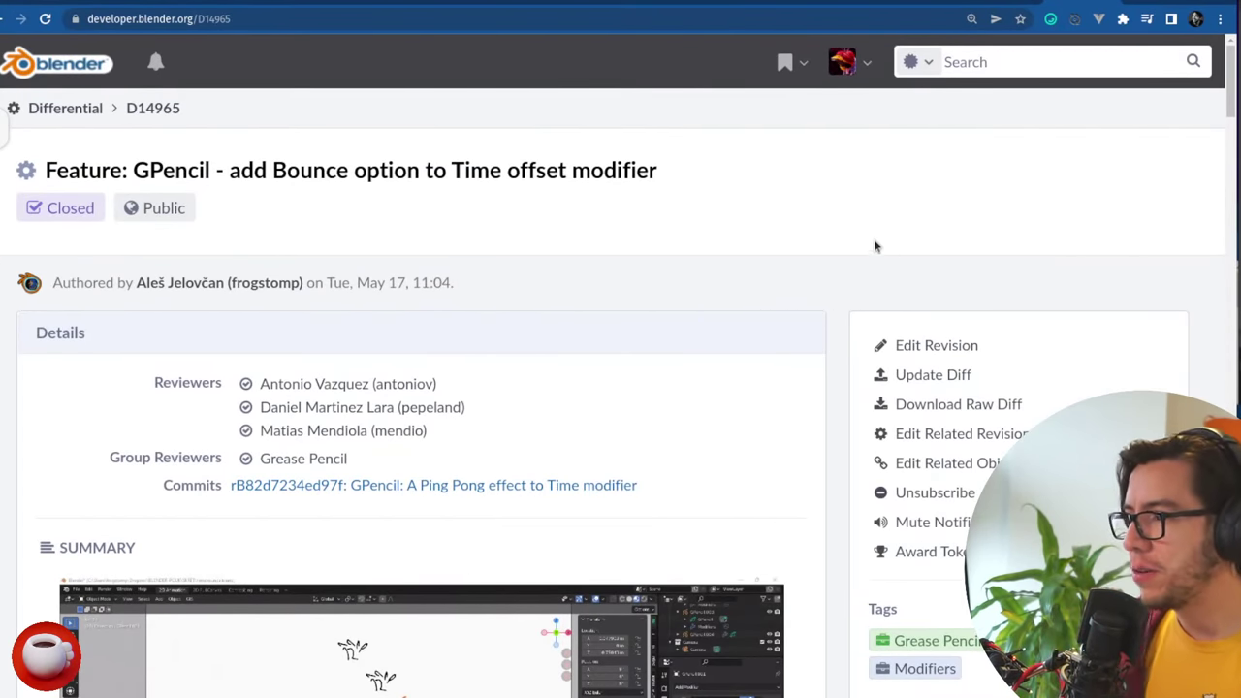
- Load the Curves sculpt-pressure commit cea37b312763 in a new tab
{"action": "left_click", "coordinate": [631, 17]}
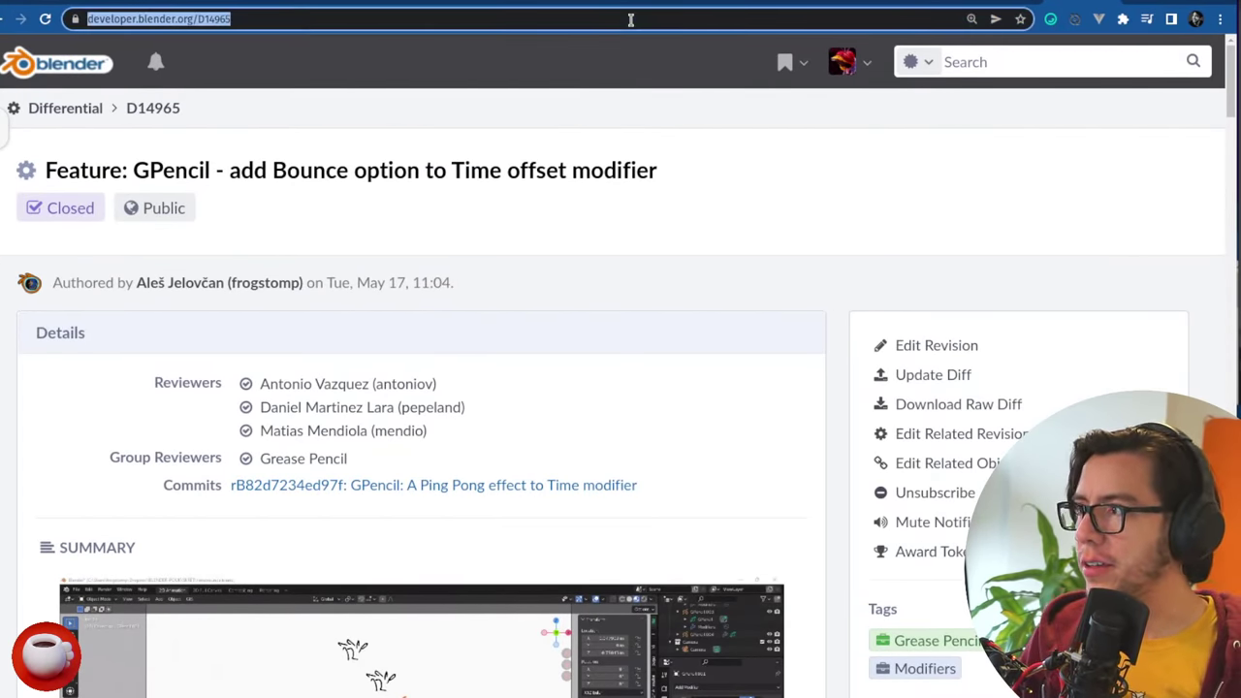
{"action": "left_click", "coordinate": [518, 257]}
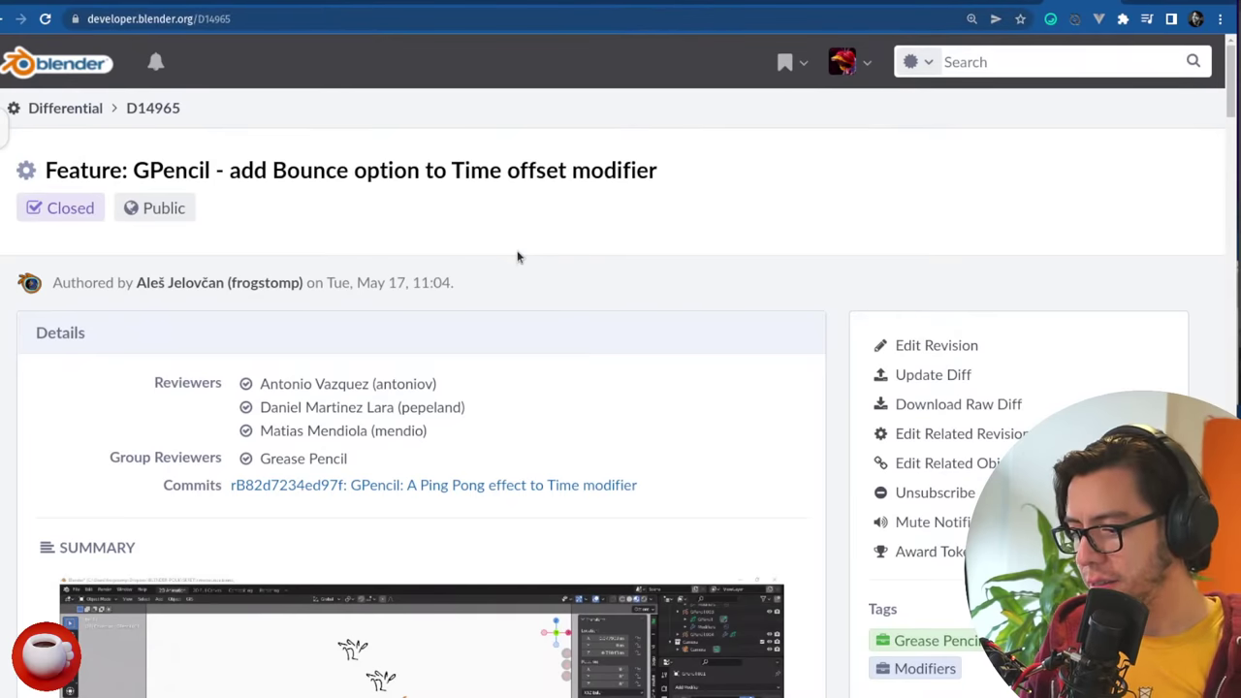
{"action": "left_click", "coordinate": [341, 21]}
{"action": "left_click", "coordinate": [341, 21]}
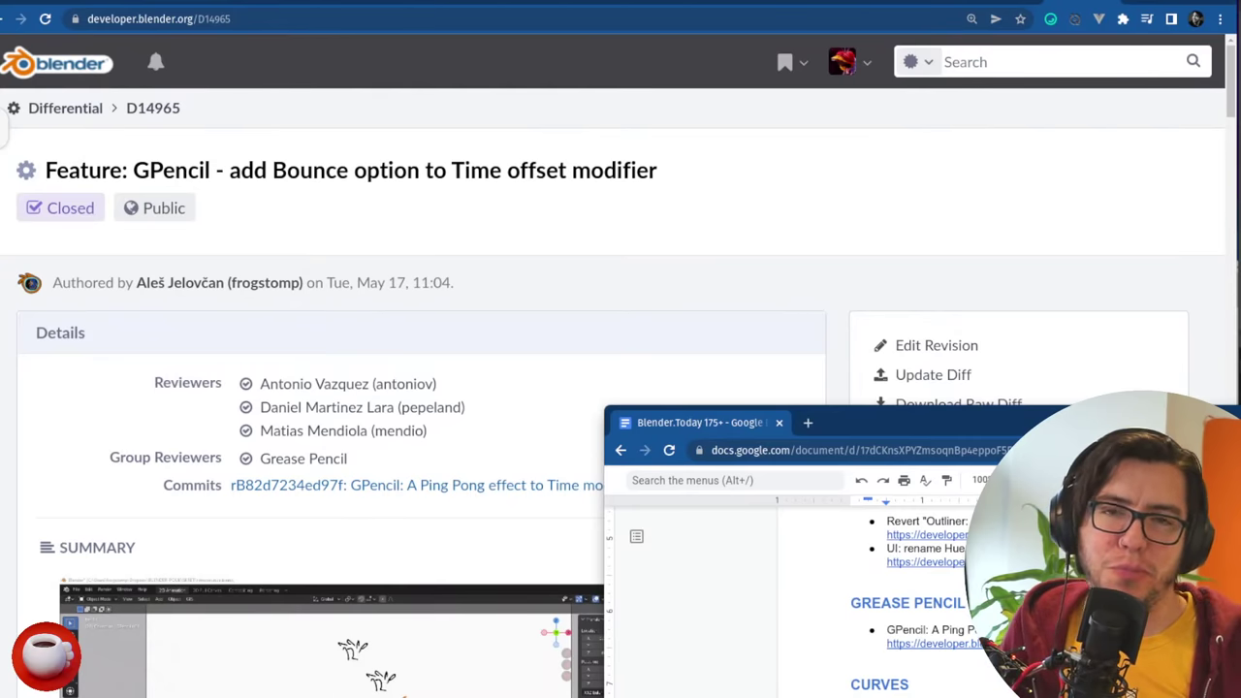
{"action": "scroll", "coordinate": [872, 601], "scroll_direction": "down", "scroll_amount": 5}
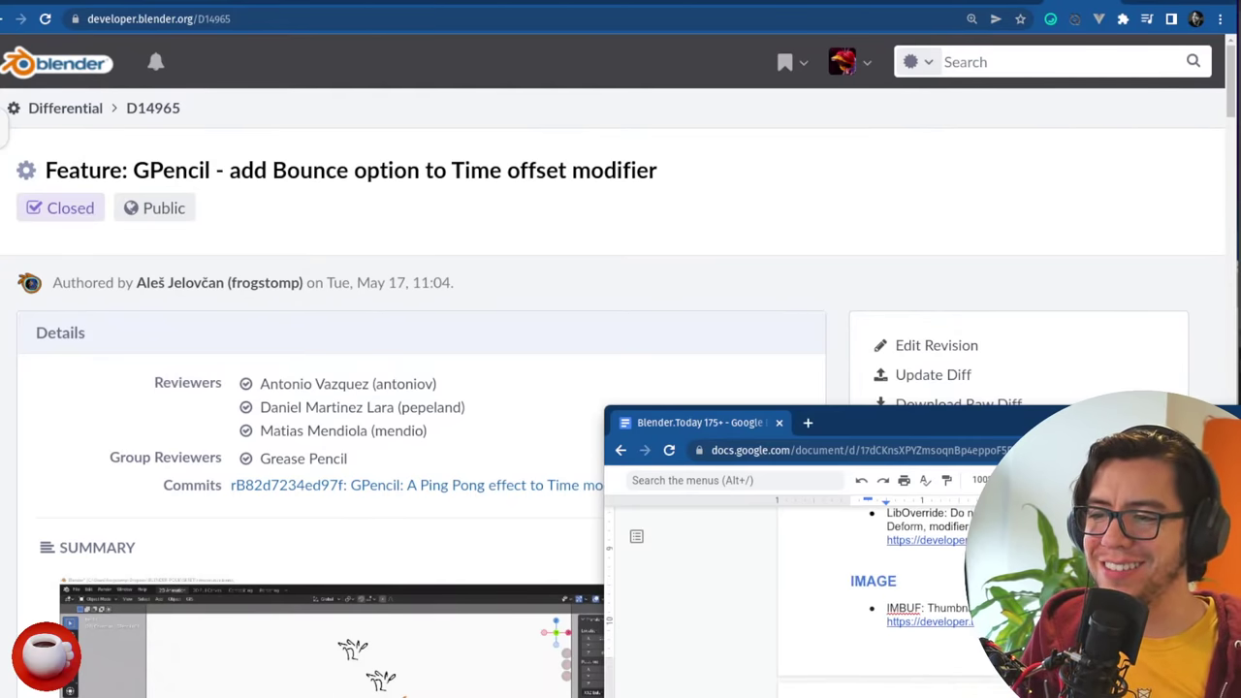
{"action": "scroll", "coordinate": [873, 601], "scroll_direction": "up", "scroll_amount": 5}
{"action": "left_click", "coordinate": [862, 241]}
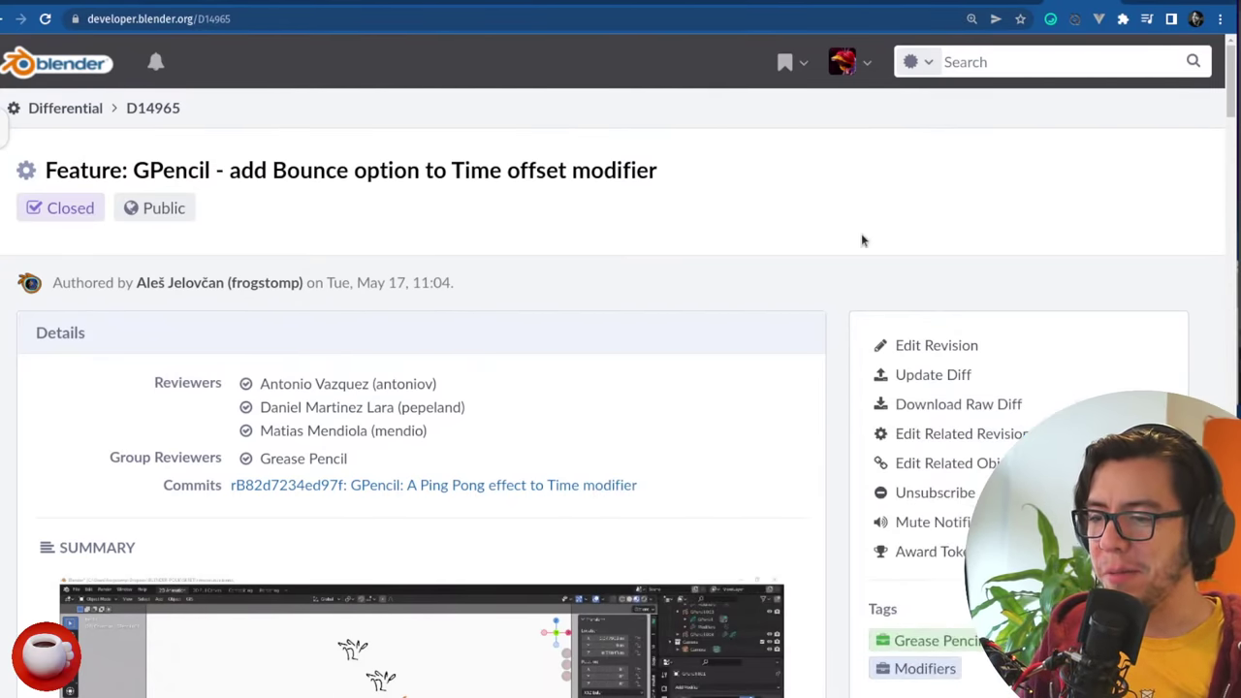
{"action": "key", "text": "ctrl+t"}
{"action": "type", "text": "https://developer.blender.org/rBcea37b3127636ac02e65c050513a3060ac6800ab"}
{"action": "key", "text": "Return"}
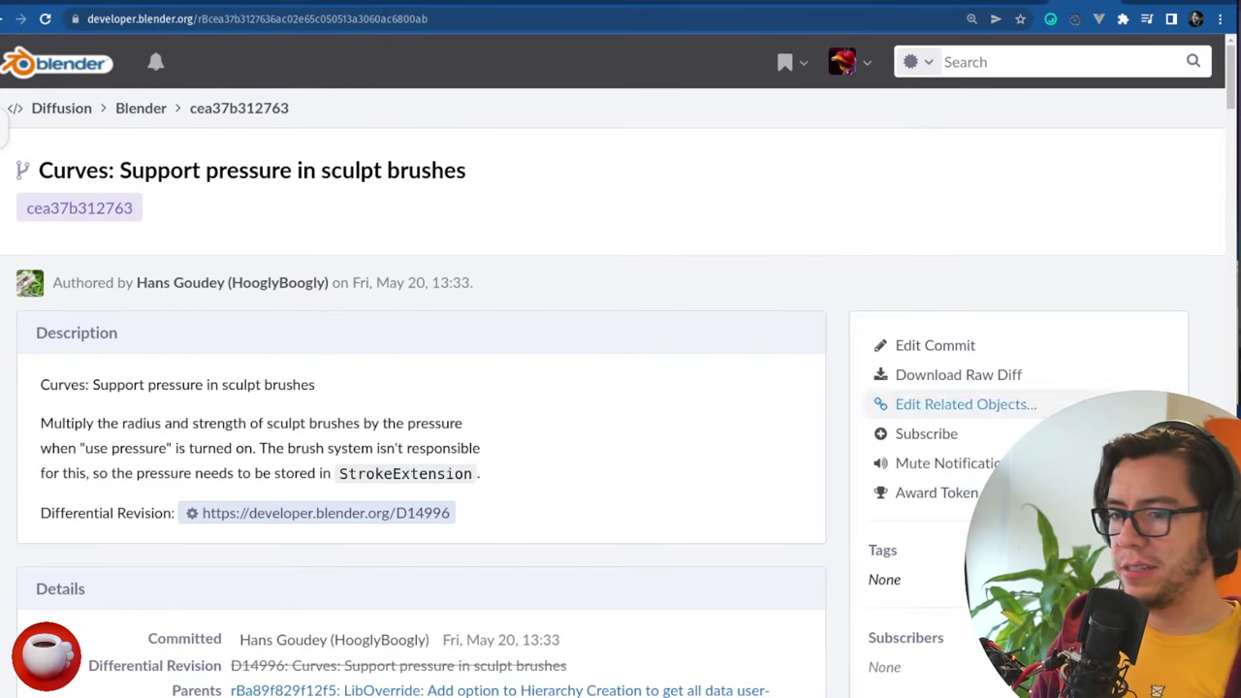
- Load LibOverride commit b66368f3fd9c, which stops writing MeshDeform binding data, in a new tab
{"action": "key", "text": "alt+Tab"}
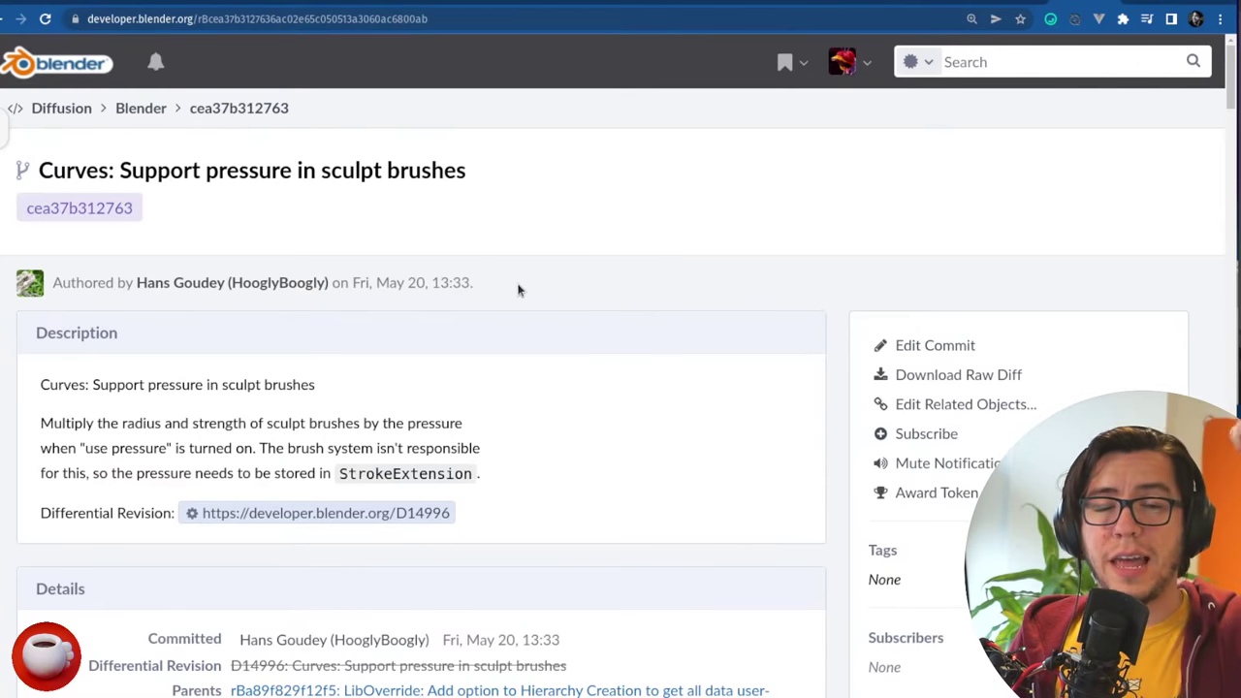
{"action": "key", "text": "ctrl+t"}
{"action": "type", "text": "https://developer.blender.org/rBb66368f3fd9c17e969fe1fd9d3f341eca7750183"}
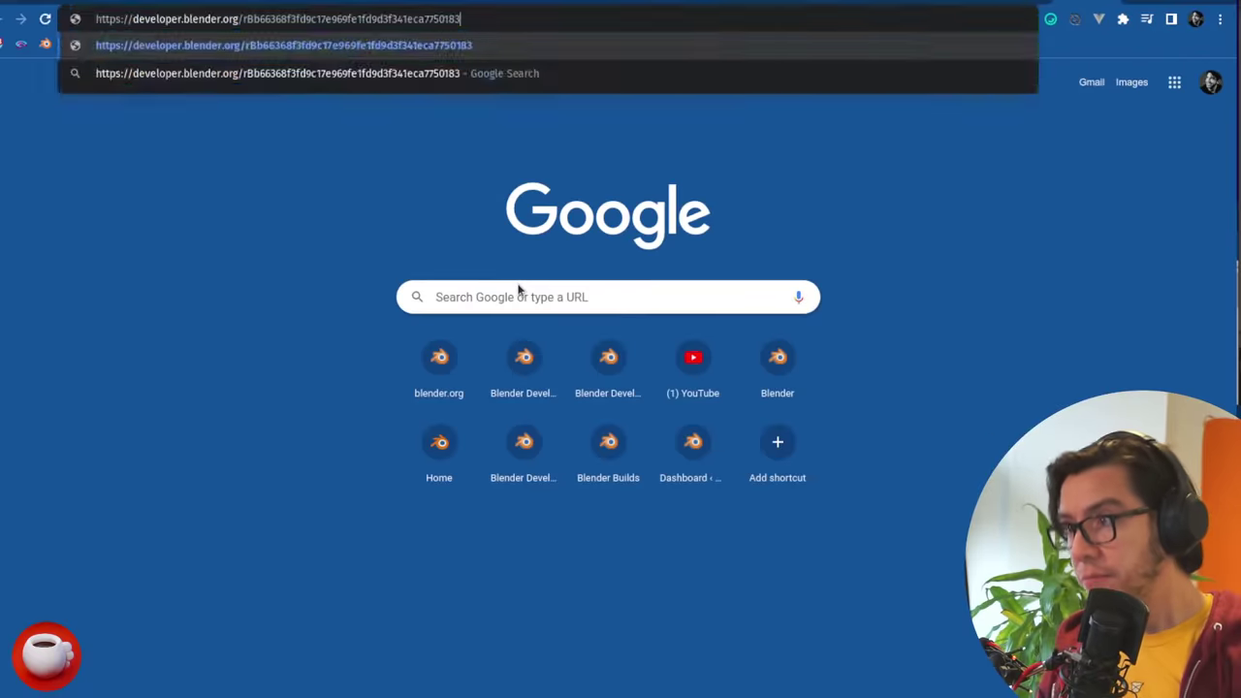
{"action": "key", "text": "Return"}
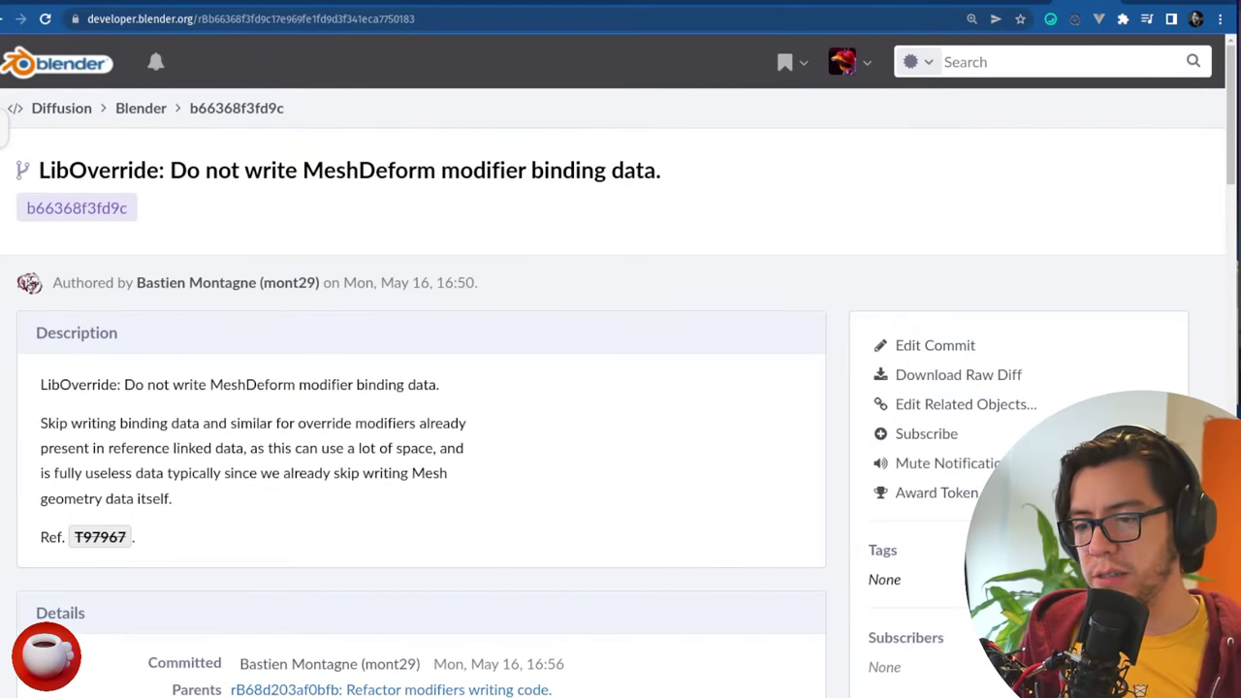
{"action": "left_click", "coordinate": [295, 30]}
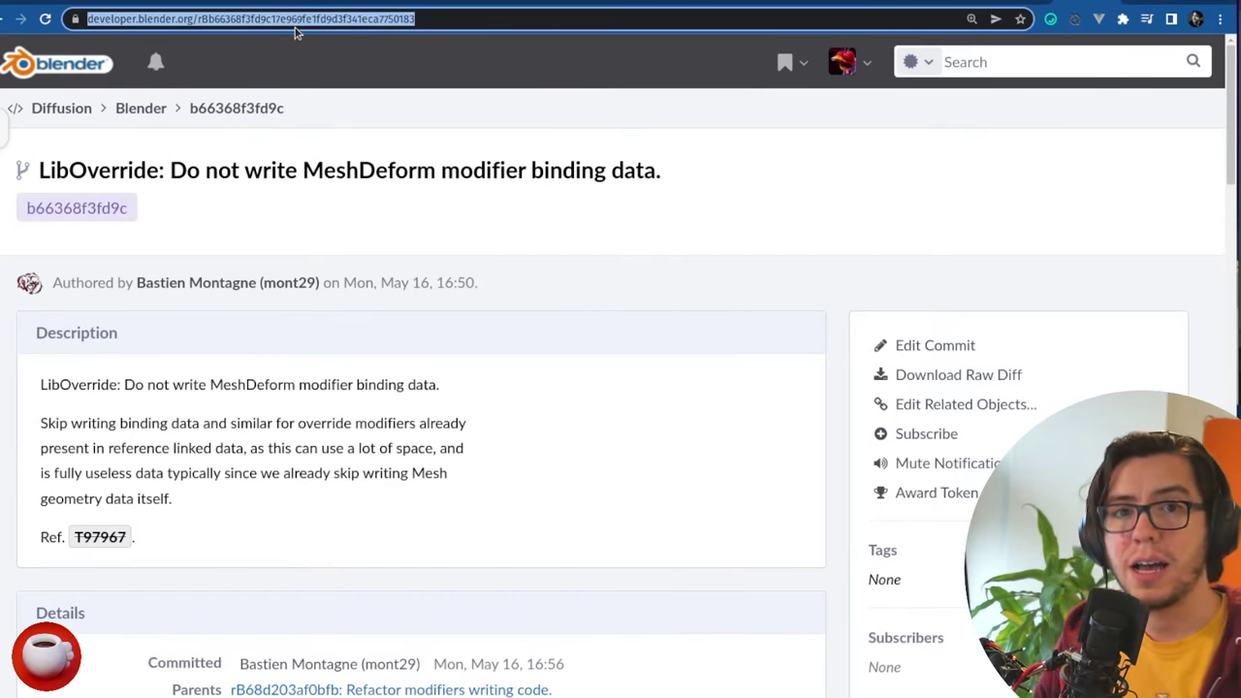
- Load the IMBUF EXR thumbnail commit, open revision D14663, and scroll to its example thumbnails
{"action": "type", "text": "https://developer.blender.org/rBf600a2aa6df1dd85f9d00be57031c9e1dcbfbd08"}
{"action": "key", "text": "Return"}
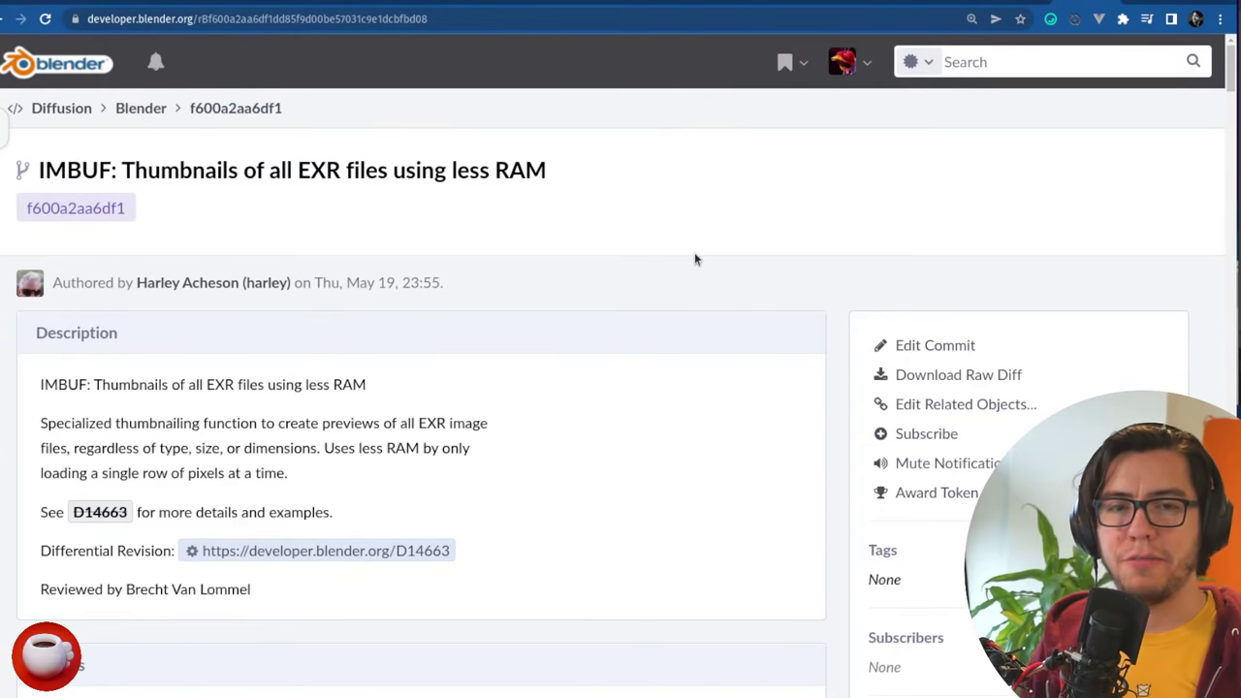
{"action": "left_click", "coordinate": [403, 550]}
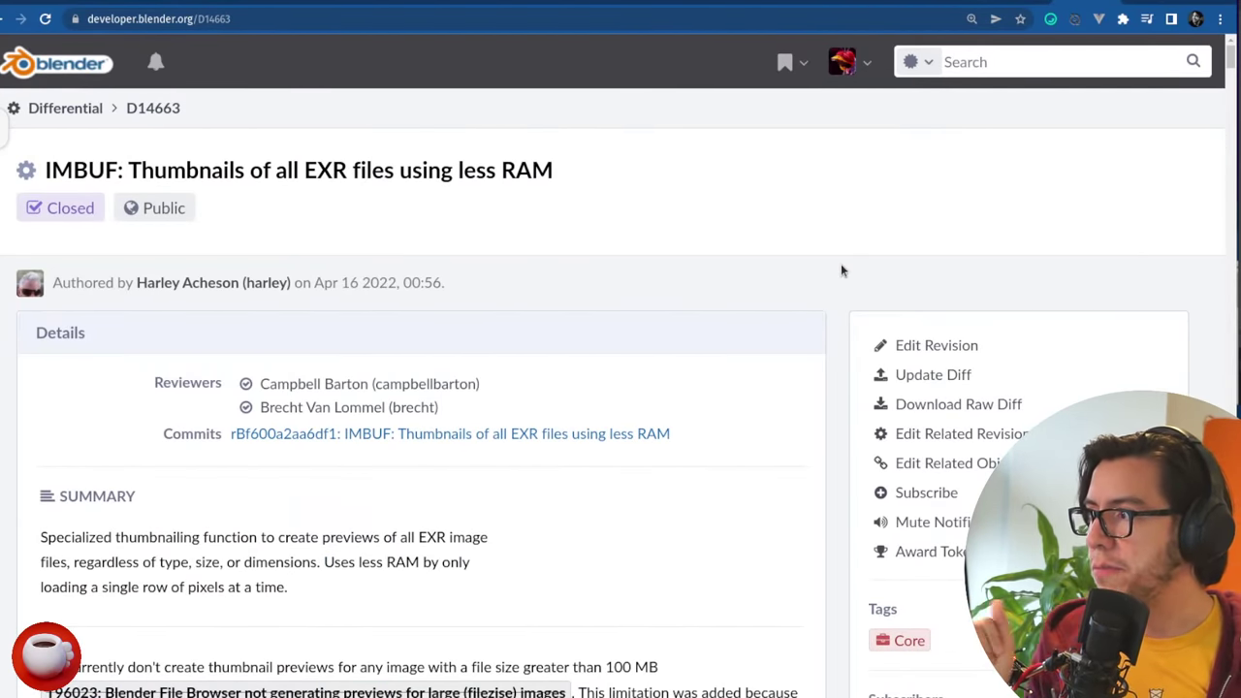
{"action": "scroll", "coordinate": [841, 263], "scroll_direction": "down", "scroll_amount": 5}
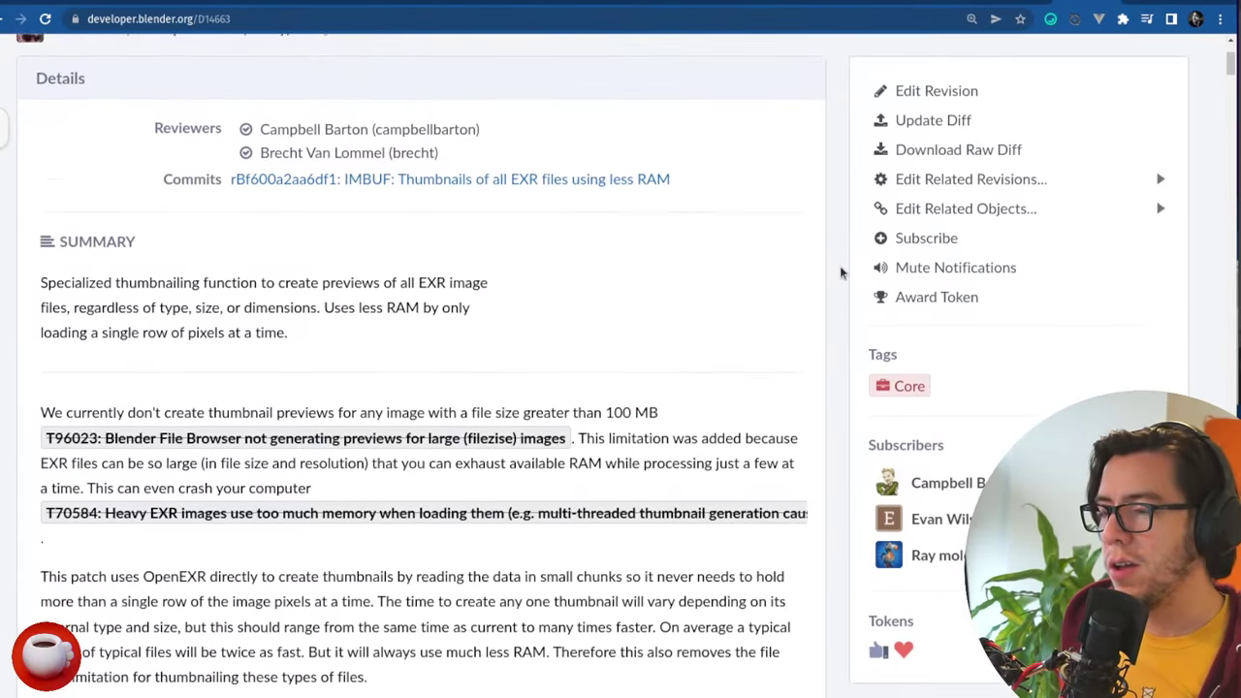
{"action": "scroll", "coordinate": [841, 270], "scroll_direction": "down", "scroll_amount": 1}
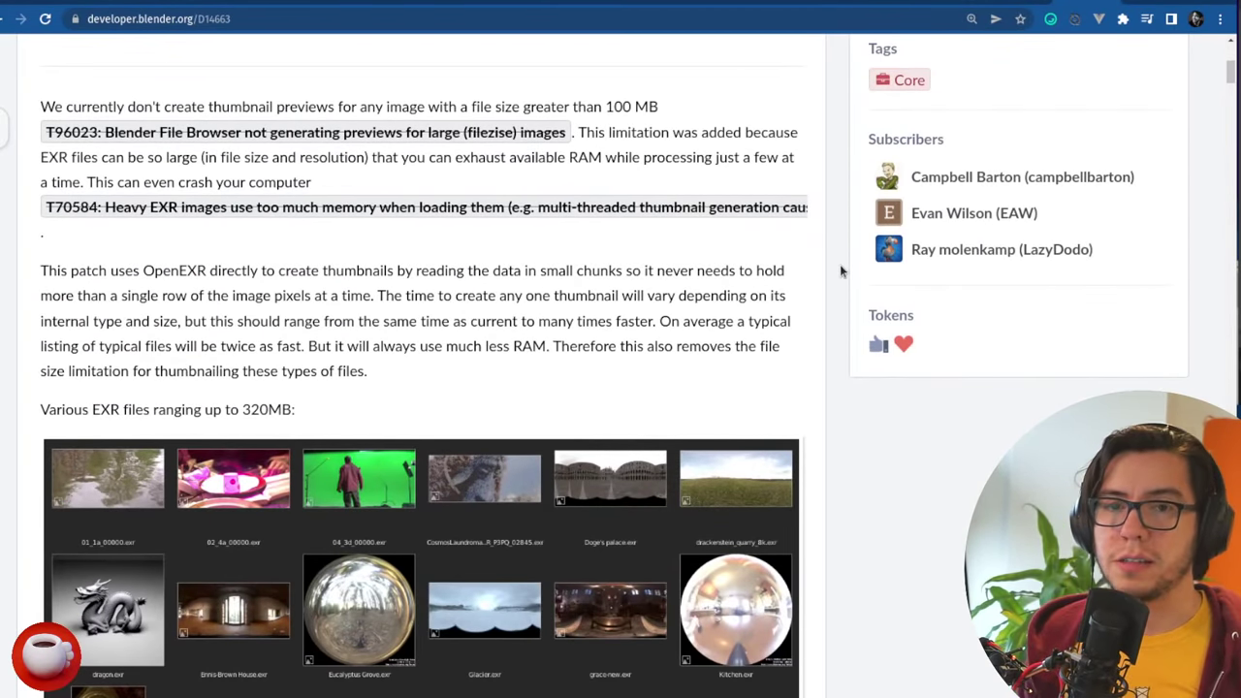
{"action": "scroll", "coordinate": [841, 267], "scroll_direction": "down", "scroll_amount": 1}
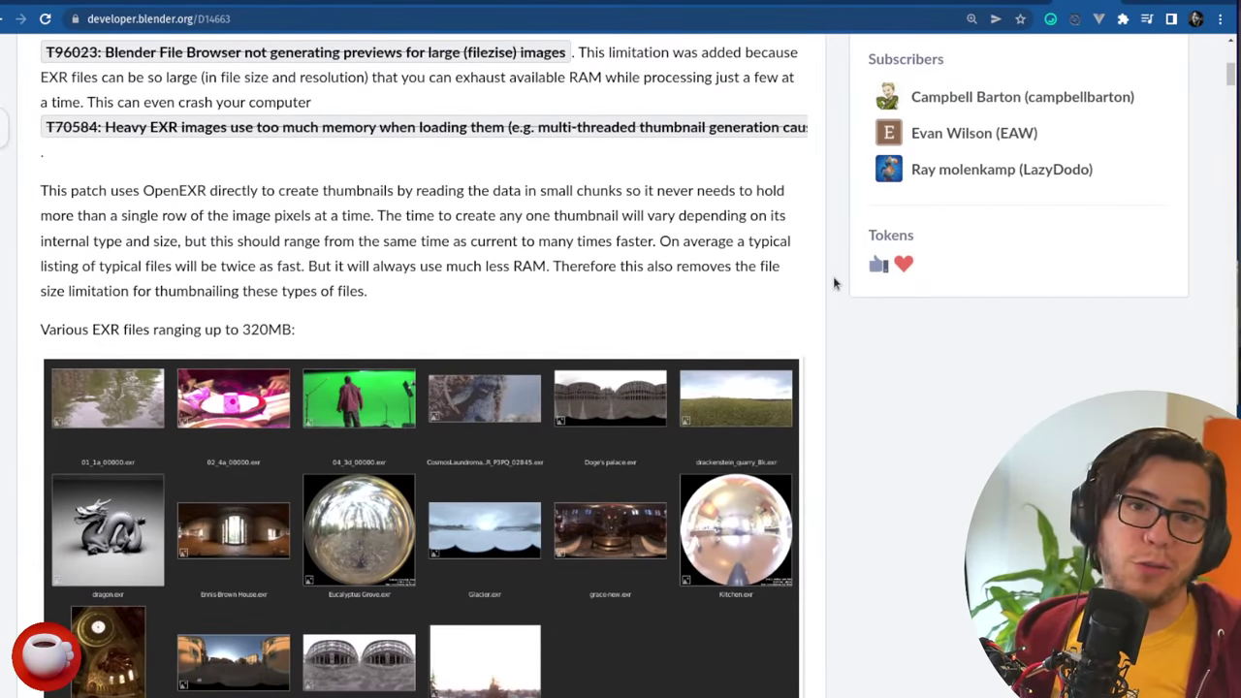
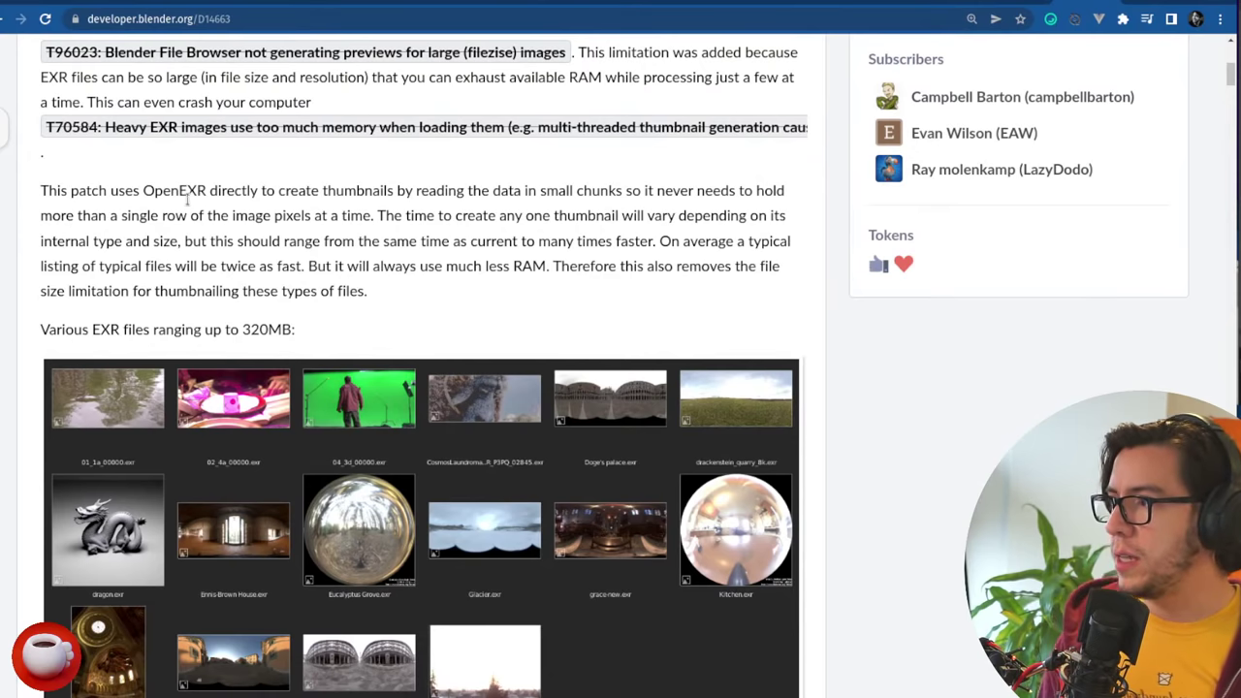
- Highlight 'OpenEXR' in the patch description, then bring up the Blender.Today notes at the IMBUF entry
{"action": "left_click_drag", "start_coordinate": [207, 190], "coordinate": [143, 190]}
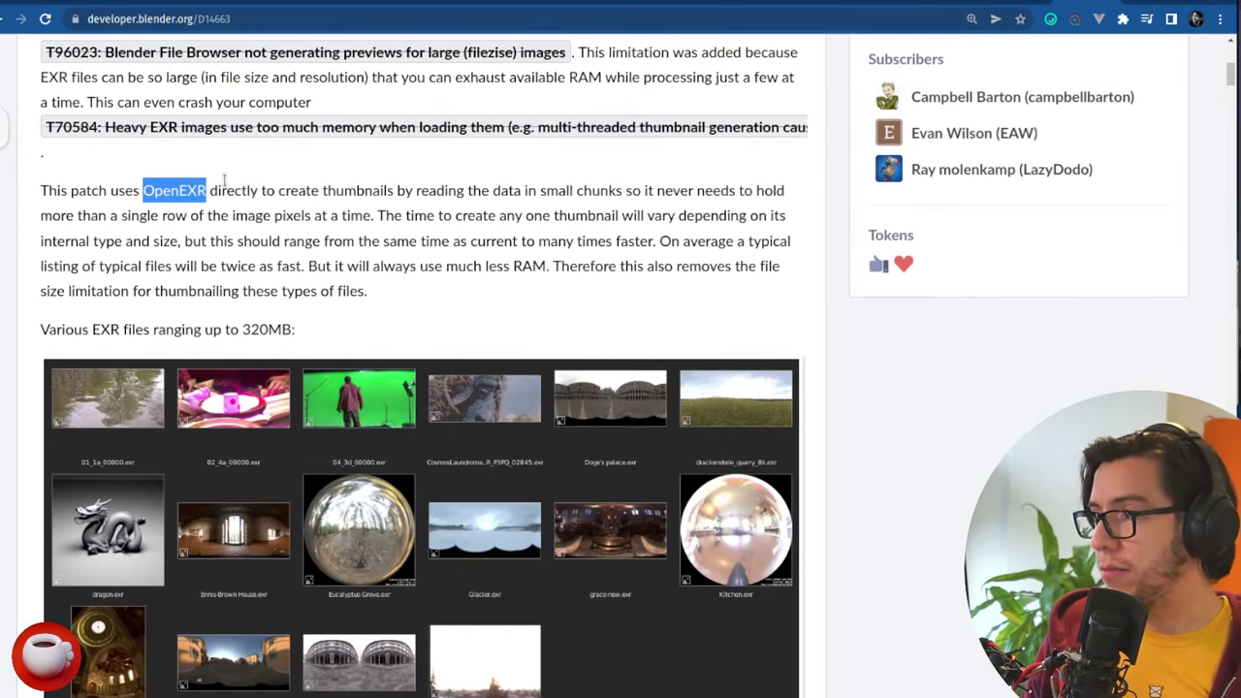
{"action": "left_click", "coordinate": [738, 219]}
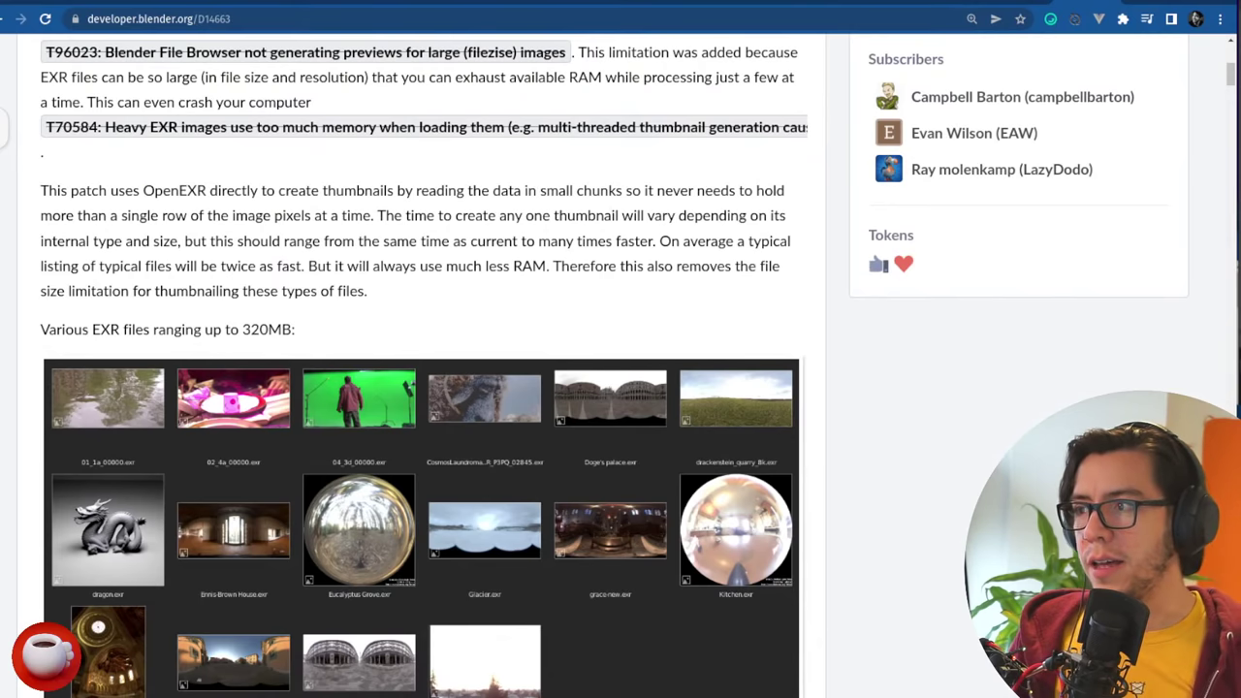
{"action": "key", "text": "alt+Tab"}
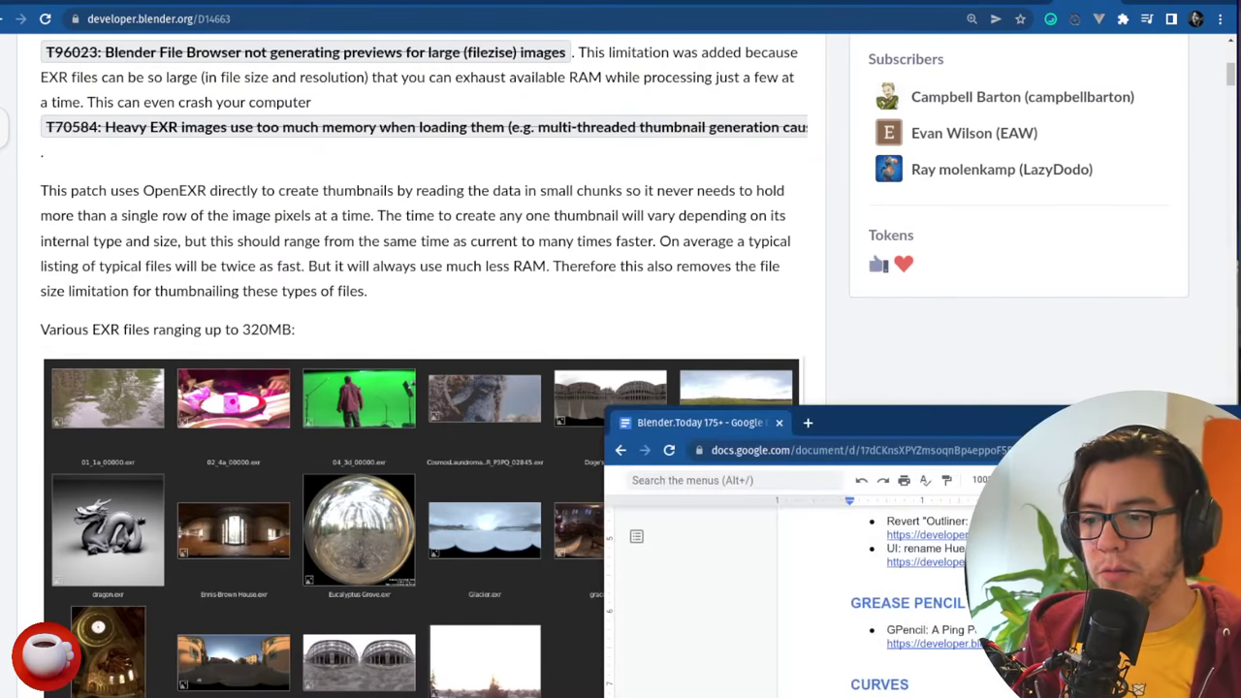
{"action": "scroll", "coordinate": [790, 601], "scroll_direction": "down", "scroll_amount": 10}
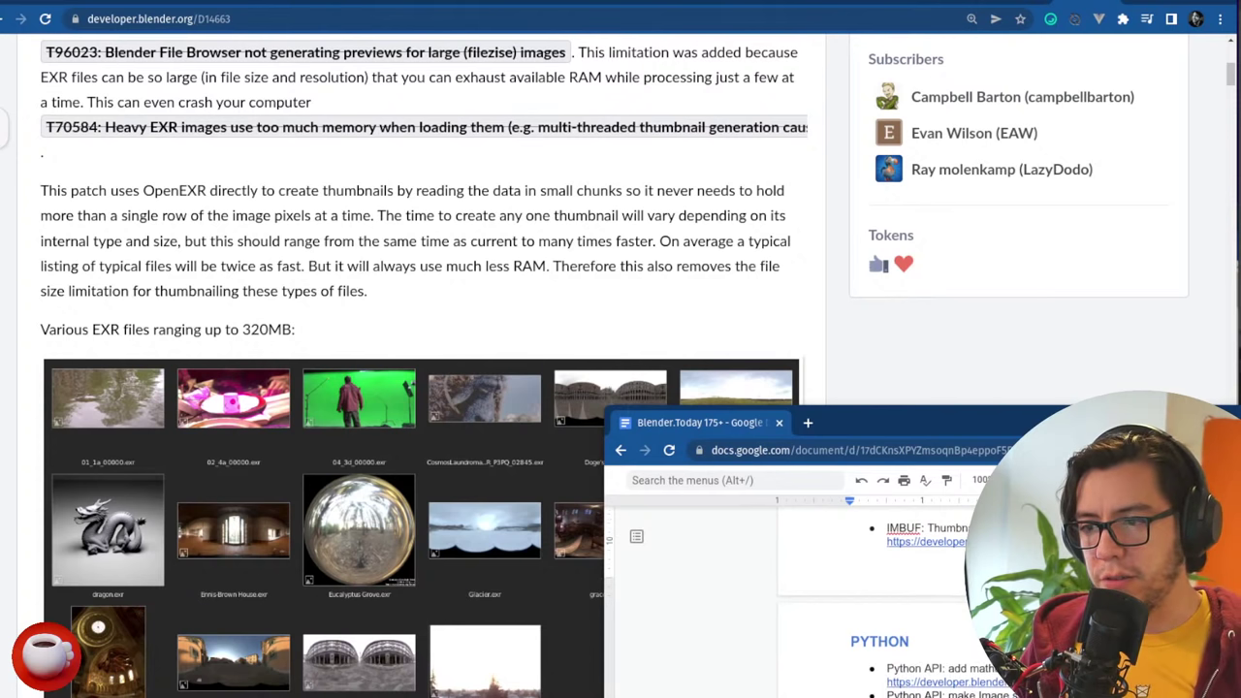
{"action": "left_click", "coordinate": [921, 695]}
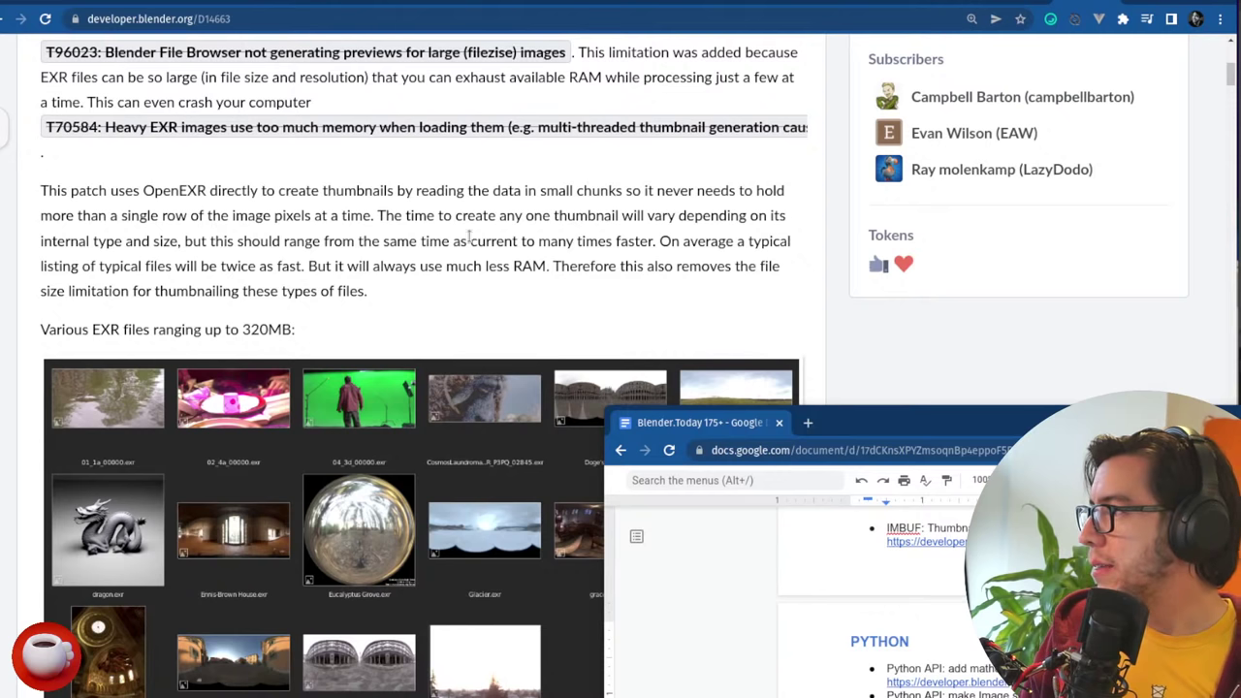
- Read the live chat question about Chrome versus Firefox, then minimise the chat window
{"action": "key", "text": "alt+Tab"}
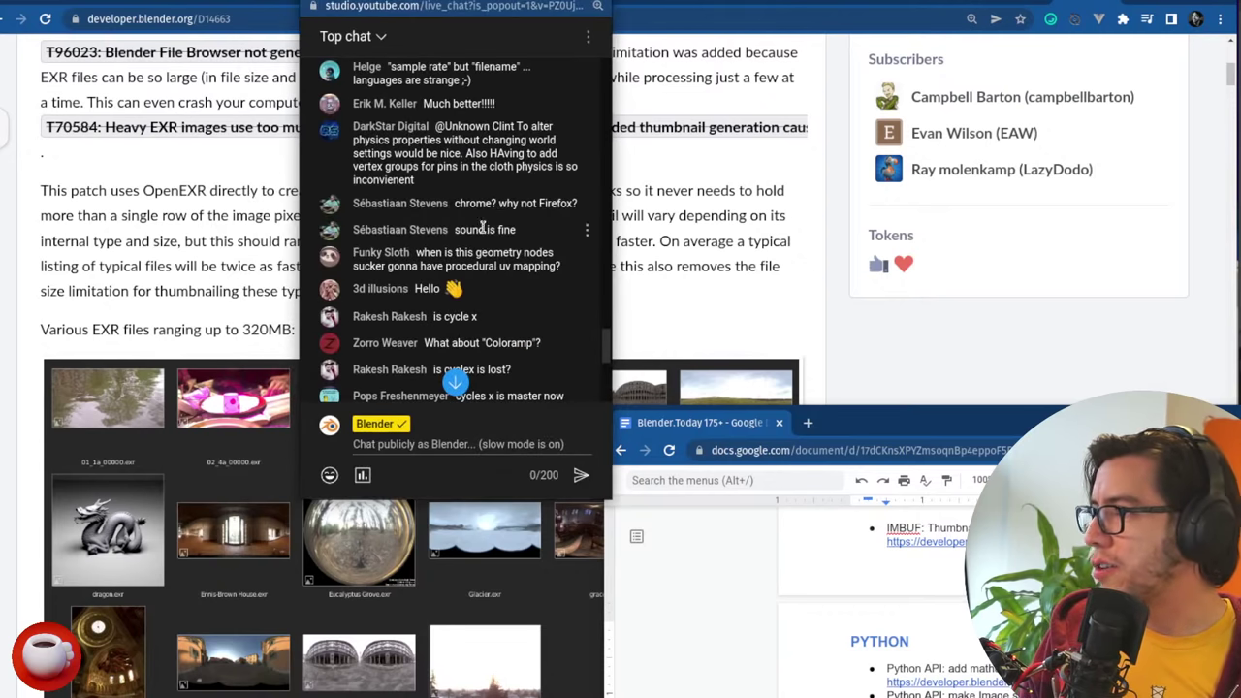
{"action": "triple_click", "coordinate": [445, 203]}
{"action": "left_click", "coordinate": [448, 206]}
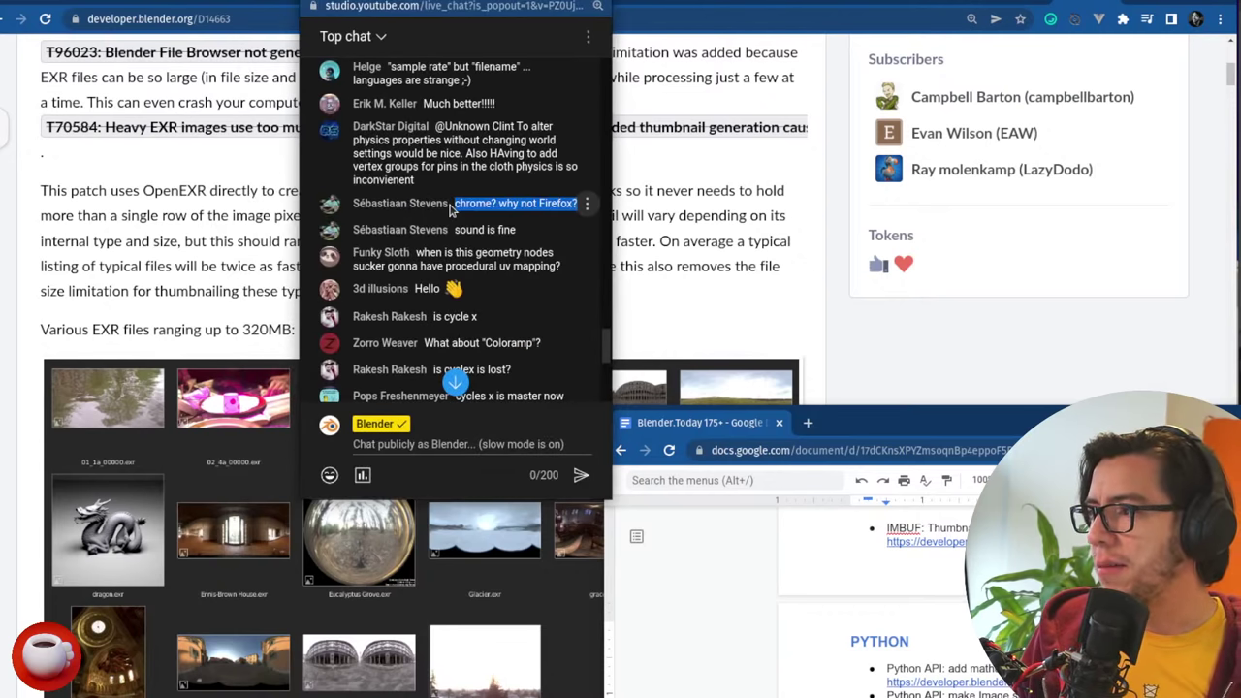
{"action": "left_click_drag", "start_coordinate": [539, 204], "coordinate": [580, 205]}
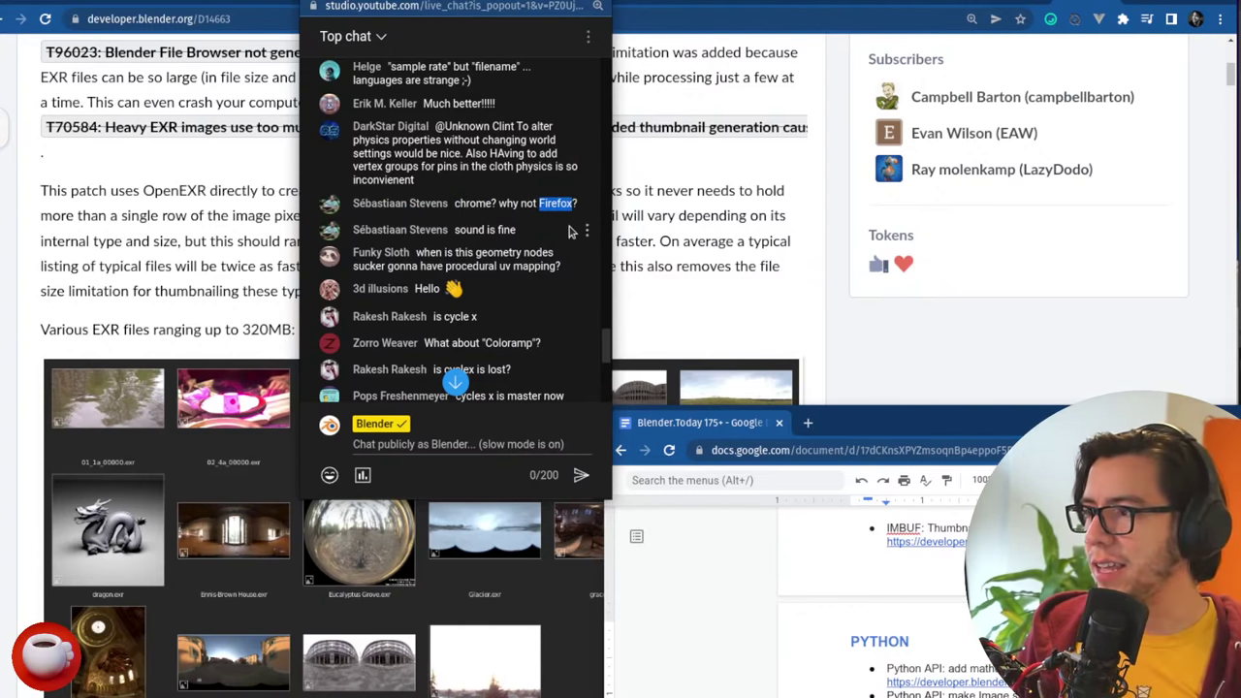
{"action": "key", "text": "super+Down"}
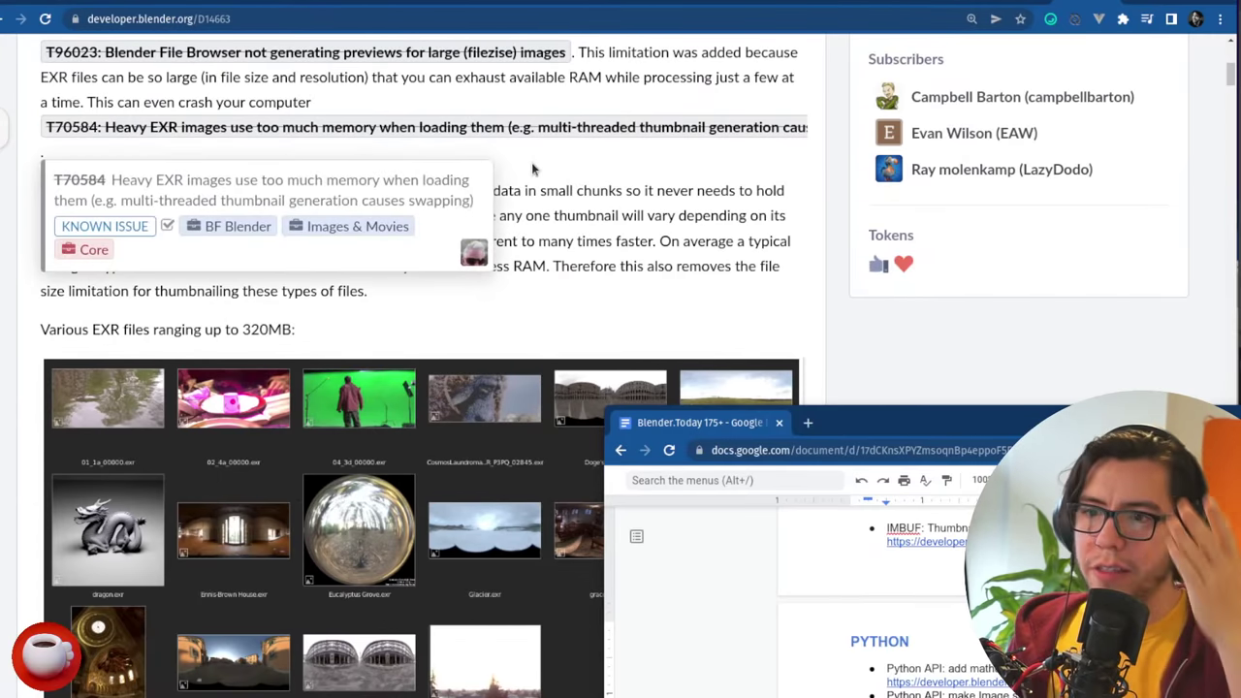
- Check the notes' IMBUF and PYTHON entries, then start a new browser tab
{"action": "key", "text": "super+Down"}
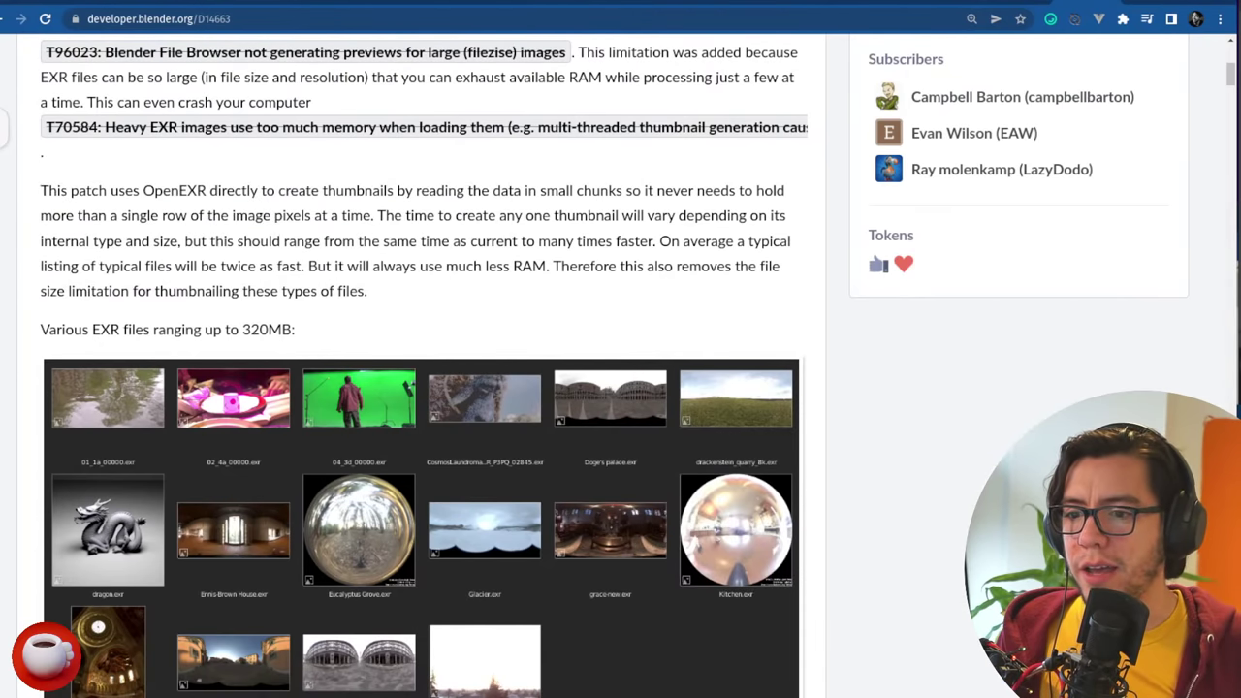
{"action": "key", "text": "alt+Tab"}
{"action": "left_click", "coordinate": [913, 641]}
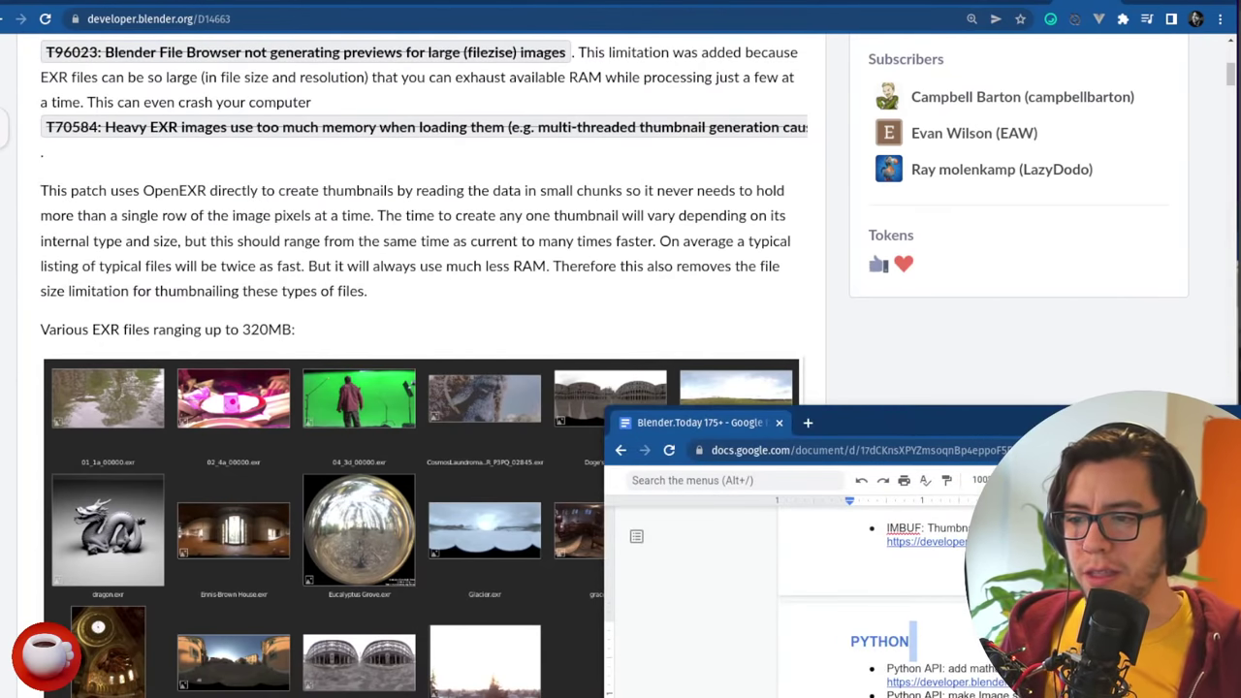
{"action": "left_click", "coordinate": [851, 555]}
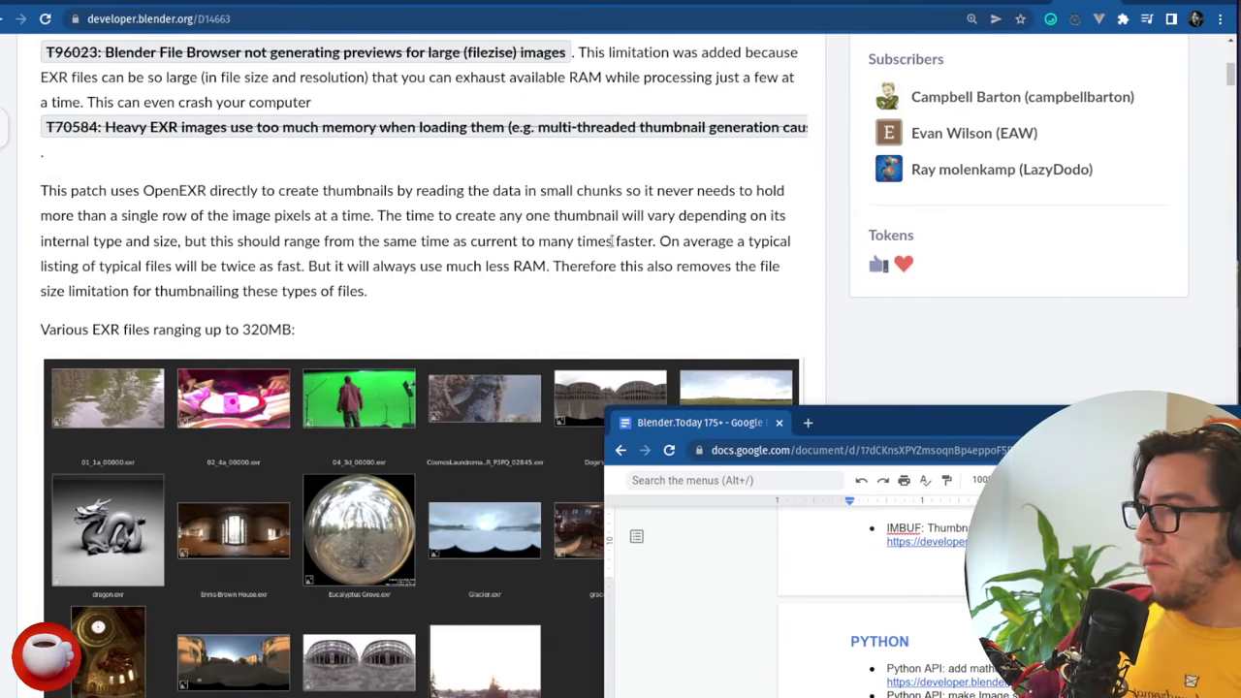
{"action": "scroll", "coordinate": [795, 601], "scroll_direction": "up", "scroll_amount": 1}
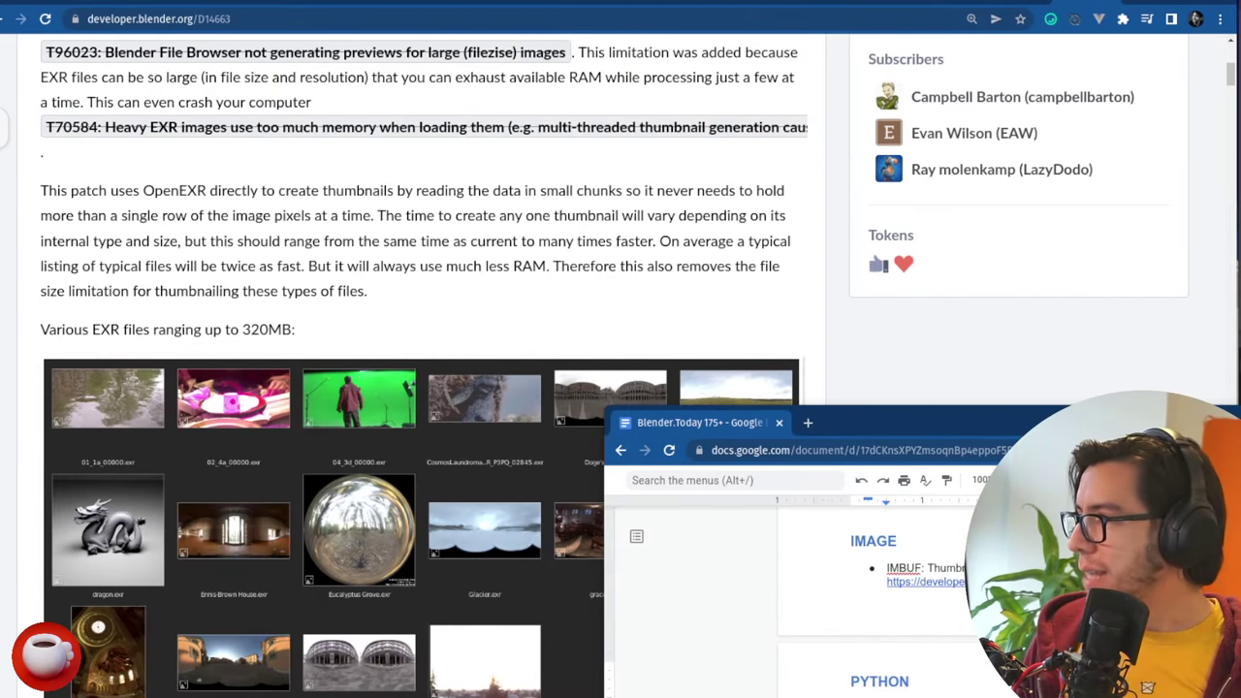
{"action": "key", "text": "alt+Tab"}
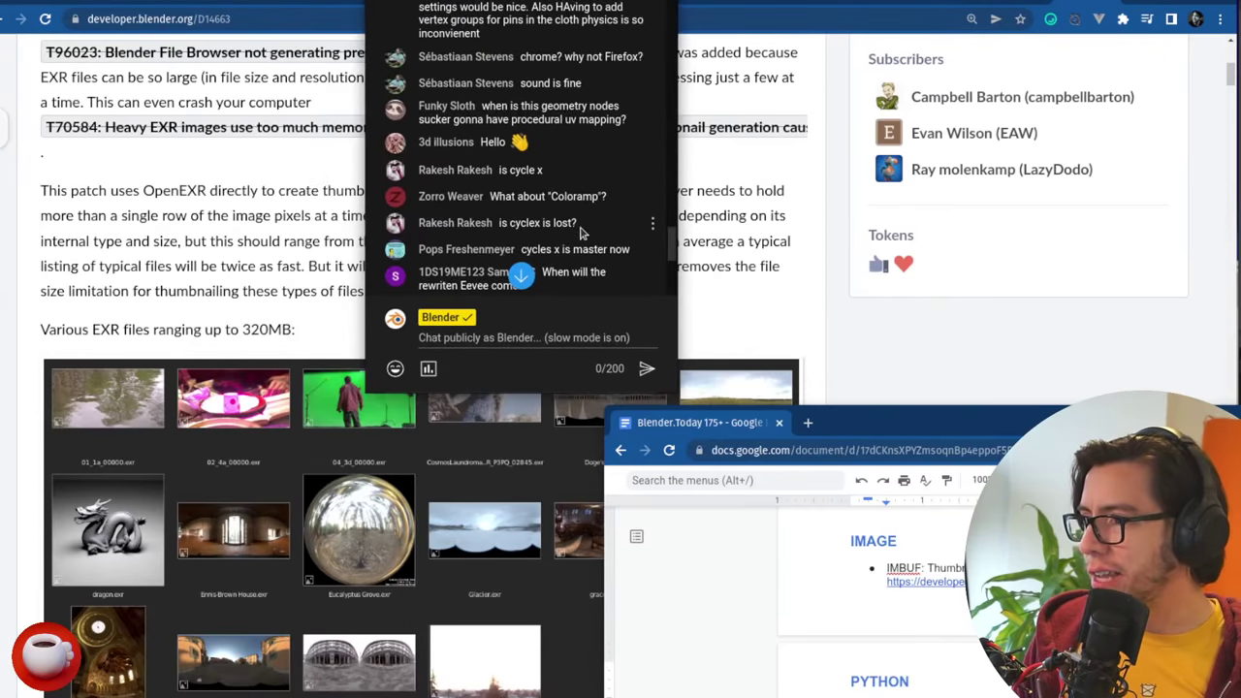
{"action": "key", "text": "alt+Tab"}
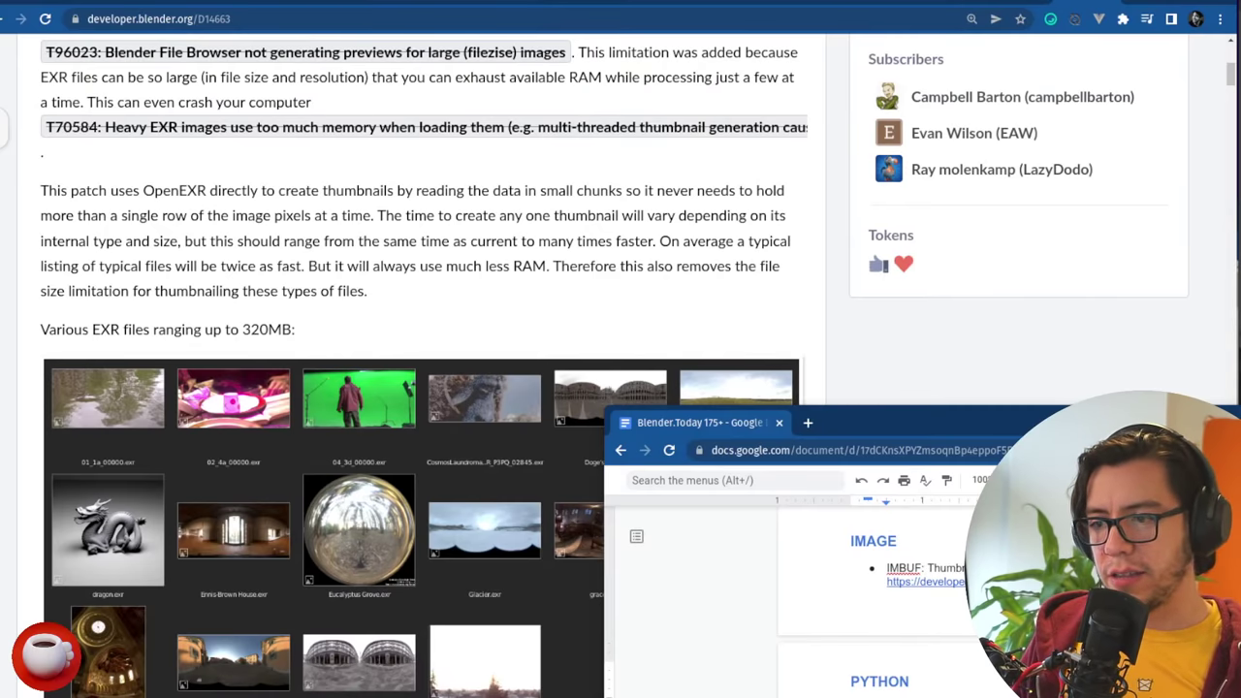
{"action": "left_click", "coordinate": [792, 283]}
{"action": "key", "text": "ctrl+t"}
- Load the pasted rB469ee7ff1529 commit page, then paste the next commit link over the address
{"action": "type", "text": "https://developer.blender.org/rB469ee7ff1529a1b28ce0b300835ebc42d5c5362f"}
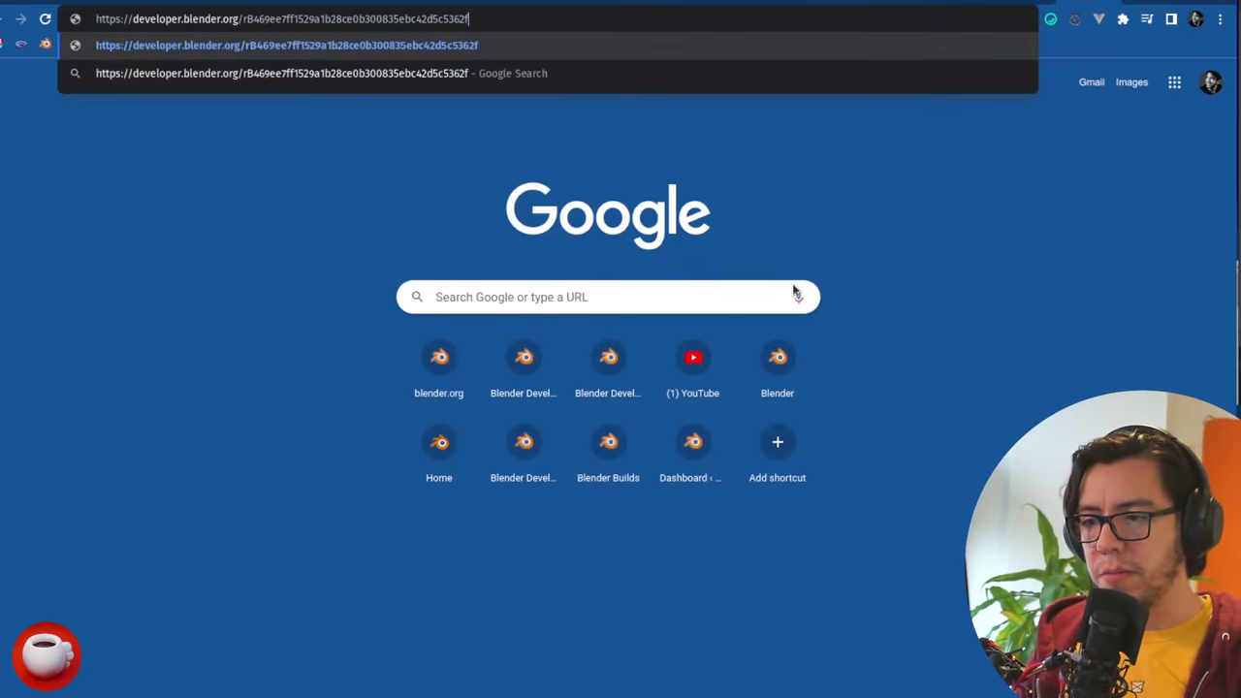
{"action": "key", "text": "Return"}
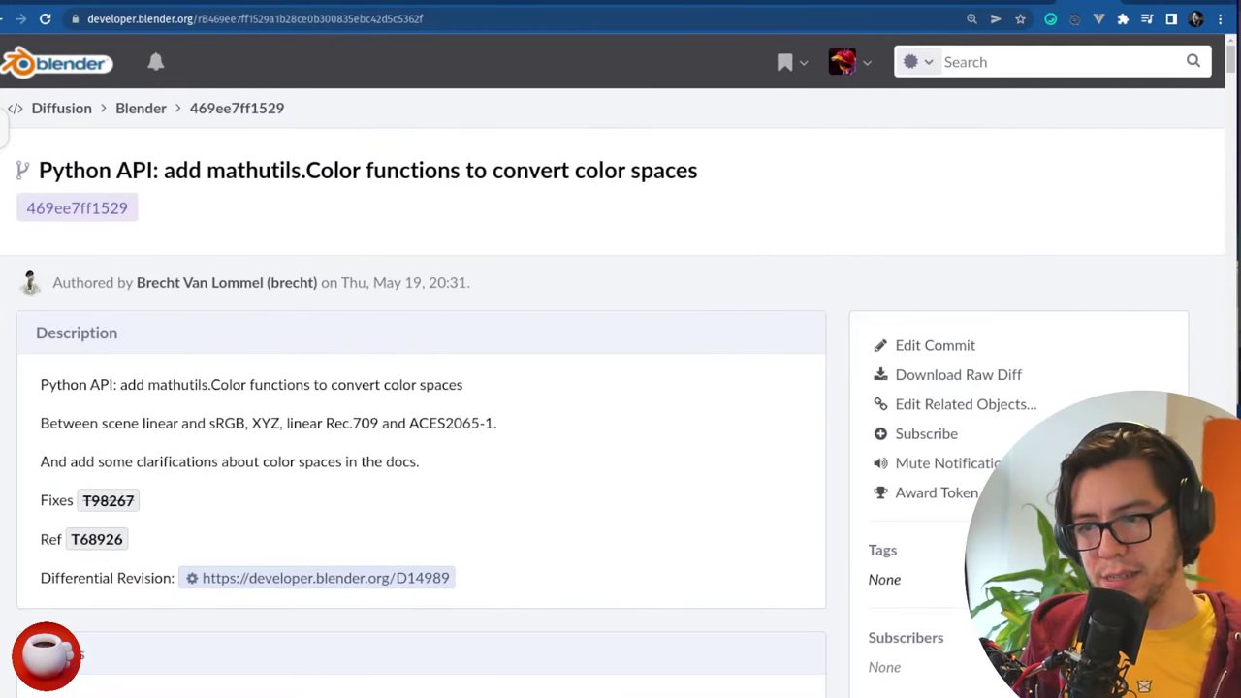
{"action": "key", "text": "alt+Tab"}
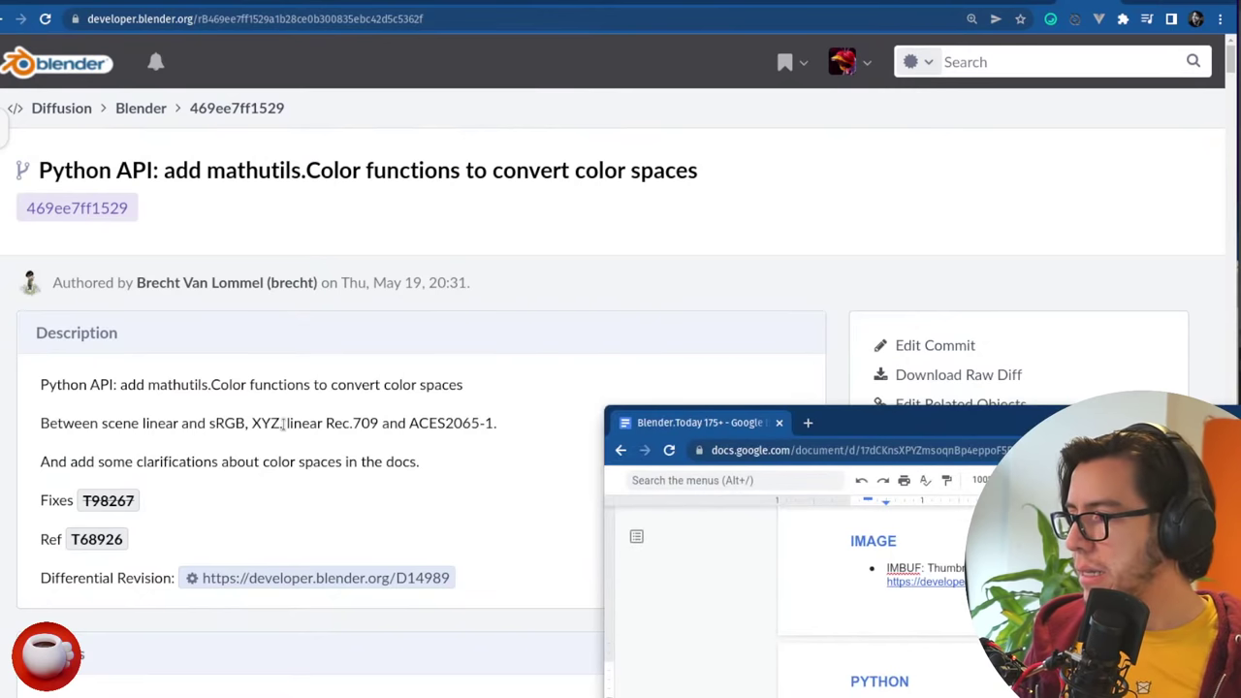
{"action": "key", "text": "alt+Tab"}
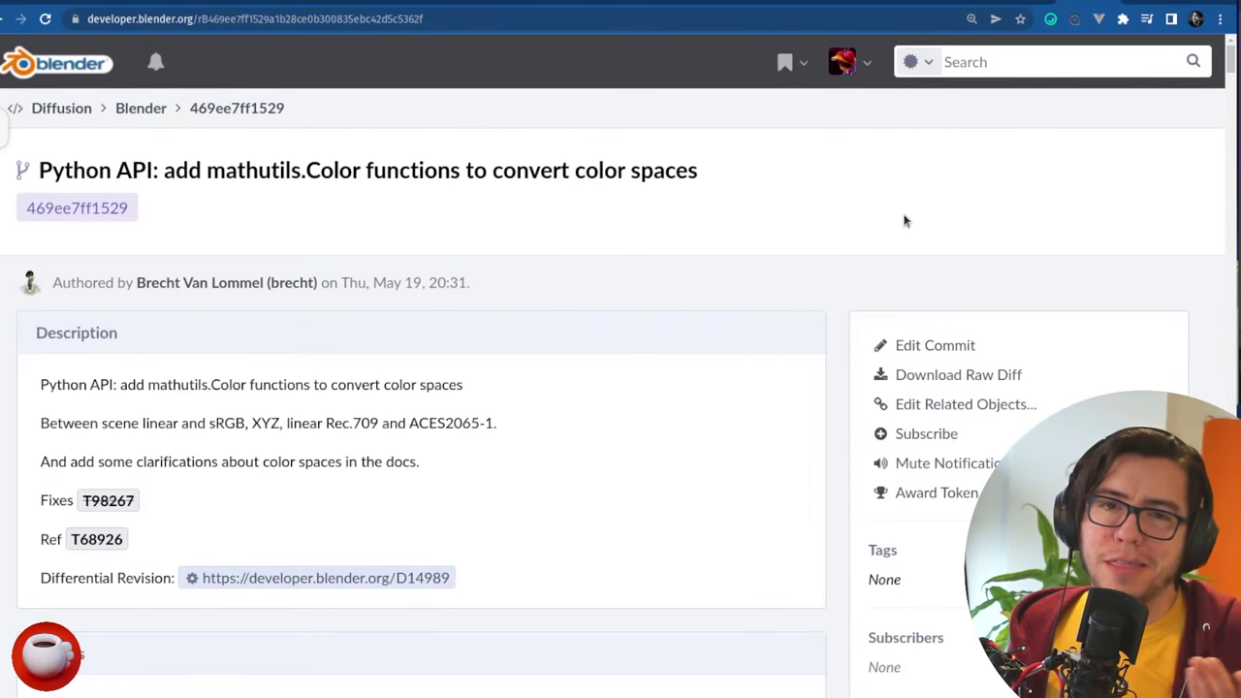
{"action": "left_click", "coordinate": [627, 14]}
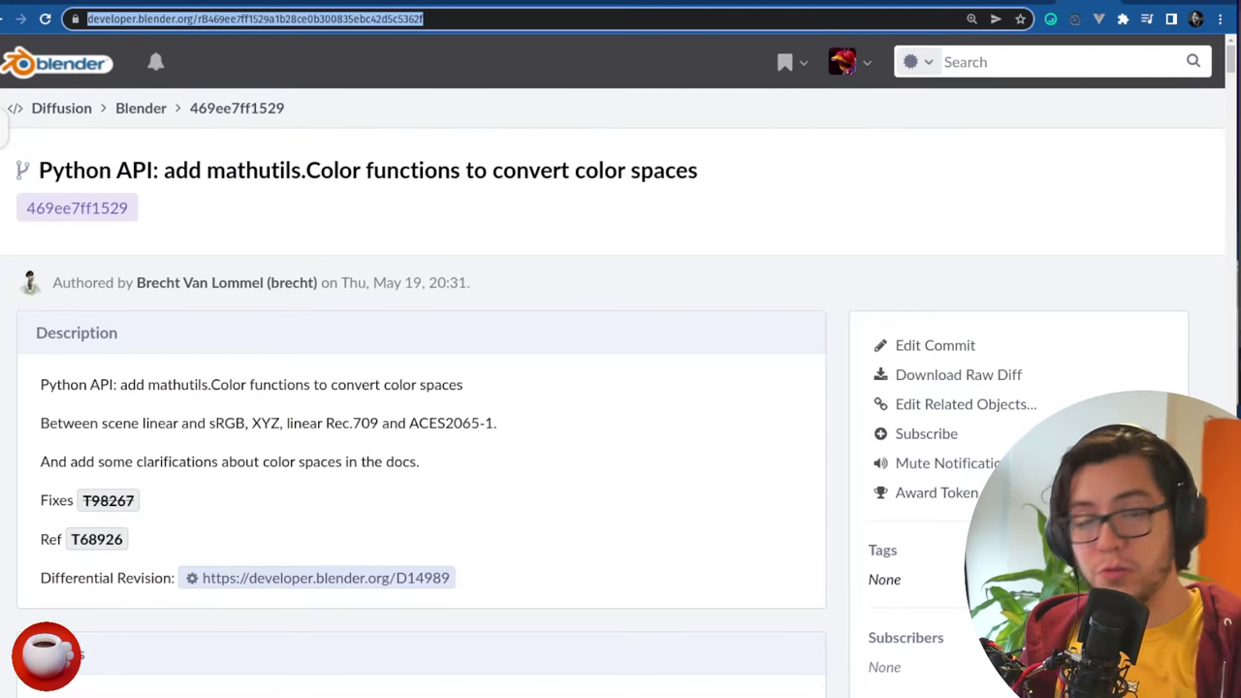
{"action": "type", "text": "https://developer.blender.org/rB29a3f43da5d3423769f4871baad900a6e2f68942"}
- Load commit rB29a3f43da5d3 and read its Image.save_render title and Details section
{"action": "key", "text": "Return"}
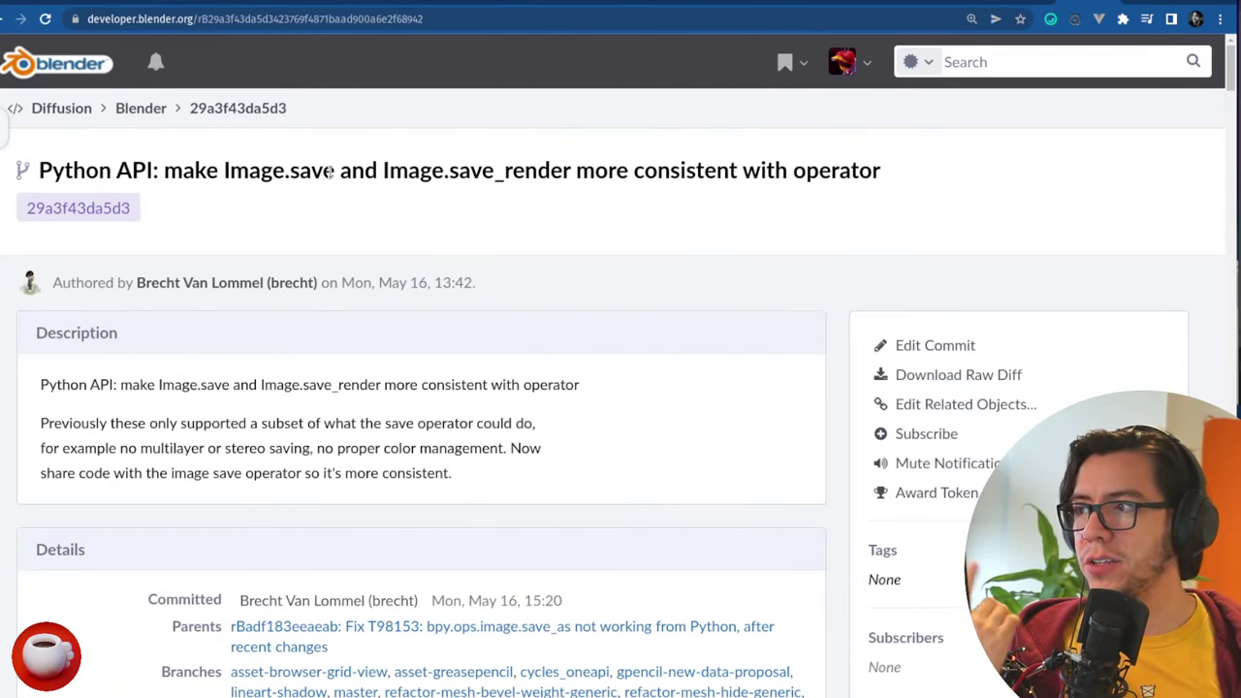
{"action": "left_click_drag", "start_coordinate": [560, 171], "coordinate": [408, 170]}
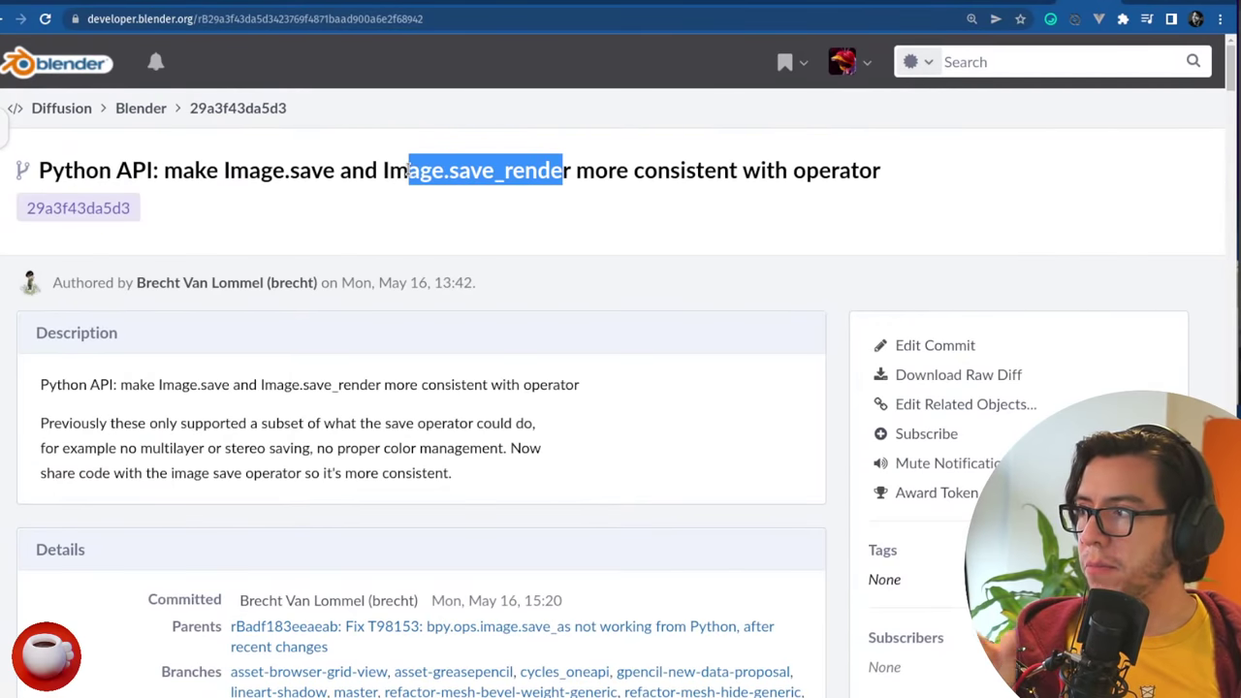
{"action": "left_click", "coordinate": [1128, 179]}
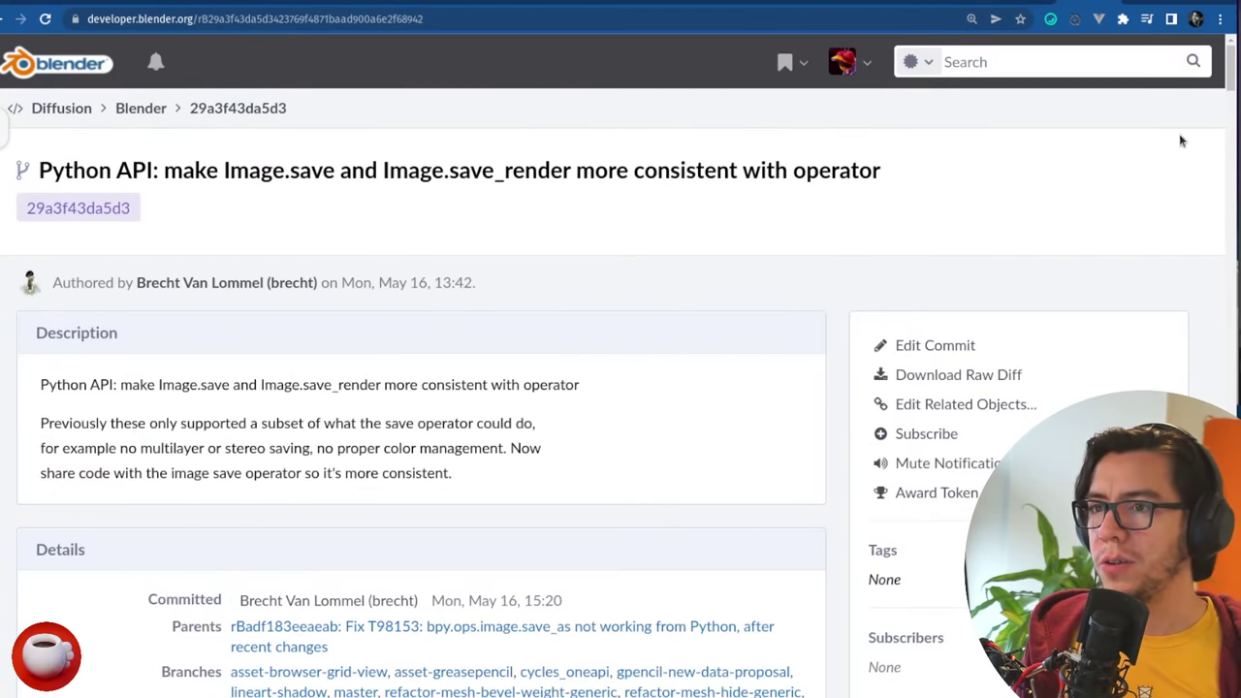
{"action": "mouse_move", "coordinate": [1232, 64]}
{"action": "left_mouse_down"}
{"action": "mouse_move", "coordinate": [1232, 85]}
{"action": "mouse_move", "coordinate": [1233, 64]}
{"action": "left_mouse_up"}
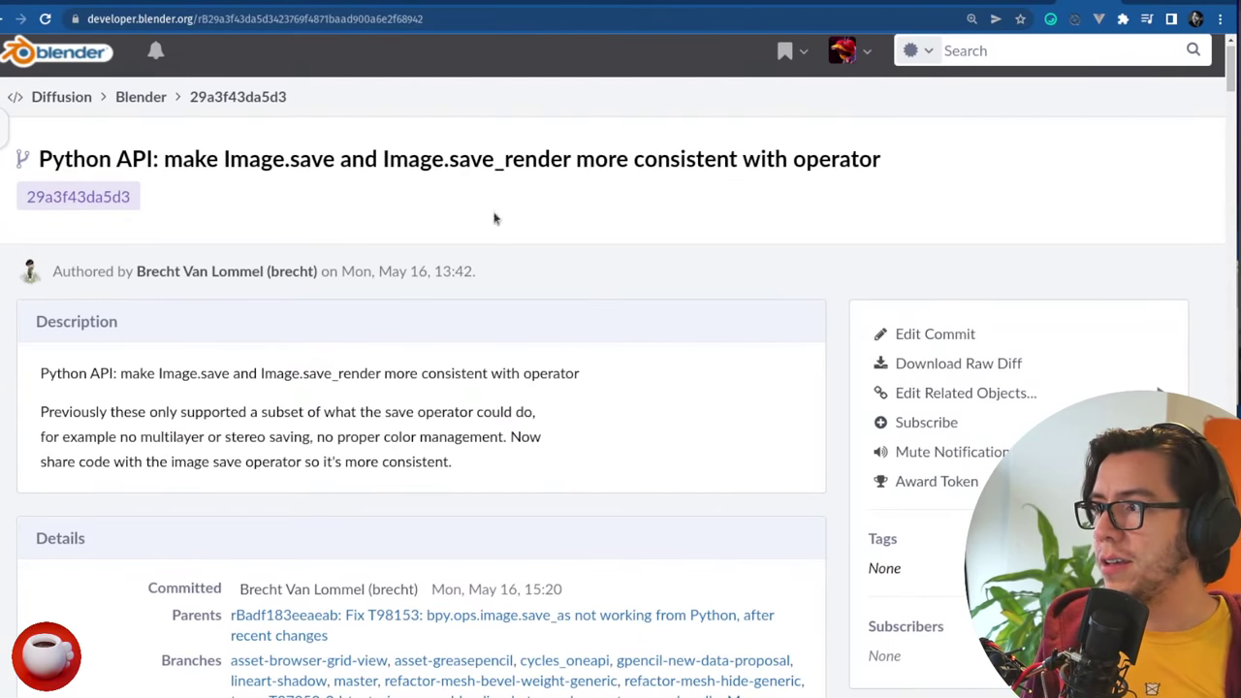
{"action": "scroll", "coordinate": [830, 245], "scroll_direction": "down", "scroll_amount": 3}
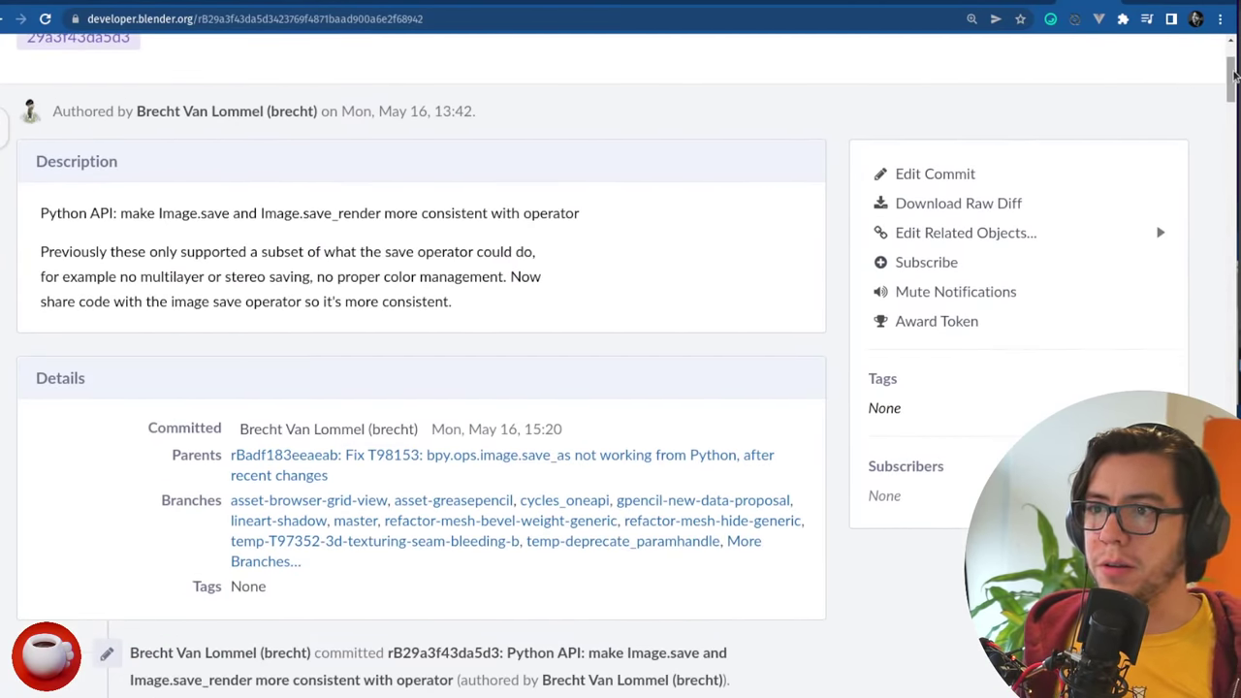
{"action": "mouse_move", "coordinate": [1232, 77]}
{"action": "left_mouse_down"}
{"action": "mouse_move", "coordinate": [1234, 101]}
{"action": "mouse_move", "coordinate": [1233, 64]}
{"action": "left_mouse_up"}
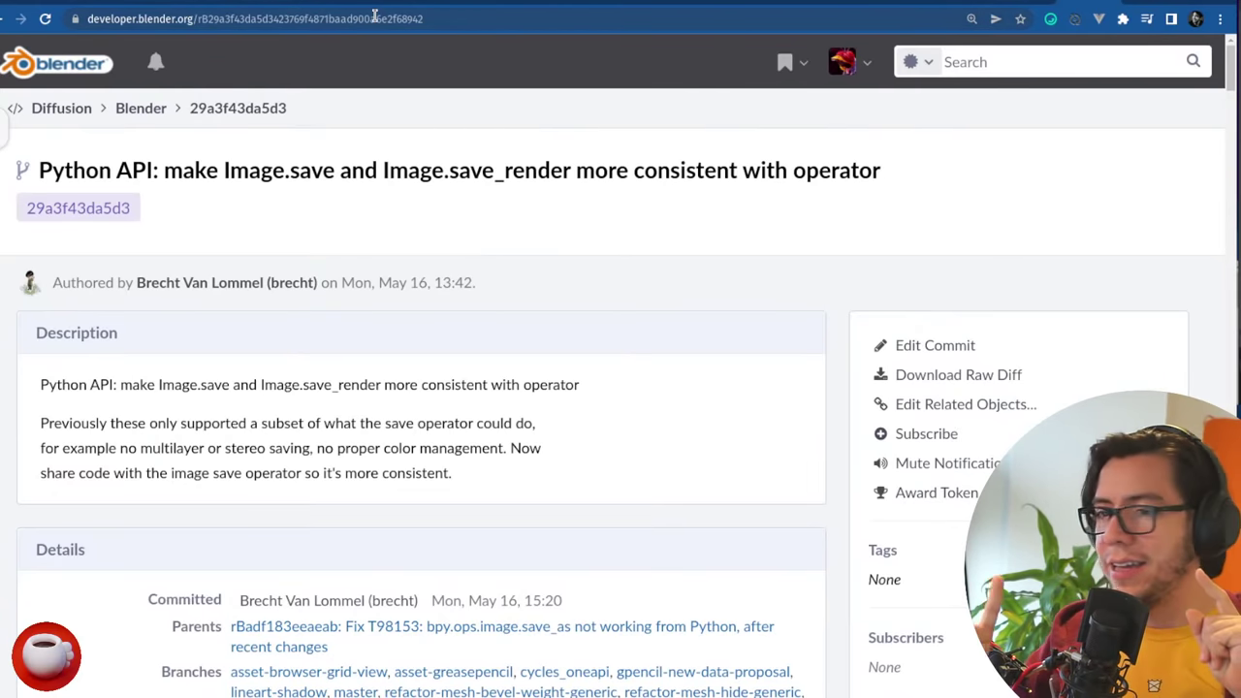
{"action": "left_click", "coordinate": [478, 19]}
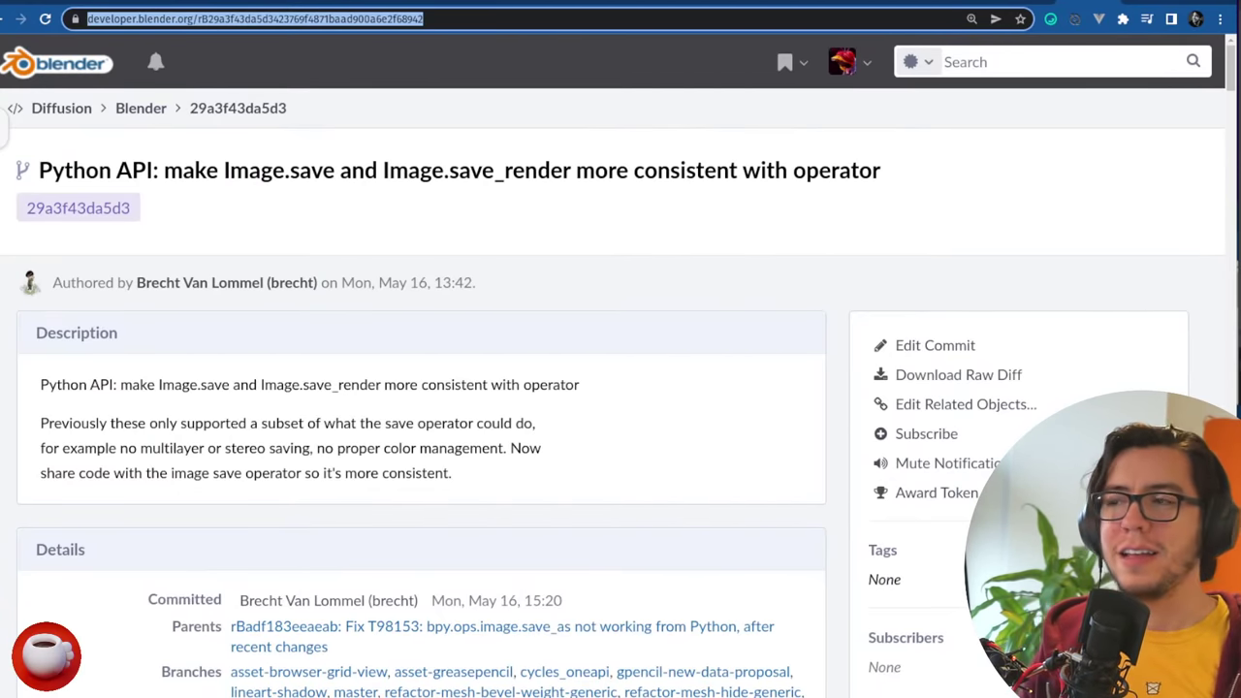
{"action": "left_click", "coordinate": [582, 61]}
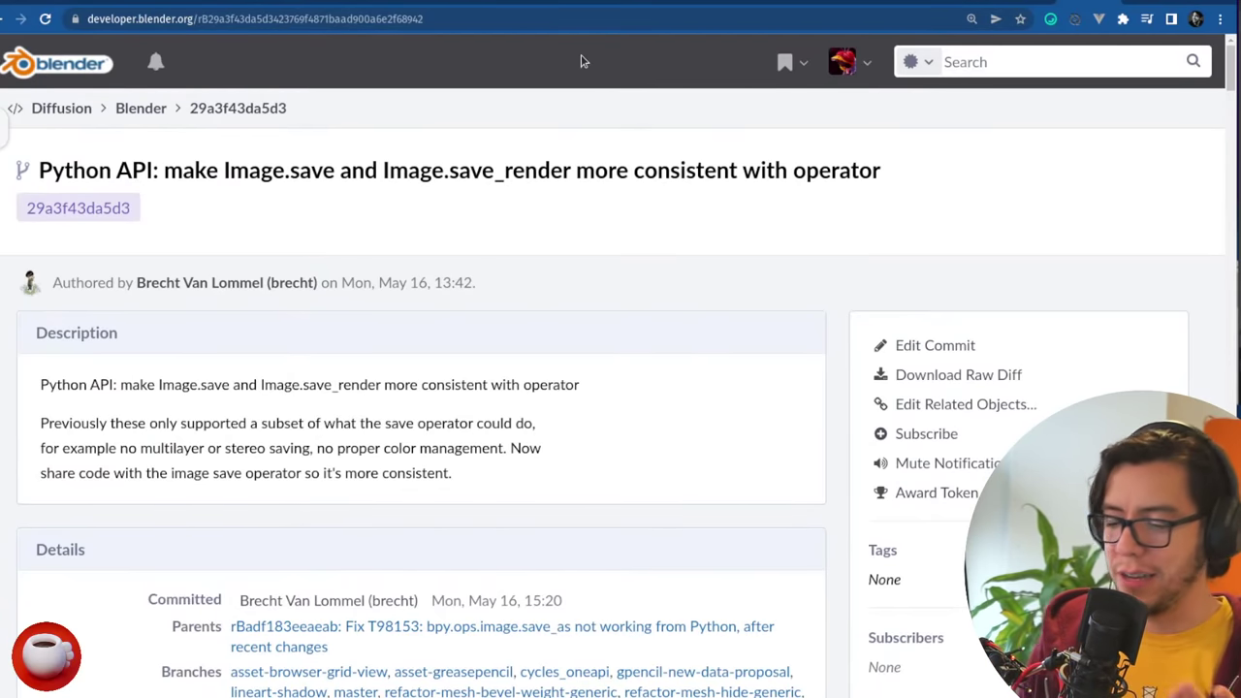
{"action": "key", "text": "ctrl+t"}
- Load commit rB0fcfcc4cc5be, 'EEVEE-Next: Add Velocity module', zoomed in, and scroll to its Description
{"action": "type", "text": "https://developer.blender.org/rB0fcfcc4cc5be"}
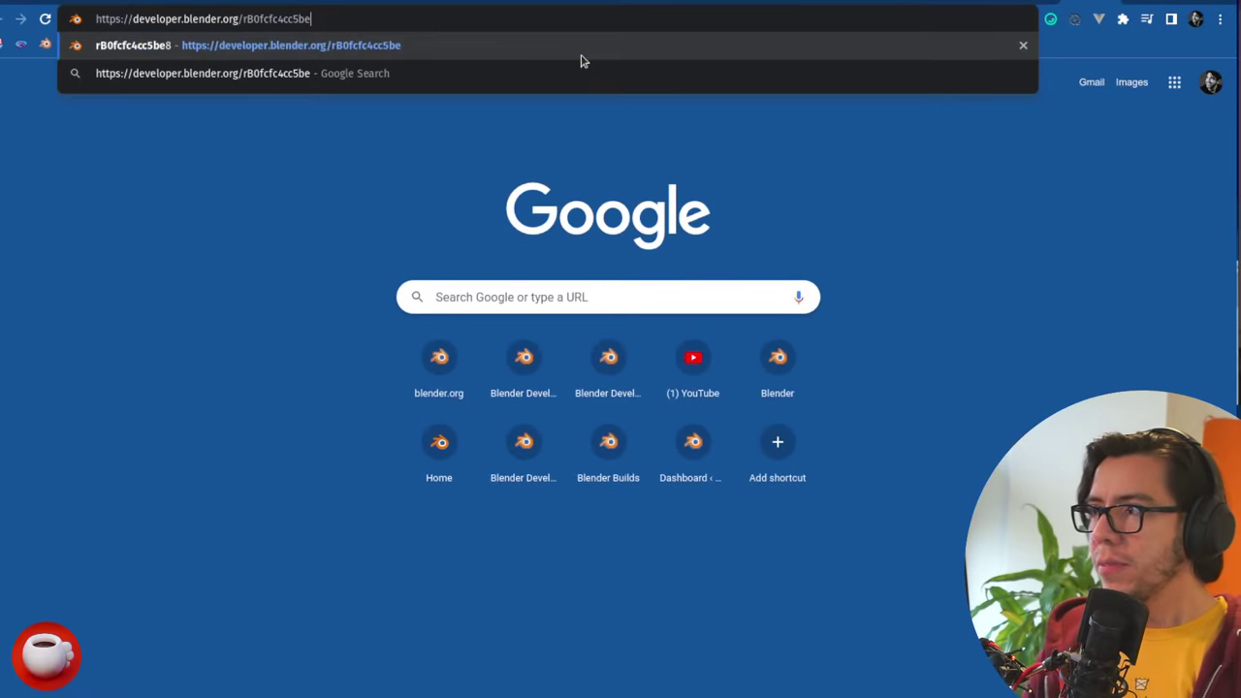
{"action": "key", "text": "Return"}
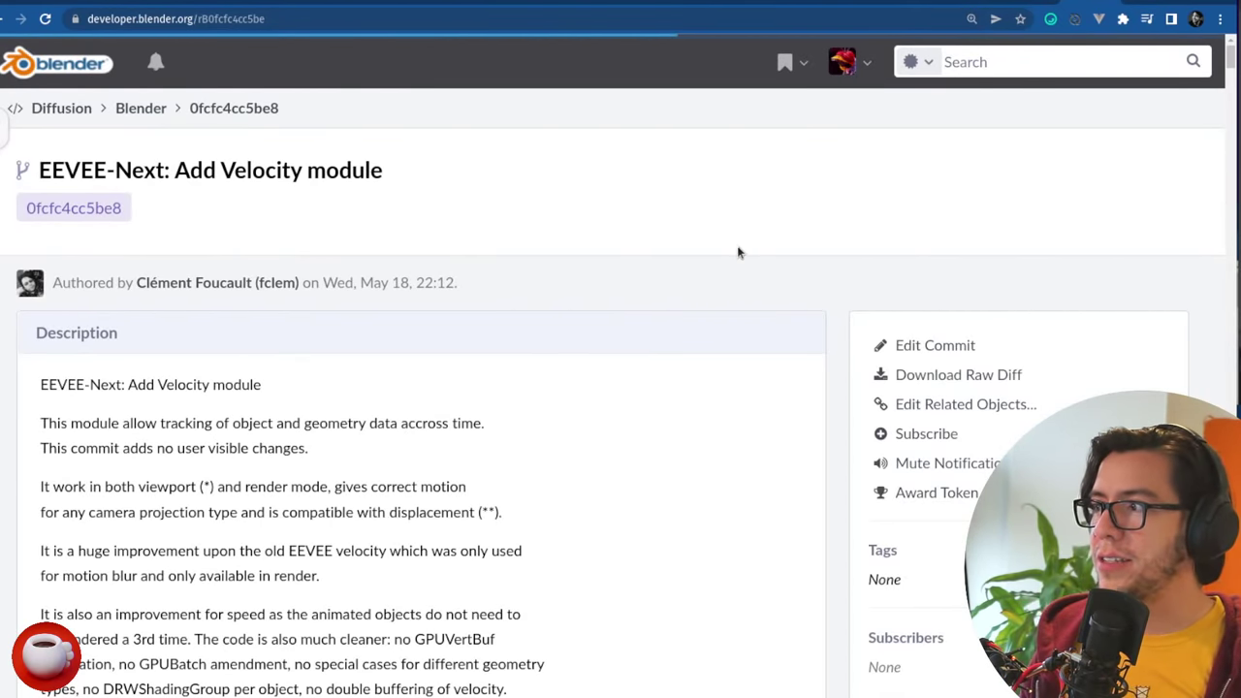
{"action": "key", "text": "ctrl+plus"}
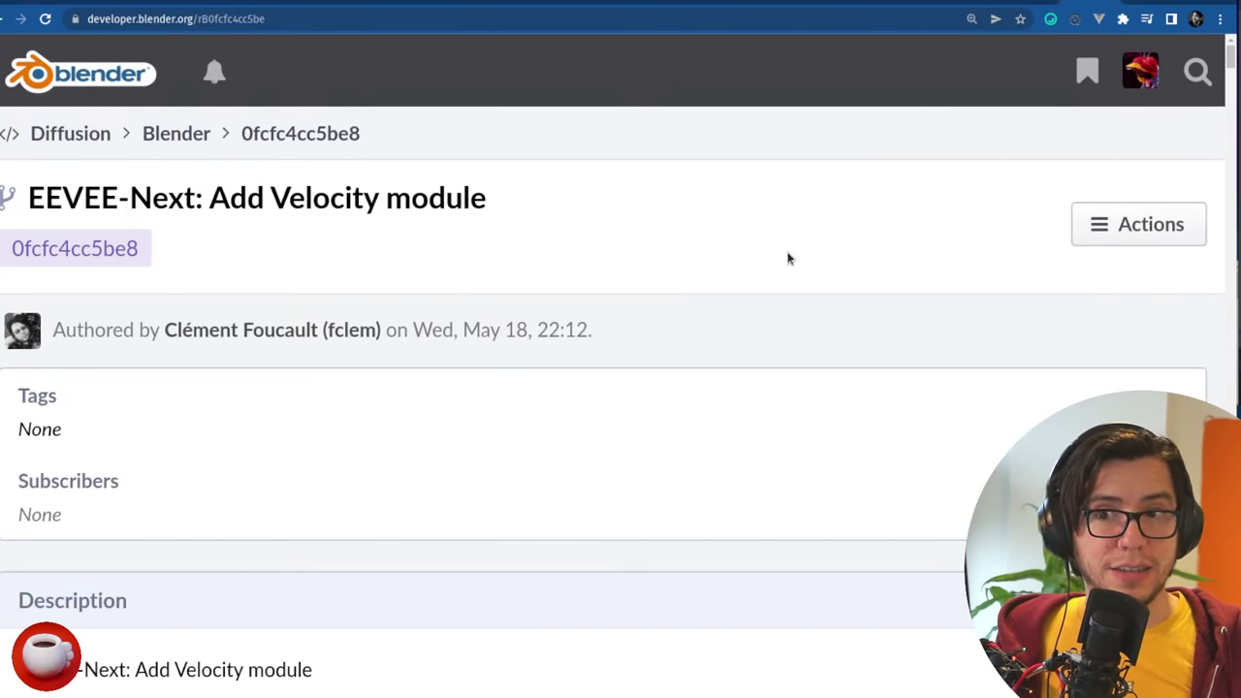
{"action": "scroll", "coordinate": [789, 243], "scroll_direction": "down", "scroll_amount": 3}
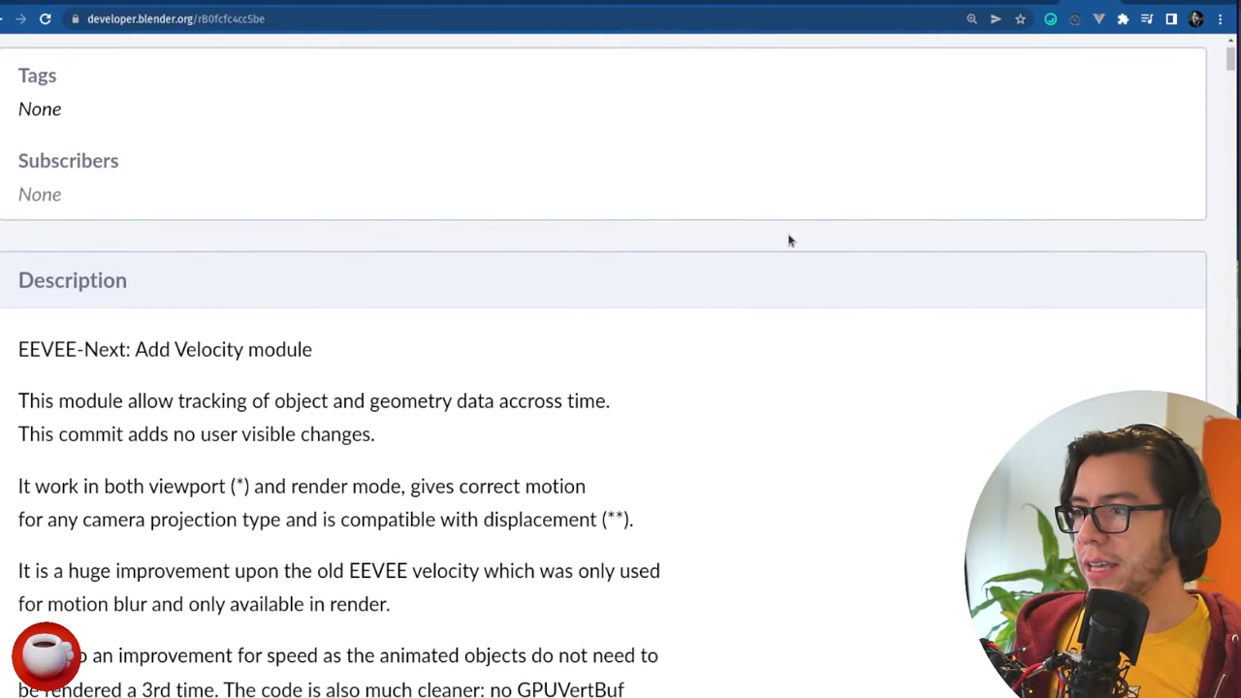
{"action": "scroll", "coordinate": [789, 240], "scroll_direction": "up", "scroll_amount": 1}
{"action": "scroll", "coordinate": [793, 242], "scroll_direction": "down", "scroll_amount": 4}
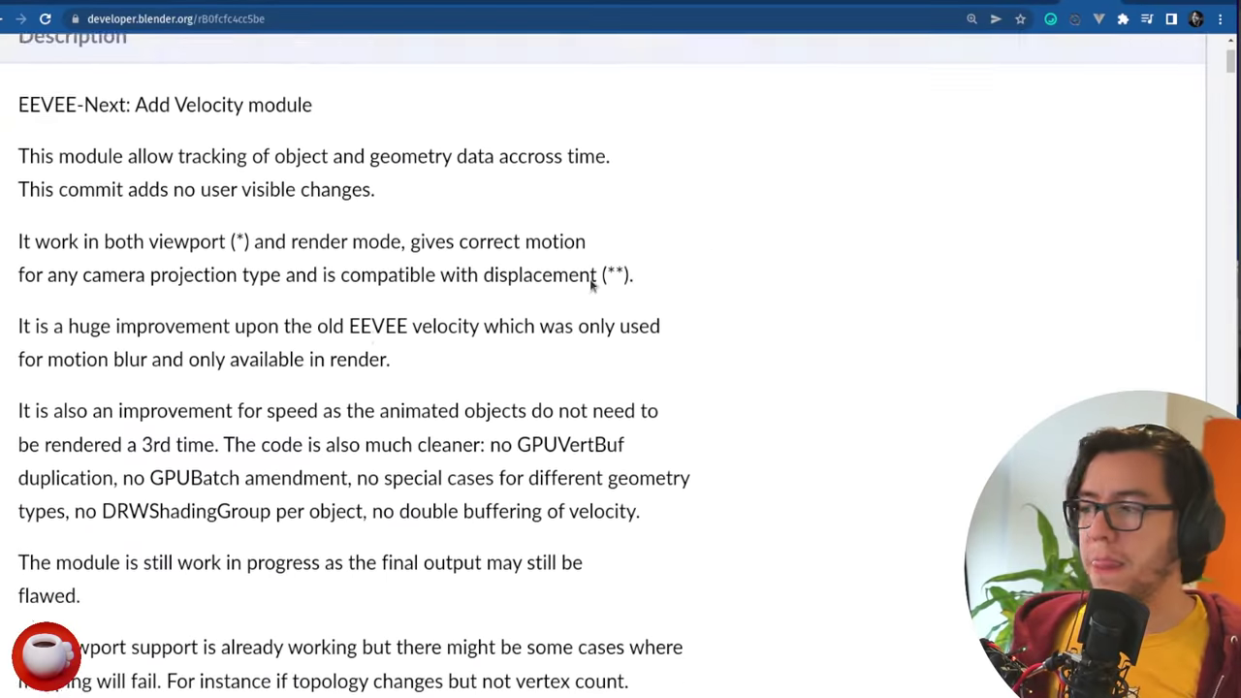
{"action": "scroll", "coordinate": [741, 307], "scroll_direction": "up", "scroll_amount": 1}
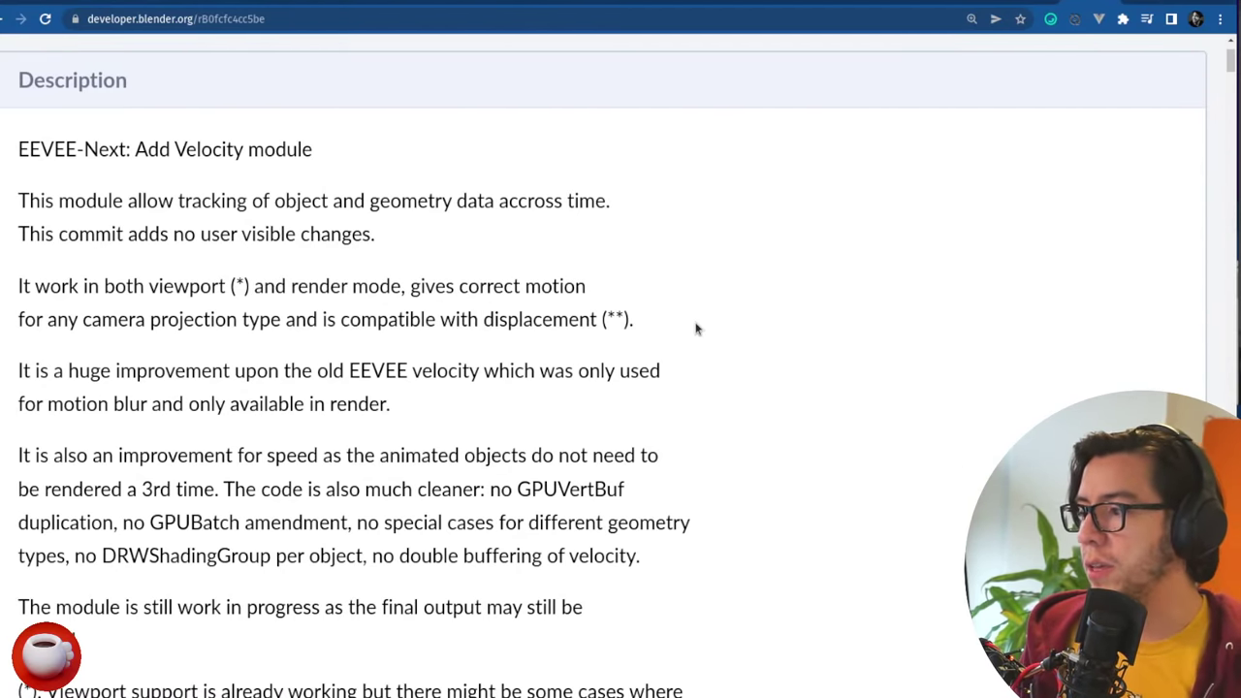
{"action": "scroll", "coordinate": [695, 329], "scroll_direction": "down", "scroll_amount": 1}
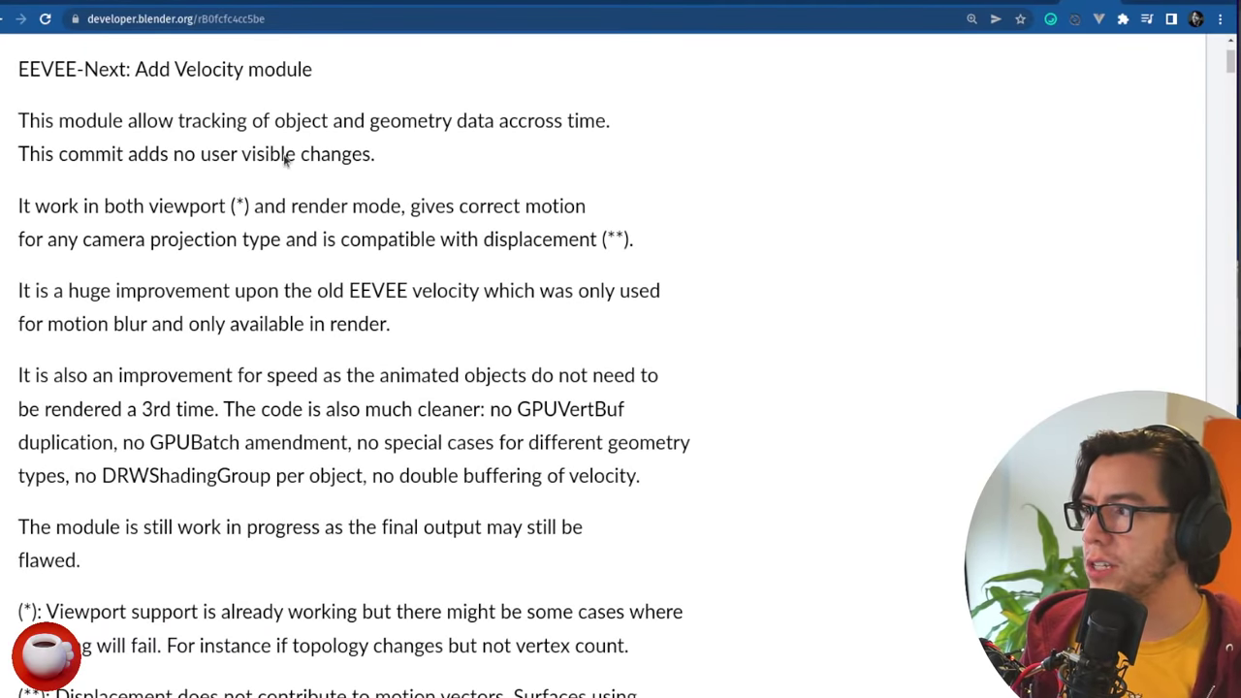
{"action": "left_click_drag", "start_coordinate": [361, 154], "coordinate": [59, 154]}
{"action": "left_click", "coordinate": [174, 155]}
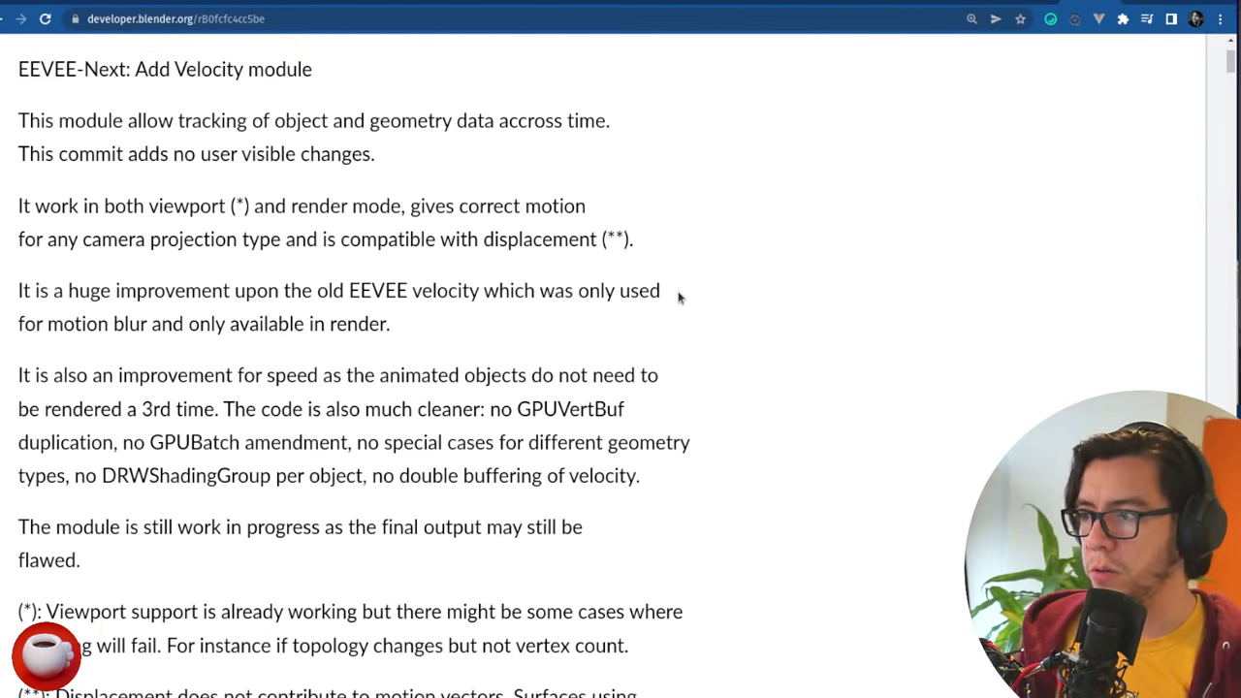
{"action": "scroll", "coordinate": [737, 366], "scroll_direction": "down", "scroll_amount": 2}
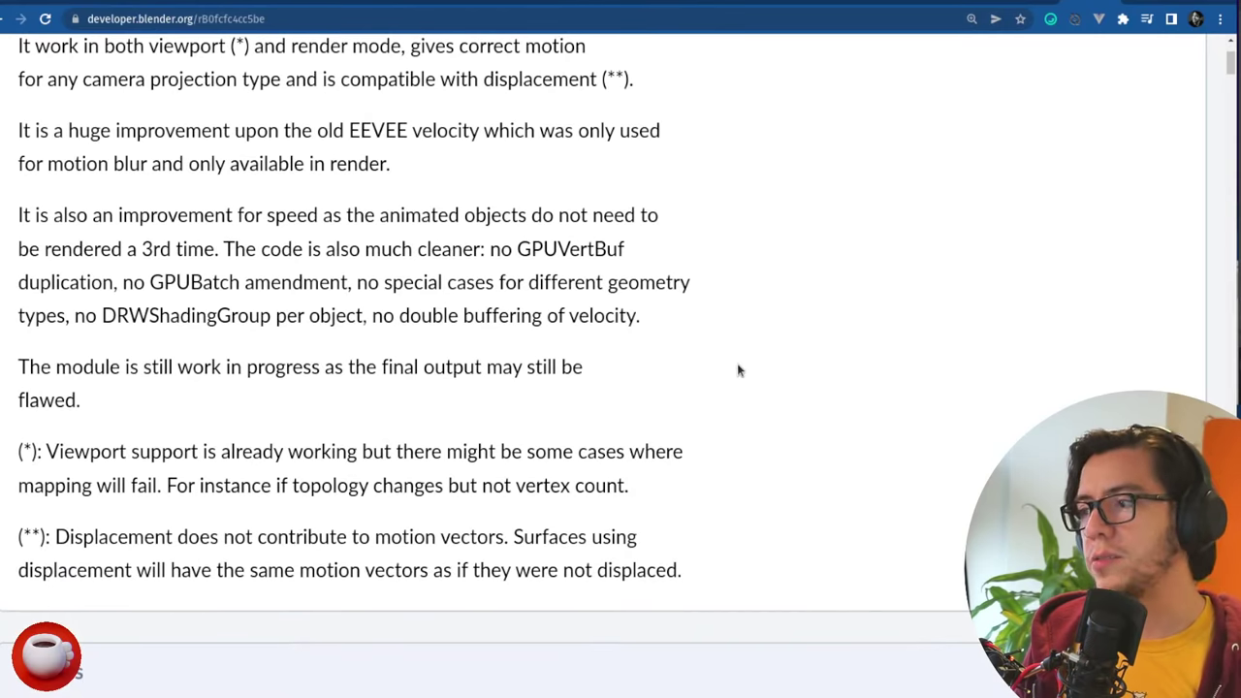
{"action": "scroll", "coordinate": [739, 369], "scroll_direction": "up", "scroll_amount": 2}
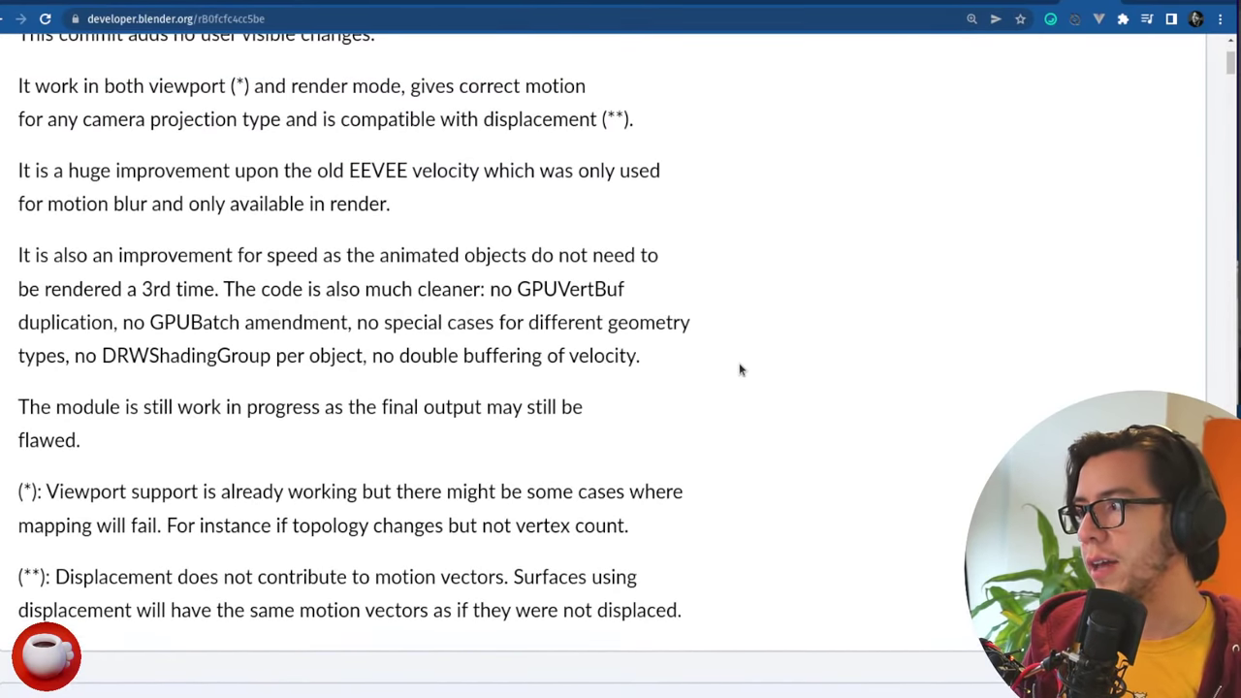
{"action": "scroll", "coordinate": [739, 369], "scroll_direction": "up", "scroll_amount": 2}
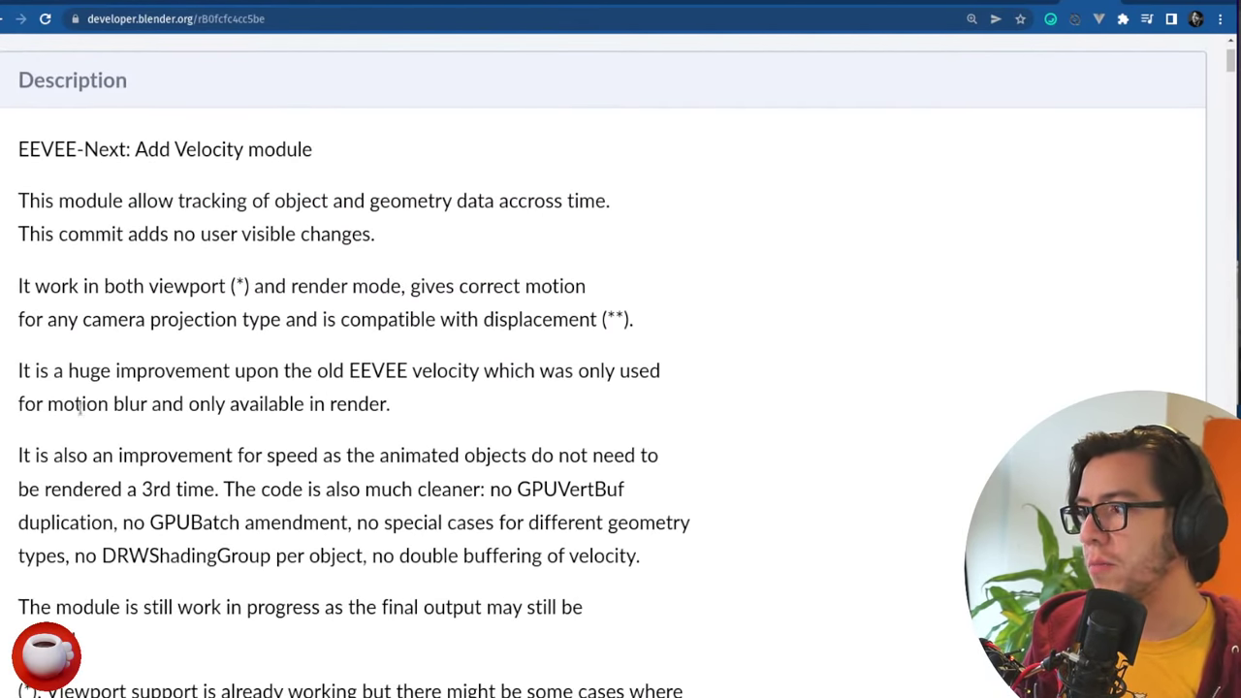
{"action": "mouse_move", "coordinate": [63, 405]}
{"action": "left_mouse_down"}
{"action": "mouse_move", "coordinate": [380, 402]}
{"action": "mouse_move", "coordinate": [85, 408]}
{"action": "left_mouse_up"}
{"action": "left_click", "coordinate": [373, 404]}
{"action": "left_click", "coordinate": [427, 425]}
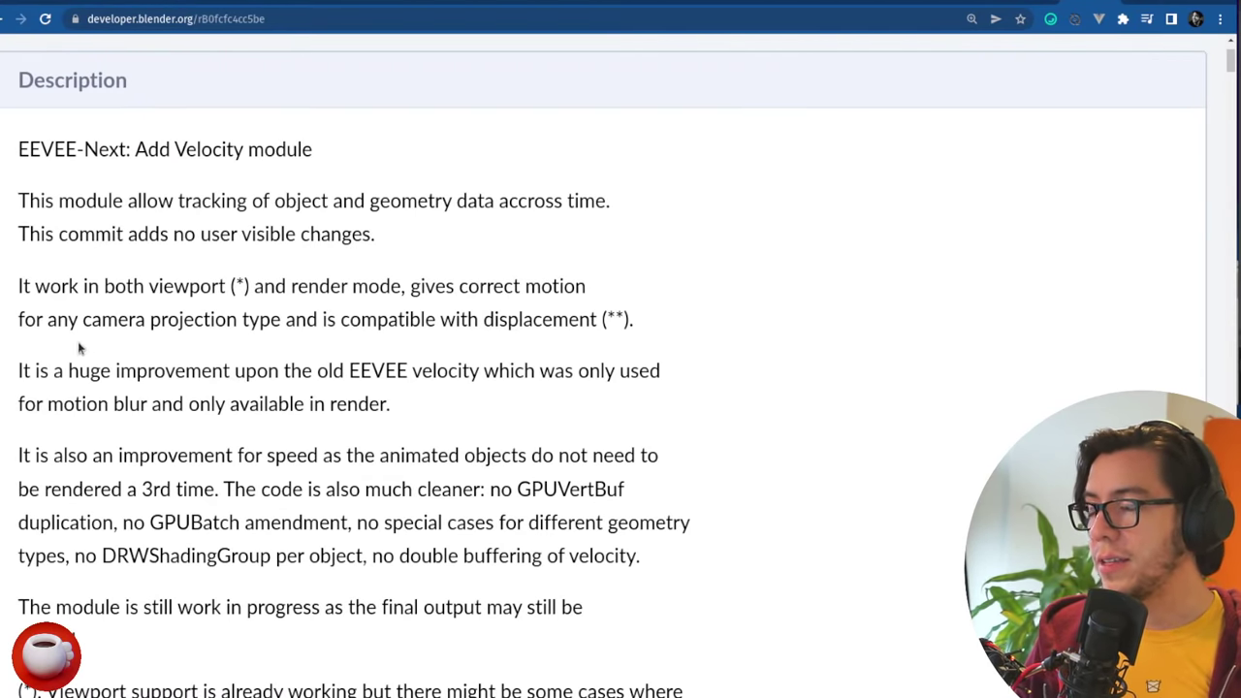
{"action": "mouse_move", "coordinate": [77, 320]}
{"action": "left_mouse_down"}
{"action": "mouse_move", "coordinate": [279, 320]}
{"action": "mouse_move", "coordinate": [80, 321]}
{"action": "left_mouse_up"}
{"action": "left_click", "coordinate": [278, 320]}
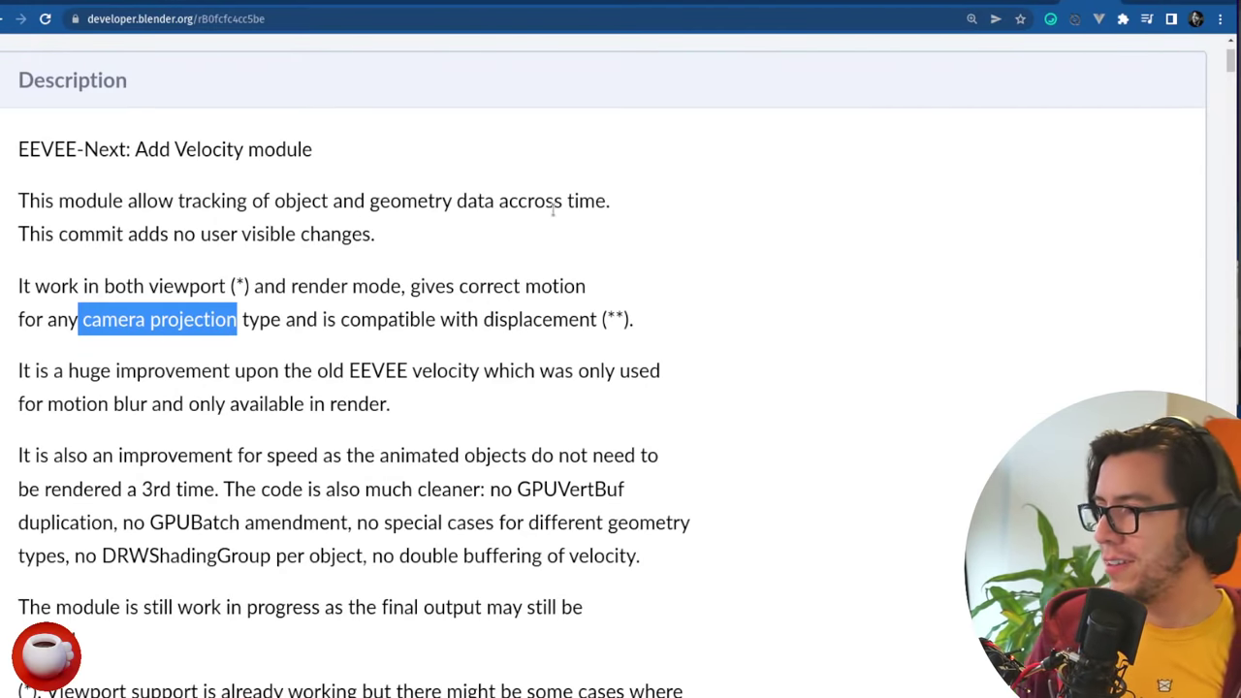
{"action": "left_click", "coordinate": [945, 221]}
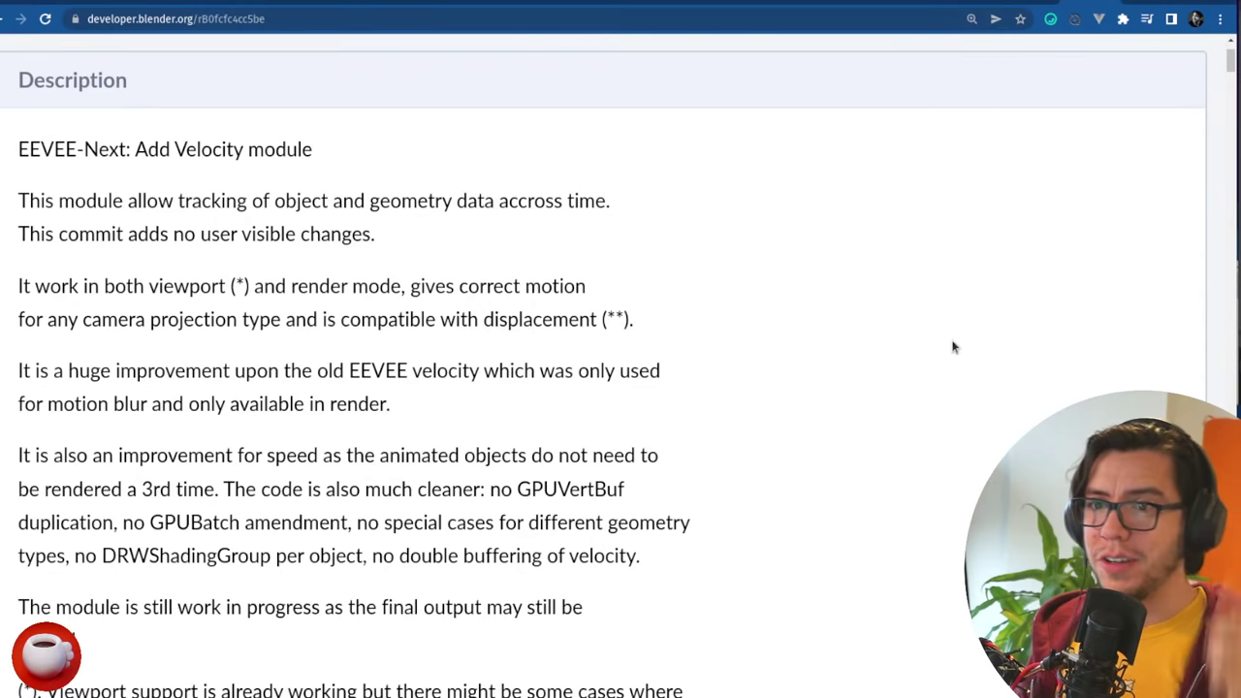
{"action": "key", "text": "alt+Tab"}
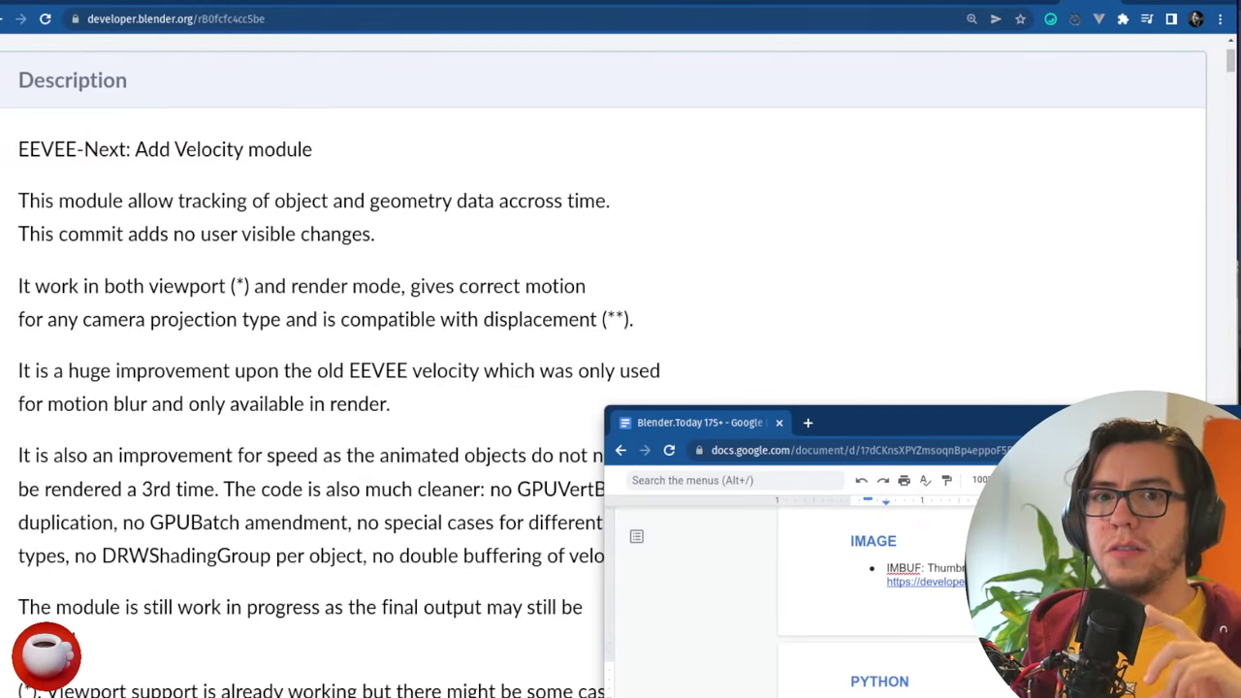
{"action": "left_click", "coordinate": [811, 346]}
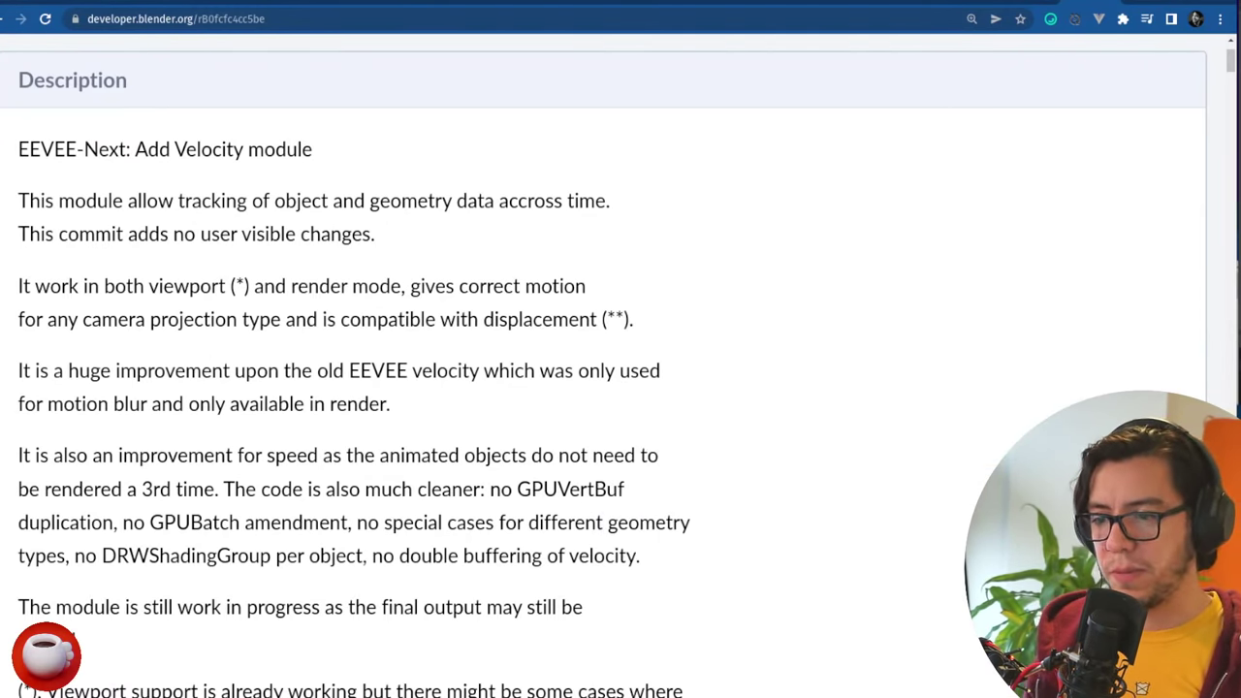
{"action": "key", "text": "alt+Tab"}
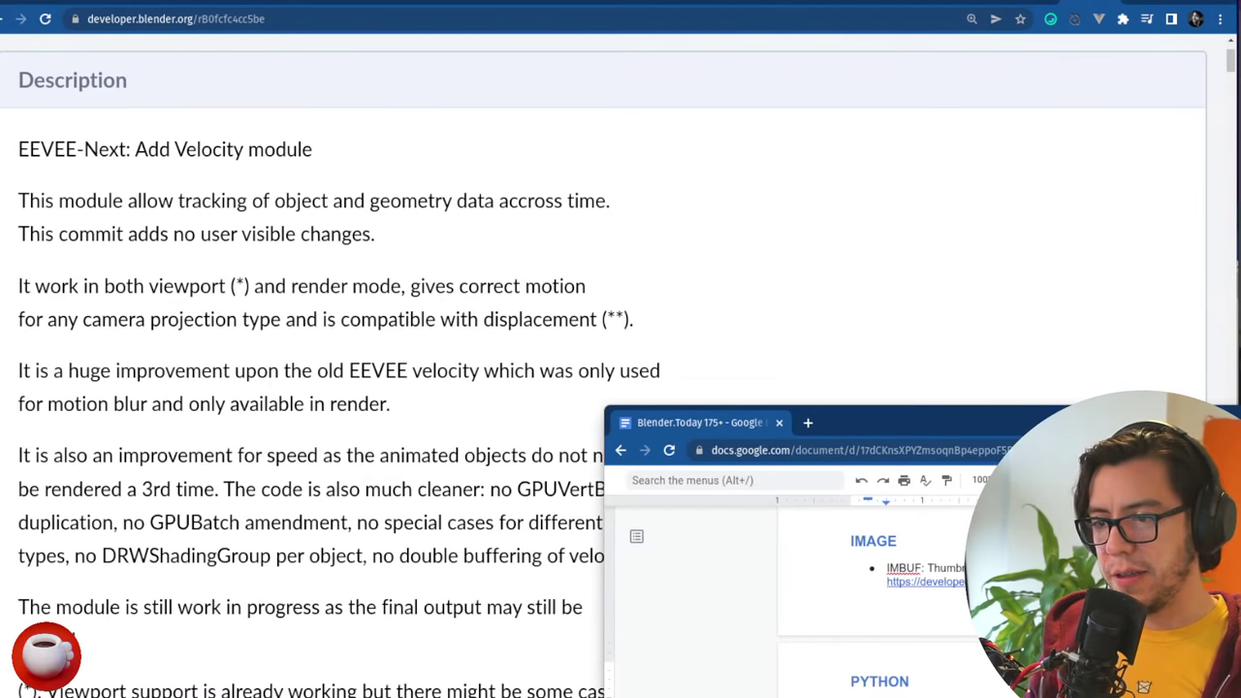
{"action": "left_click", "coordinate": [330, 17]}
{"action": "scroll", "coordinate": [343, 45], "scroll_direction": "up", "scroll_amount": 5}
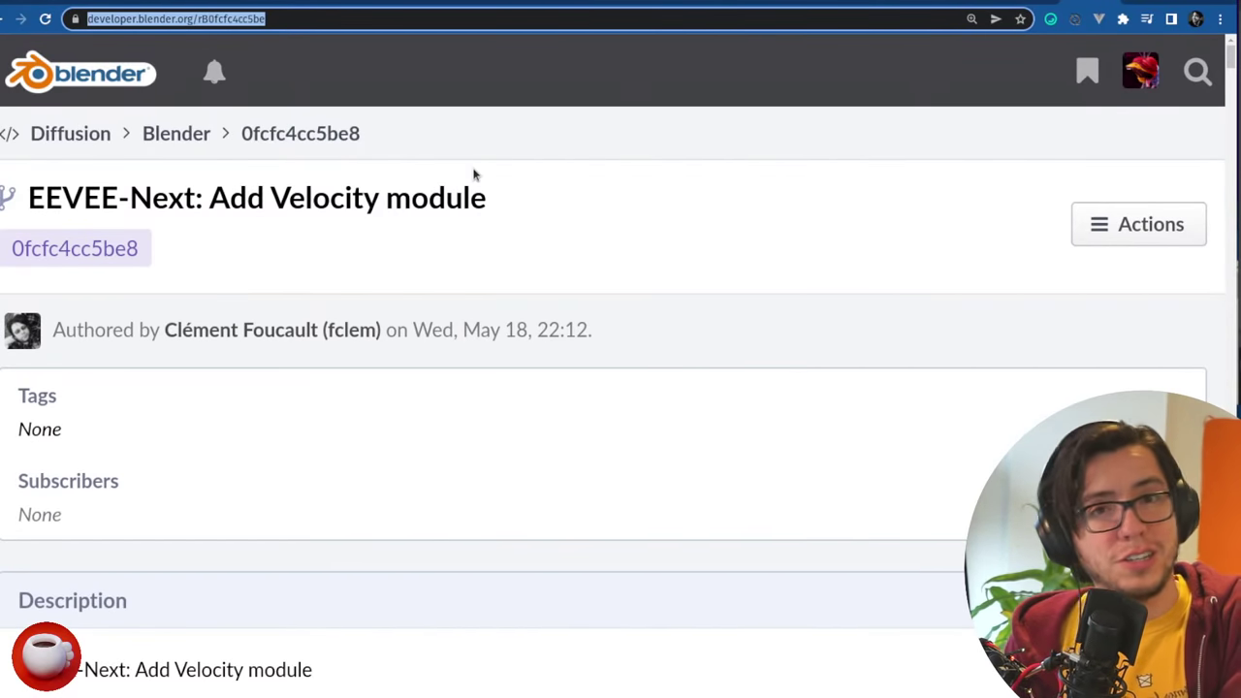
{"action": "type", "text": "https://developer.blender.org/rBf4028630bfda"}
- Load commit rBf4028630bfd and highlight 'unsupported hardware' in its title
{"action": "key", "text": "Return"}
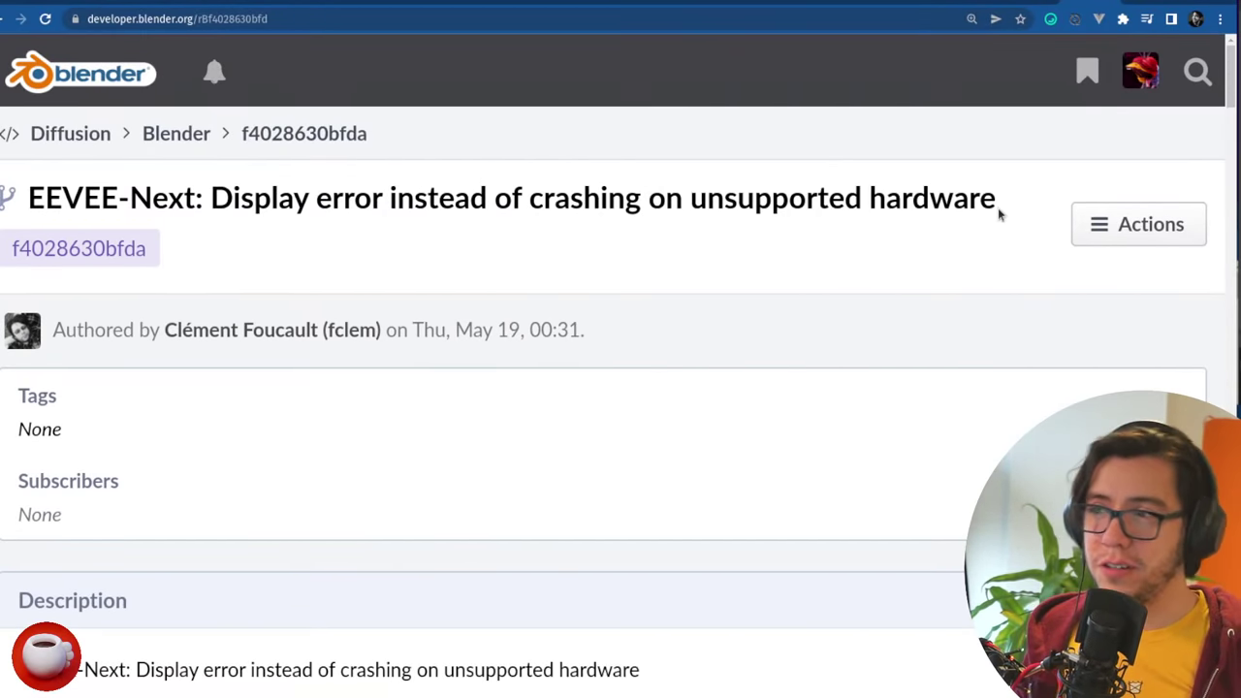
{"action": "left_click_drag", "start_coordinate": [1005, 205], "coordinate": [689, 199]}
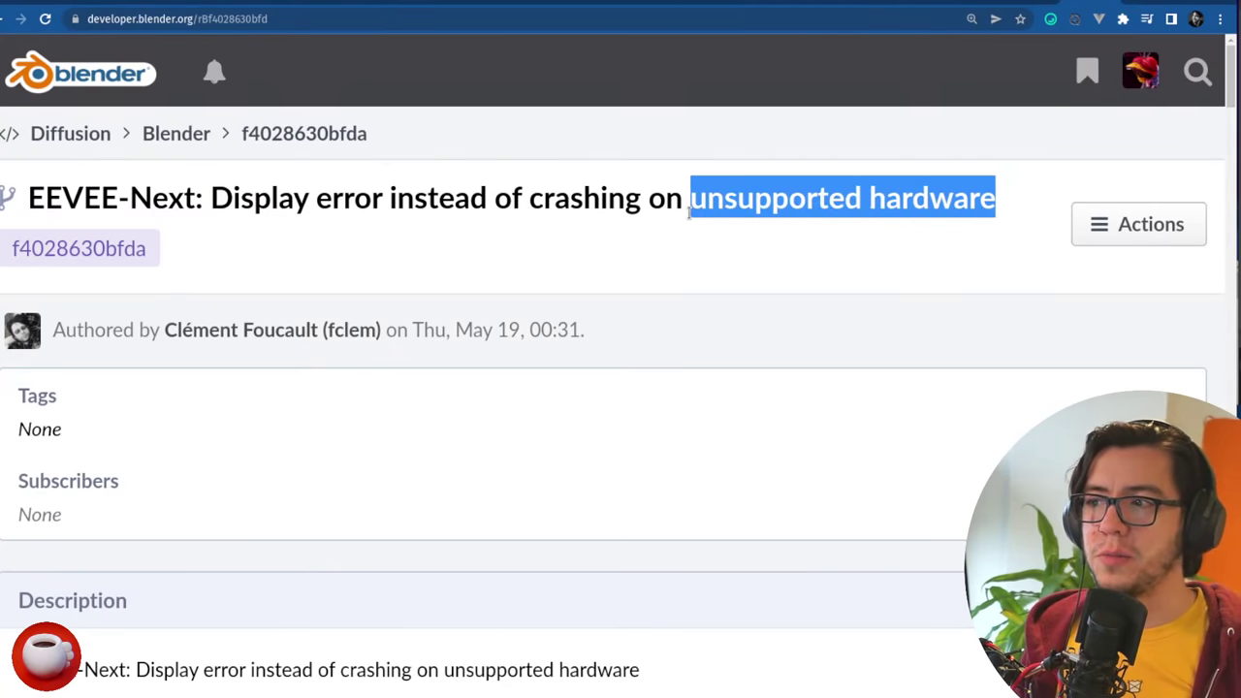
{"action": "left_click", "coordinate": [851, 264]}
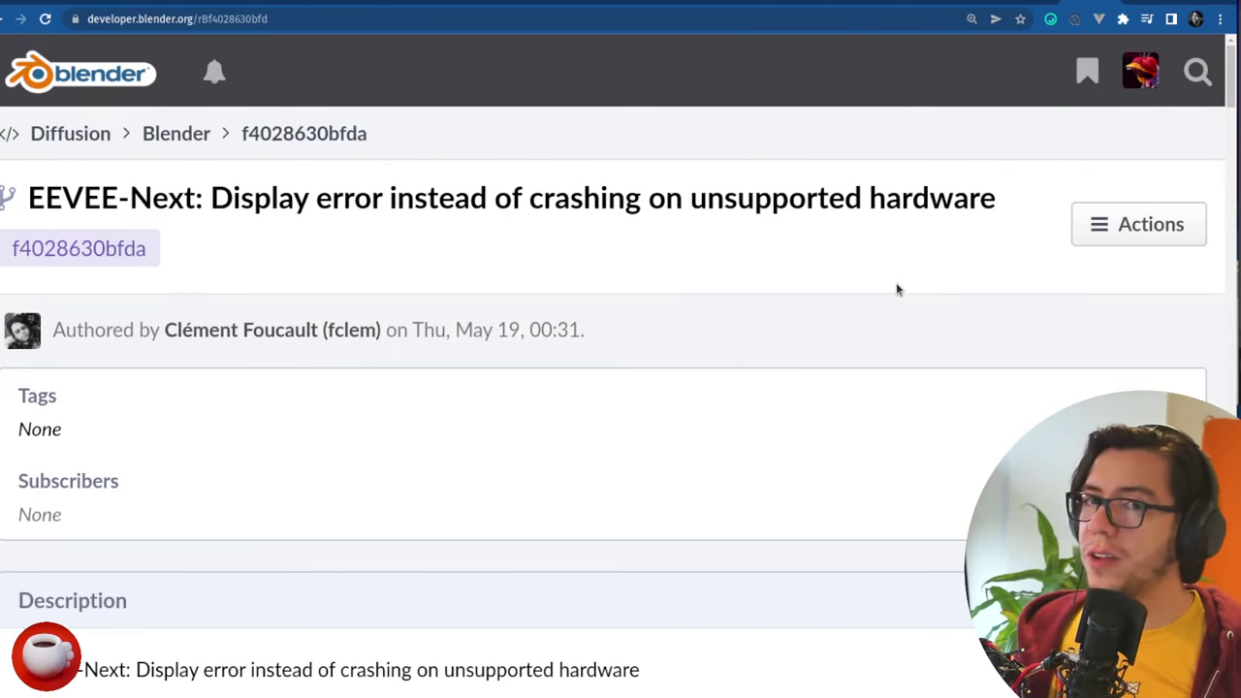
{"action": "scroll", "coordinate": [897, 283], "scroll_direction": "down", "scroll_amount": 3}
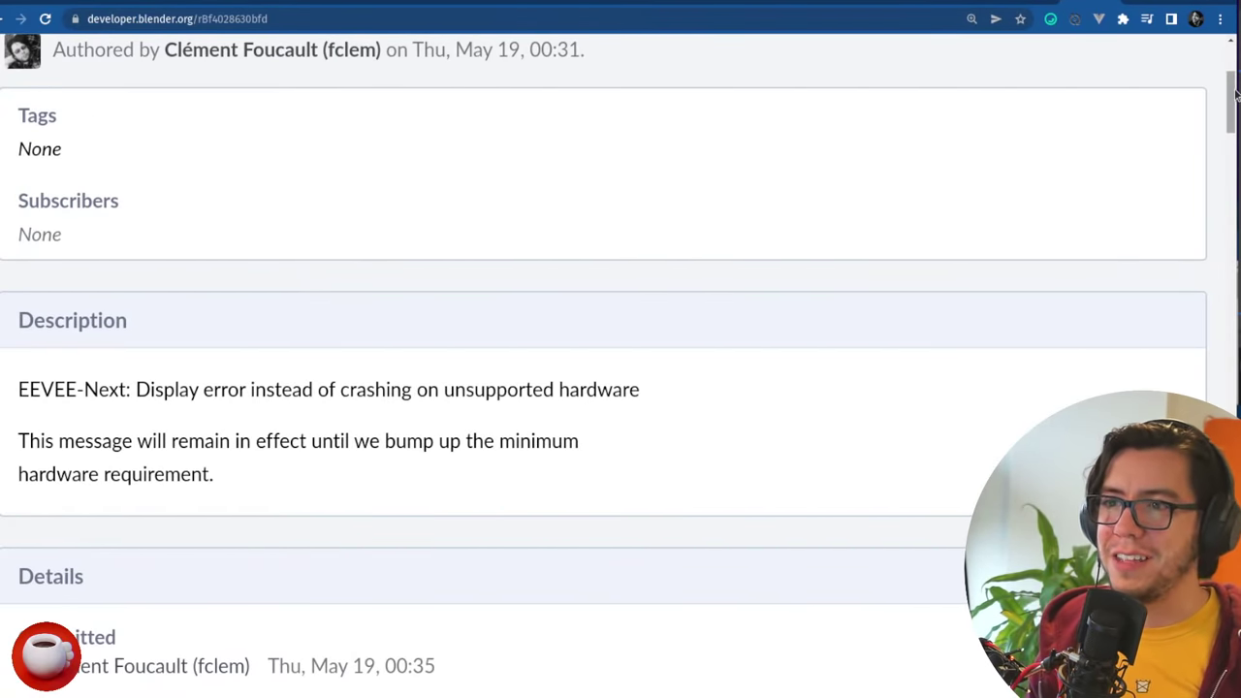
{"action": "scroll", "coordinate": [1235, 92], "scroll_direction": "down", "scroll_amount": 1}
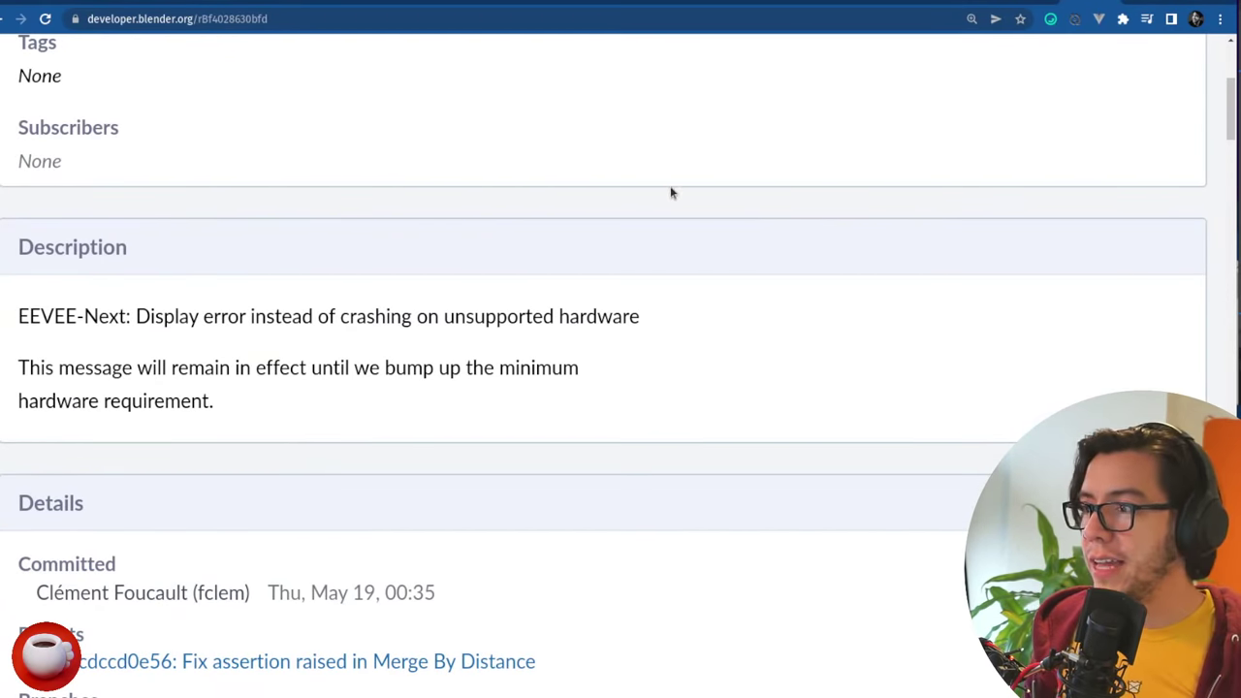
- Highlight the 'minimum hardware requirement' phrase and the commit date and time
{"action": "left_click_drag", "start_coordinate": [262, 388], "coordinate": [497, 378]}
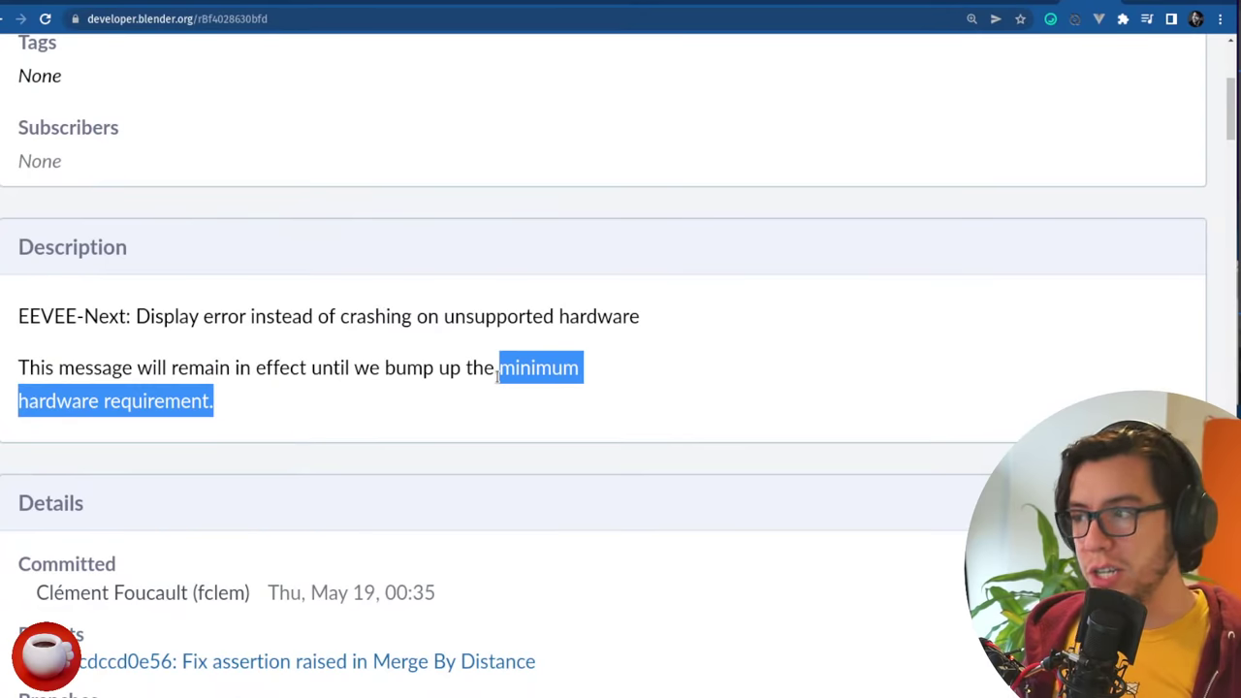
{"action": "left_click", "coordinate": [512, 230]}
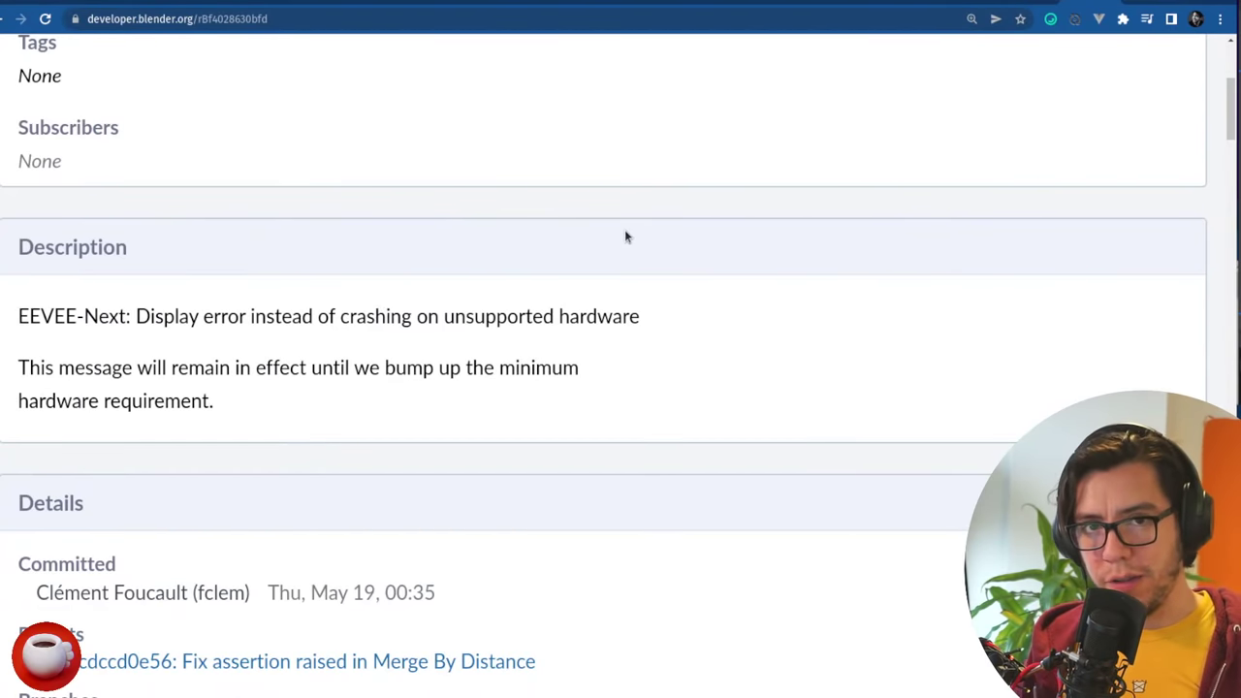
{"action": "scroll", "coordinate": [621, 249], "scroll_direction": "up", "scroll_amount": 3}
{"action": "scroll", "coordinate": [583, 344], "scroll_direction": "up", "scroll_amount": 2}
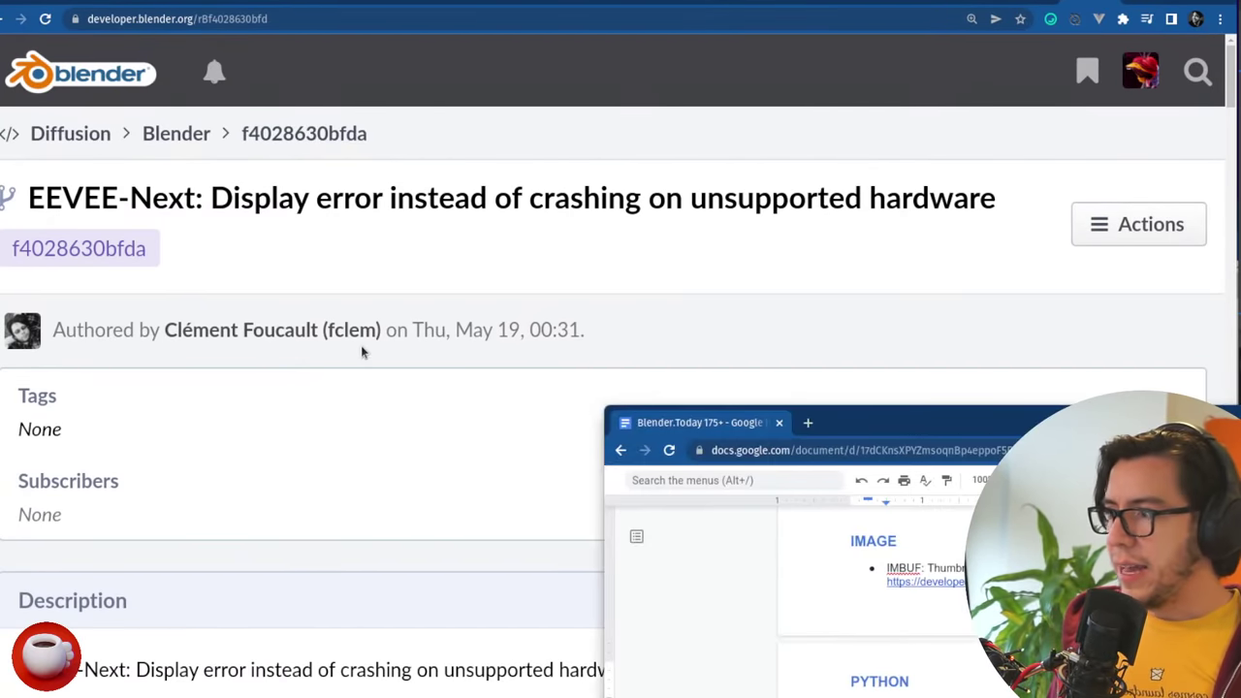
{"action": "left_click_drag", "start_coordinate": [585, 339], "coordinate": [377, 352]}
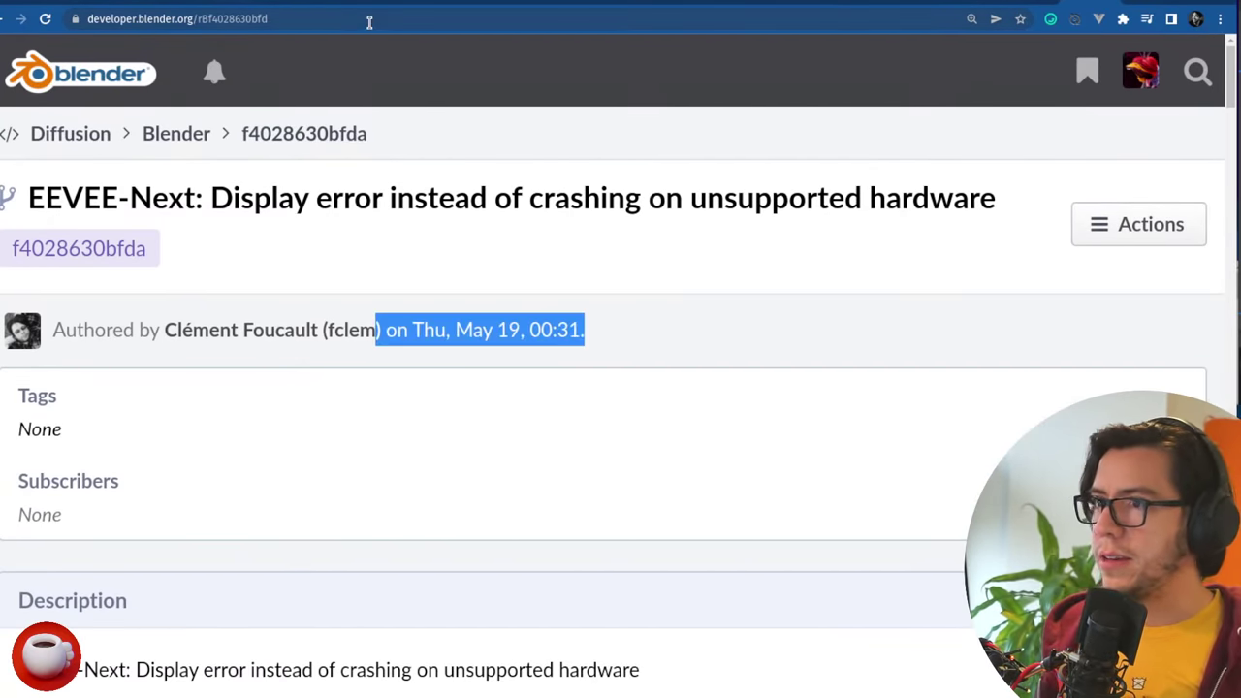
- Clear the highlight and go back through visited pages to the Blender.community home feed
{"action": "left_click", "coordinate": [377, 161]}
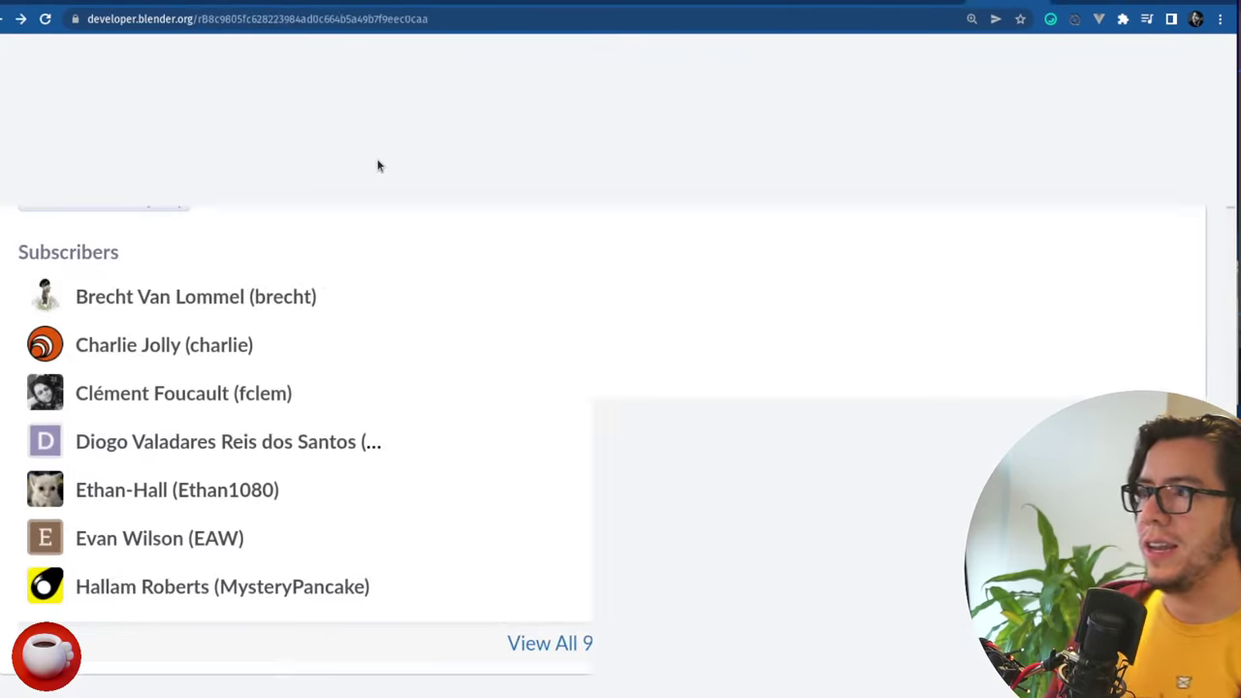
{"action": "key", "text": "alt+Left"}
{"action": "key", "text": "alt+Left"}
{"action": "key", "text": "alt+Left"}
{"action": "key", "text": "alt+Left"}
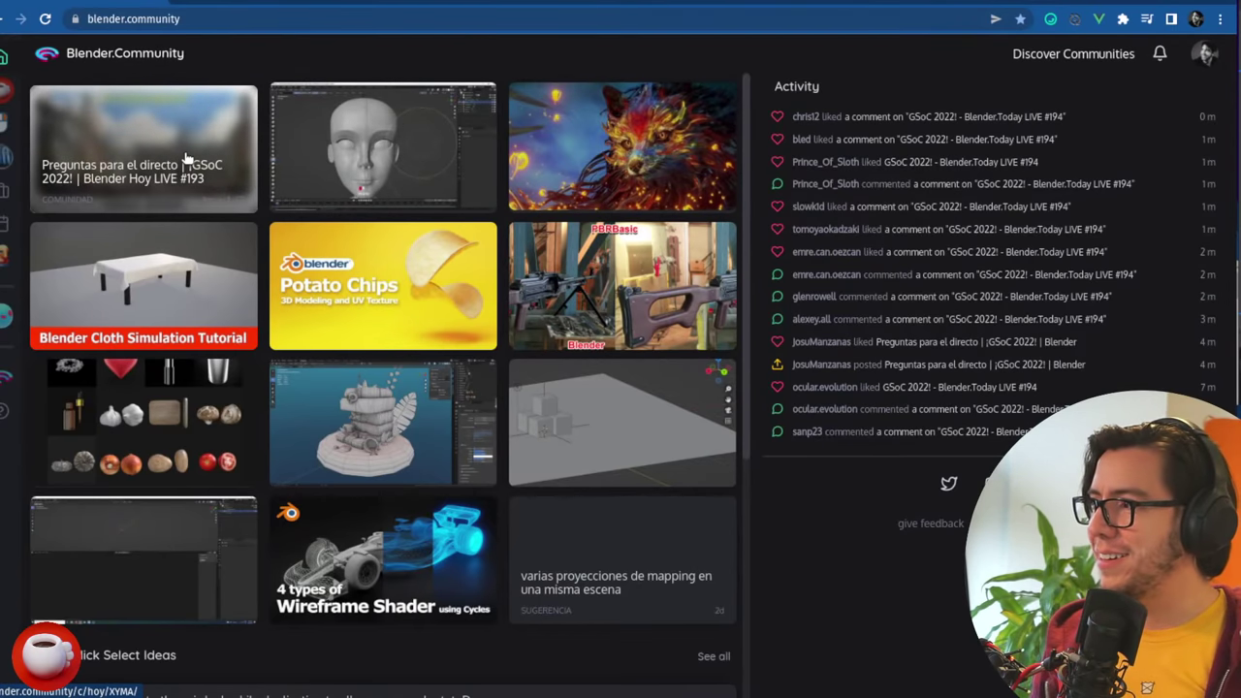
- Glance at the Blender Hoy questions post, then open Blender.Today's 'GSoC 2022! - Blender.Today LIVE #194'
{"action": "left_click", "coordinate": [186, 158]}
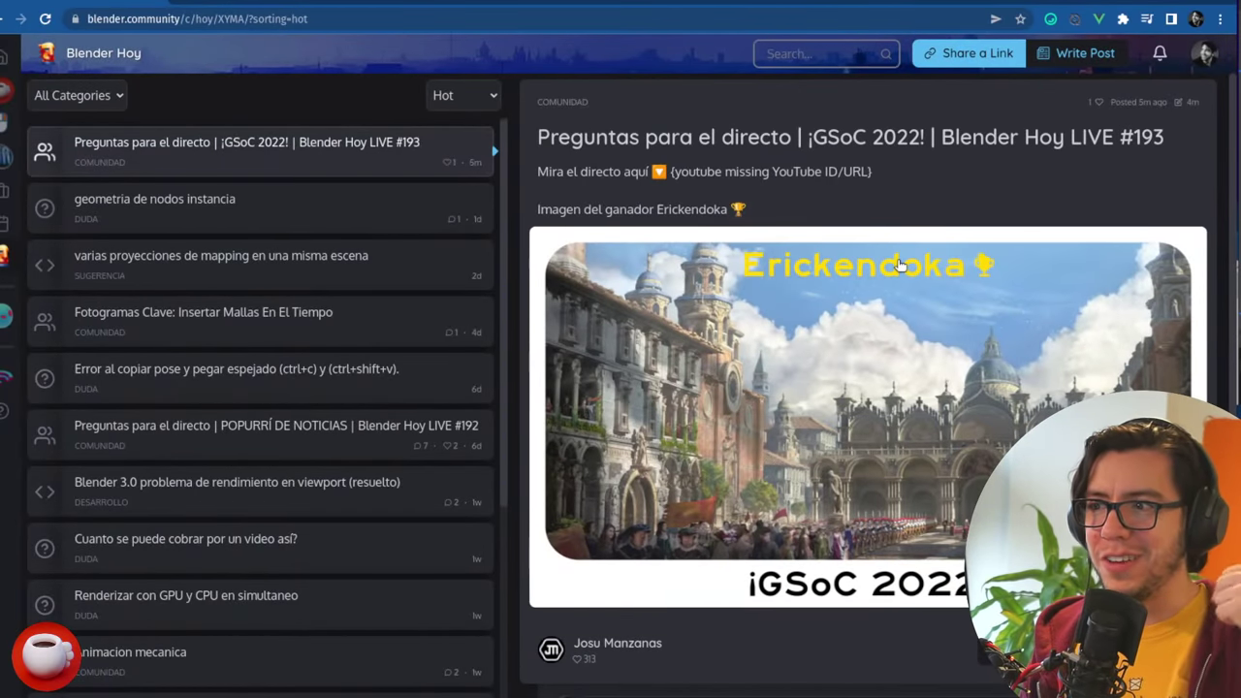
{"action": "scroll", "coordinate": [873, 291], "scroll_direction": "down", "scroll_amount": 1}
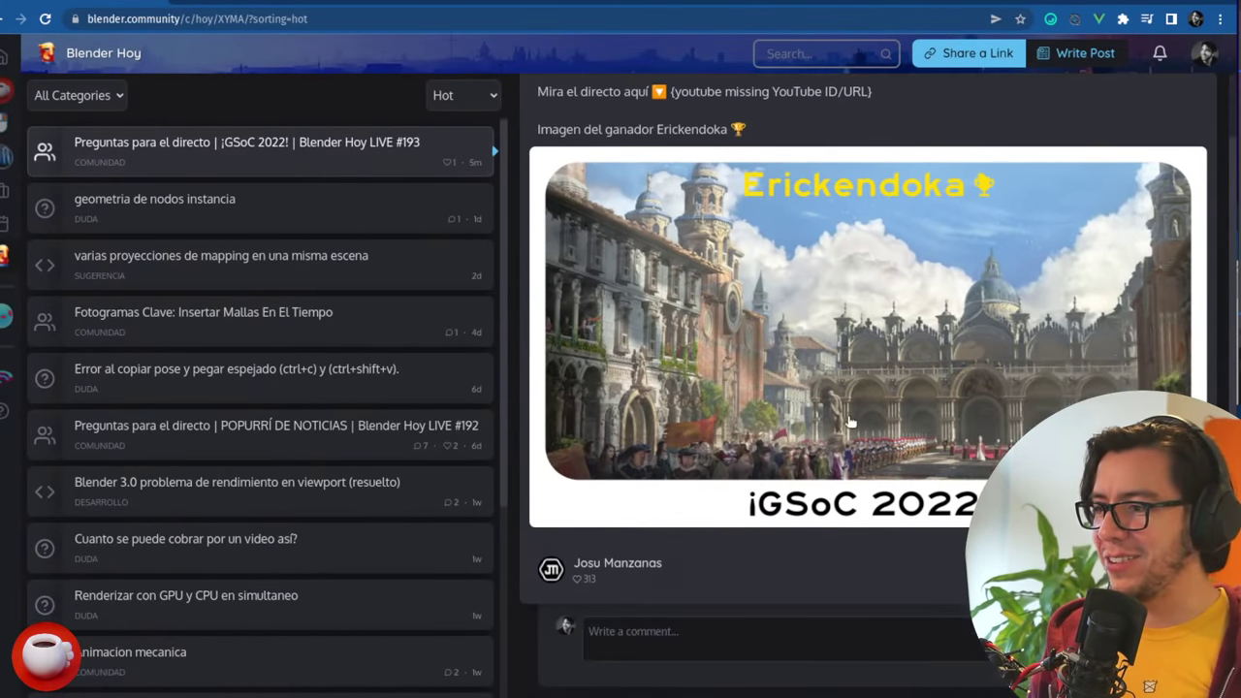
{"action": "scroll", "coordinate": [737, 349], "scroll_direction": "up", "scroll_amount": 1}
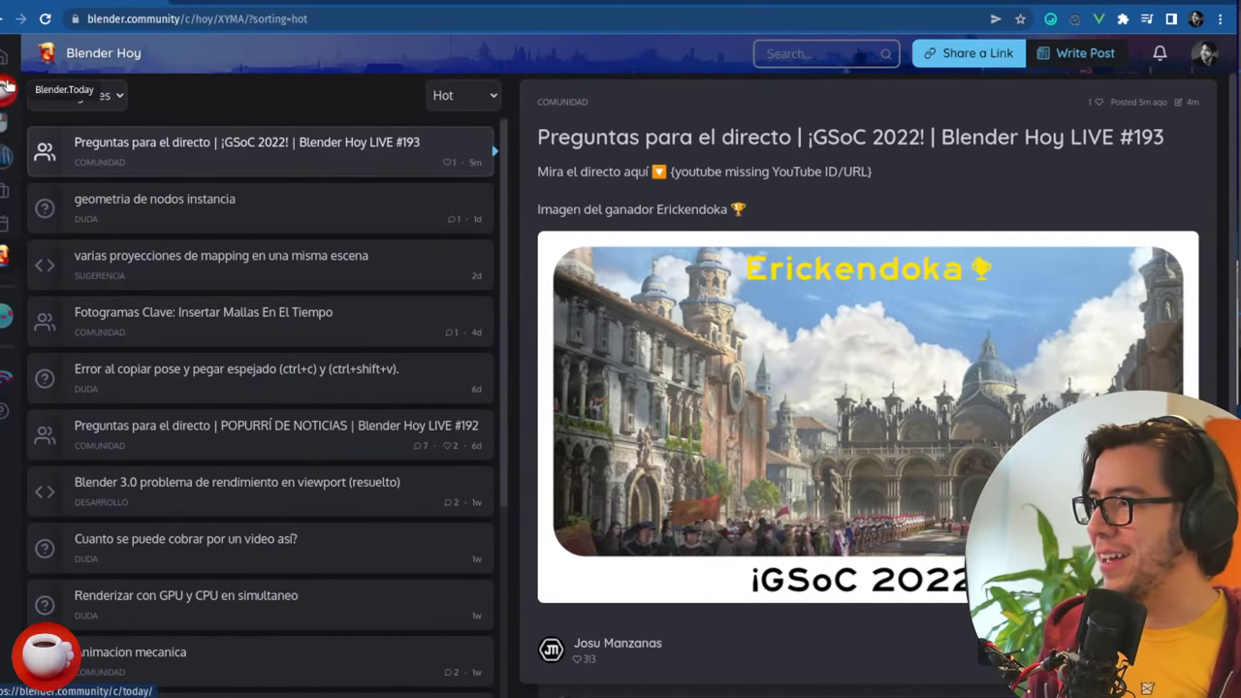
{"action": "left_click", "coordinate": [6, 90]}
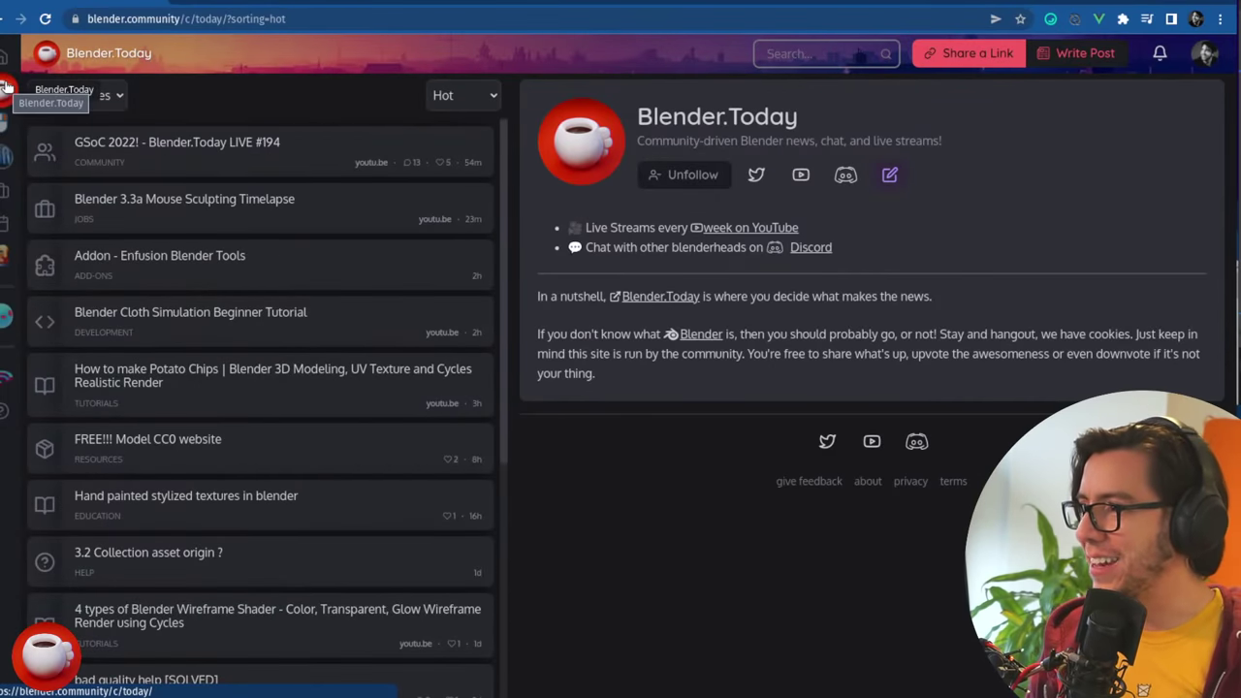
{"action": "left_click", "coordinate": [243, 161]}
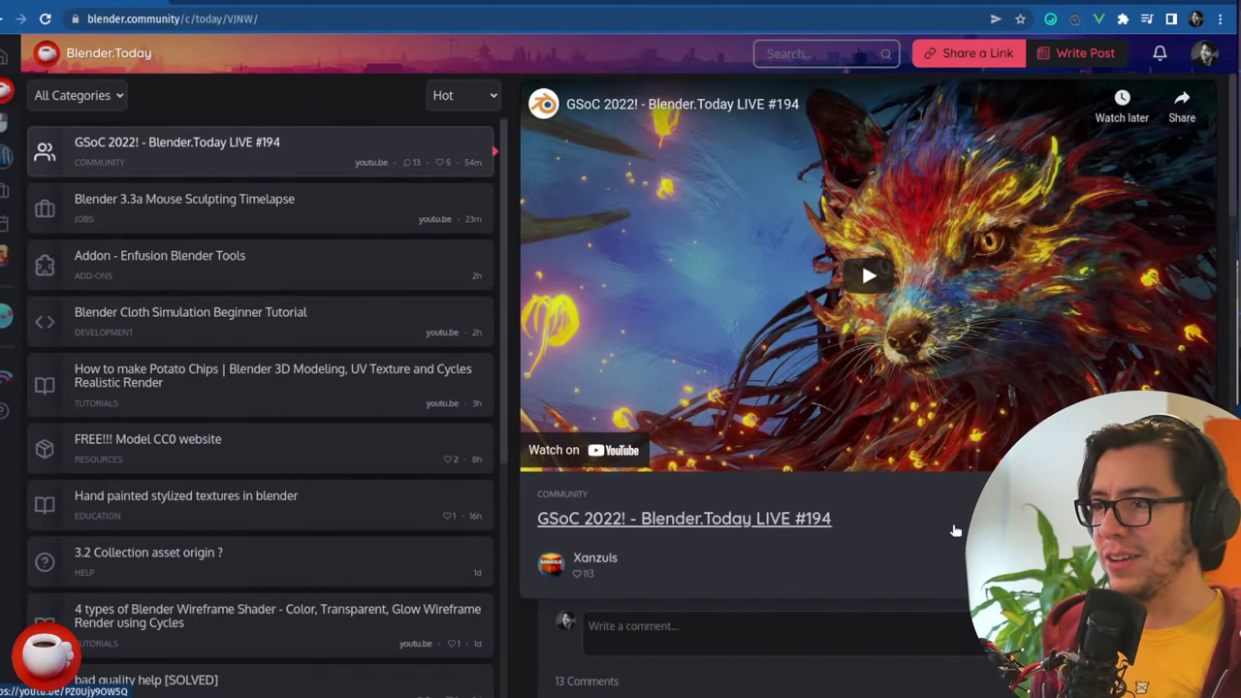
- Scroll through the LIVE #194 viewer questions, enlarge the page twice, and switch to Blender
{"action": "scroll", "coordinate": [955, 531], "scroll_direction": "down", "scroll_amount": 1}
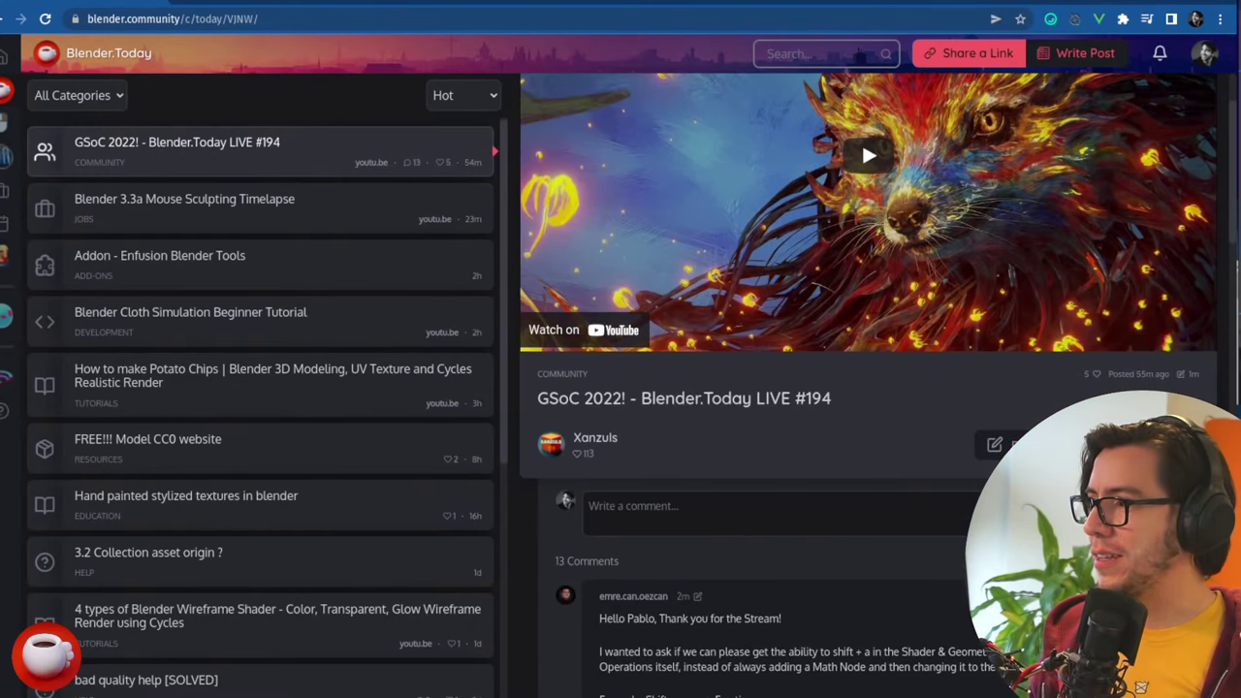
{"action": "scroll", "coordinate": [869, 387], "scroll_direction": "down", "scroll_amount": 3}
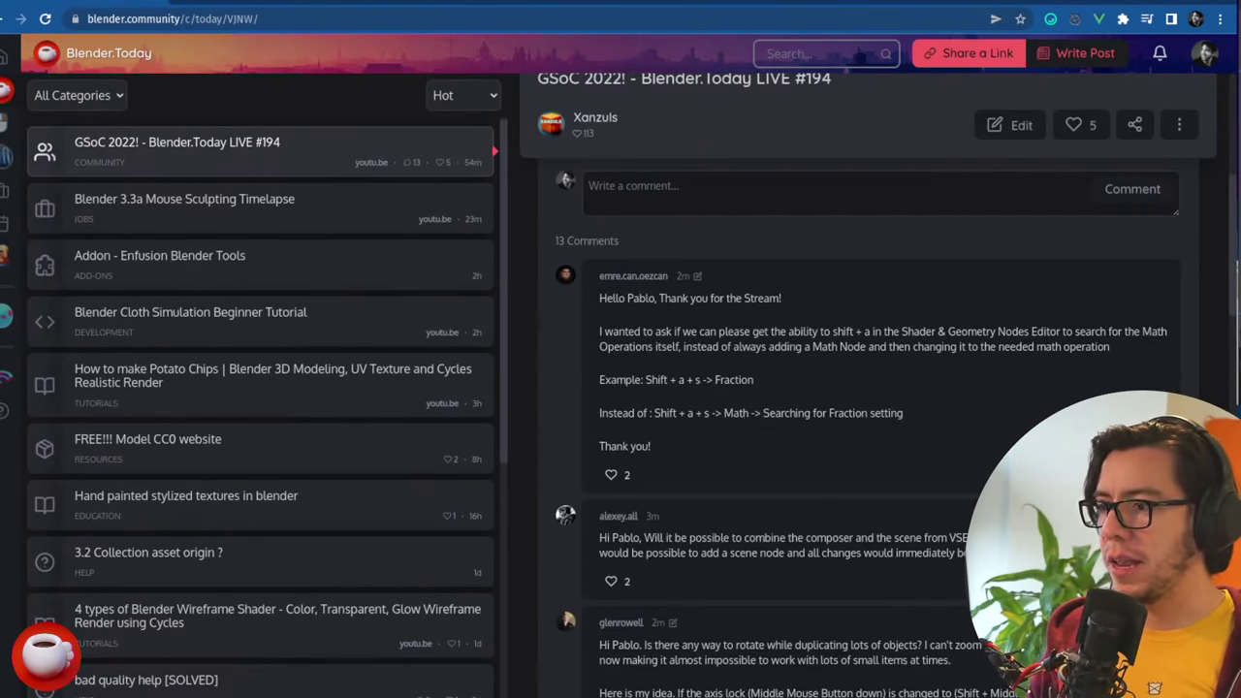
{"action": "scroll", "coordinate": [869, 388], "scroll_direction": "down", "scroll_amount": 12}
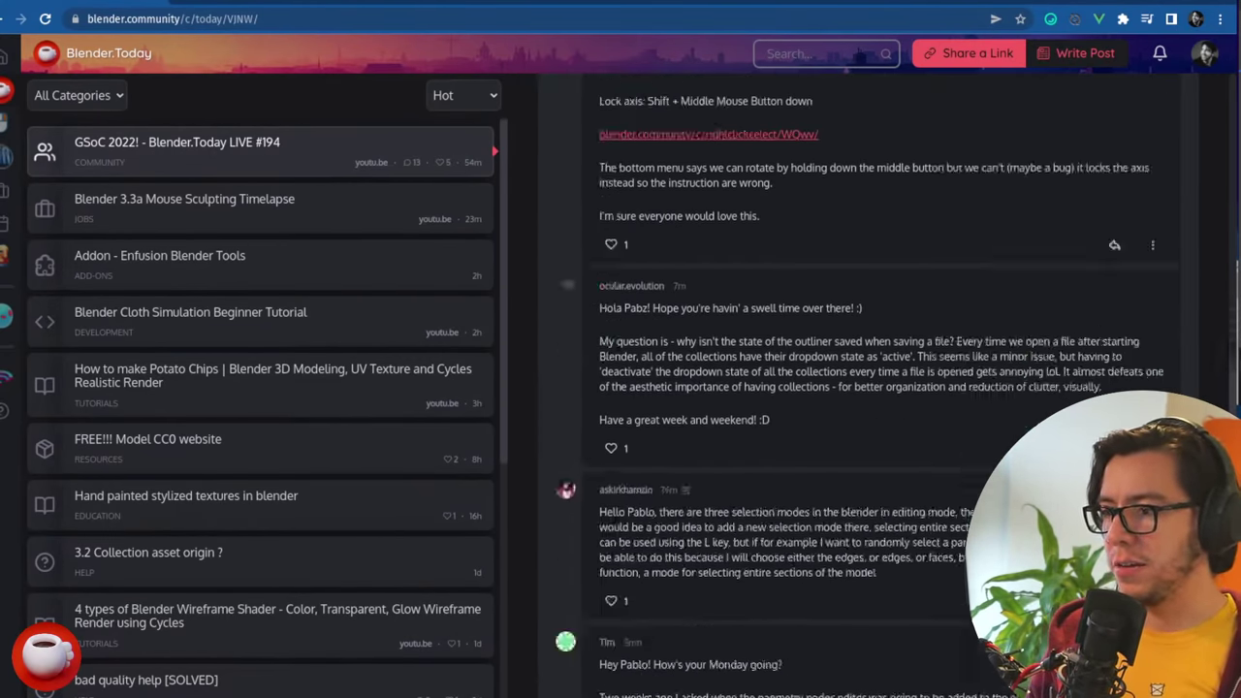
{"action": "scroll", "coordinate": [868, 388], "scroll_direction": "down", "scroll_amount": 10}
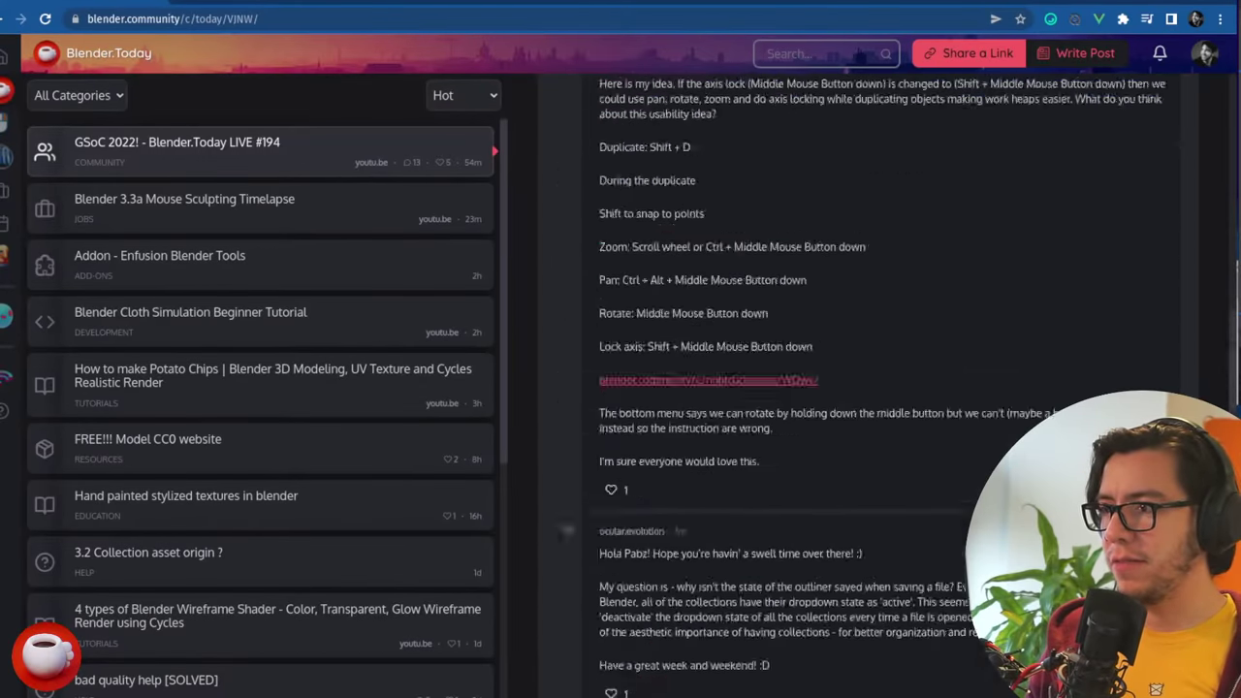
{"action": "scroll", "coordinate": [869, 388], "scroll_direction": "up", "scroll_amount": 20}
{"action": "scroll", "coordinate": [868, 387], "scroll_direction": "down", "scroll_amount": 15}
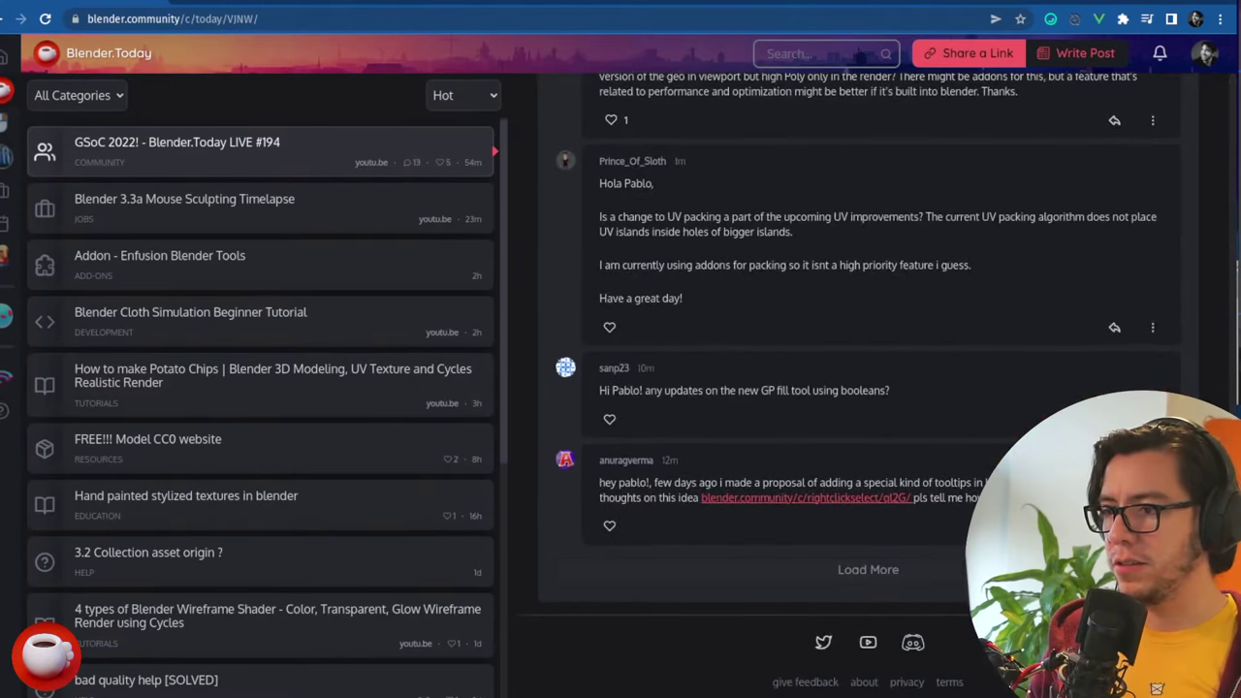
{"action": "scroll", "coordinate": [869, 387], "scroll_direction": "up", "scroll_amount": 15}
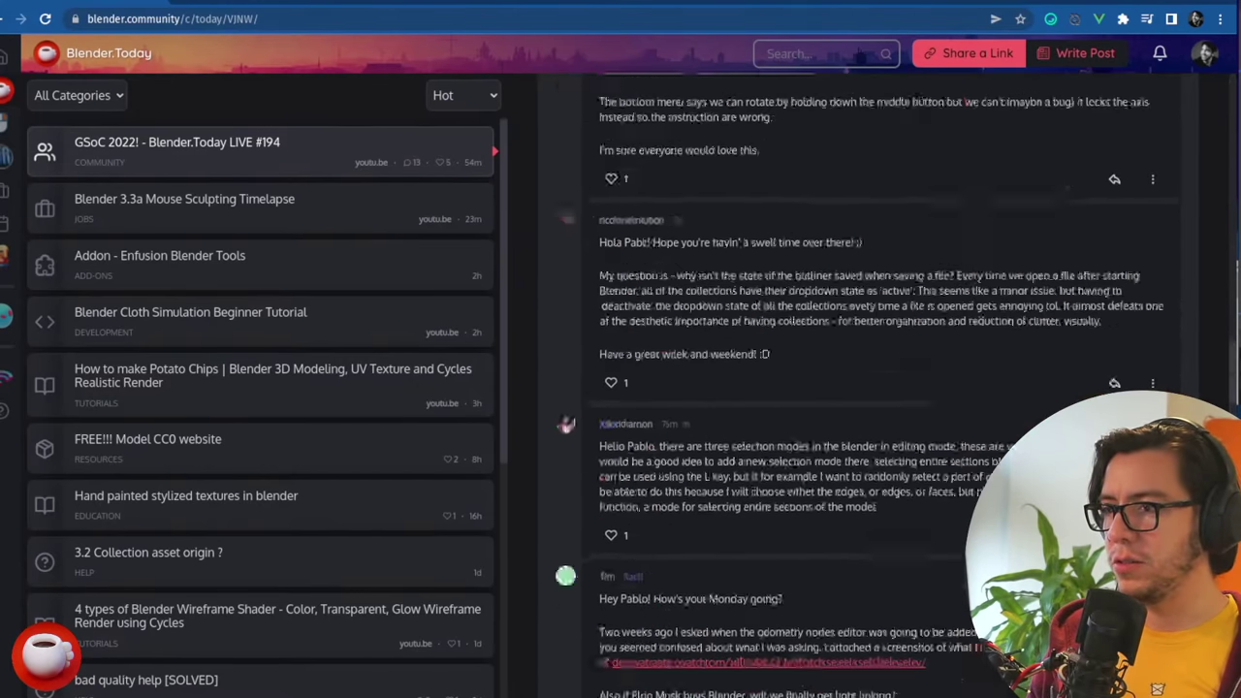
{"action": "scroll", "coordinate": [868, 388], "scroll_direction": "down", "scroll_amount": 5}
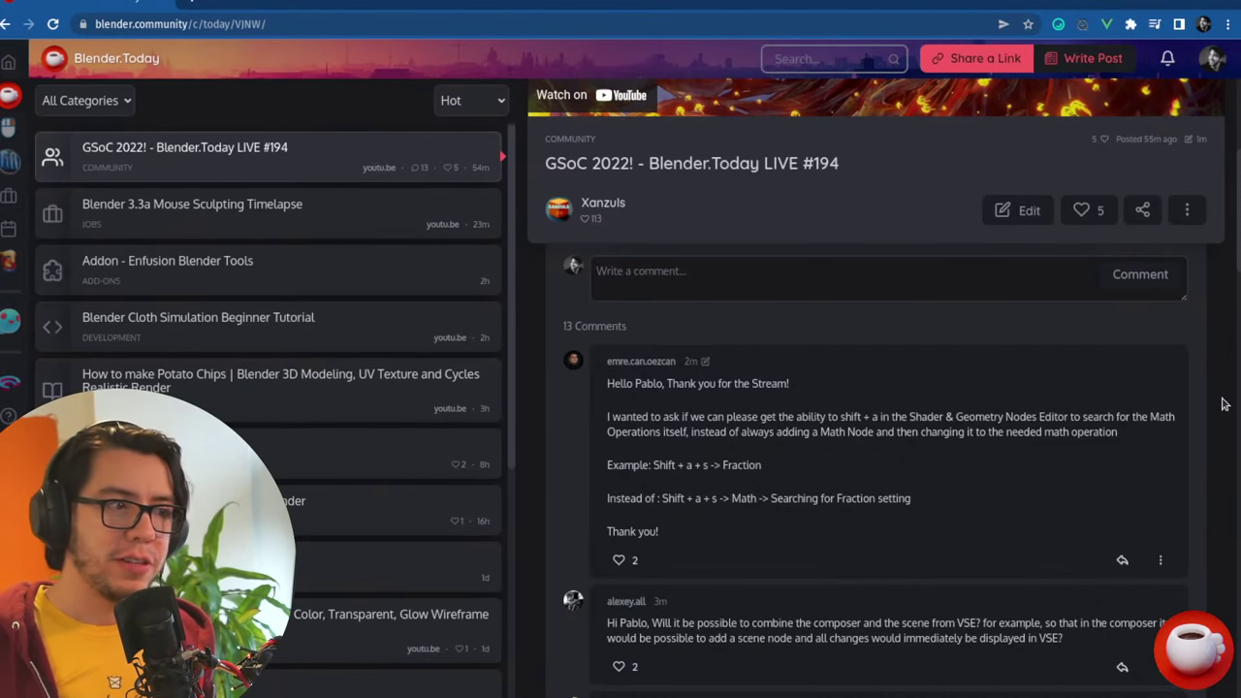
{"action": "key", "text": "ctrl+plus"}
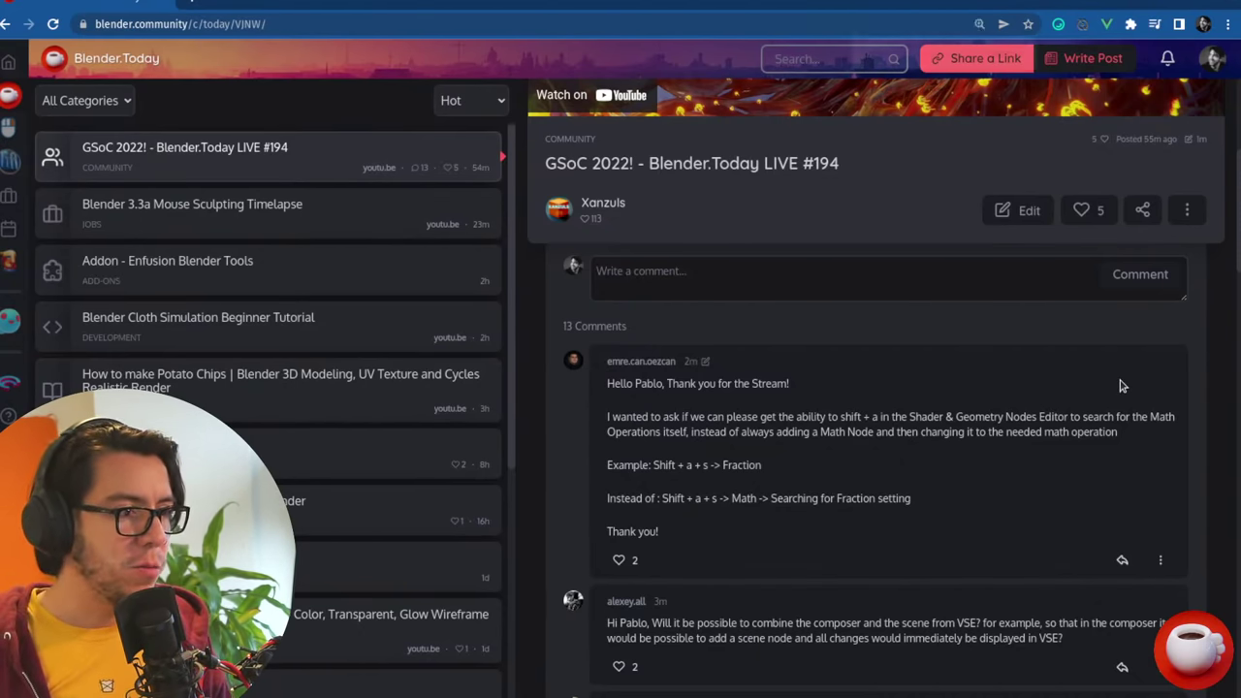
{"action": "key", "text": "ctrl+plus"}
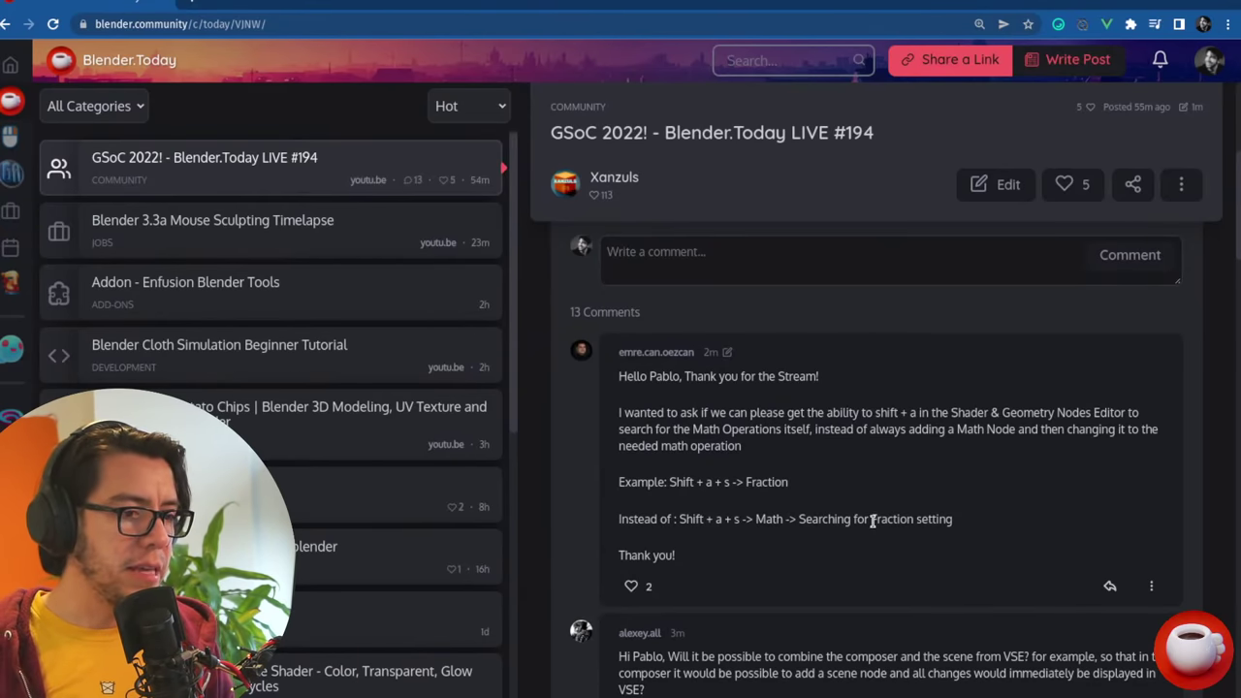
{"action": "key", "text": "alt+Tab"}
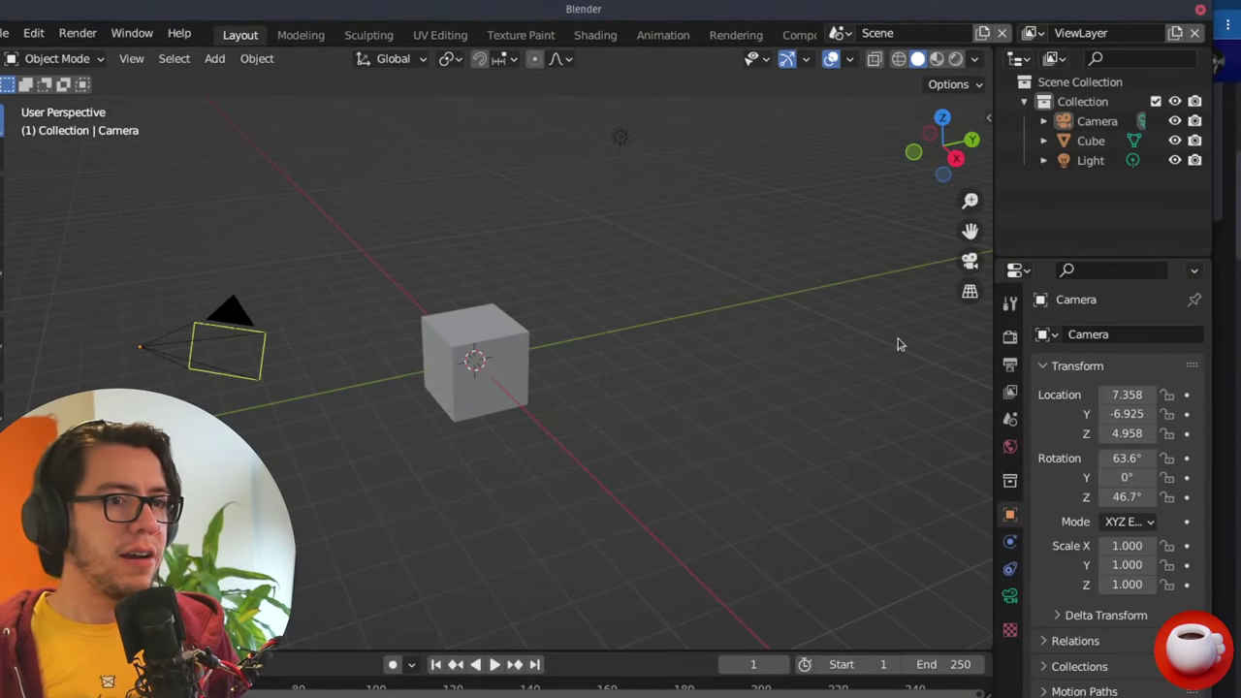
- Switch to the Geometry Nodes workspace and raise the border to enlarge the node editor
{"action": "middle_click_drag", "start_coordinate": [892, 266], "coordinate": [913, 258], "text": "shift"}
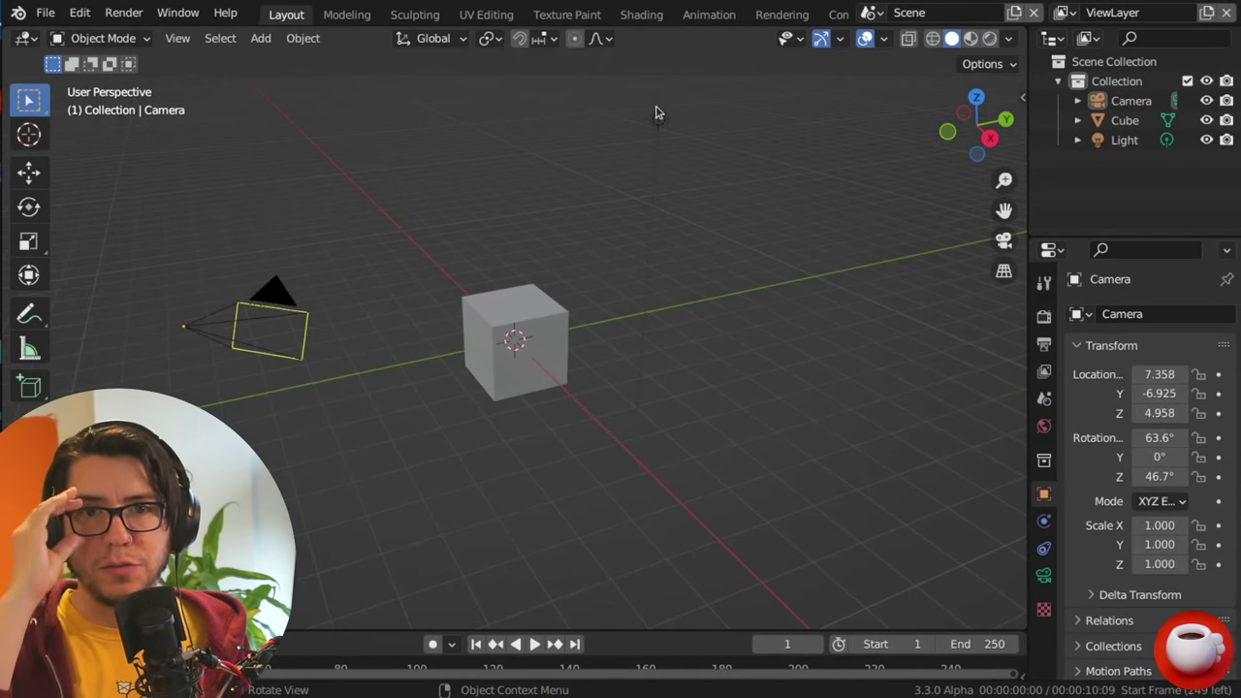
{"action": "scroll", "coordinate": [717, 15], "scroll_direction": "down", "scroll_amount": 5}
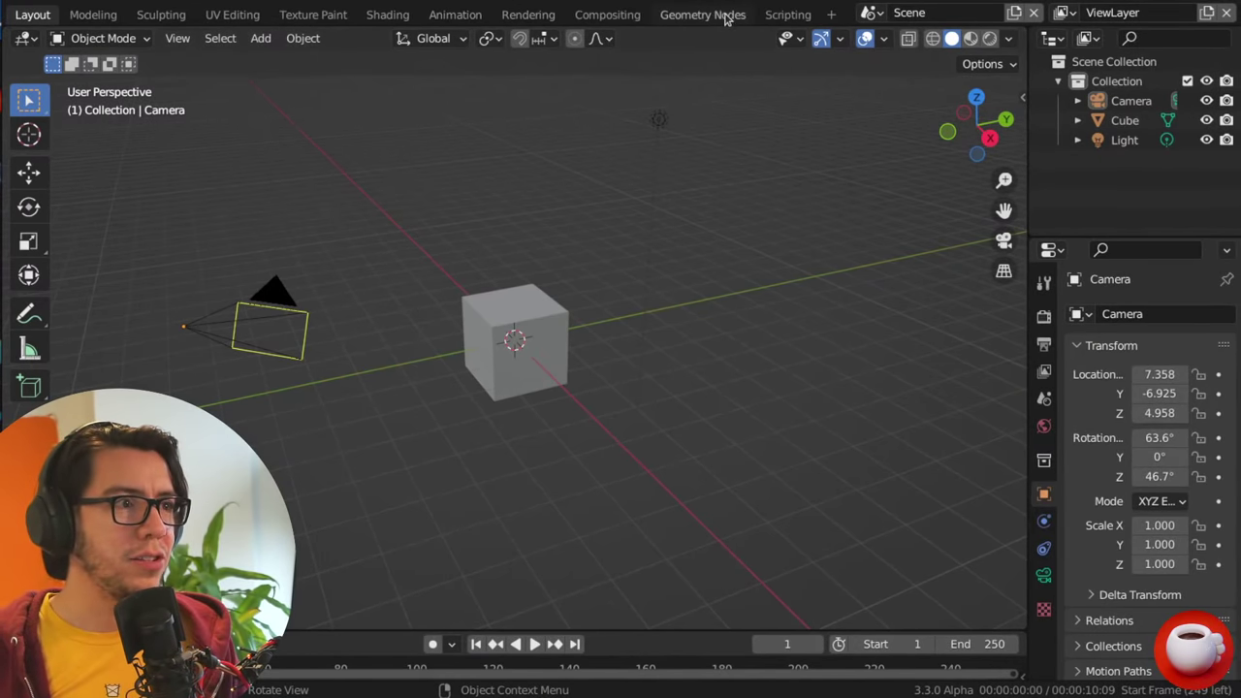
{"action": "left_click", "coordinate": [680, 14]}
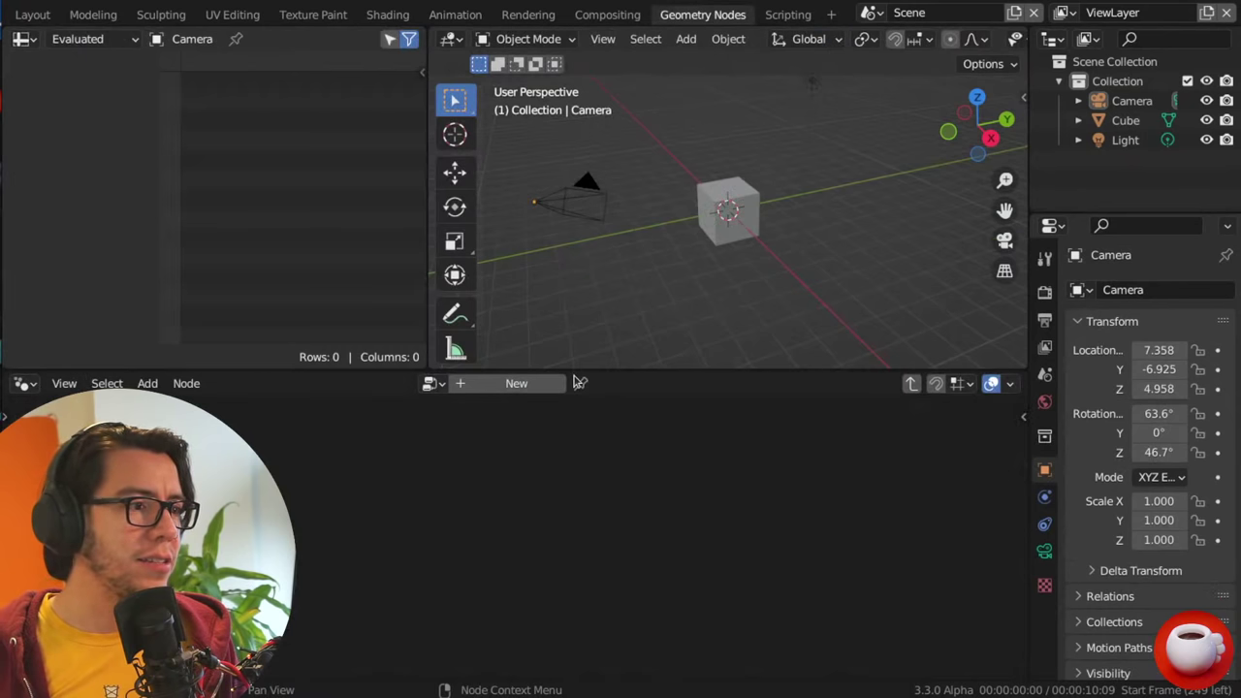
{"action": "left_click_drag", "start_coordinate": [575, 372], "coordinate": [566, 258]}
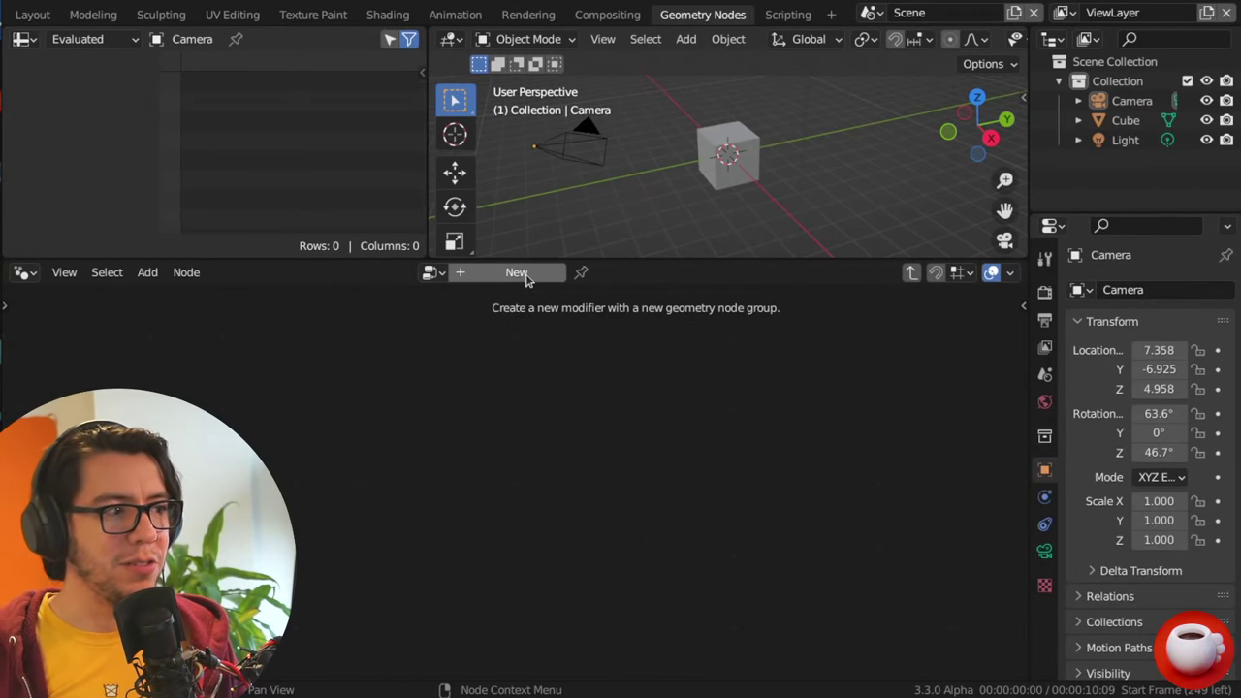
- Select the Cube and create a new Geometry Nodes group, nudging Group Input left
{"action": "left_click", "coordinate": [718, 155]}
{"action": "left_click", "coordinate": [514, 273]}
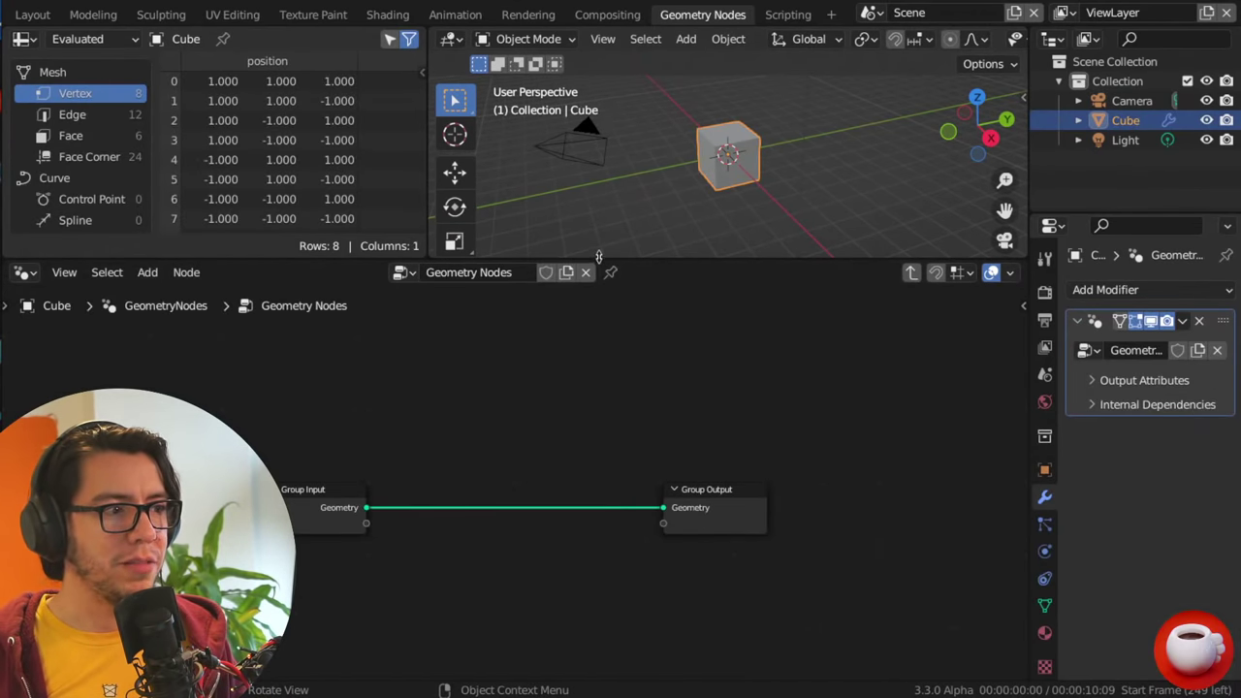
{"action": "left_click_drag", "start_coordinate": [598, 258], "coordinate": [611, 206]}
{"action": "scroll", "coordinate": [646, 391], "scroll_direction": "up", "scroll_amount": 5, "text": "ctrl"}
{"action": "left_click_drag", "start_coordinate": [570, 485], "coordinate": [539, 493]}
- Search the add-node list for 'math', then 'mult', and close it without adding a node
{"action": "key", "text": "shift+a"}
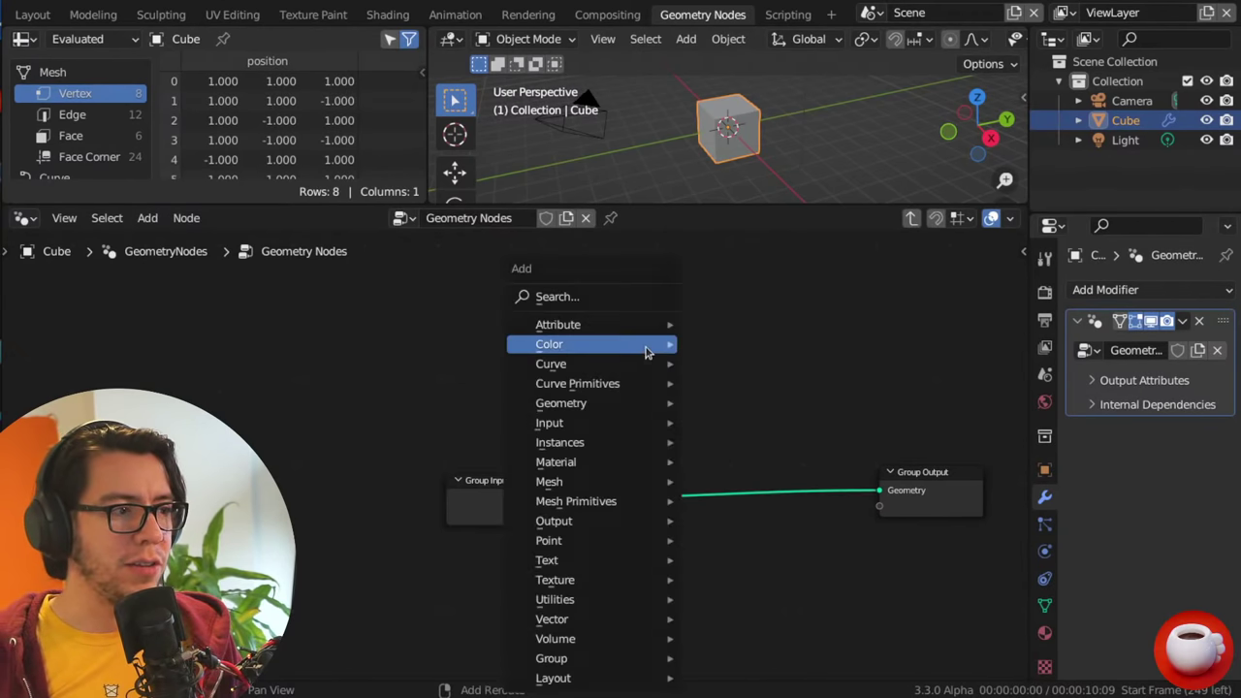
{"action": "left_click", "coordinate": [610, 297]}
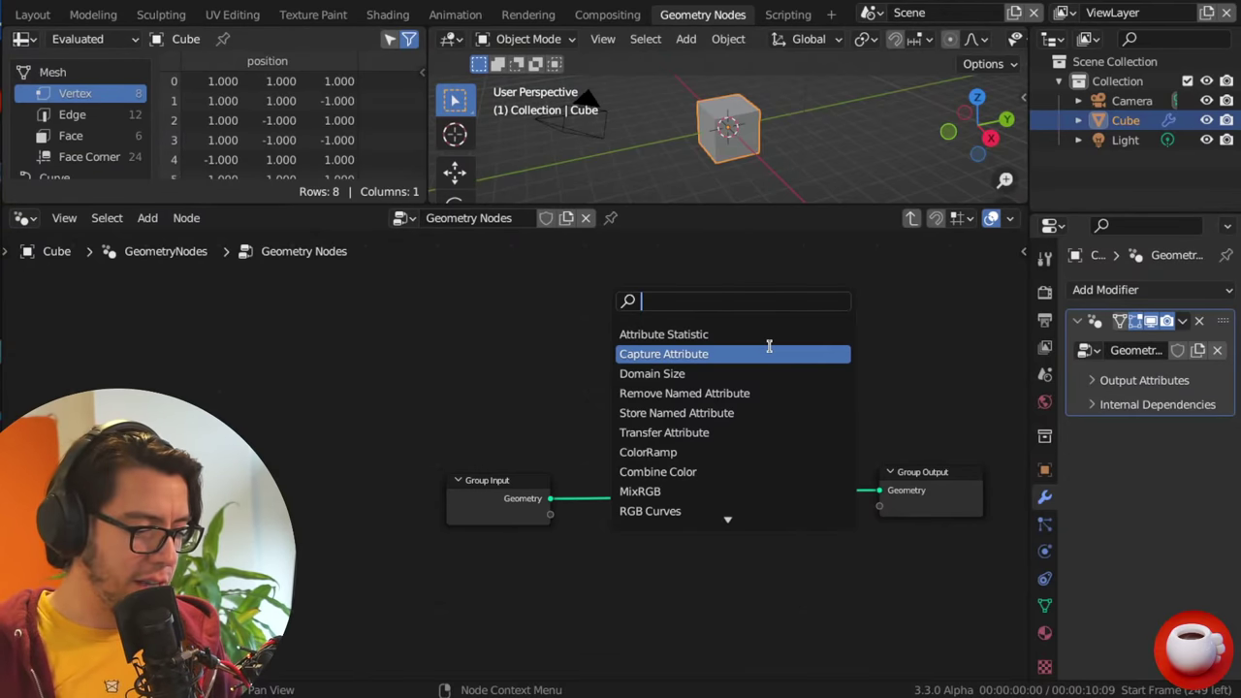
{"action": "type", "text": "math"}
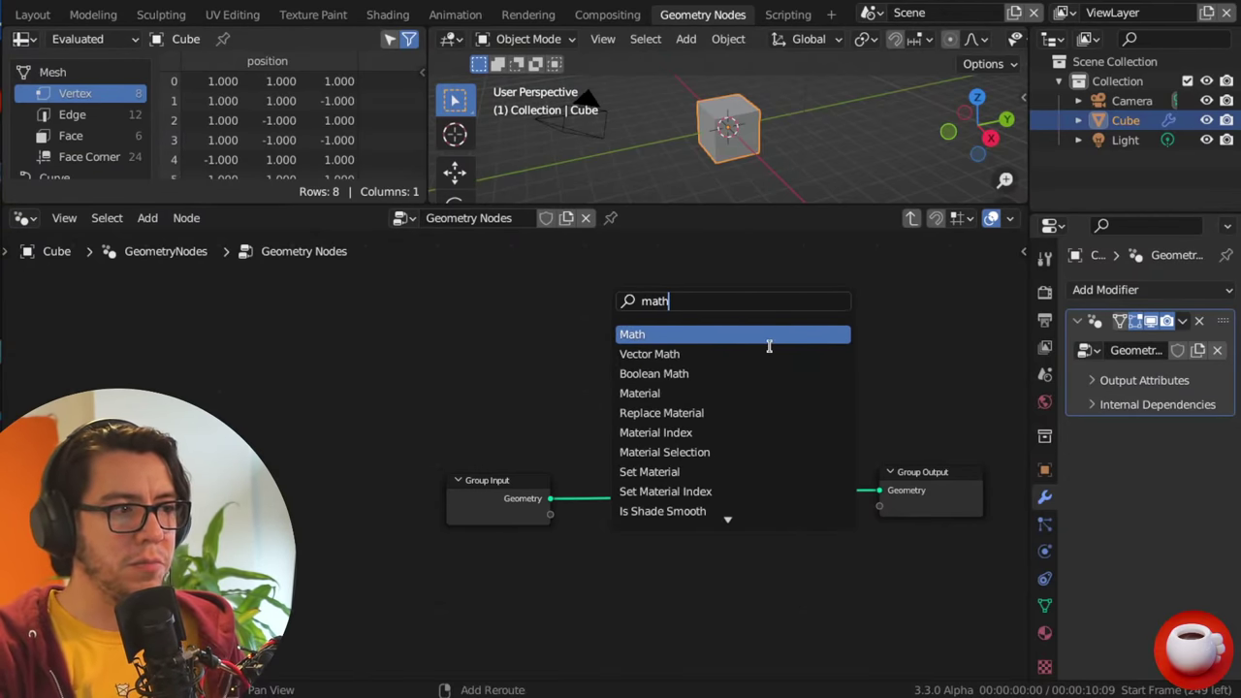
{"action": "key", "text": "BackSpace"}
{"action": "key", "text": "BackSpace"}
{"action": "key", "text": "BackSpace"}
{"action": "type", "text": "ulit"}
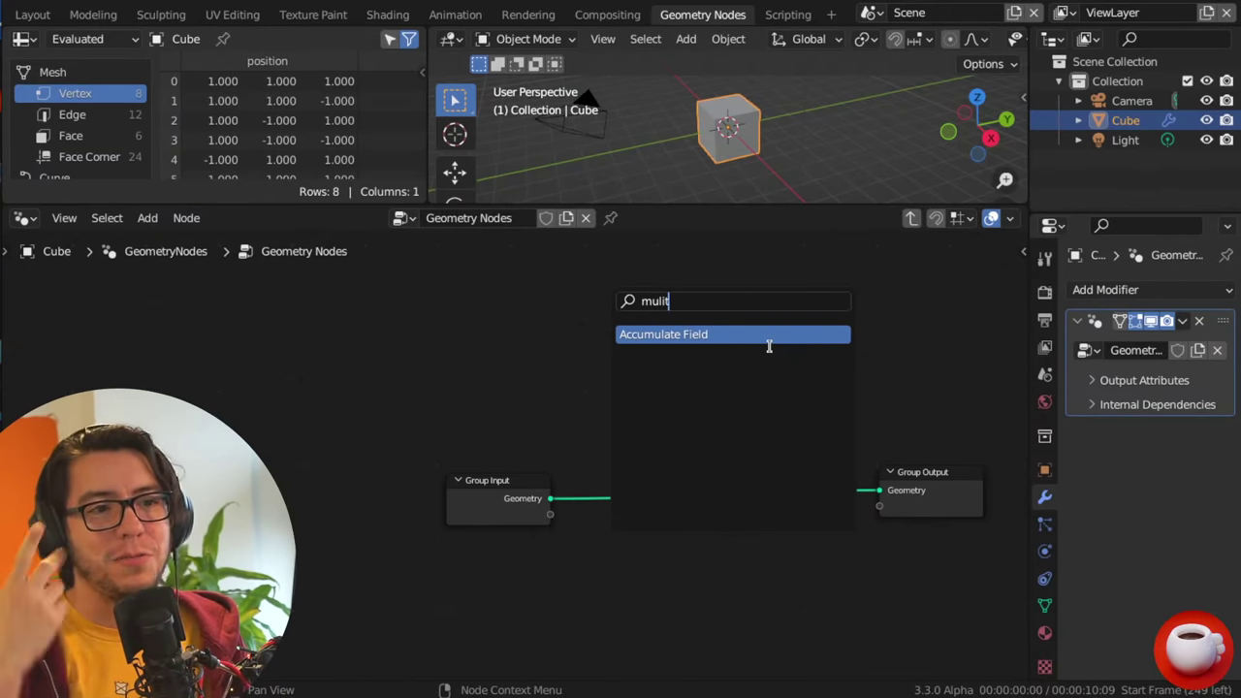
{"action": "key", "text": "Escape"}
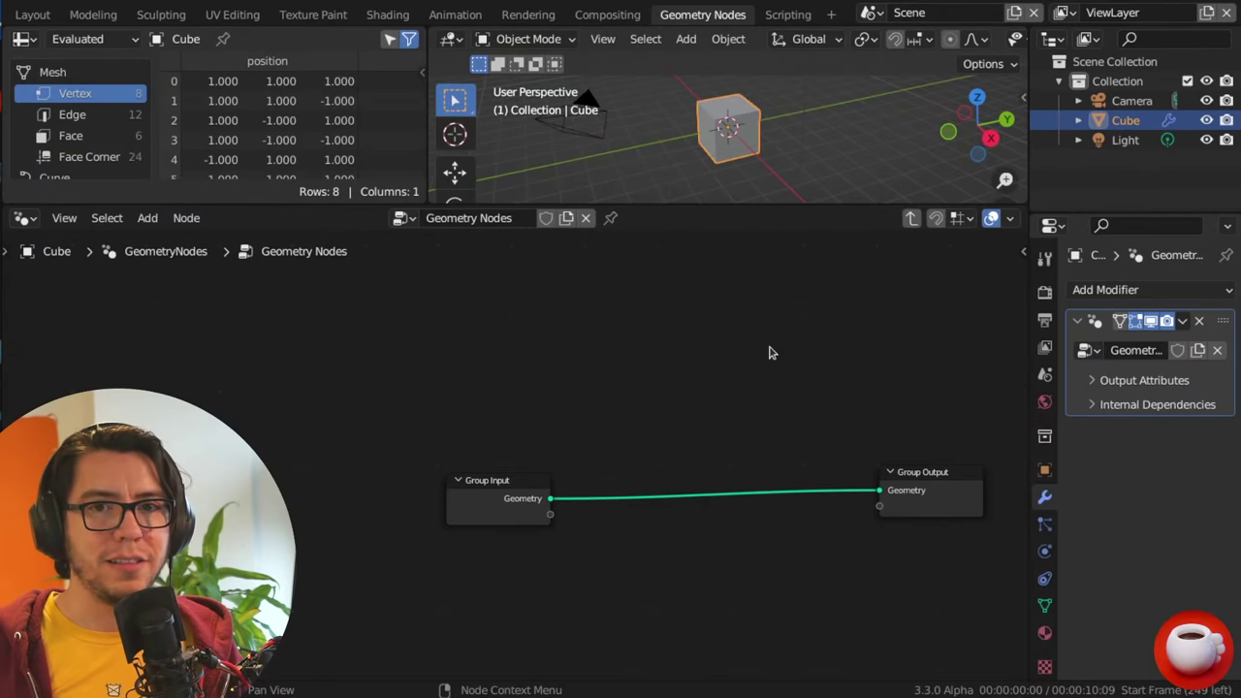
- Browse F3 search results for 'math', close it unused, and drag Group Input up-left
{"action": "key", "text": "F3"}
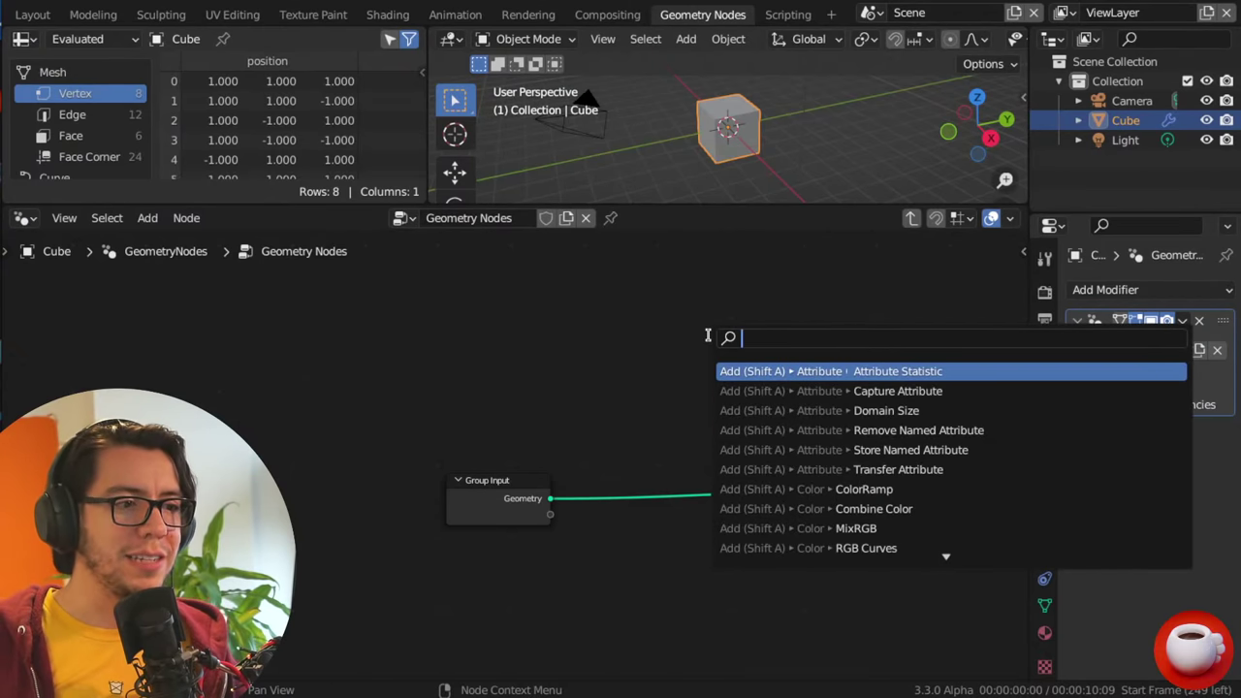
{"action": "type", "text": "math"}
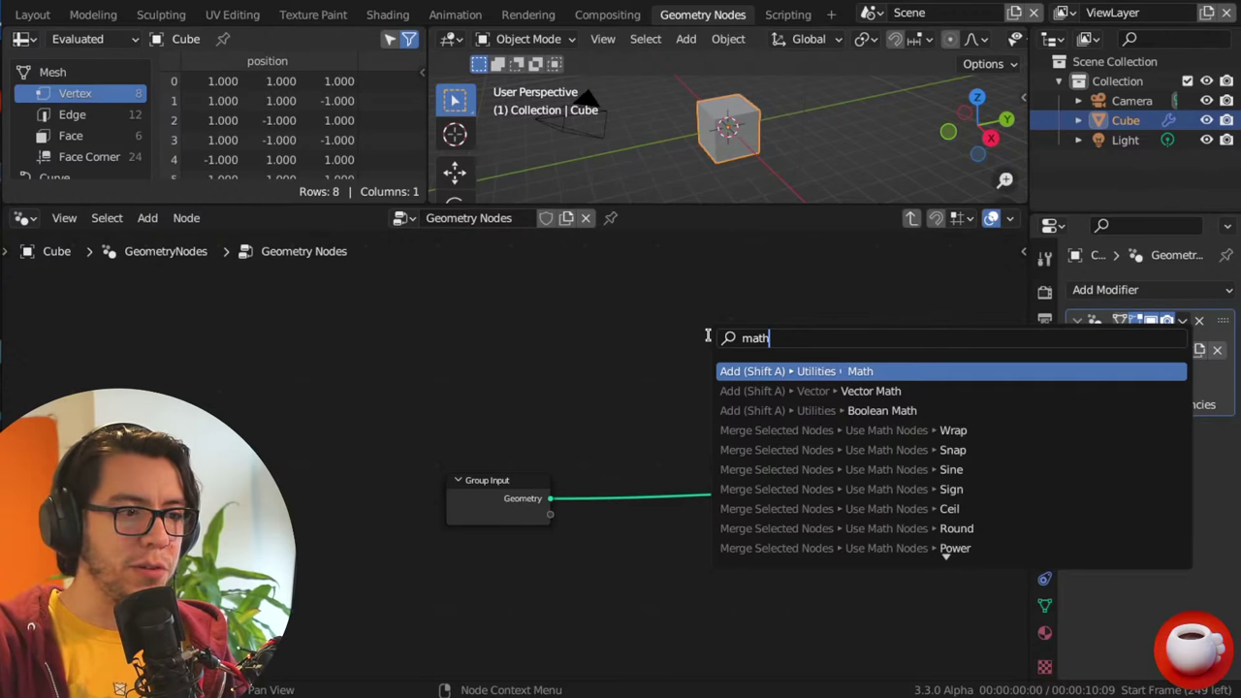
{"action": "key", "text": "Down"}
{"action": "key", "text": "Down"}
{"action": "key", "text": "Down"}
{"action": "key", "text": "Down"}
{"action": "key", "text": "Down"}
{"action": "key", "text": "Up"}
{"action": "key", "text": "Up"}
{"action": "key", "text": "Up"}
{"action": "key", "text": "Up"}
{"action": "key", "text": "Up"}
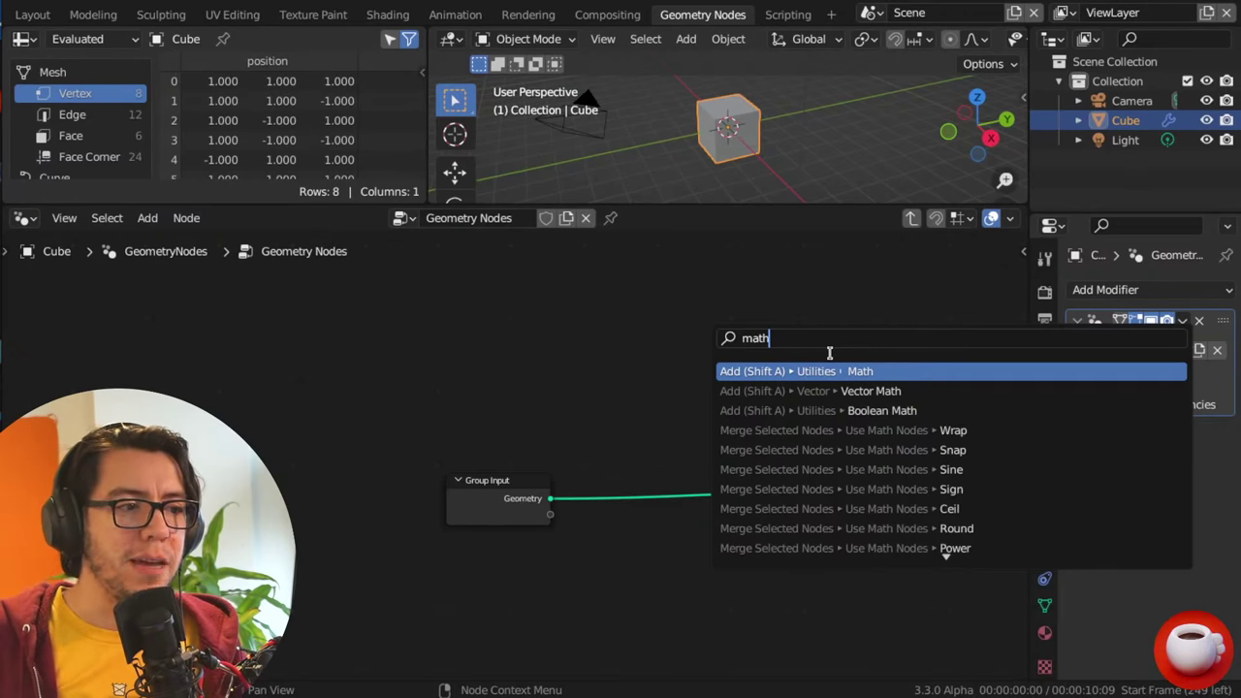
{"action": "scroll", "coordinate": [908, 538], "scroll_direction": "down", "scroll_amount": 20}
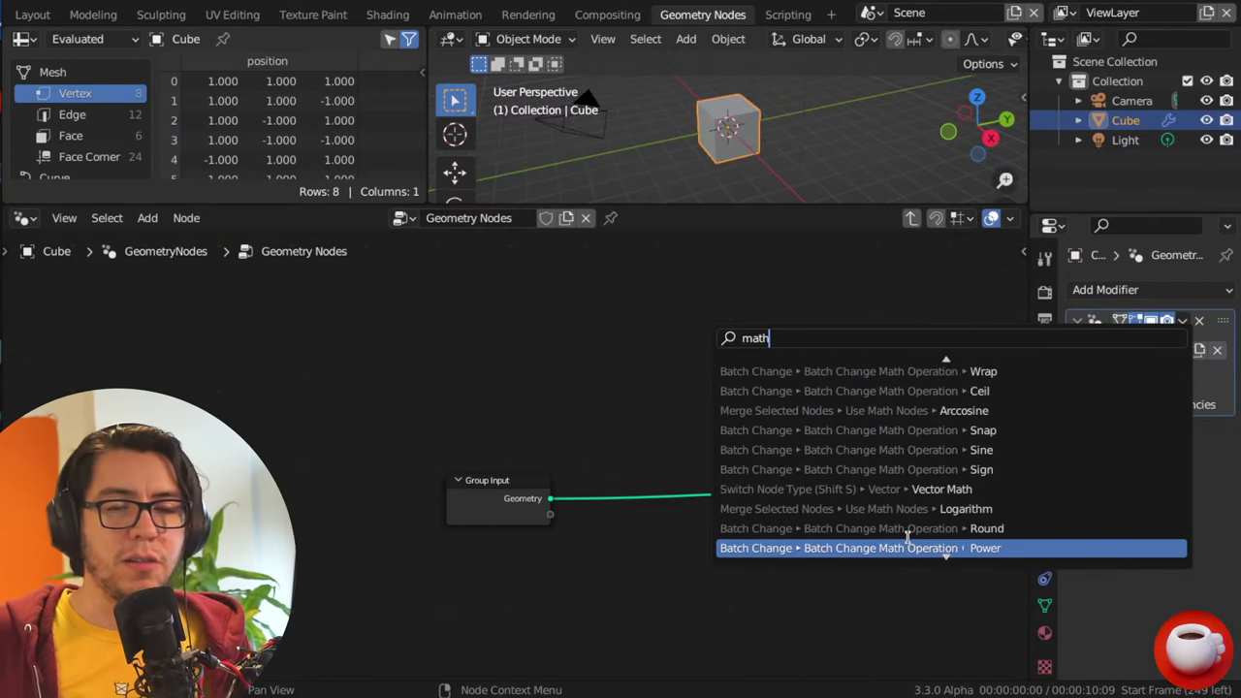
{"action": "scroll", "coordinate": [908, 538], "scroll_direction": "up", "scroll_amount": 20}
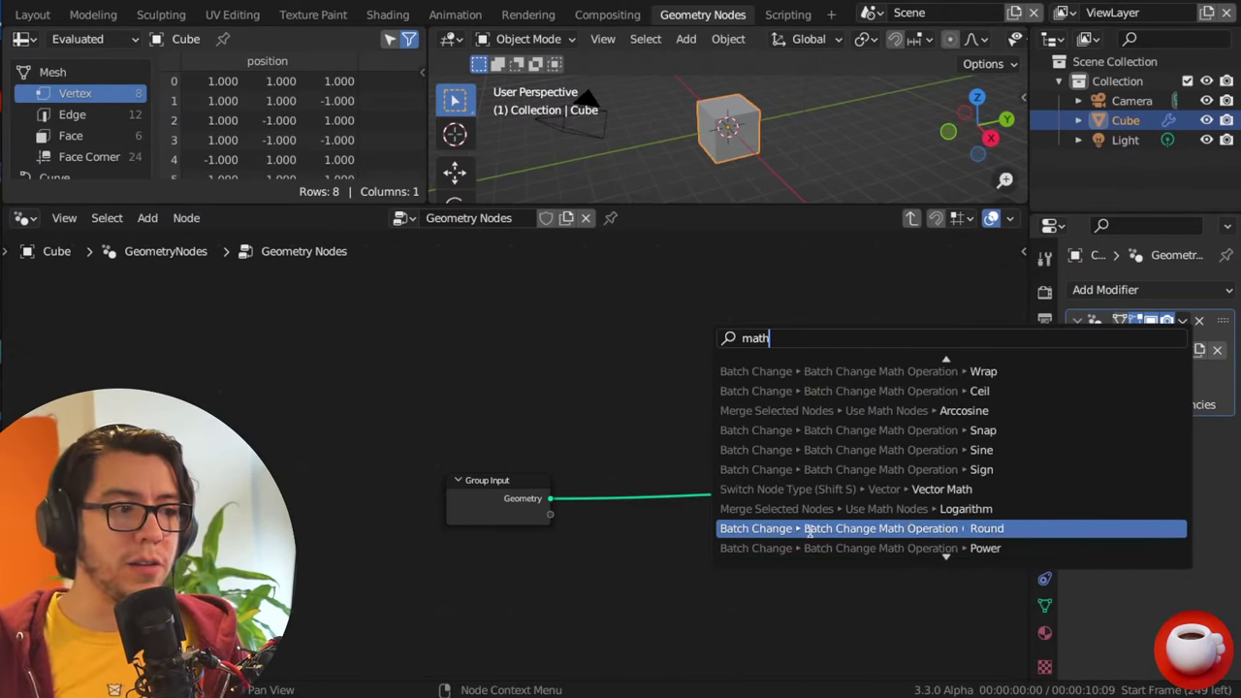
{"action": "scroll", "coordinate": [812, 370], "scroll_direction": "up", "scroll_amount": 10}
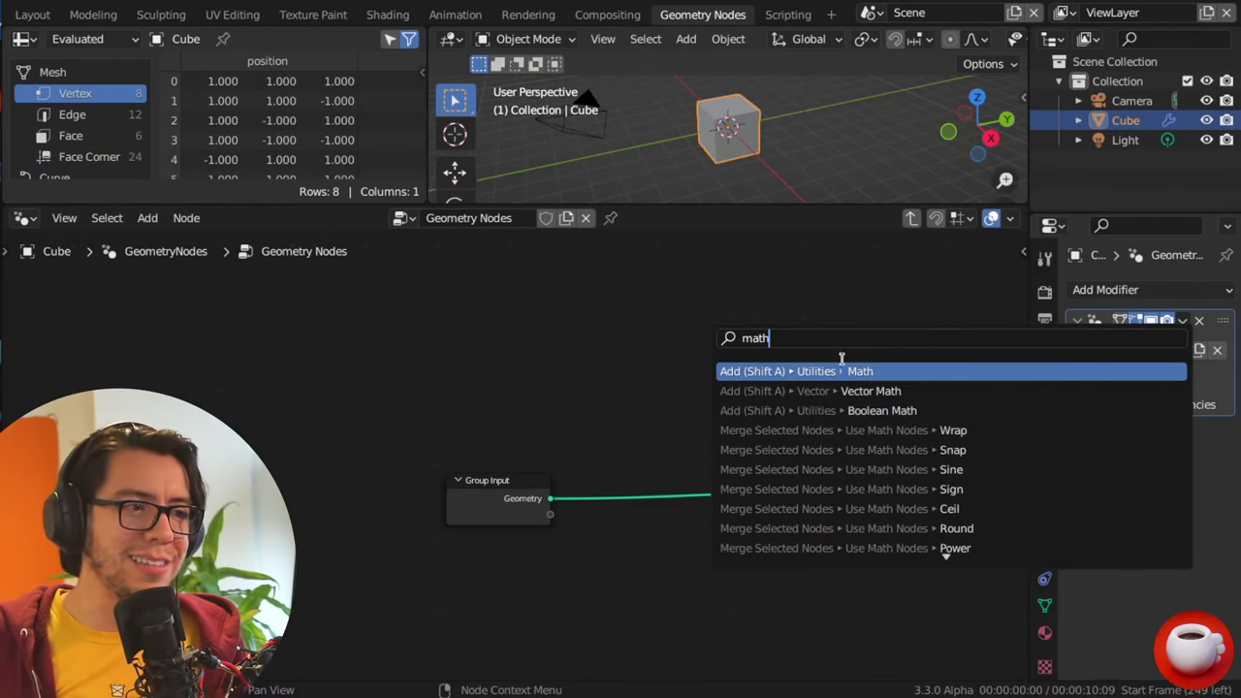
{"action": "key", "text": "Escape"}
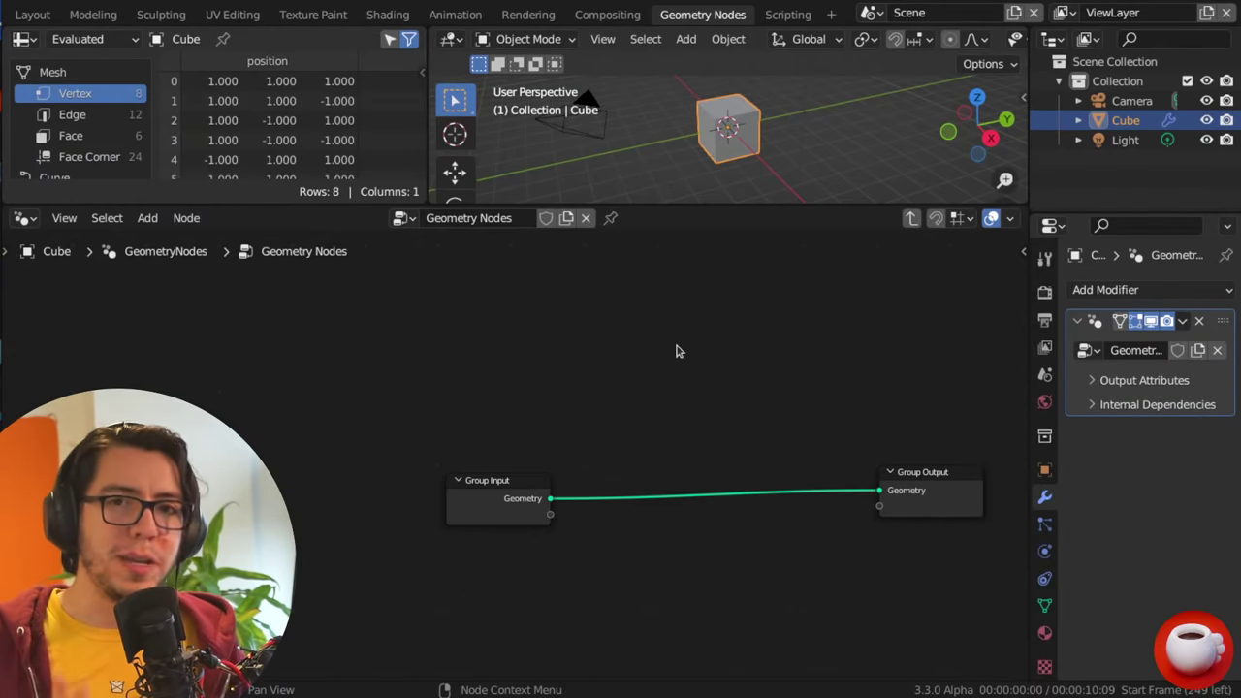
{"action": "left_click_drag", "start_coordinate": [507, 522], "coordinate": [438, 398]}
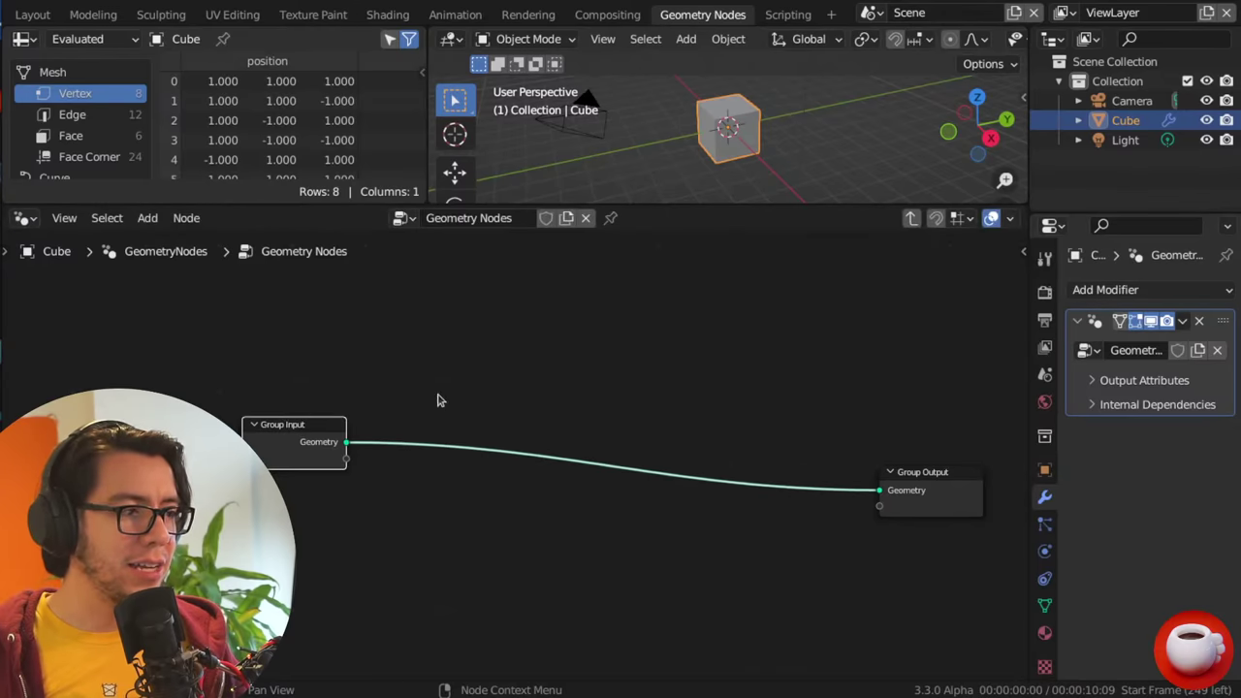
- Add a Value node above Group Input, center the view, and pull a link from its output
{"action": "key", "text": "shift+a"}
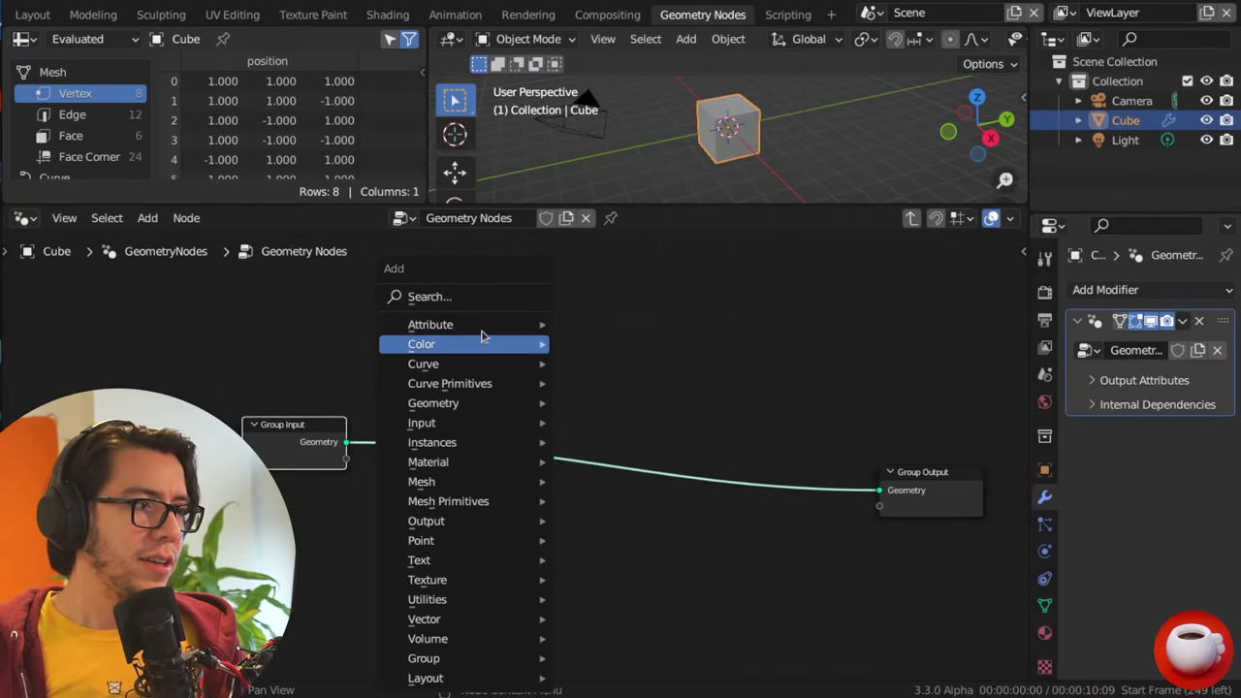
{"action": "mouse_move", "coordinate": [484, 330]}
{"action": "mouse_move", "coordinate": [455, 423]}
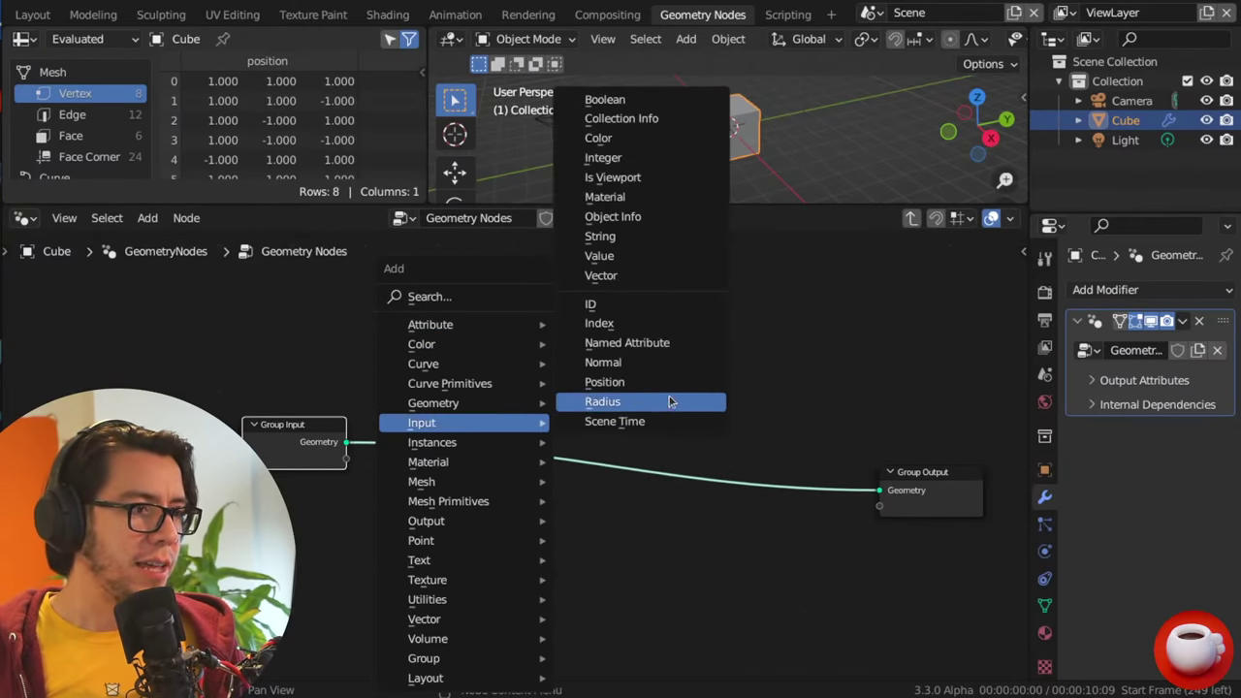
{"action": "left_click", "coordinate": [626, 262]}
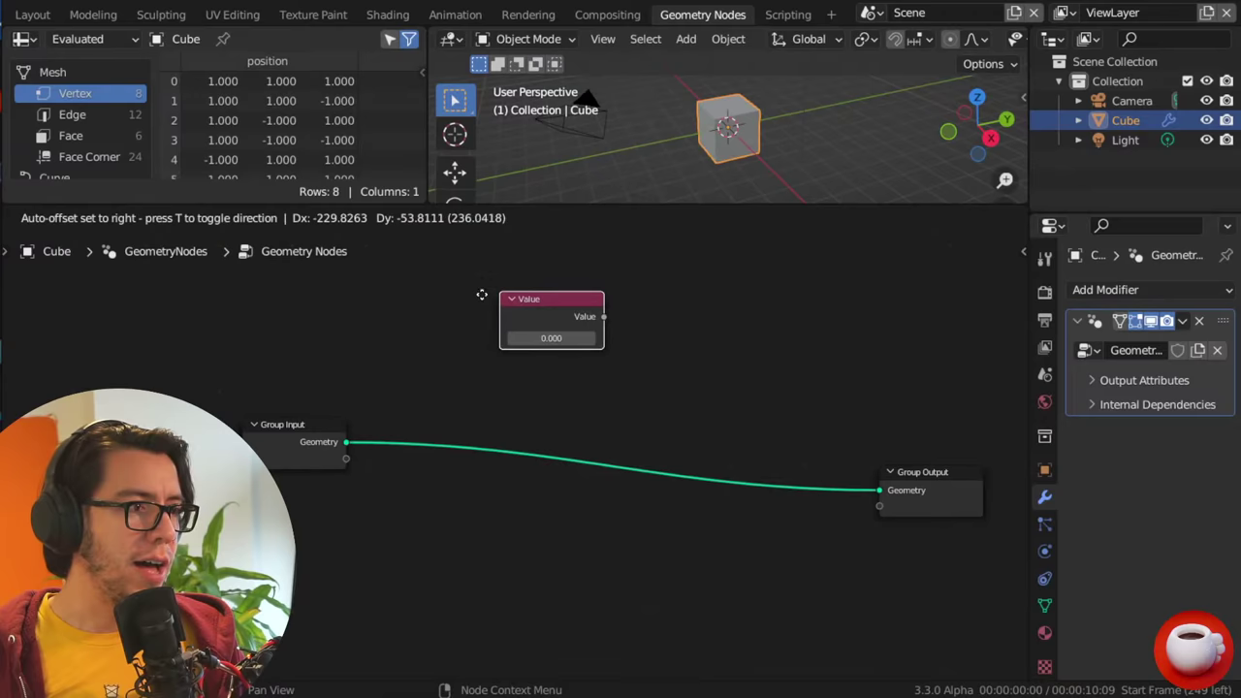
{"action": "left_click", "coordinate": [588, 352]}
{"action": "scroll", "coordinate": [543, 474], "scroll_direction": "up", "scroll_amount": 2}
{"action": "middle_click_drag", "start_coordinate": [543, 475], "coordinate": [635, 438]}
{"action": "left_click_drag", "start_coordinate": [549, 400], "coordinate": [717, 329]}
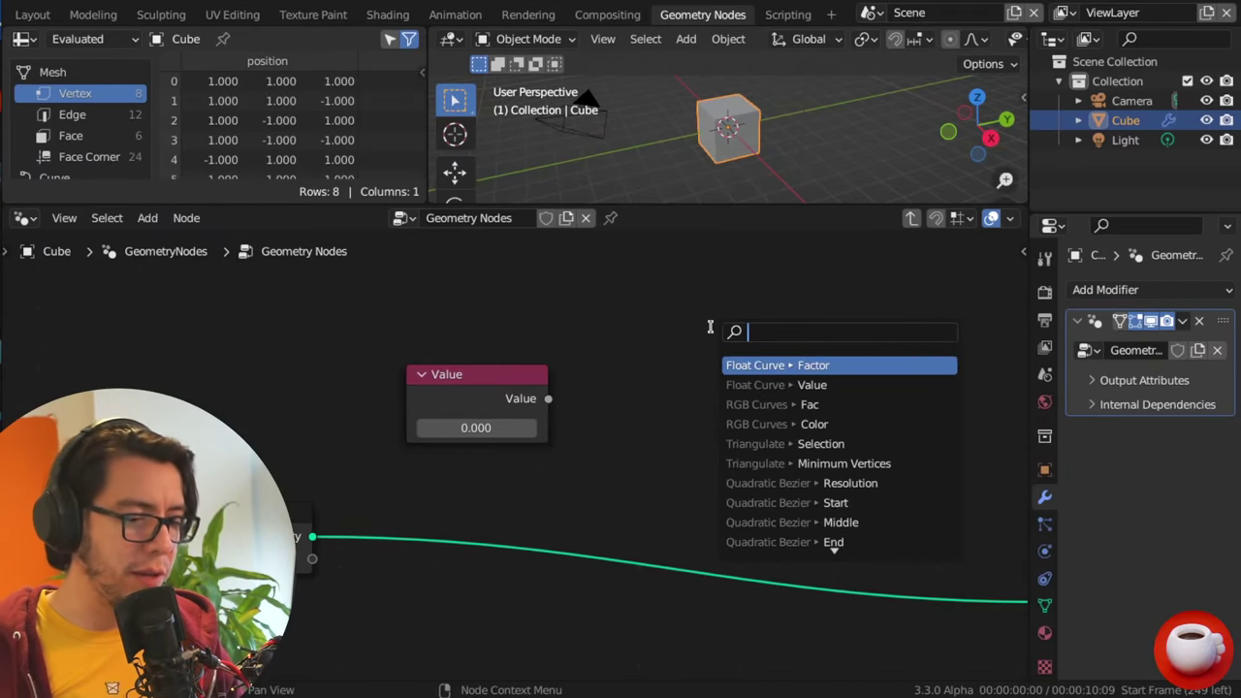
- Look up 'multi' in the link search, browsing the Multiply results, then dismiss it unused
{"action": "type", "text": "multi"}
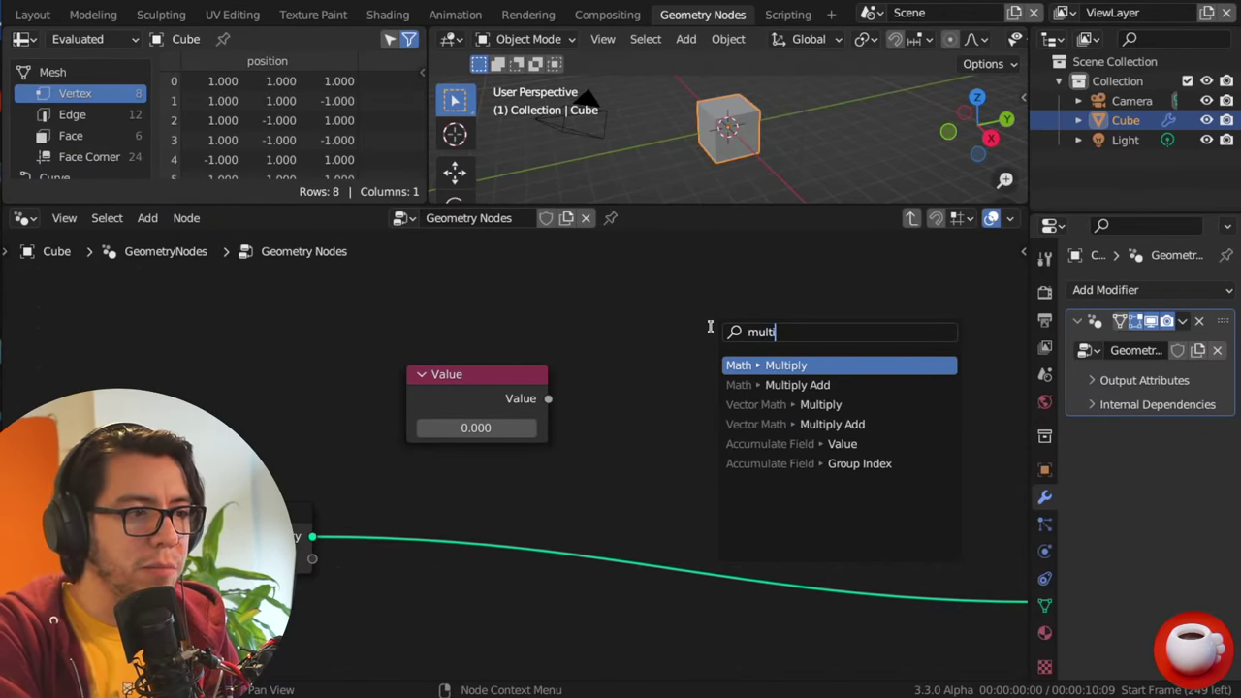
{"action": "key", "text": "Down"}
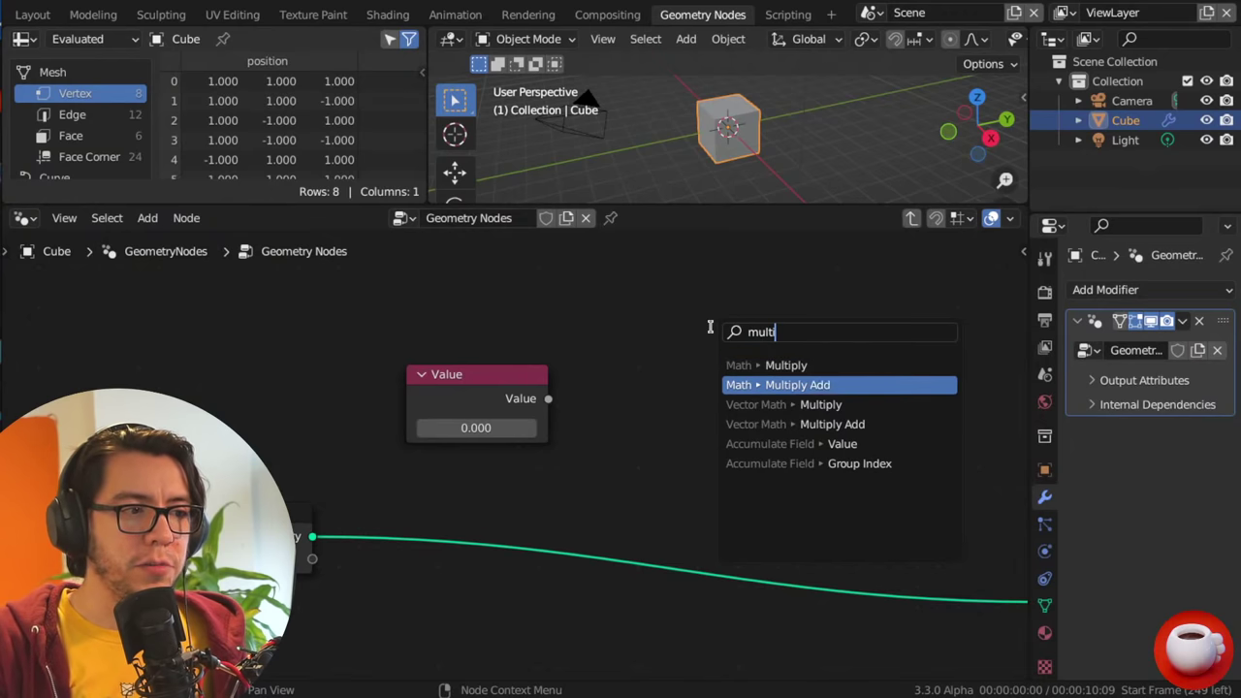
{"action": "key", "text": "Up"}
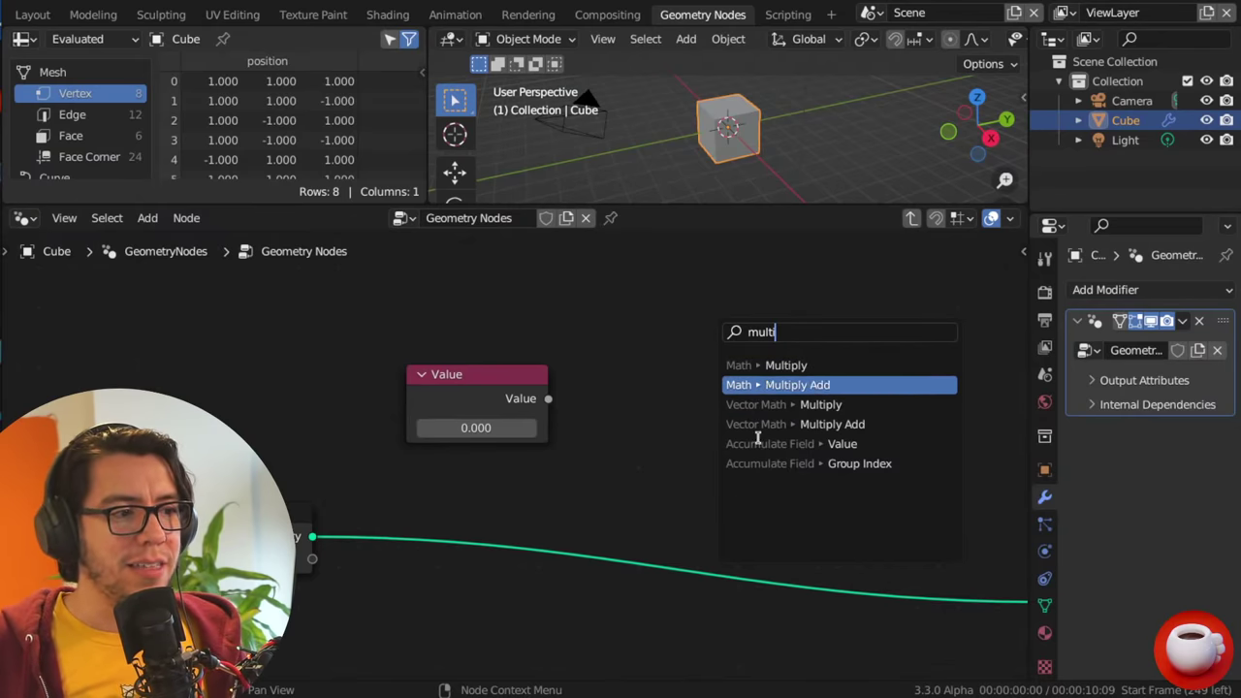
{"action": "key", "text": "Escape"}
- Open the add-node search, close it without adding anything, and switch to the community post
{"action": "key", "text": "shift+a"}
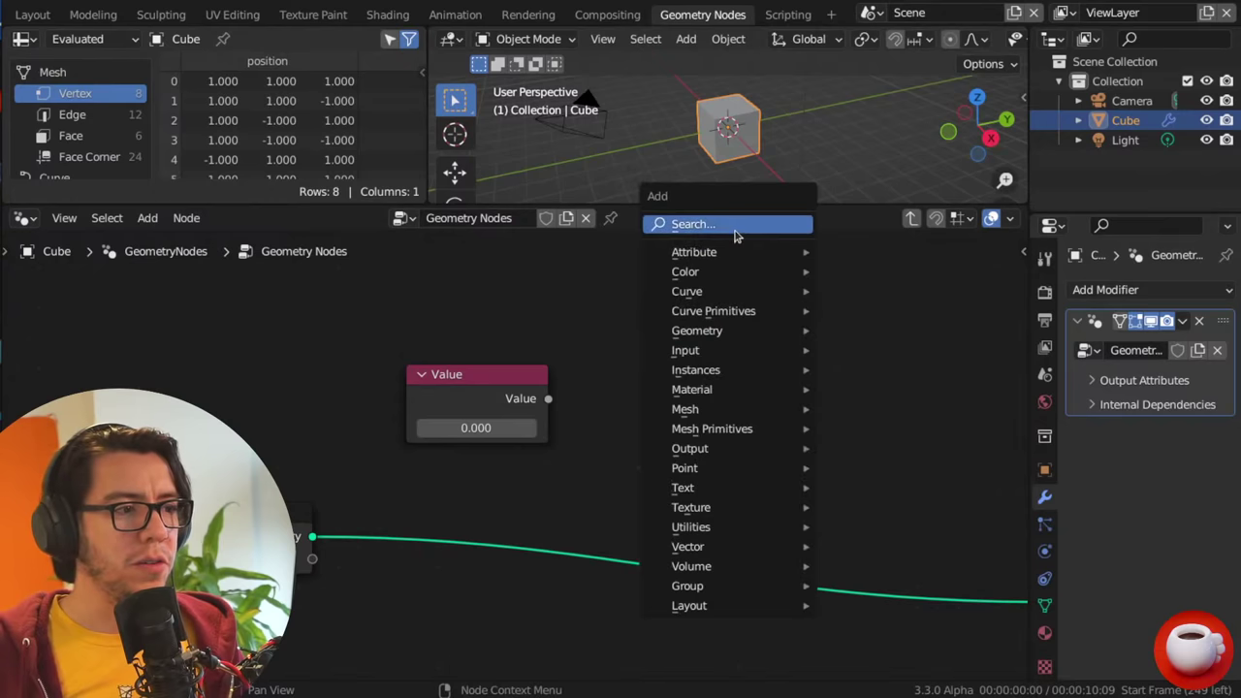
{"action": "left_click", "coordinate": [771, 224]}
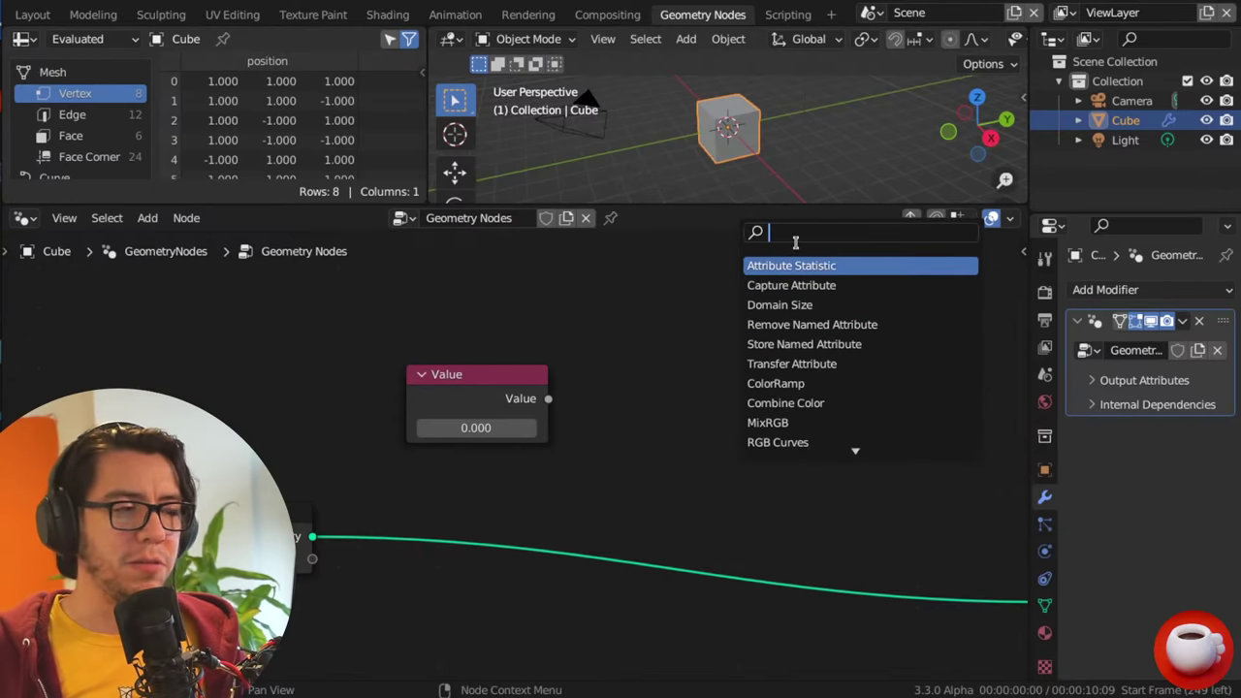
{"action": "key", "text": "Escape"}
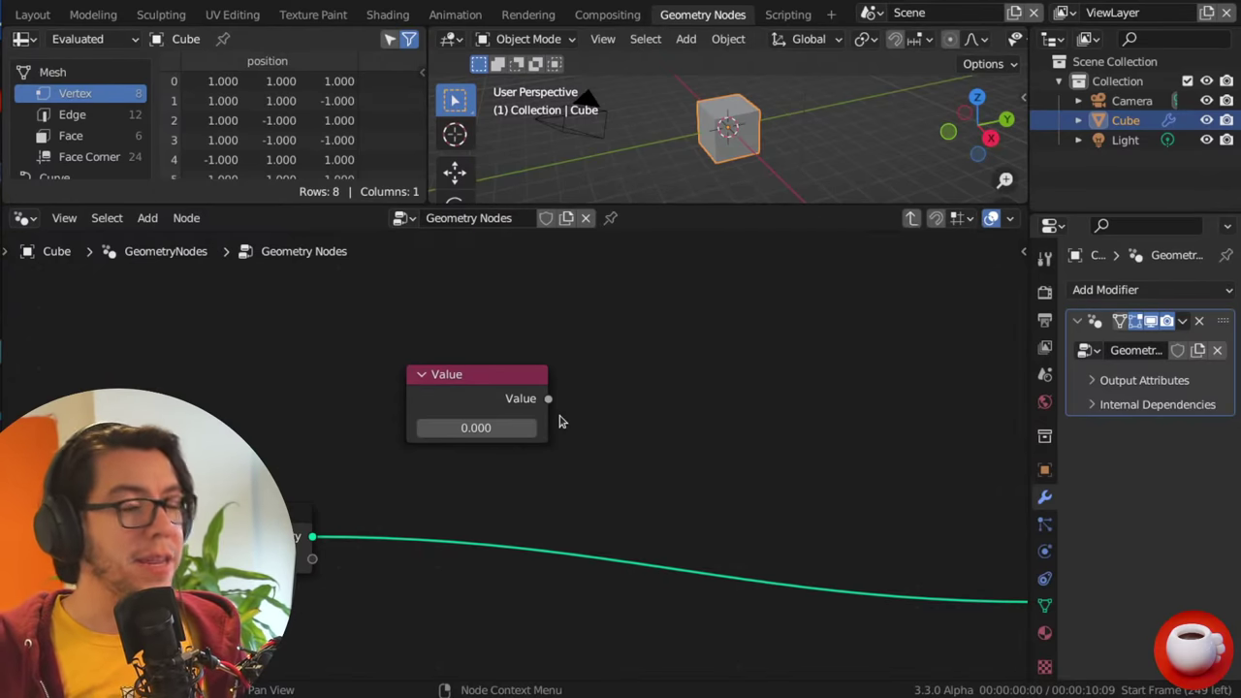
{"action": "key", "text": "alt+Tab"}
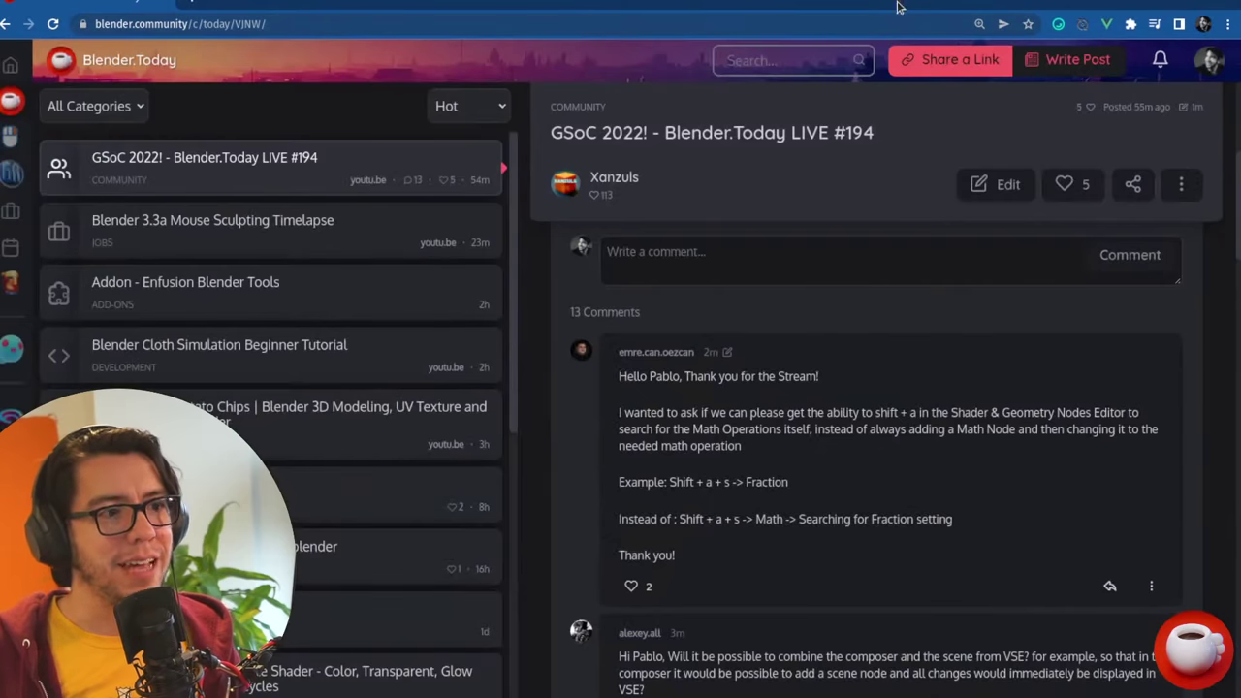
- Scroll to the VSE compositing and rotate-while-duplicating questions and zoom the page in one step
{"action": "scroll", "coordinate": [826, 456], "scroll_direction": "down", "scroll_amount": 3}
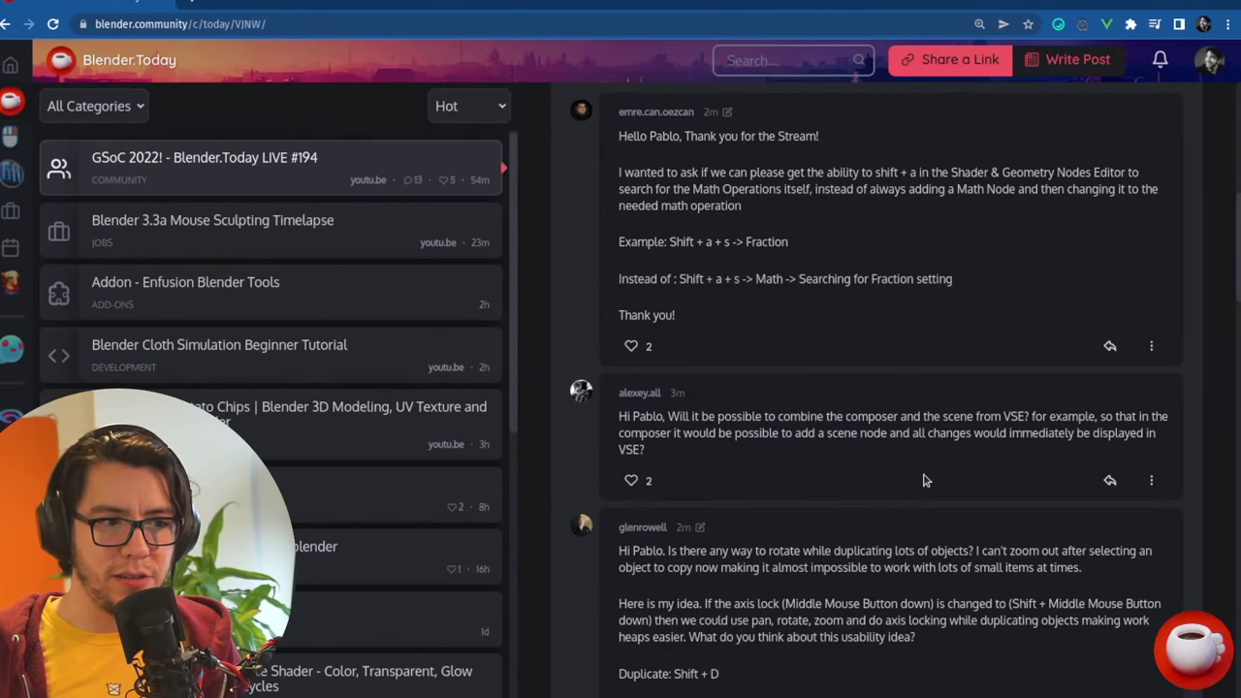
{"action": "scroll", "coordinate": [926, 480], "scroll_direction": "down", "scroll_amount": 2}
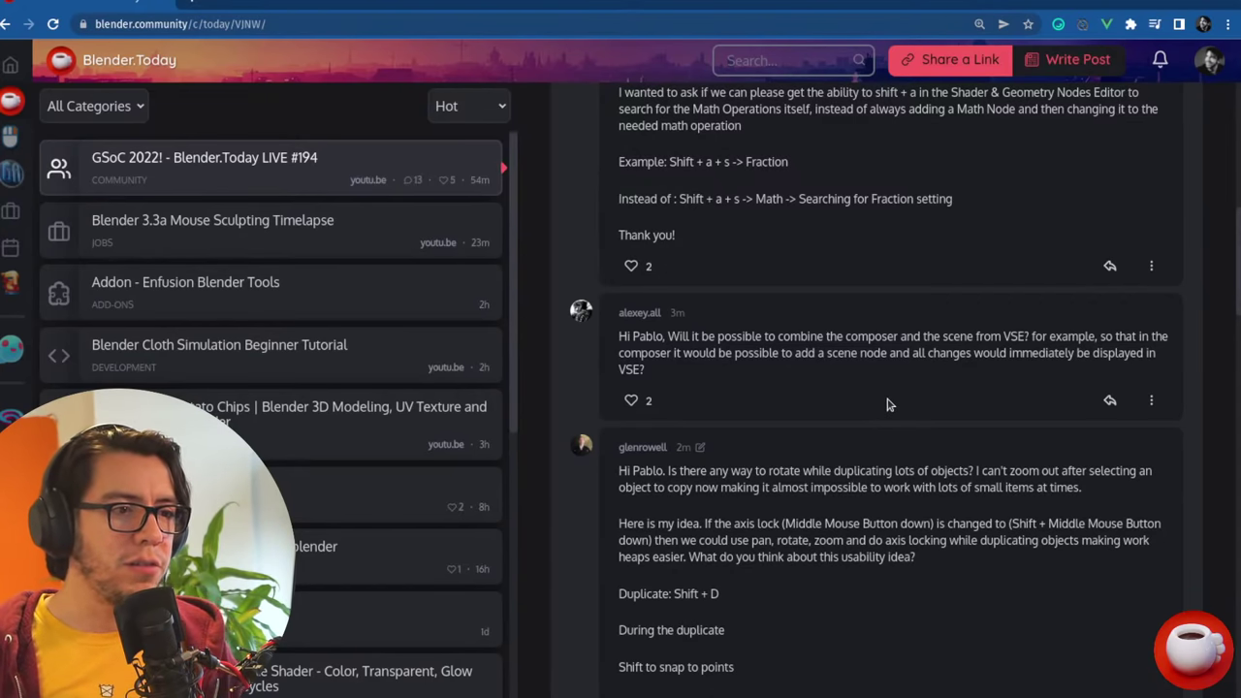
{"action": "key", "text": "ctrl+plus"}
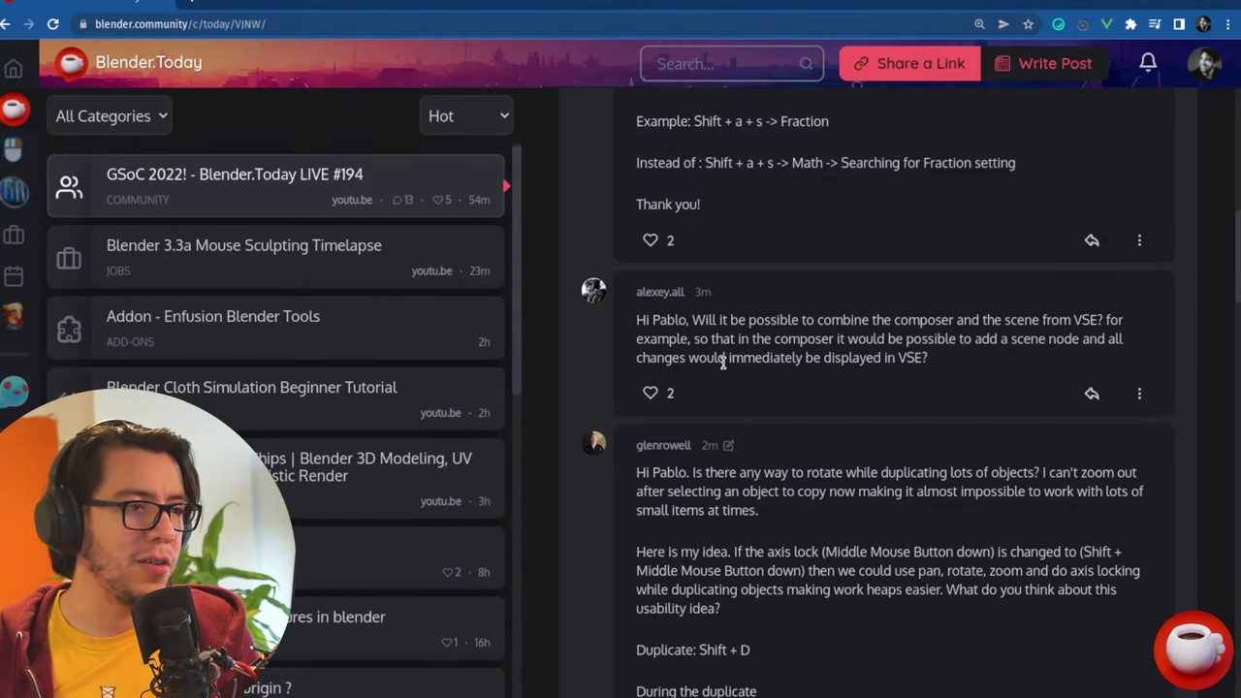
- Highlight parts of the VSE scene-node question, then scroll to the duplicate-mode shortcut list
{"action": "left_click_drag", "start_coordinate": [939, 367], "coordinate": [839, 359]}
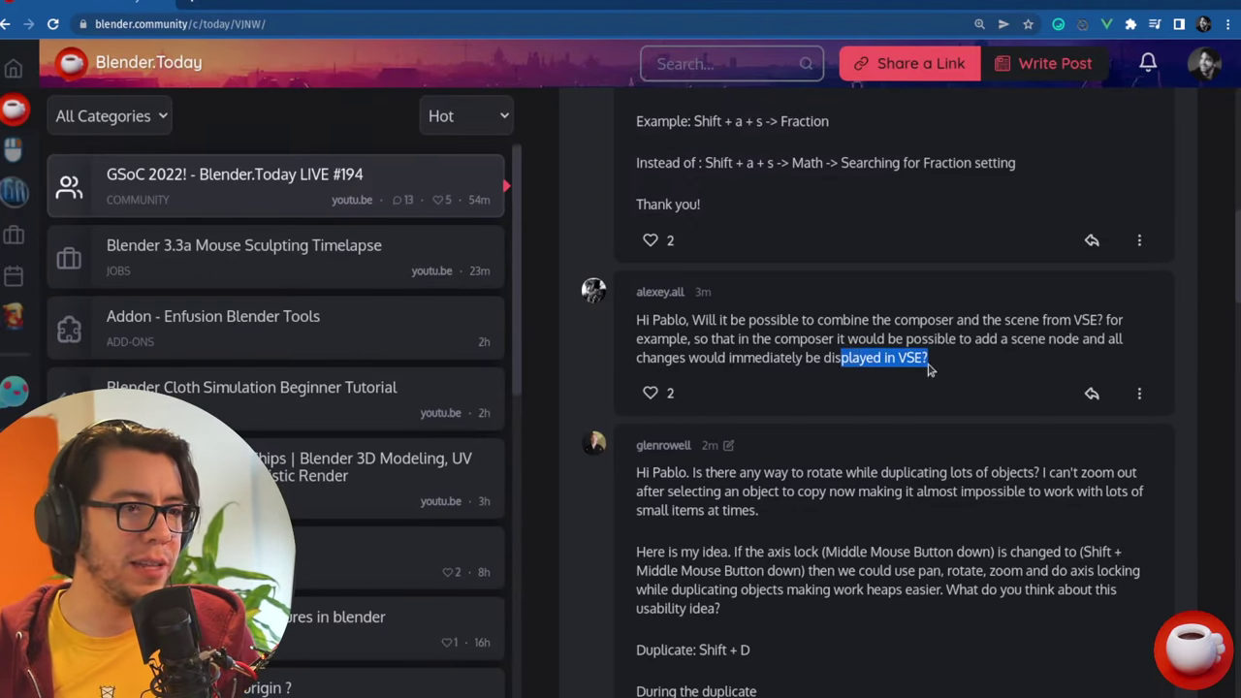
{"action": "left_click", "coordinate": [938, 367]}
{"action": "left_click_drag", "start_coordinate": [963, 358], "coordinate": [1013, 341]}
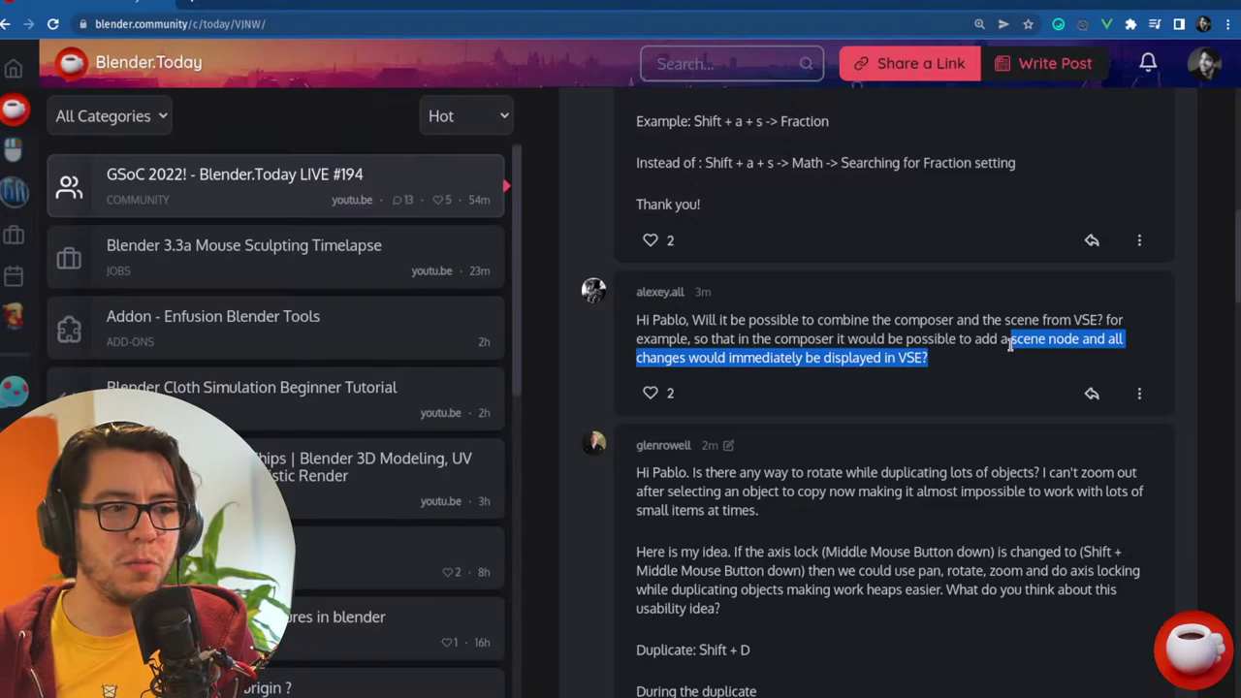
{"action": "left_click", "coordinate": [1009, 357]}
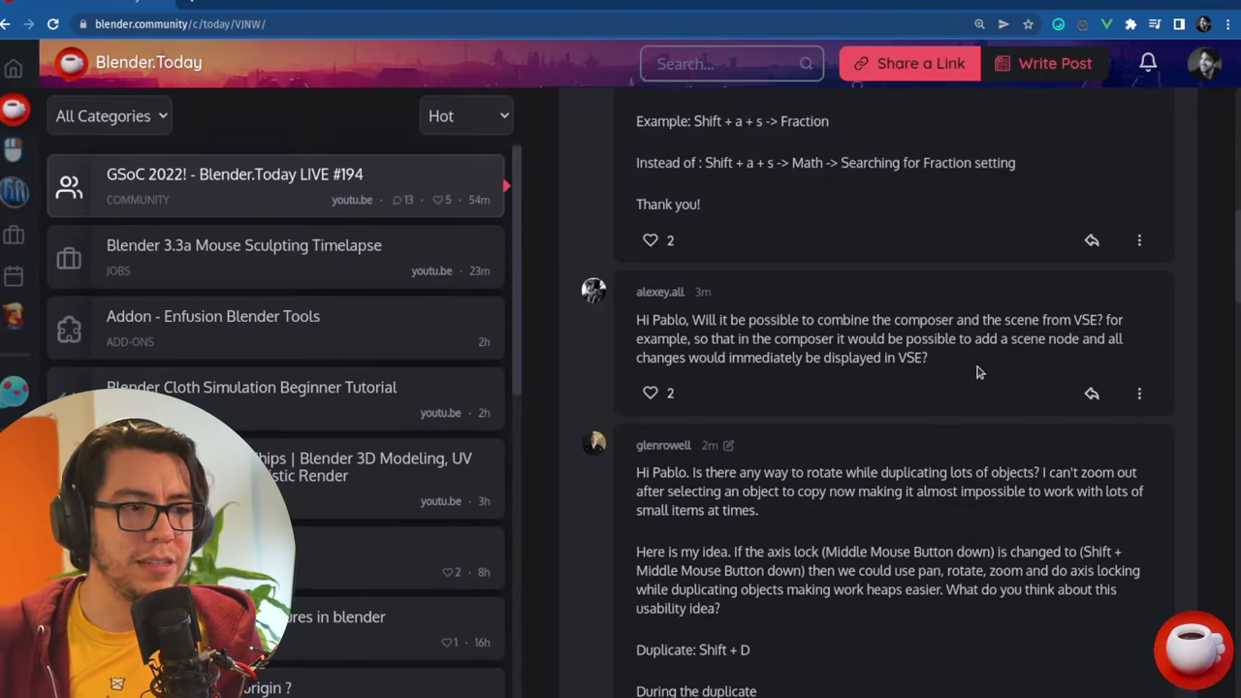
{"action": "scroll", "coordinate": [980, 376], "scroll_direction": "down", "scroll_amount": 2}
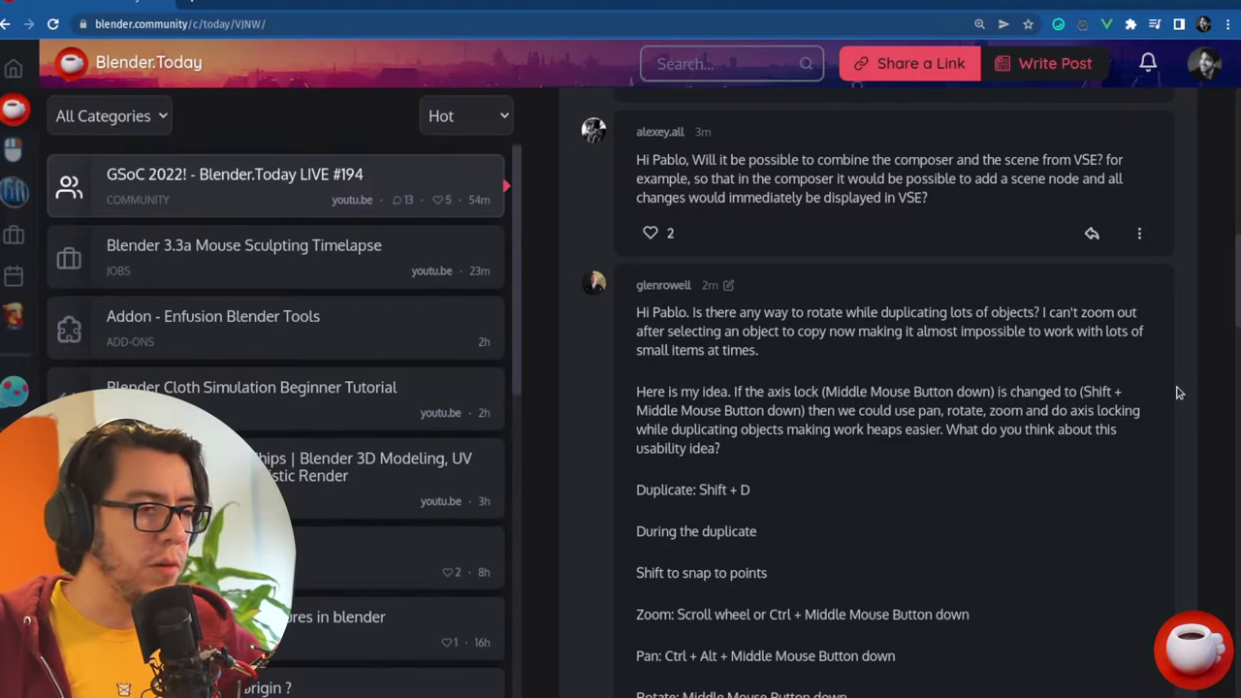
{"action": "scroll", "coordinate": [1183, 386], "scroll_direction": "down", "scroll_amount": 1}
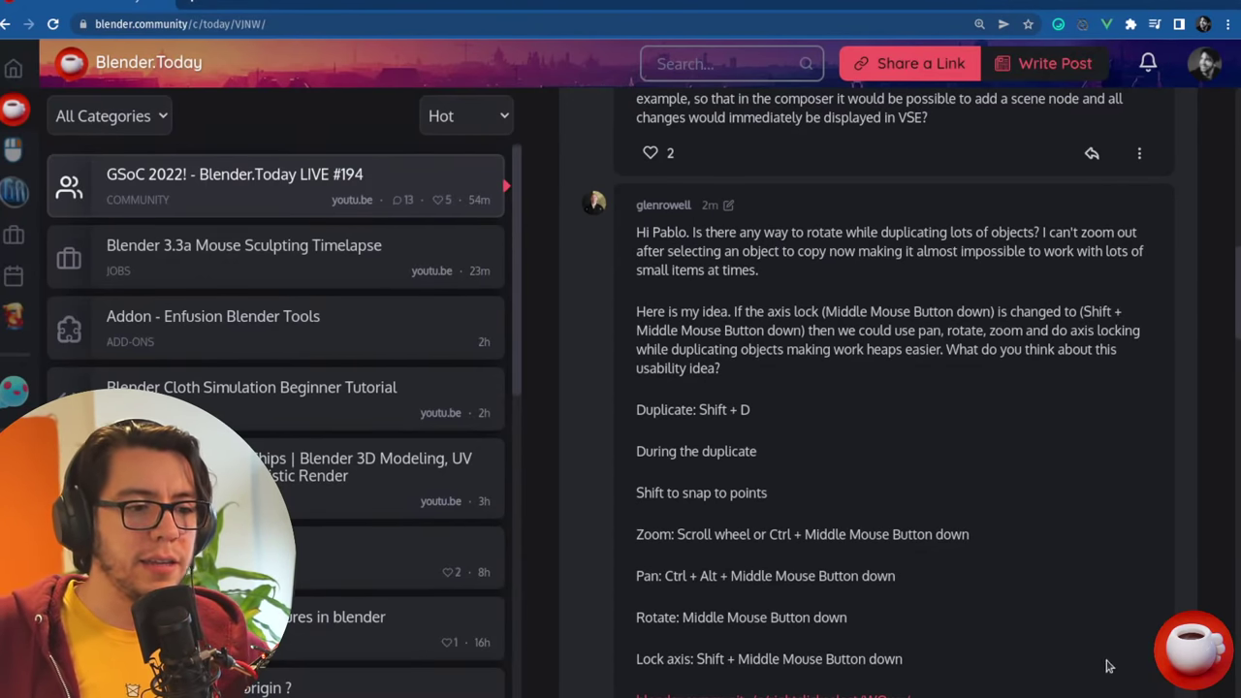
- Duplicate the cube in Blender and try X-constrained moves of the copy, cancelling back
{"action": "key", "text": "alt+Tab"}
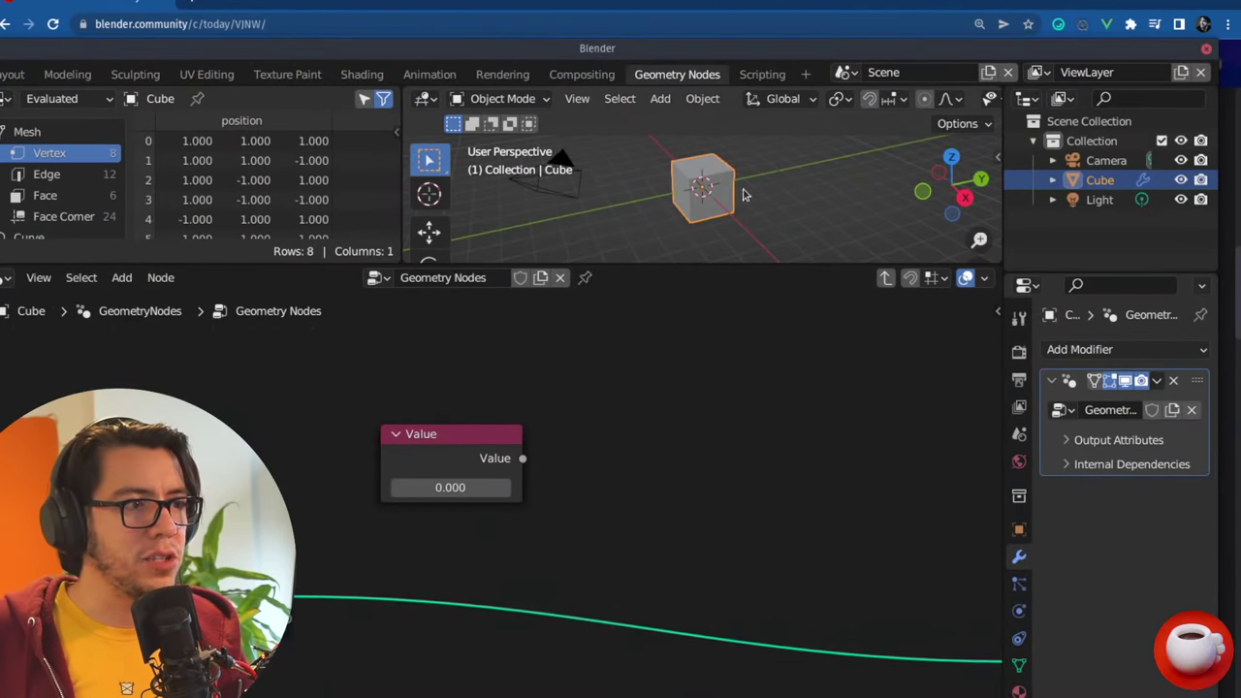
{"action": "key", "text": "shift+d"}
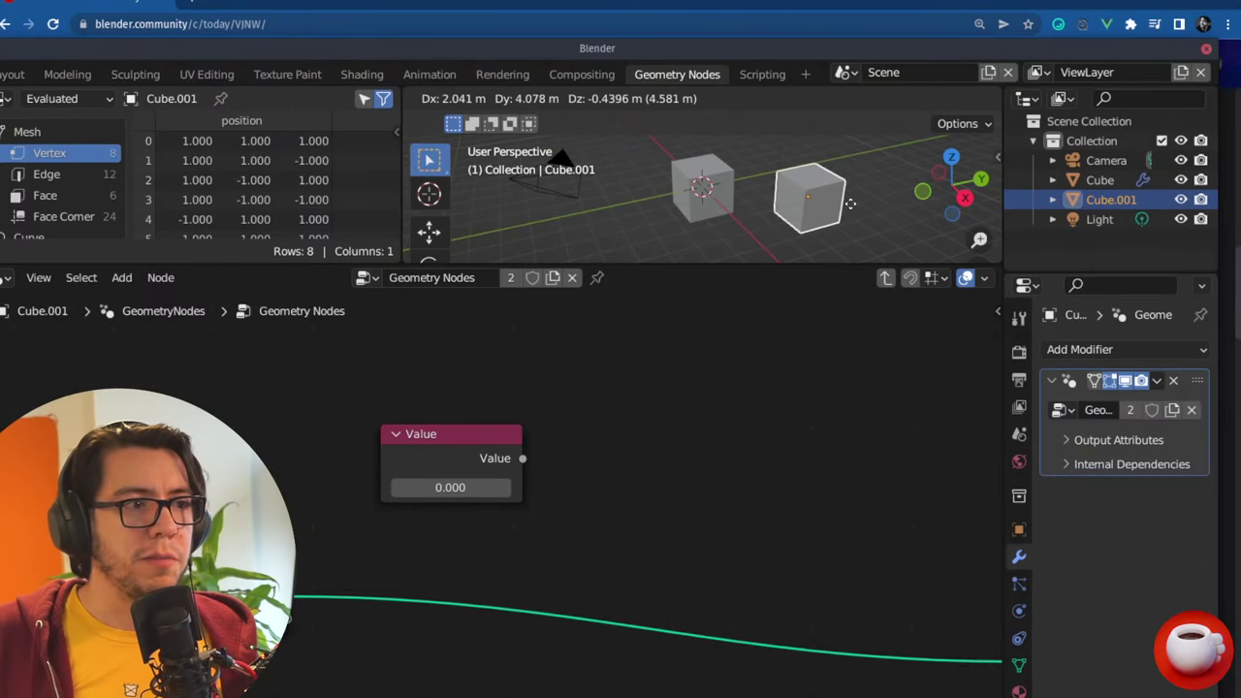
{"action": "key", "text": "x"}
{"action": "key", "text": "Escape"}
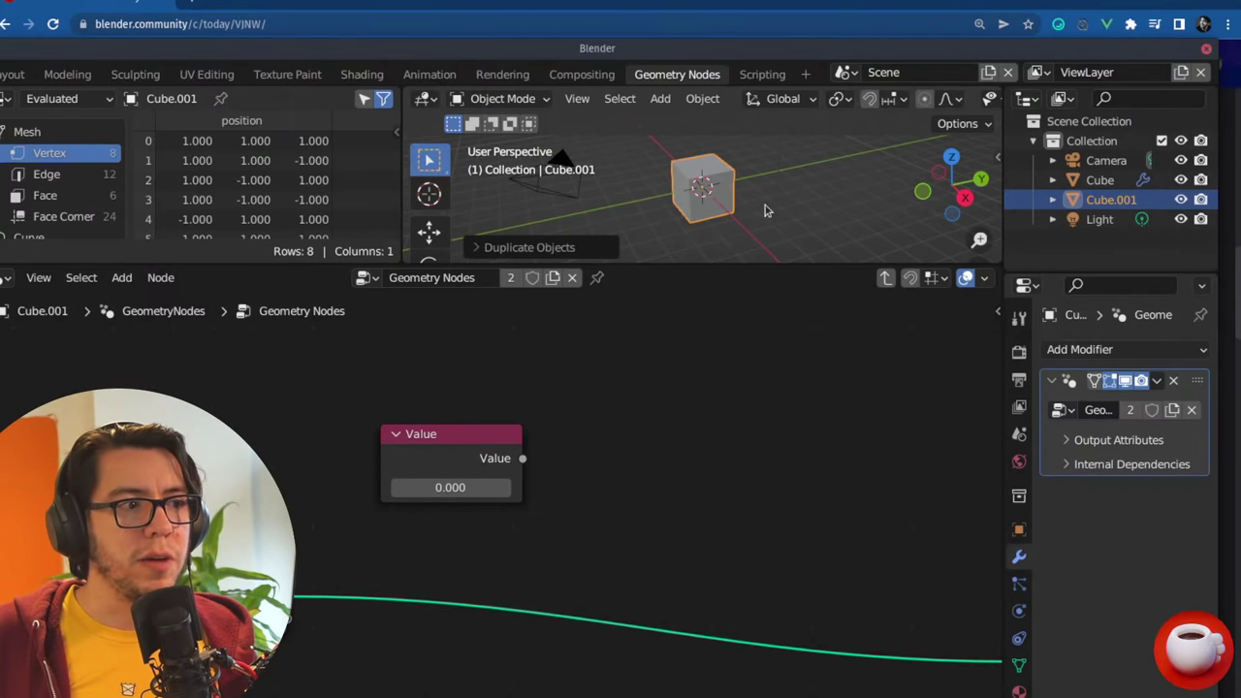
{"action": "key", "text": "g"}
{"action": "key", "text": "x"}
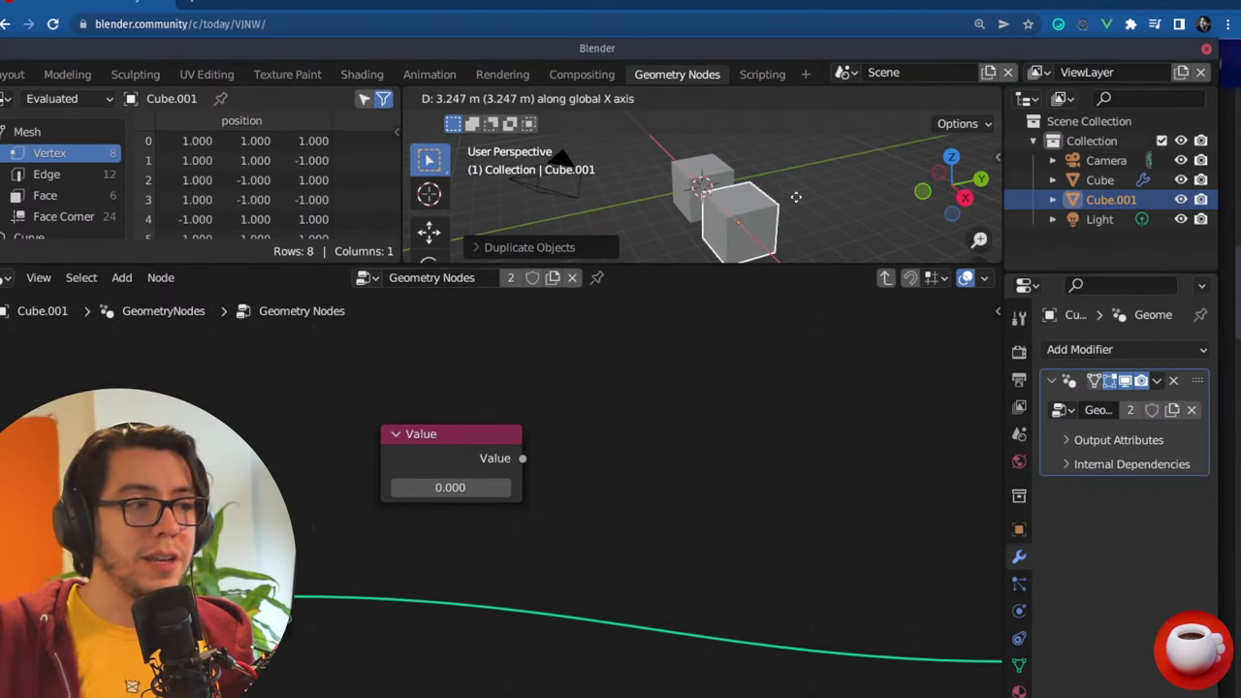
{"action": "right_click", "coordinate": [885, 199]}
- Orbit to see both cubes and reposition the copy along X, then along Y
{"action": "middle_click_drag", "start_coordinate": [885, 199], "coordinate": [812, 282]}
{"action": "left_click_drag", "start_coordinate": [817, 263], "coordinate": [819, 485]}
{"action": "key", "text": "g"}
{"action": "key", "text": "x"}
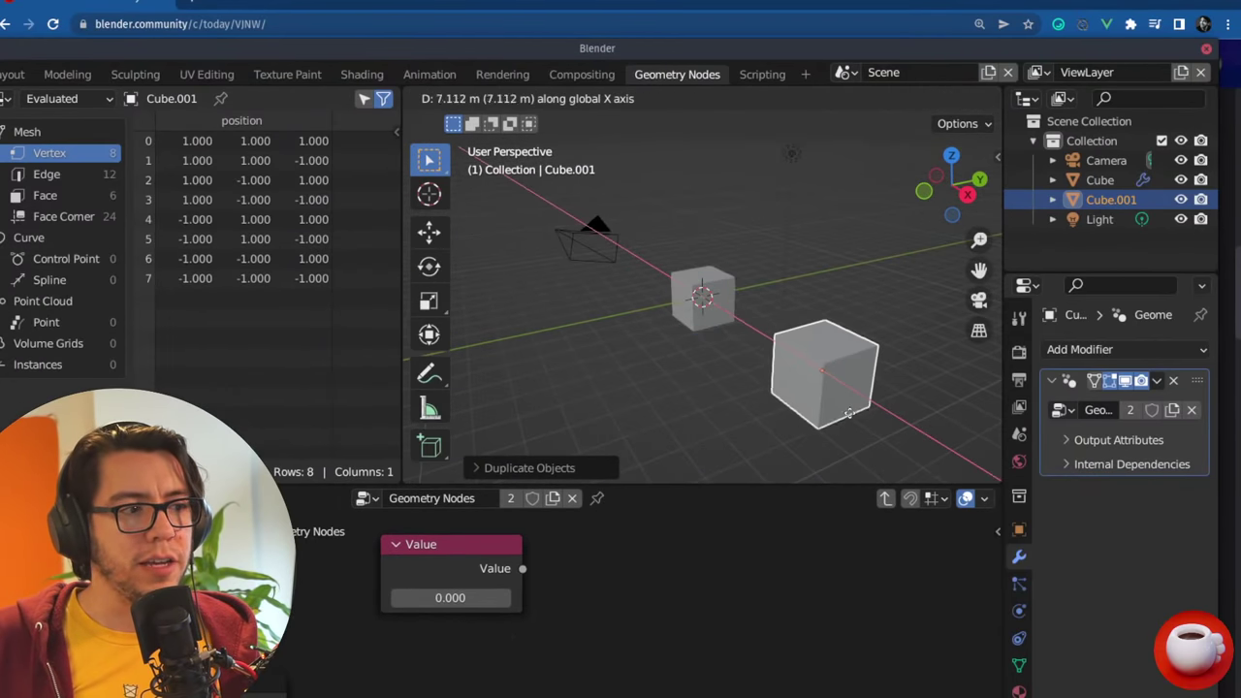
{"action": "left_click", "coordinate": [776, 398]}
{"action": "key", "text": "g"}
{"action": "key", "text": "x"}
{"action": "key", "text": "y"}
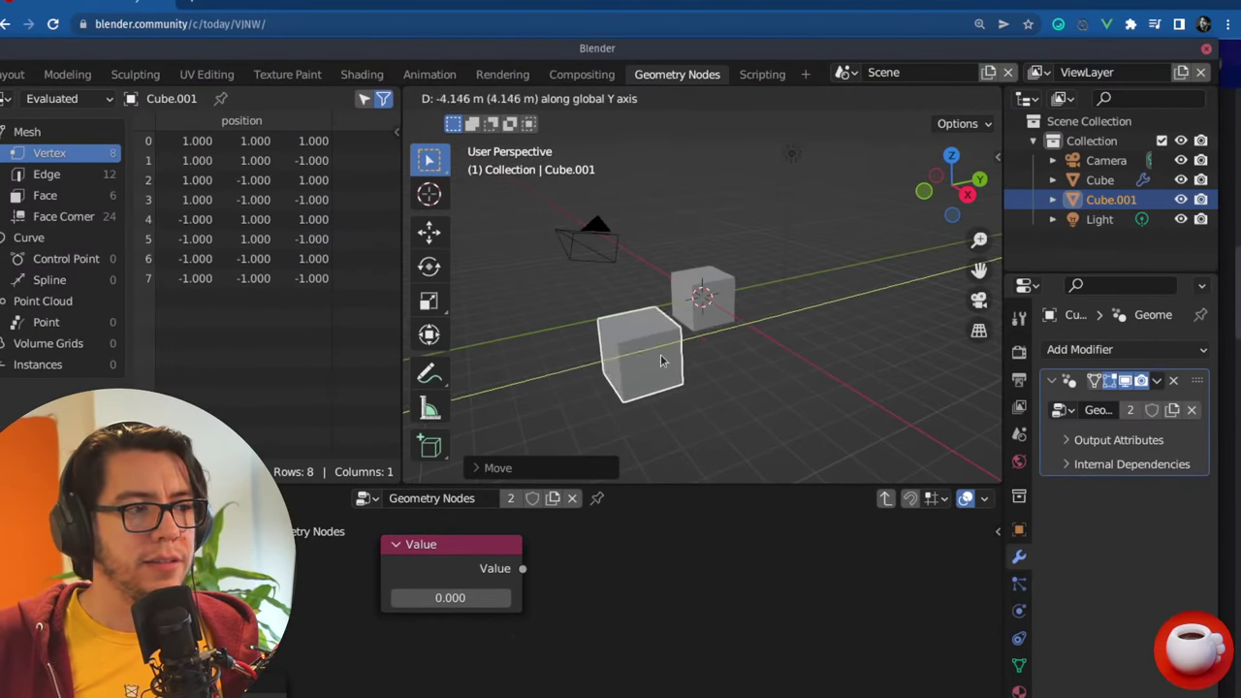
{"action": "left_click", "coordinate": [660, 361]}
- Glance at the forum, return to Blender, and move the copy along X twice
{"action": "left_click", "coordinate": [627, 3]}
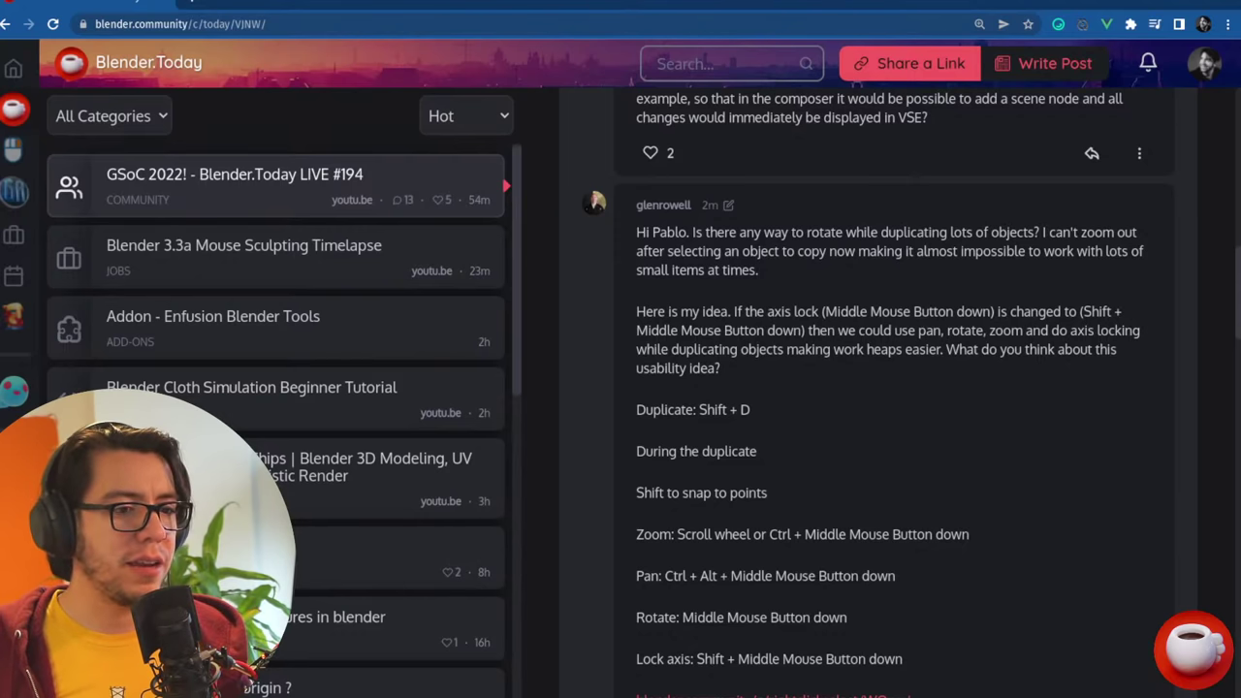
{"action": "key", "text": "alt+Tab"}
{"action": "key", "text": "g"}
{"action": "key", "text": "x"}
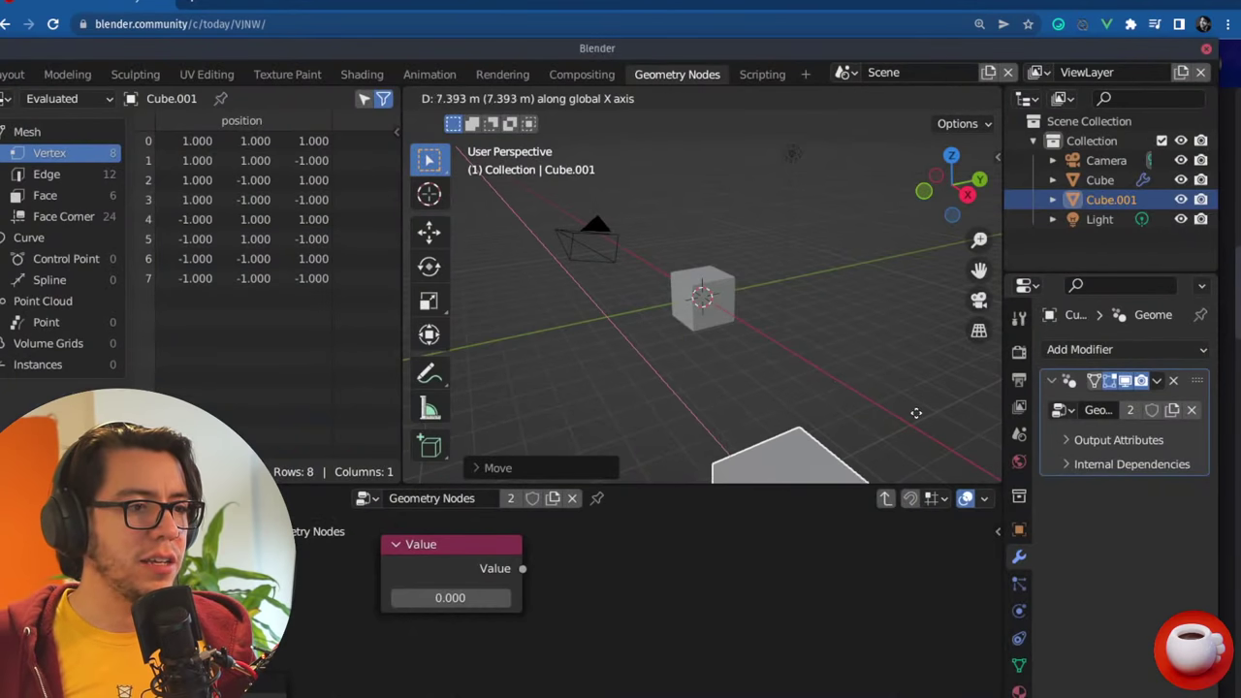
{"action": "left_click", "coordinate": [733, 339]}
{"action": "middle_click_drag", "start_coordinate": [733, 340], "coordinate": [743, 327]}
{"action": "key", "text": "g"}
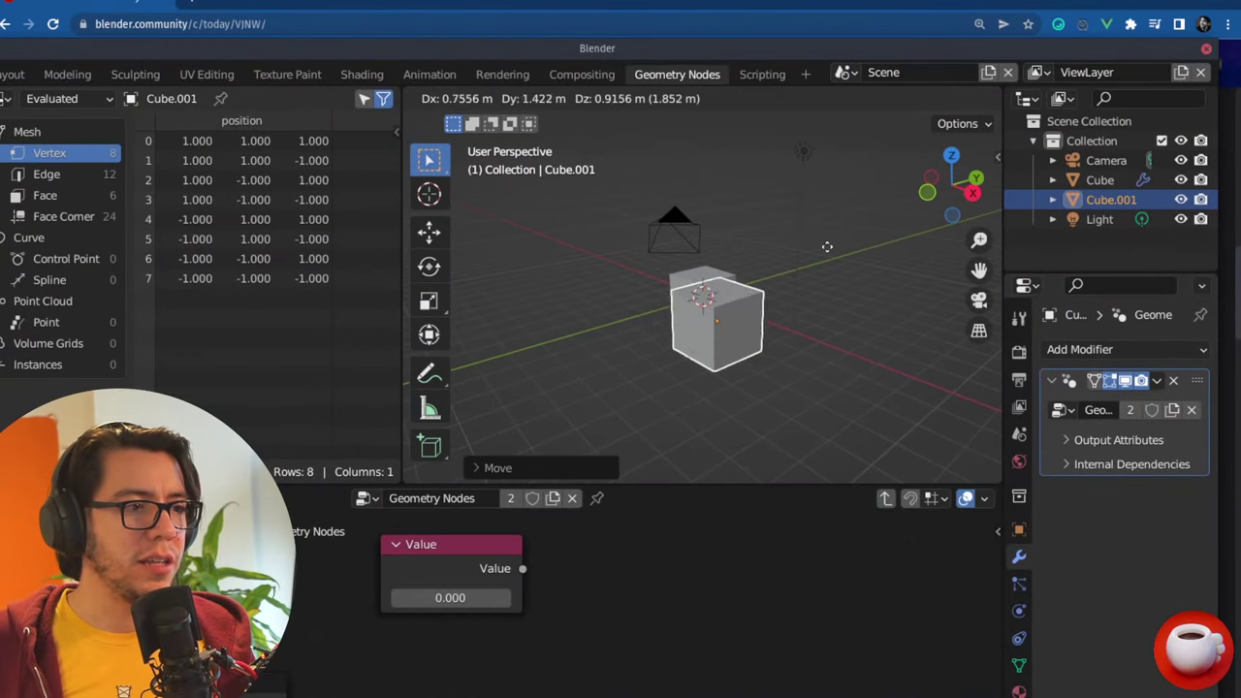
{"action": "key", "text": "x"}
{"action": "left_click", "coordinate": [776, 233]}
{"action": "middle_click_drag", "start_coordinate": [775, 233], "coordinate": [734, 238]}
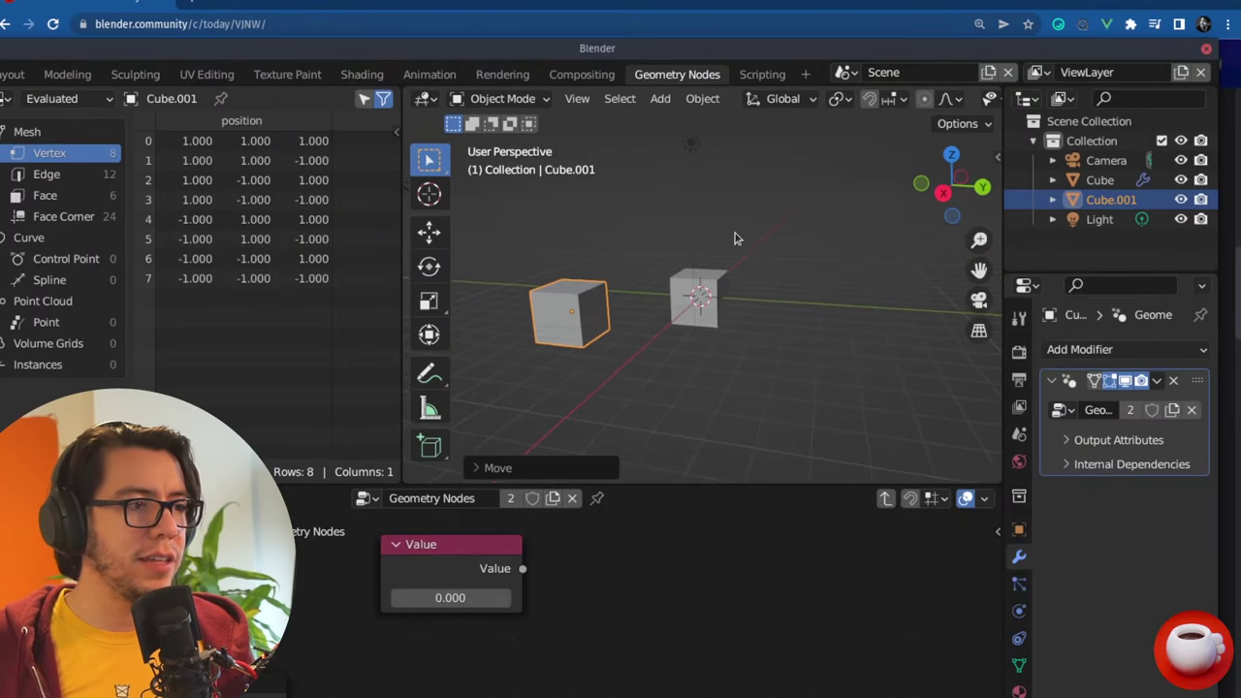
- Move the copy freely until it sits just beside the original cube
{"action": "key", "text": "g"}
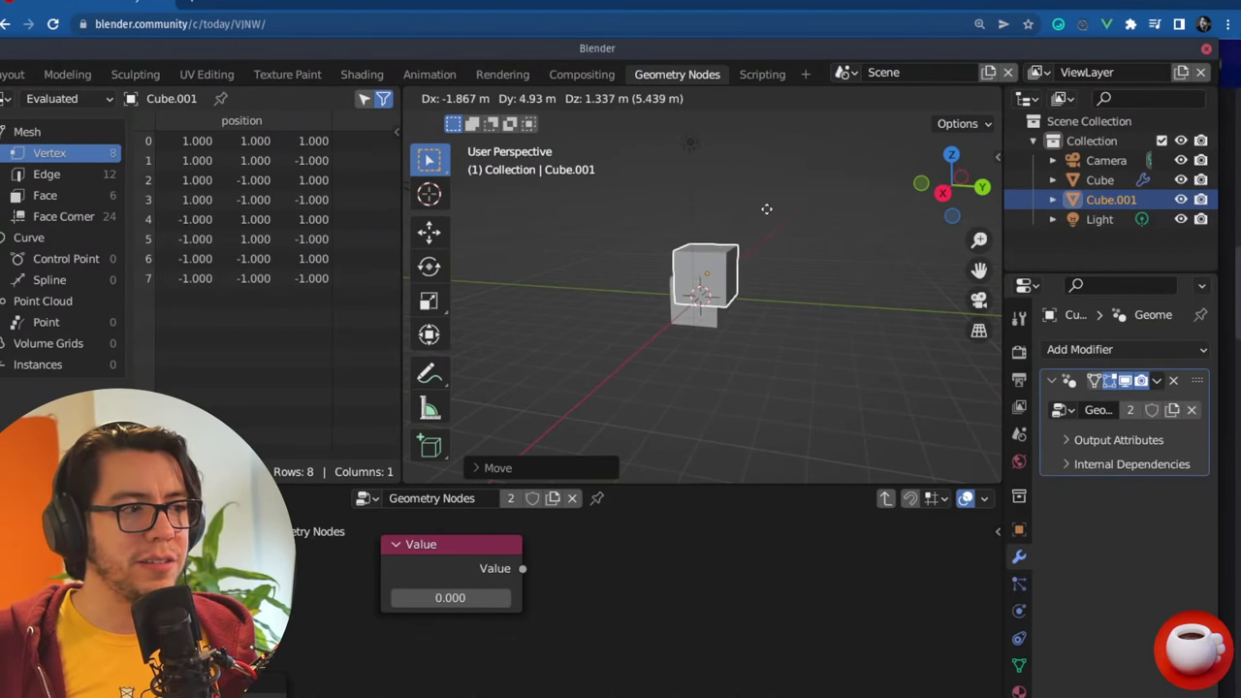
{"action": "right_click", "coordinate": [762, 208]}
{"action": "middle_click_drag", "start_coordinate": [895, 295], "coordinate": [868, 278]}
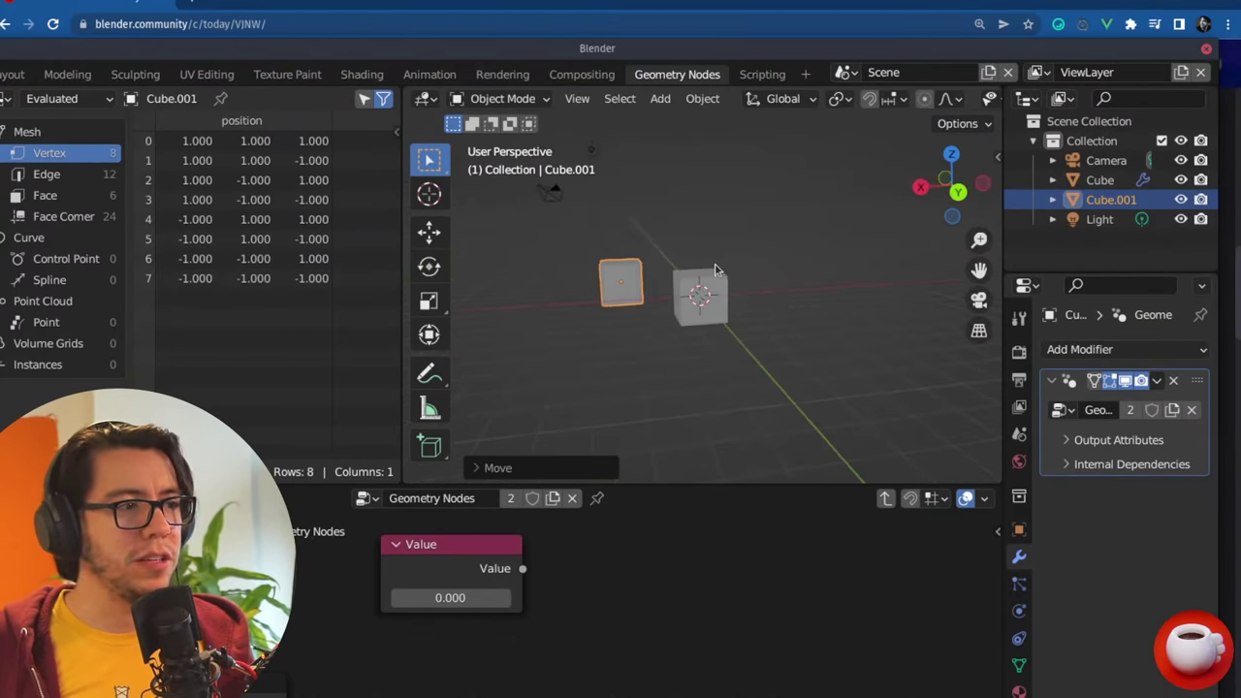
{"action": "key", "text": "g"}
{"action": "left_click", "coordinate": [933, 221]}
{"action": "middle_click_drag", "start_coordinate": [908, 238], "coordinate": [681, 232]}
{"action": "key", "text": "g"}
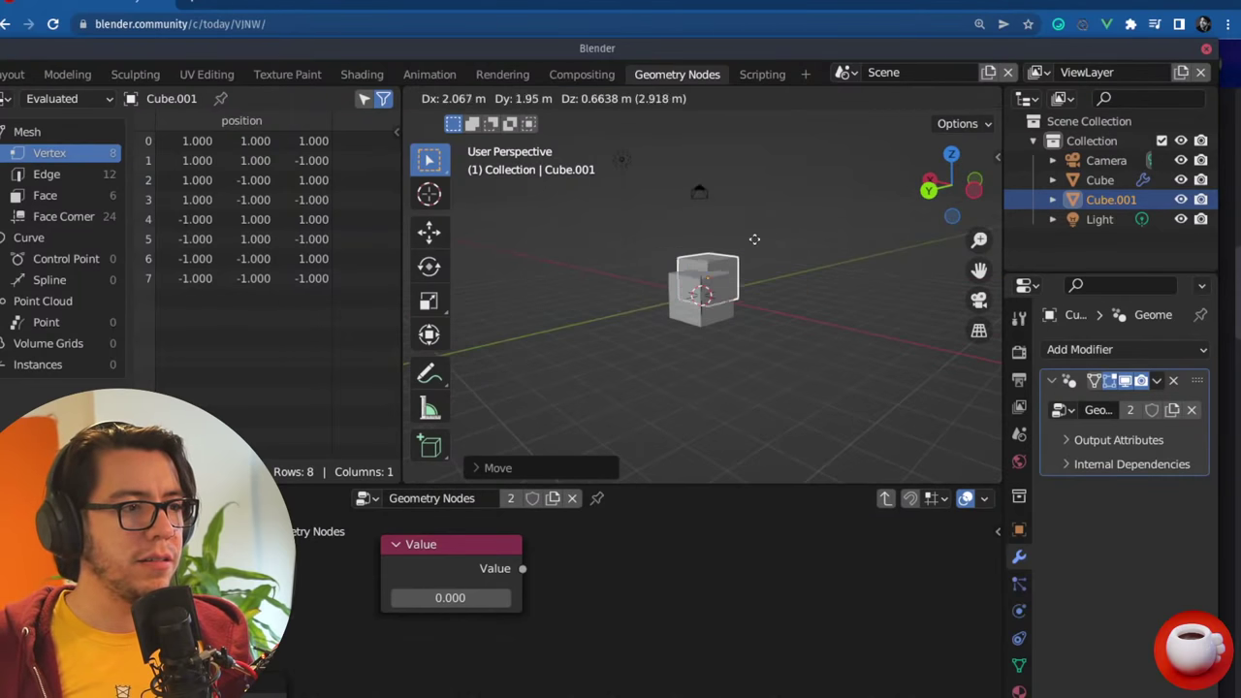
{"action": "left_click", "coordinate": [787, 230]}
{"action": "middle_click_drag", "start_coordinate": [787, 230], "coordinate": [740, 258]}
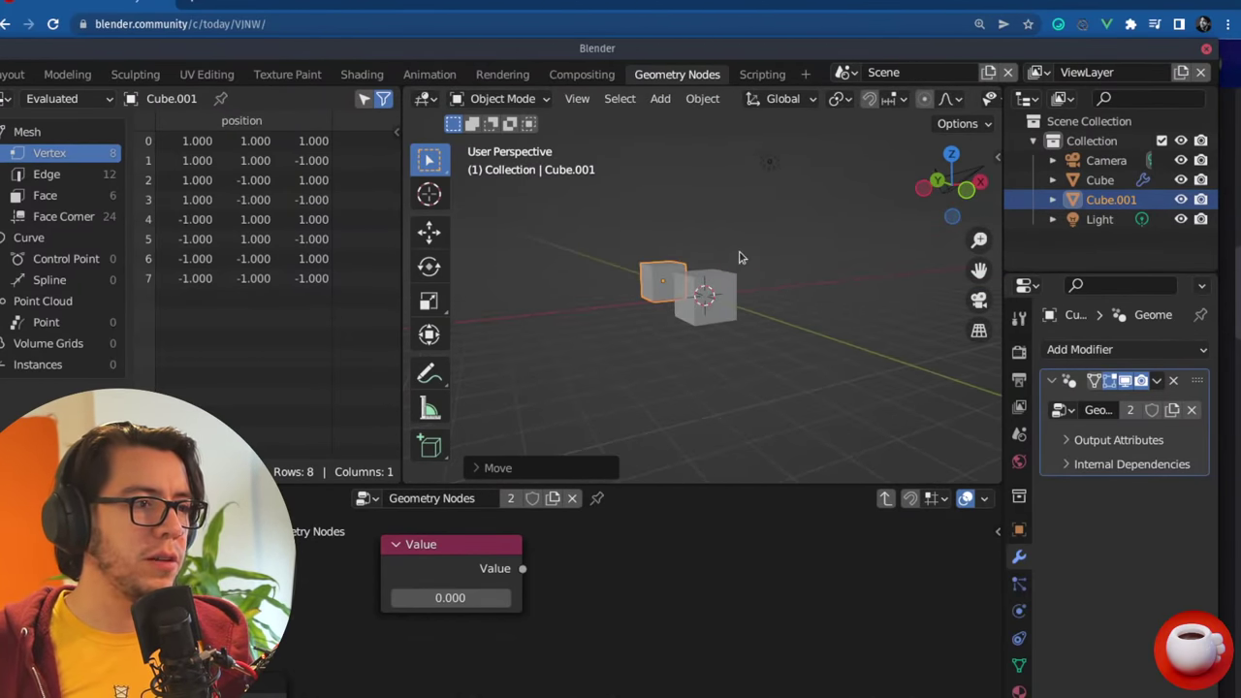
- Switch to the forum thread and scroll down through further viewer comments
{"action": "key", "text": "alt+Tab"}
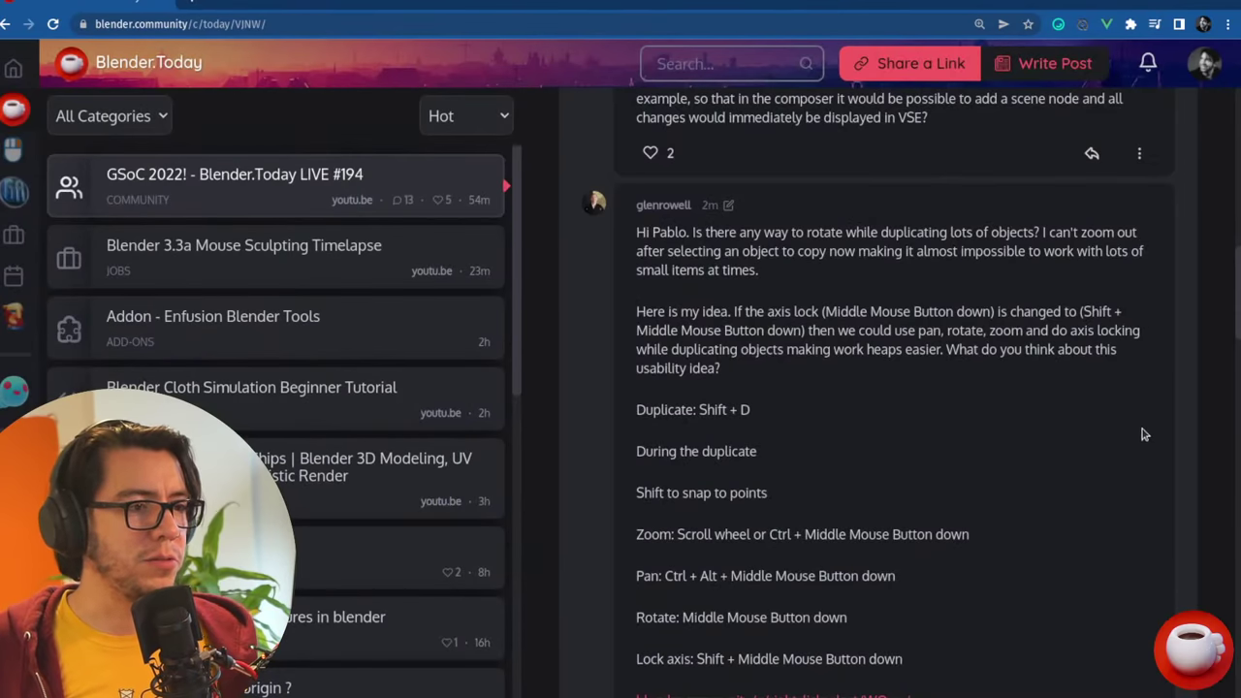
{"action": "scroll", "coordinate": [1142, 432], "scroll_direction": "down", "scroll_amount": 2}
{"action": "scroll", "coordinate": [1181, 421], "scroll_direction": "down", "scroll_amount": 3}
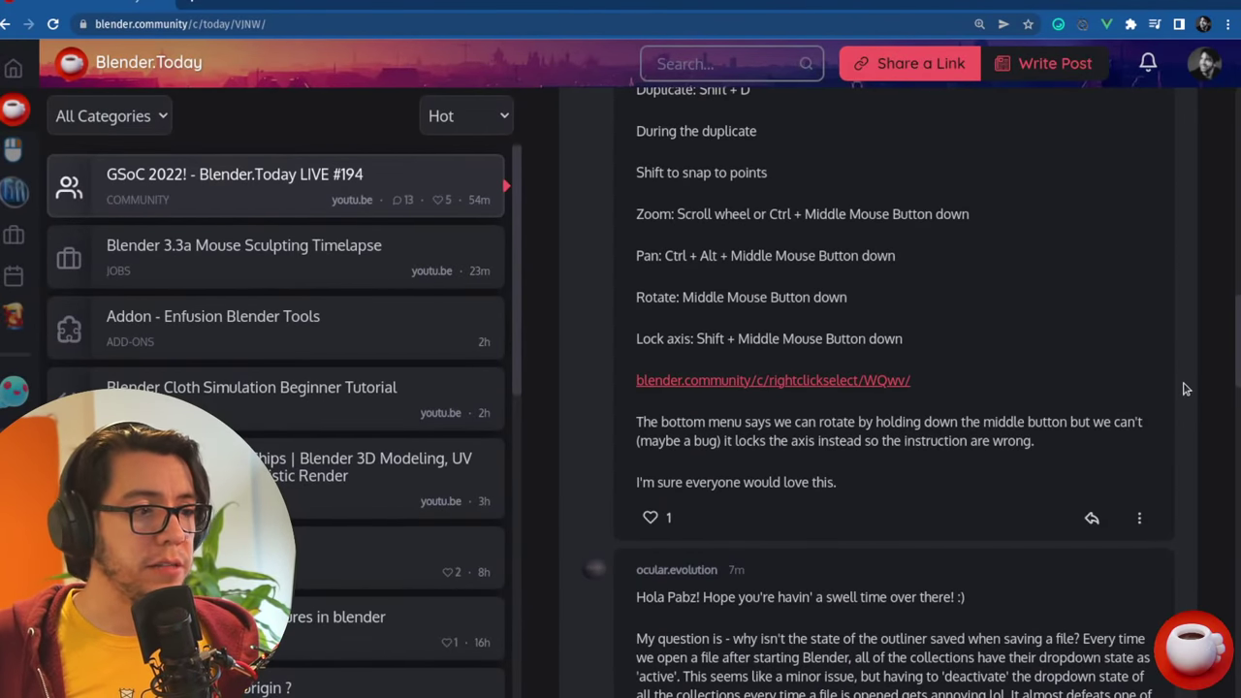
{"action": "scroll", "coordinate": [1184, 389], "scroll_direction": "down", "scroll_amount": 2}
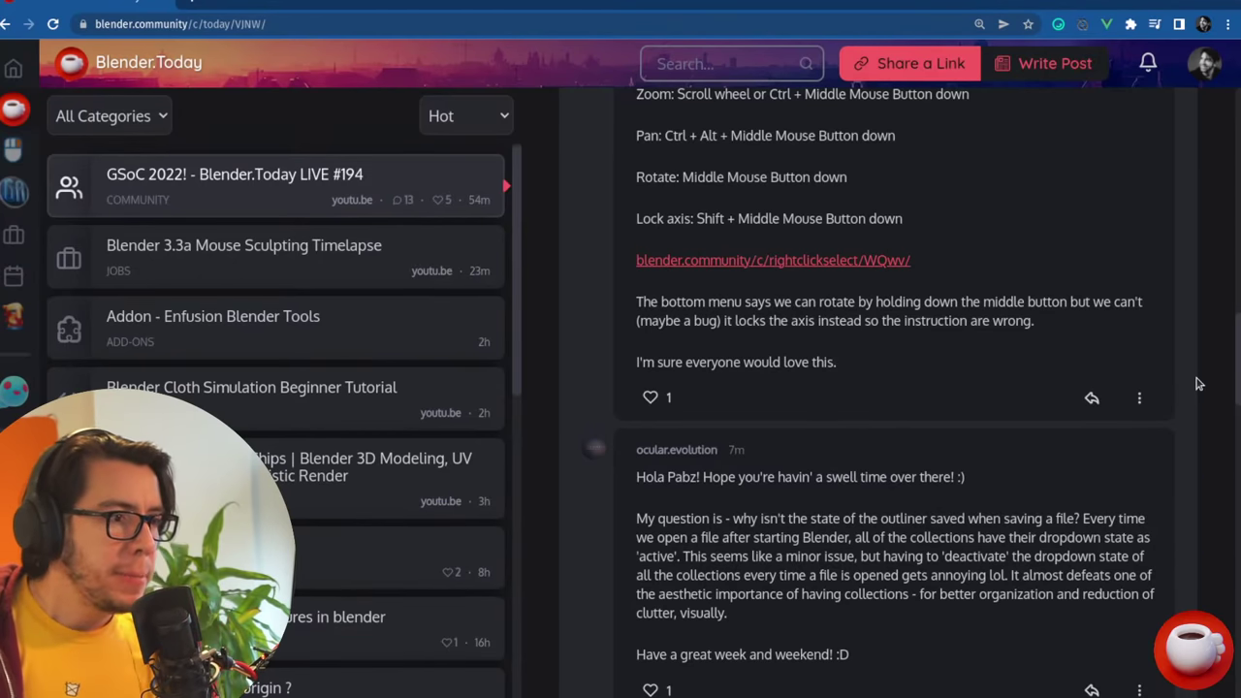
{"action": "scroll", "coordinate": [1203, 378], "scroll_direction": "down", "scroll_amount": 1}
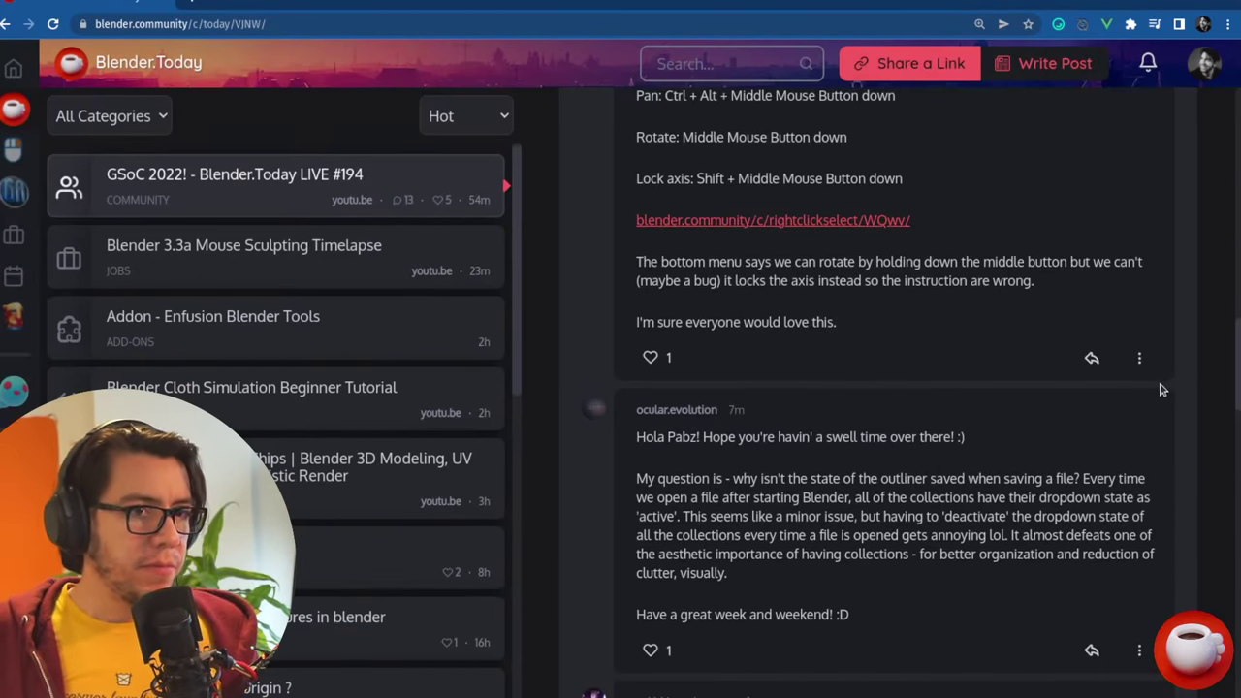
{"action": "scroll", "coordinate": [1182, 414], "scroll_direction": "down", "scroll_amount": 1}
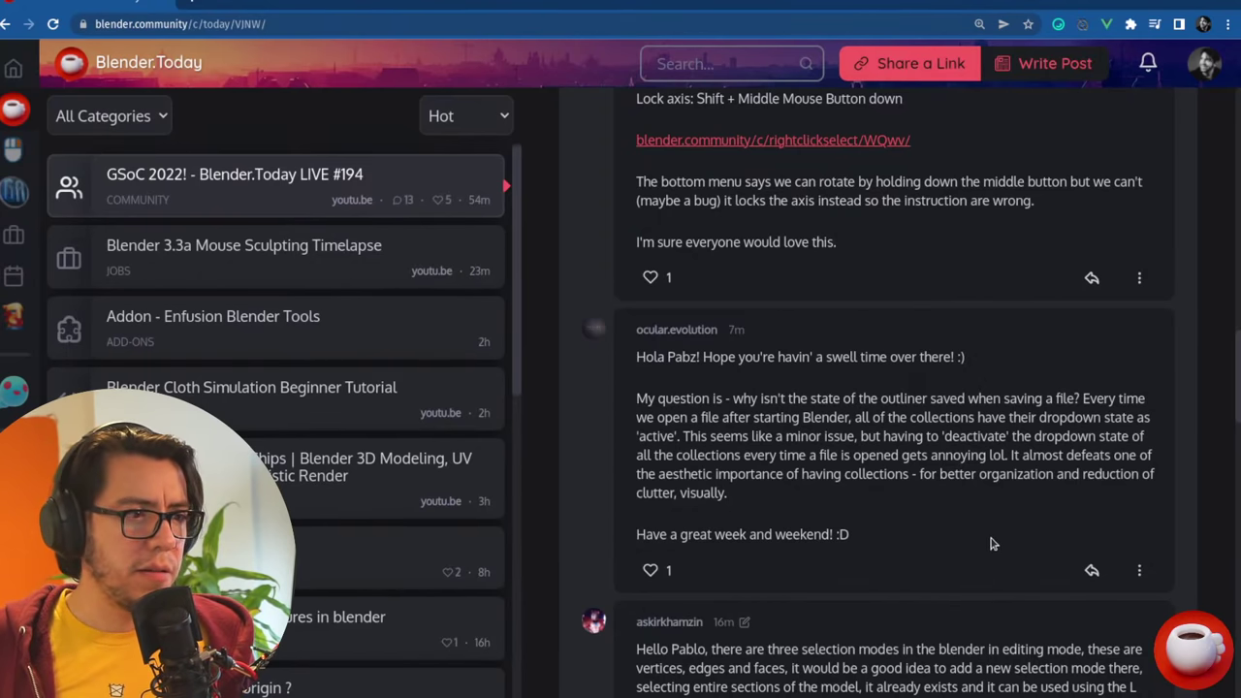
{"action": "scroll", "coordinate": [1124, 513], "scroll_direction": "down", "scroll_amount": 1}
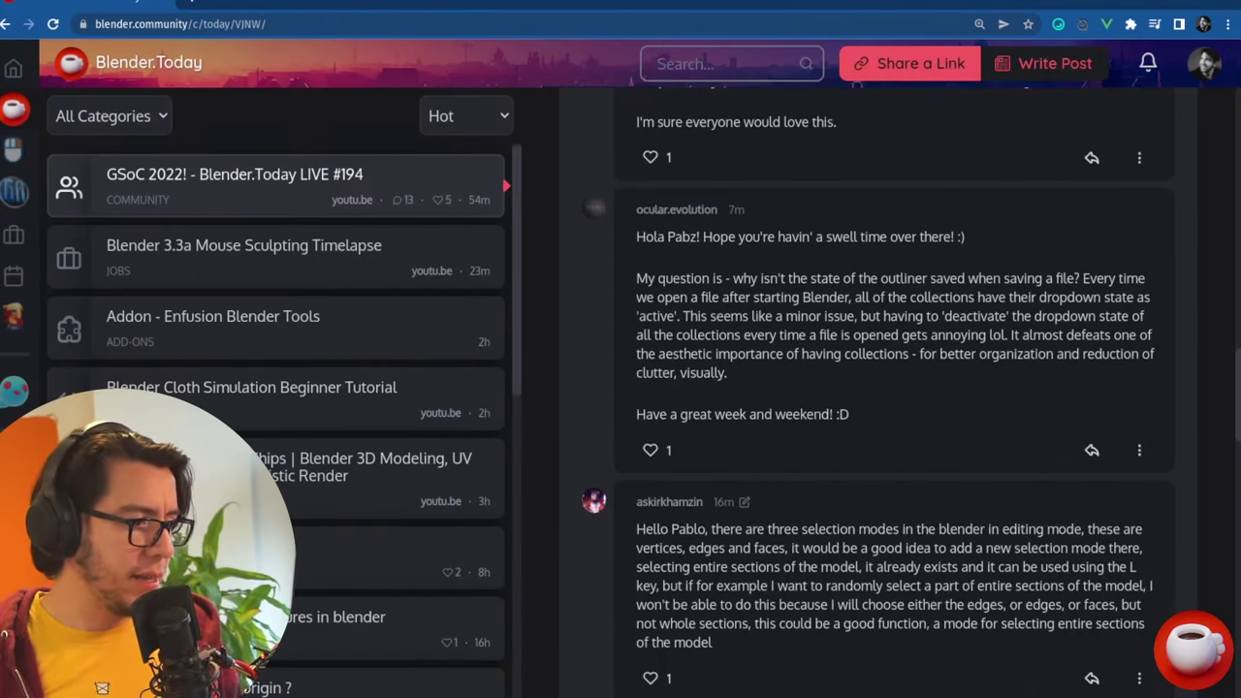
- Move Cube.001 into a new Collection 2, collapse it, and select the original Cube
{"action": "key", "text": "alt+Tab"}
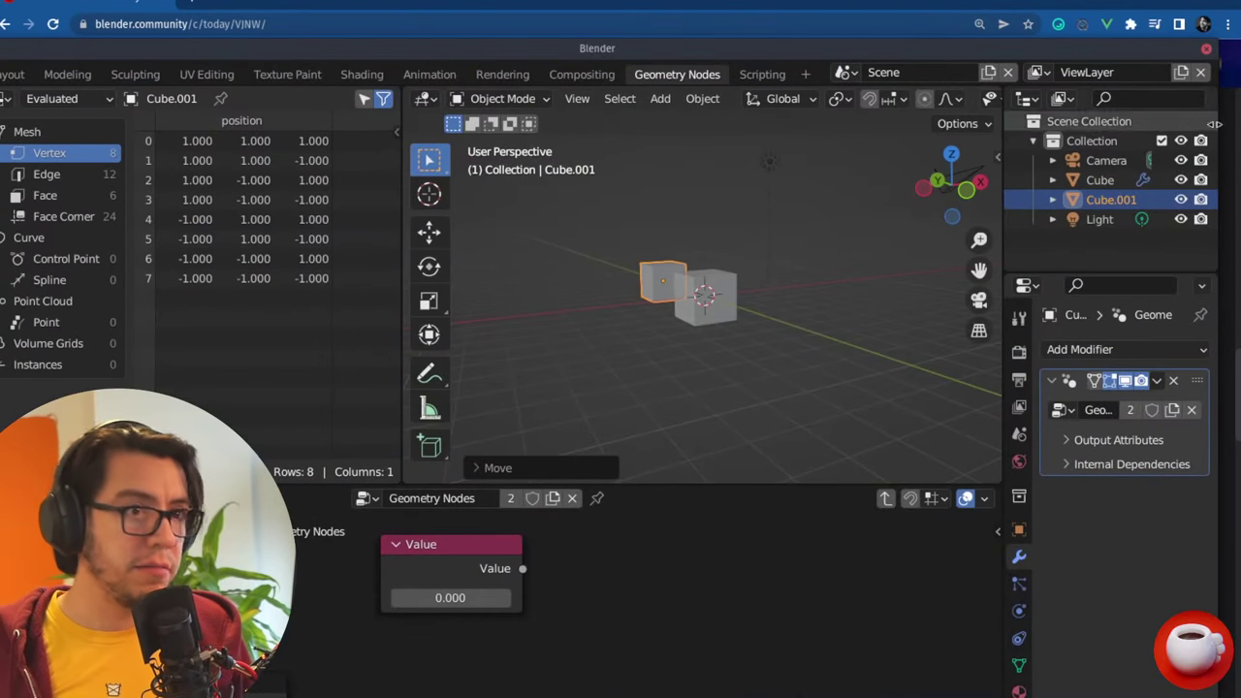
{"action": "left_click", "coordinate": [1037, 126]}
{"action": "key", "text": "c"}
{"action": "left_click_drag", "start_coordinate": [1105, 199], "coordinate": [1063, 243]}
{"action": "left_click", "coordinate": [1032, 219]}
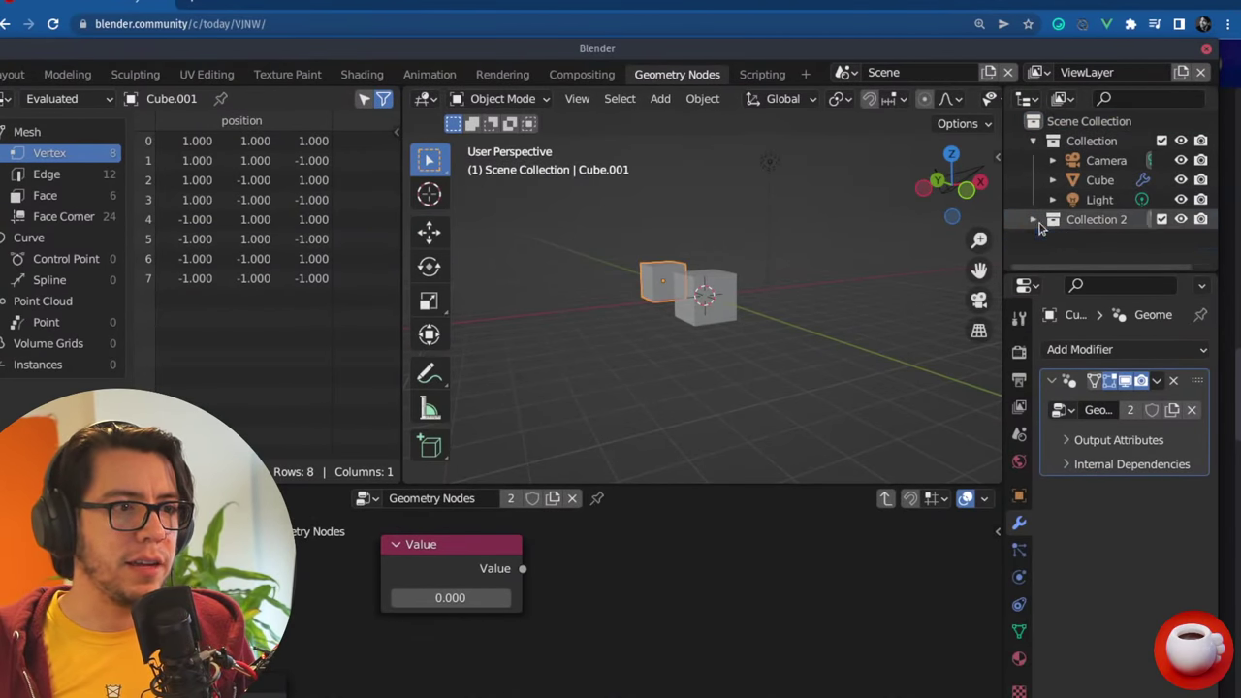
{"action": "left_click", "coordinate": [1099, 180]}
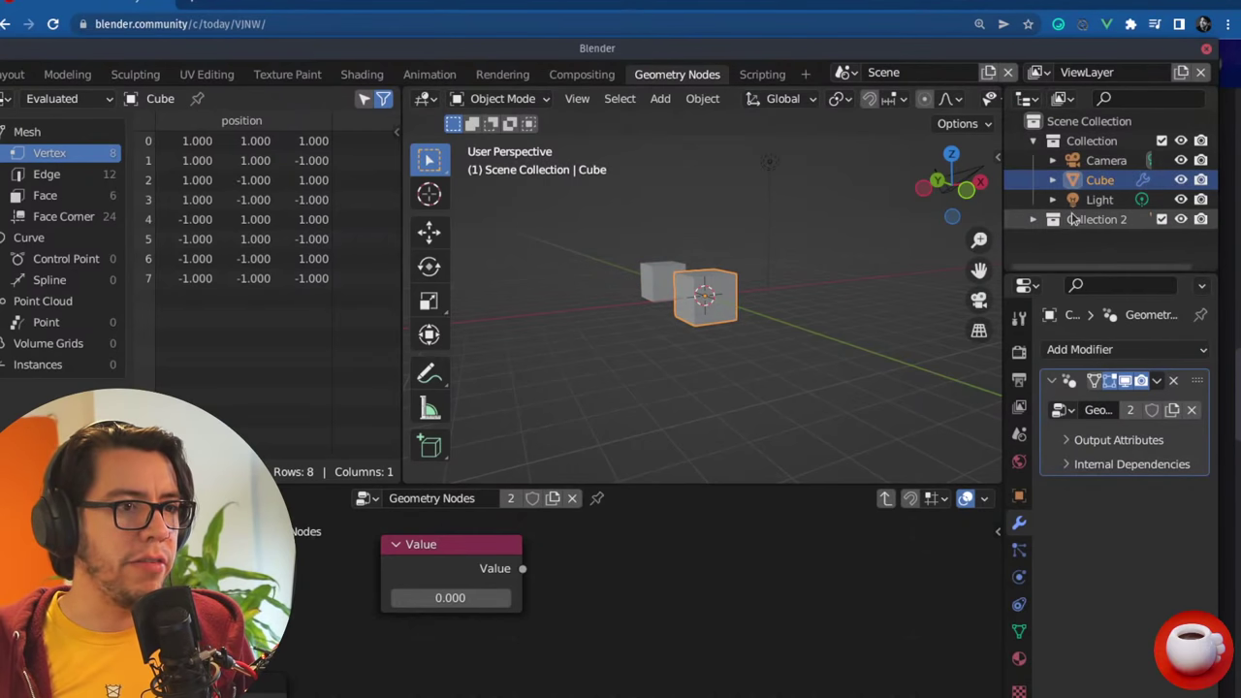
- Widen the Outliner and save the scene as untitled.blend on the Desktop
{"action": "left_click_drag", "start_coordinate": [1003, 243], "coordinate": [906, 243]}
{"action": "key", "text": "ctrl+s"}
{"action": "left_click", "coordinate": [276, 310]}
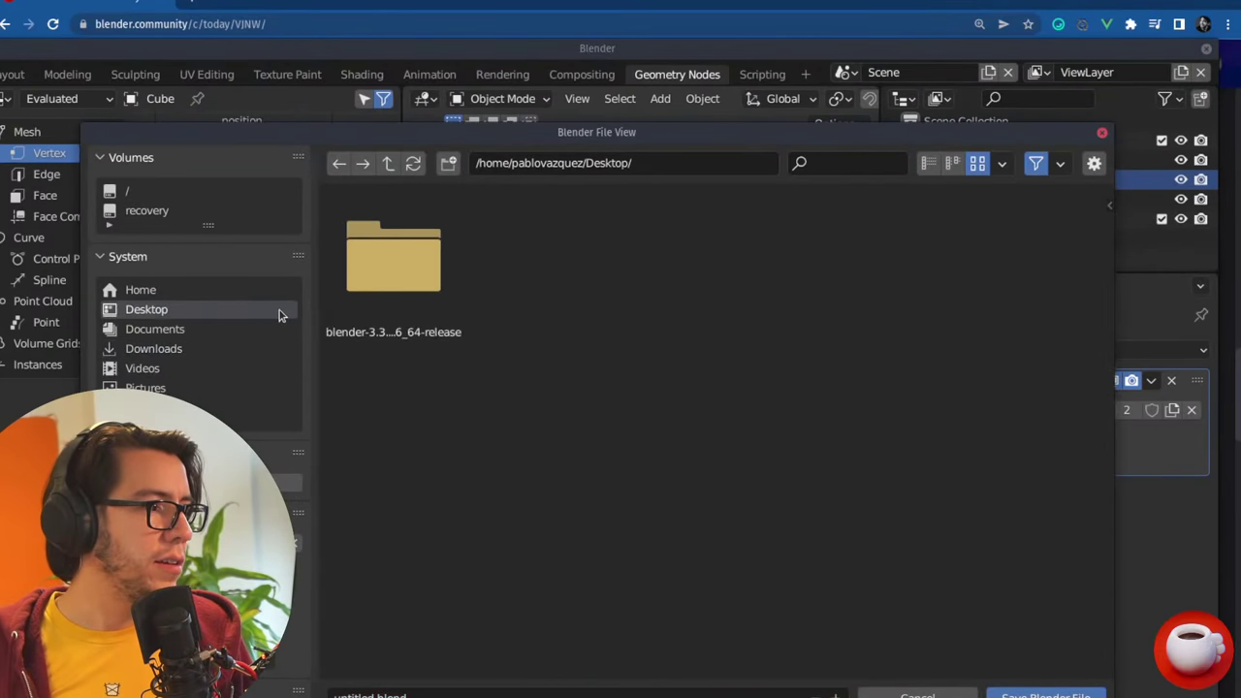
{"action": "key", "text": "Escape"}
- Expand Collection 2, select Cube.001, collapse it again, and save the file
{"action": "key", "text": "alt+Tab"}
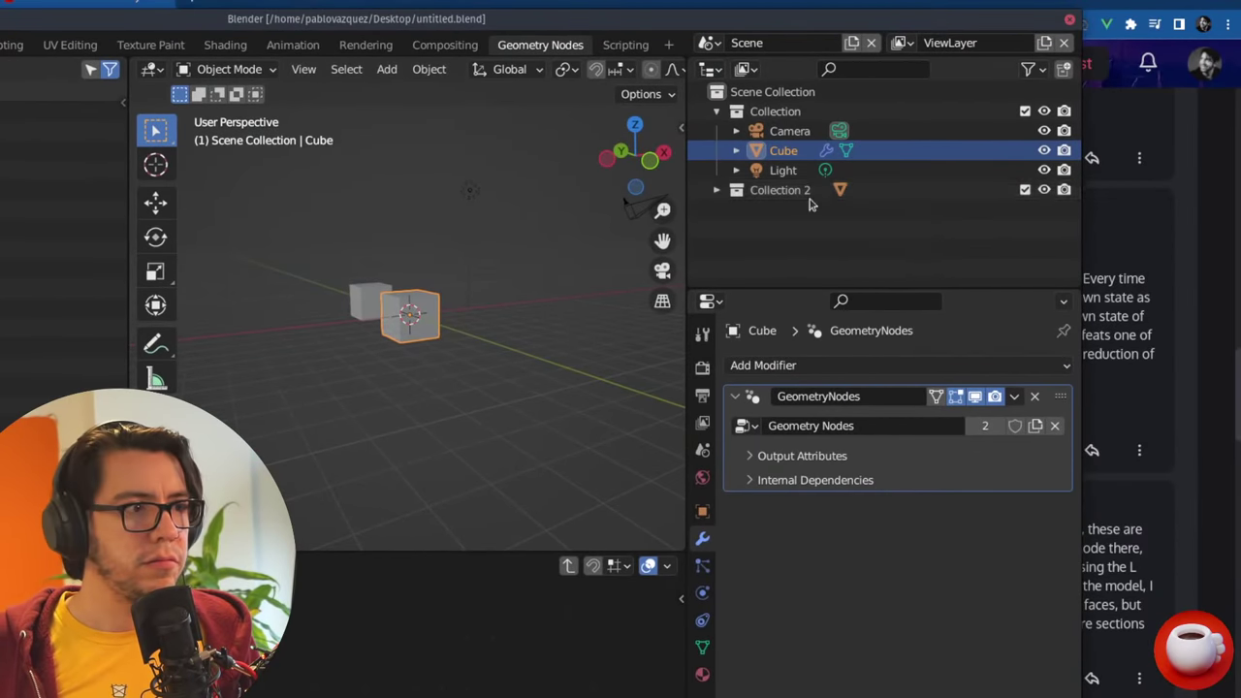
{"action": "left_click", "coordinate": [716, 190]}
{"action": "left_click", "coordinate": [790, 214]}
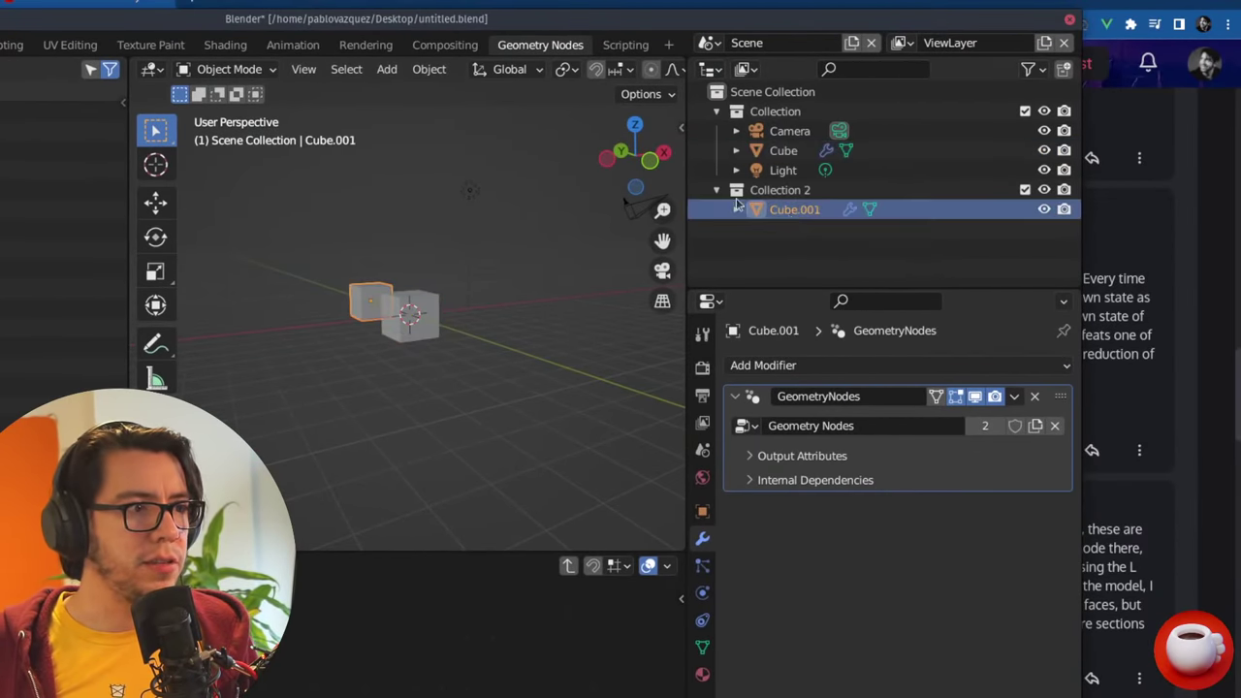
{"action": "left_click", "coordinate": [716, 190]}
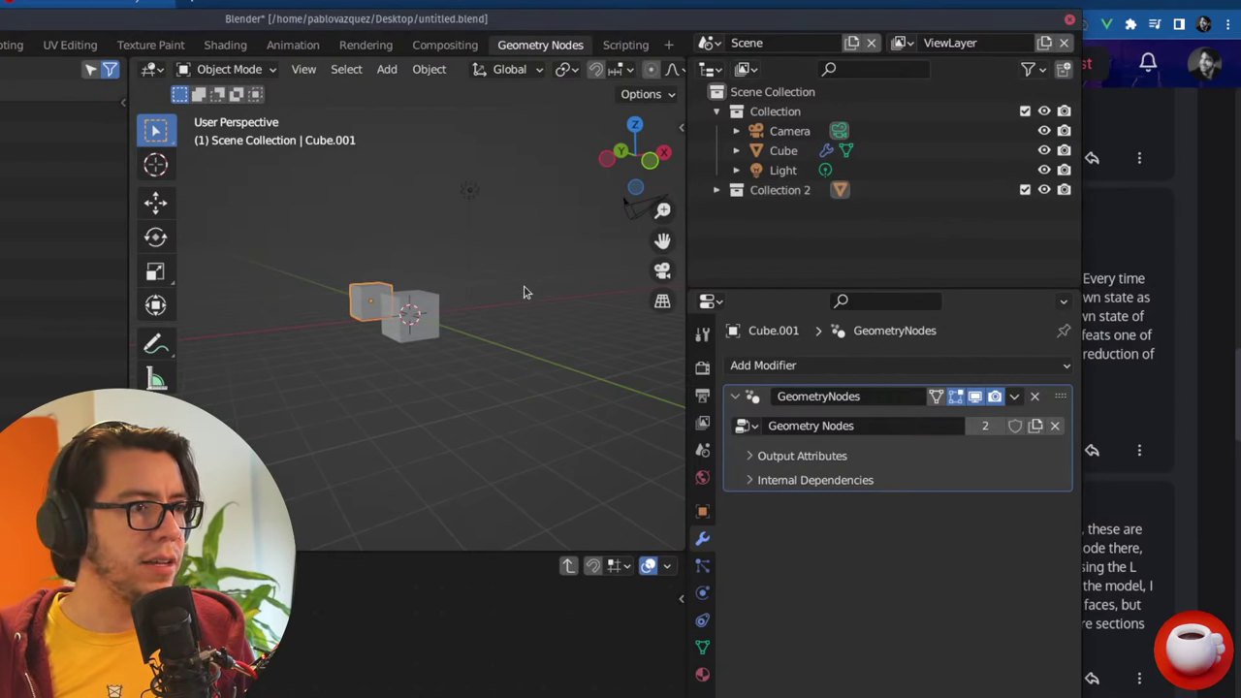
{"action": "key", "text": "ctrl+s"}
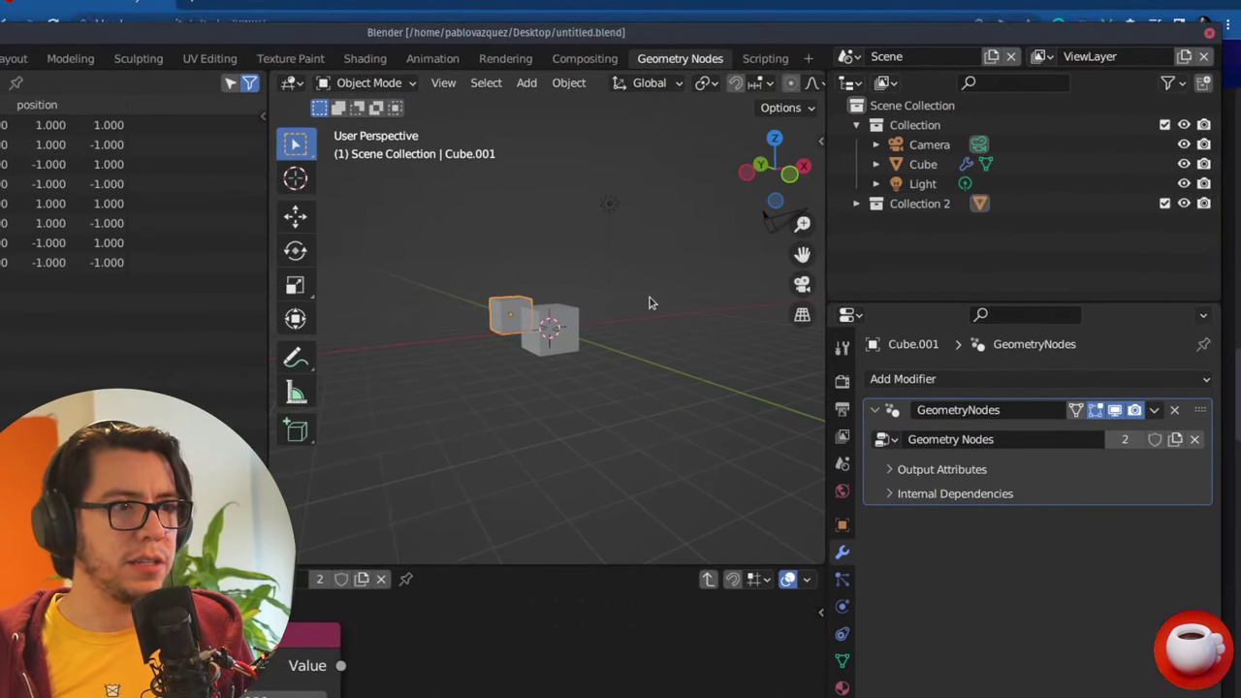
- Quit and relaunch Blender, reopen untitled.blend from Recent Files, then quit again
{"action": "key", "text": "ctrl+q"}
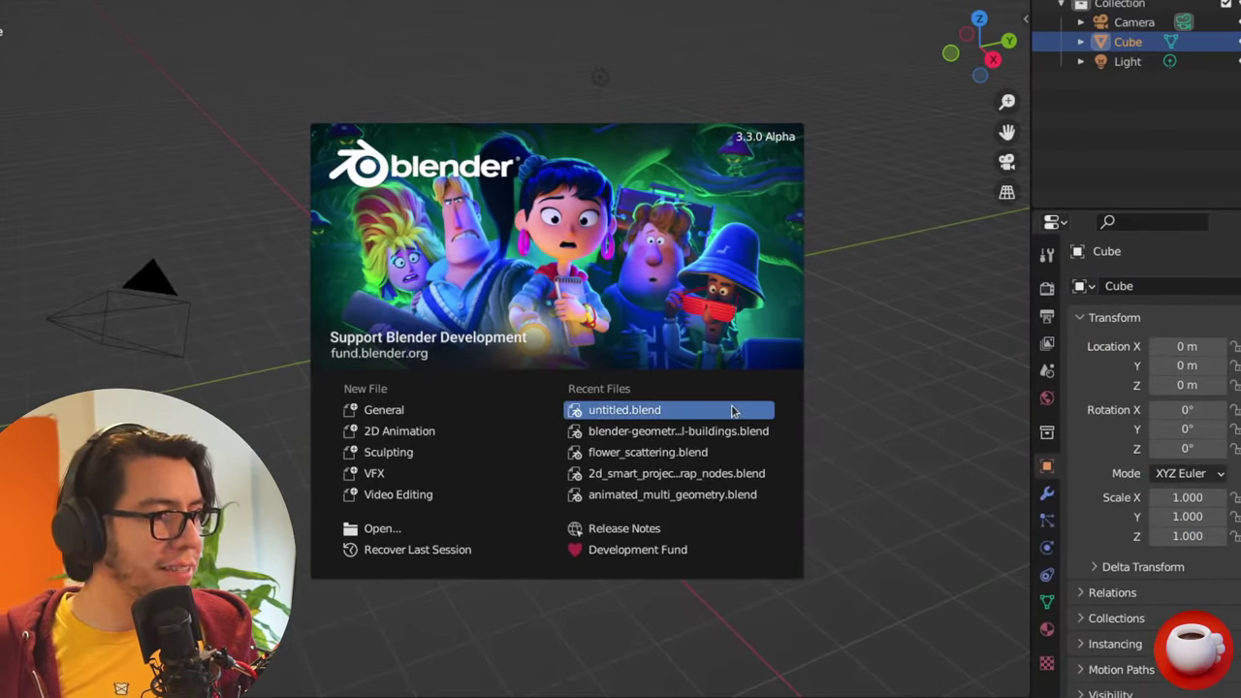
{"action": "left_click", "coordinate": [732, 411]}
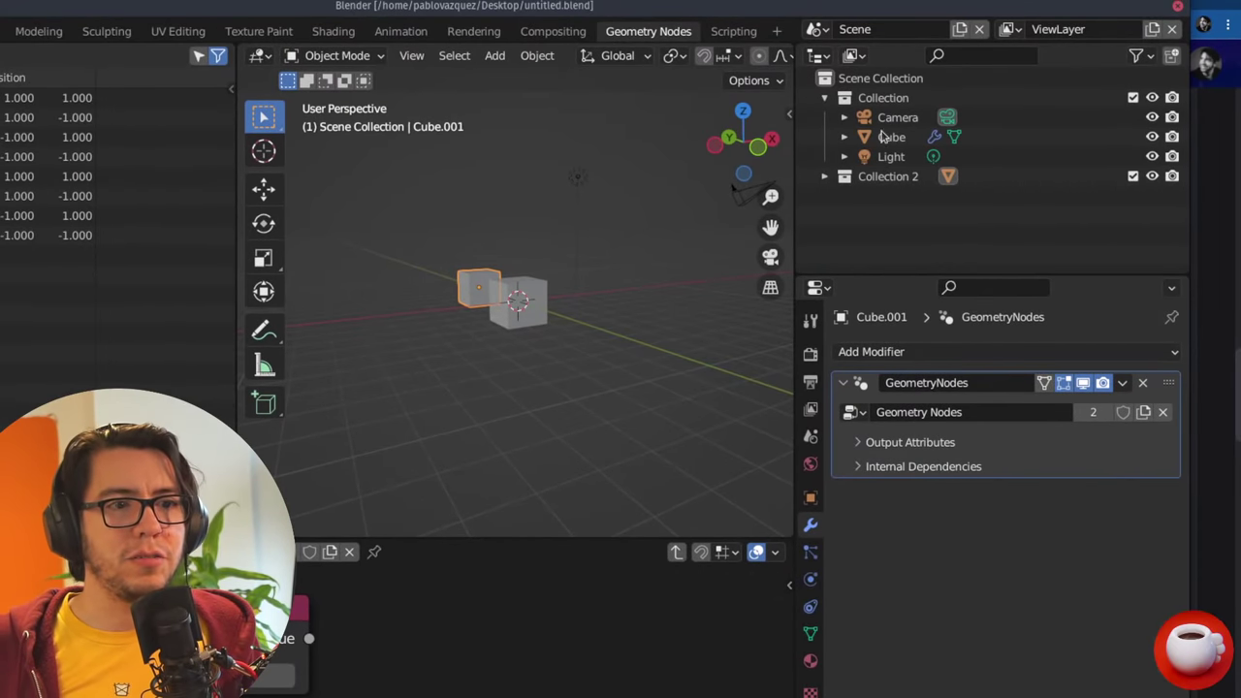
{"action": "left_click", "coordinate": [824, 98]}
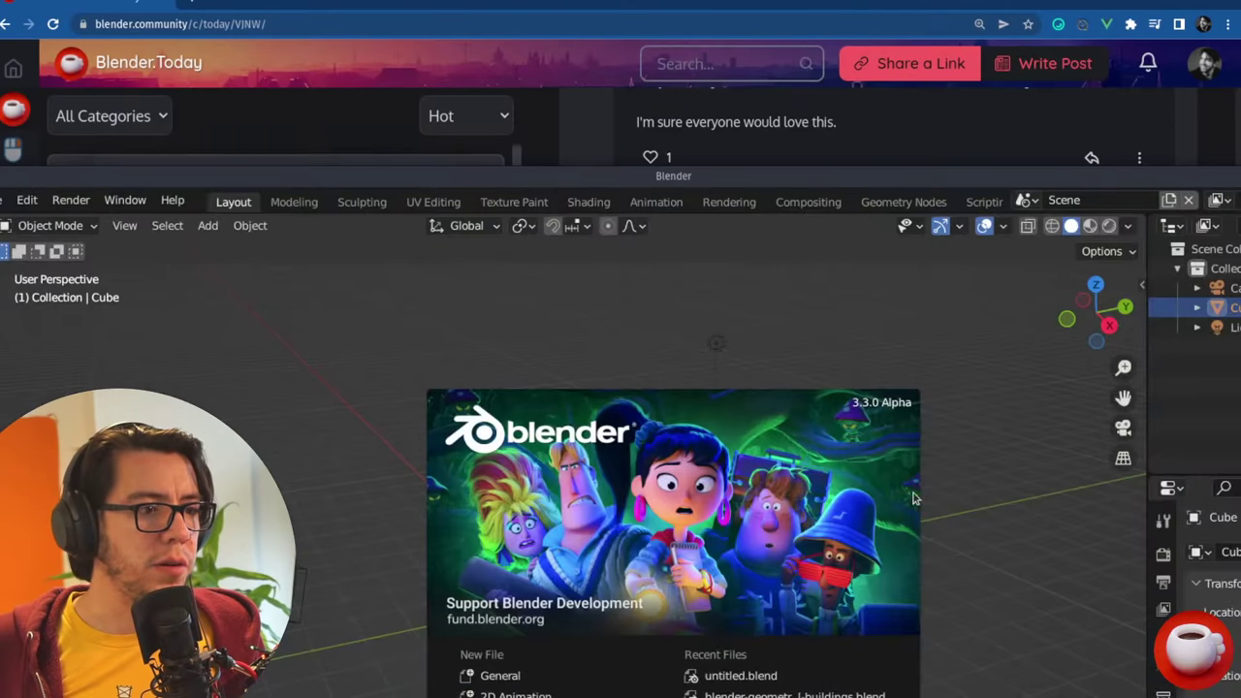
{"action": "left_click", "coordinate": [756, 676]}
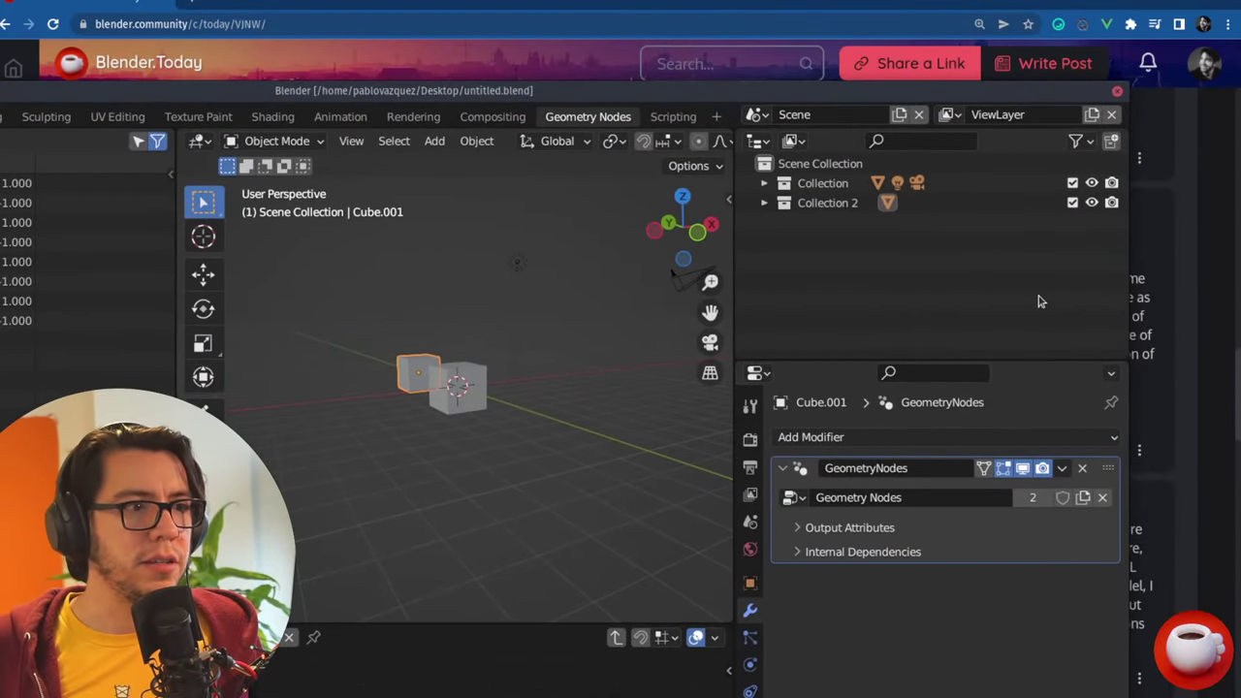
{"action": "key", "text": "ctrl+q"}
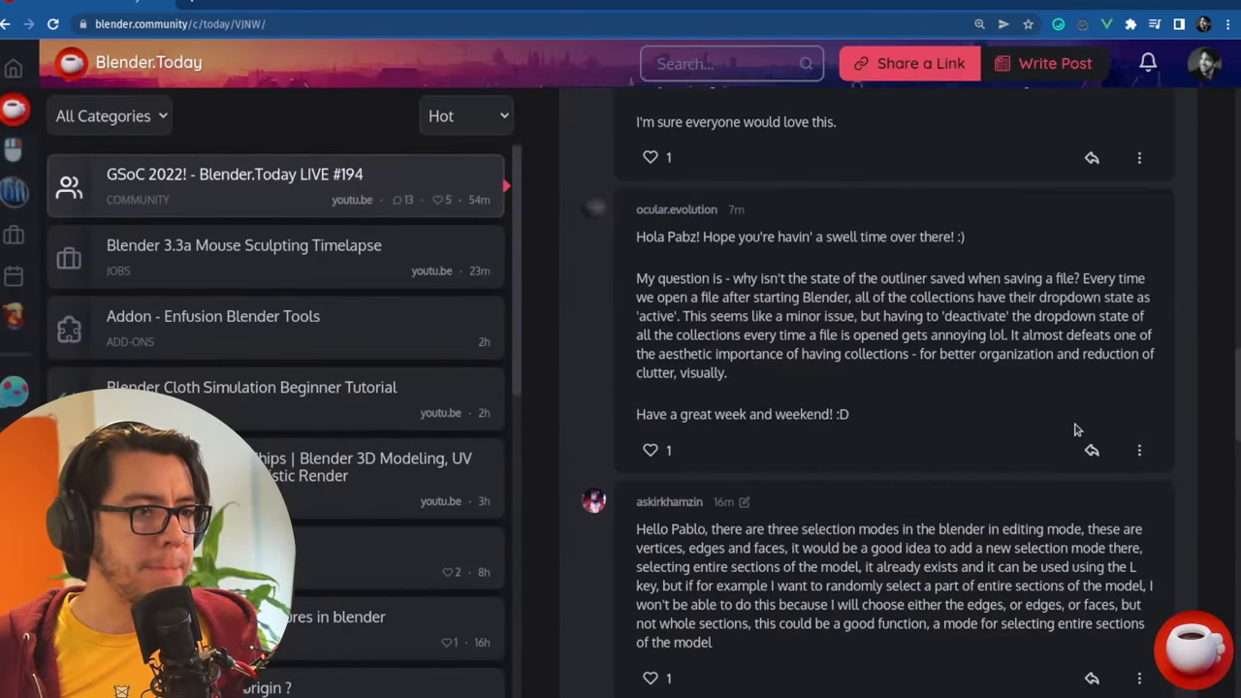
- Scroll through the comment proposing whole-section selection, then return to the Blender window
{"action": "scroll", "coordinate": [1164, 351], "scroll_direction": "down", "scroll_amount": 1}
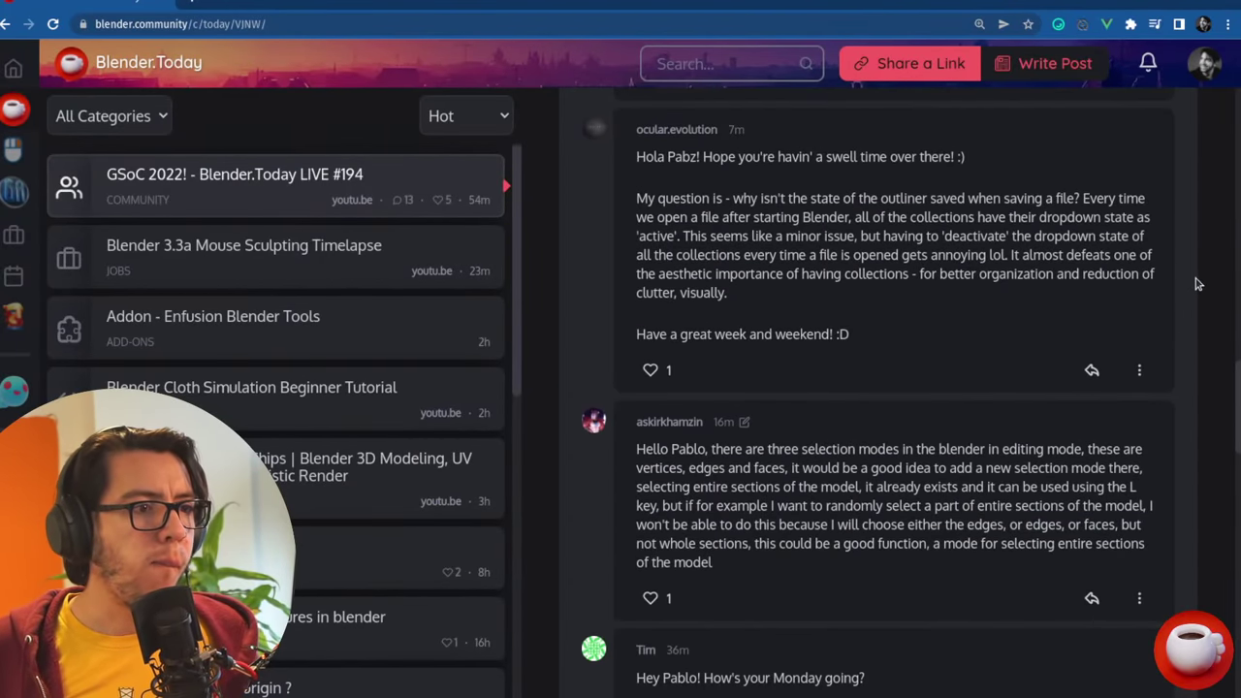
{"action": "scroll", "coordinate": [1199, 284], "scroll_direction": "down", "scroll_amount": 1}
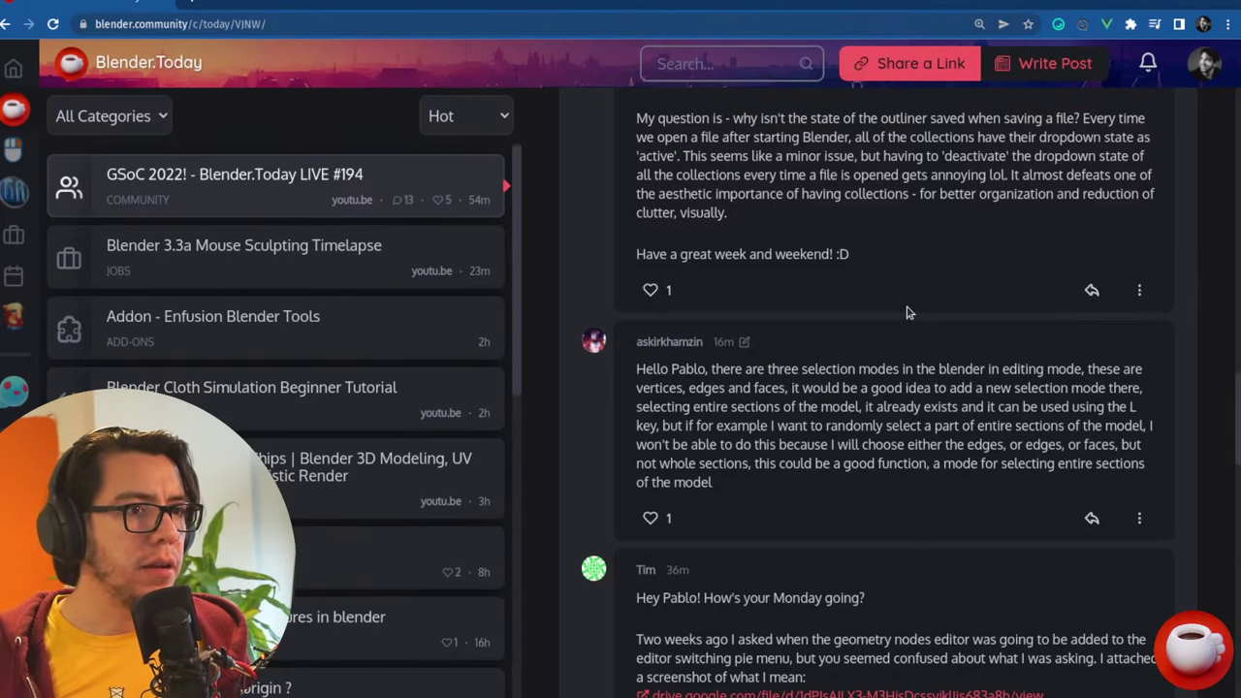
{"action": "scroll", "coordinate": [811, 430], "scroll_direction": "down", "scroll_amount": 1}
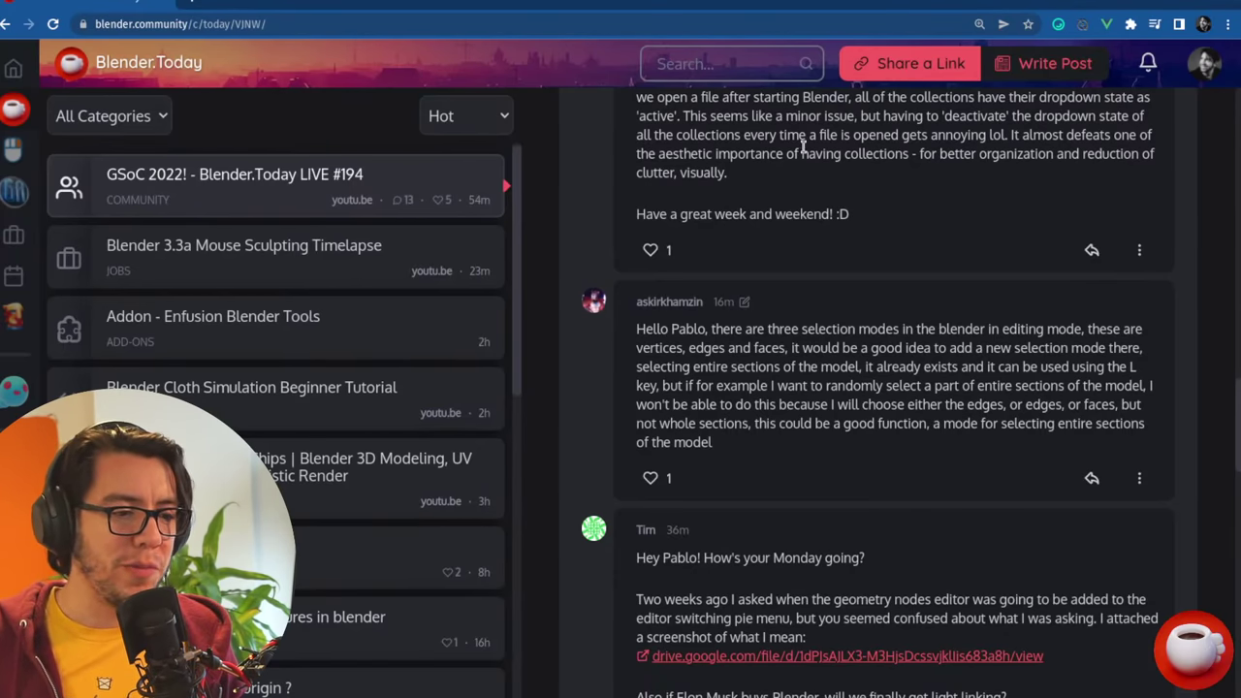
{"action": "key", "text": "alt+Tab"}
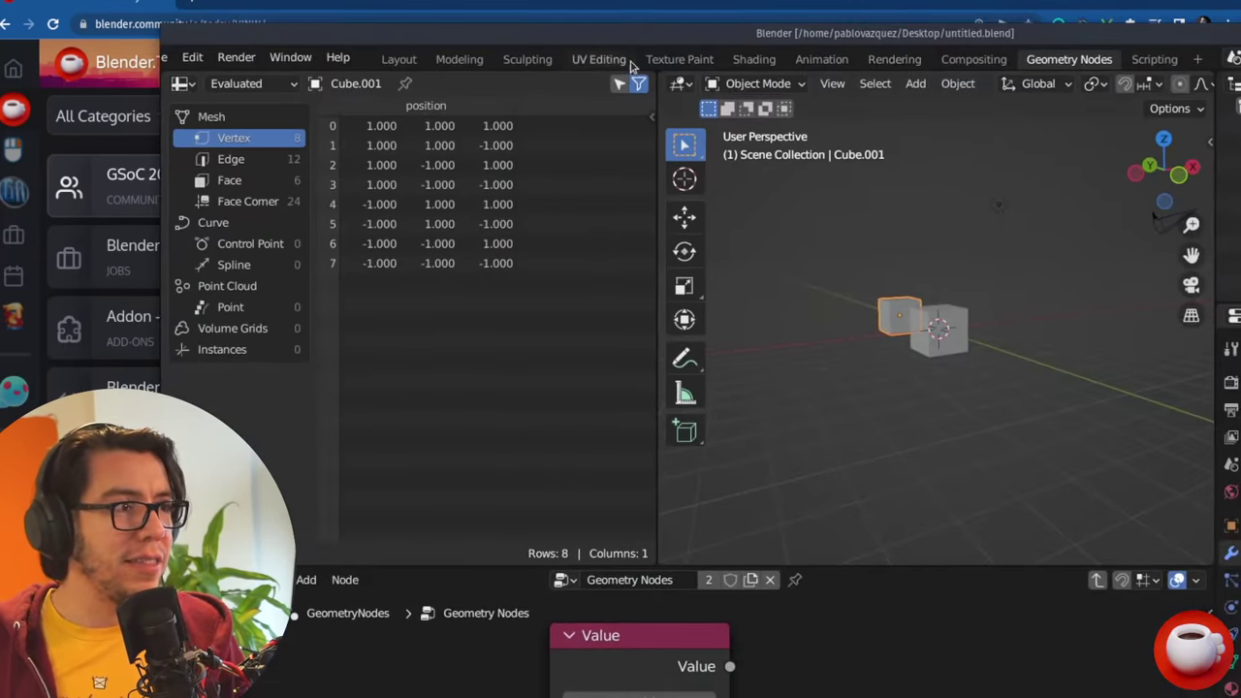
- In UV Editing, move the right arm's left vertices outward to detach that face from the UV cross
{"action": "left_click", "coordinate": [598, 59]}
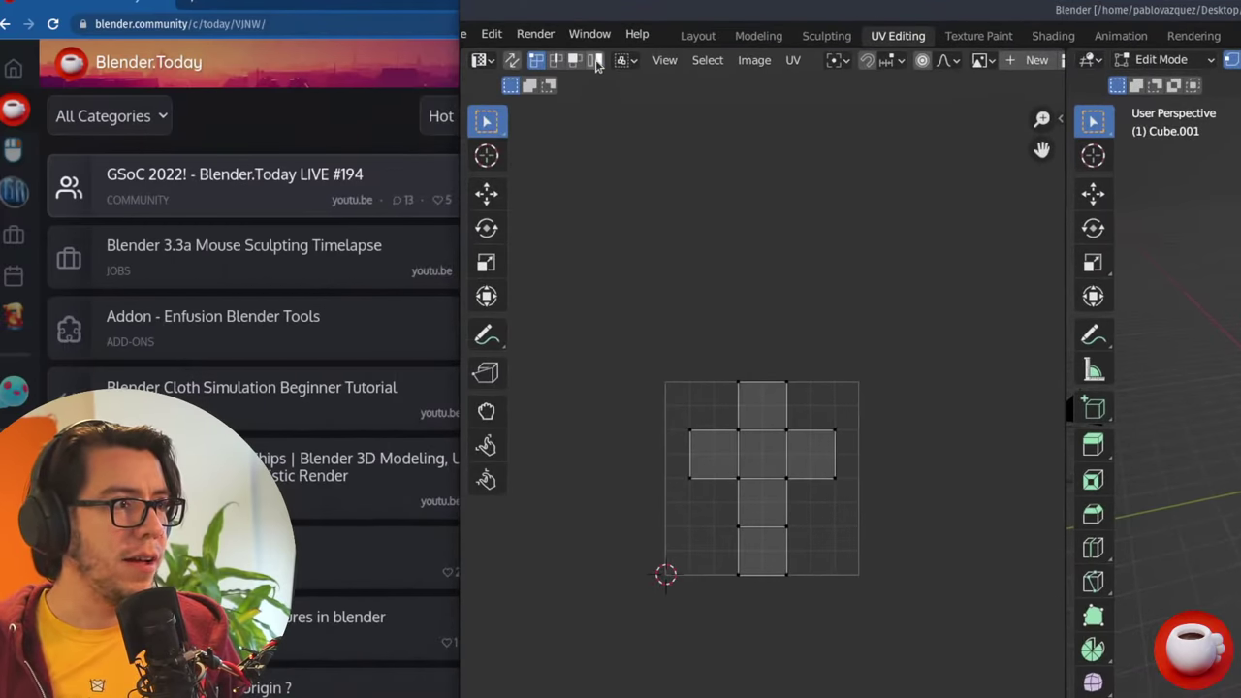
{"action": "left_click", "coordinate": [596, 62]}
{"action": "left_click", "coordinate": [747, 438]}
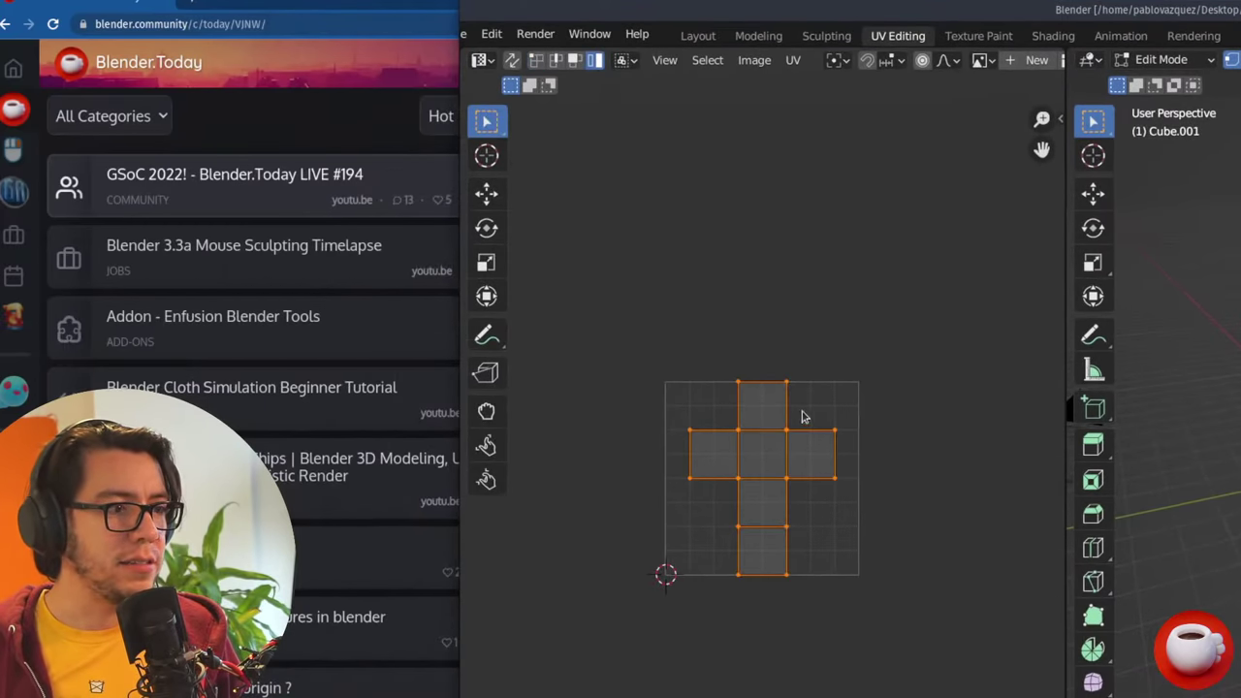
{"action": "left_click", "coordinate": [533, 61]}
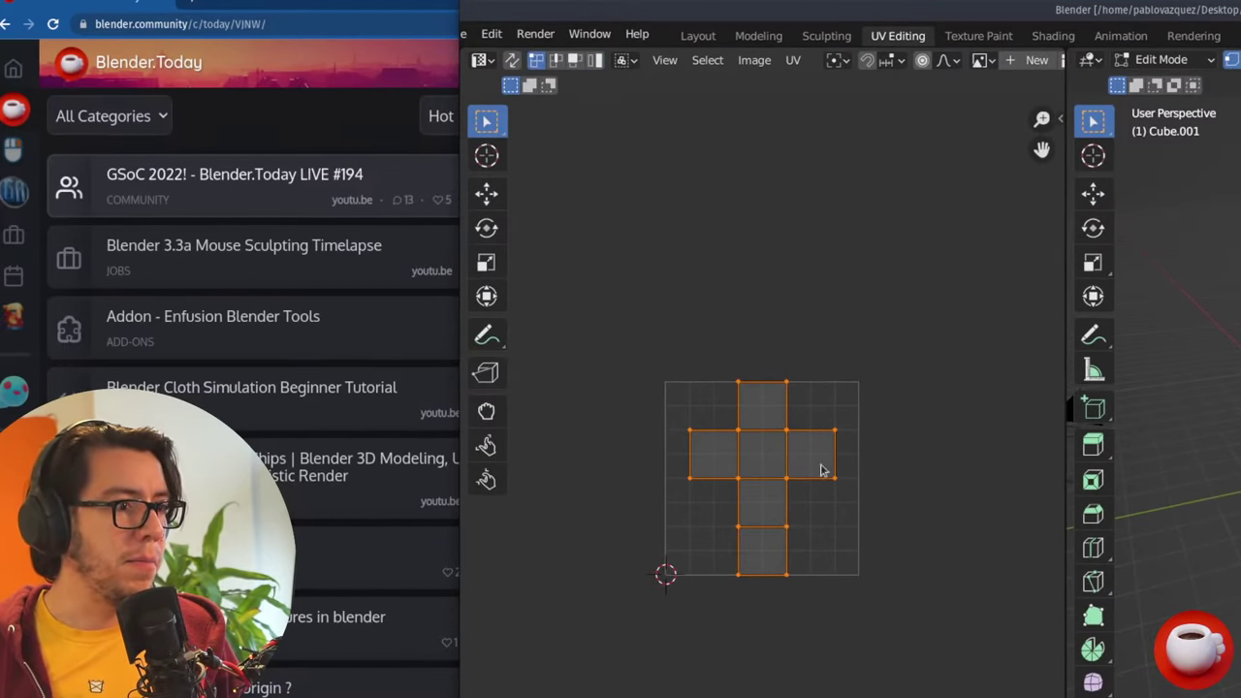
{"action": "left_click", "coordinate": [832, 432]}
{"action": "key", "text": "a"}
{"action": "key", "text": "alt+a"}
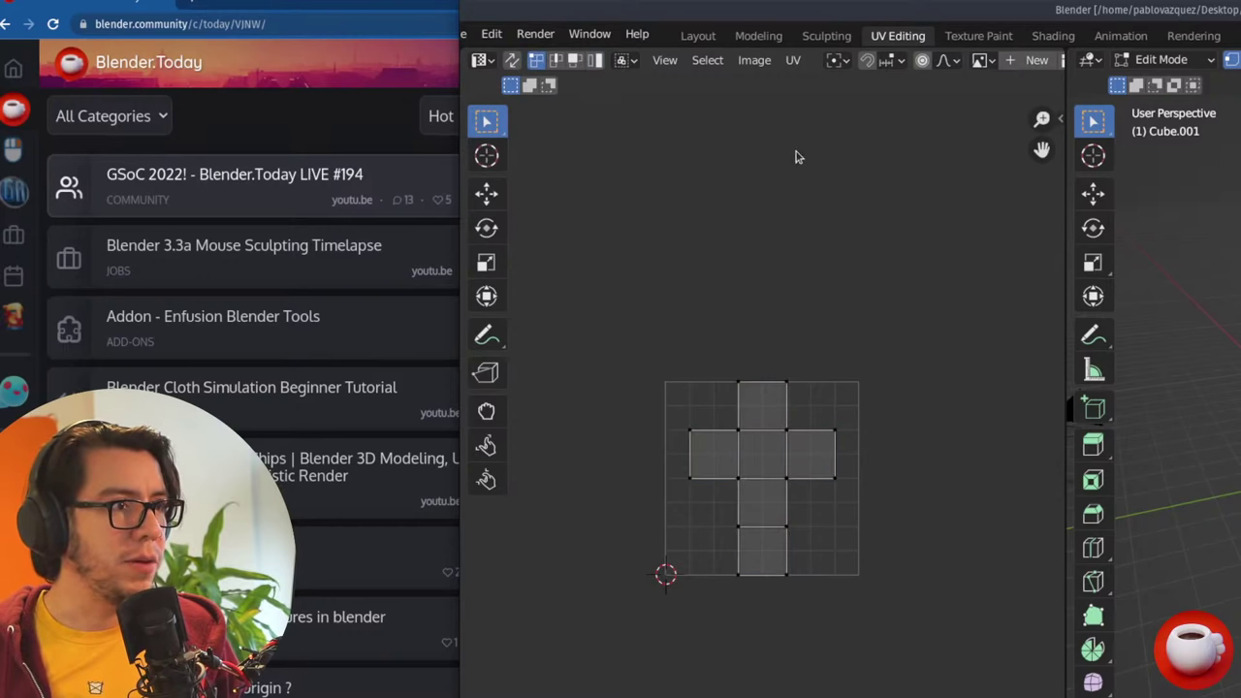
{"action": "left_click", "coordinate": [788, 430]}
{"action": "key", "text": "g"}
{"action": "left_click", "coordinate": [817, 436]}
{"action": "left_click_drag", "start_coordinate": [788, 478], "coordinate": [818, 487]}
- In island select mode, select the cross island and the detached face separately to show the split
{"action": "left_click", "coordinate": [594, 60]}
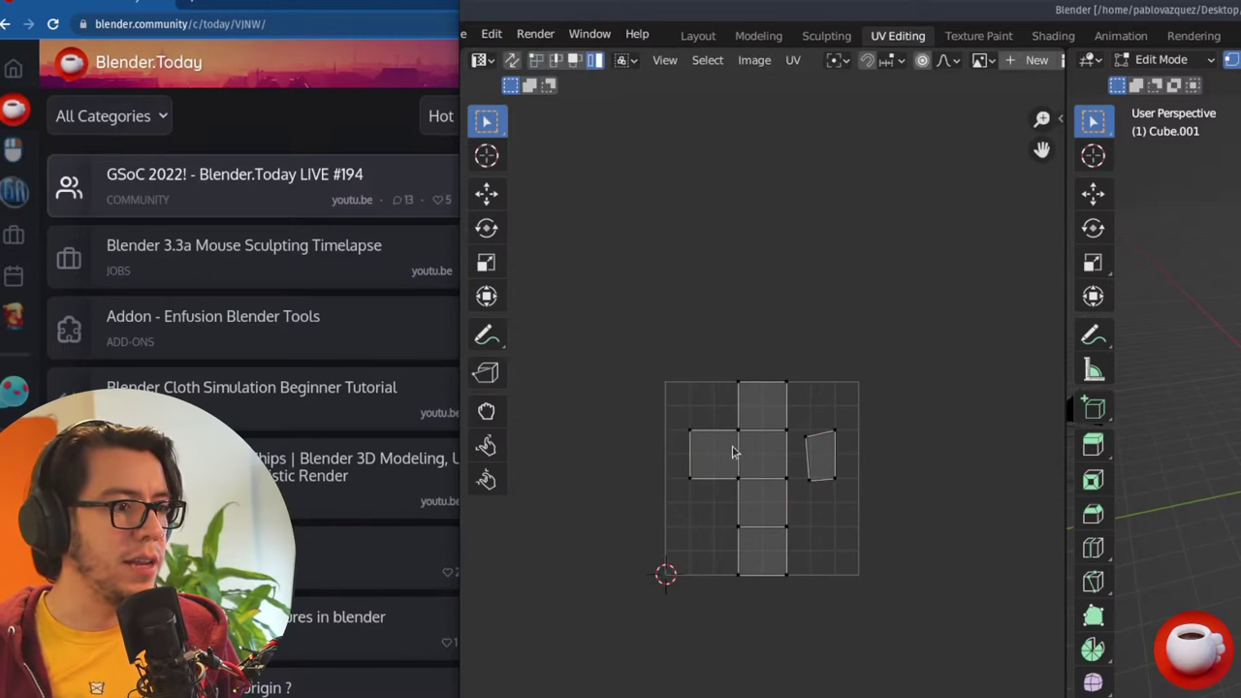
{"action": "left_click", "coordinate": [734, 449]}
{"action": "left_click", "coordinate": [852, 471]}
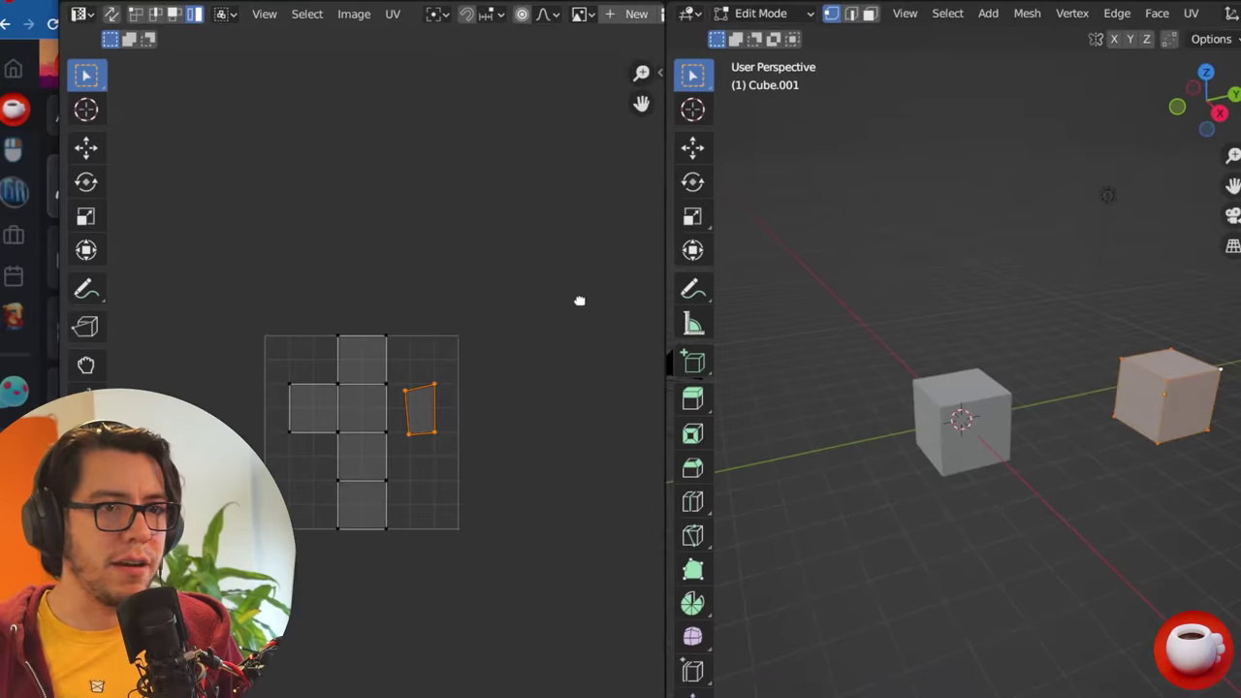
{"action": "left_click", "coordinate": [355, 407]}
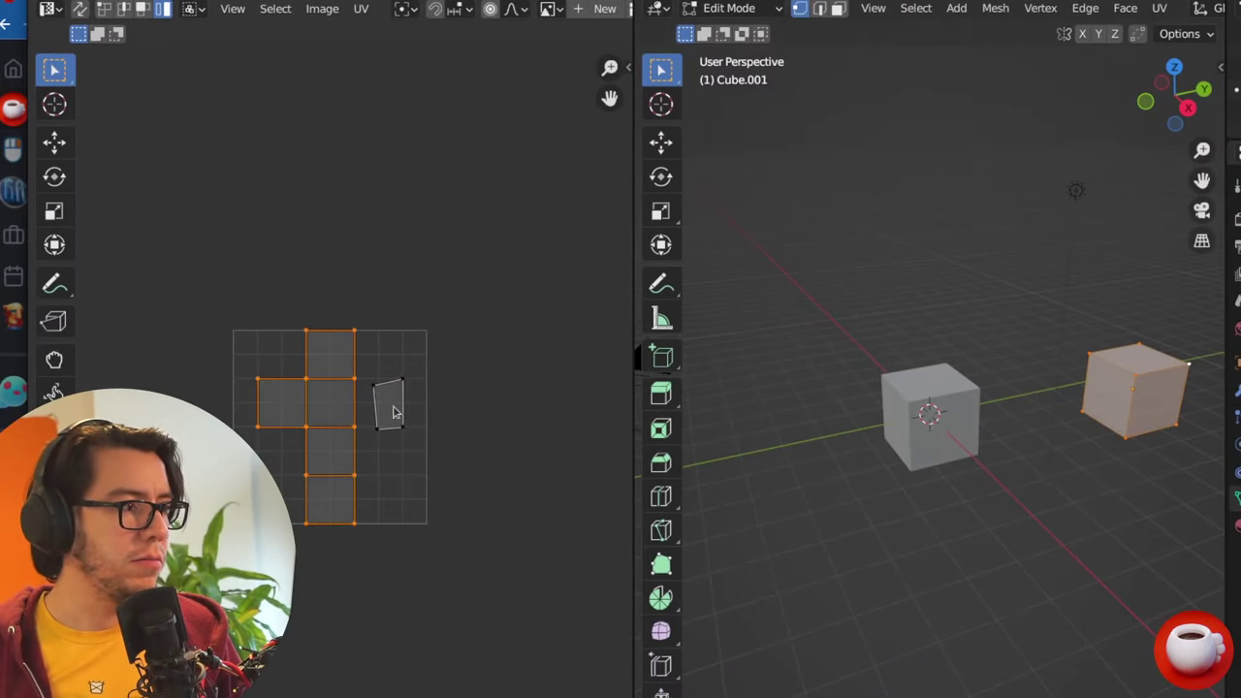
{"action": "left_click", "coordinate": [396, 410]}
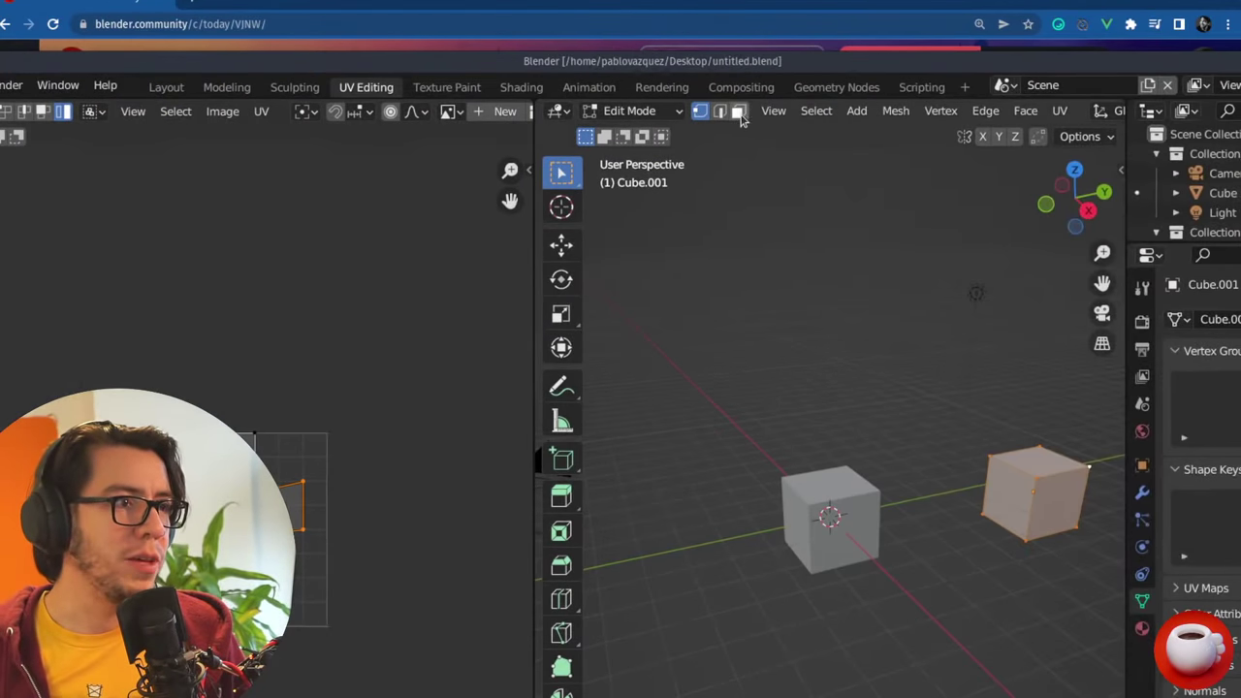
{"action": "left_click", "coordinate": [720, 111]}
{"action": "left_click", "coordinate": [738, 111]}
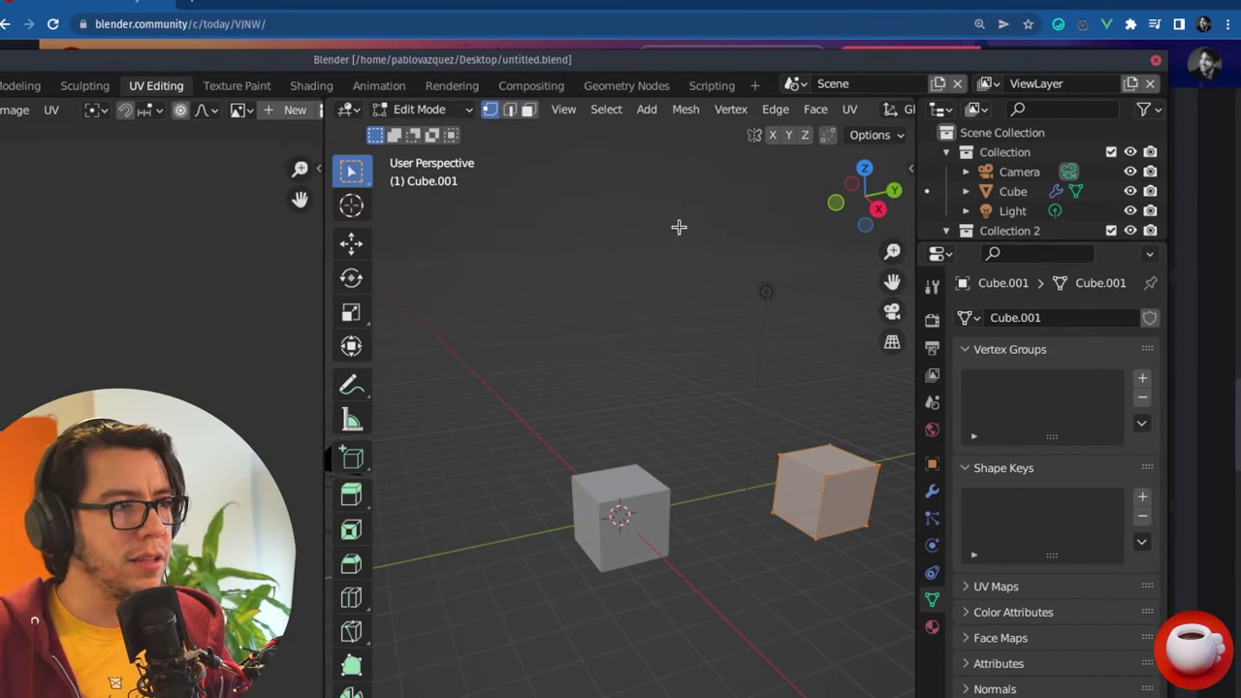
- Frame the cube and select its front, top and left faces in face select mode
{"action": "key", "text": "alt+Tab"}
{"action": "key", "text": "alt+Tab"}
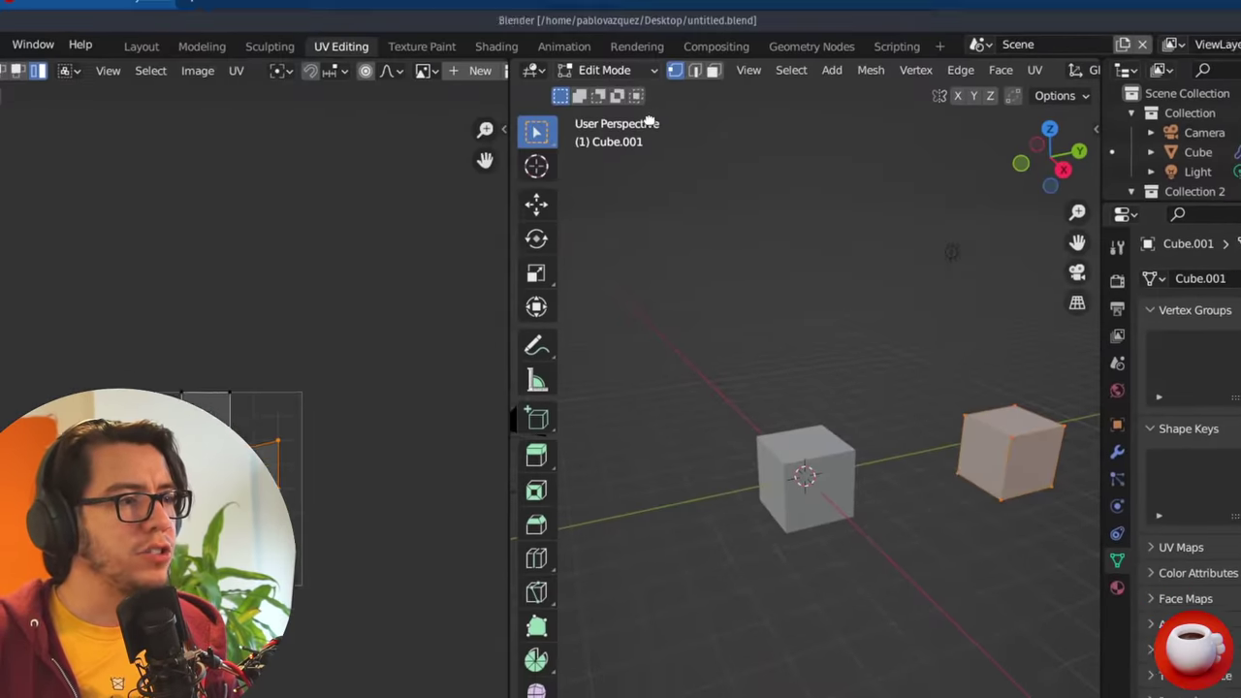
{"action": "key", "text": "KP_Decimal"}
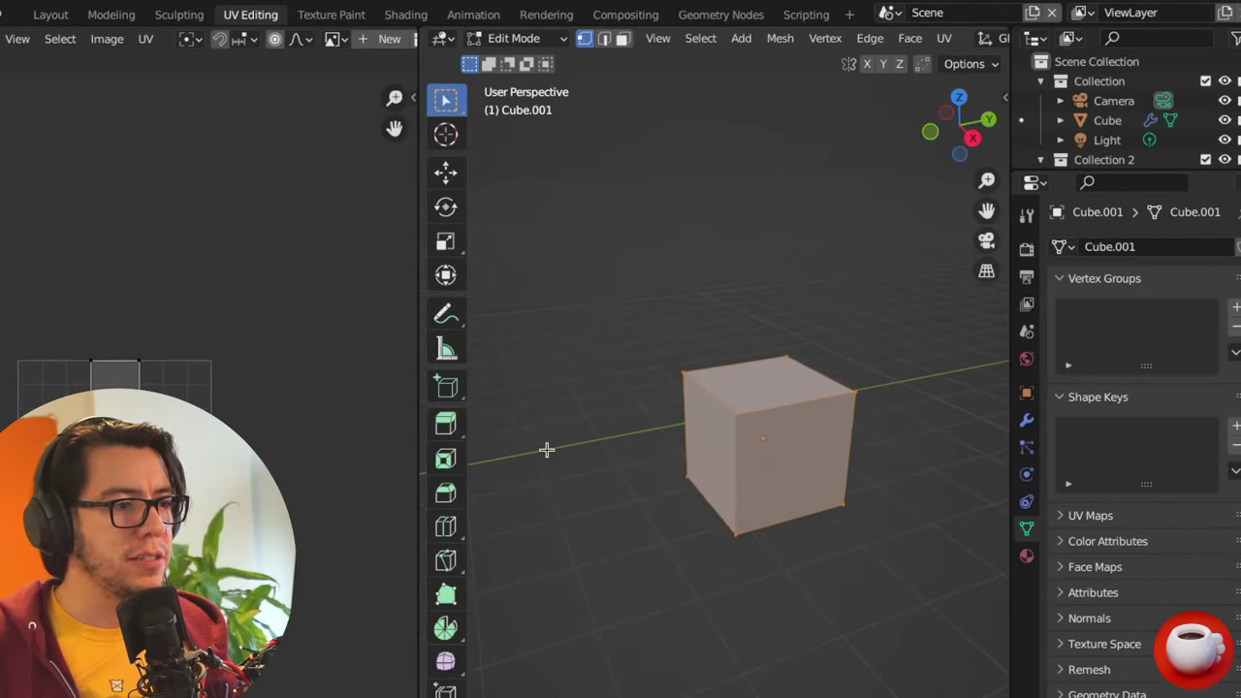
{"action": "scroll", "coordinate": [804, 402], "scroll_direction": "up", "scroll_amount": 1}
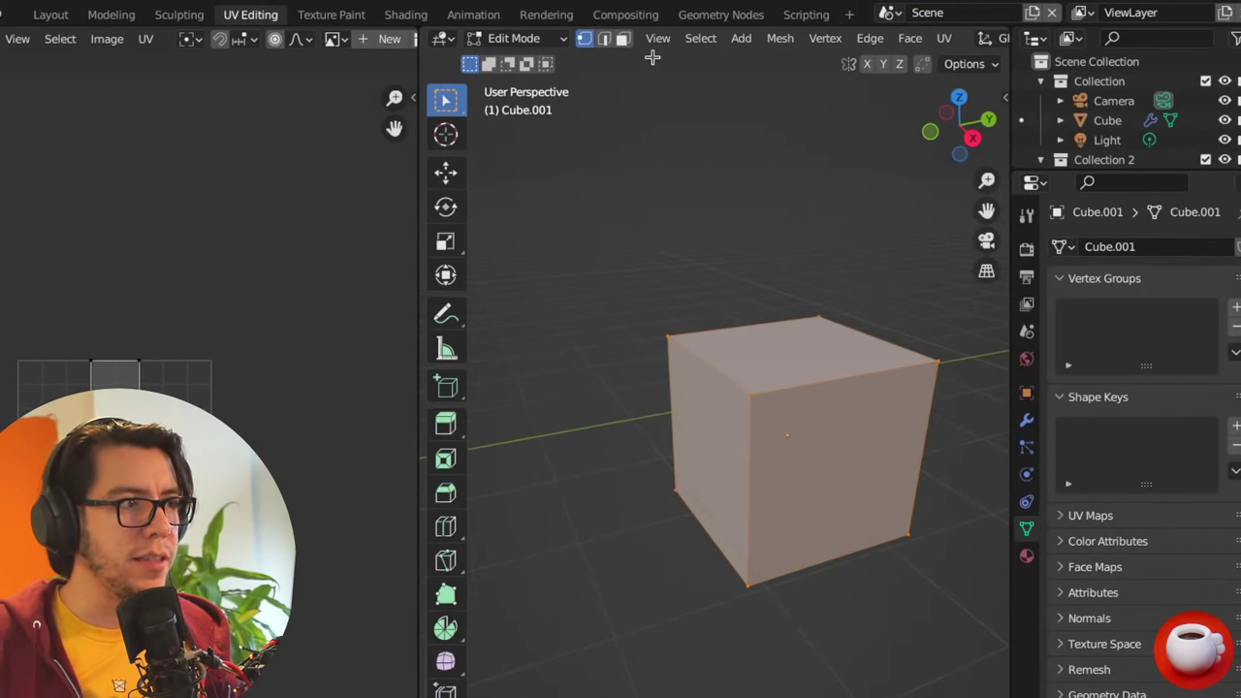
{"action": "left_click", "coordinate": [606, 40]}
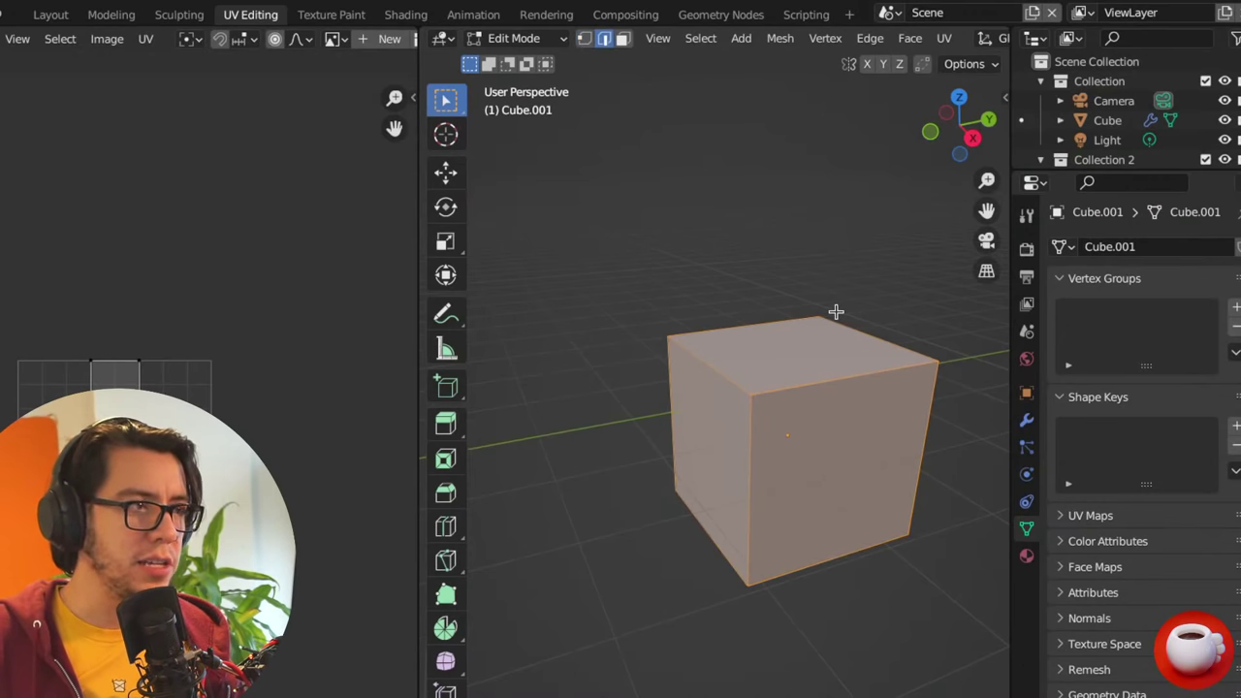
{"action": "left_click", "coordinate": [623, 39]}
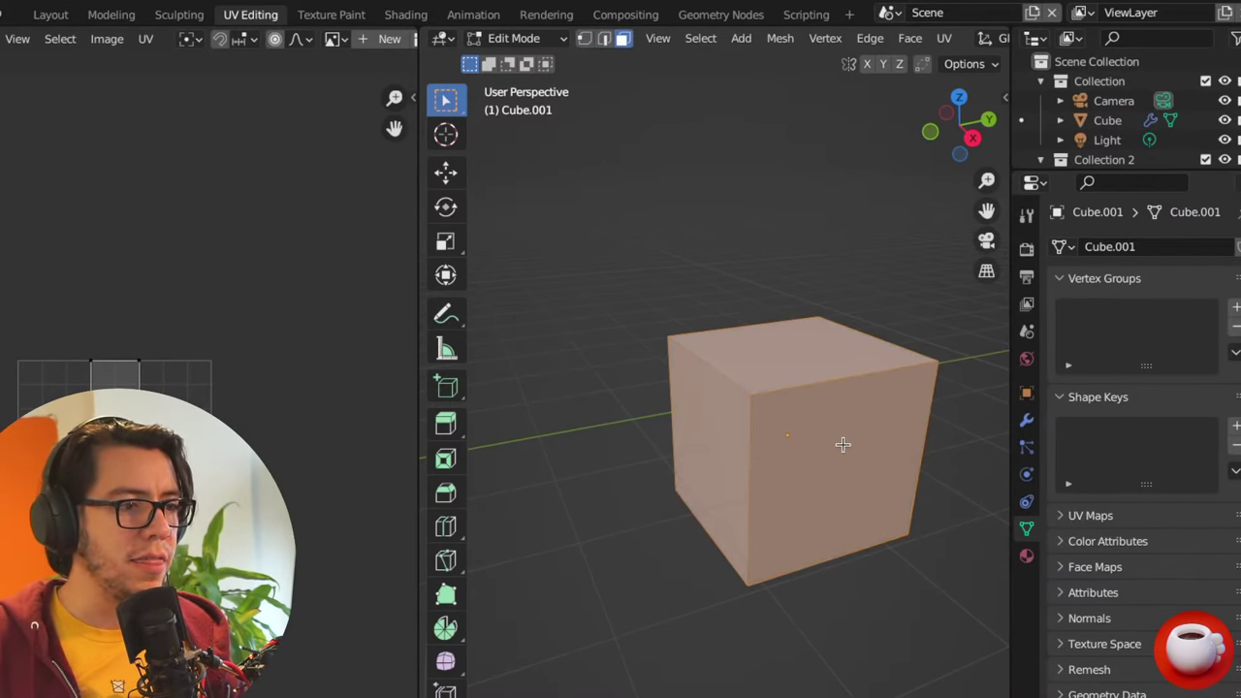
{"action": "left_click", "coordinate": [844, 443]}
{"action": "left_click", "coordinate": [794, 355], "text": "shift"}
{"action": "left_click", "coordinate": [717, 427], "text": "shift"}
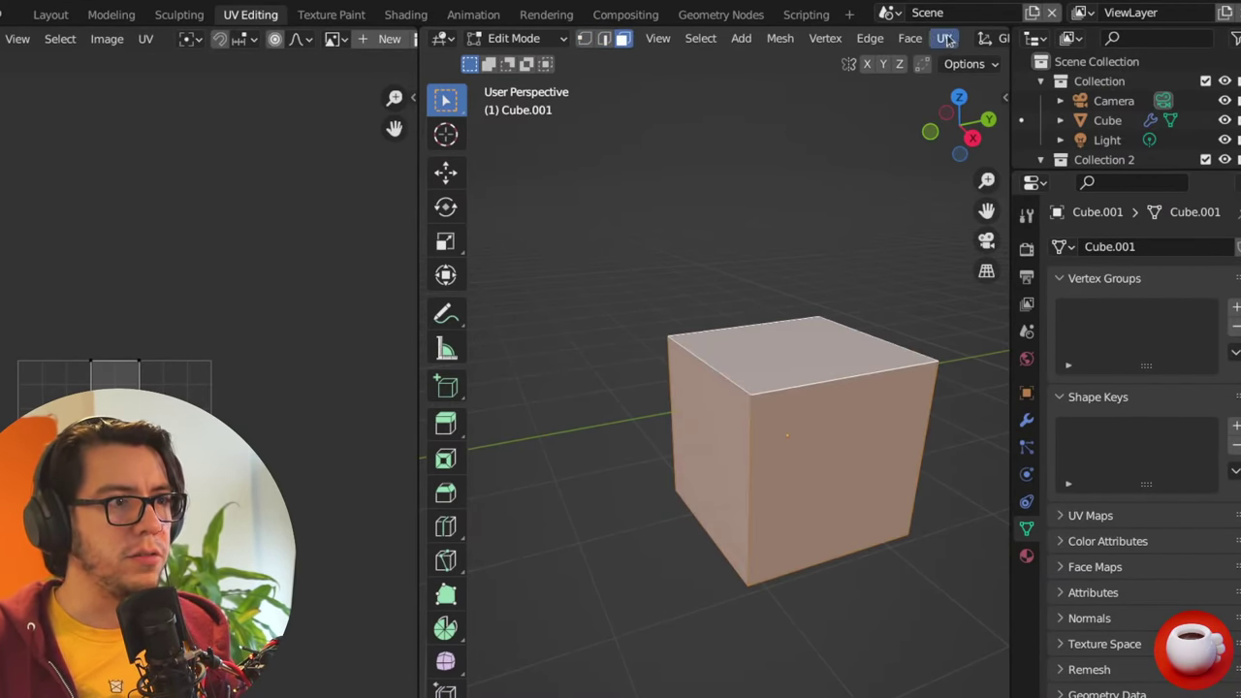
{"action": "scroll", "coordinate": [941, 39], "scroll_direction": "down", "scroll_amount": 5}
{"action": "scroll", "coordinate": [941, 41], "scroll_direction": "down", "scroll_amount": 3}
- Turn on Overlays > Center face dots and reselect the cube's left, top and right faces
{"action": "left_click", "coordinate": [954, 43]}
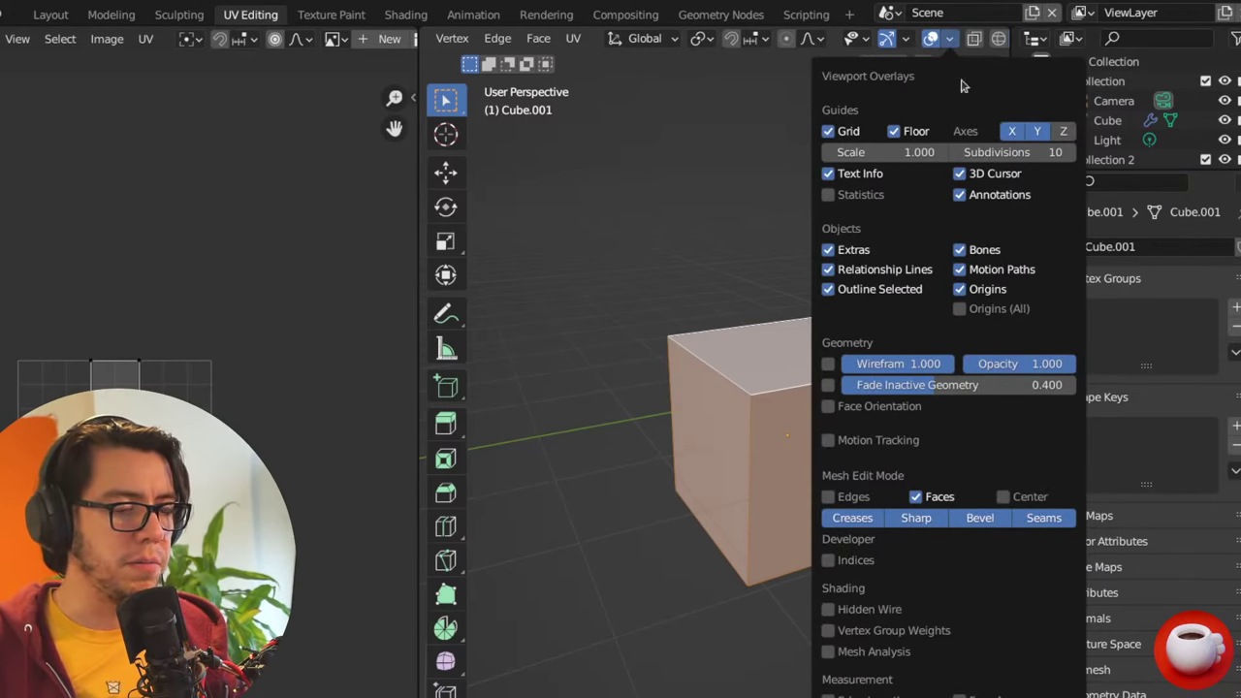
{"action": "left_click", "coordinate": [1026, 497]}
{"action": "middle_click_drag", "start_coordinate": [676, 375], "coordinate": [745, 360]}
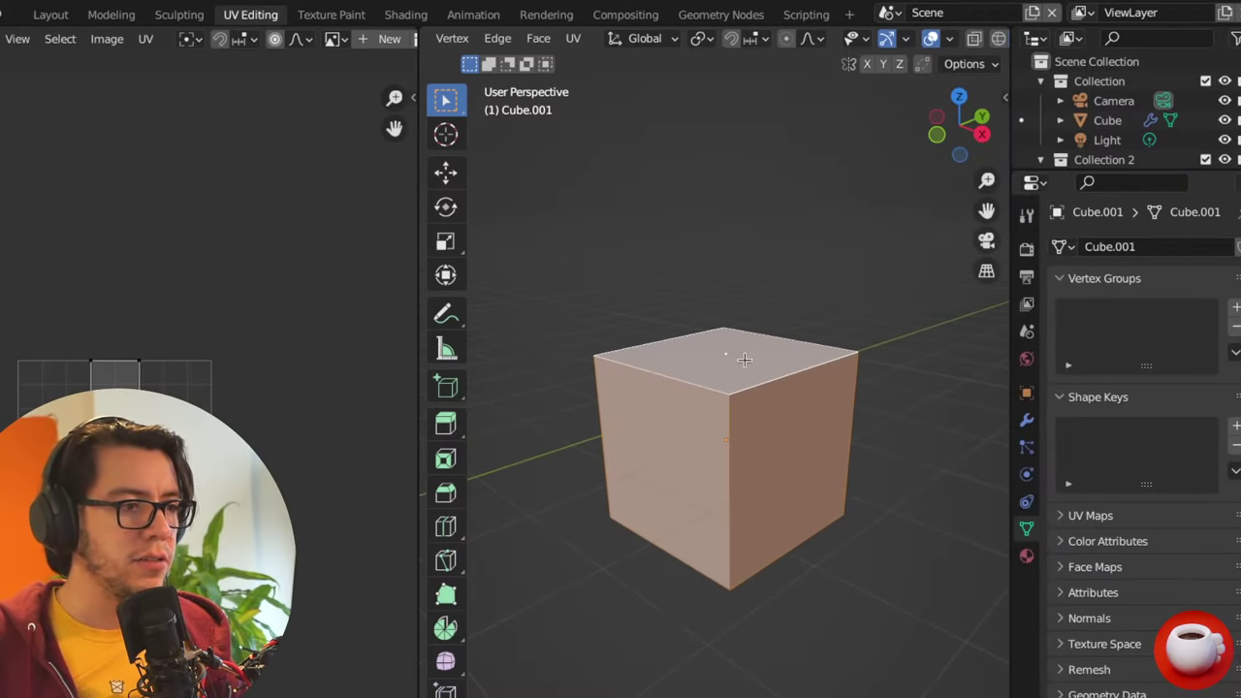
{"action": "key", "text": "a"}
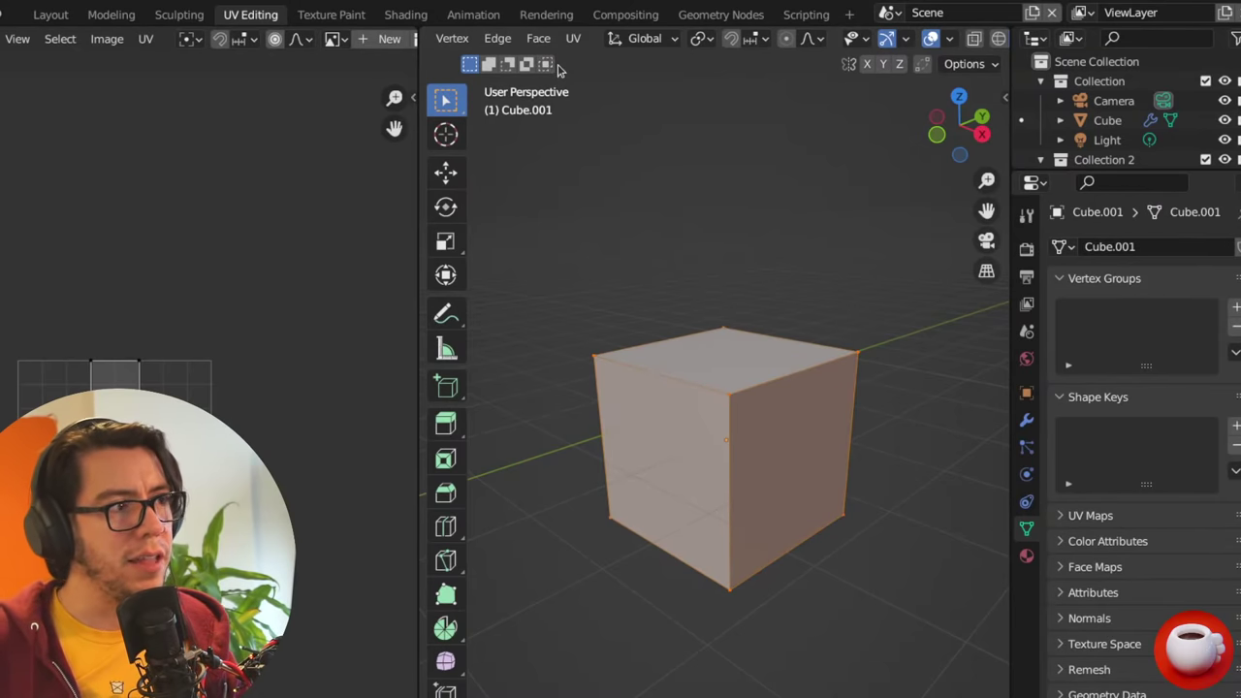
{"action": "key", "text": "alt+a"}
{"action": "left_click", "coordinate": [644, 441]}
{"action": "left_click", "coordinate": [698, 339], "text": "shift"}
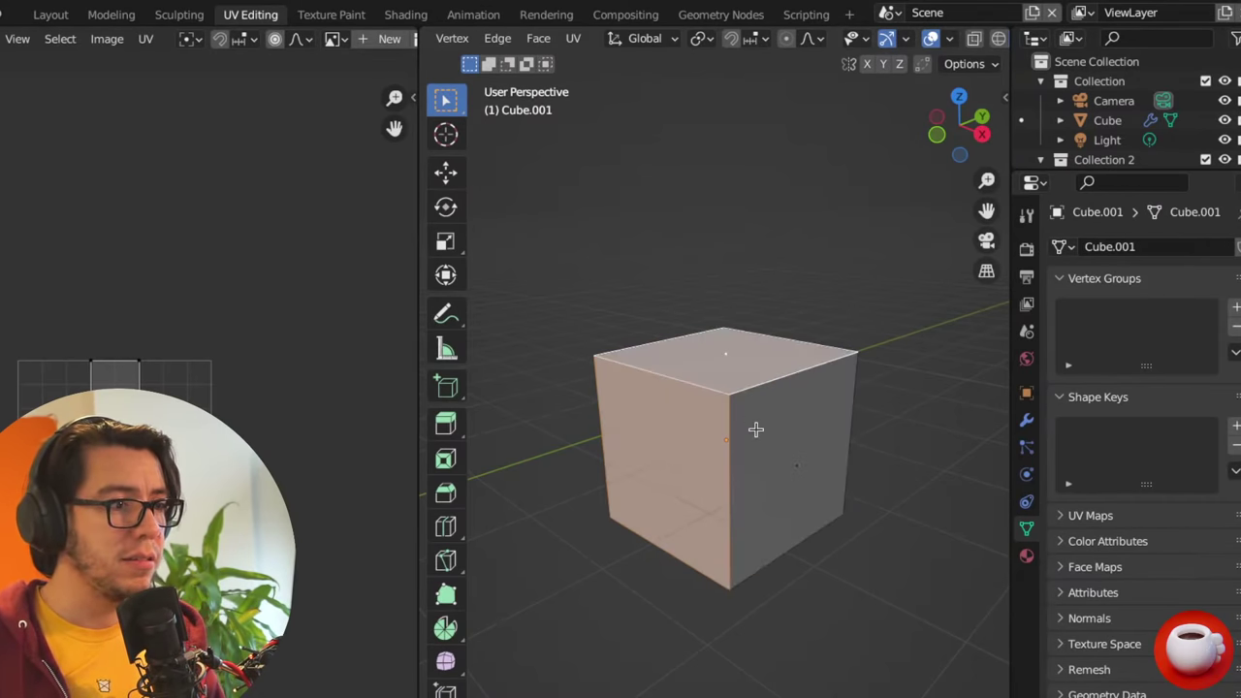
{"action": "left_click", "coordinate": [753, 430], "text": "shift"}
{"action": "key", "text": "alt+Tab"}
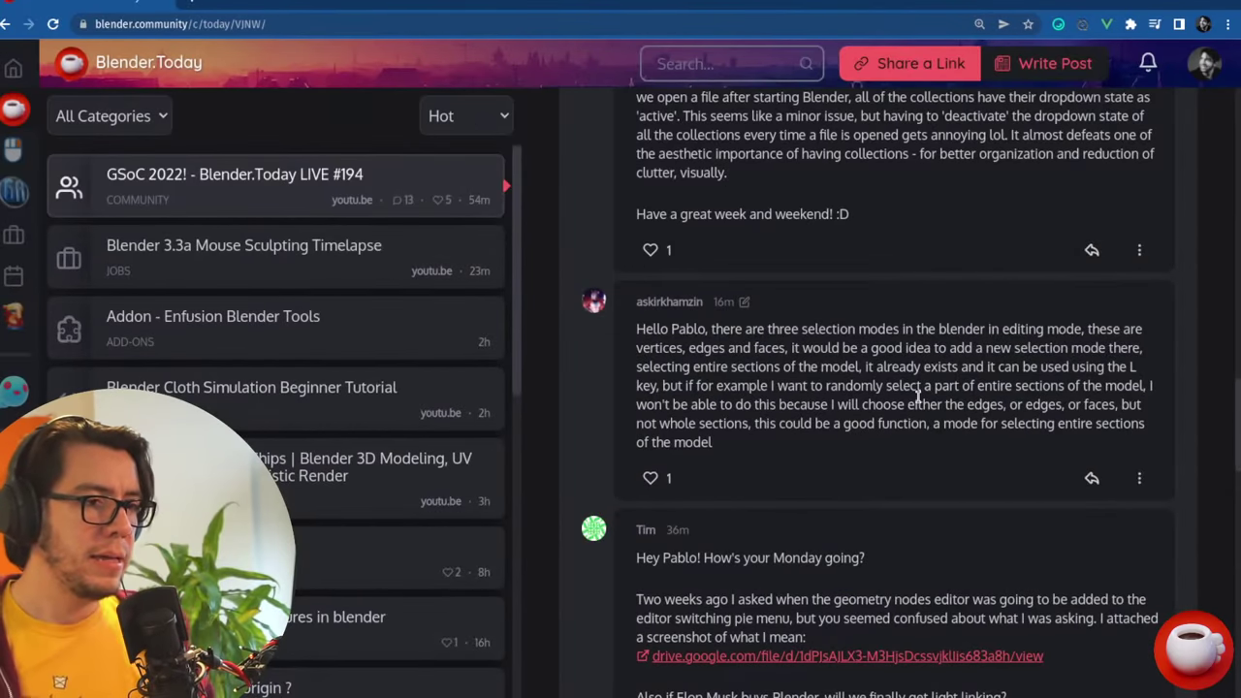
{"action": "scroll", "coordinate": [917, 394], "scroll_direction": "down", "scroll_amount": 2}
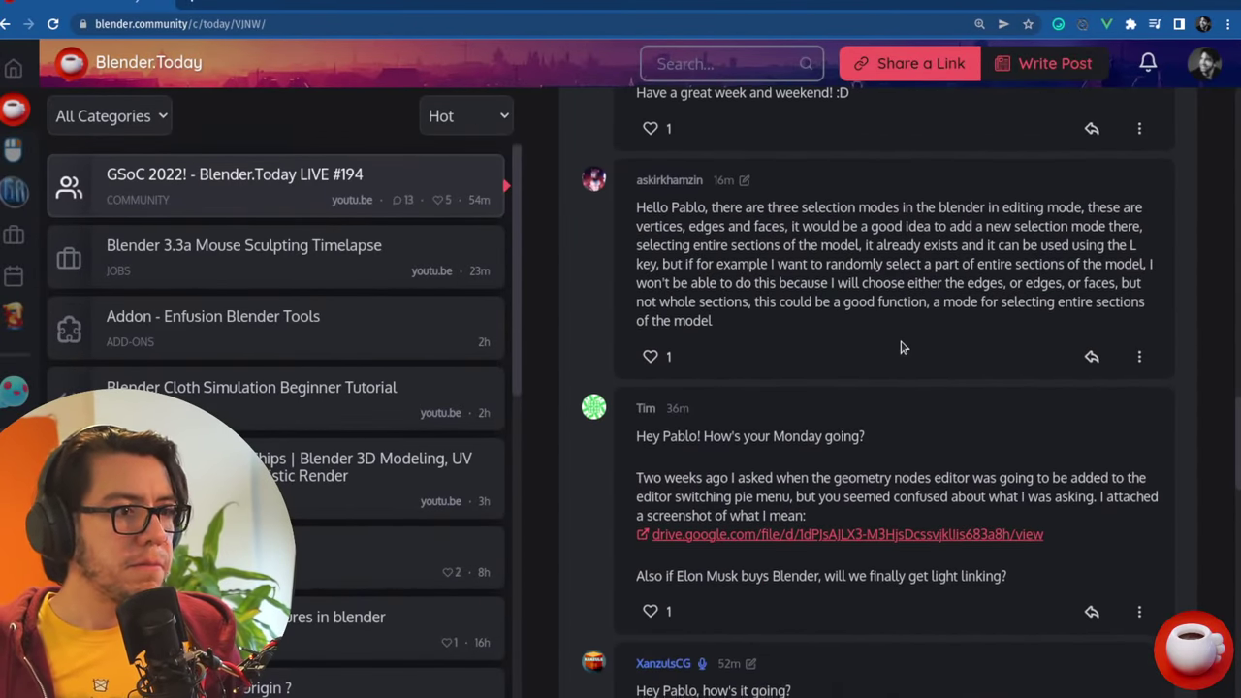
{"action": "scroll", "coordinate": [901, 347], "scroll_direction": "down", "scroll_amount": 2}
{"action": "scroll", "coordinate": [901, 330], "scroll_direction": "up", "scroll_amount": 3}
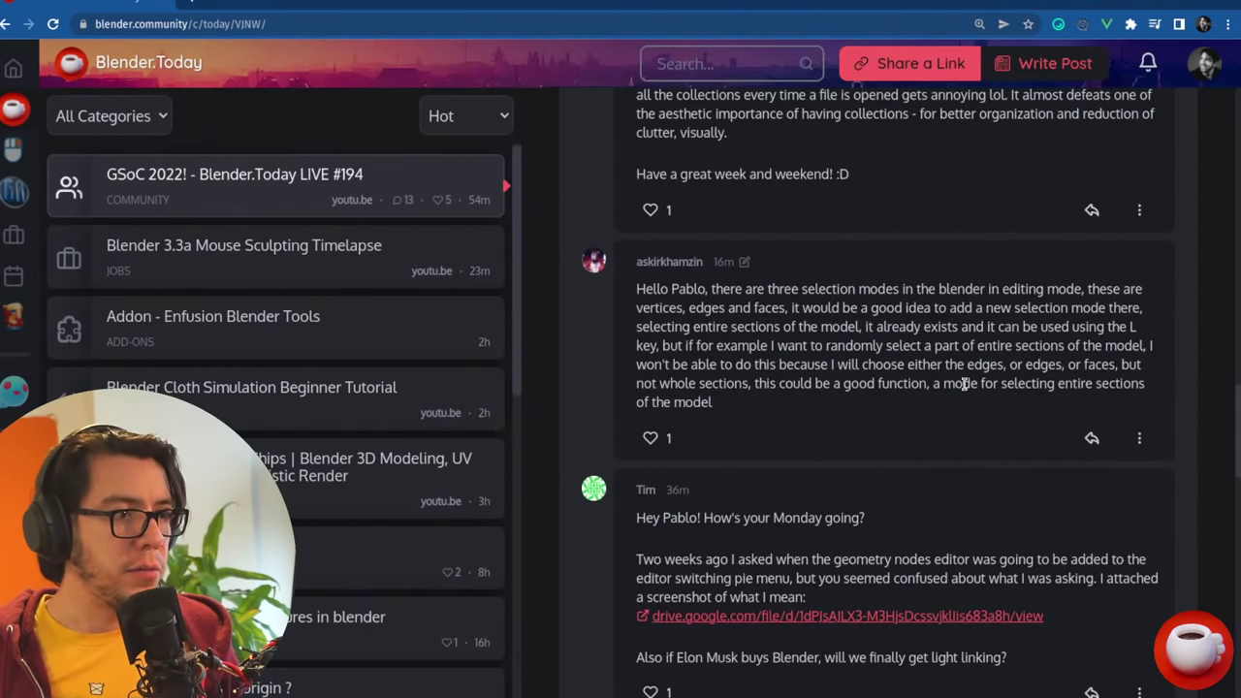
{"action": "scroll", "coordinate": [964, 384], "scroll_direction": "down", "scroll_amount": 3}
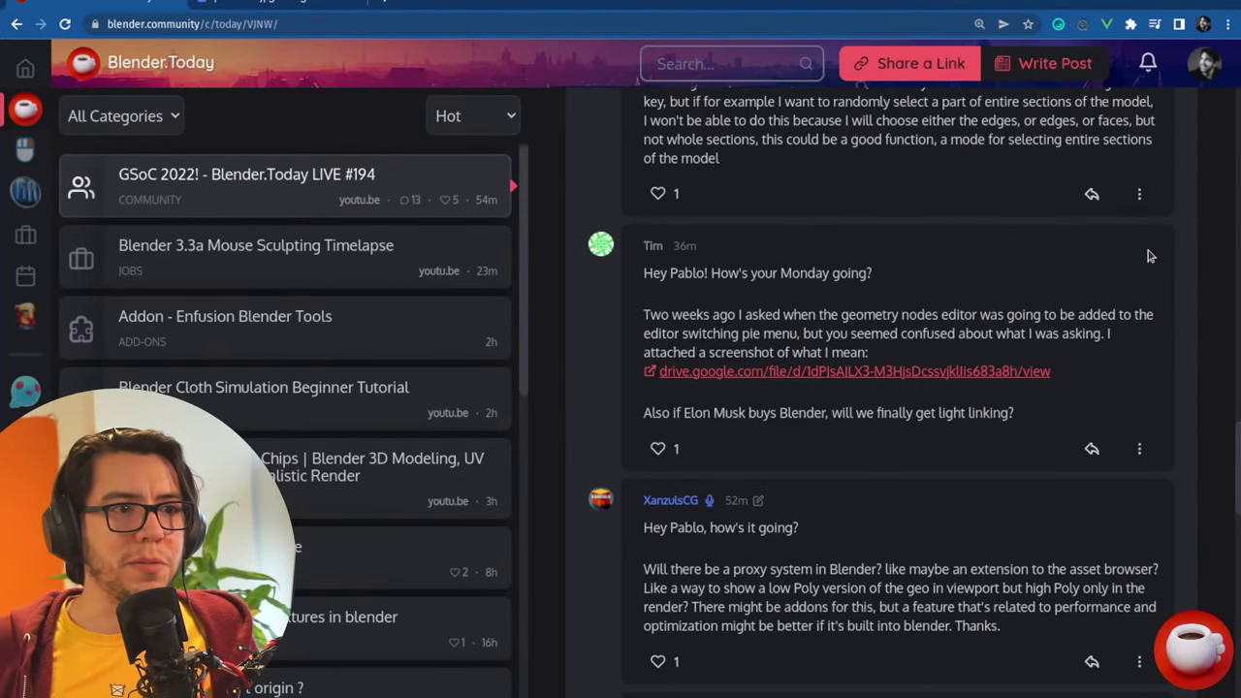
{"action": "left_click_drag", "start_coordinate": [1146, 254], "coordinate": [1138, 254]}
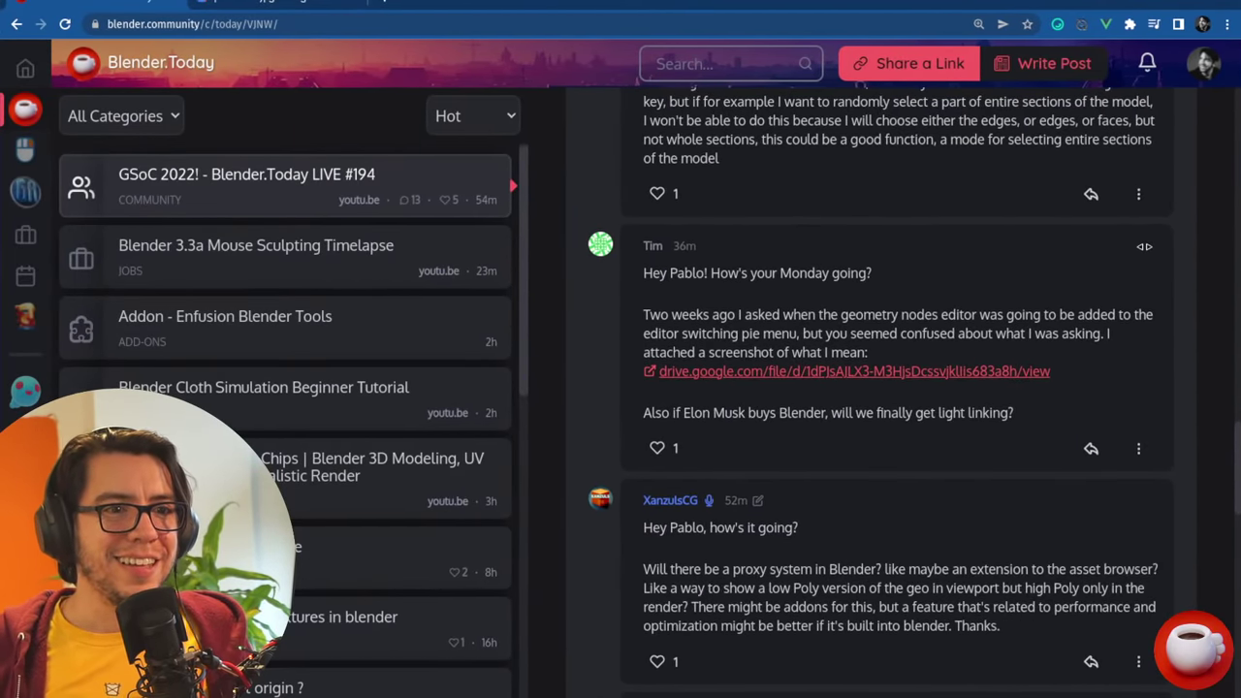
- Open the comment's drive.google.com link to the annotated pie-menu.jpg screenshot
{"action": "left_click", "coordinate": [236, 4]}
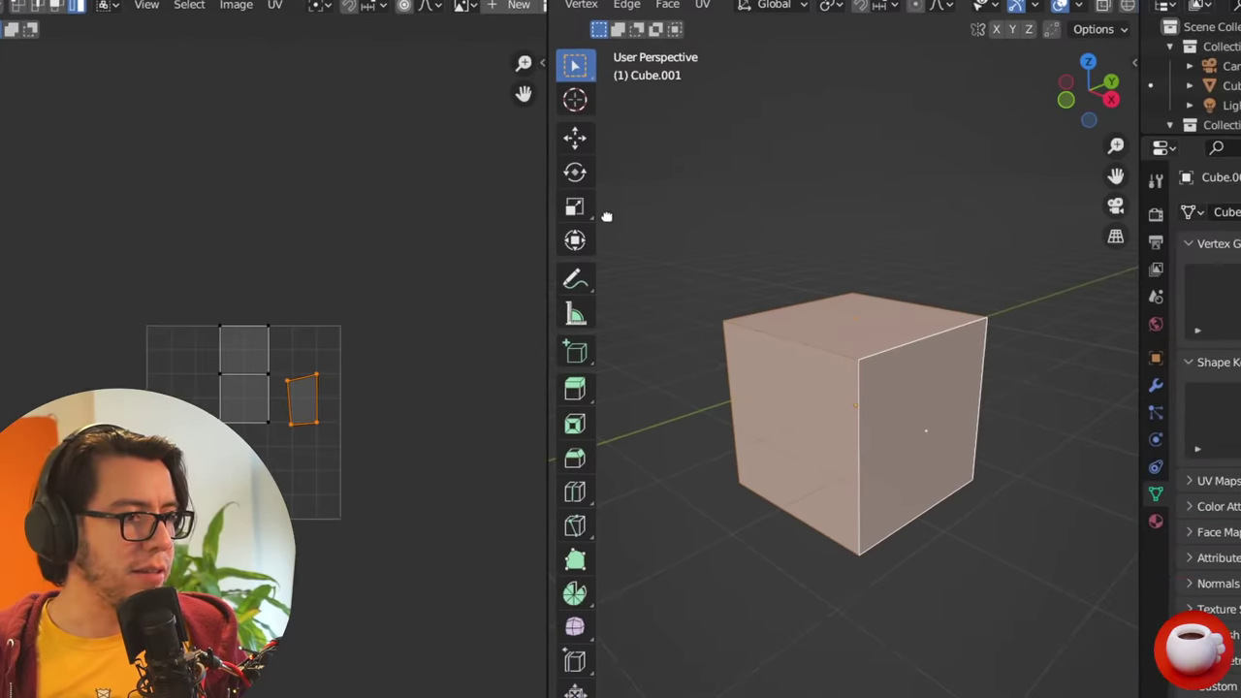
- Use the Ctrl+Tab mode pie to switch the cube to Weight Paint, then Sculpt Mode, and show the editor types
{"action": "key", "text": "ctrl+Tab"}
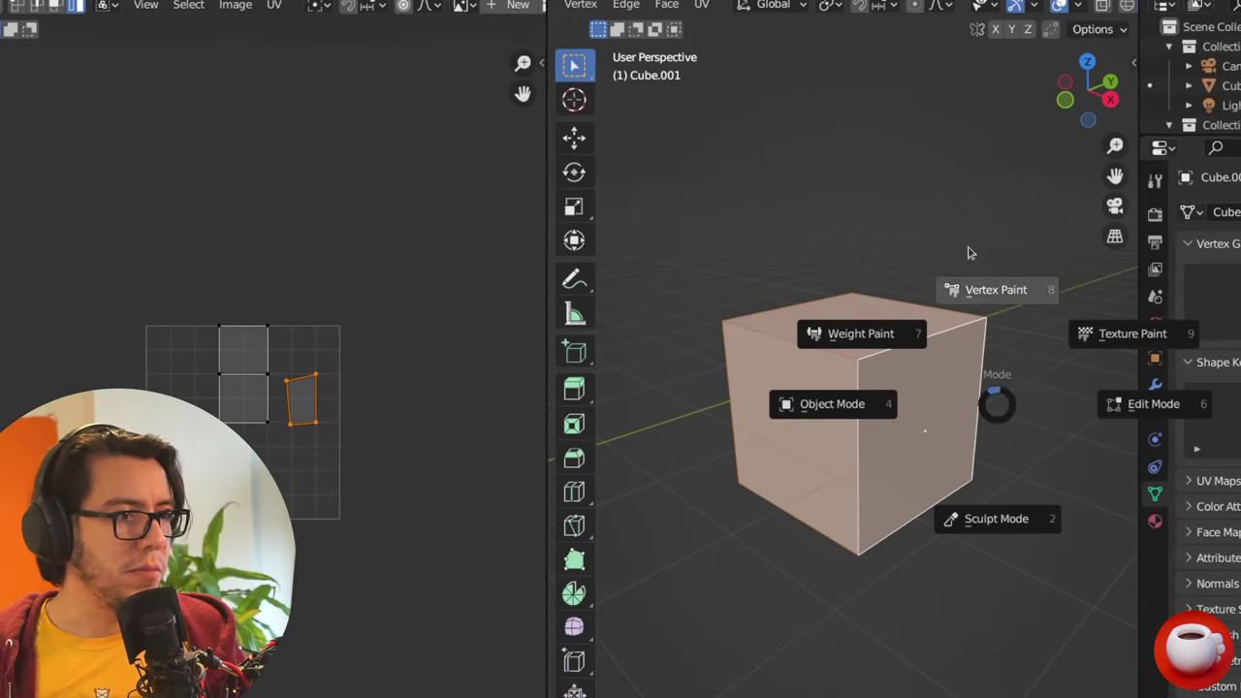
{"action": "left_click", "coordinate": [833, 333]}
{"action": "key", "text": "ctrl+Tab"}
{"action": "left_click", "coordinate": [776, 435]}
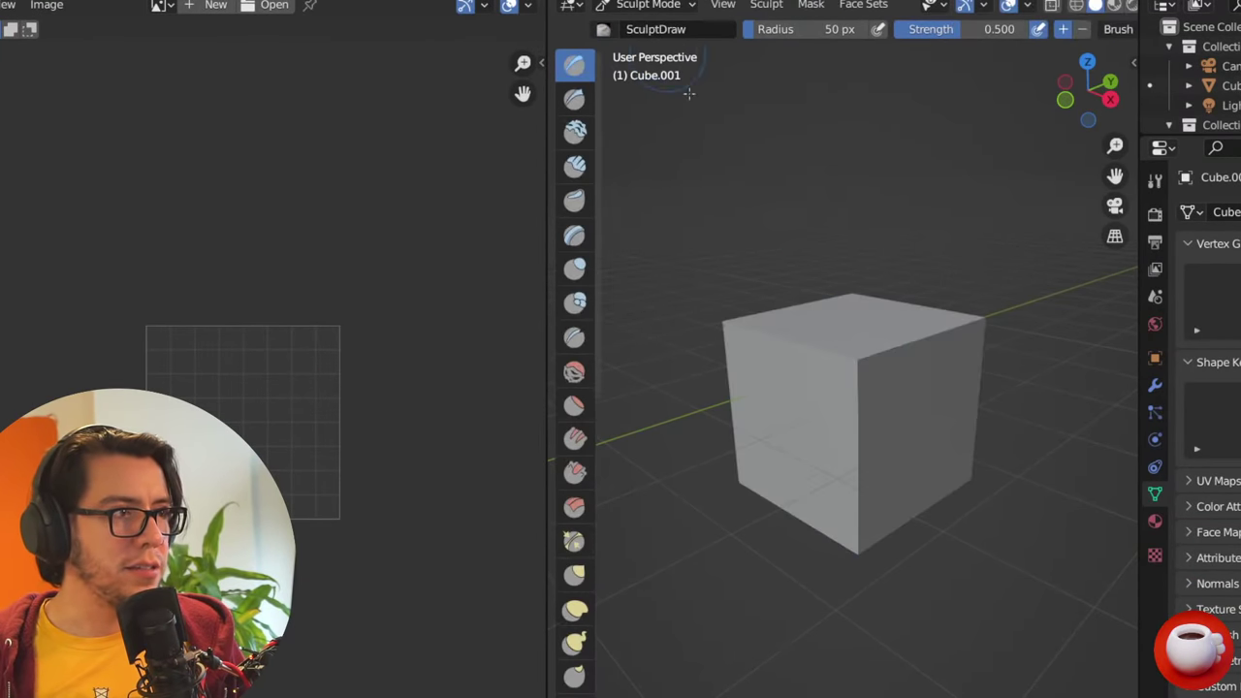
{"action": "left_click", "coordinate": [570, 6]}
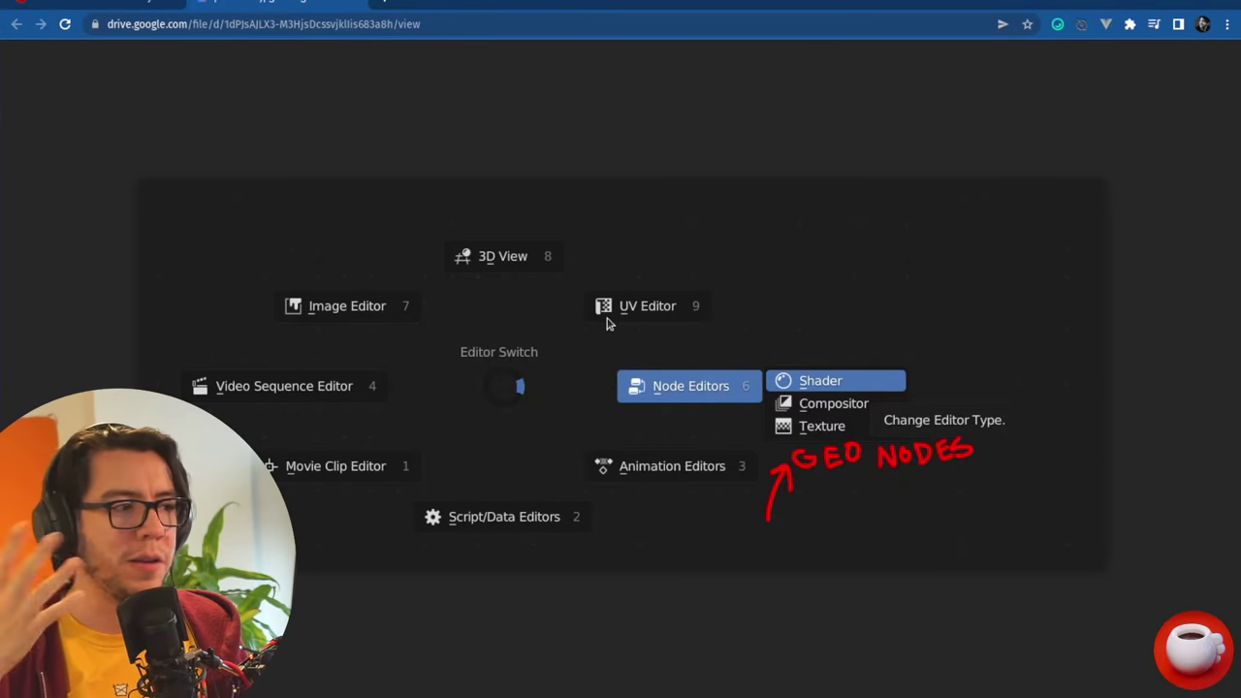
- Close the Drive screenshot tab and return to the LIVE #194 comment thread, toggling Blender in between
{"action": "left_click", "coordinate": [75, 4]}
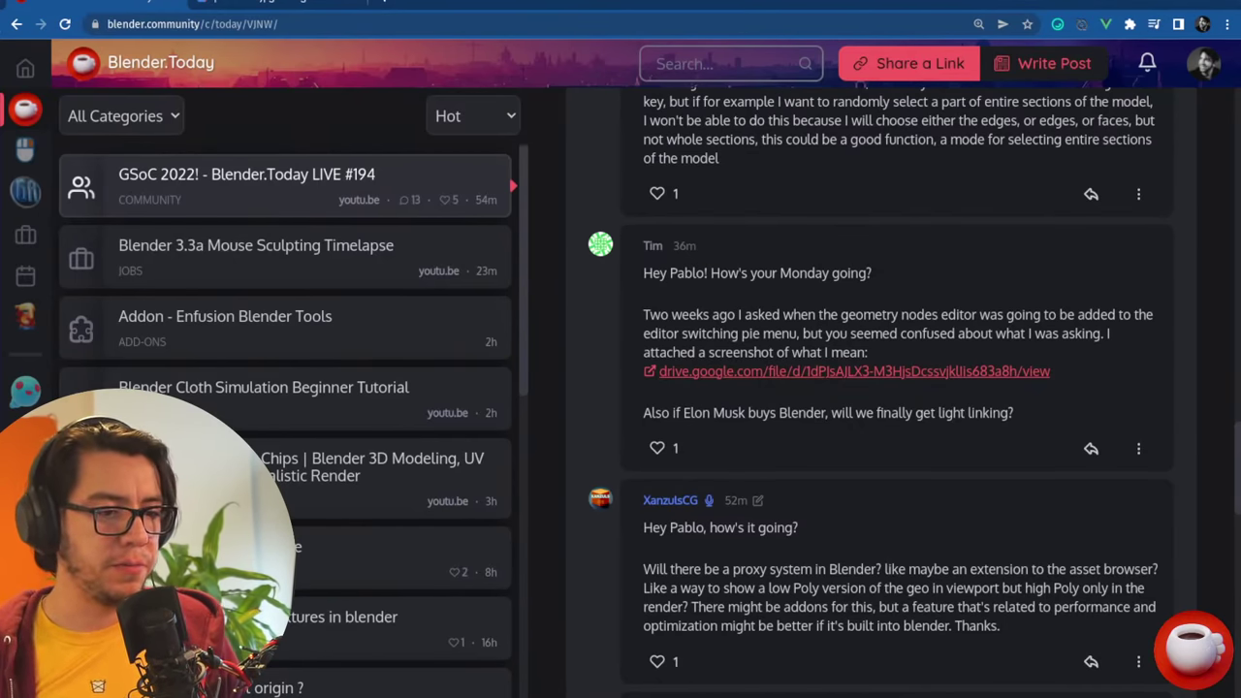
{"action": "key", "text": "alt+Tab"}
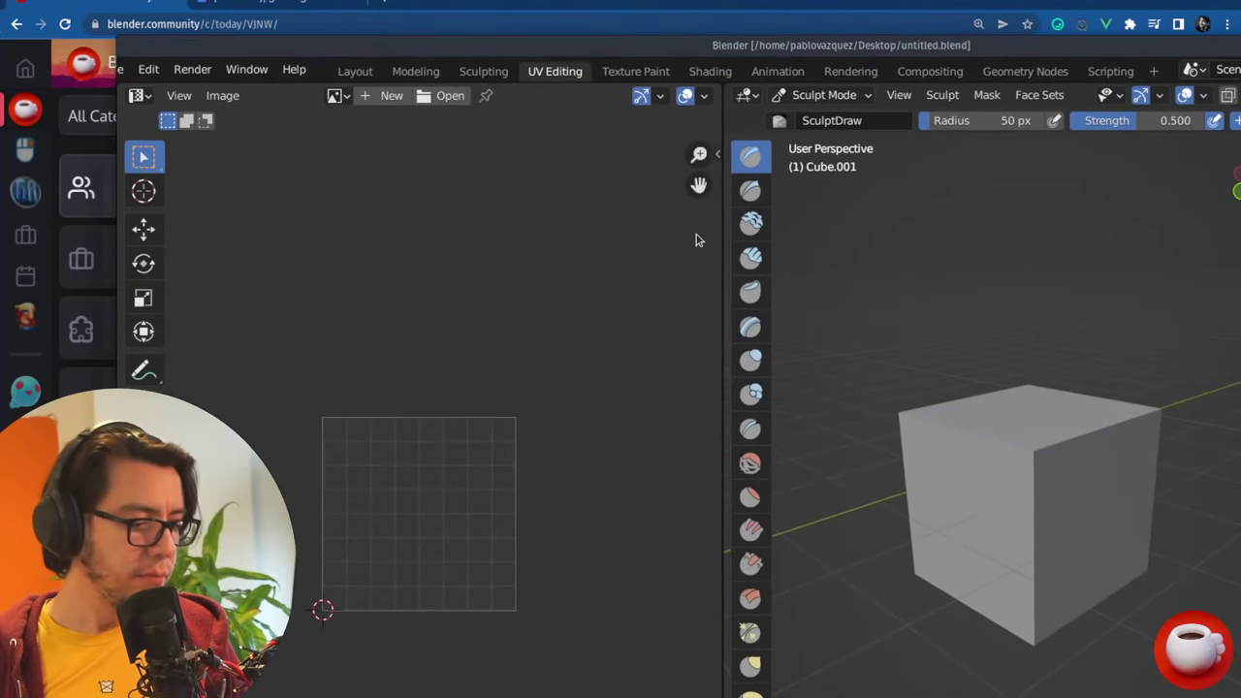
{"action": "key", "text": "super+h"}
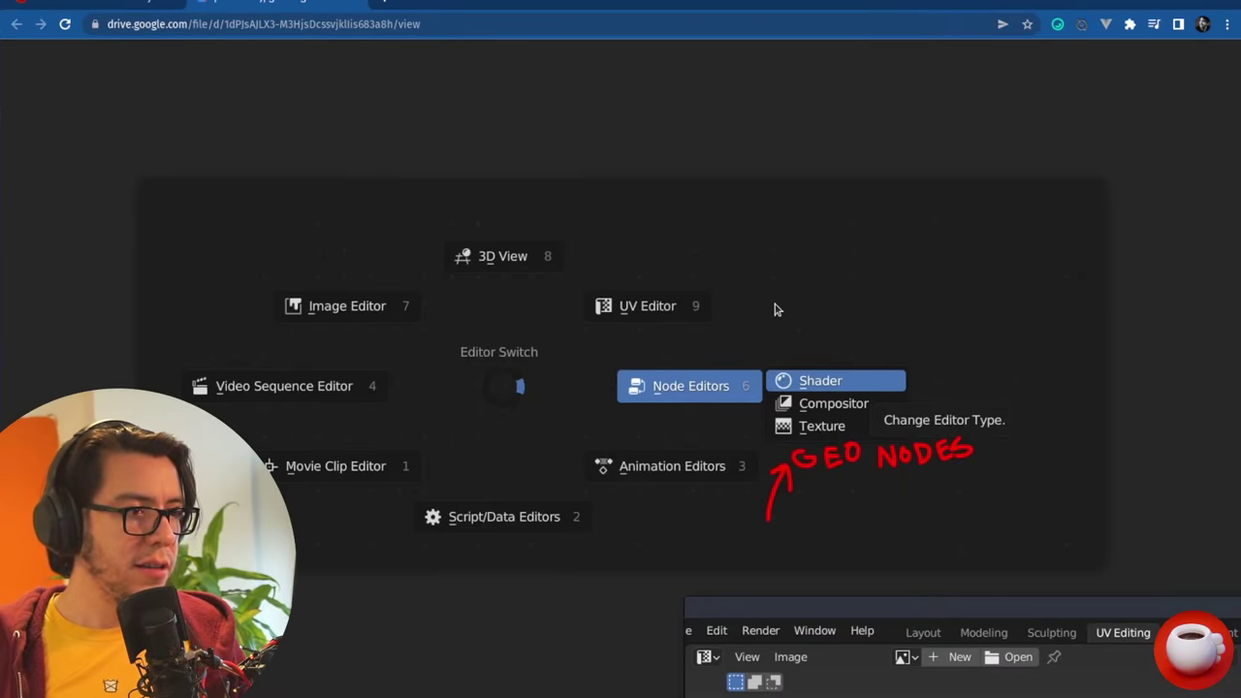
{"action": "key", "text": "alt+Tab"}
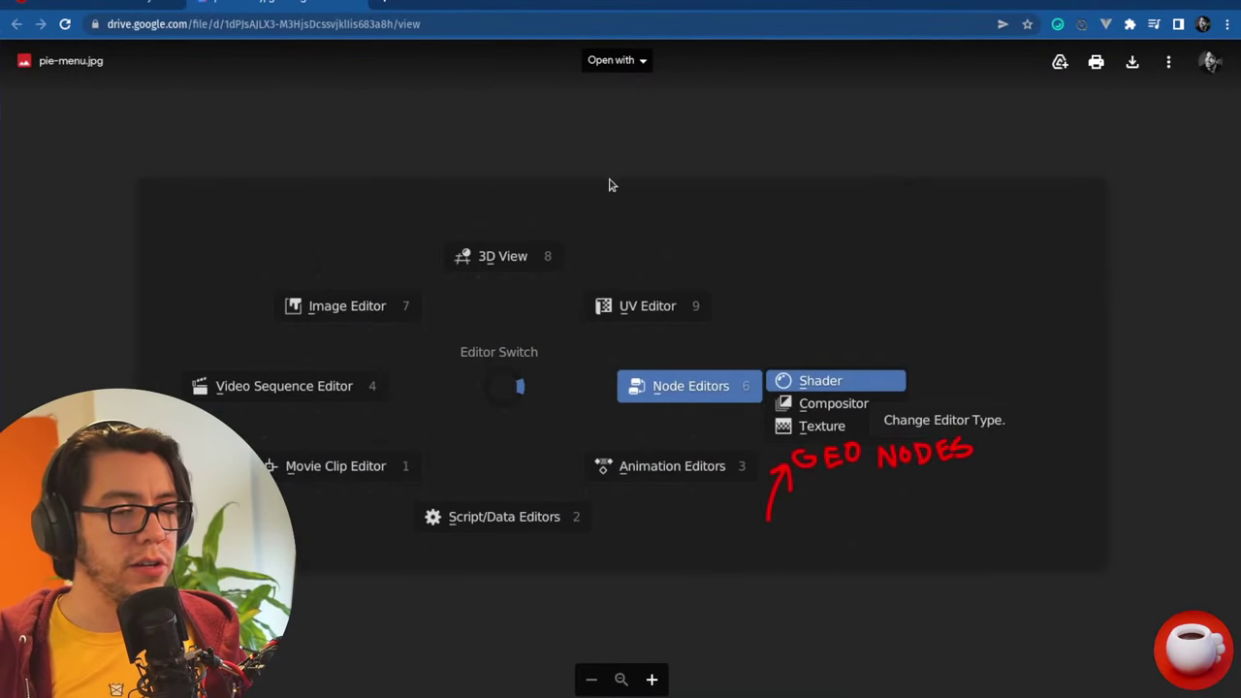
{"action": "key", "text": "ctrl+w"}
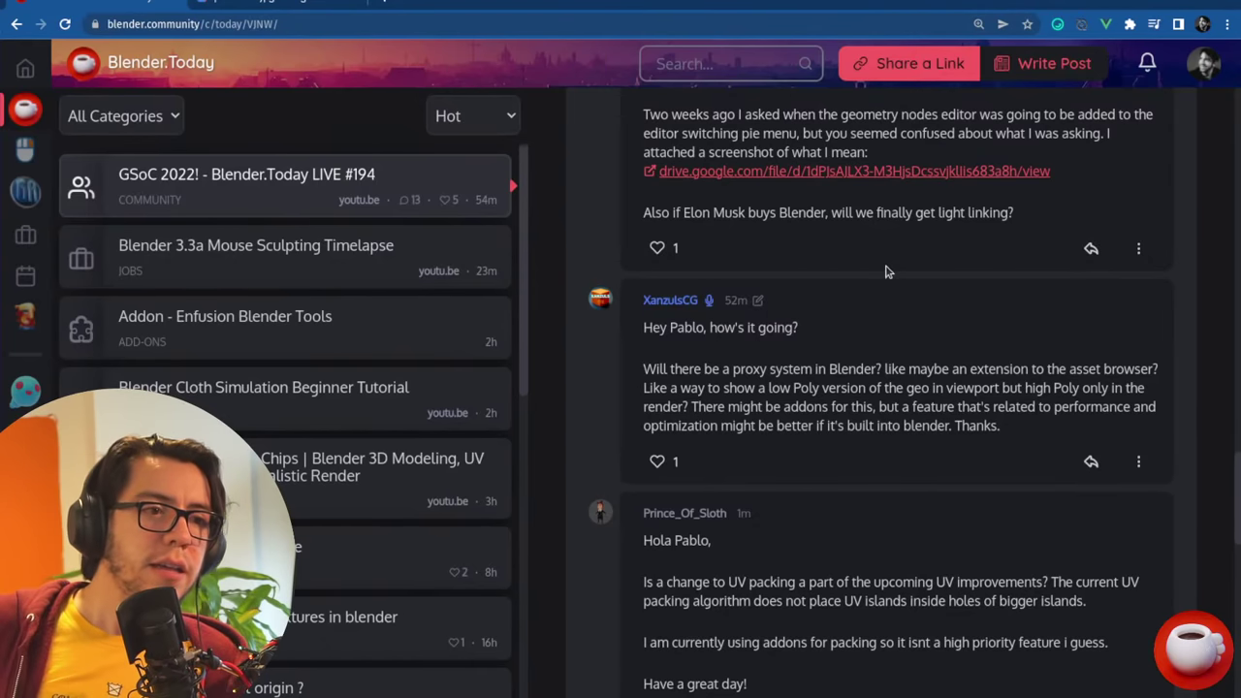
- Raise and enlarge the Blender window and load a fresh General default scene with Ctrl+N
{"action": "left_click_drag", "start_coordinate": [664, 690], "coordinate": [494, 535]}
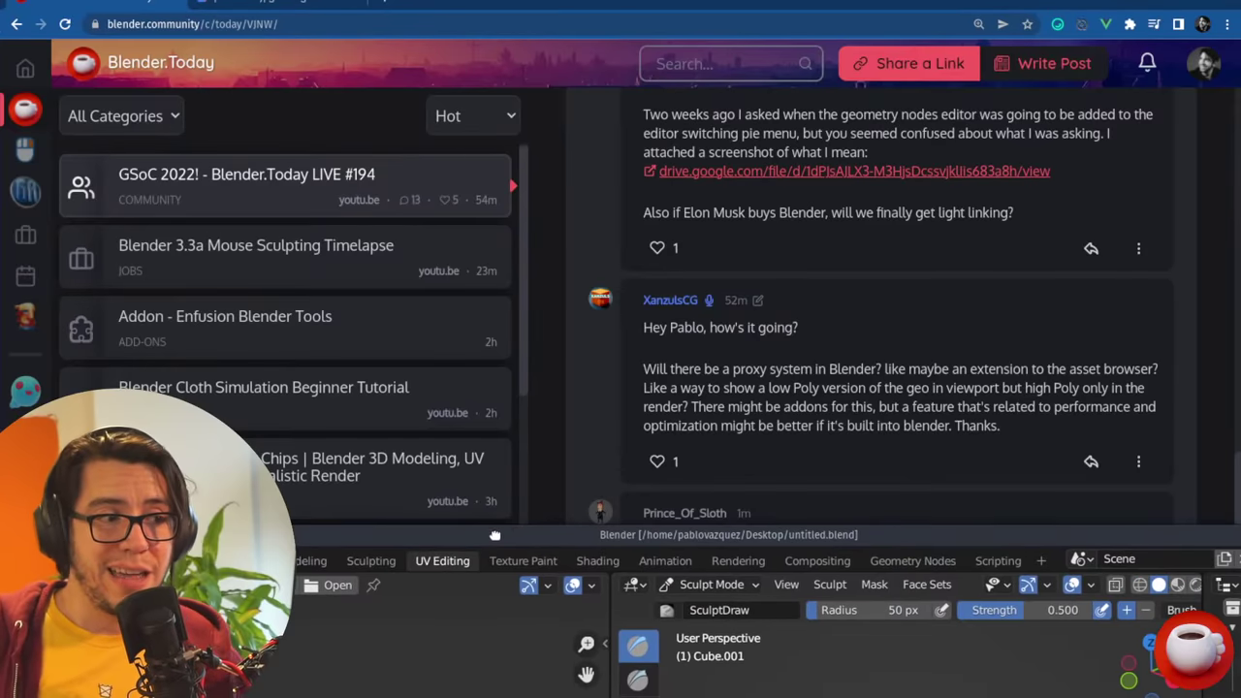
{"action": "left_click_drag", "start_coordinate": [1207, 572], "coordinate": [1155, 360]}
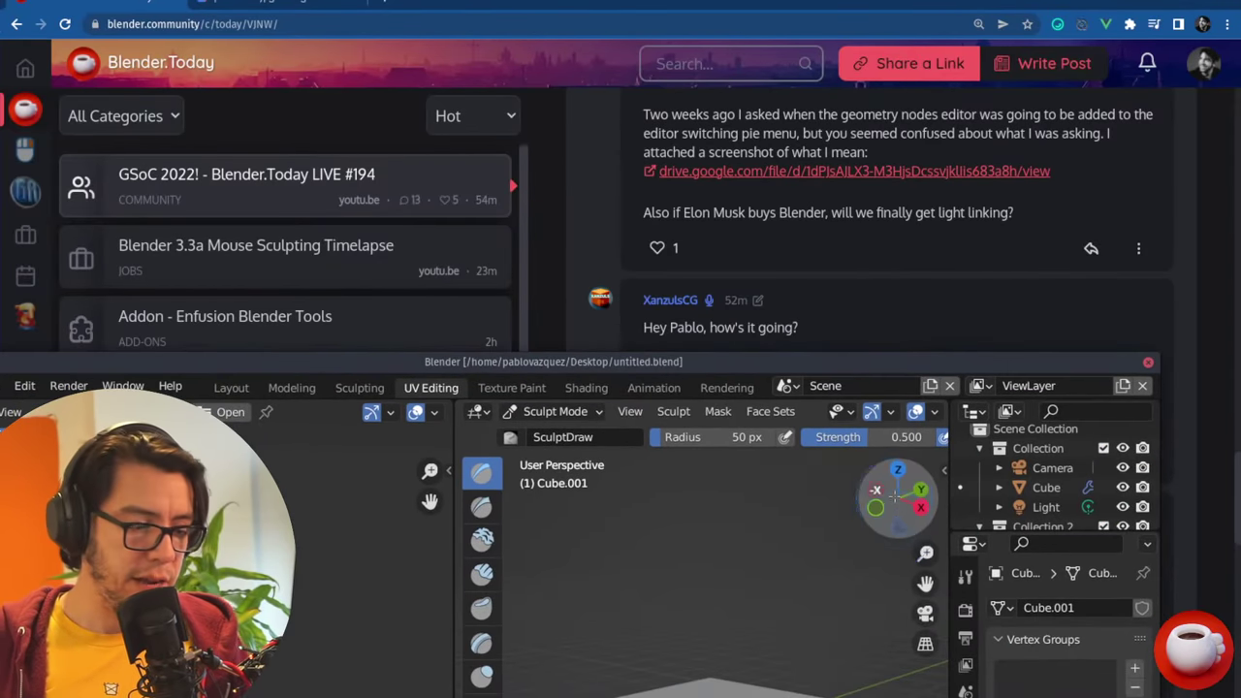
{"action": "key", "text": "ctrl+n"}
{"action": "left_click", "coordinate": [894, 496]}
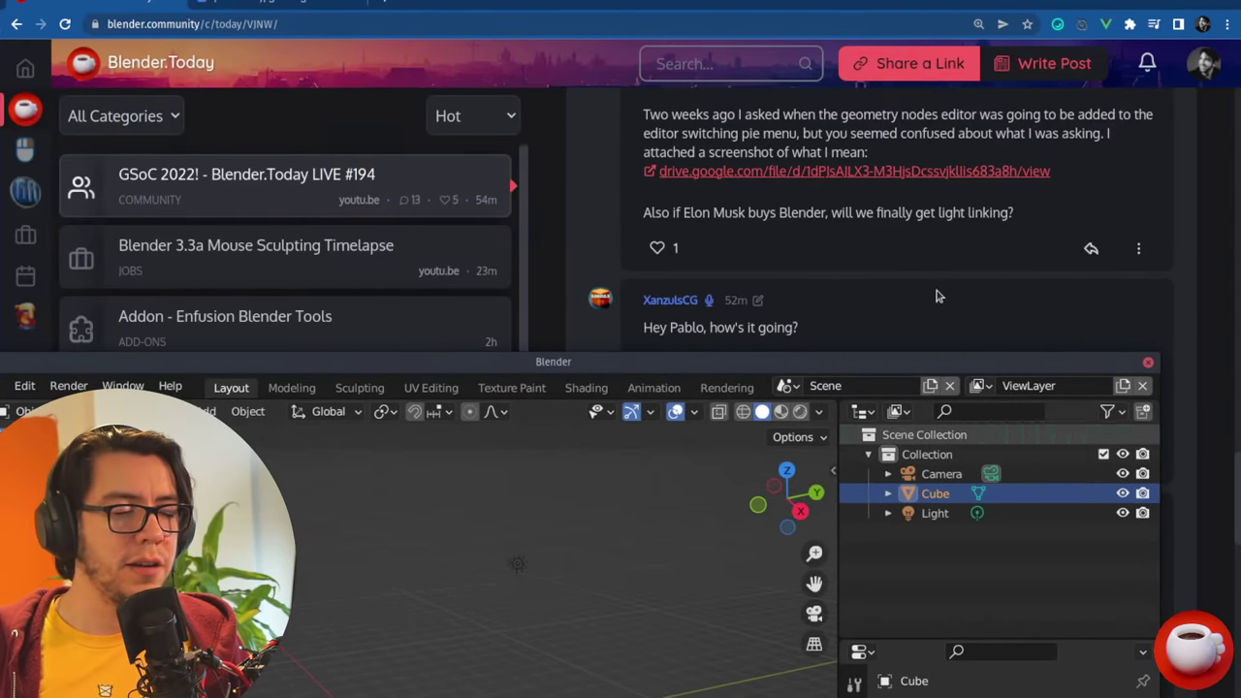
{"action": "left_click", "coordinate": [913, 349]}
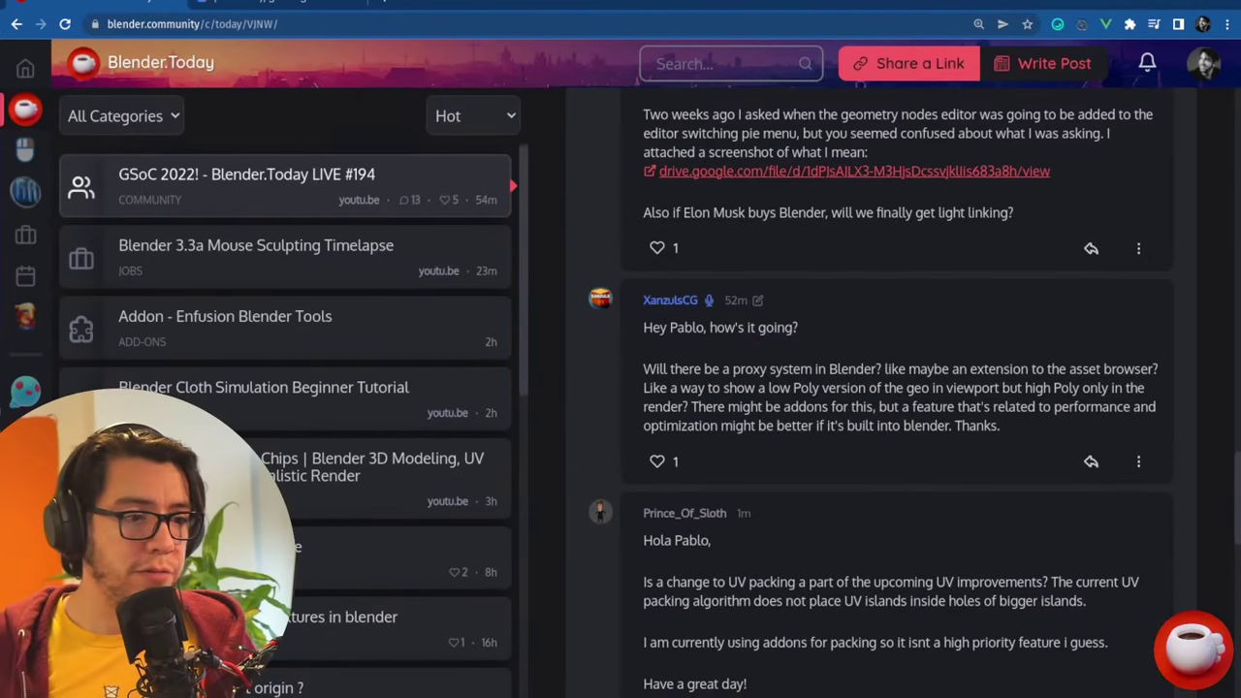
{"action": "key", "text": "alt+Tab"}
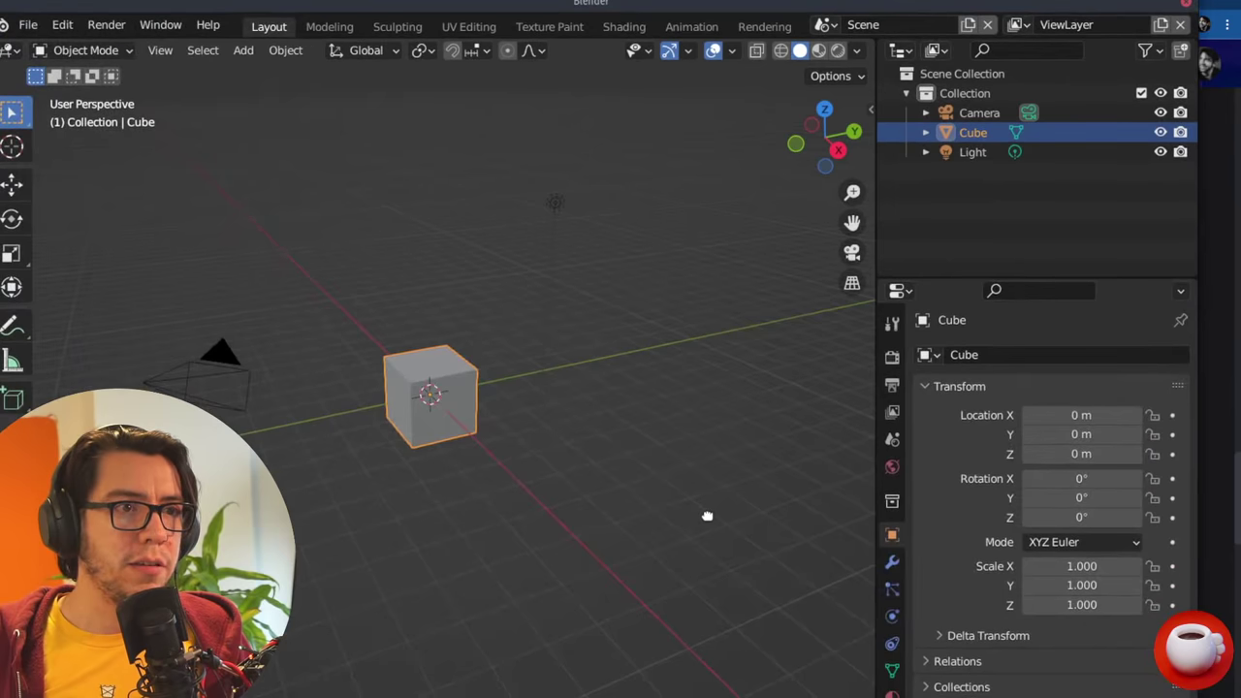
- Maximise Blender and add a Suzanne monkey, moving it to about X 3.41, Y 3.66, Z 2.17 m
{"action": "key", "text": "super+Up"}
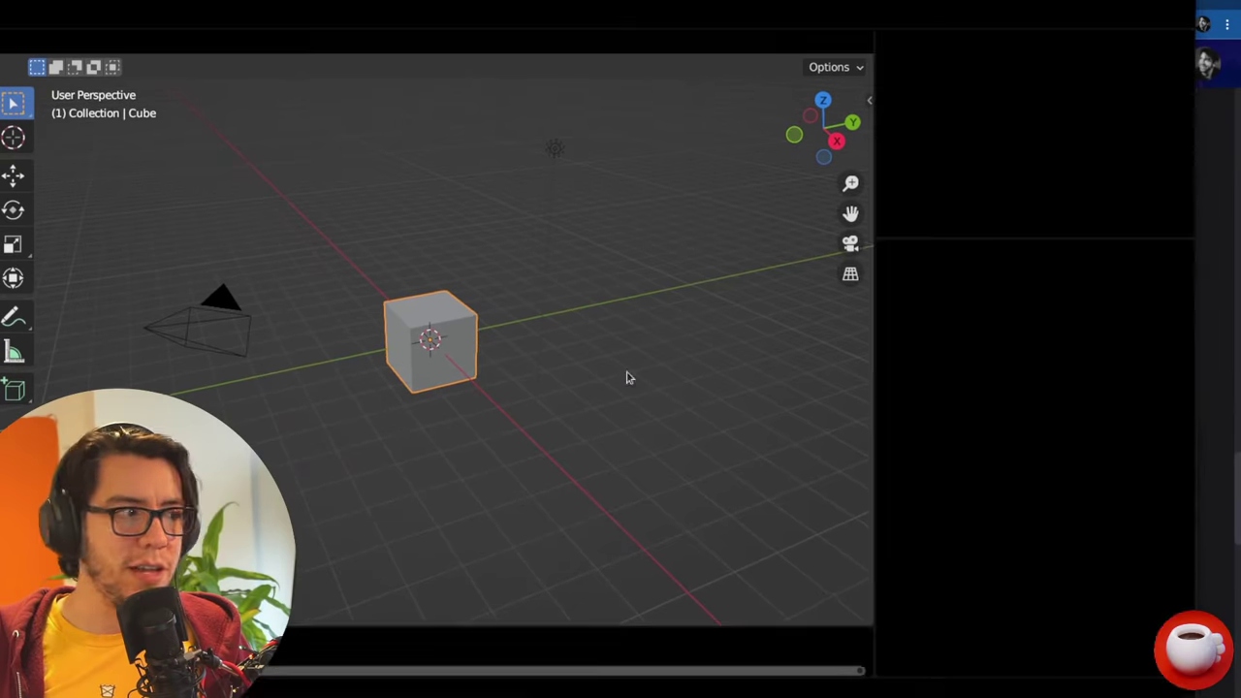
{"action": "middle_click_drag", "start_coordinate": [626, 375], "coordinate": [618, 277]}
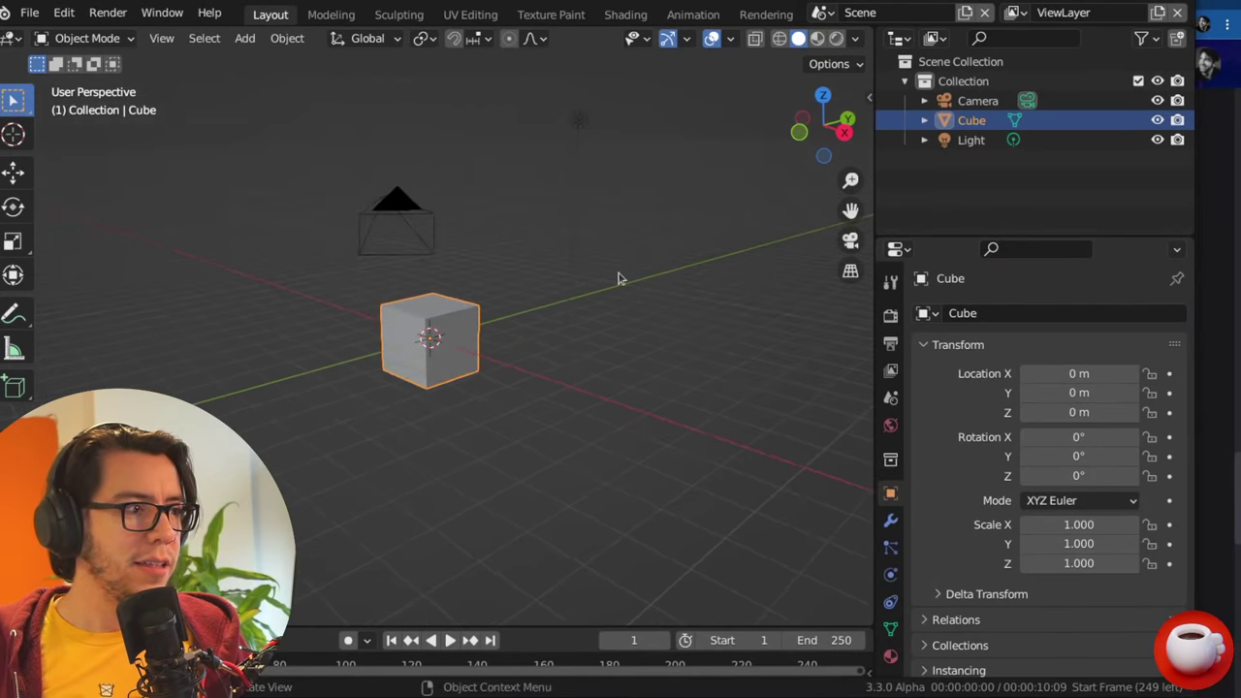
{"action": "left_click_drag", "start_coordinate": [897, 233], "coordinate": [897, 160]}
{"action": "scroll", "coordinate": [427, 349], "scroll_direction": "up", "scroll_amount": 4}
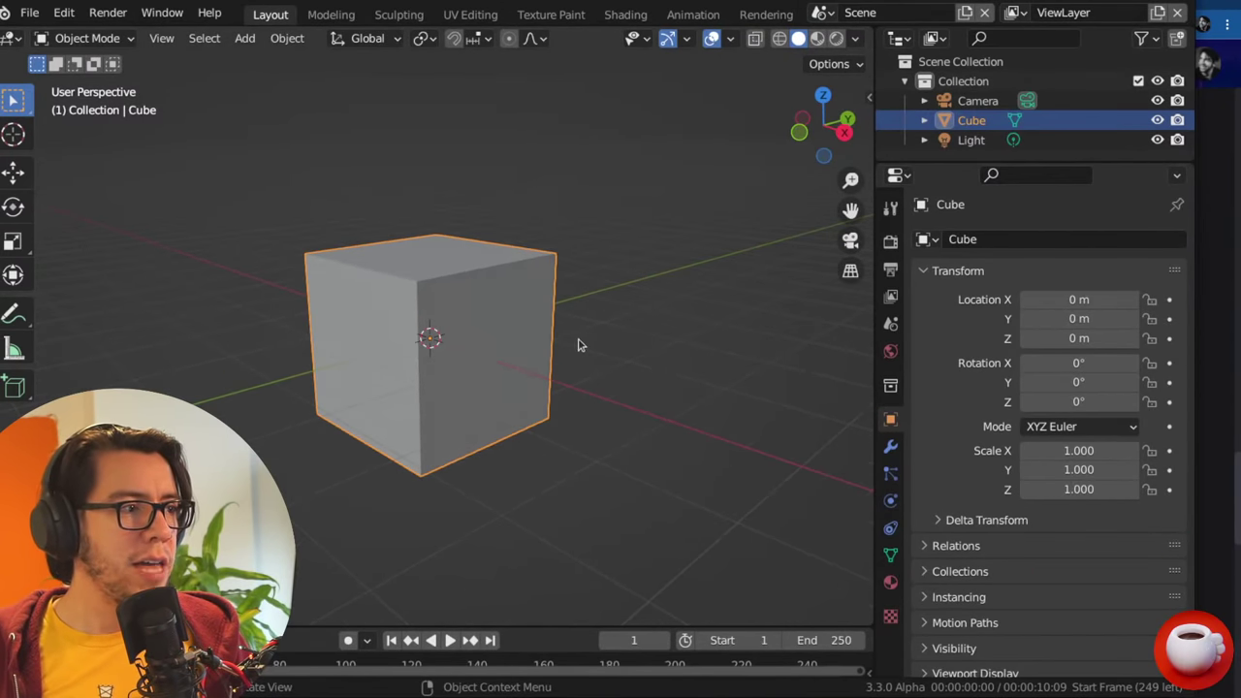
{"action": "key", "text": "shift+a"}
{"action": "mouse_move", "coordinate": [621, 296]}
{"action": "left_click", "coordinate": [711, 478]}
{"action": "scroll", "coordinate": [601, 427], "scroll_direction": "down", "scroll_amount": 5}
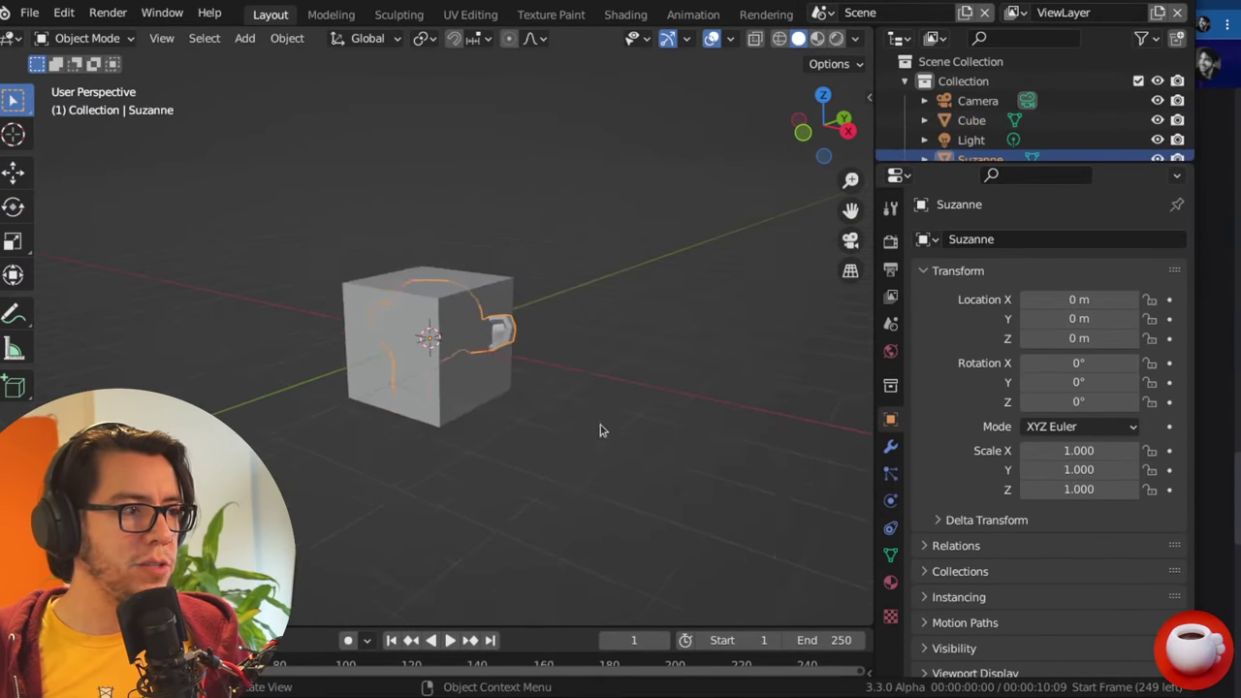
{"action": "key", "text": "g"}
{"action": "left_click", "coordinate": [599, 355]}
- Frame the monkey, enlarge the properties area and show its Object Data properties
{"action": "middle_click_drag", "start_coordinate": [599, 355], "coordinate": [554, 396]}
{"action": "key", "text": "KP_Decimal"}
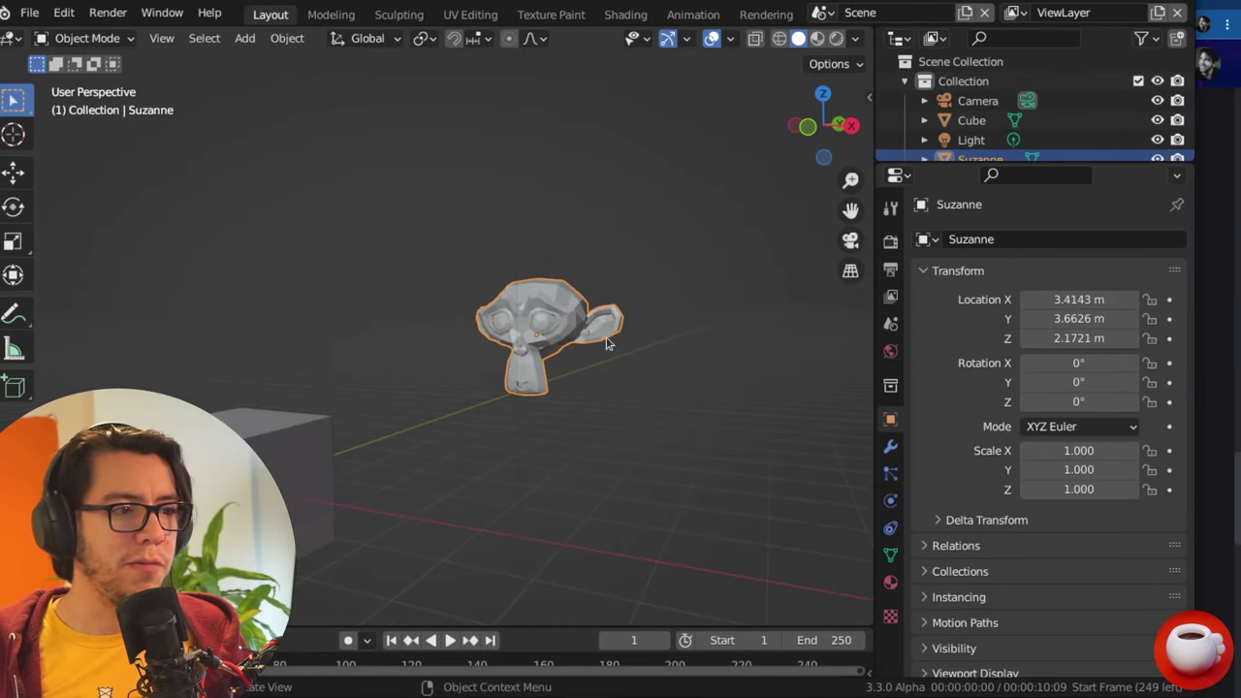
{"action": "left_click_drag", "start_coordinate": [896, 162], "coordinate": [897, 116]}
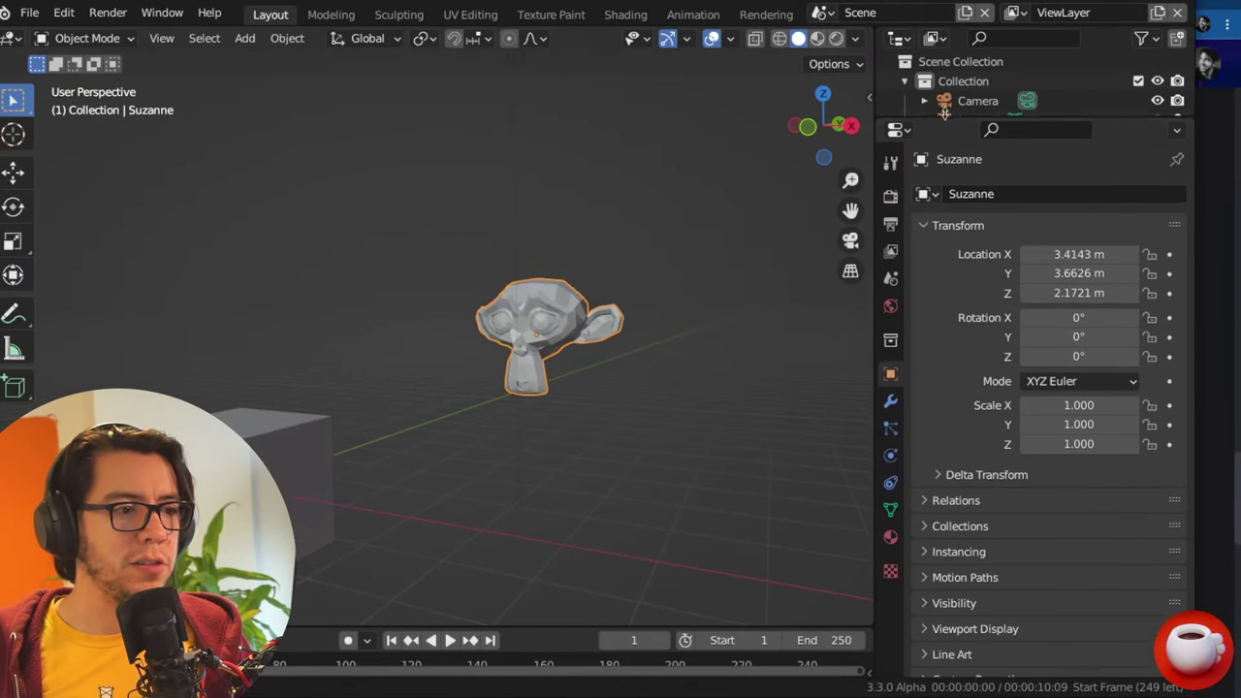
{"action": "left_click", "coordinate": [939, 222]}
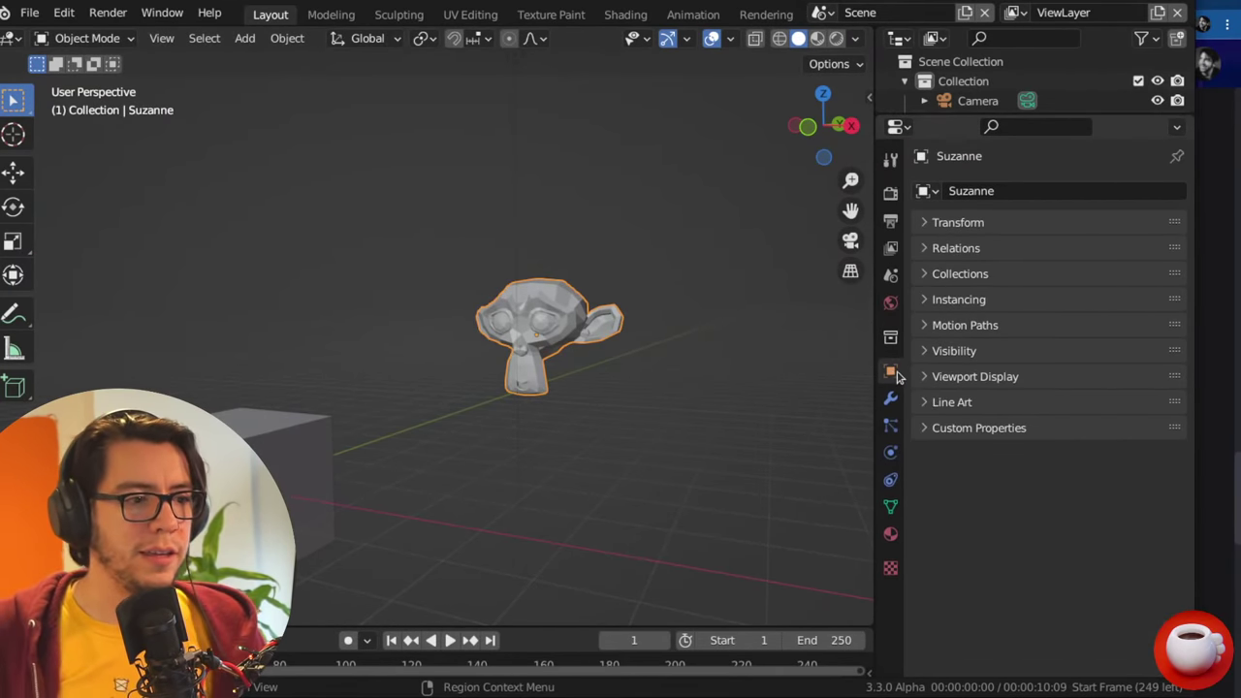
{"action": "left_click", "coordinate": [892, 511]}
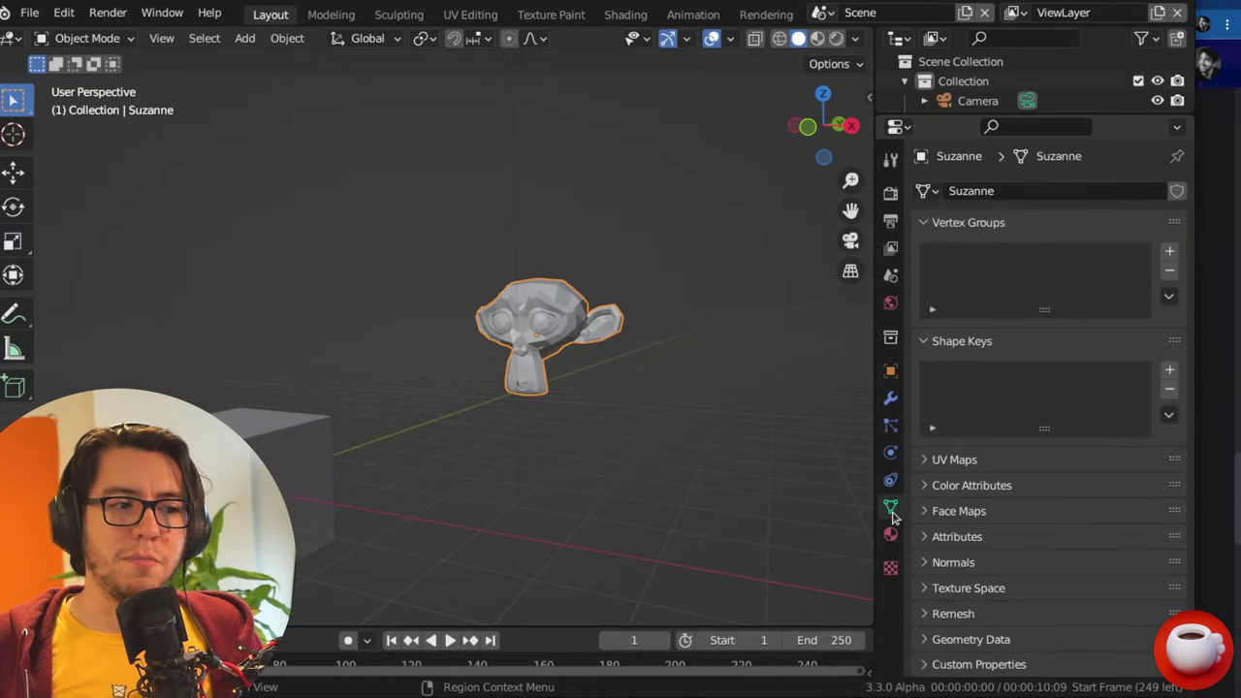
- Collapse Shape Keys and Vertex Groups, then twice swap the monkey's mesh to Cube and back to Suzanne
{"action": "left_click", "coordinate": [967, 344]}
{"action": "left_click", "coordinate": [956, 226]}
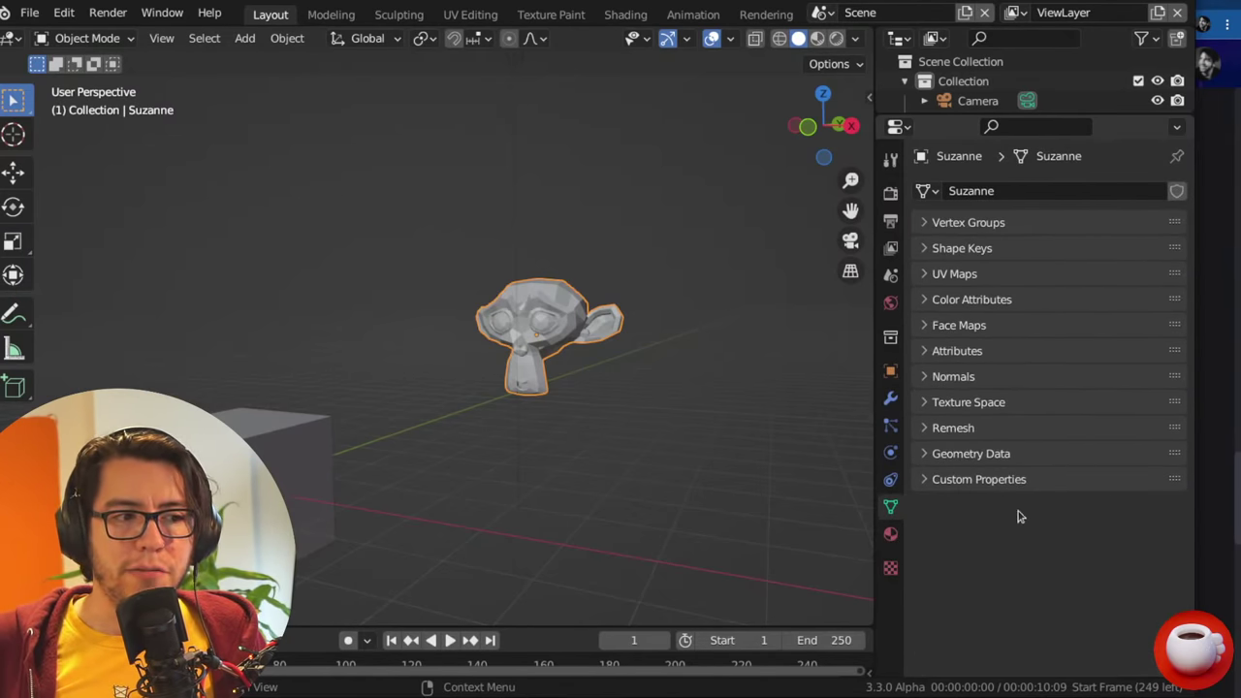
{"action": "left_click", "coordinate": [926, 191]}
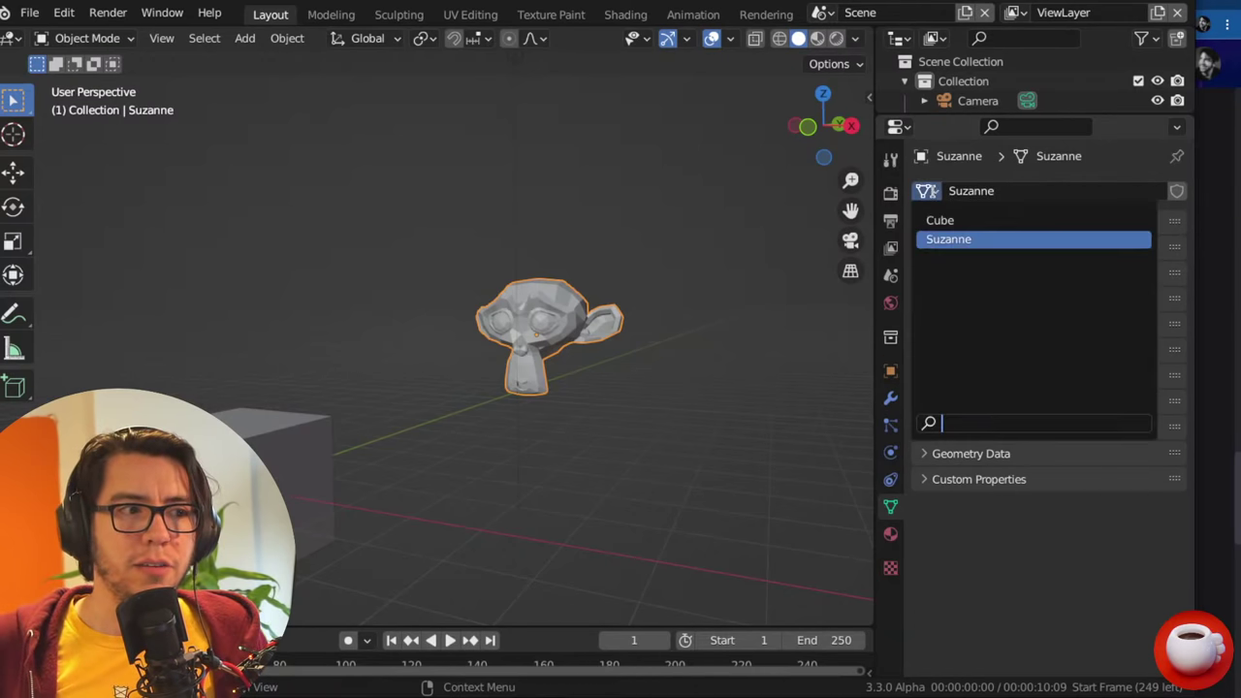
{"action": "left_click", "coordinate": [957, 220]}
{"action": "left_click", "coordinate": [931, 193]}
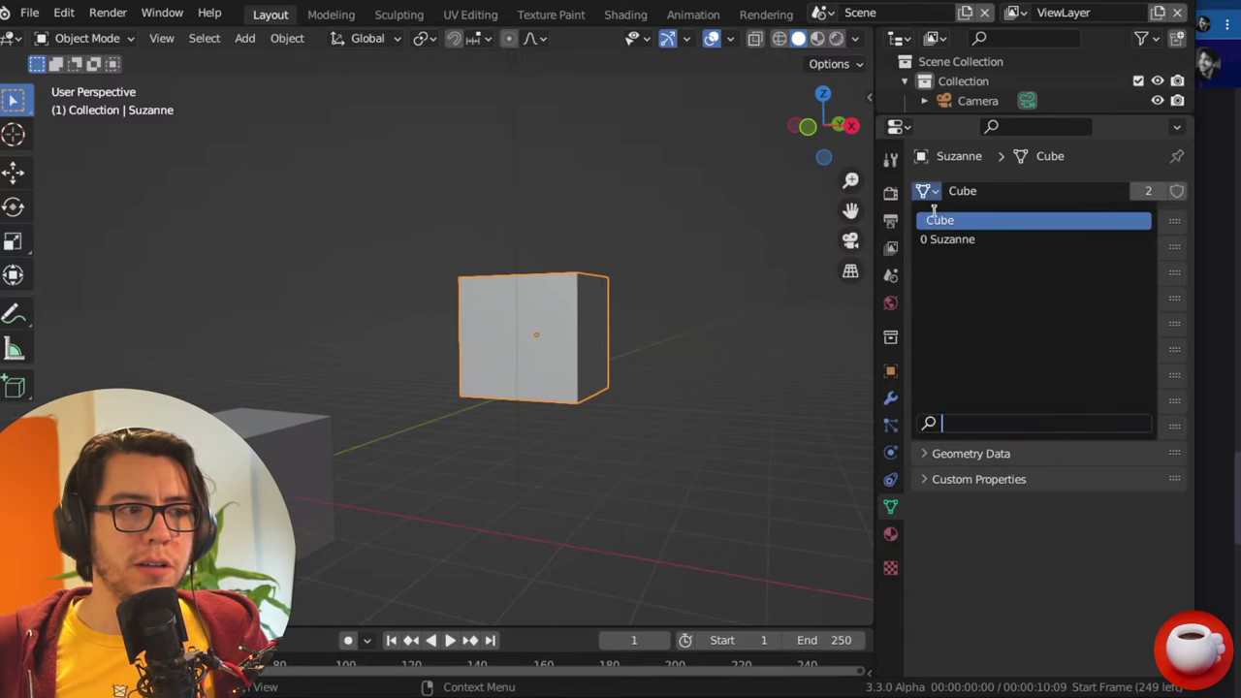
{"action": "left_click", "coordinate": [947, 240]}
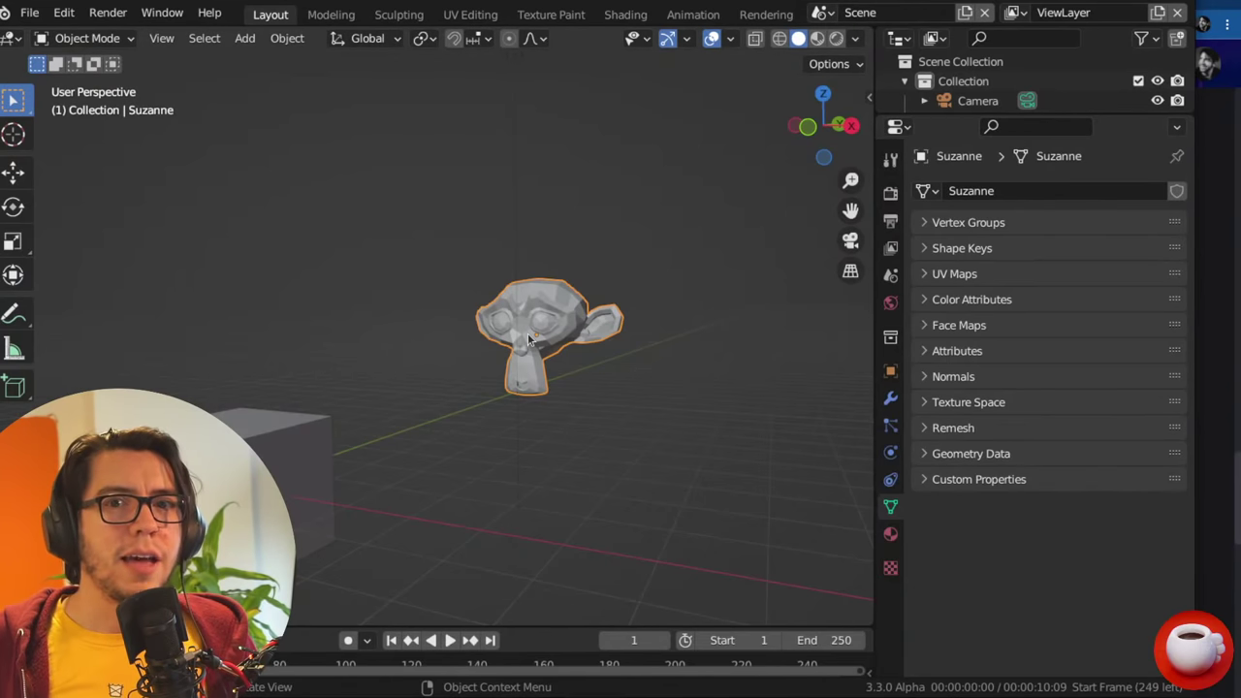
{"action": "left_click", "coordinate": [924, 191]}
{"action": "left_click", "coordinate": [942, 221]}
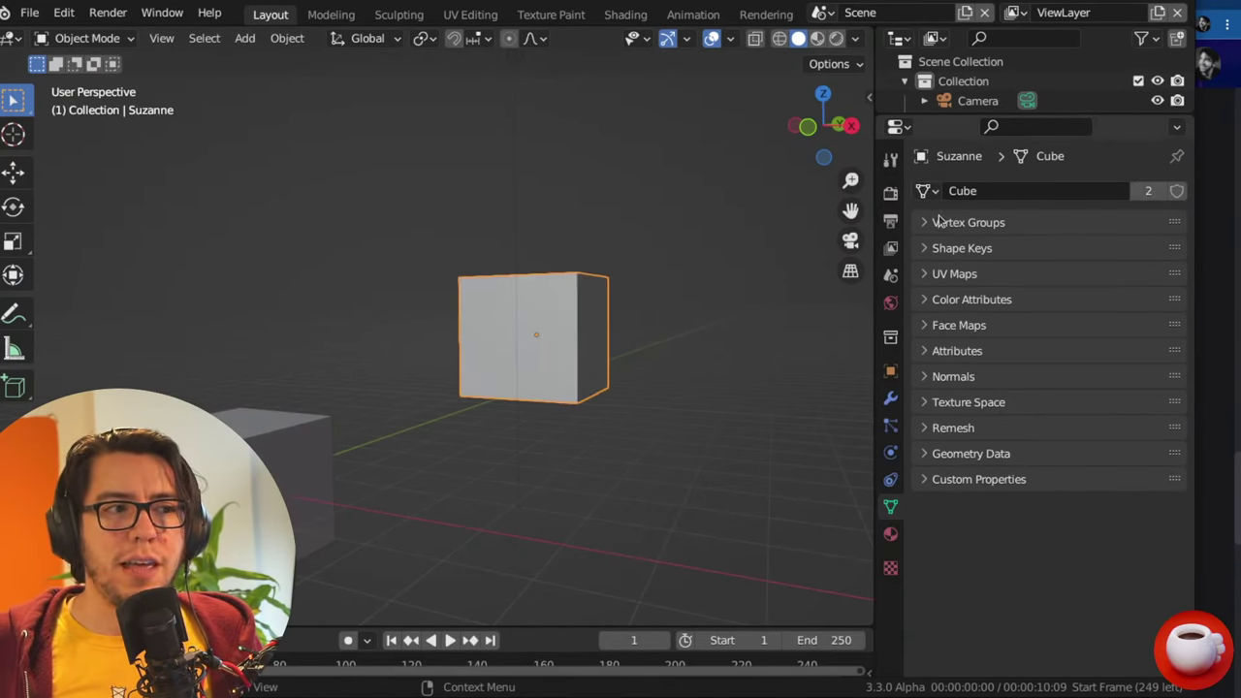
{"action": "left_click", "coordinate": [925, 192]}
{"action": "left_click", "coordinate": [947, 239]}
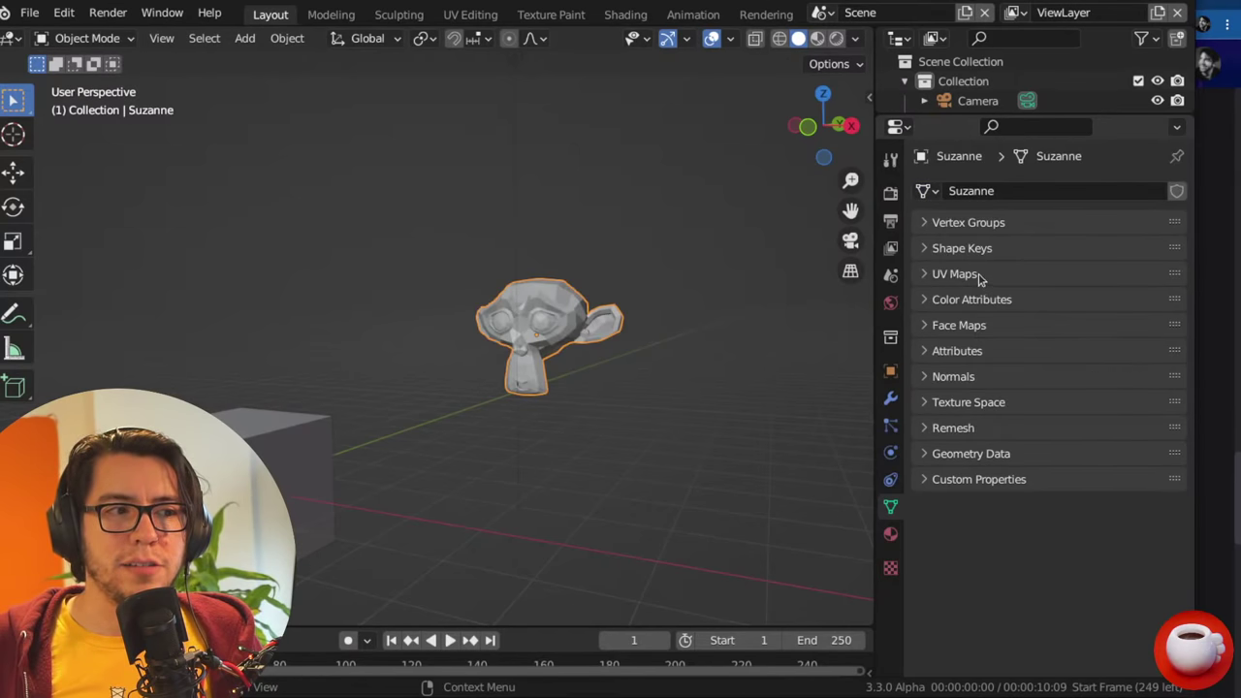
- Expand and collapse the UV Maps and Attributes sections, then show Suzanne's Object properties
{"action": "left_click", "coordinate": [977, 275]}
{"action": "left_click", "coordinate": [979, 278]}
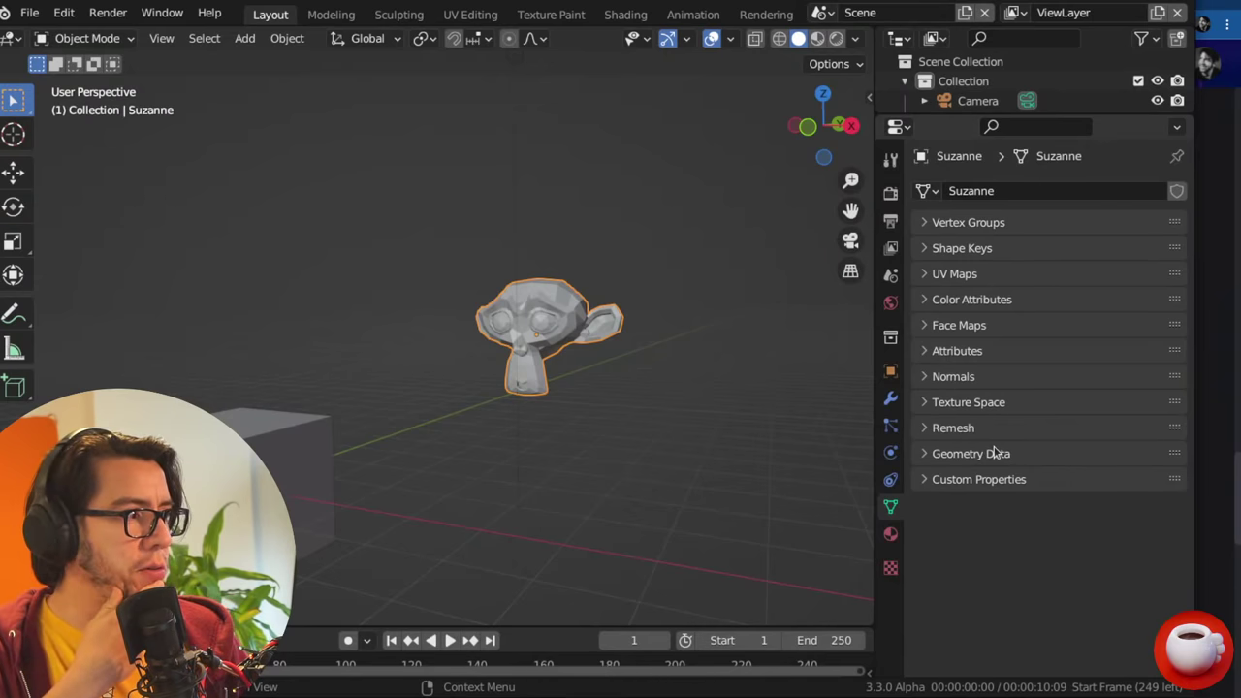
{"action": "left_click", "coordinate": [1018, 359]}
{"action": "left_click", "coordinate": [1017, 358]}
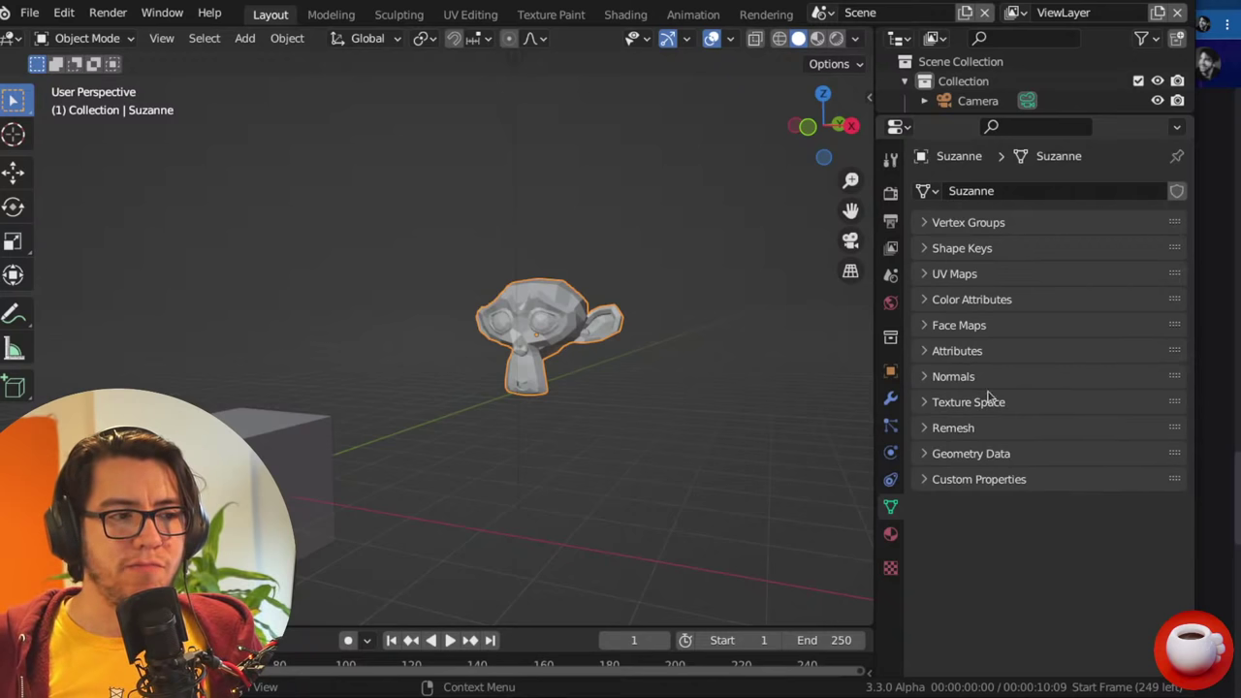
{"action": "left_click", "coordinate": [980, 353]}
{"action": "left_click", "coordinate": [980, 353]}
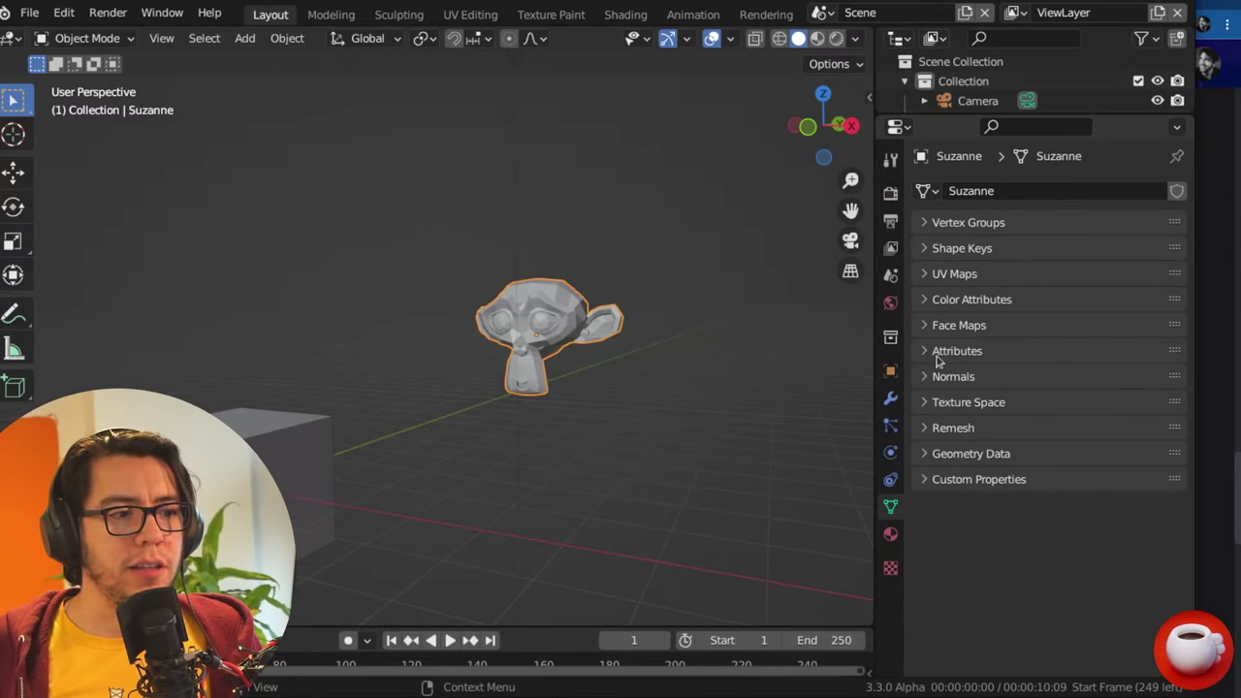
{"action": "left_click", "coordinate": [890, 370]}
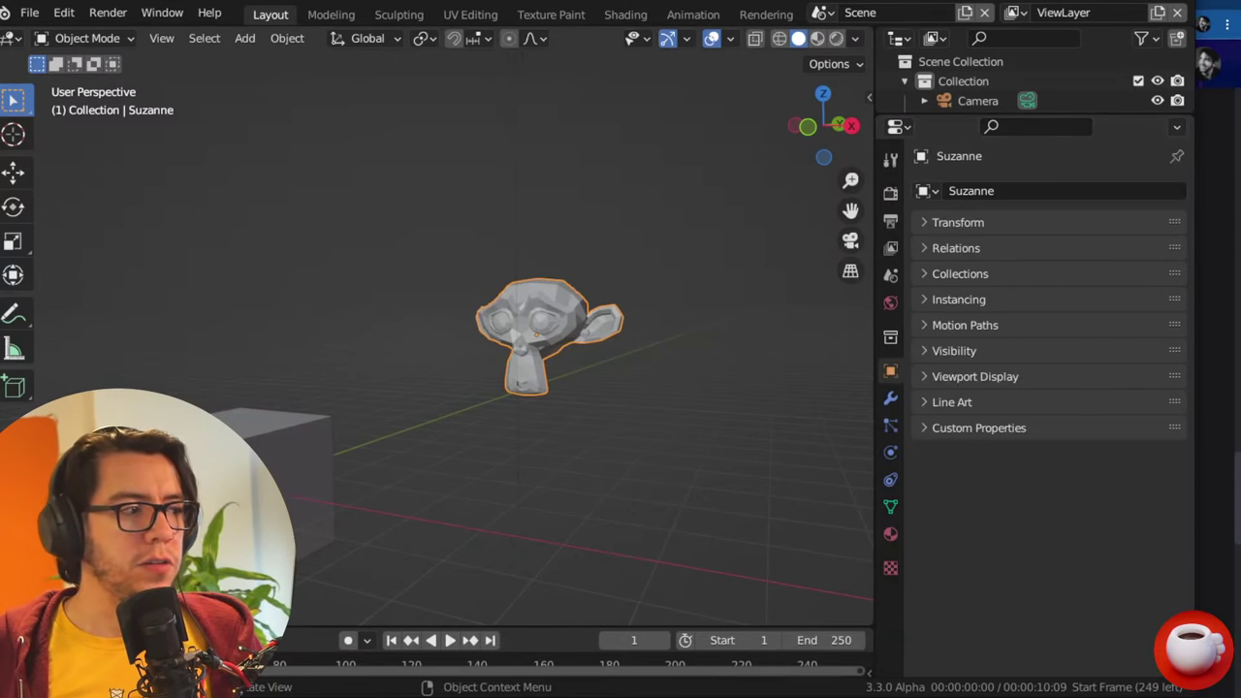
- Add a monkey head and move it into a new collection named 'Collection 2'
{"action": "scroll", "coordinate": [499, 239], "scroll_direction": "down", "scroll_amount": 5}
{"action": "scroll", "coordinate": [543, 291], "scroll_direction": "up", "scroll_amount": 5}
{"action": "key", "text": "shift+a"}
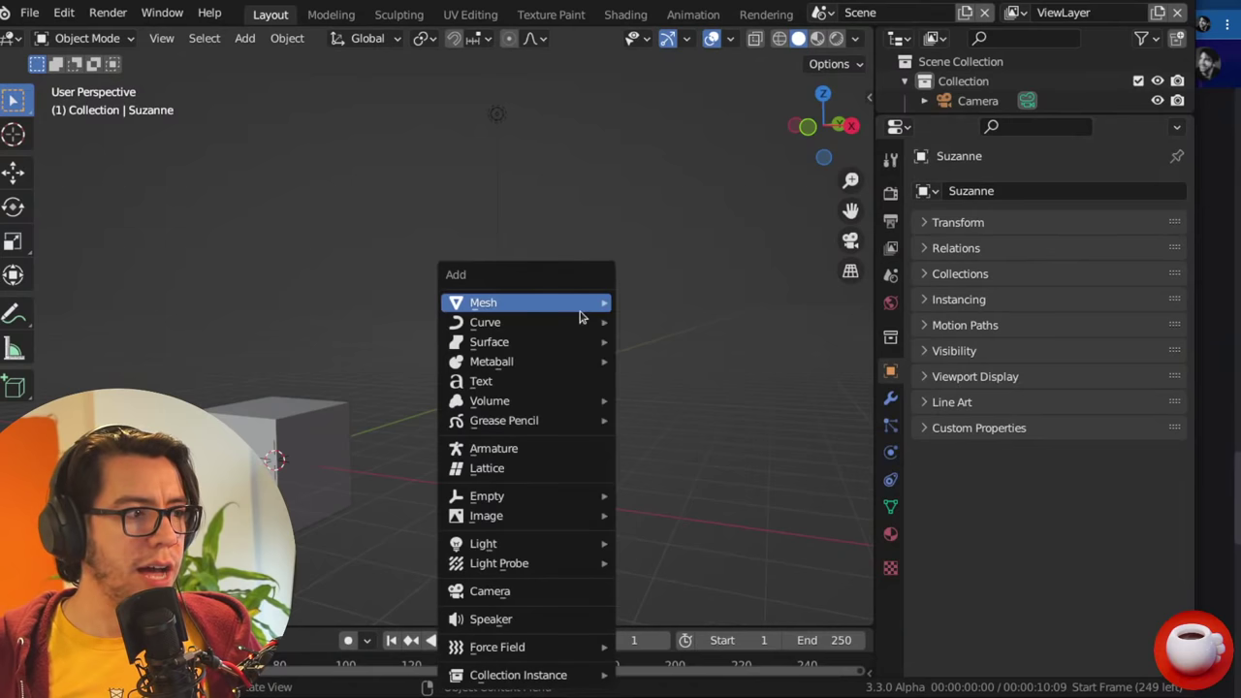
{"action": "mouse_move", "coordinate": [587, 306]}
{"action": "left_click", "coordinate": [668, 487]}
{"action": "key", "text": "m"}
{"action": "left_click", "coordinate": [621, 339]}
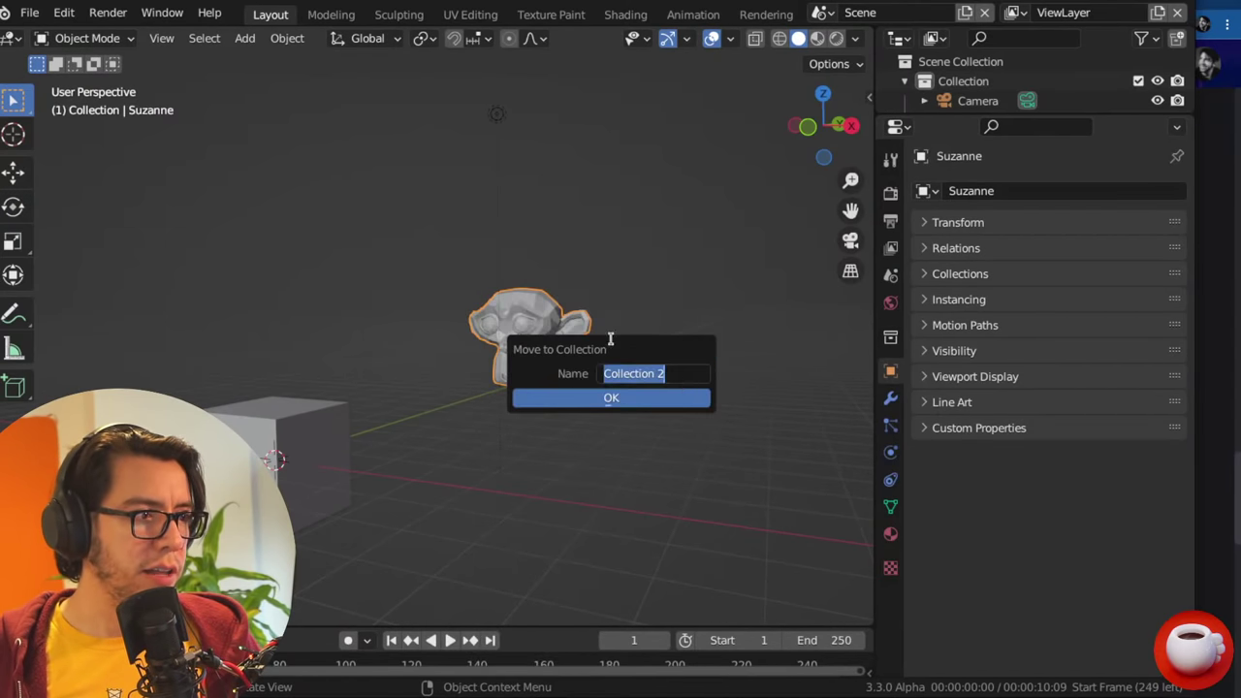
{"action": "left_click", "coordinate": [688, 401]}
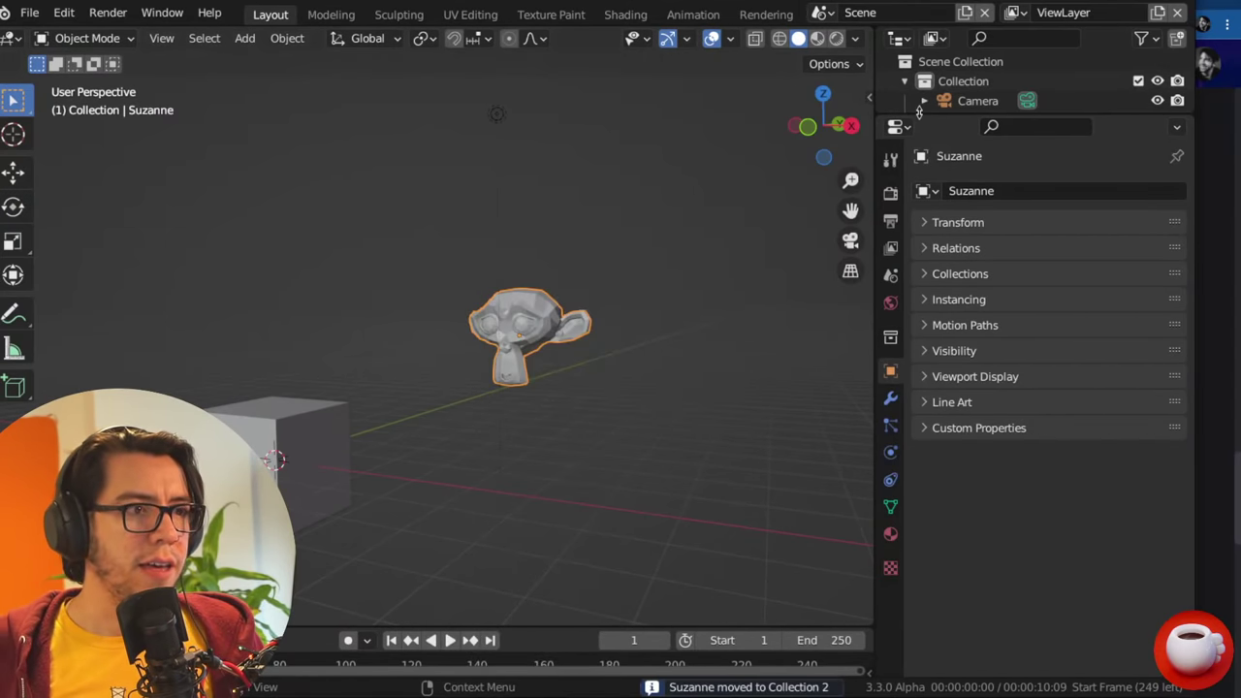
- Enlarge the Outliner and show Collection 2's properties with Restrictions and Instancing collapsed
{"action": "left_click_drag", "start_coordinate": [919, 116], "coordinate": [919, 226]}
{"action": "left_click", "coordinate": [967, 159]}
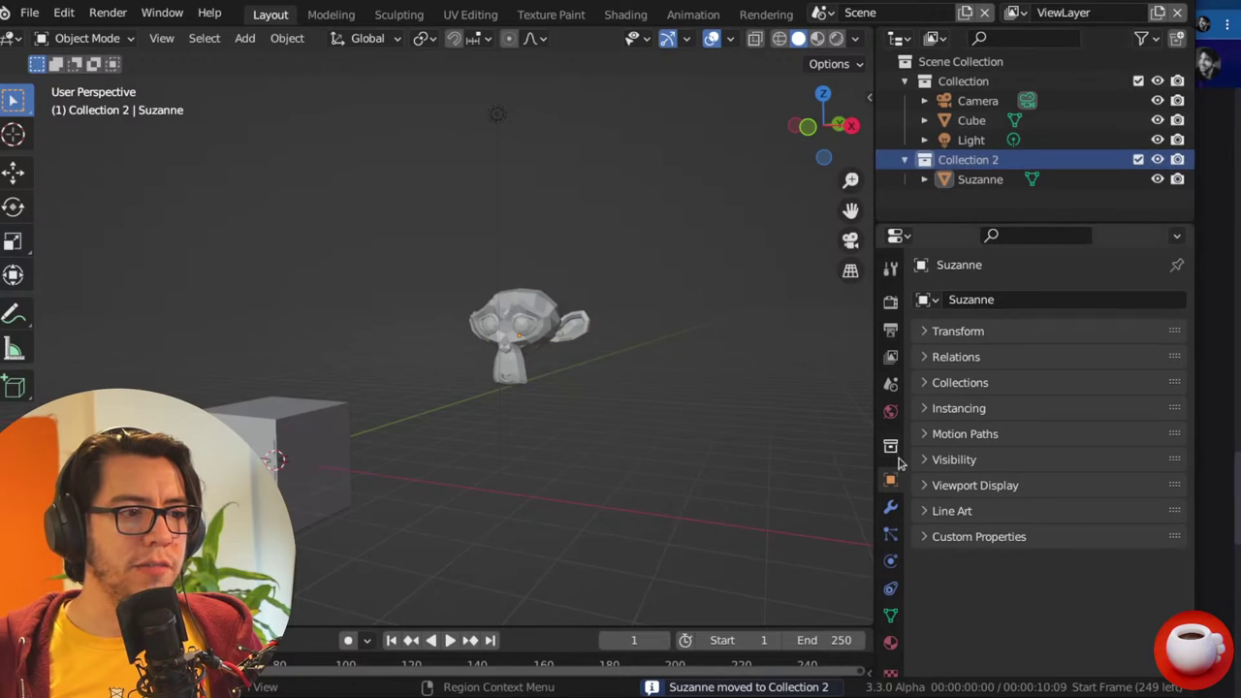
{"action": "left_click", "coordinate": [891, 444]}
{"action": "left_click", "coordinate": [985, 296]}
{"action": "left_click", "coordinate": [983, 322]}
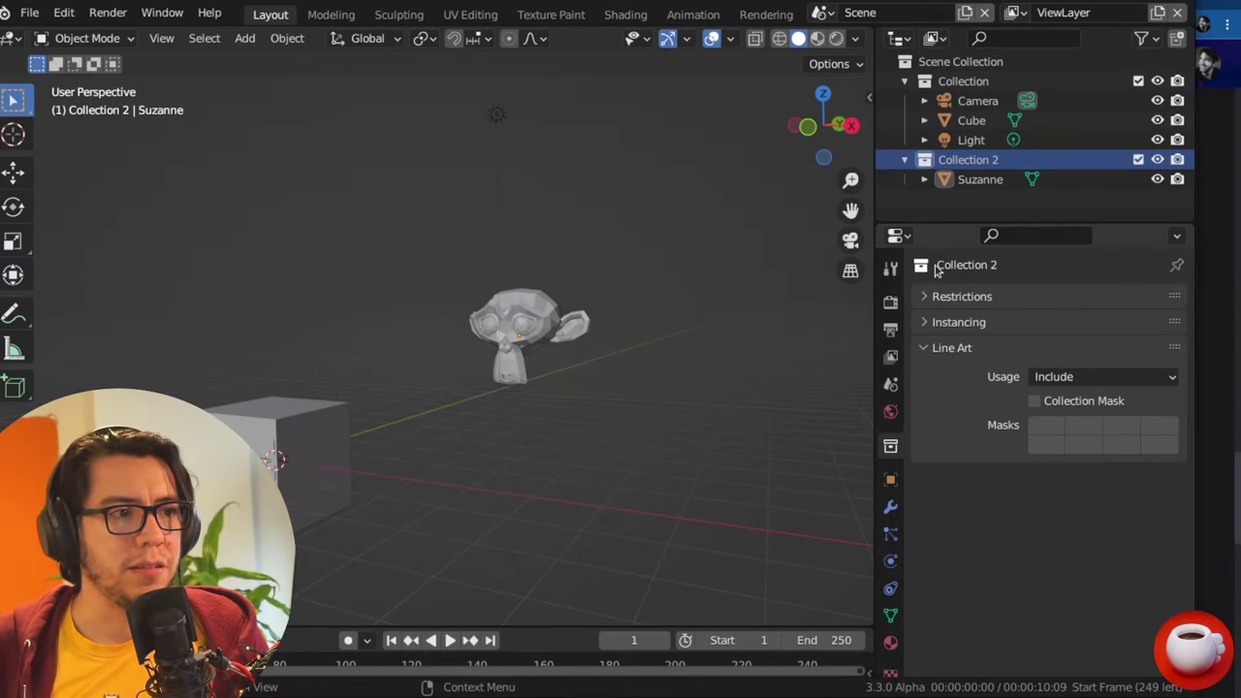
{"action": "left_click", "coordinate": [955, 183]}
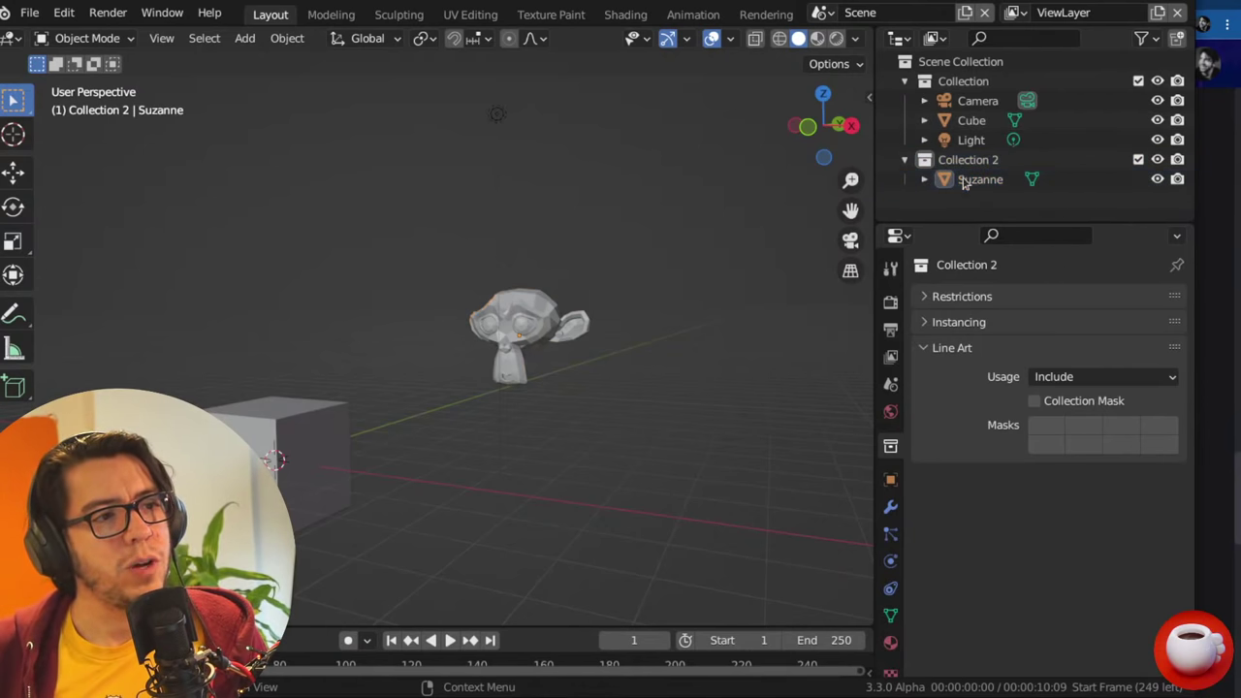
{"action": "left_click", "coordinate": [939, 167]}
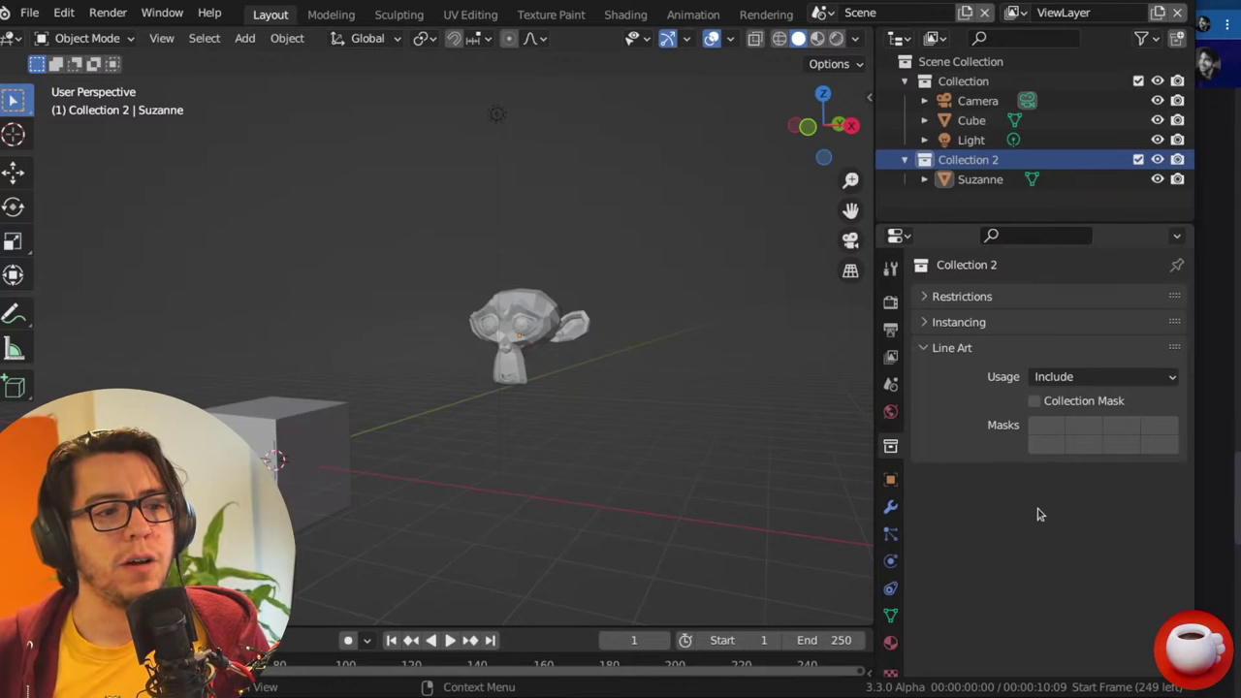
- Add a UV sphere, try Faces instancing on it, then delete it
{"action": "left_click", "coordinate": [890, 479]}
{"action": "left_click", "coordinate": [579, 340]}
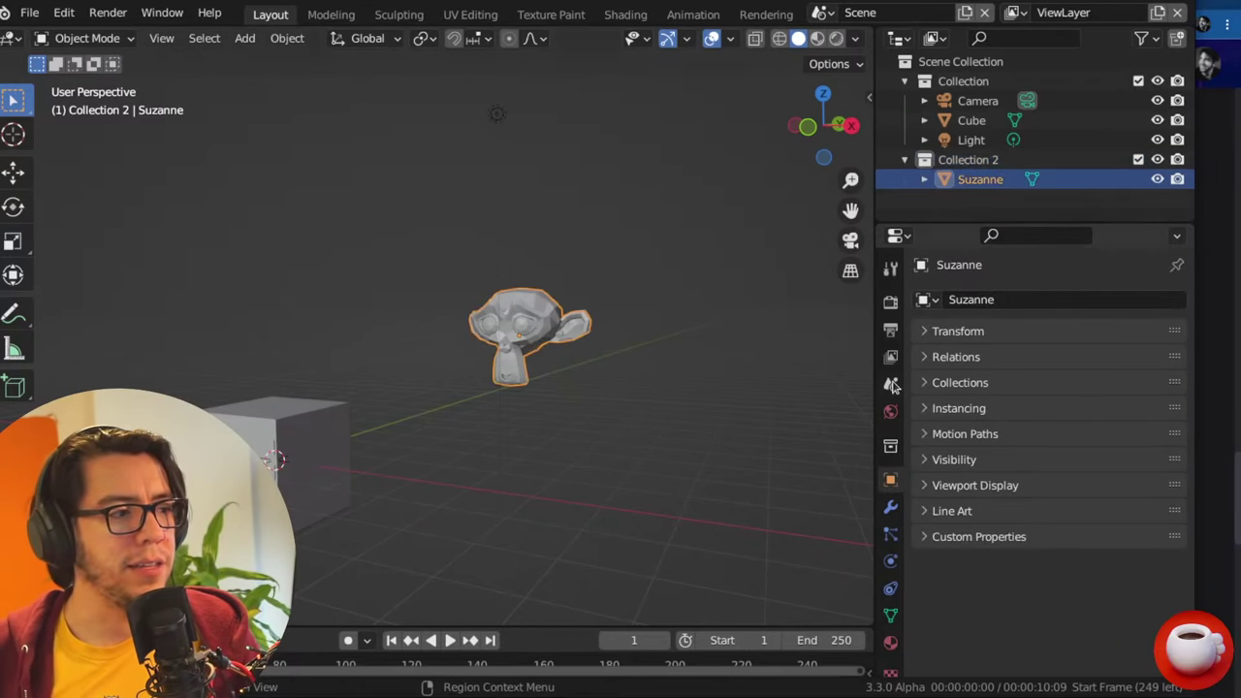
{"action": "key", "text": "shift+a"}
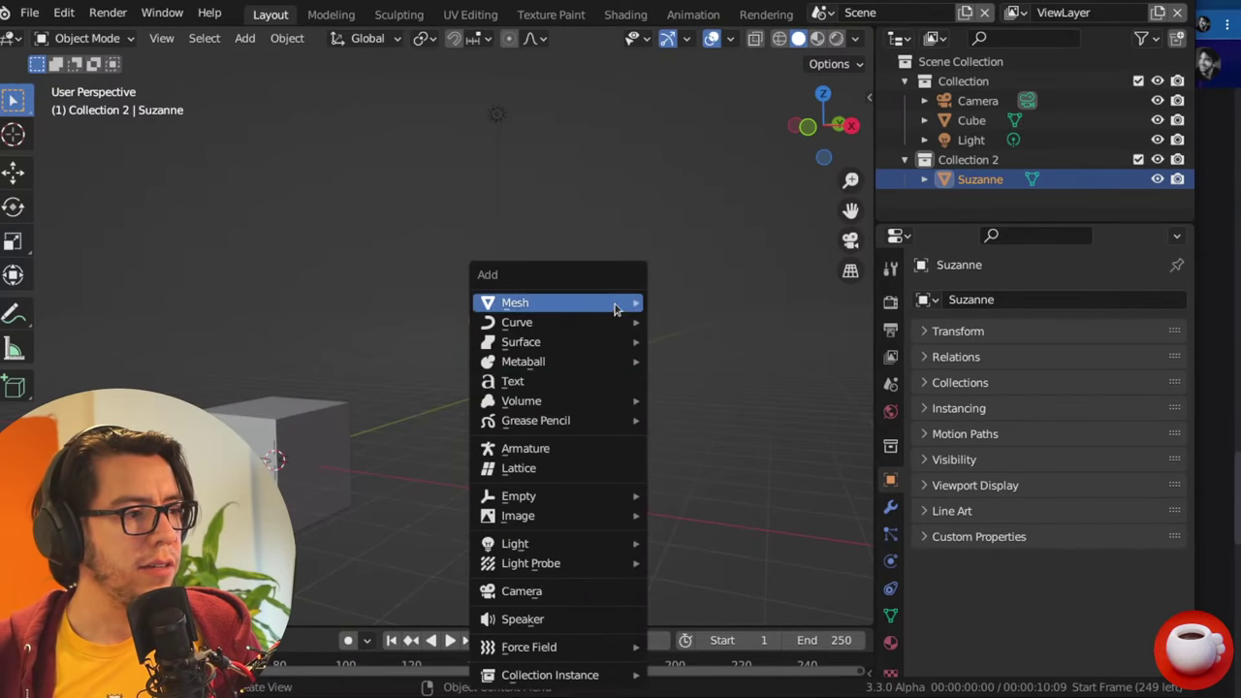
{"action": "mouse_move", "coordinate": [618, 304]}
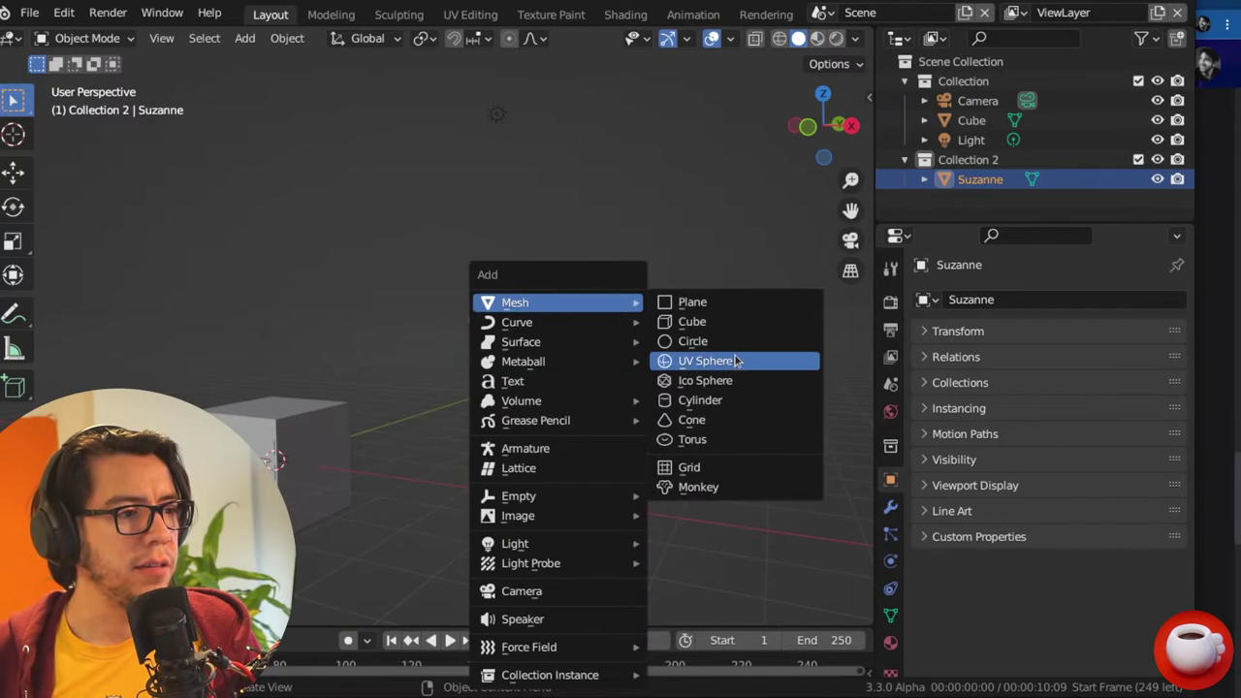
{"action": "left_click", "coordinate": [735, 361]}
{"action": "left_click", "coordinate": [989, 410]}
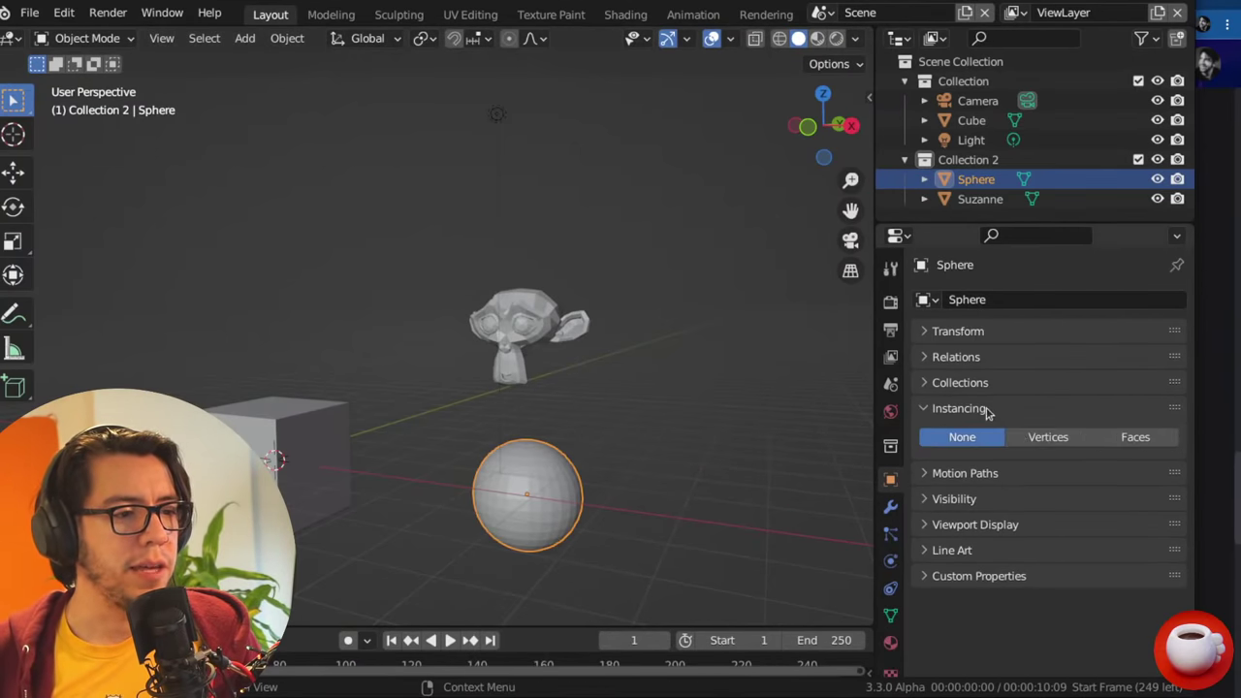
{"action": "left_click", "coordinate": [1103, 438]}
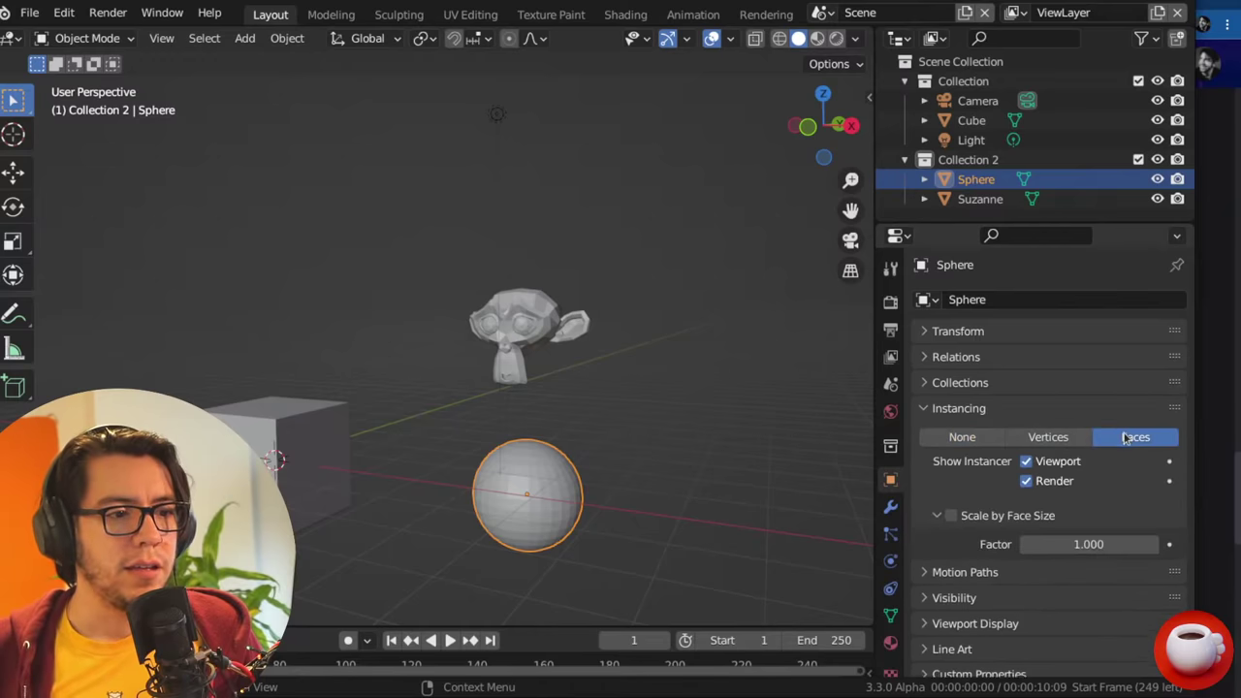
{"action": "key", "text": "Delete"}
- Add a Plain Axes empty that instances the first Collection
{"action": "key", "text": "shift+a"}
{"action": "mouse_move", "coordinate": [621, 493]}
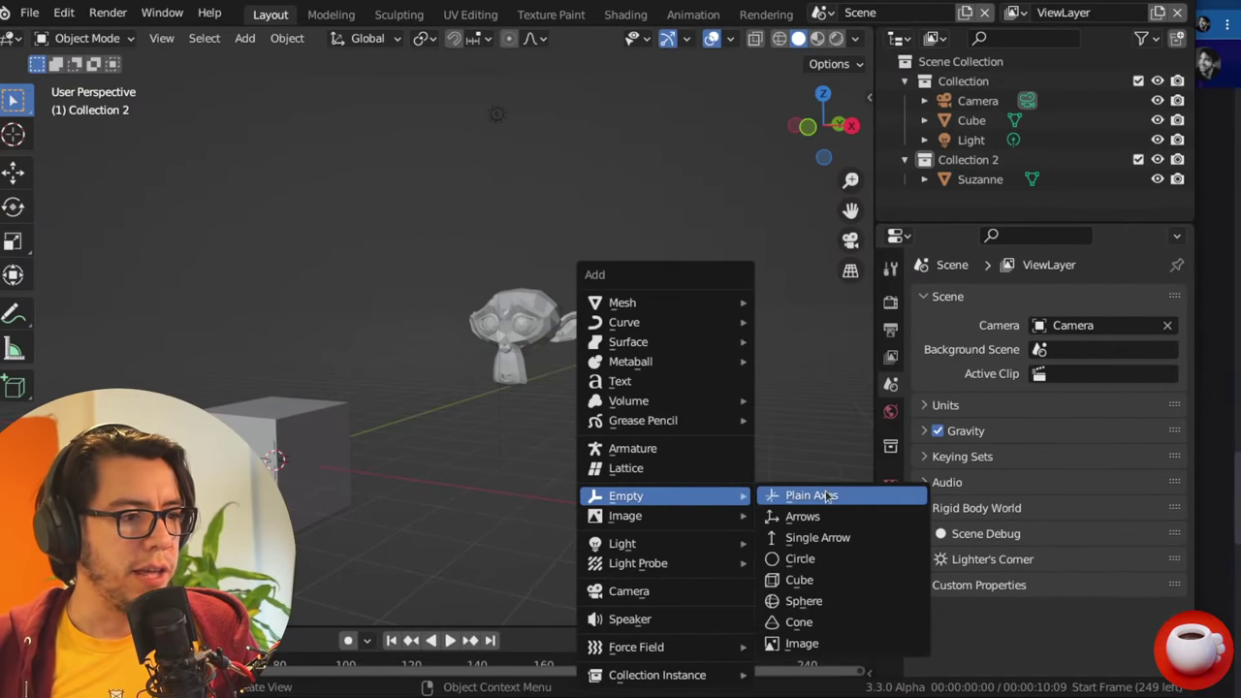
{"action": "left_click", "coordinate": [804, 492]}
{"action": "left_click", "coordinate": [1115, 438]}
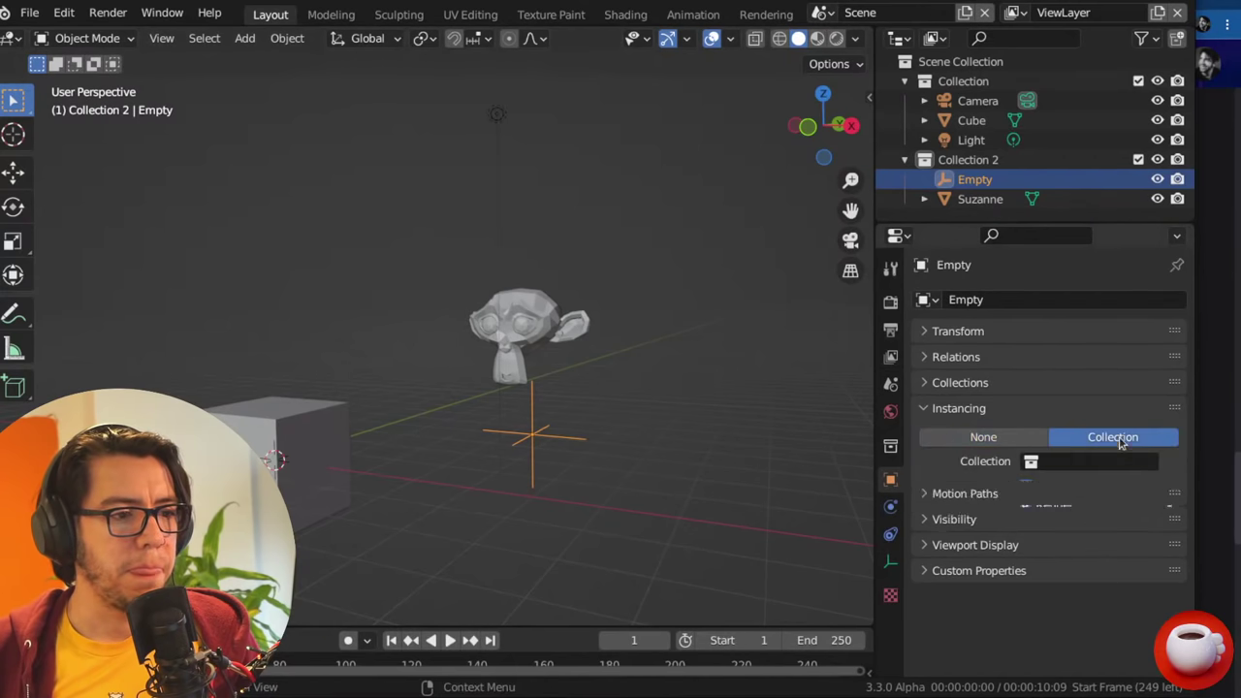
{"action": "left_click", "coordinate": [1062, 463]}
{"action": "left_click", "coordinate": [1076, 492]}
- Reset Suzanne to the world origin and move the empty to raise the instanced cube higher
{"action": "key", "text": "g"}
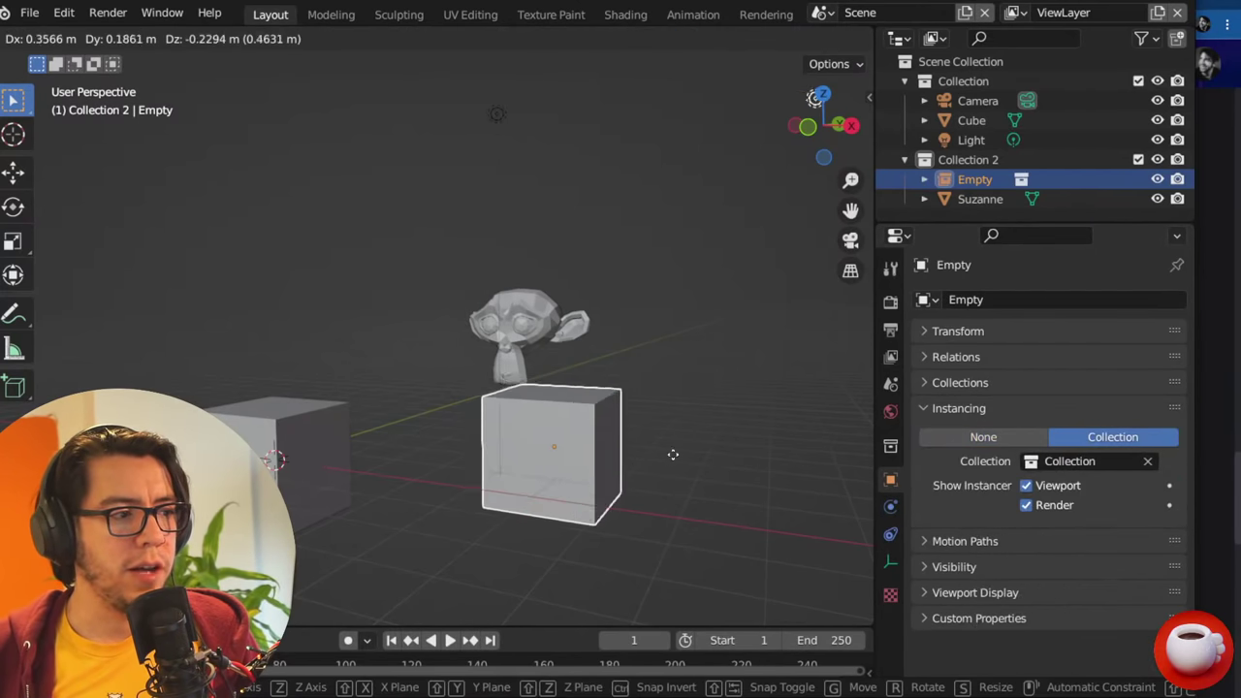
{"action": "left_click", "coordinate": [663, 506]}
{"action": "key", "text": "g"}
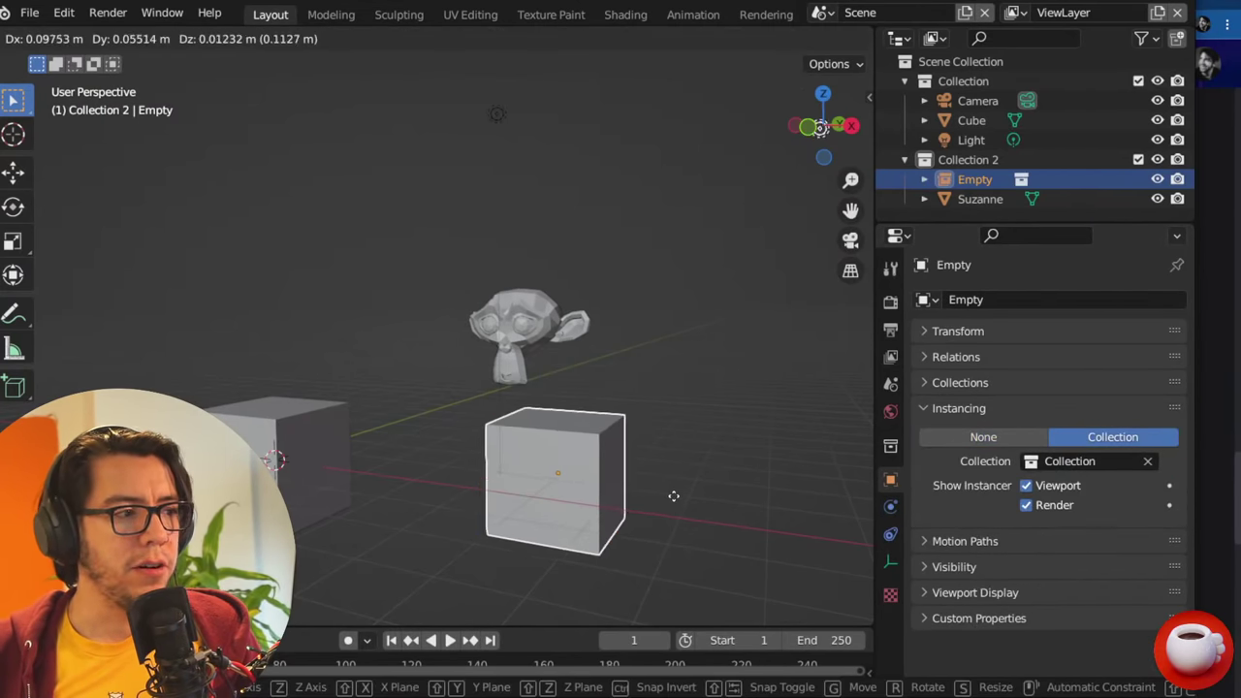
{"action": "key", "text": "Escape"}
{"action": "left_click", "coordinate": [518, 338]}
{"action": "key", "text": "alt+g"}
{"action": "left_click", "coordinate": [539, 456]}
{"action": "key", "text": "g"}
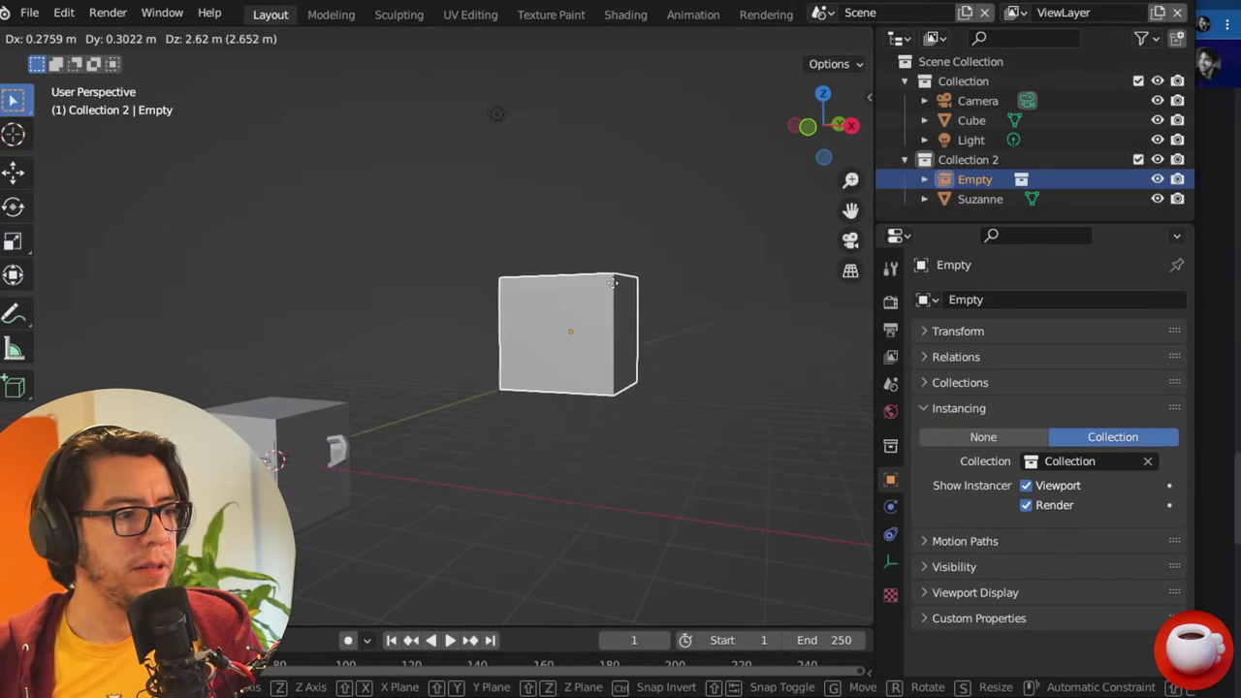
{"action": "left_click", "coordinate": [560, 312]}
{"action": "left_click", "coordinate": [1094, 462]}
{"action": "left_click", "coordinate": [1096, 492]}
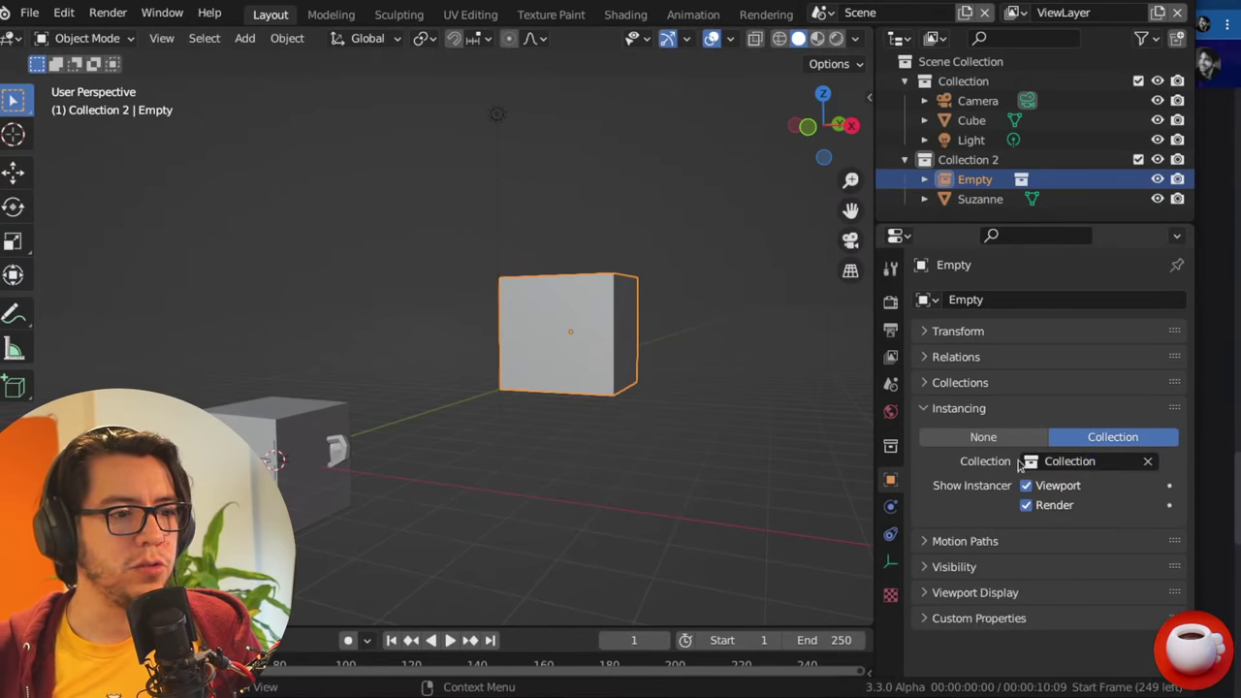
- Drag the Empty out of Collection 2 onto the Scene Collection in the Outliner
{"action": "left_click", "coordinate": [1059, 462]}
{"action": "left_click", "coordinate": [1055, 491]}
{"action": "left_click", "coordinate": [1034, 462]}
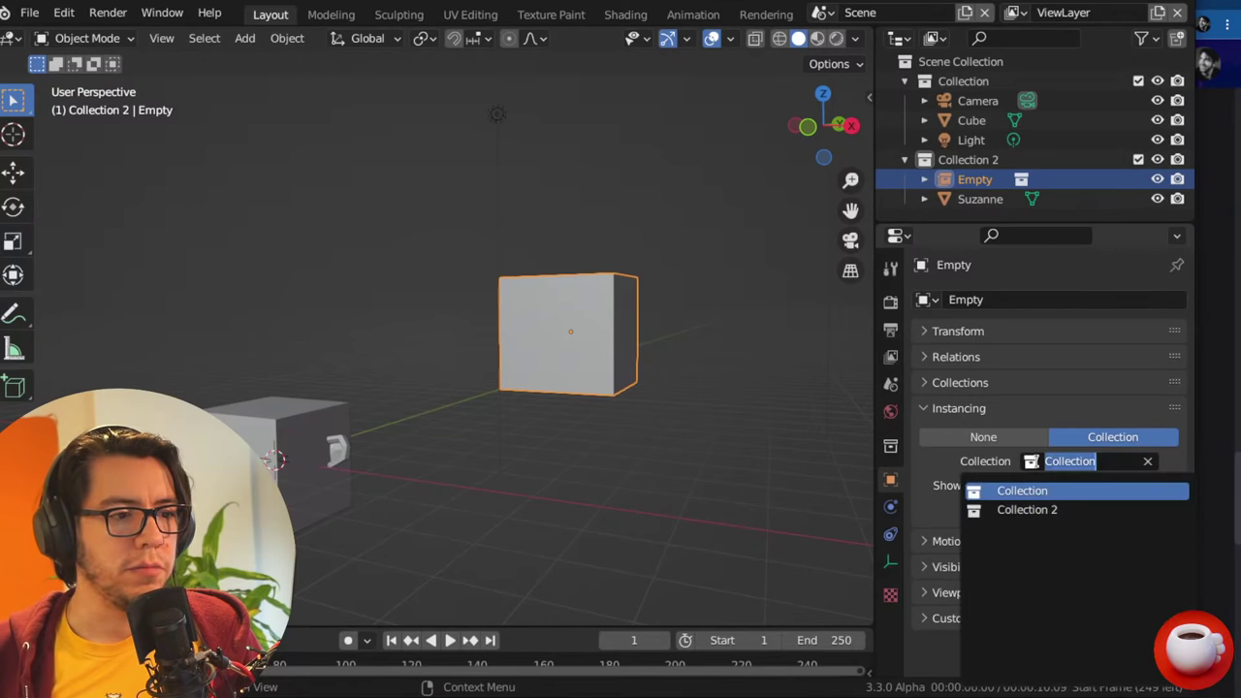
{"action": "left_click", "coordinate": [1011, 510]}
{"action": "left_click_drag", "start_coordinate": [975, 179], "coordinate": [971, 254]}
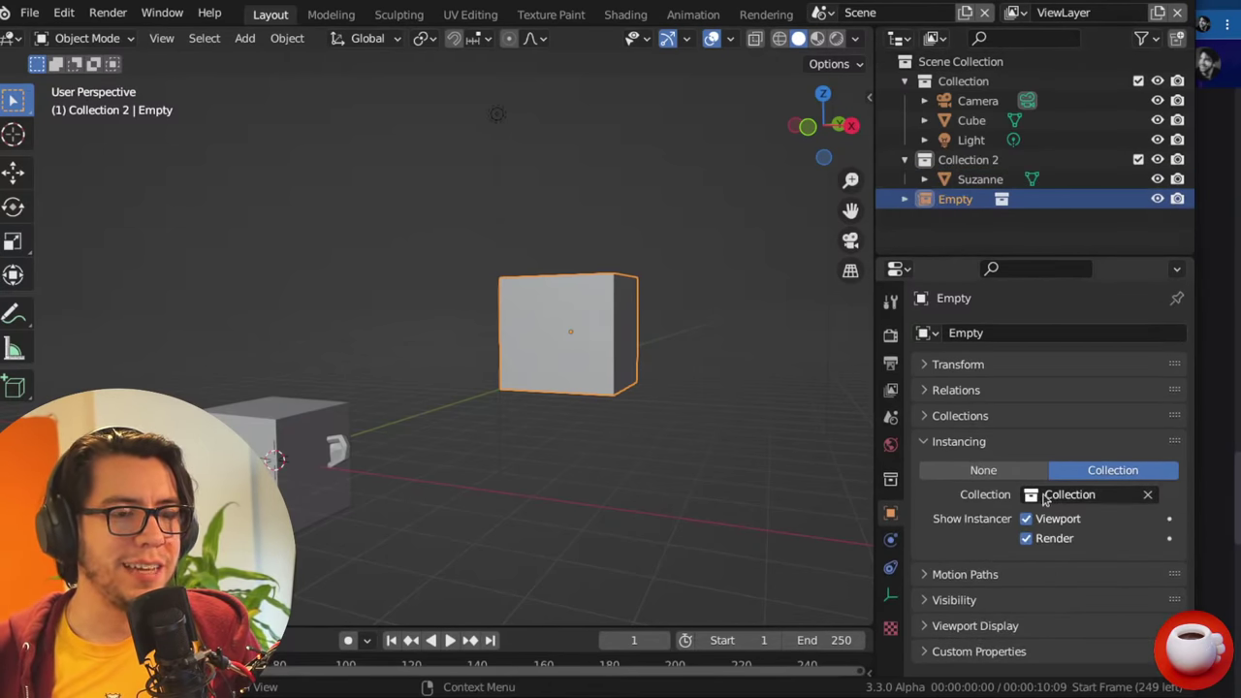
- Switch the Empty's instance collection to Collection 2 and back to Collection, then select the left cube
{"action": "left_click", "coordinate": [1042, 495]}
{"action": "left_click", "coordinate": [998, 308]}
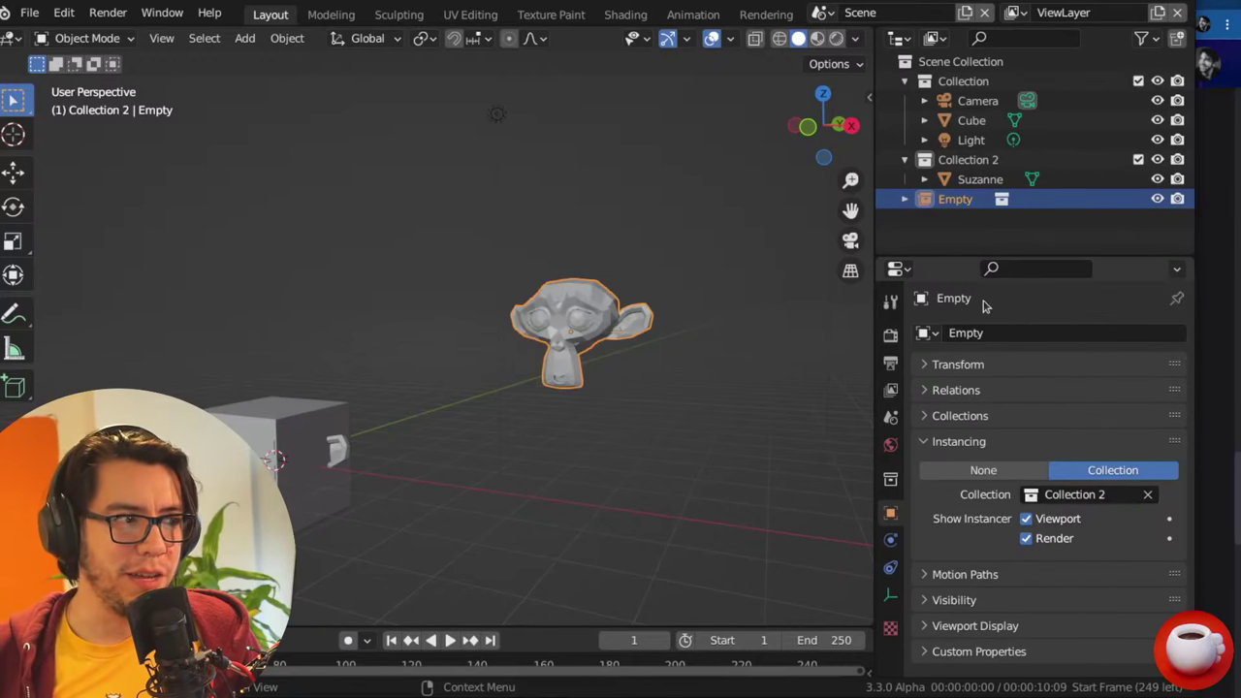
{"action": "left_click", "coordinate": [1037, 495]}
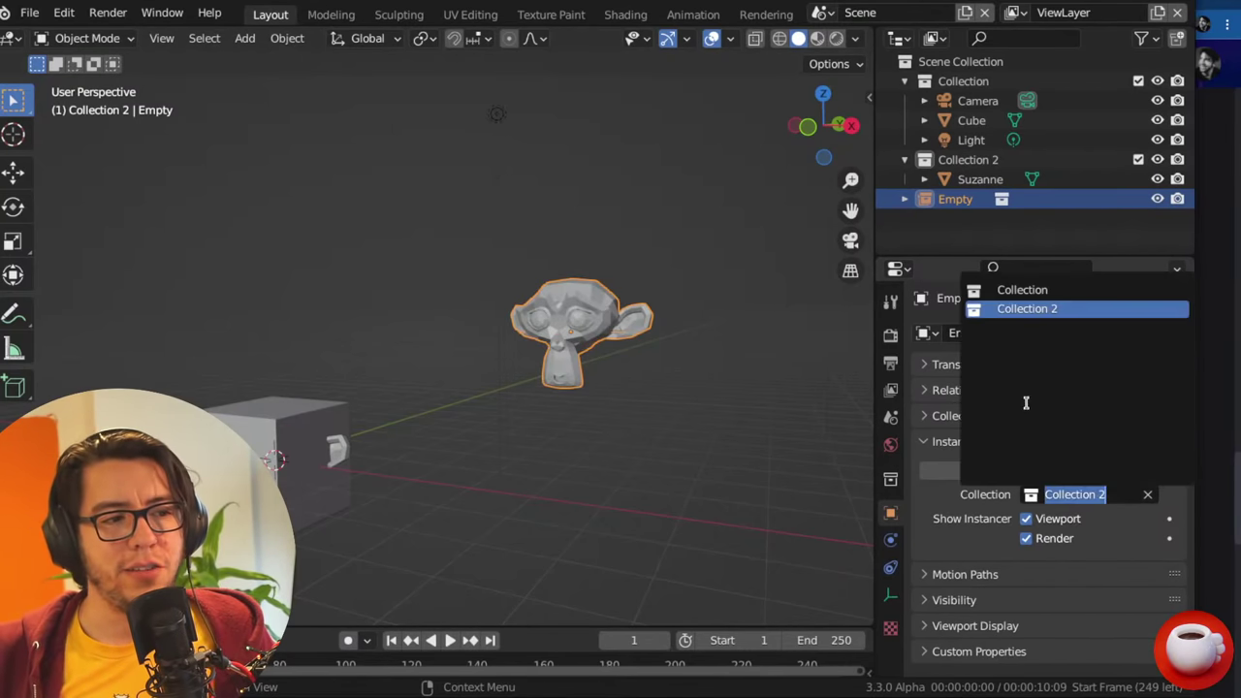
{"action": "left_click", "coordinate": [1009, 289]}
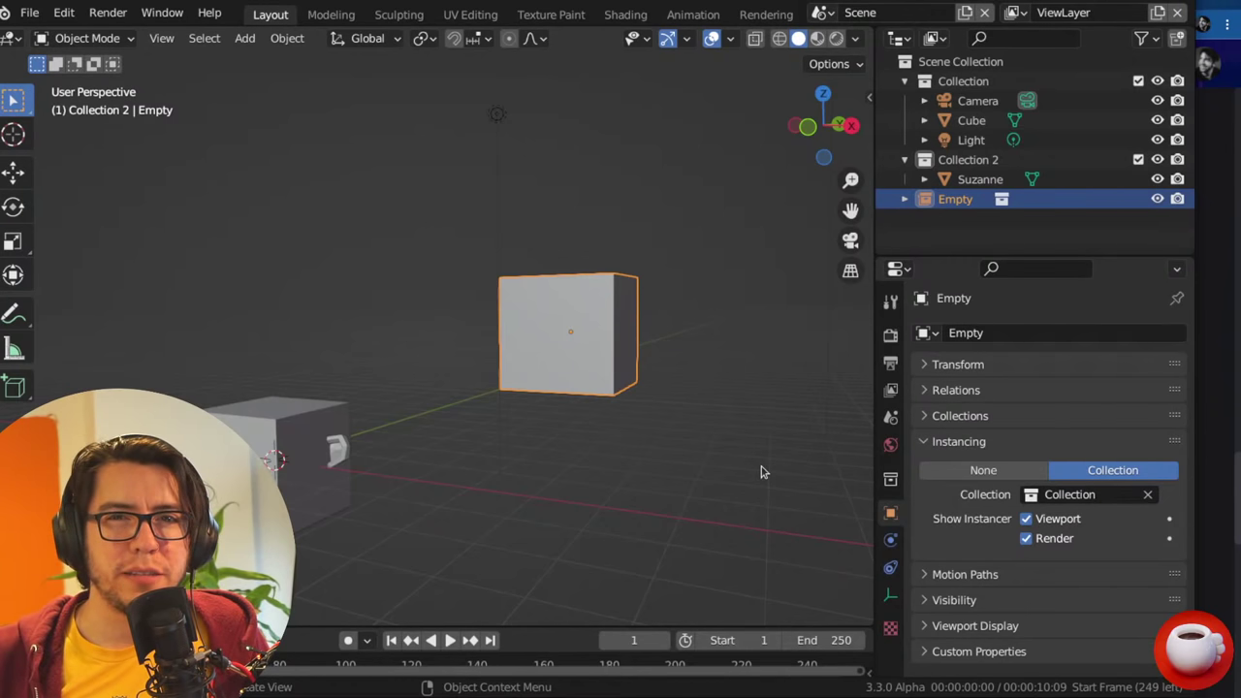
{"action": "left_click", "coordinate": [985, 444]}
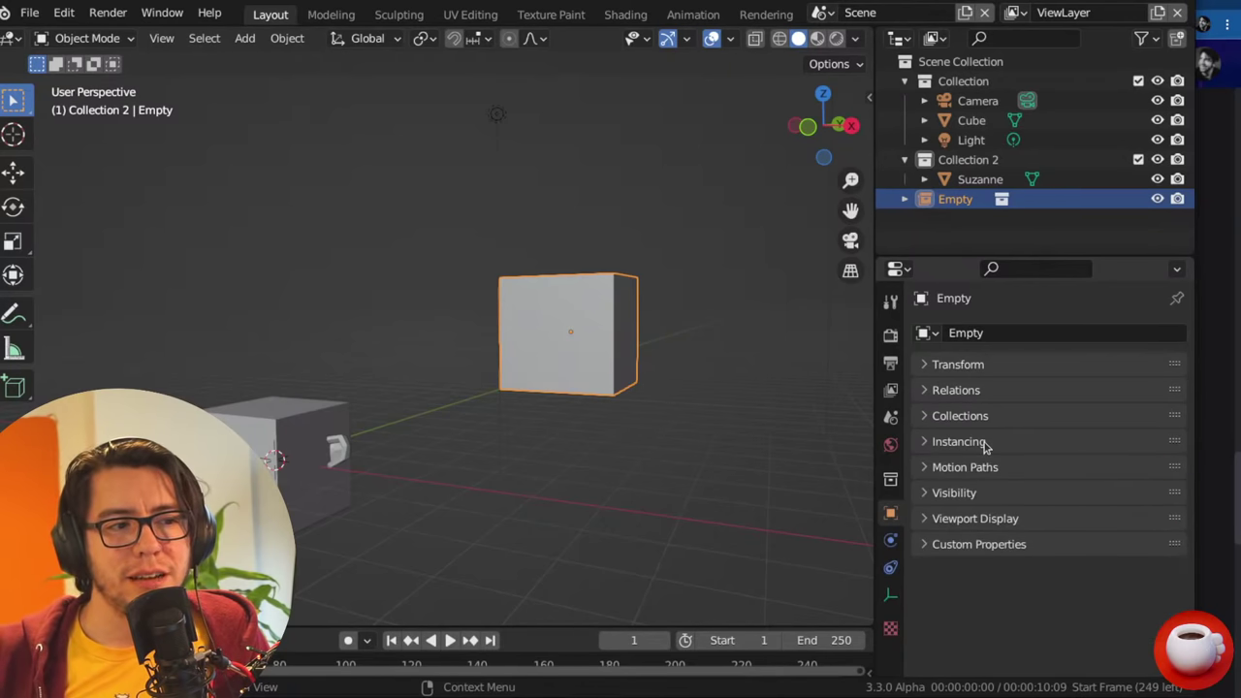
{"action": "left_click", "coordinate": [985, 444]}
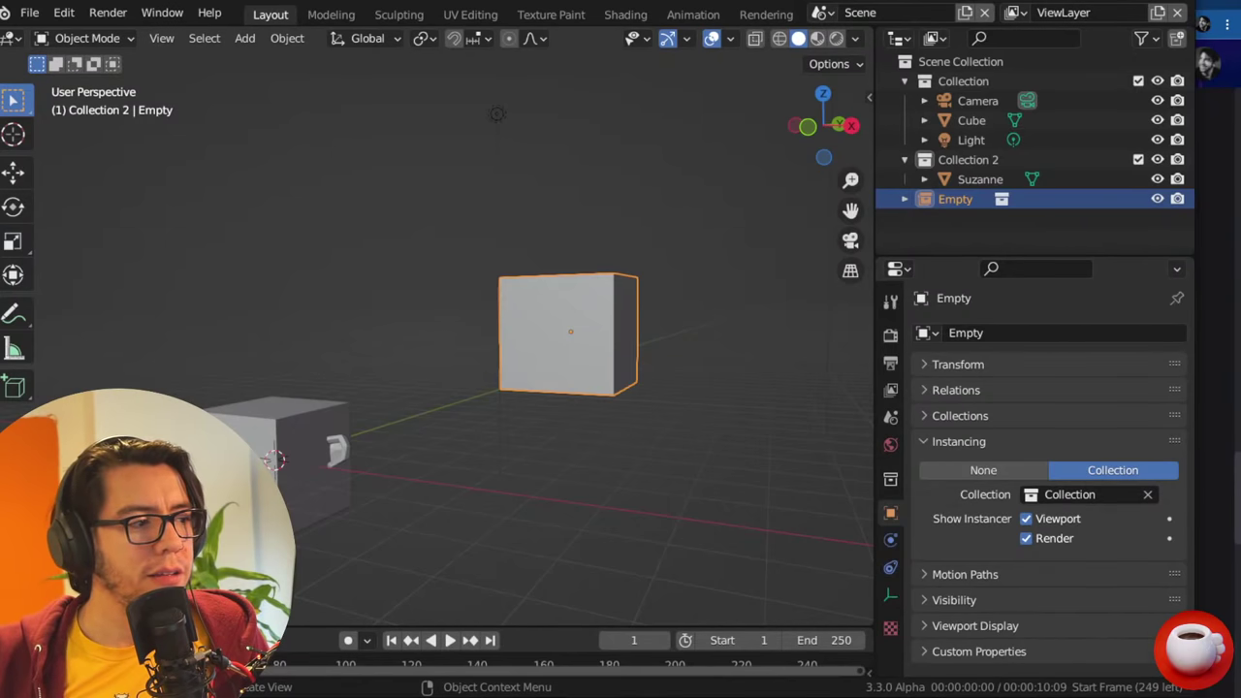
{"action": "left_click", "coordinate": [320, 475]}
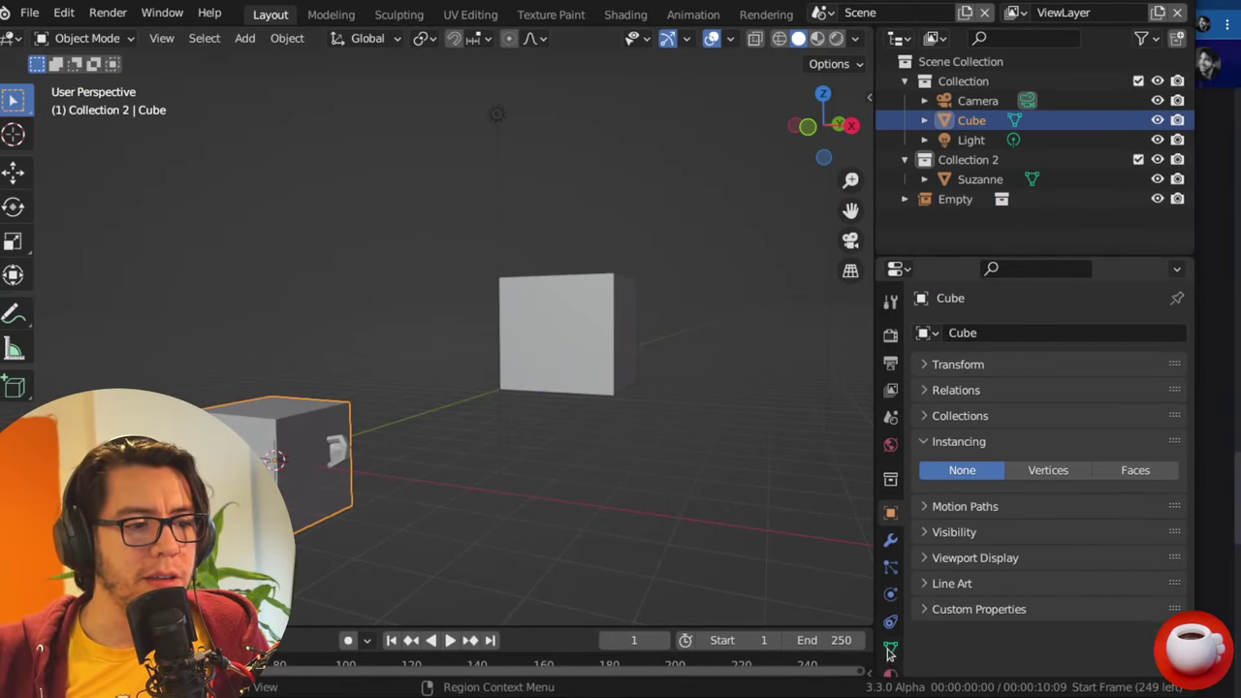
- Add empty material slots to the Cube and make the second slot active
{"action": "left_click", "coordinate": [890, 673]}
{"action": "left_click", "coordinate": [1177, 333]}
{"action": "left_click", "coordinate": [1177, 333]}
{"action": "left_click", "coordinate": [1177, 333]}
{"action": "left_click", "coordinate": [1177, 332]}
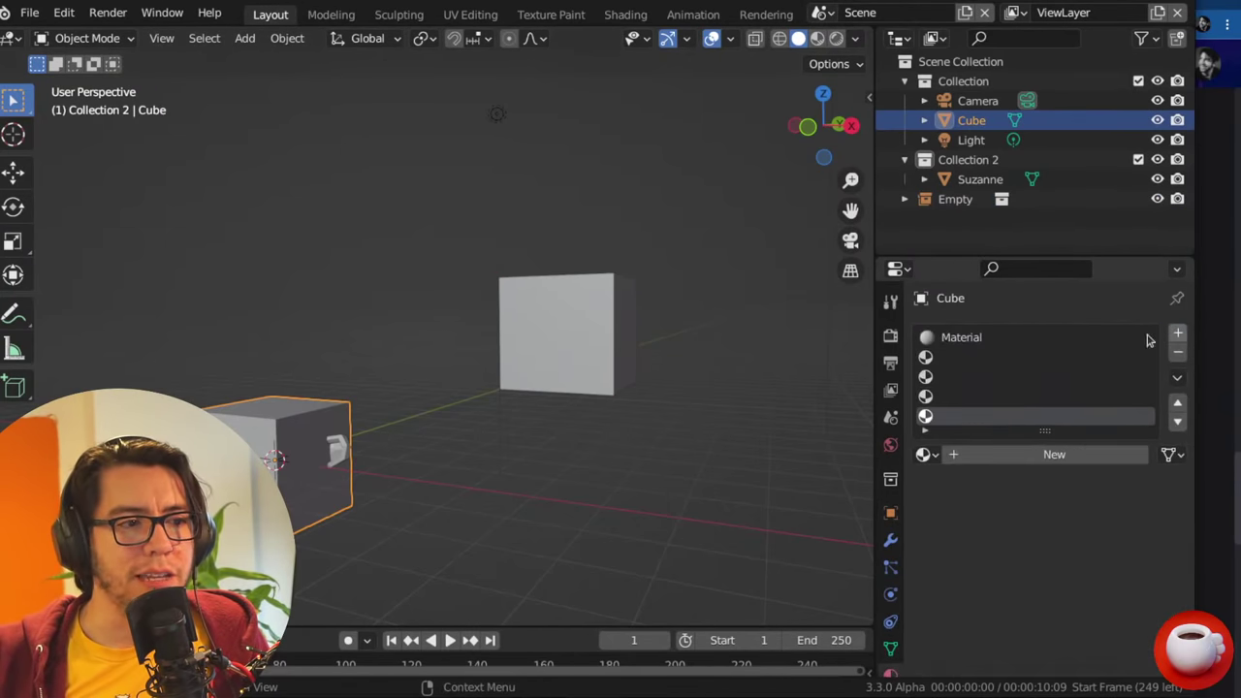
{"action": "left_click", "coordinate": [978, 359]}
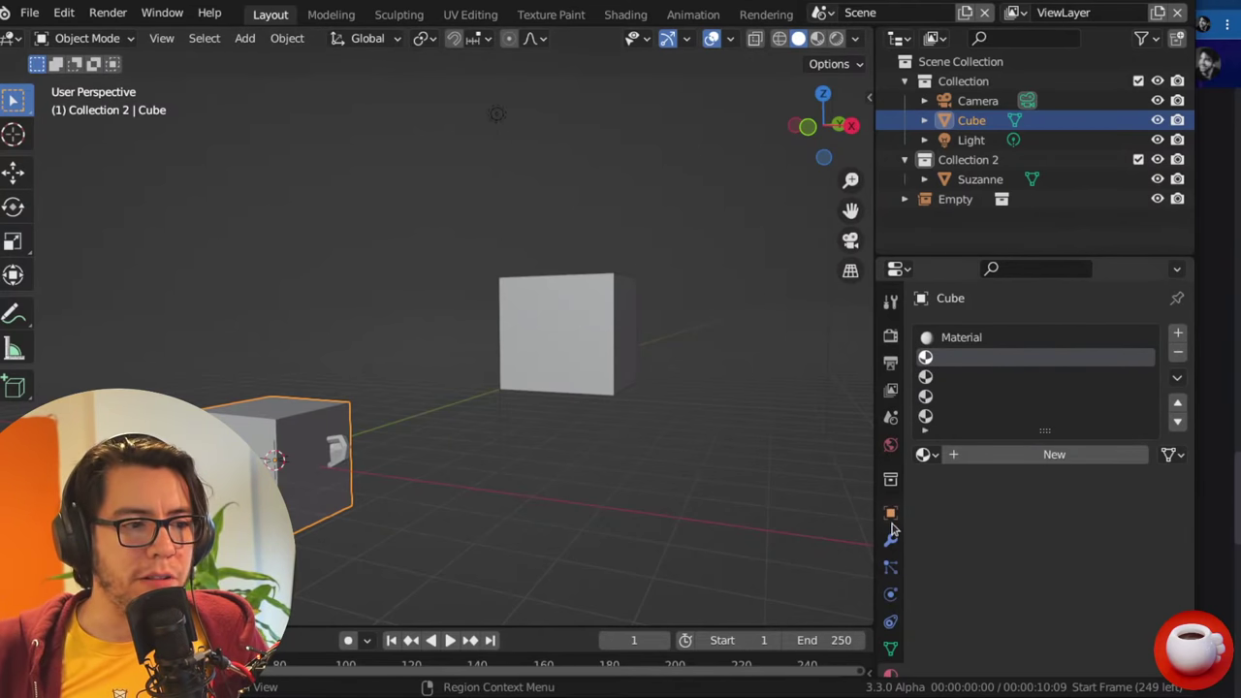
- Check the Cube's Particles and Modifiers tabs, then return to the browser's viewer questions page
{"action": "left_click", "coordinate": [891, 567]}
{"action": "left_click", "coordinate": [893, 545]}
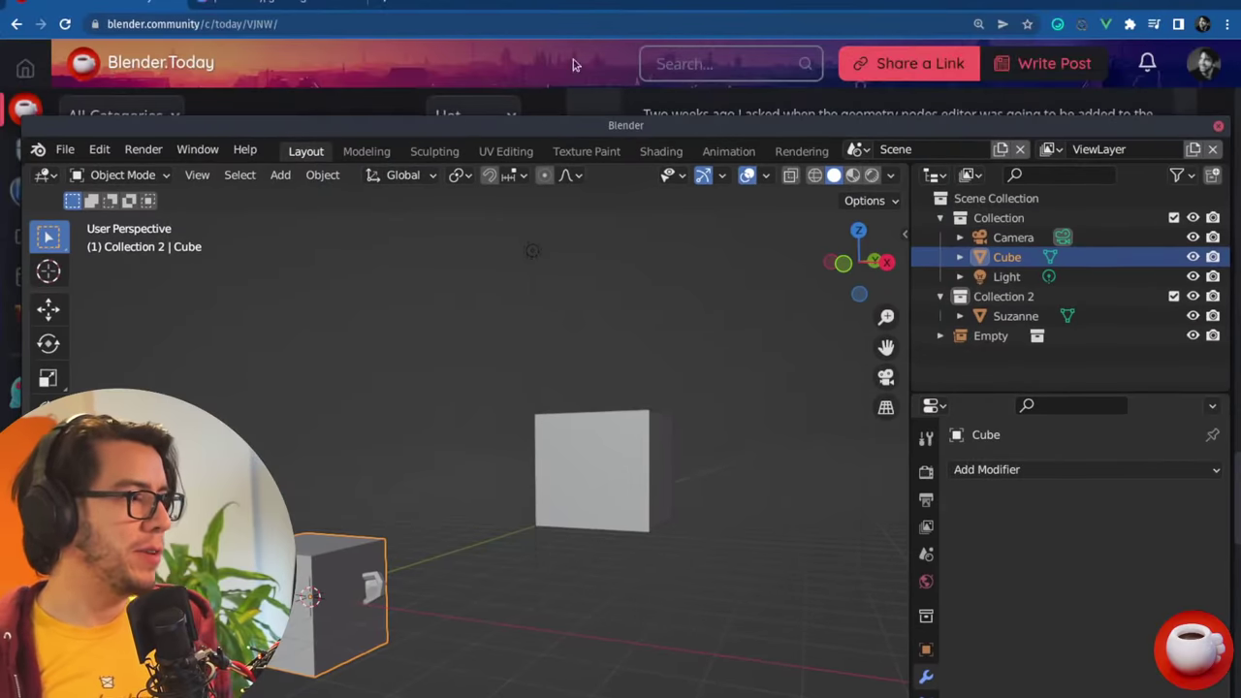
{"action": "key", "text": "alt+Tab"}
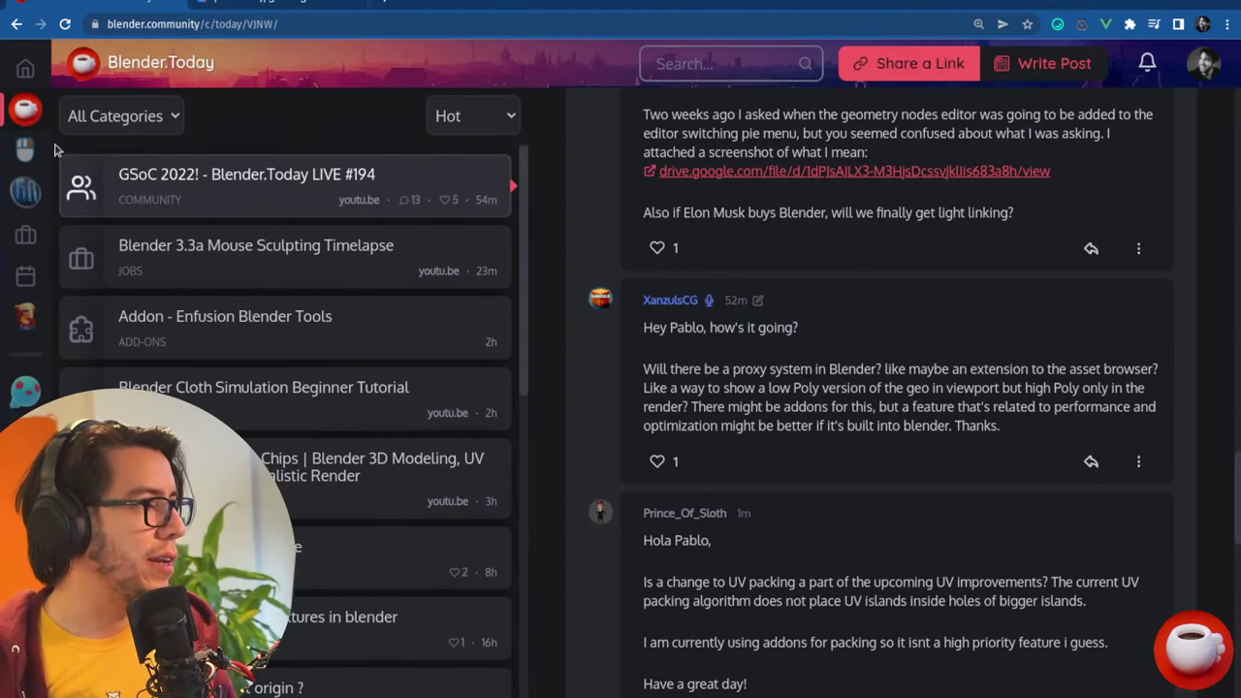
- Glance back over the Blender.Today question thread, then move to the Right-Click Select ideas page
{"action": "left_click", "coordinate": [393, 2]}
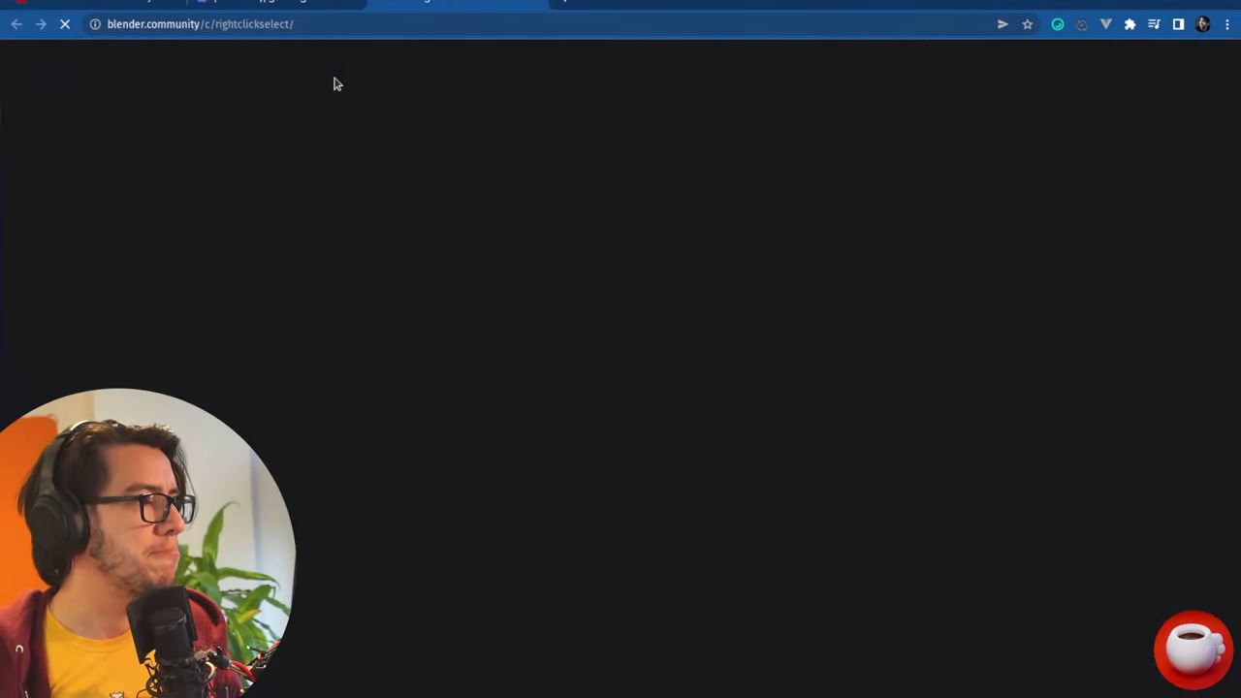
{"action": "left_click", "coordinate": [97, 6]}
{"action": "scroll", "coordinate": [871, 390], "scroll_direction": "down", "scroll_amount": 2}
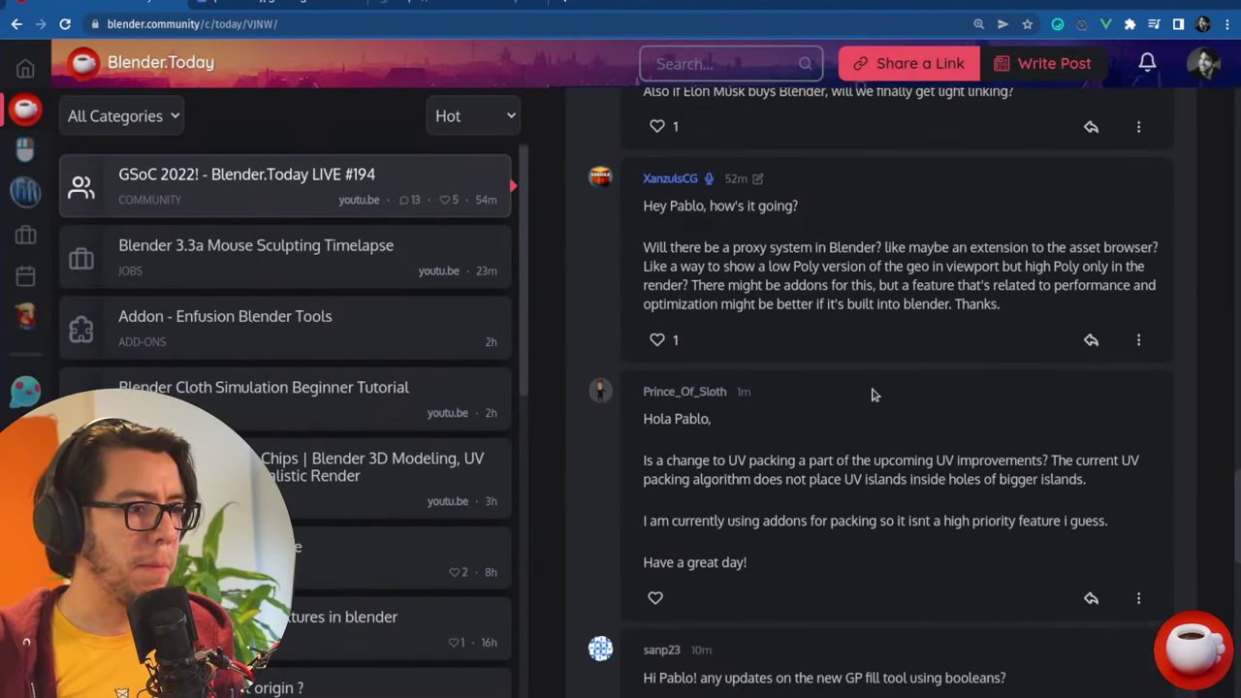
{"action": "left_click", "coordinate": [464, 2]}
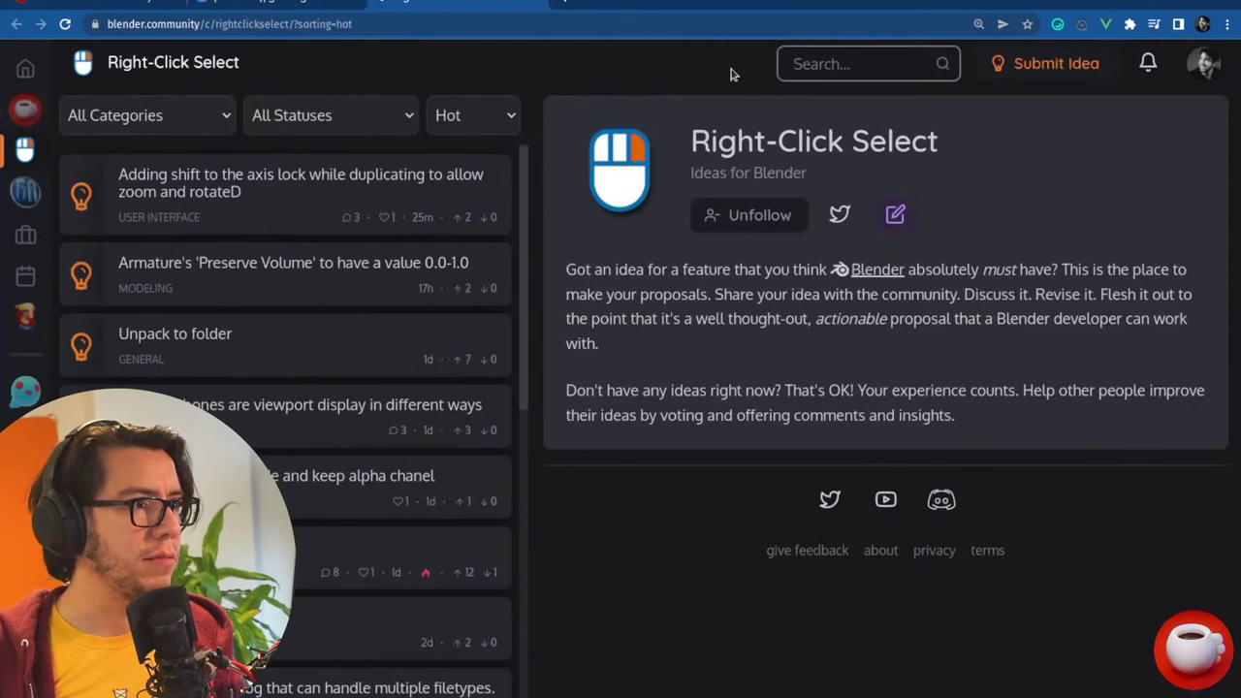
- Search the Right-Click Select ideas for 'level detail'
{"action": "left_click", "coordinate": [797, 66]}
{"action": "type", "text": "level"}
{"action": "key", "text": "ctrl+a"}
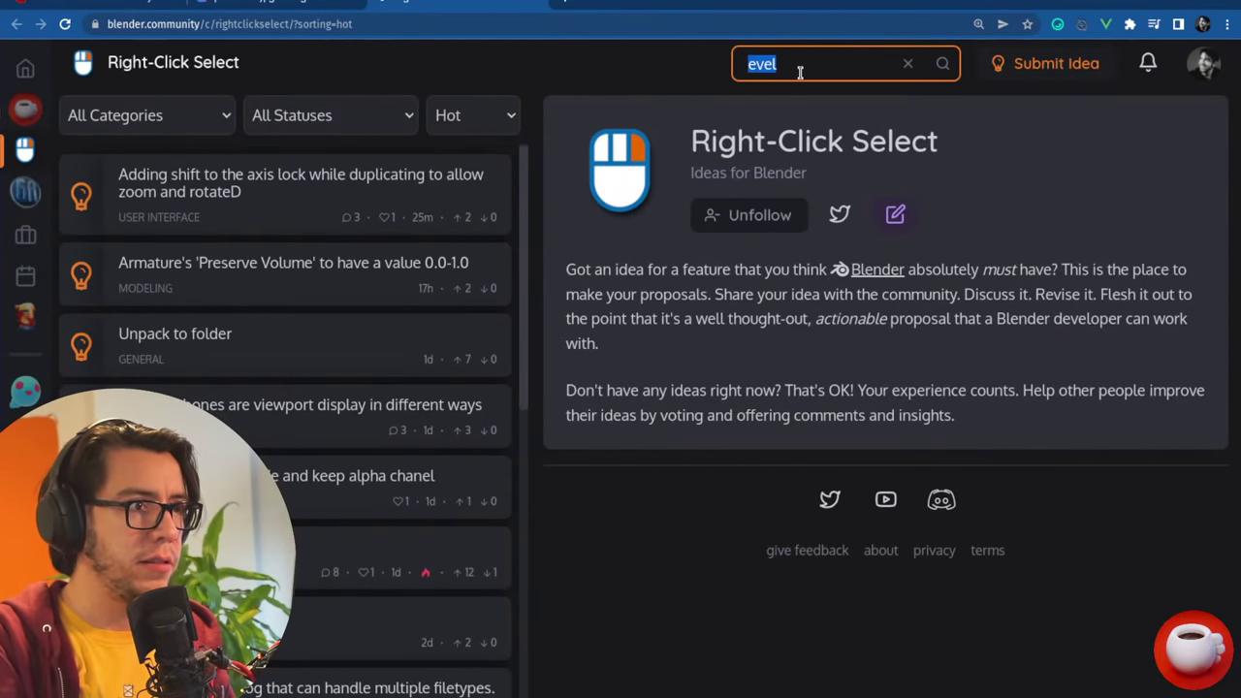
{"action": "type", "text": "detai"}
{"action": "type", "text": "level"}
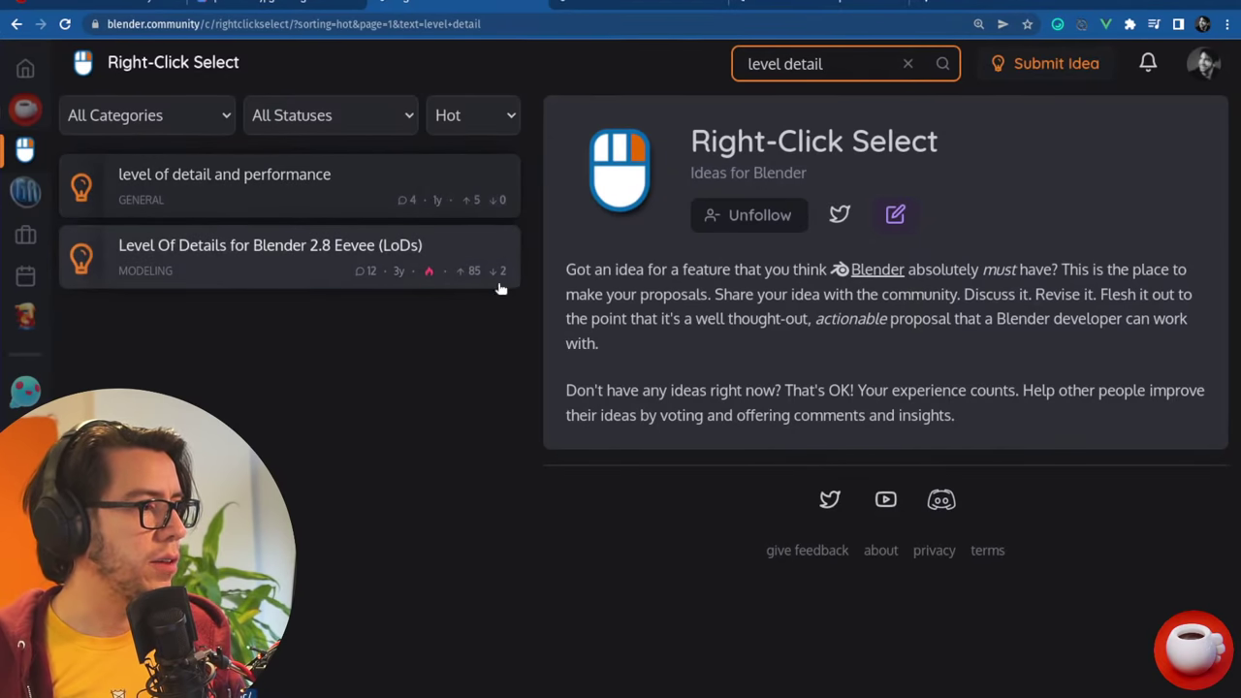
- Open the level of detail and performance idea and read through its description
{"action": "left_click", "coordinate": [456, 189]}
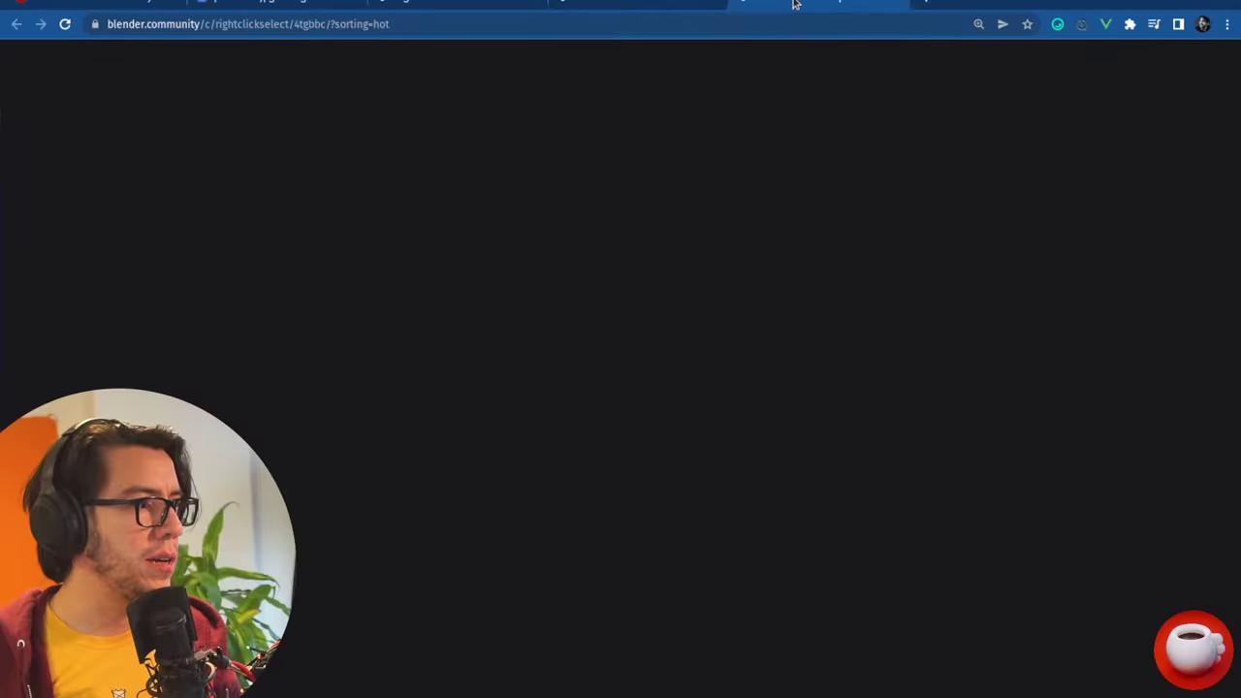
{"action": "scroll", "coordinate": [1186, 360], "scroll_direction": "down", "scroll_amount": 1}
{"action": "scroll", "coordinate": [1205, 358], "scroll_direction": "up", "scroll_amount": 1}
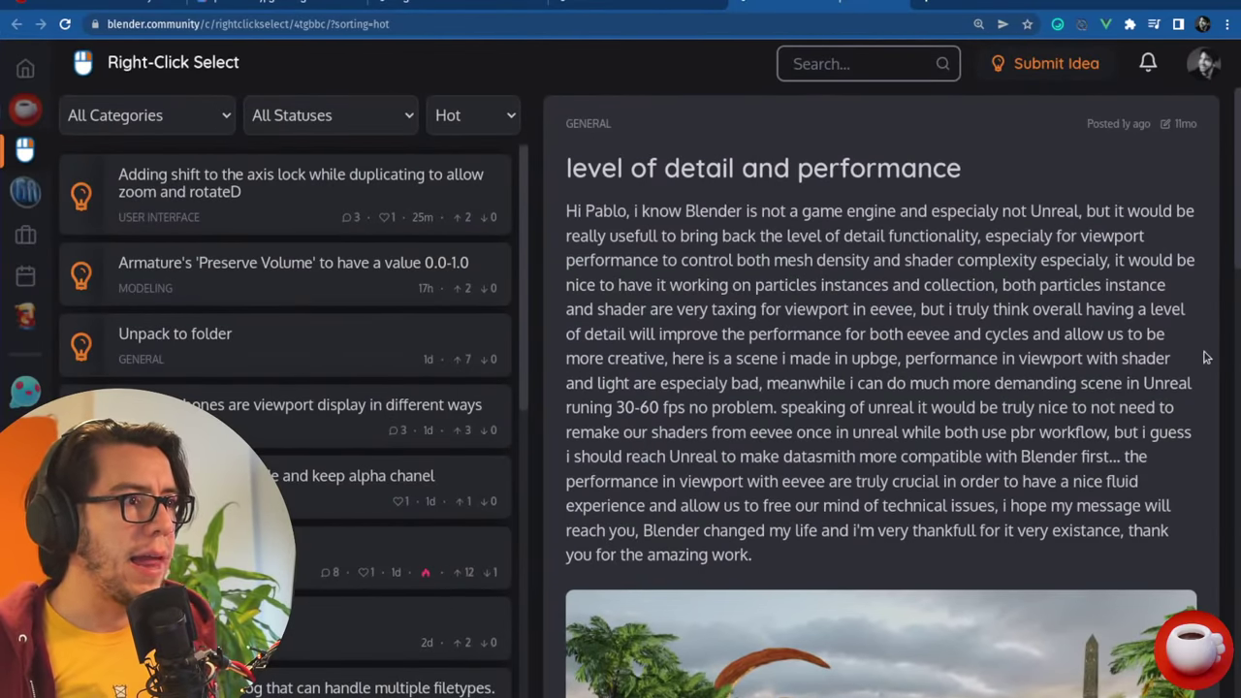
{"action": "scroll", "coordinate": [1209, 348], "scroll_direction": "down", "scroll_amount": 5}
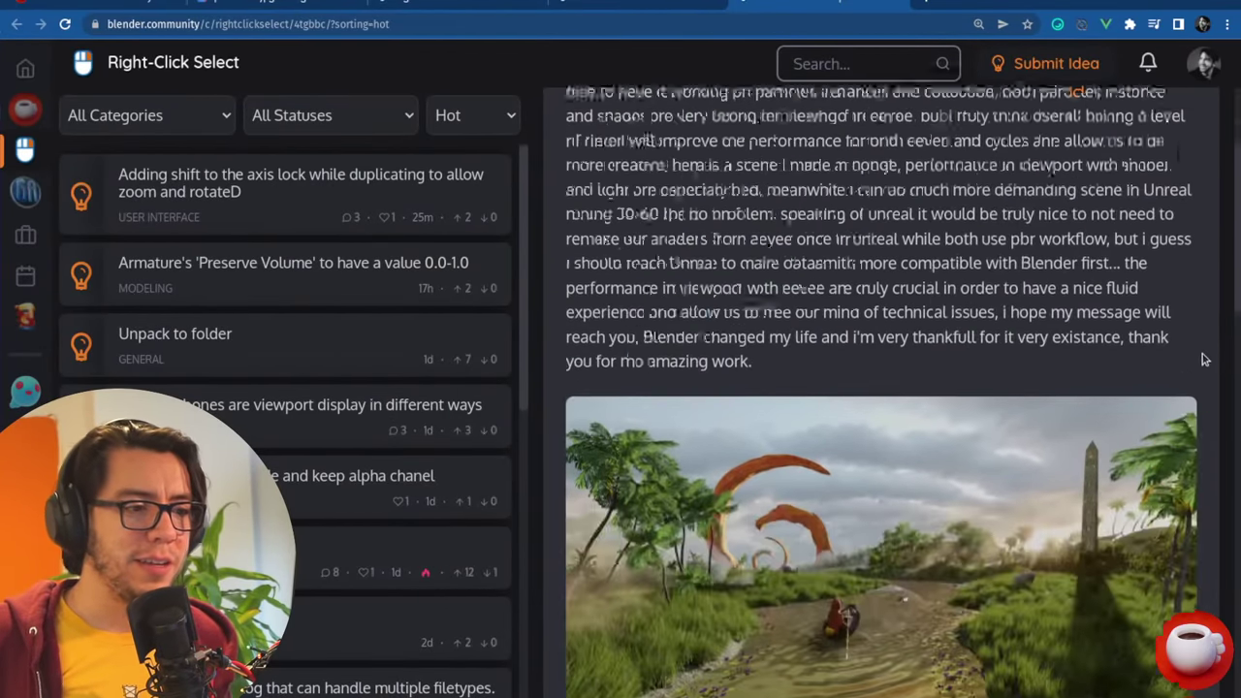
{"action": "scroll", "coordinate": [1214, 363], "scroll_direction": "up", "scroll_amount": 5}
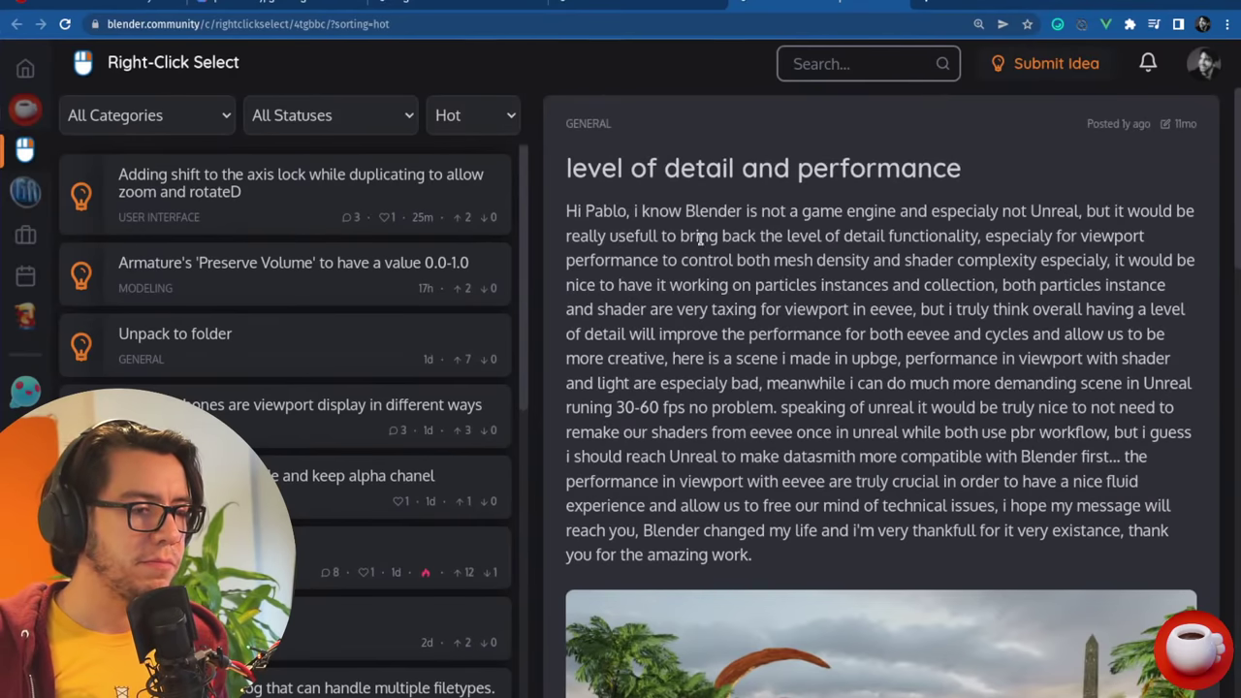
{"action": "left_click_drag", "start_coordinate": [700, 239], "coordinate": [887, 566]}
{"action": "left_click", "coordinate": [759, 242]}
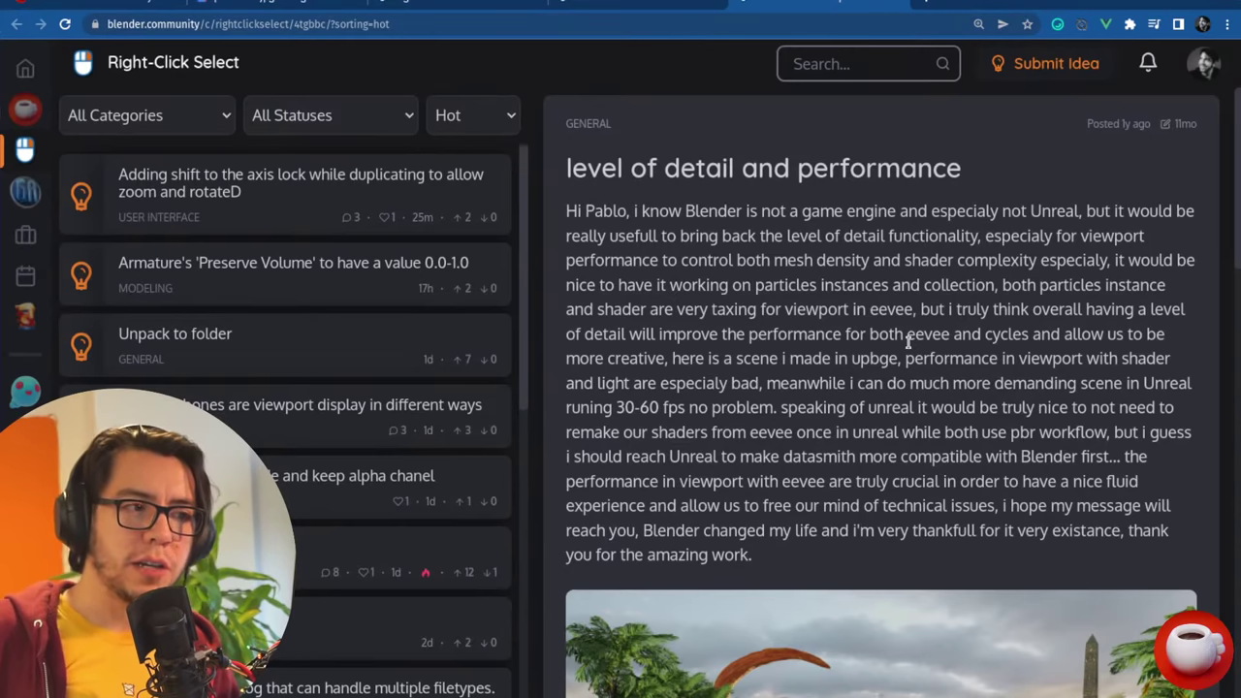
- Read the idea's comments, then switch to the Level Of Details for Blender 2.8 Eevee proposal
{"action": "scroll", "coordinate": [901, 340], "scroll_direction": "down", "scroll_amount": 10}
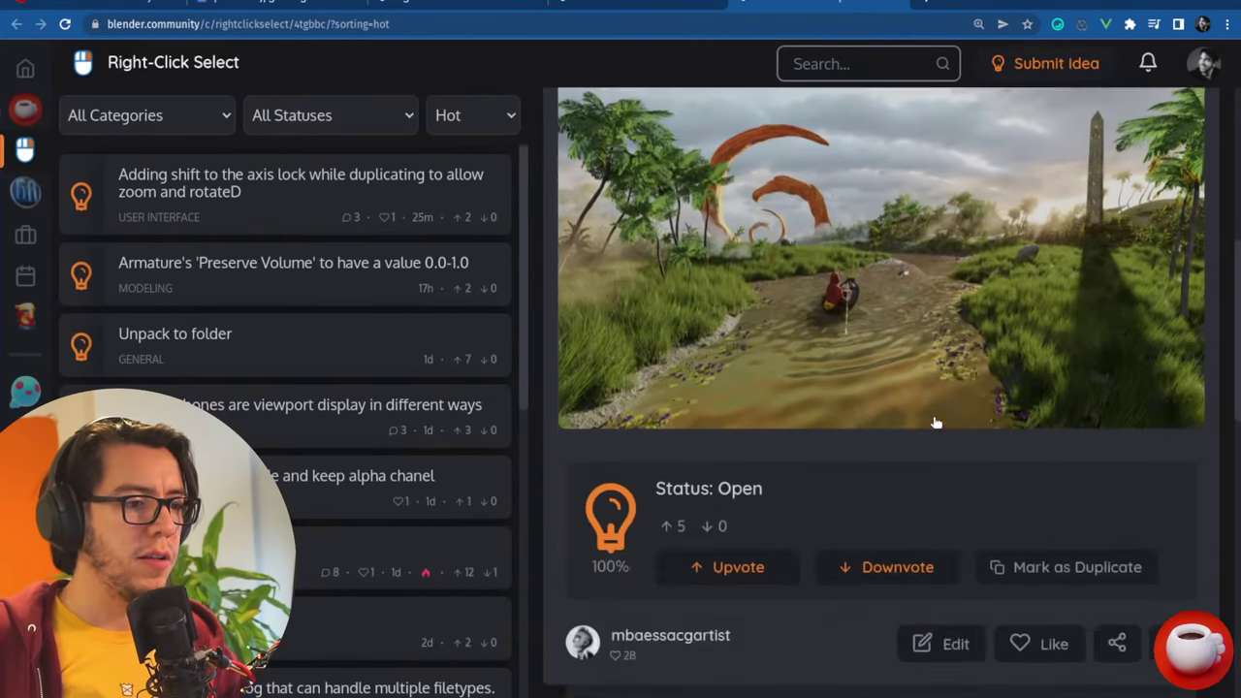
{"action": "scroll", "coordinate": [930, 415], "scroll_direction": "down", "scroll_amount": 5}
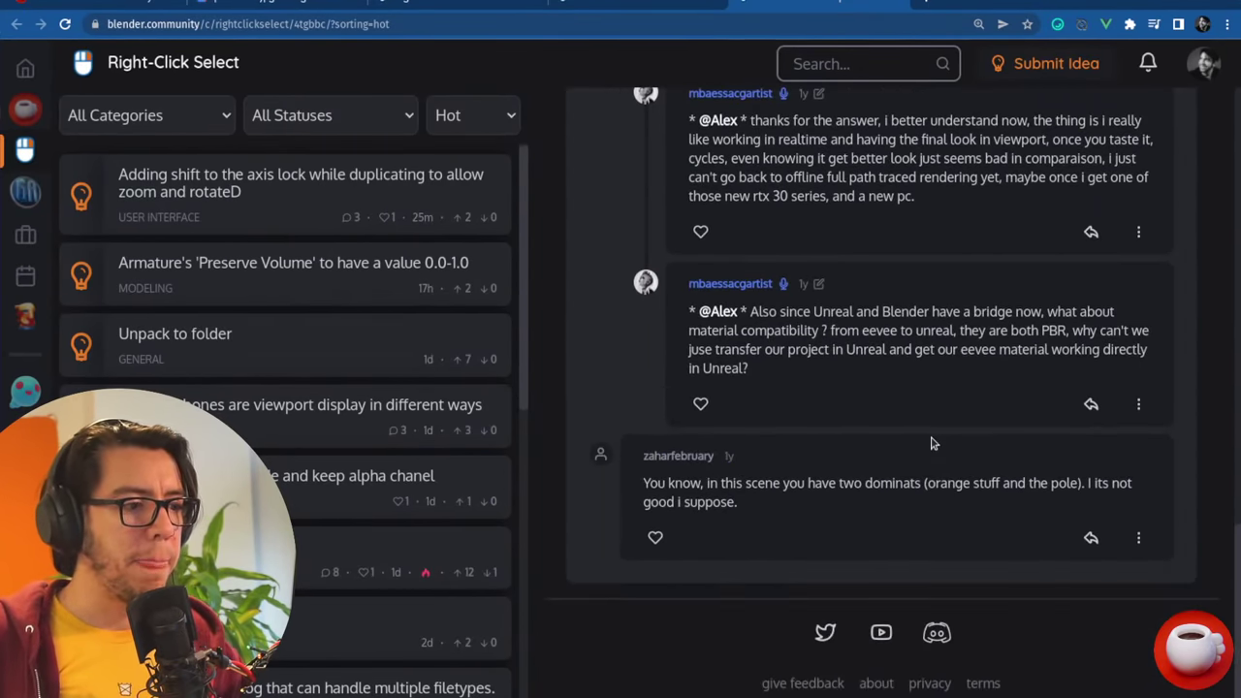
{"action": "left_click", "coordinate": [663, 2]}
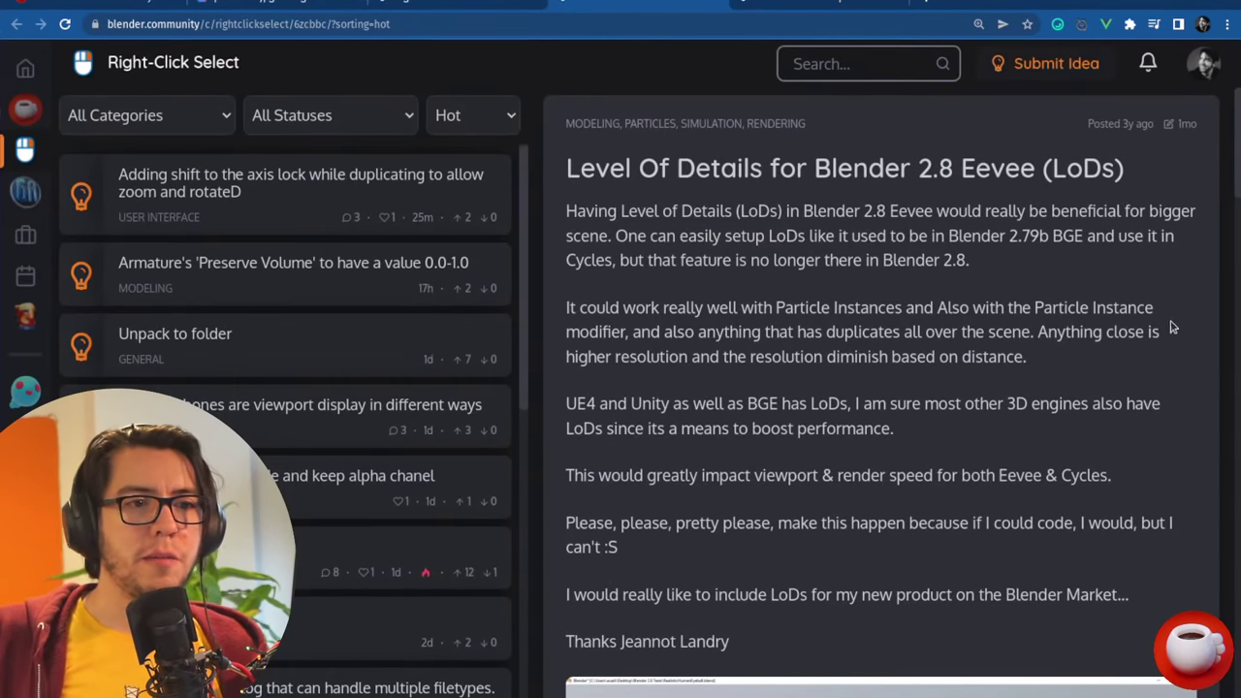
- Read through the LoDs proposal's description
{"action": "scroll", "coordinate": [1175, 324], "scroll_direction": "down", "scroll_amount": 10}
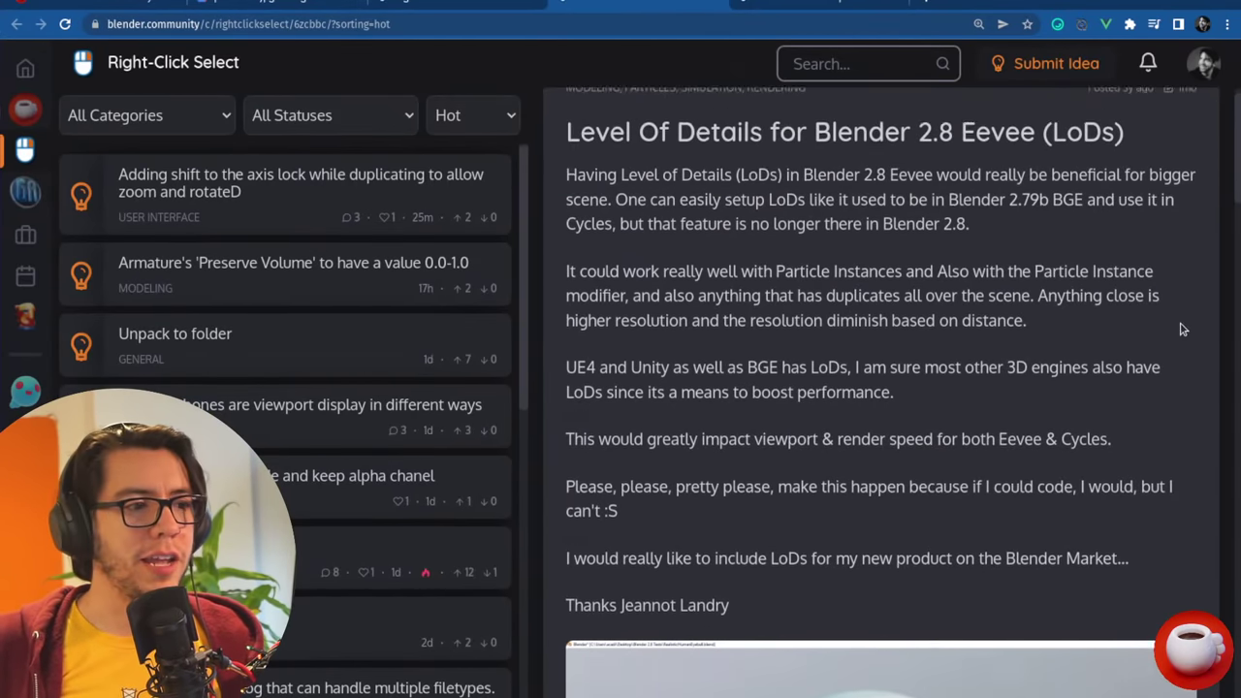
{"action": "scroll", "coordinate": [1178, 316], "scroll_direction": "down", "scroll_amount": 3}
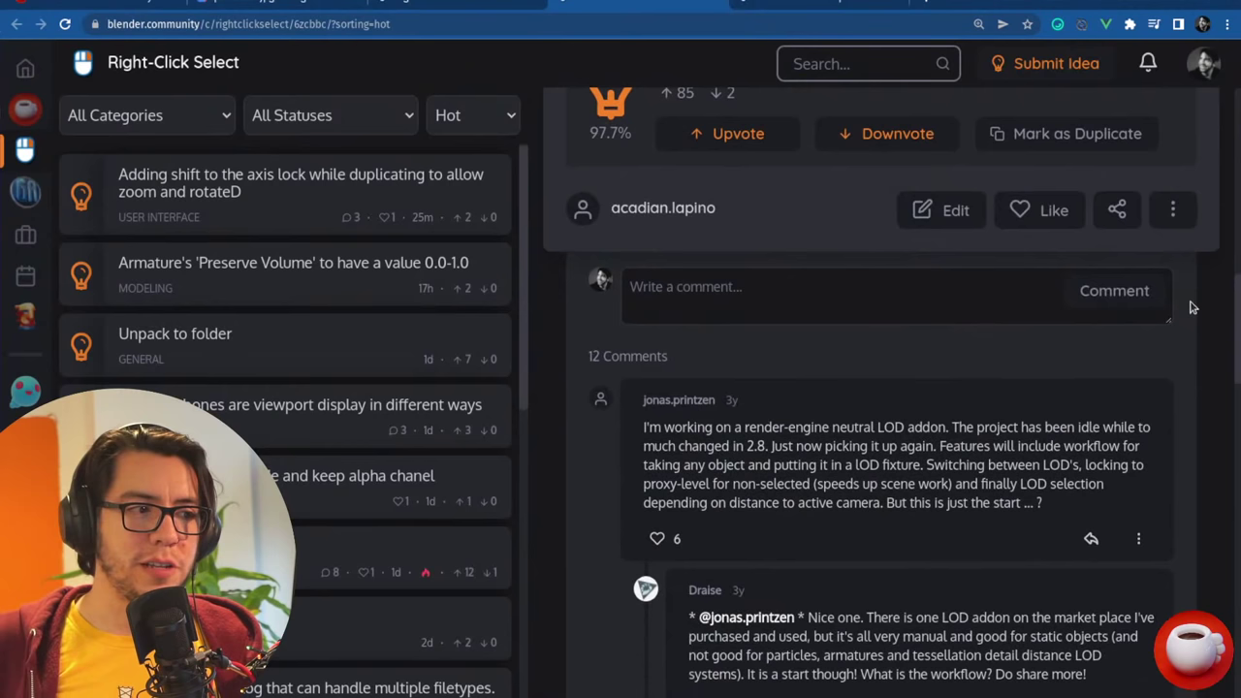
{"action": "scroll", "coordinate": [981, 211], "scroll_direction": "down", "scroll_amount": 3}
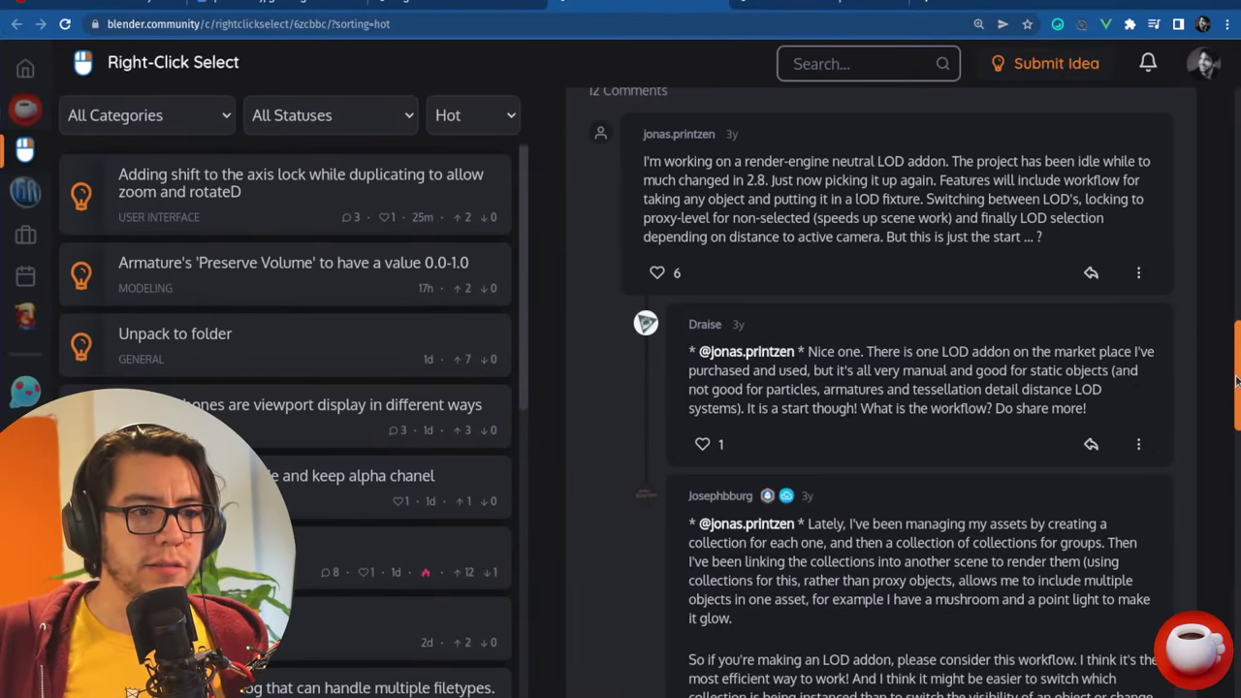
{"action": "scroll", "coordinate": [1222, 270], "scroll_direction": "up", "scroll_amount": 6}
{"action": "scroll", "coordinate": [1222, 269], "scroll_direction": "up", "scroll_amount": 8}
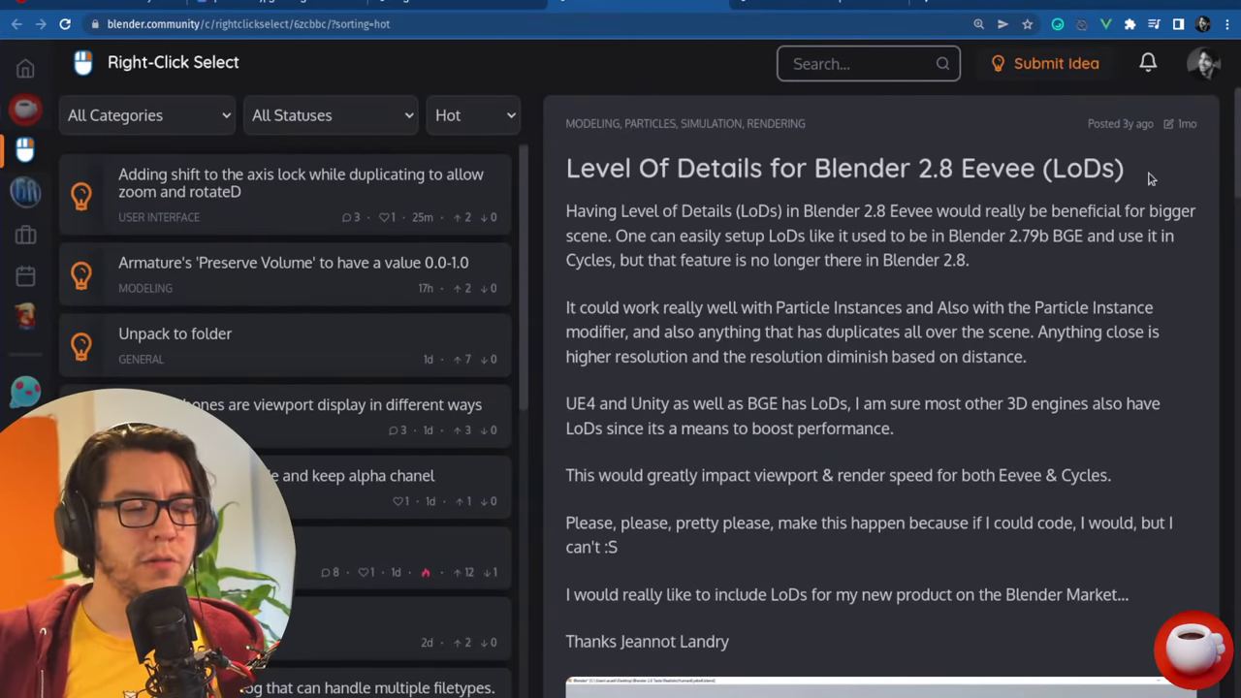
{"action": "left_click_drag", "start_coordinate": [1237, 139], "coordinate": [1237, 281]}
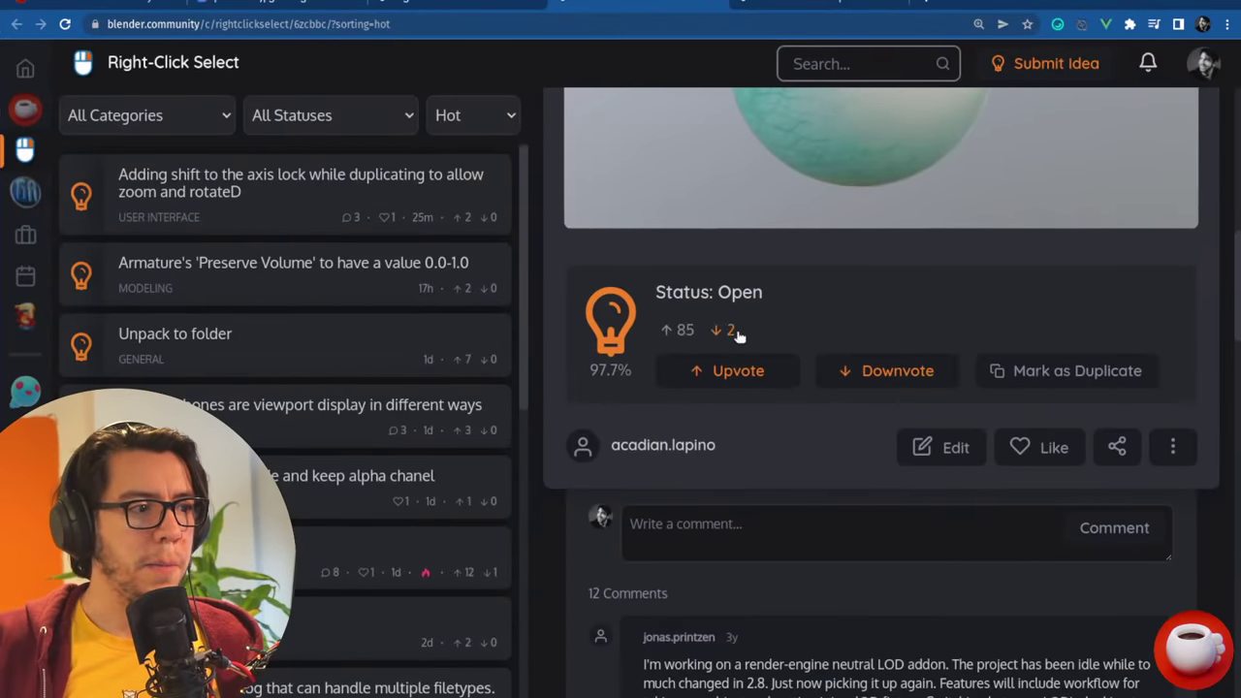
- Read the LoDs comments, open the 'LOD in Maya' example in a new tab, and return to the earlier idea
{"action": "scroll", "coordinate": [908, 393], "scroll_direction": "down", "scroll_amount": 6}
{"action": "scroll", "coordinate": [908, 394], "scroll_direction": "down", "scroll_amount": 12}
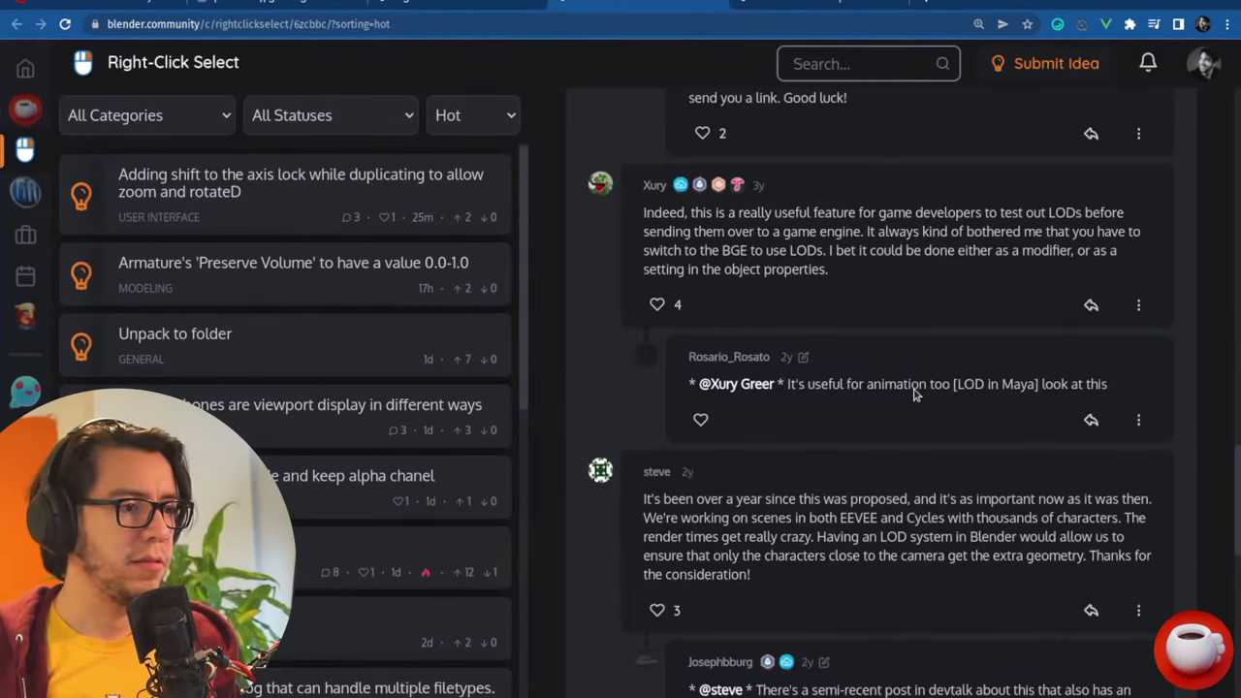
{"action": "scroll", "coordinate": [911, 391], "scroll_direction": "down", "scroll_amount": 5}
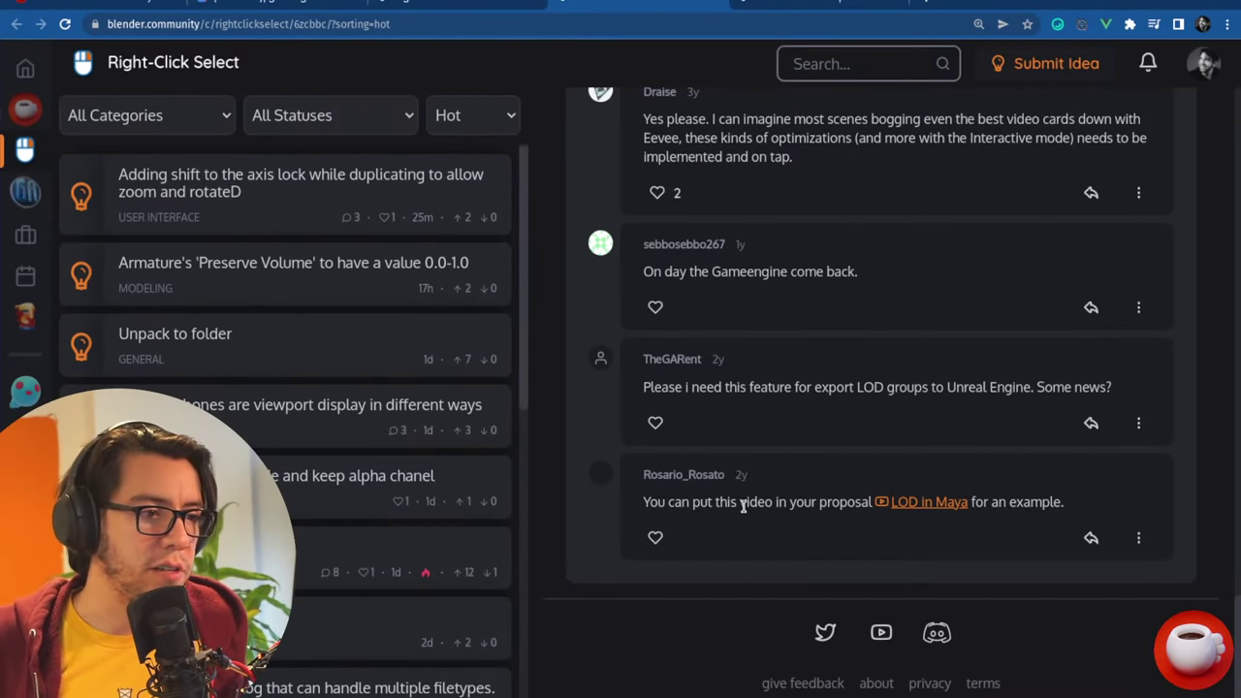
{"action": "middle_click", "coordinate": [949, 505]}
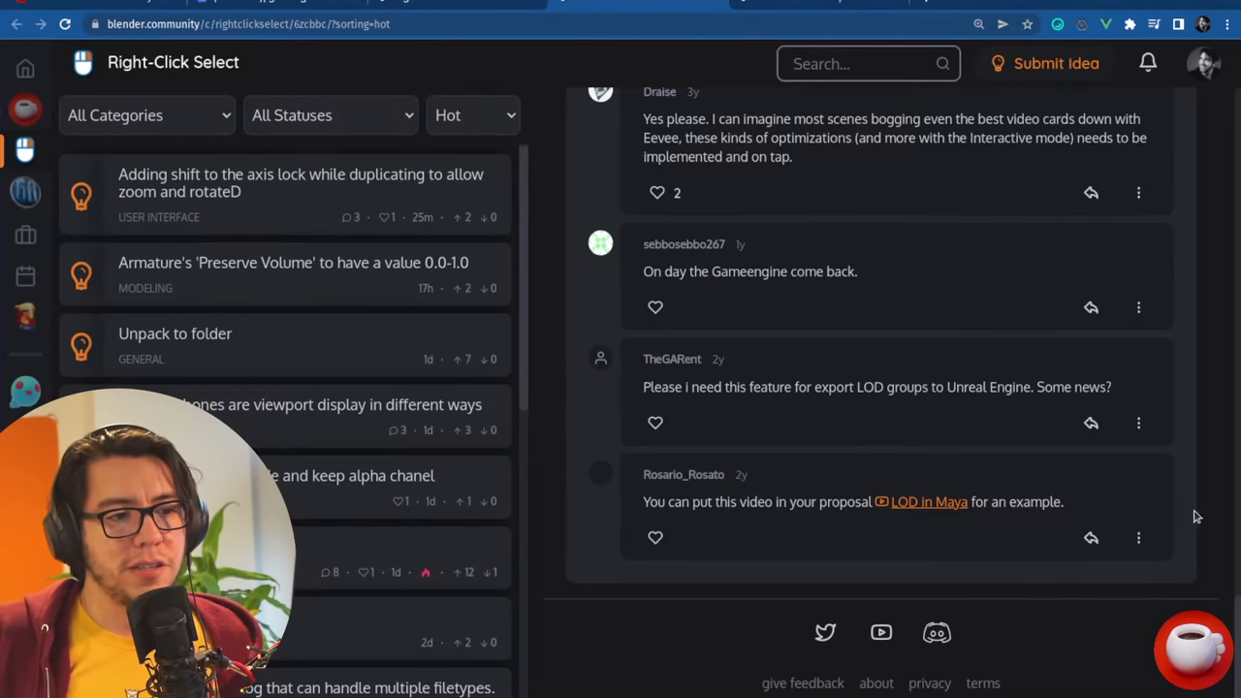
{"action": "left_click", "coordinate": [640, 5]}
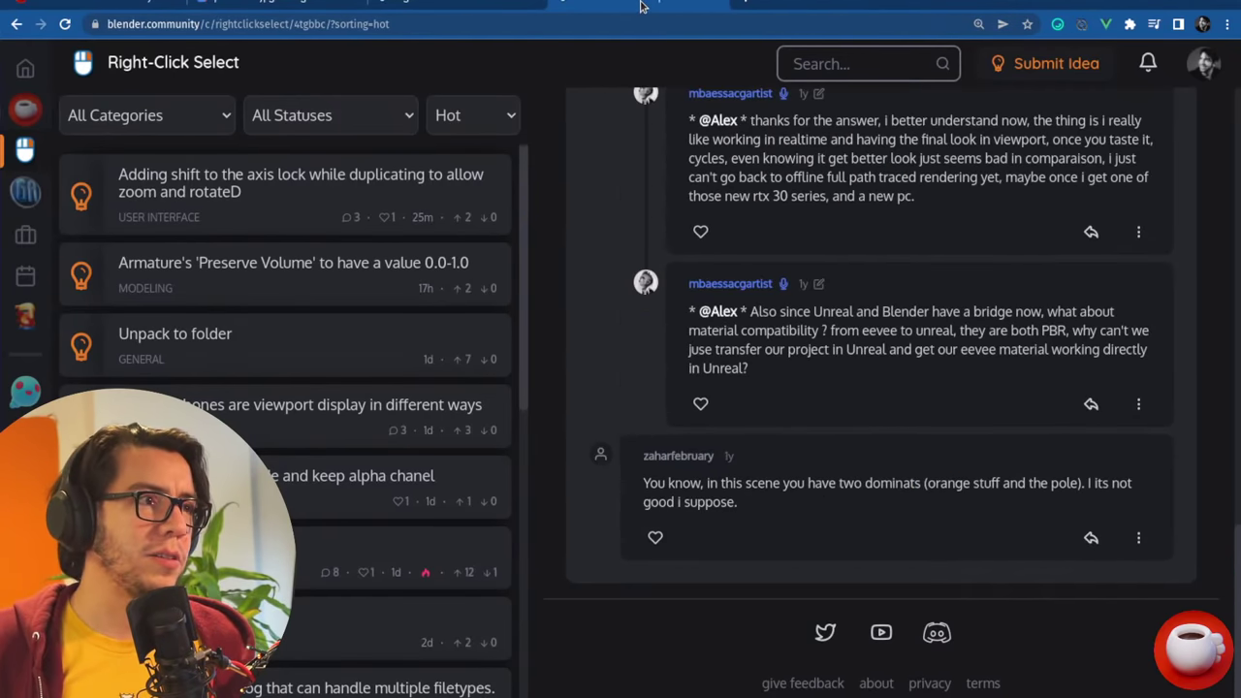
- Switch back to the Blender.Today LIVE #194 viewer questions tab
{"action": "left_click", "coordinate": [116, 10]}
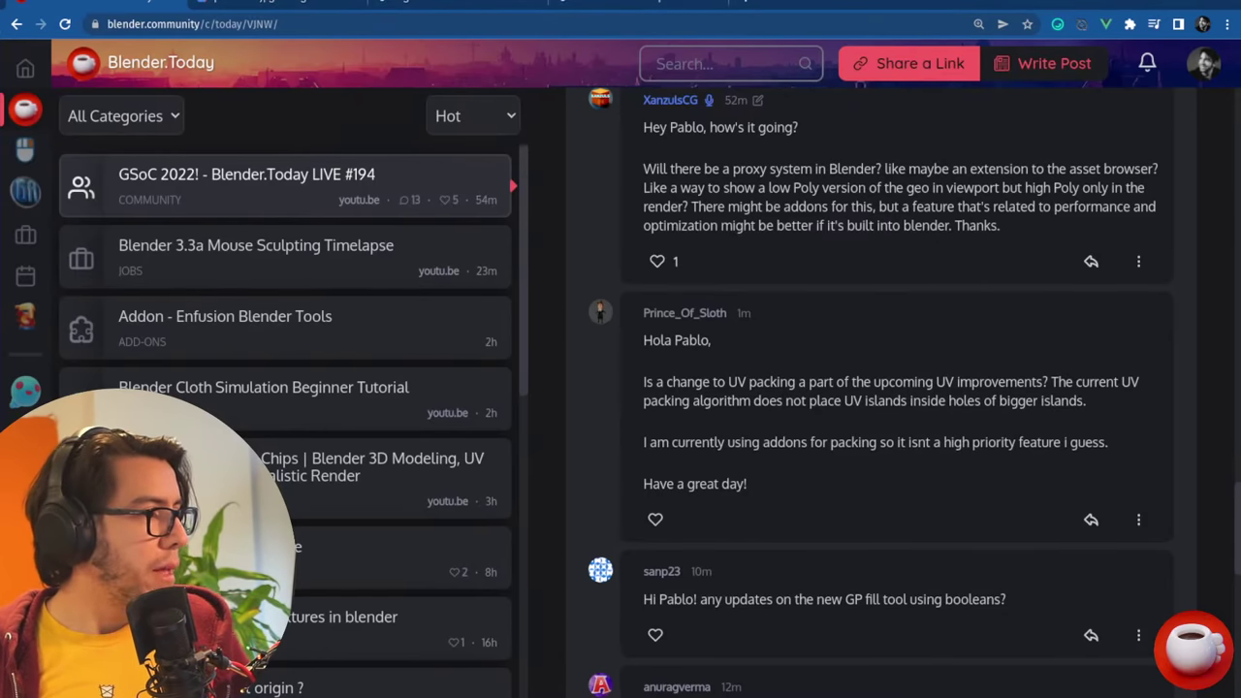
{"action": "key", "text": "alt+Tab"}
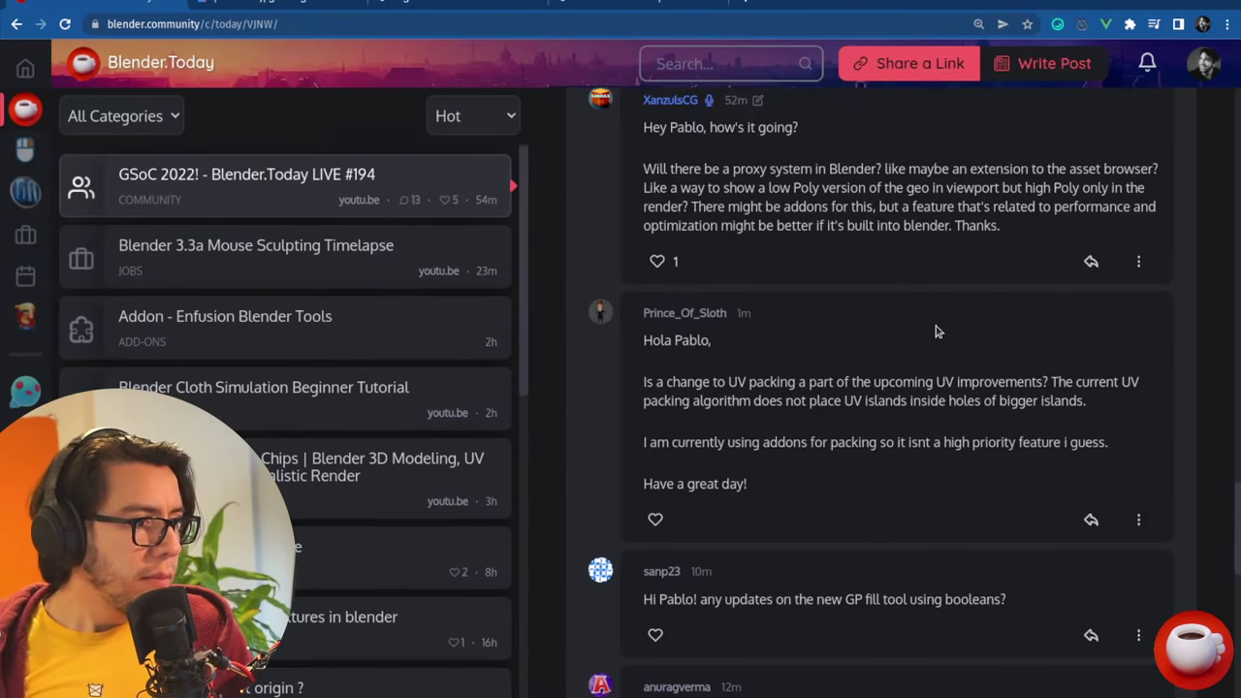
{"action": "scroll", "coordinate": [848, 321], "scroll_direction": "down", "scroll_amount": 8}
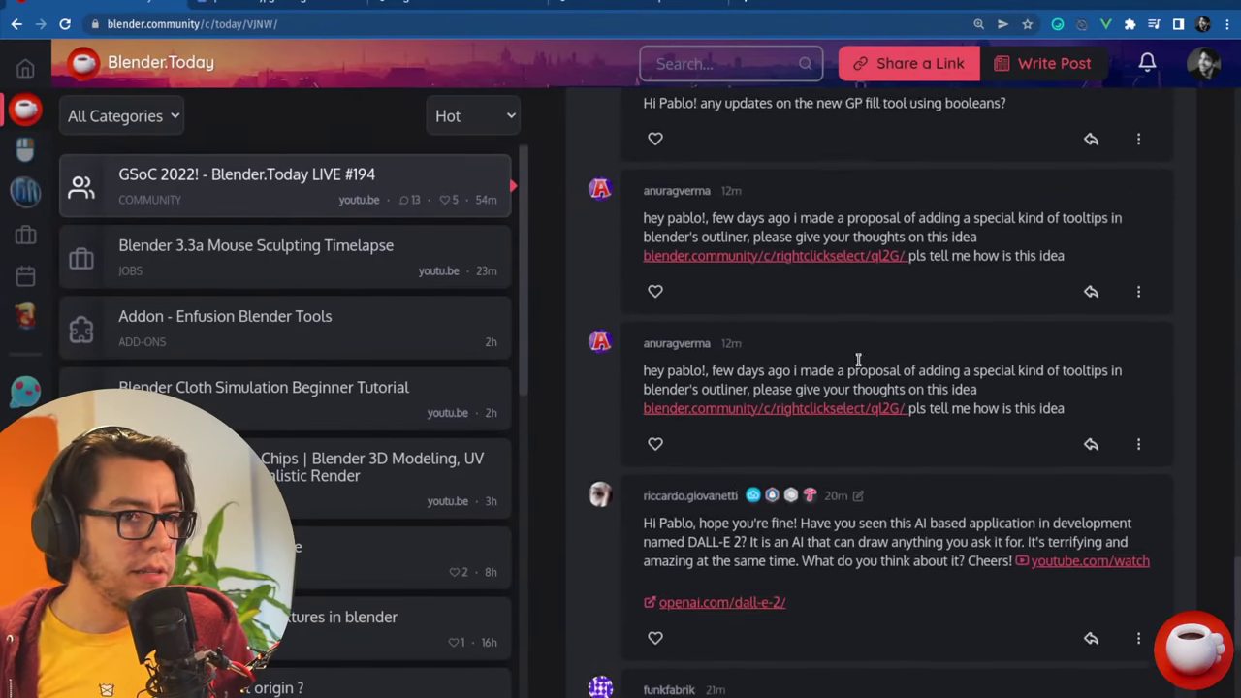
{"action": "scroll", "coordinate": [854, 373], "scroll_direction": "up", "scroll_amount": 5}
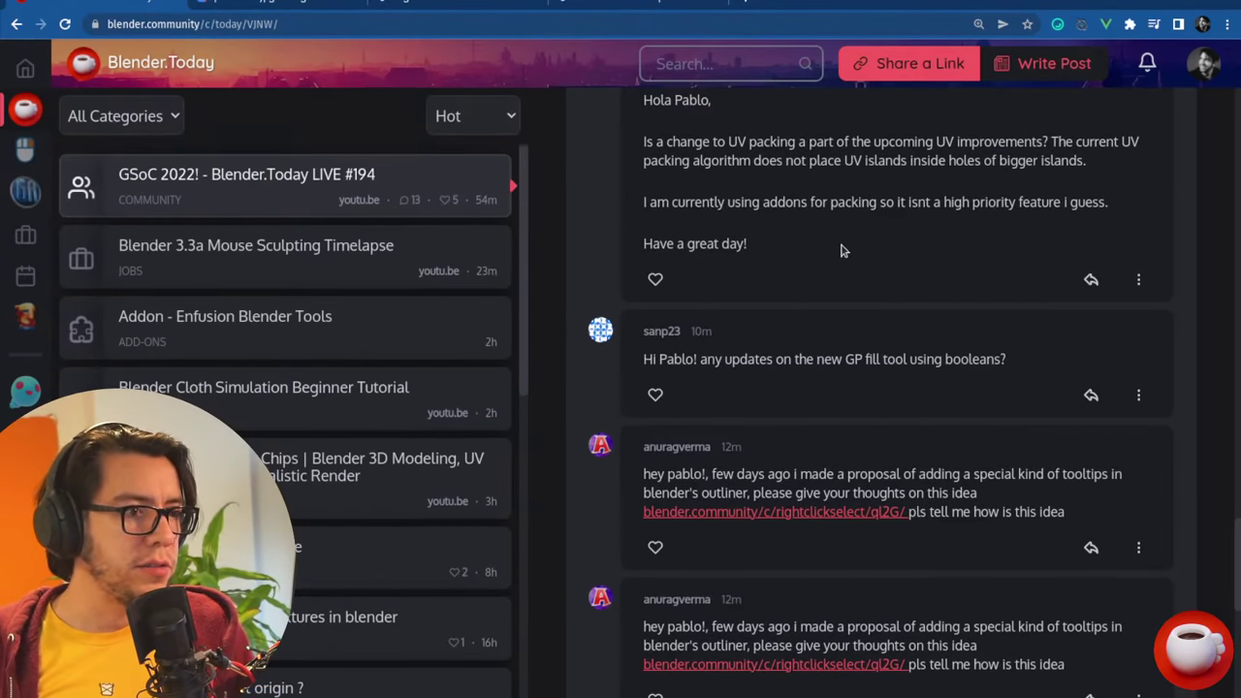
{"action": "scroll", "coordinate": [842, 250], "scroll_direction": "up", "scroll_amount": 2}
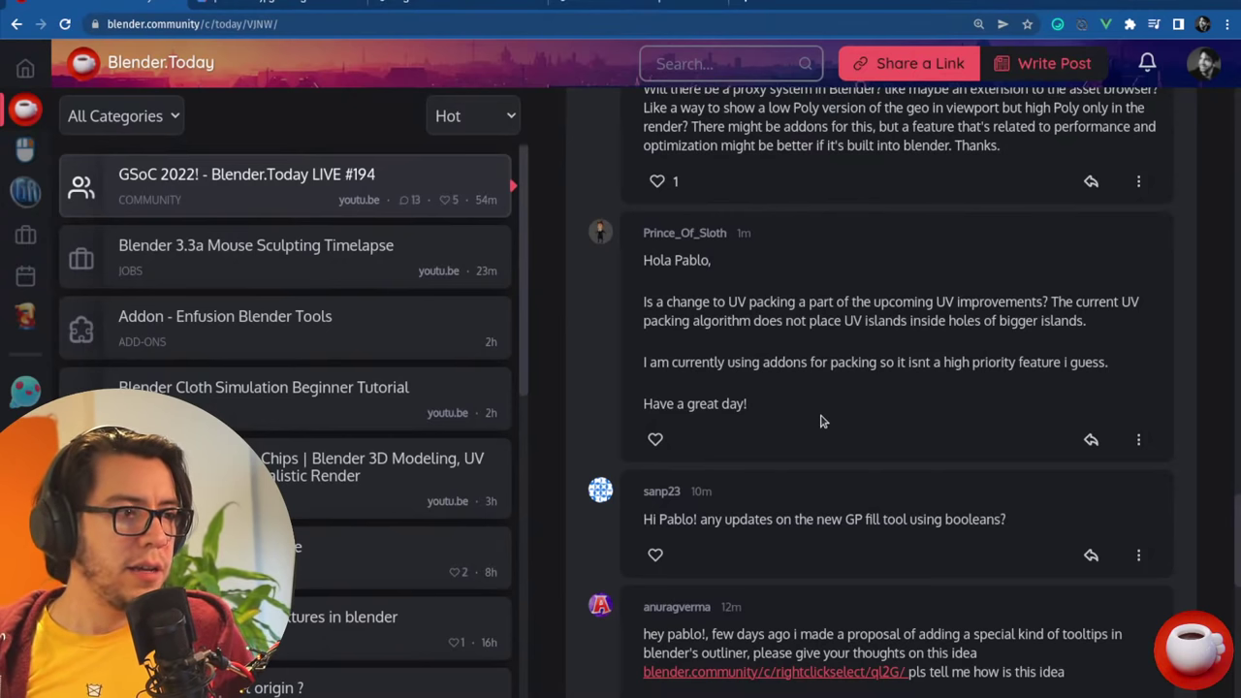
{"action": "left_click_drag", "start_coordinate": [824, 420], "coordinate": [635, 257]}
{"action": "left_click", "coordinate": [876, 250]}
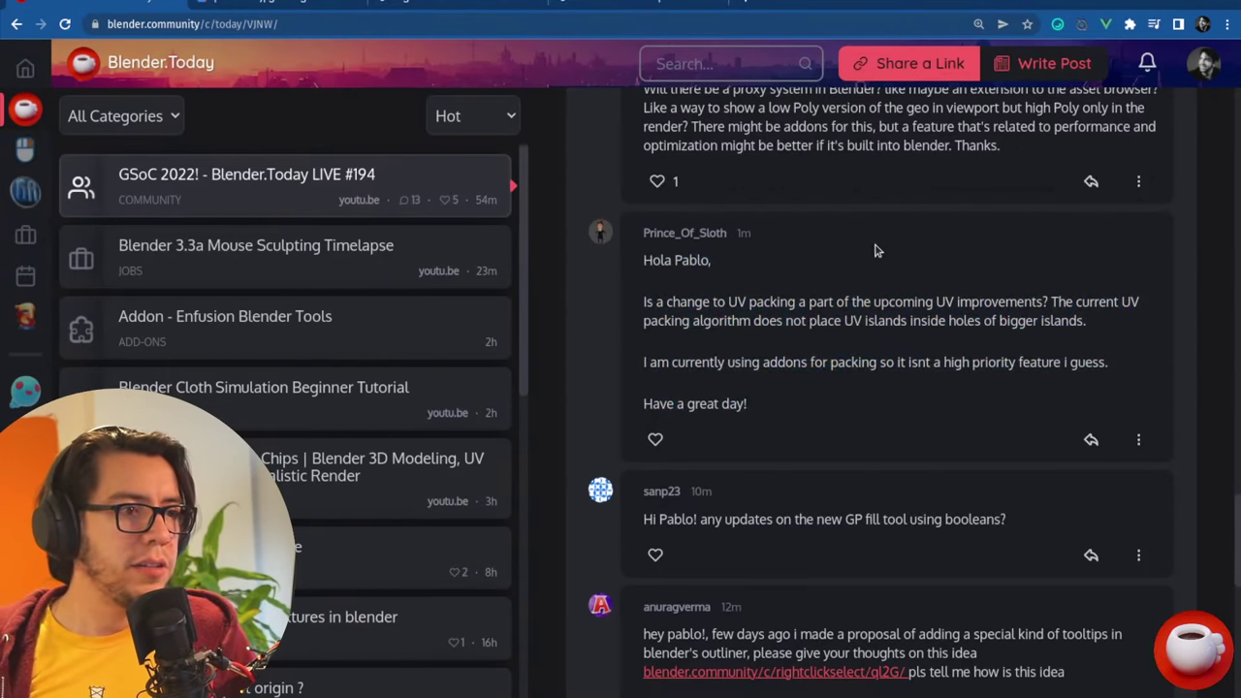
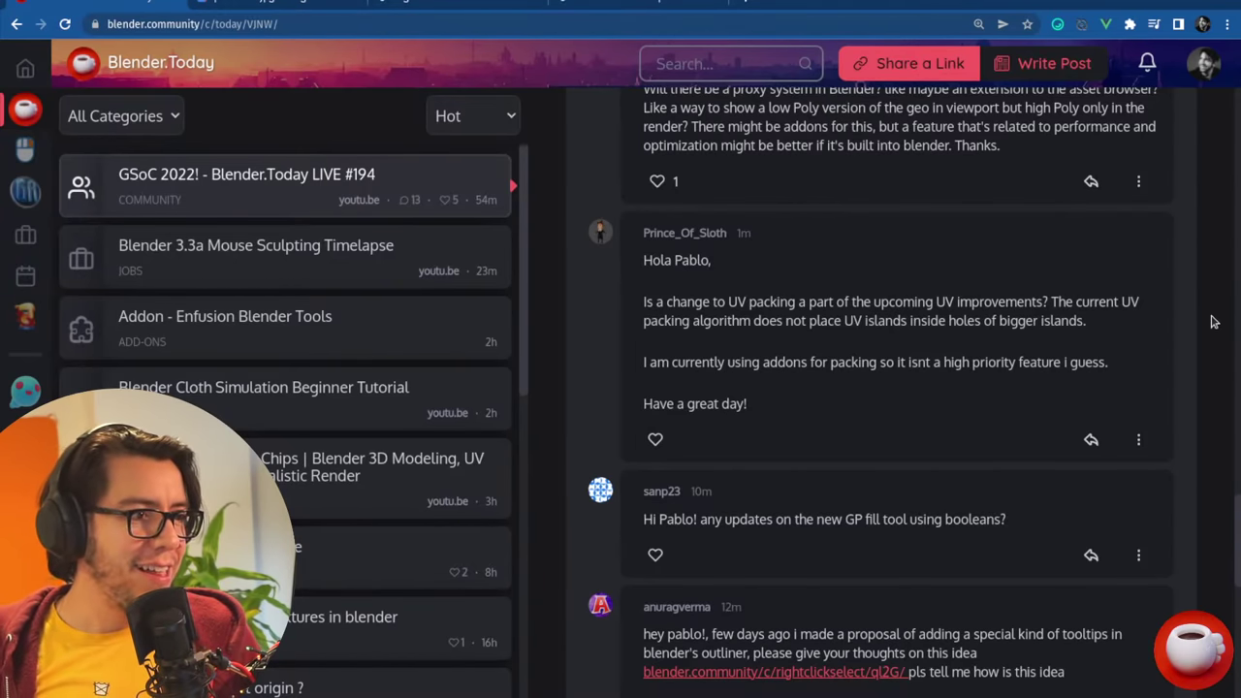
- Scroll further down the Blender.Today viewer comments and open a new browser tab
{"action": "scroll", "coordinate": [1212, 322], "scroll_direction": "down", "scroll_amount": 3}
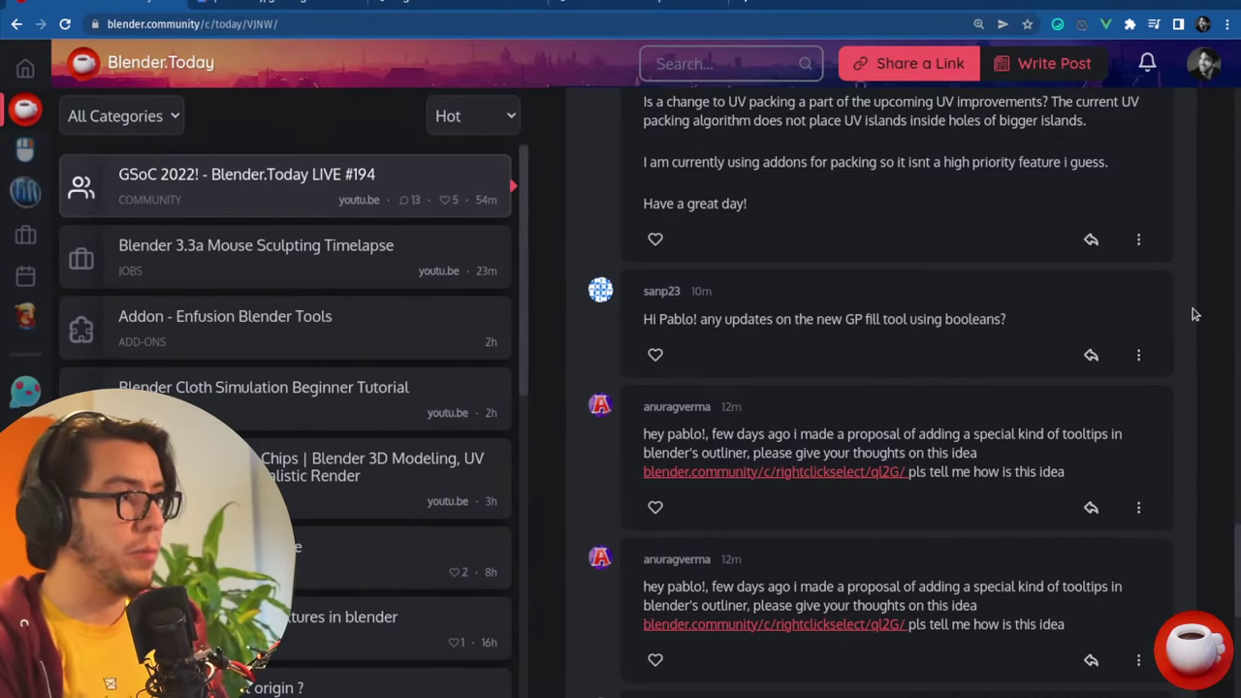
{"action": "key", "text": "ctrl+t"}
- Go to blender.org and open the 'Blender Events in 2022' news article
{"action": "type", "text": "blender"}
{"action": "key", "text": "Return"}
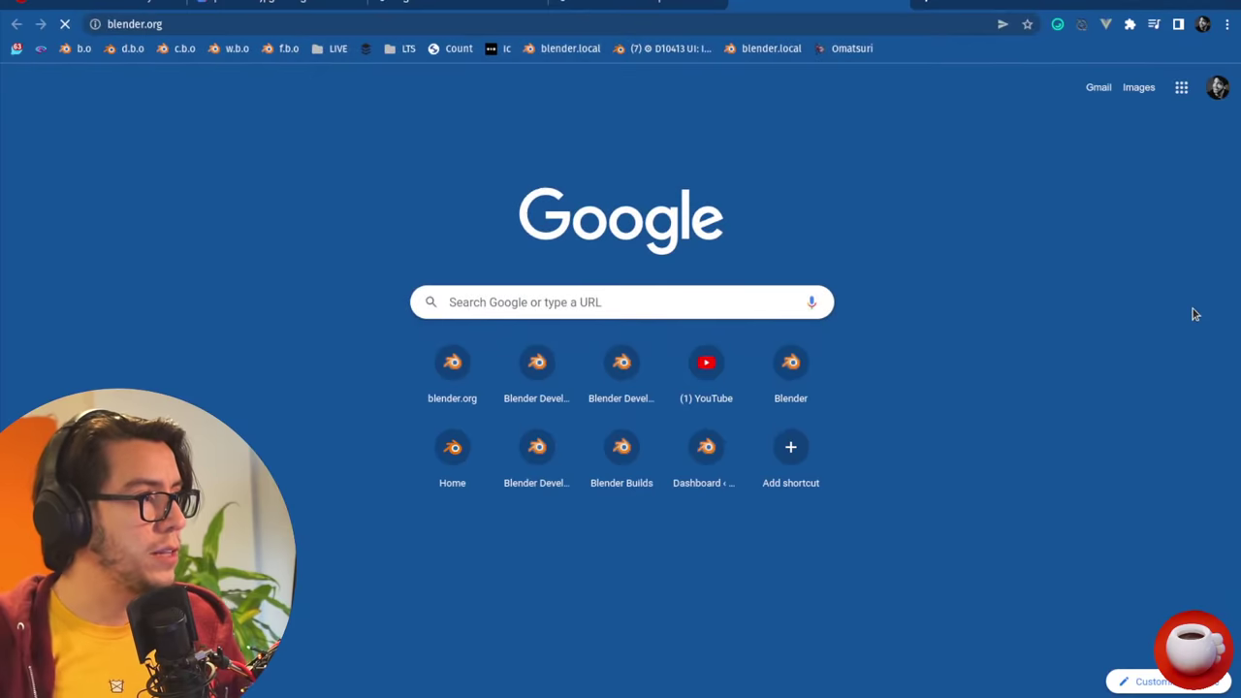
{"action": "scroll", "coordinate": [1100, 320], "scroll_direction": "down", "scroll_amount": 5}
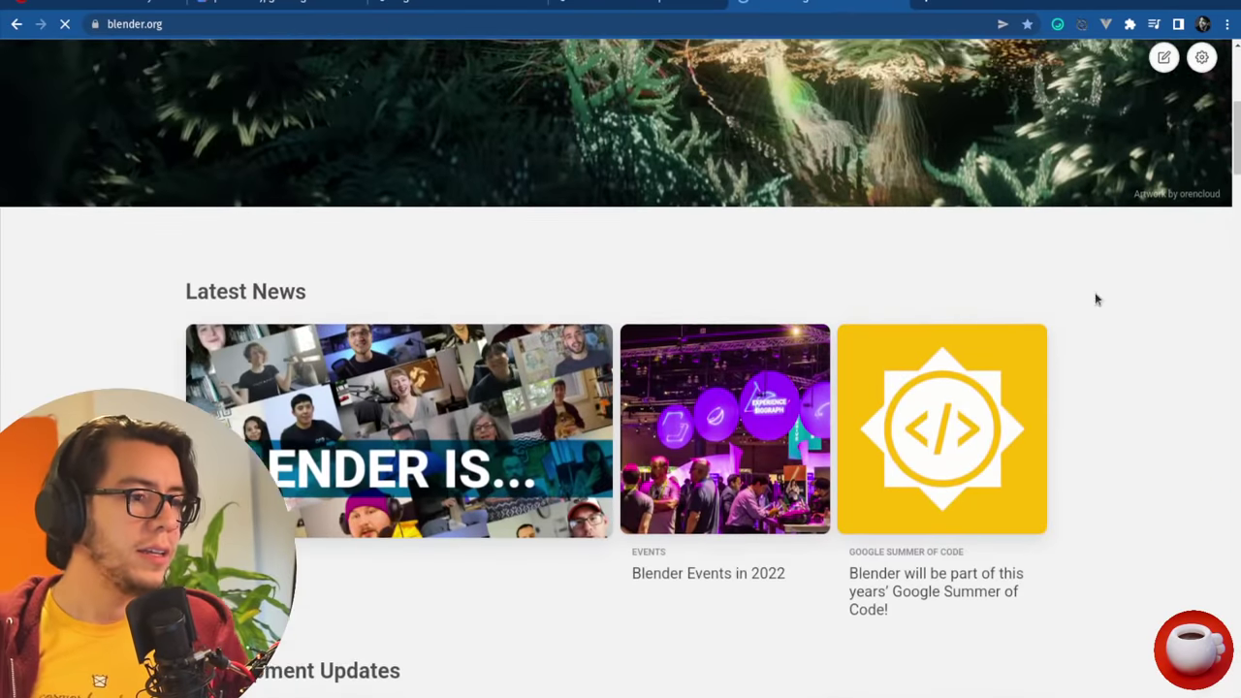
{"action": "left_click", "coordinate": [742, 482]}
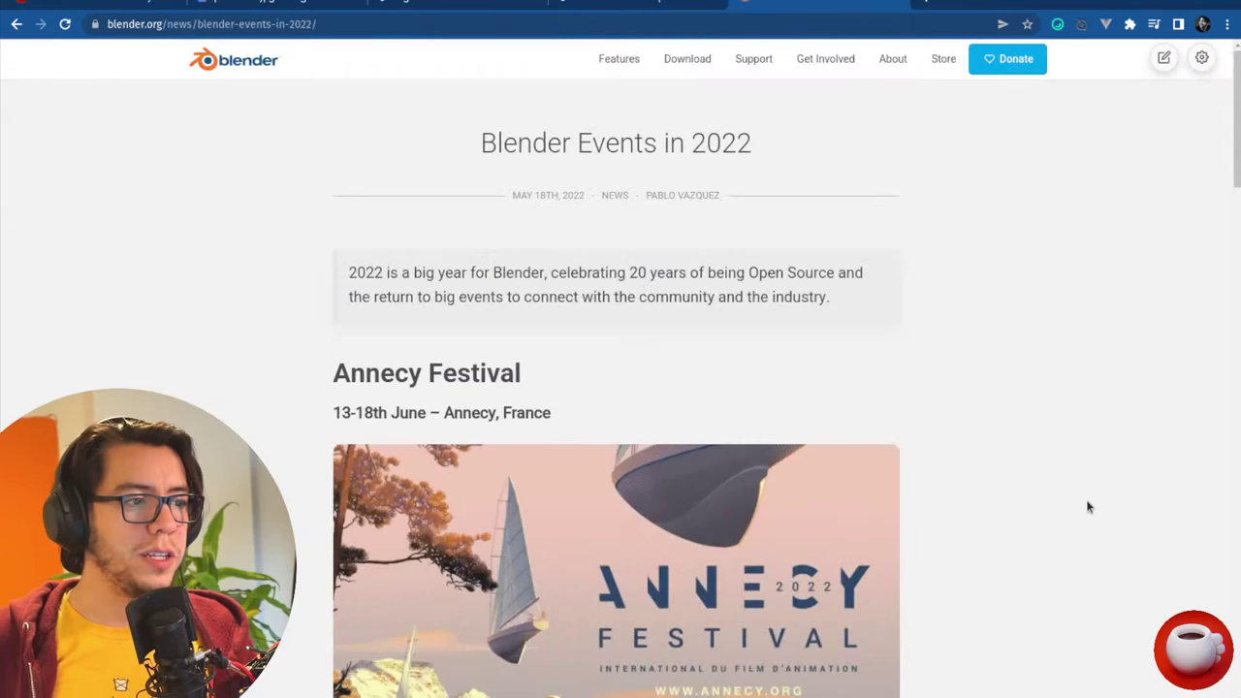
- Read down the article, highlighting 'Storyboarding workflow' in the Annecy paragraph
{"action": "scroll", "coordinate": [1112, 404], "scroll_direction": "down", "scroll_amount": 3}
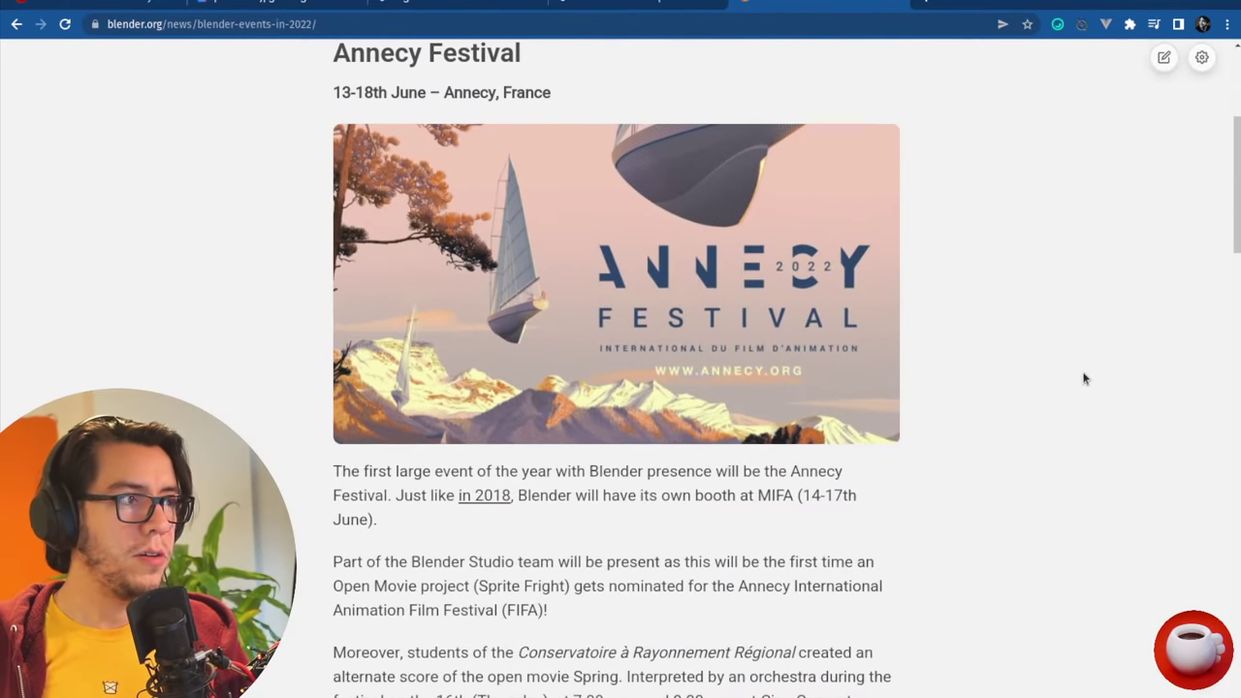
{"action": "scroll", "coordinate": [1083, 377], "scroll_direction": "up", "scroll_amount": 2}
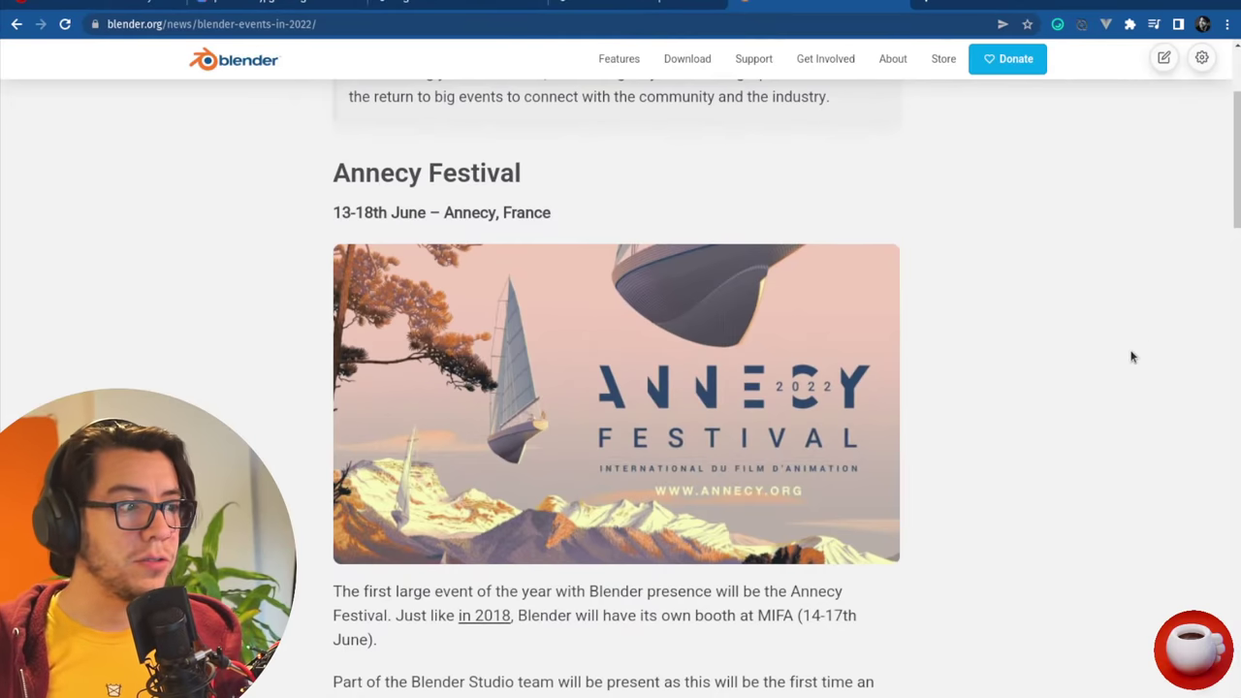
{"action": "scroll", "coordinate": [715, 515], "scroll_direction": "down", "scroll_amount": 4}
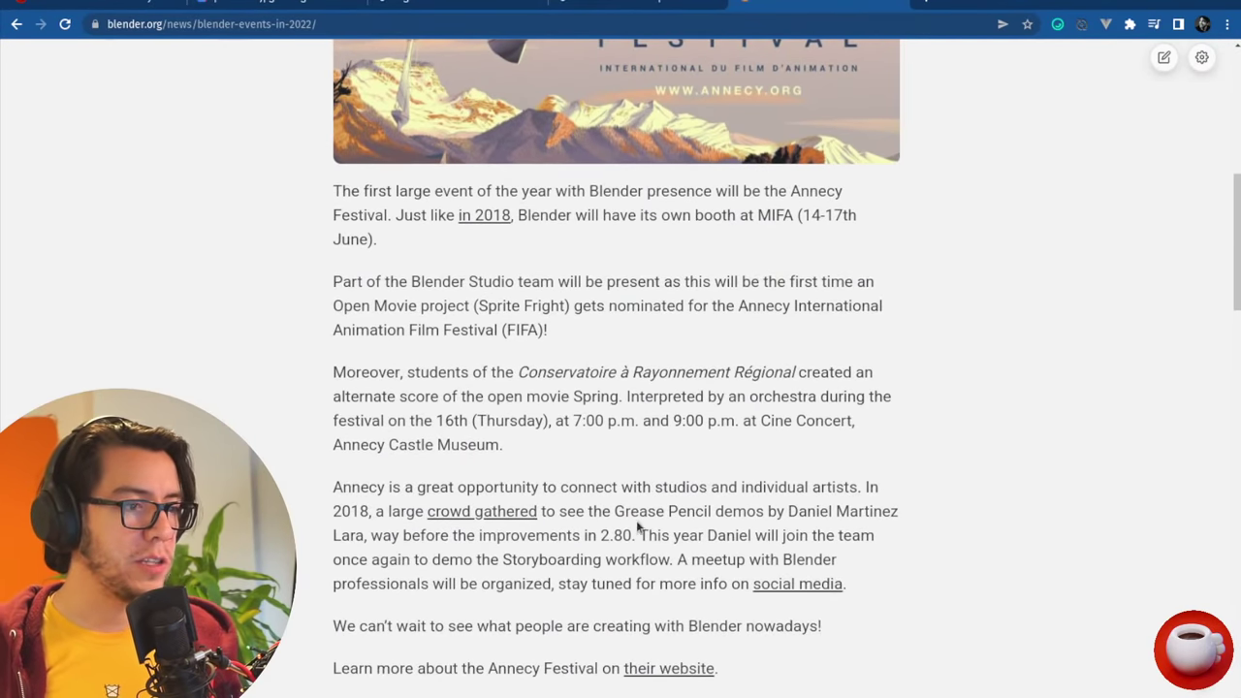
{"action": "scroll", "coordinate": [737, 466], "scroll_direction": "down", "scroll_amount": 1}
{"action": "left_click_drag", "start_coordinate": [776, 373], "coordinate": [329, 425]}
{"action": "left_click", "coordinate": [1074, 422]}
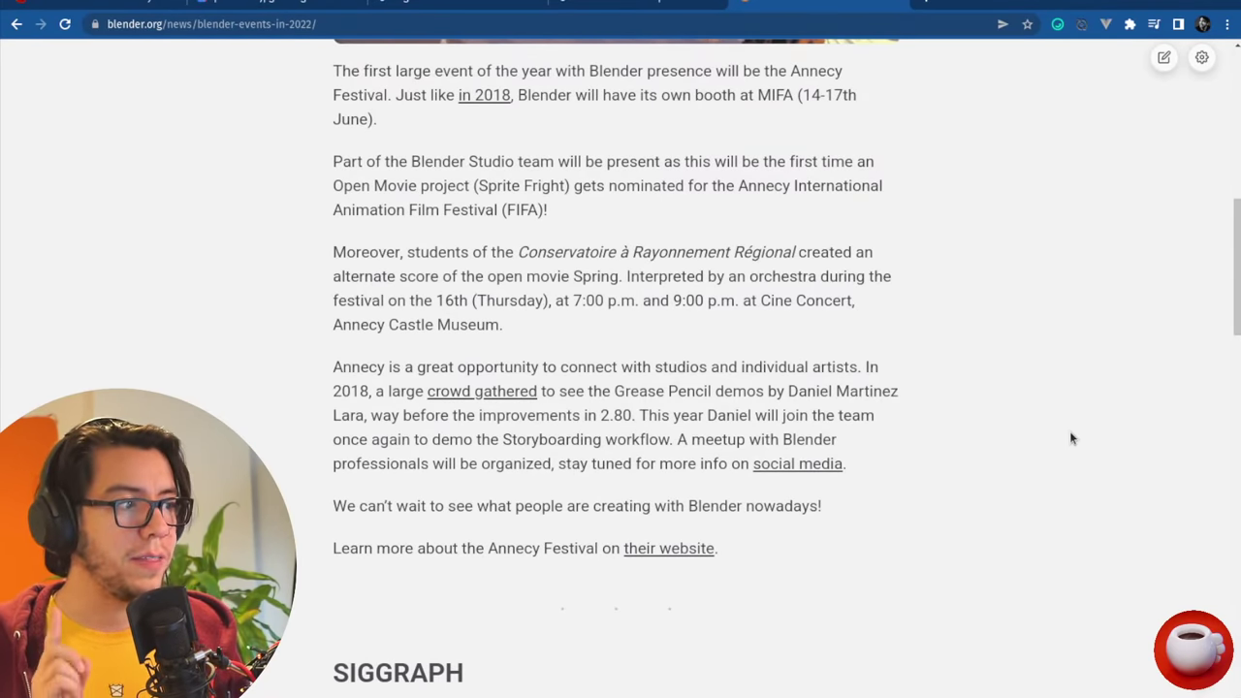
{"action": "left_click_drag", "start_coordinate": [673, 439], "coordinate": [502, 441]}
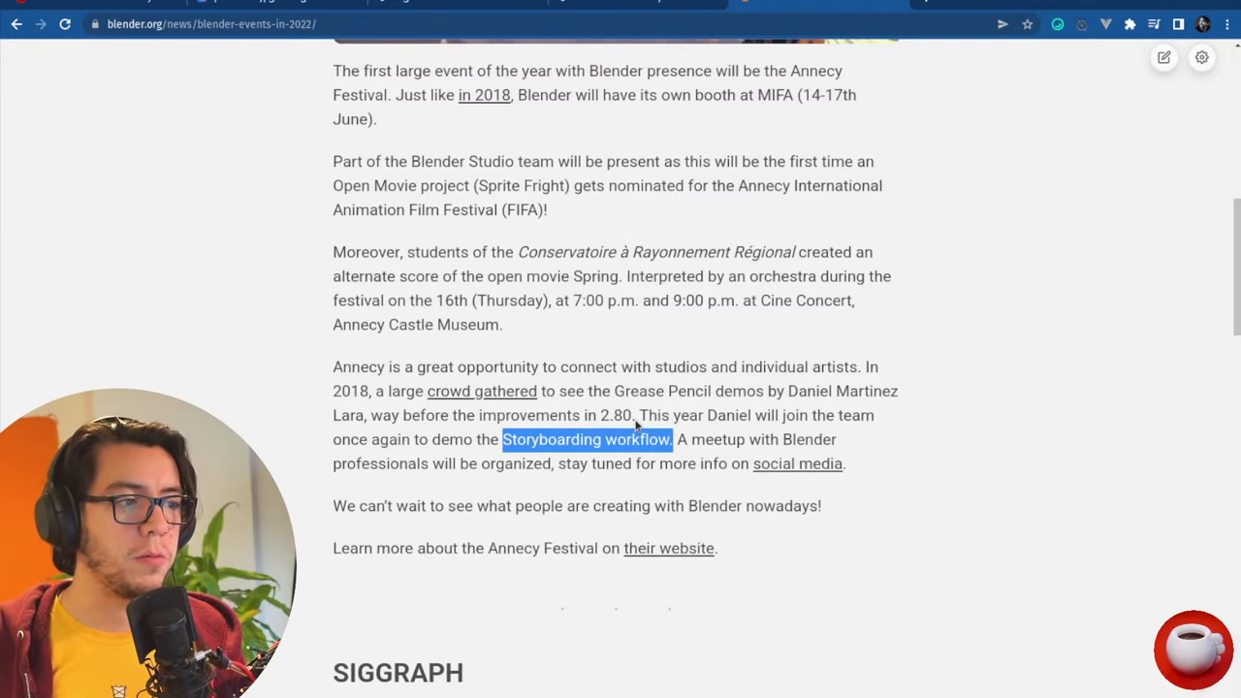
- Glance at the Blender.Today thread, then keep reading the article down to Blender Conference
{"action": "left_click", "coordinate": [138, 5]}
{"action": "left_click", "coordinate": [787, 7]}
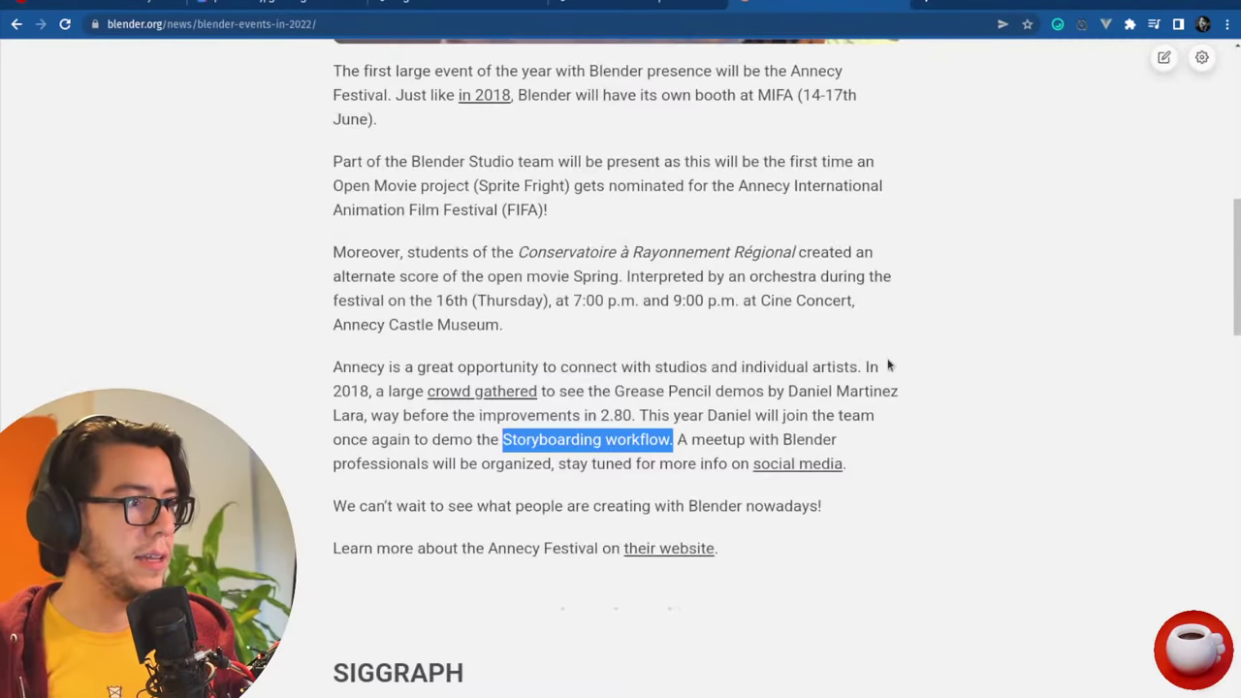
{"action": "scroll", "coordinate": [1033, 378], "scroll_direction": "down", "scroll_amount": 5}
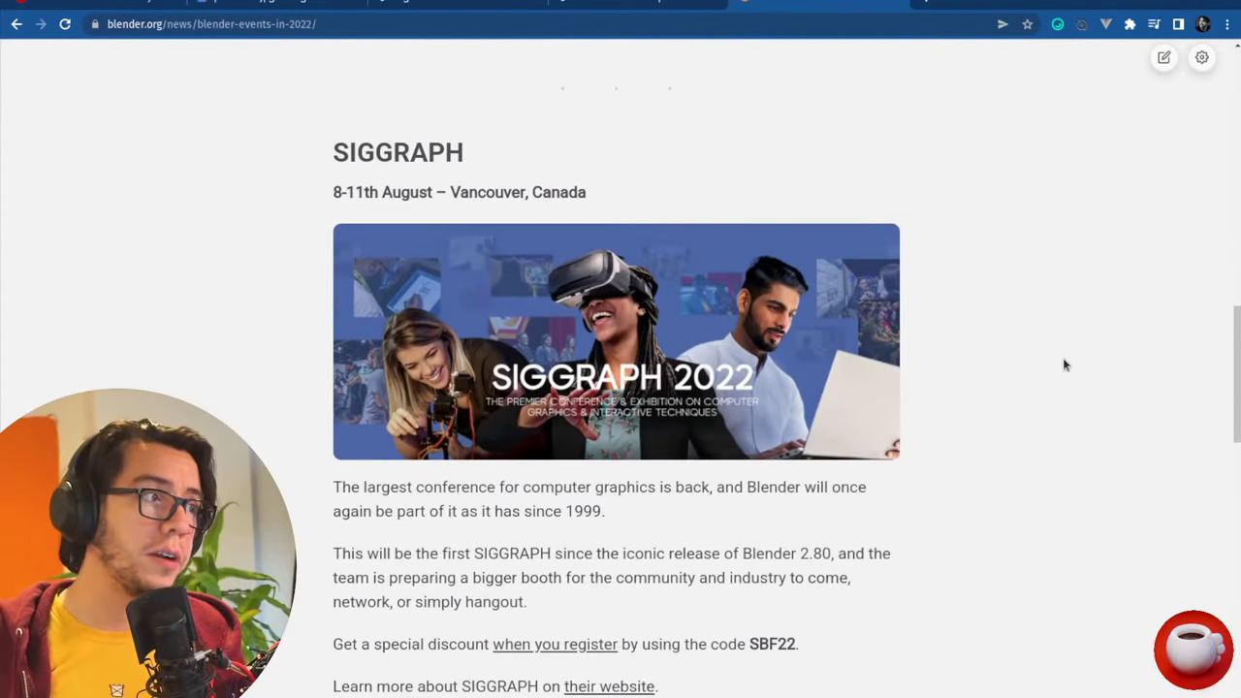
{"action": "scroll", "coordinate": [1060, 361], "scroll_direction": "down", "scroll_amount": 5}
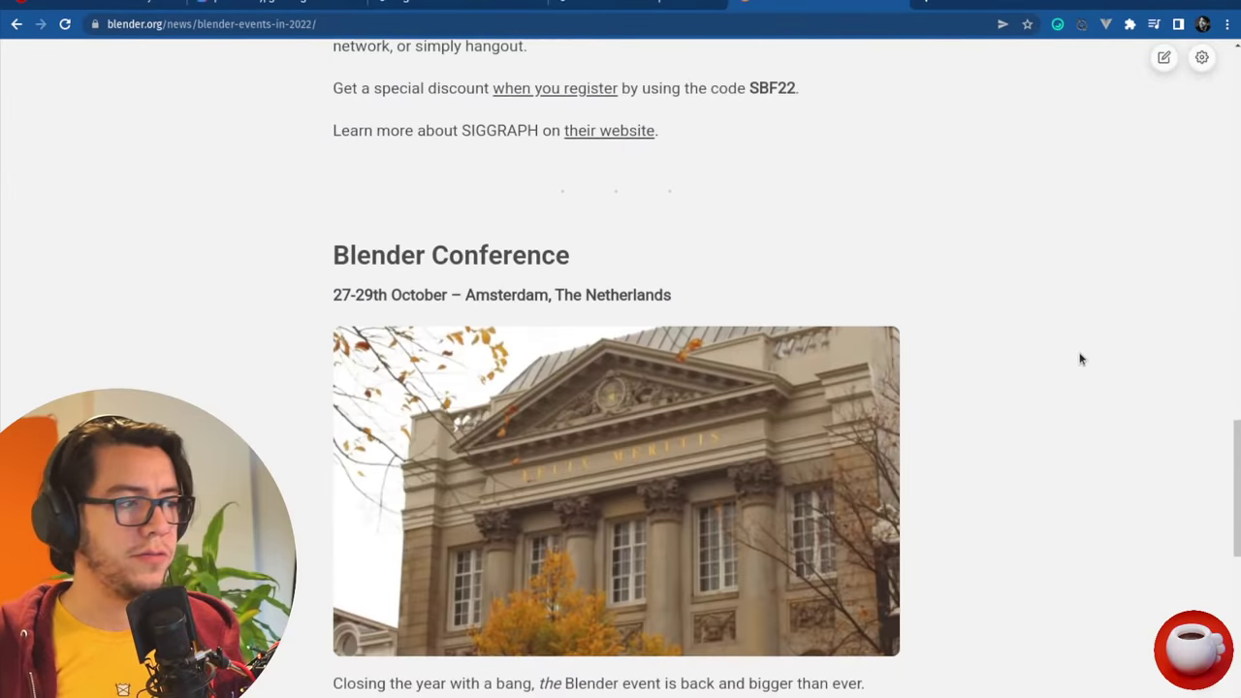
{"action": "scroll", "coordinate": [1090, 359], "scroll_direction": "down", "scroll_amount": 2}
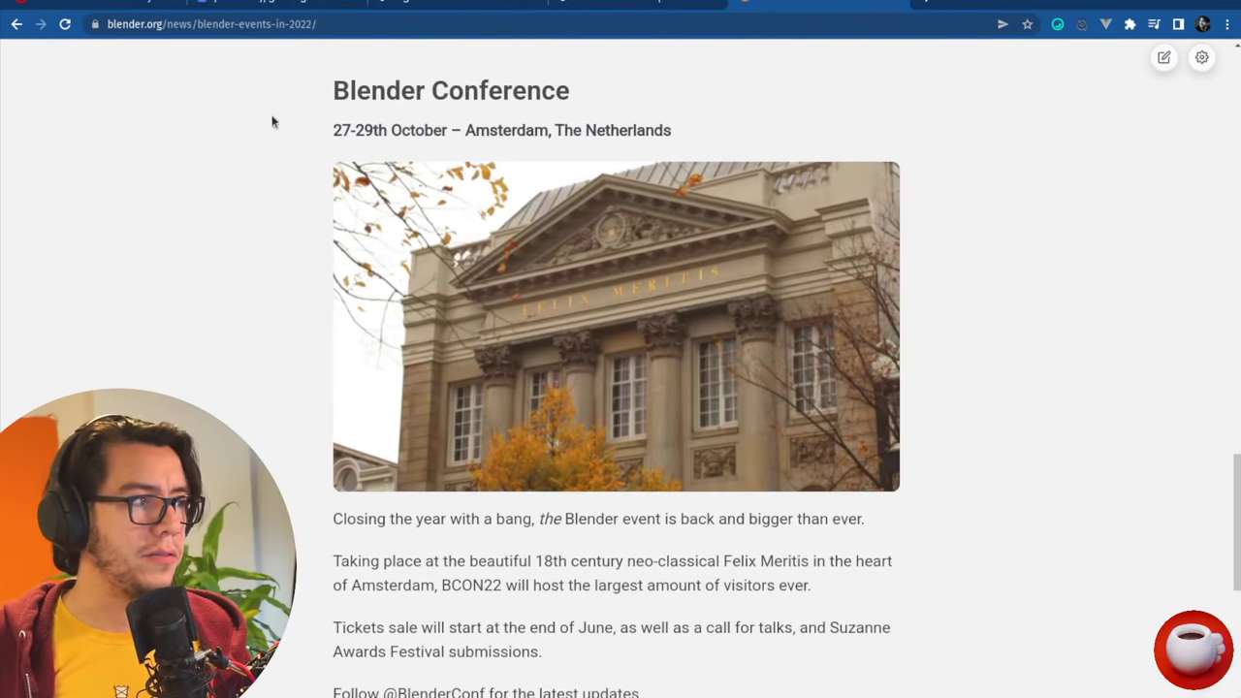
- Return to the Blender.Today GSoC live thread and scroll down the comments
{"action": "left_click", "coordinate": [124, 5]}
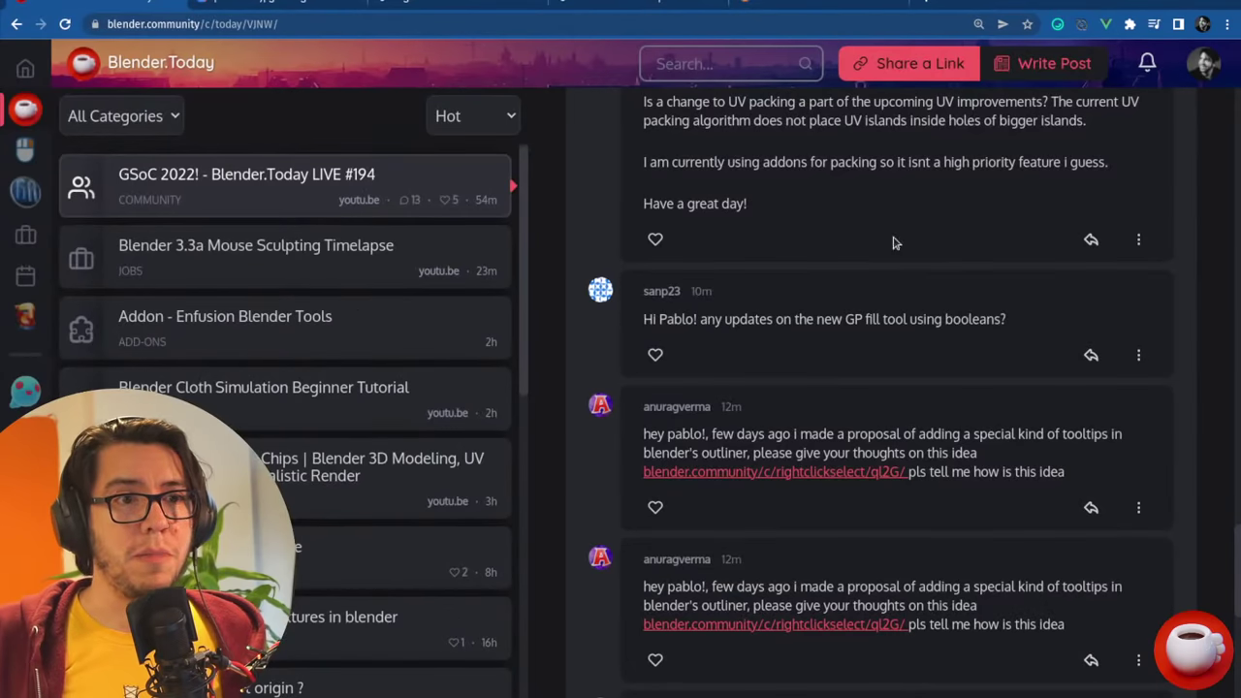
{"action": "scroll", "coordinate": [1030, 308], "scroll_direction": "down", "scroll_amount": 3}
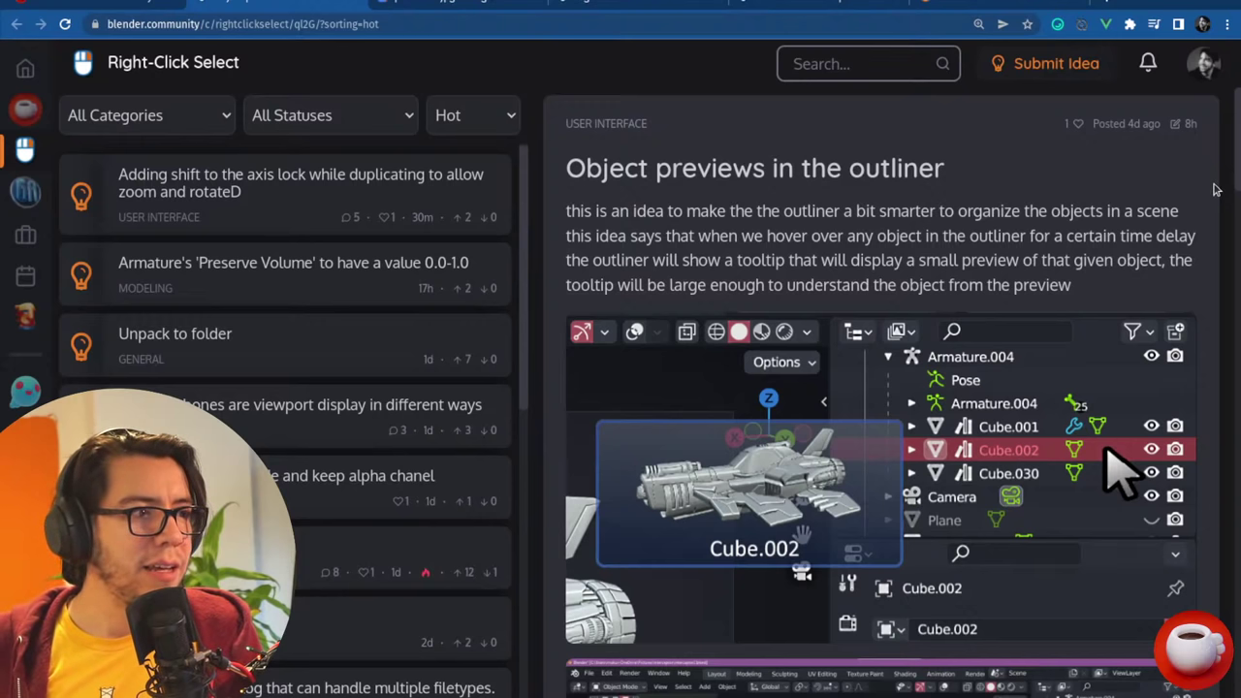
- Read the outliner-preview idea down to its Status panel and back, then switch to Blender
{"action": "scroll", "coordinate": [1216, 190], "scroll_direction": "down", "scroll_amount": 2}
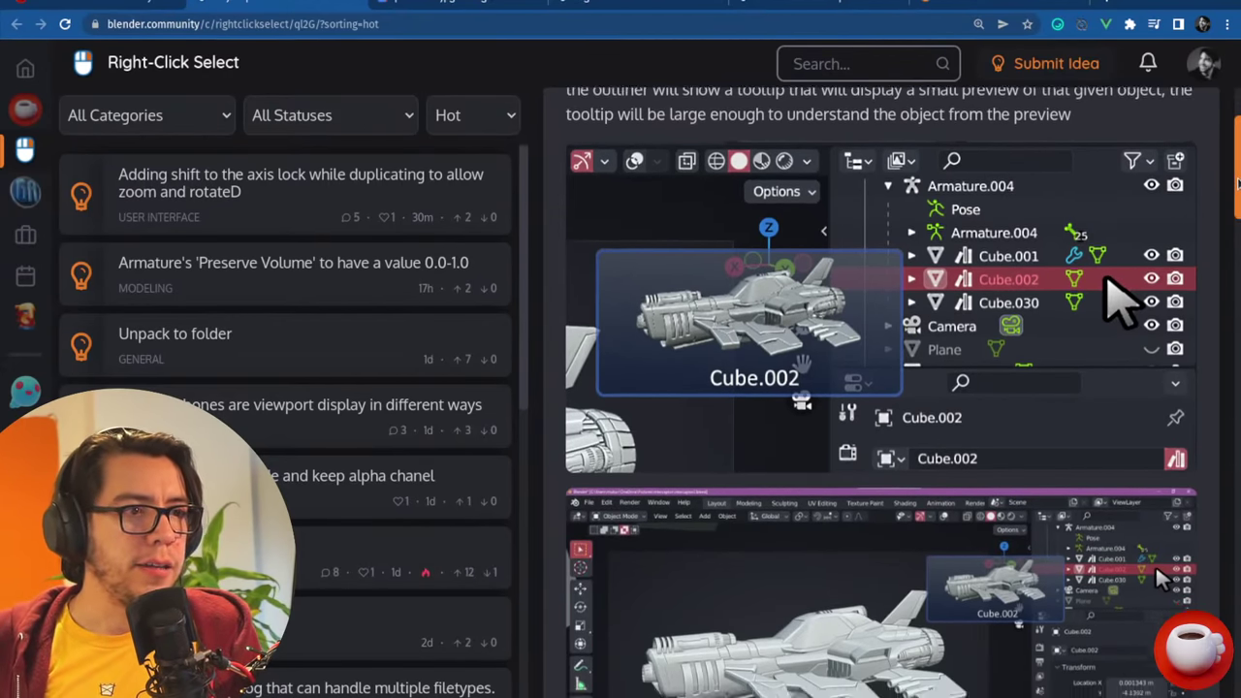
{"action": "scroll", "coordinate": [691, 211], "scroll_direction": "up", "scroll_amount": 1}
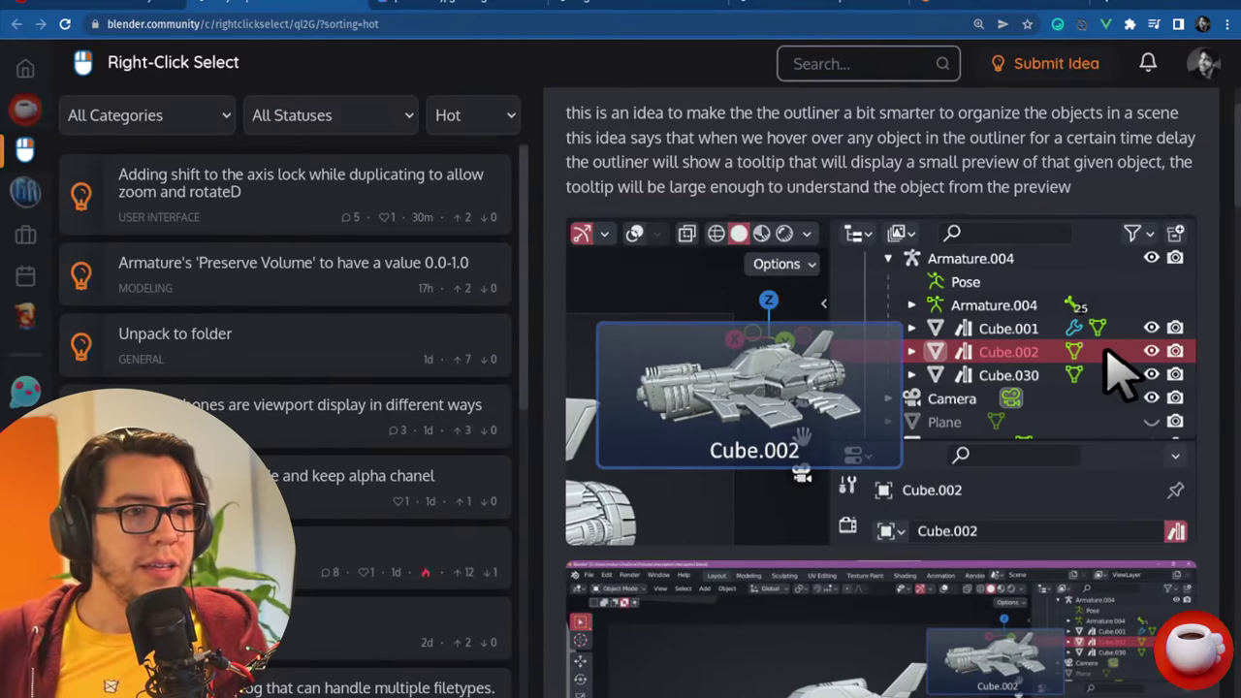
{"action": "scroll", "coordinate": [1234, 145], "scroll_direction": "down", "scroll_amount": 3}
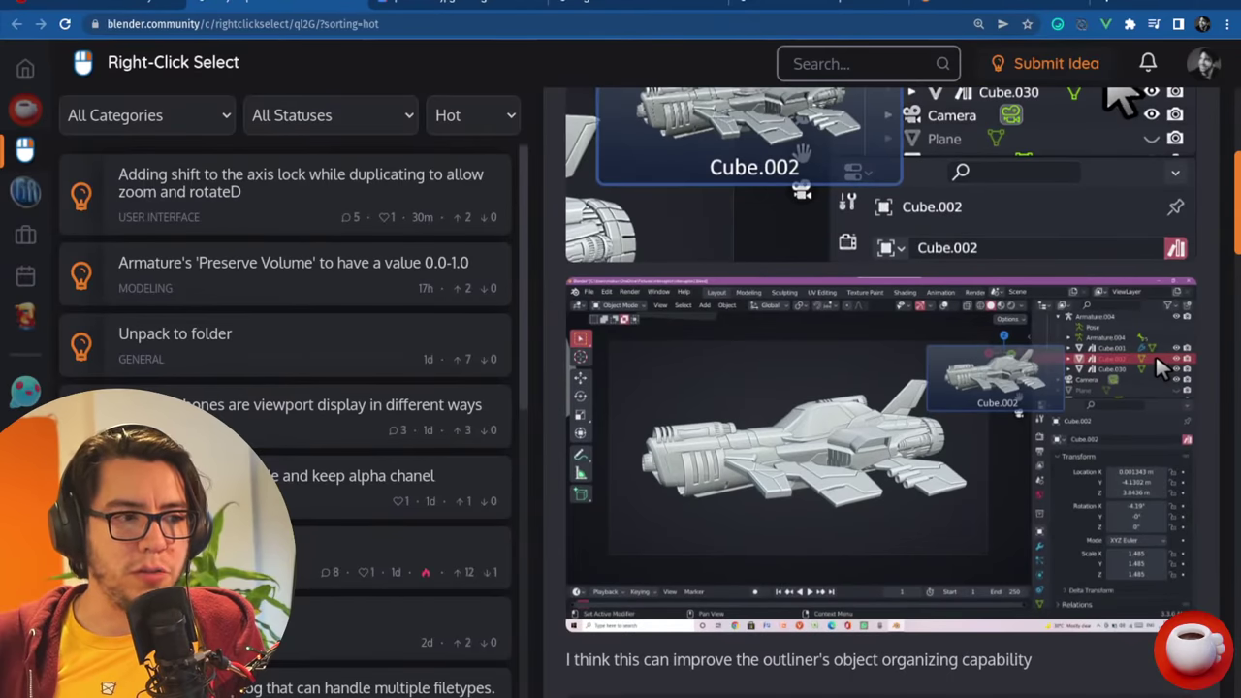
{"action": "scroll", "coordinate": [881, 387], "scroll_direction": "down", "scroll_amount": 2}
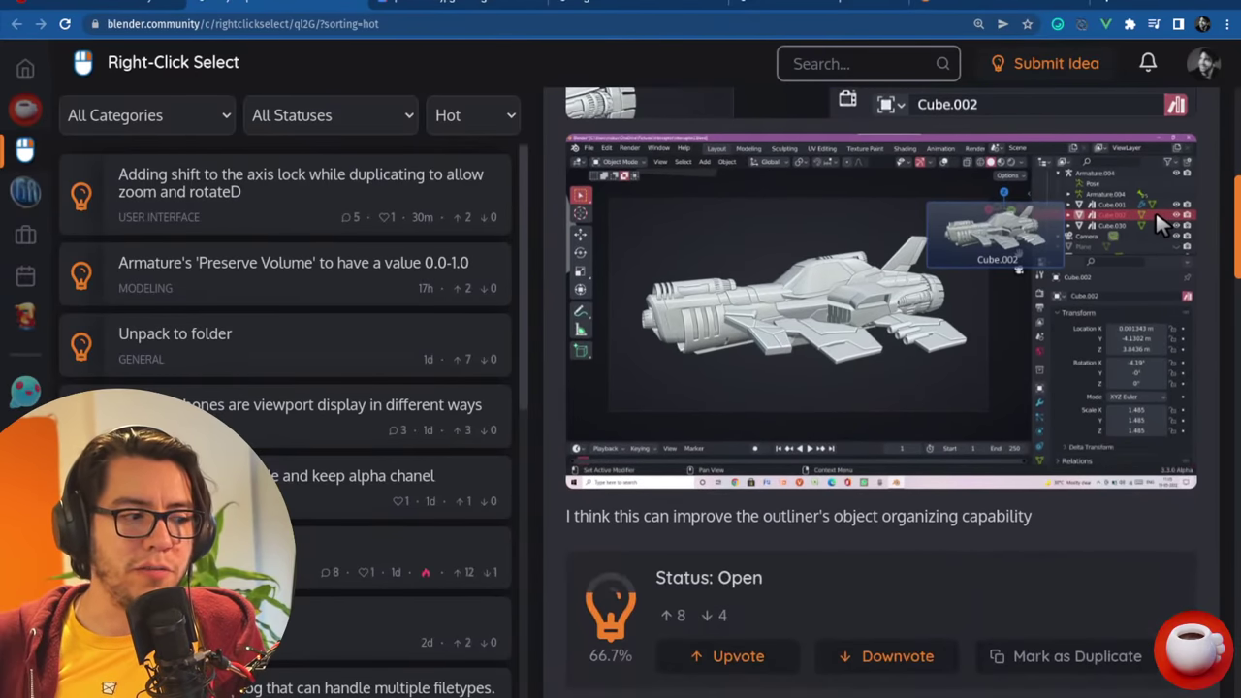
{"action": "scroll", "coordinate": [881, 392], "scroll_direction": "up", "scroll_amount": 4}
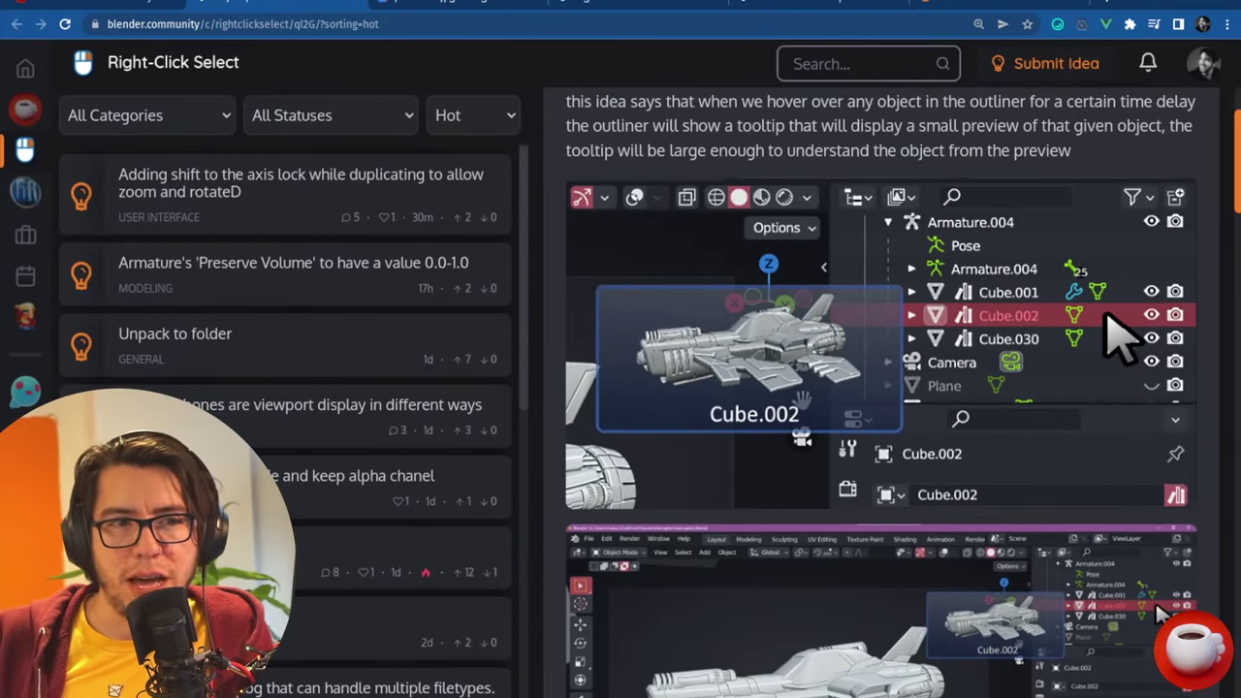
{"action": "scroll", "coordinate": [881, 392], "scroll_direction": "up", "scroll_amount": 1}
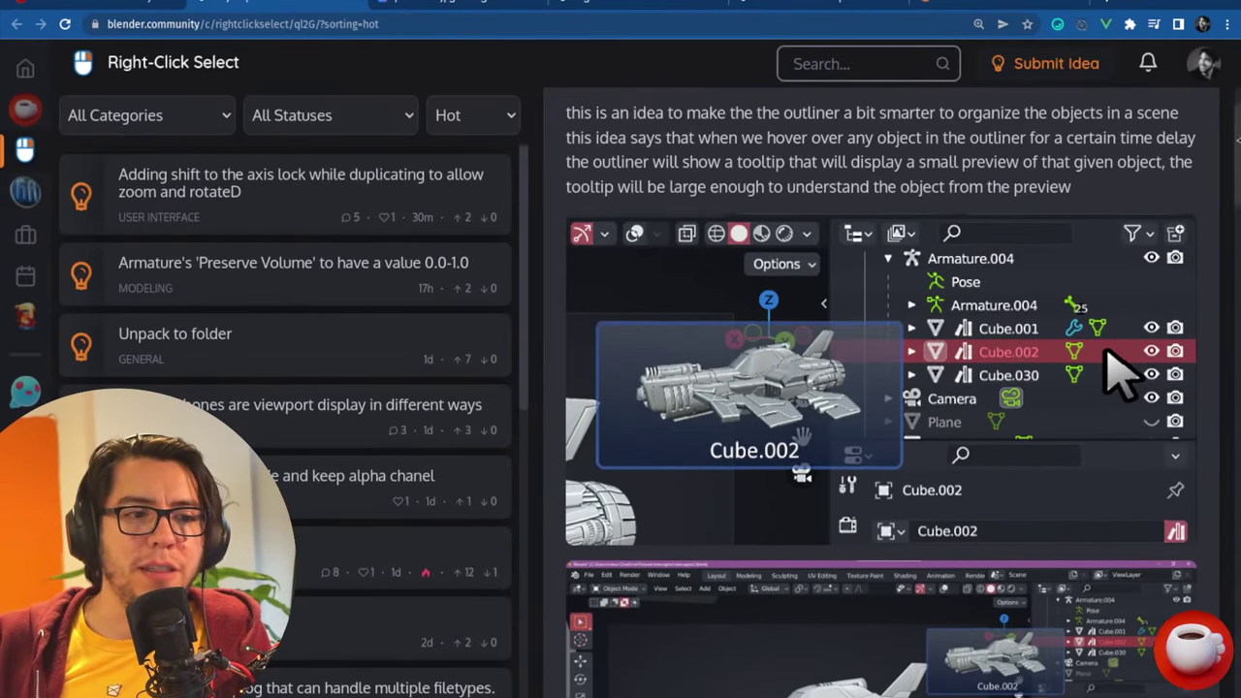
{"action": "key", "text": "alt+Tab"}
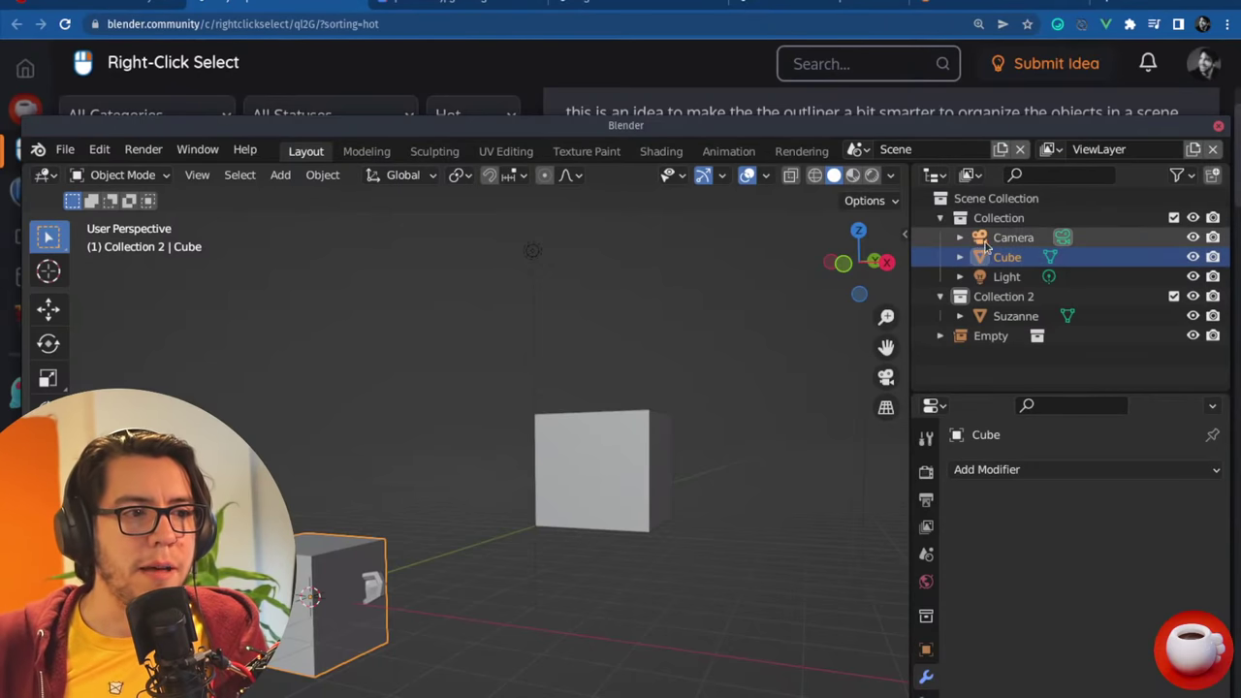
- Check the object previews idea page and the notes document, then bring Blender back
{"action": "left_click", "coordinate": [726, 75]}
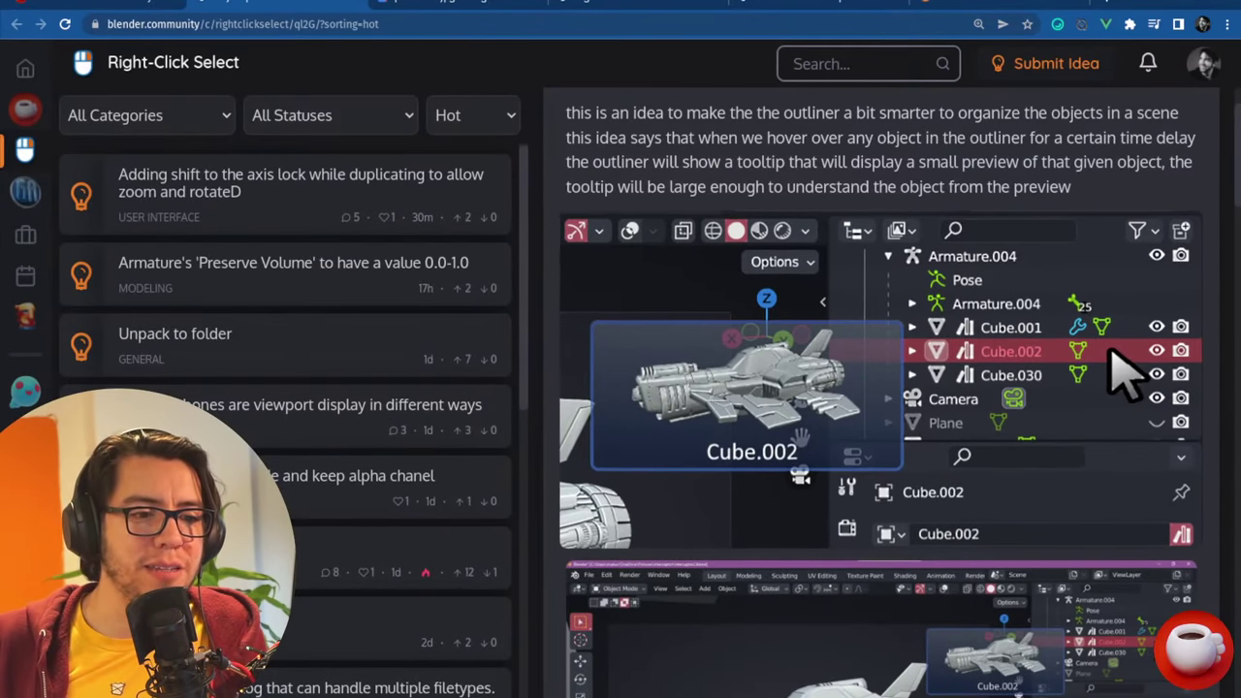
{"action": "key", "text": "alt+Tab"}
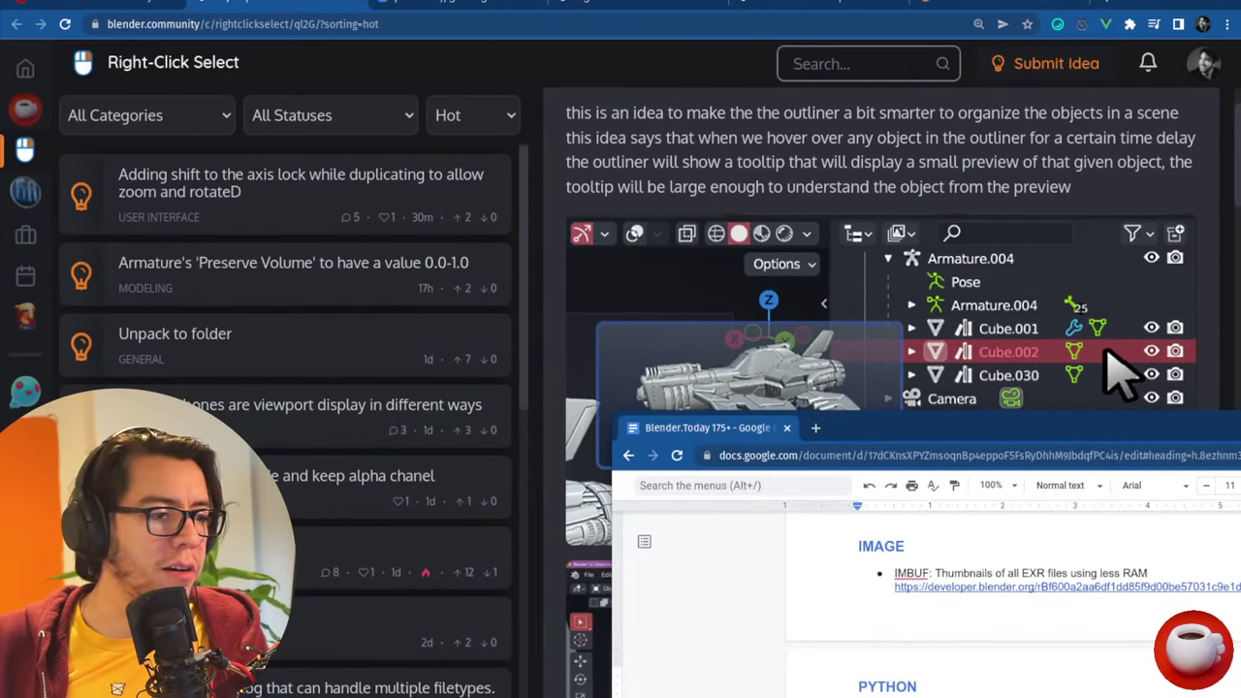
{"action": "key", "text": "alt+Tab"}
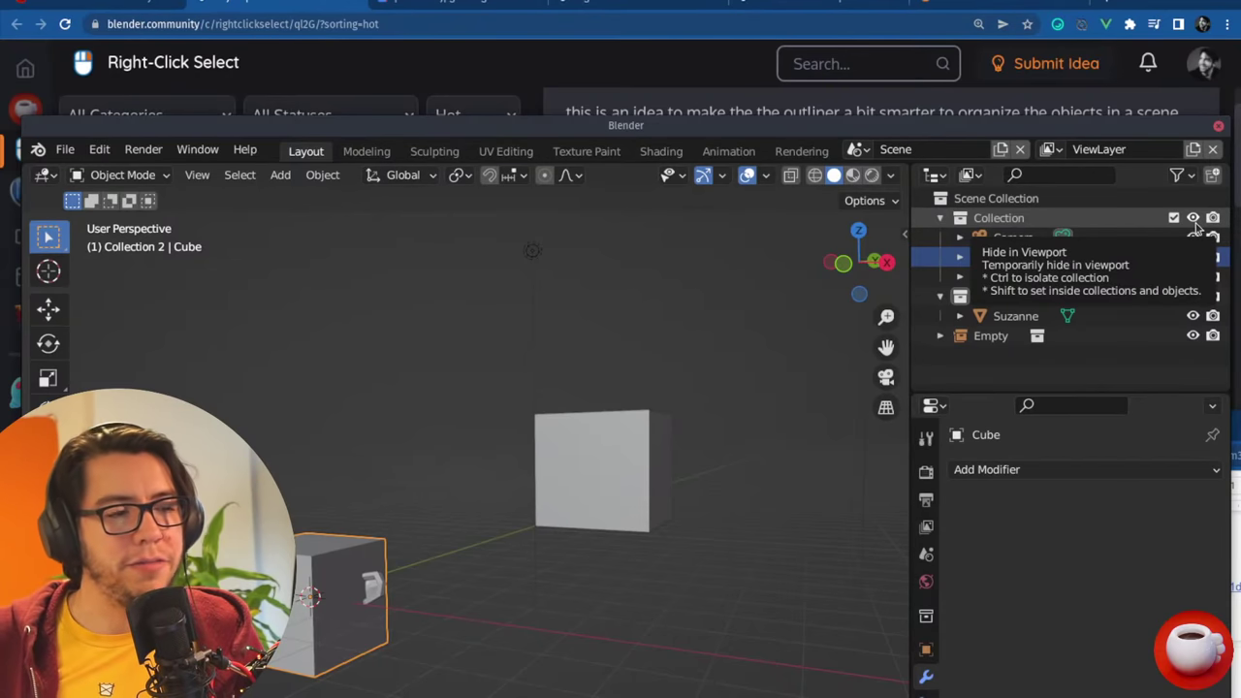
- Switch from Blender back to the browser and scroll down the comments
{"action": "key", "text": "alt+Tab"}
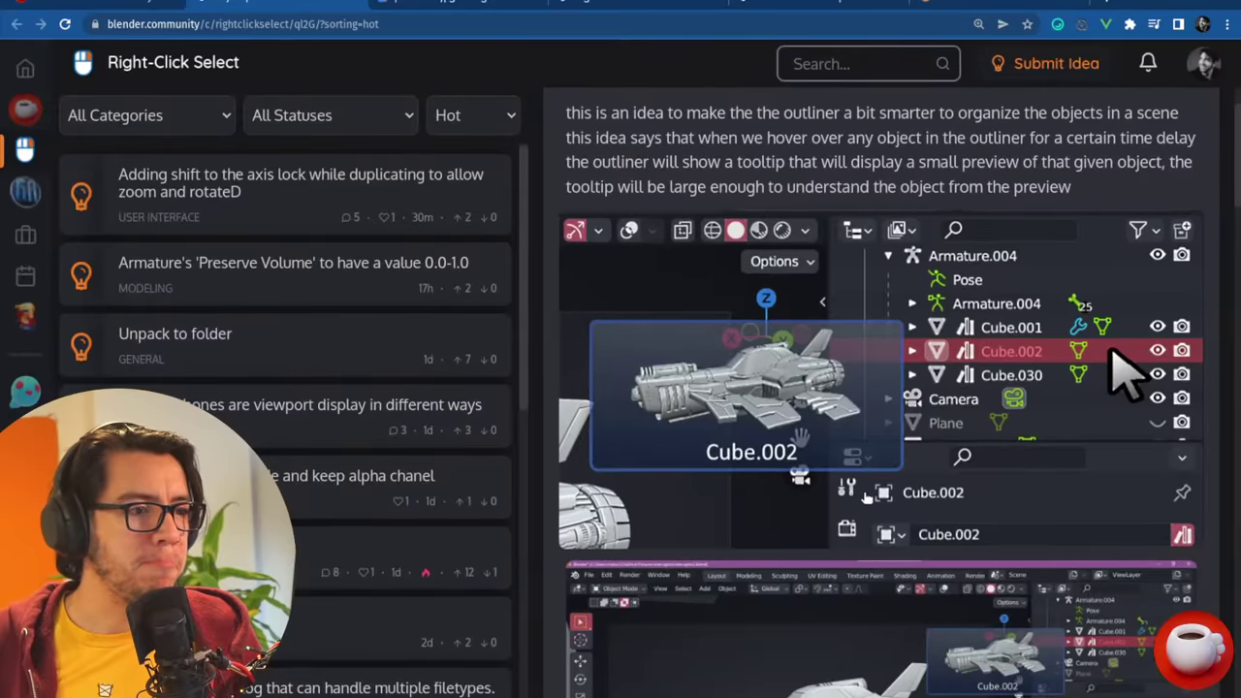
{"action": "scroll", "coordinate": [872, 388], "scroll_direction": "down", "scroll_amount": 3}
{"action": "scroll", "coordinate": [885, 496], "scroll_direction": "down", "scroll_amount": 3}
- From the Blender.Today feed, open the openai.com/dall-e-2 link in a background tab and view it
{"action": "left_click", "coordinate": [25, 109]}
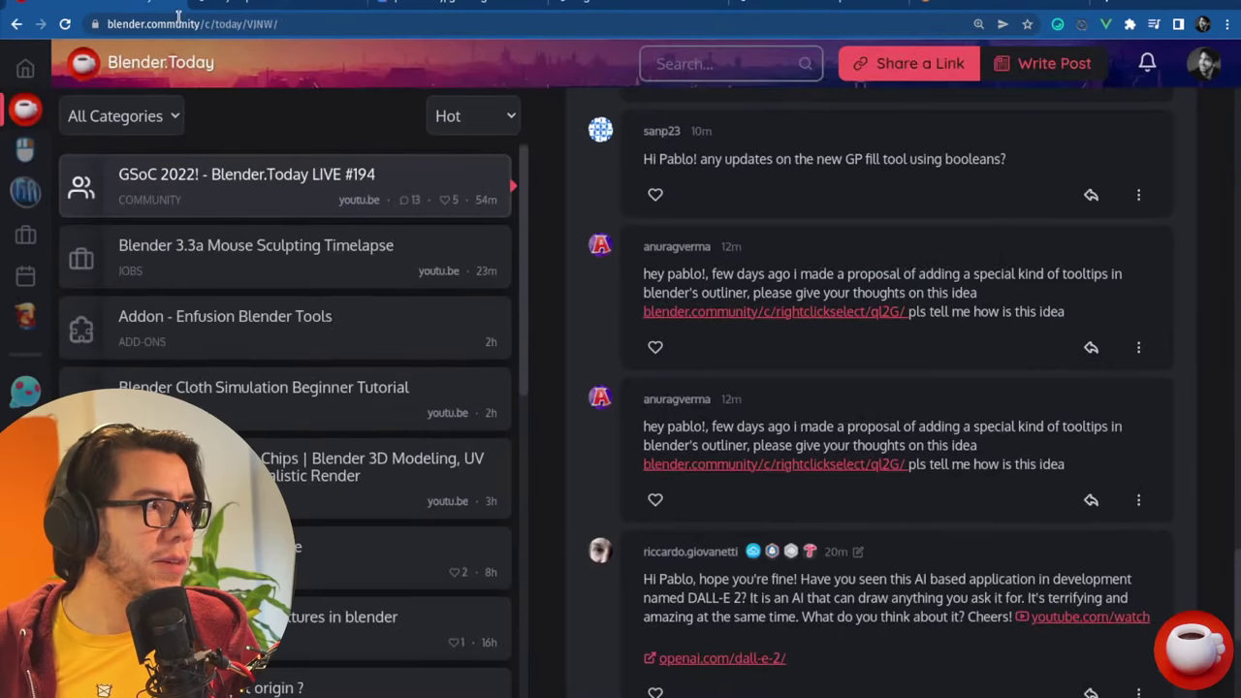
{"action": "scroll", "coordinate": [999, 291], "scroll_direction": "down", "scroll_amount": 3}
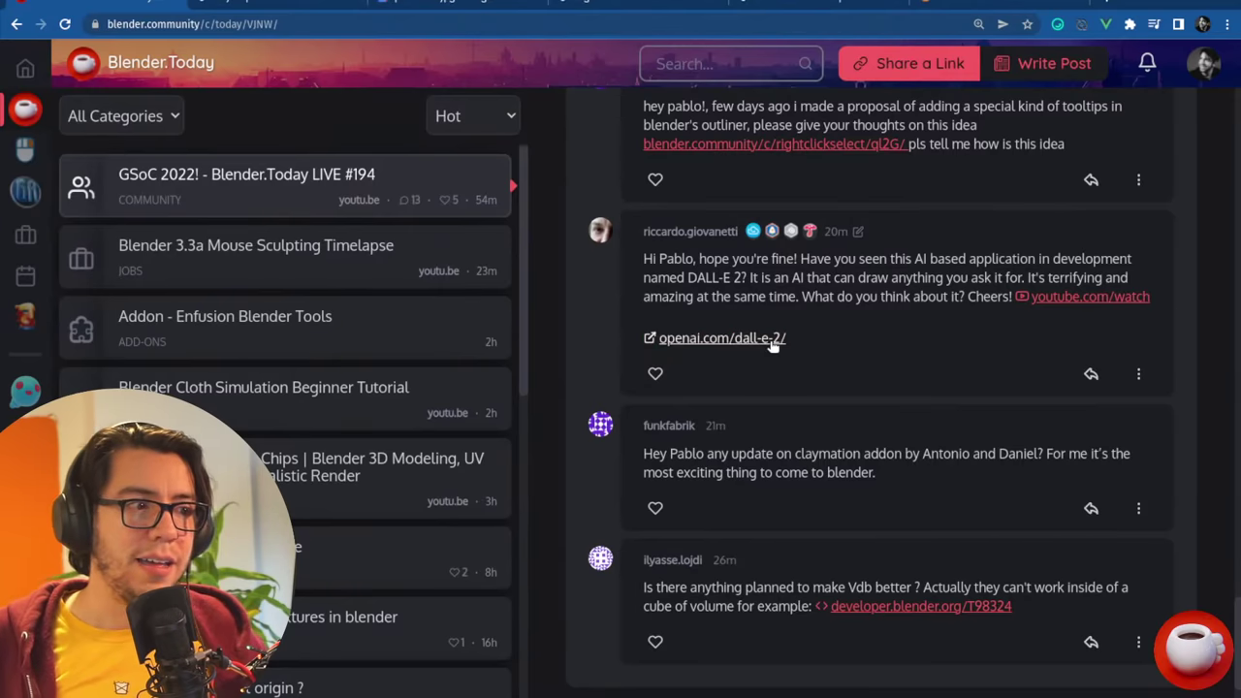
{"action": "middle_click", "coordinate": [698, 338]}
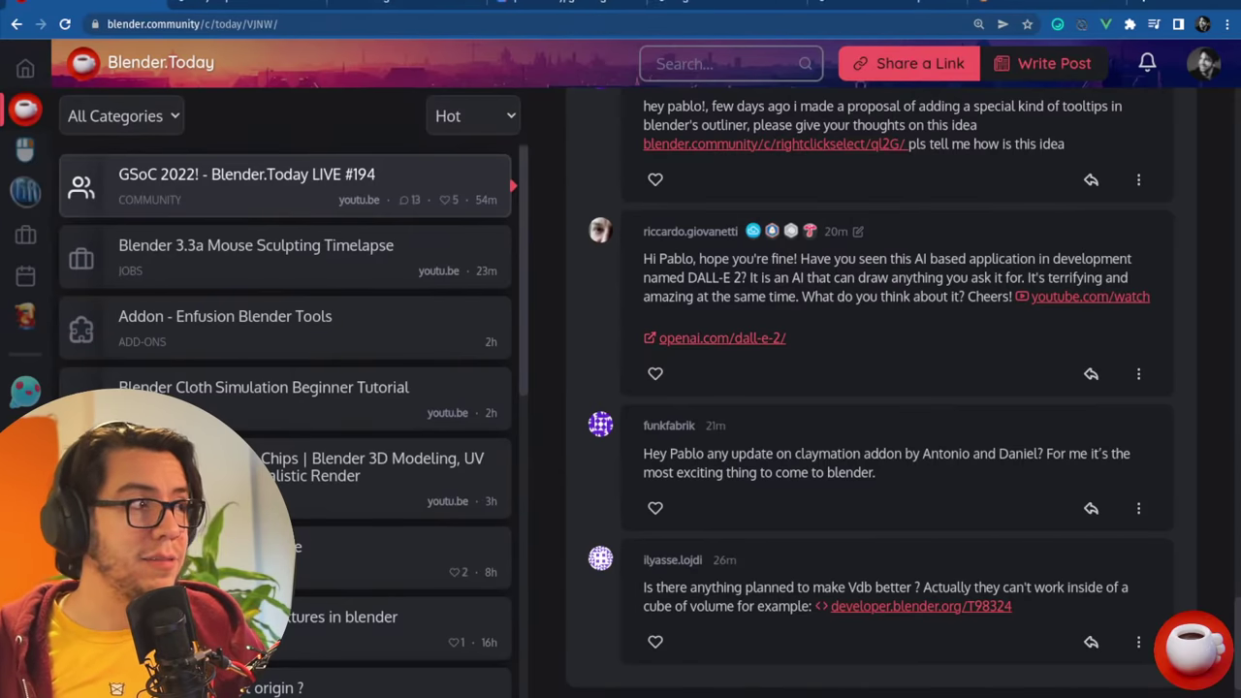
{"action": "left_click", "coordinate": [405, 7]}
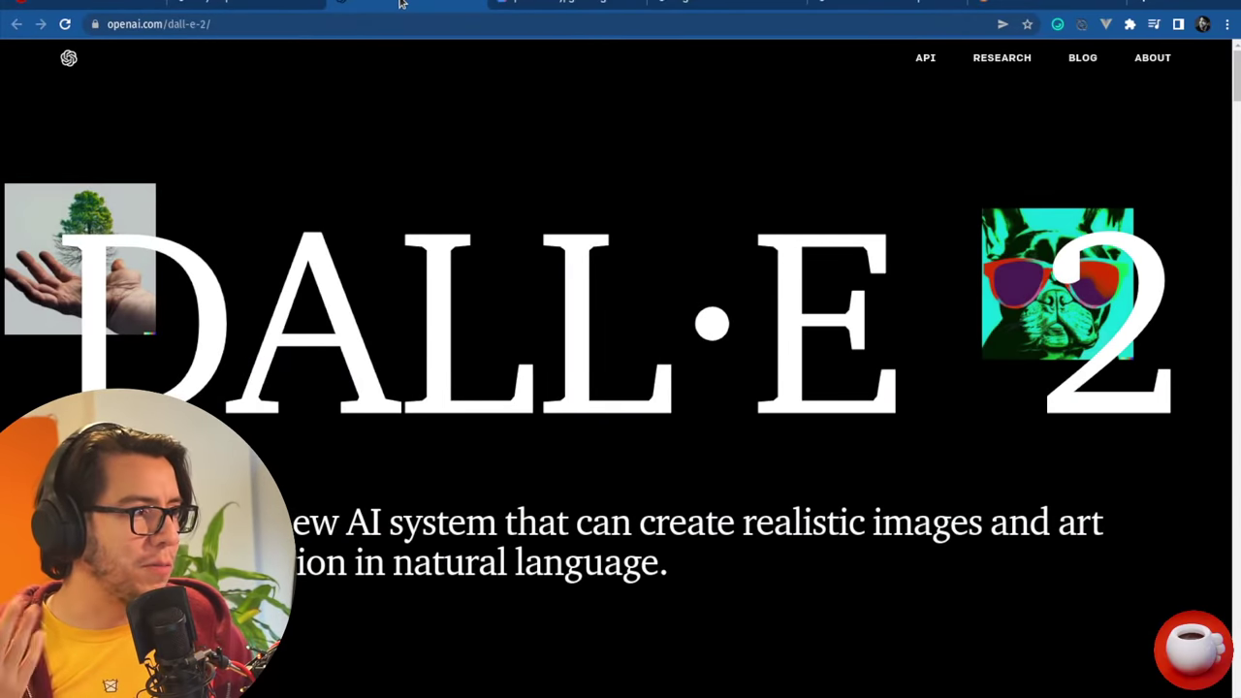
{"action": "left_click", "coordinate": [1018, 7]}
{"action": "scroll", "coordinate": [883, 240], "scroll_direction": "up", "scroll_amount": 20}
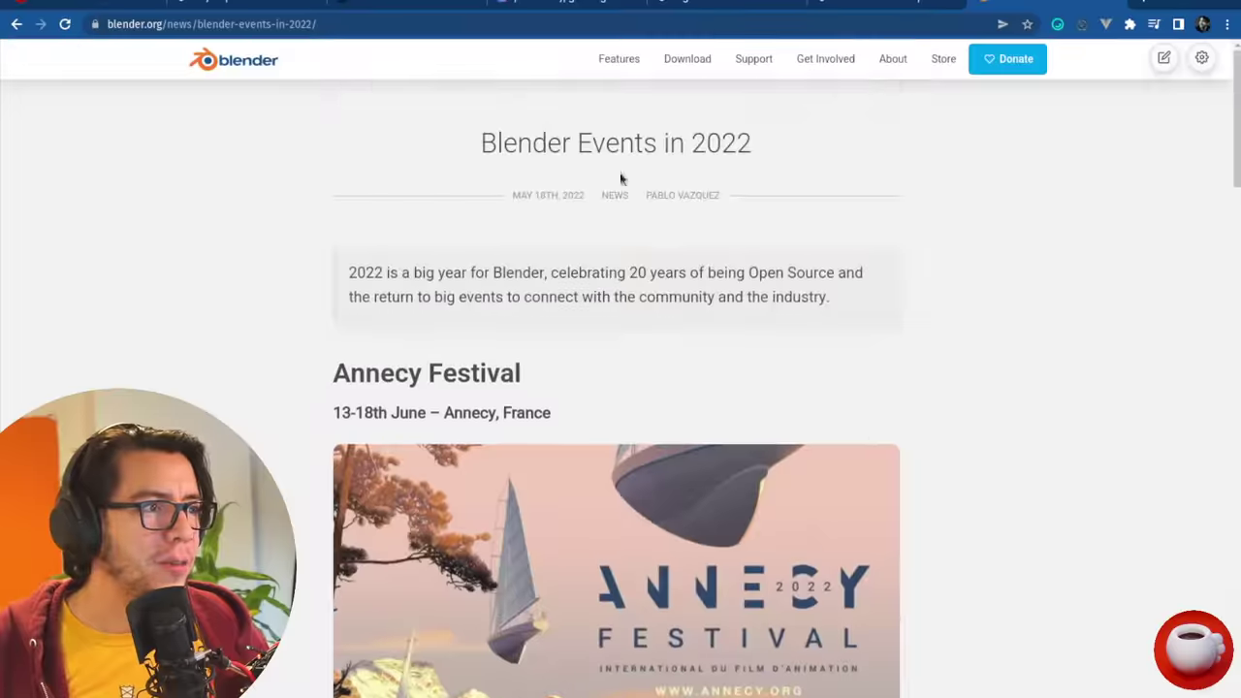
{"action": "scroll", "coordinate": [999, 223], "scroll_direction": "down", "scroll_amount": 5}
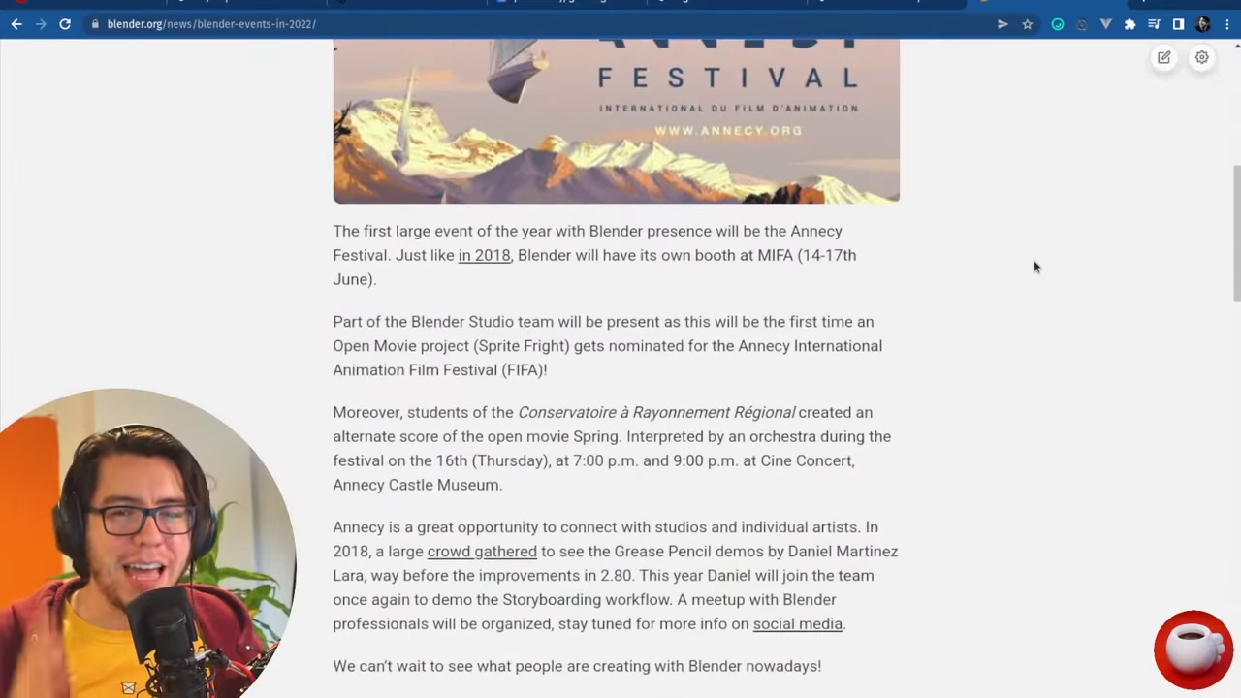
{"action": "scroll", "coordinate": [1034, 267], "scroll_direction": "down", "scroll_amount": 9}
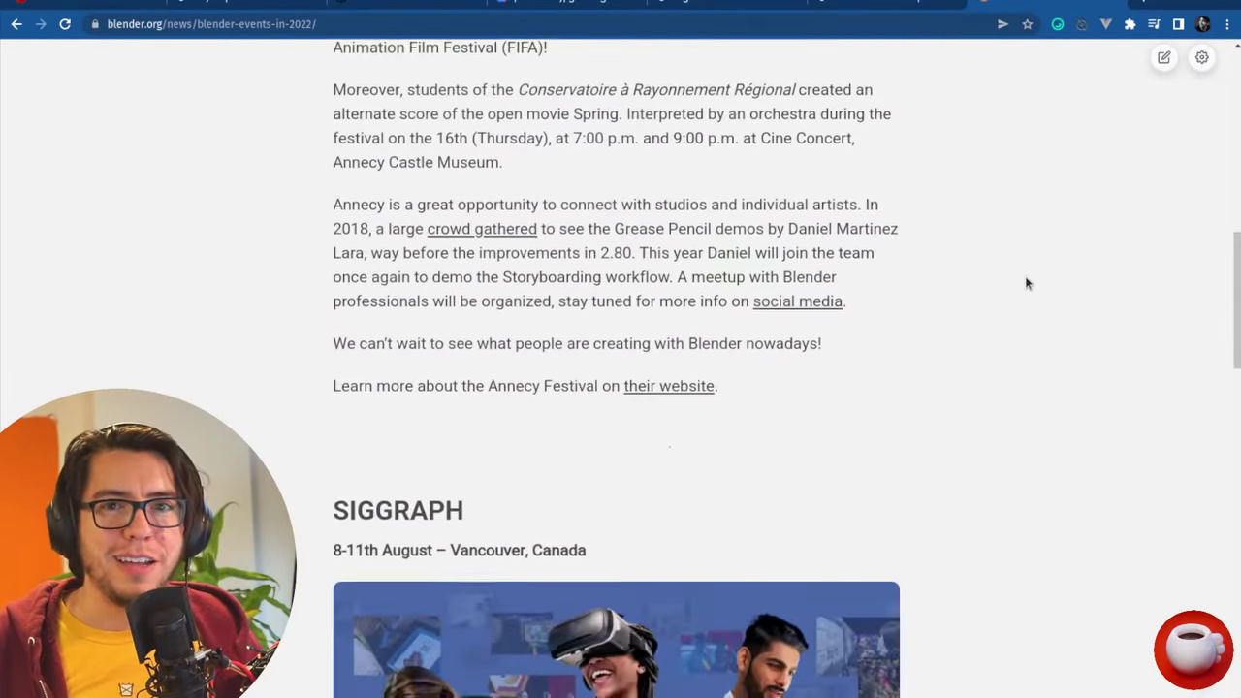
{"action": "scroll", "coordinate": [977, 303], "scroll_direction": "down", "scroll_amount": 6}
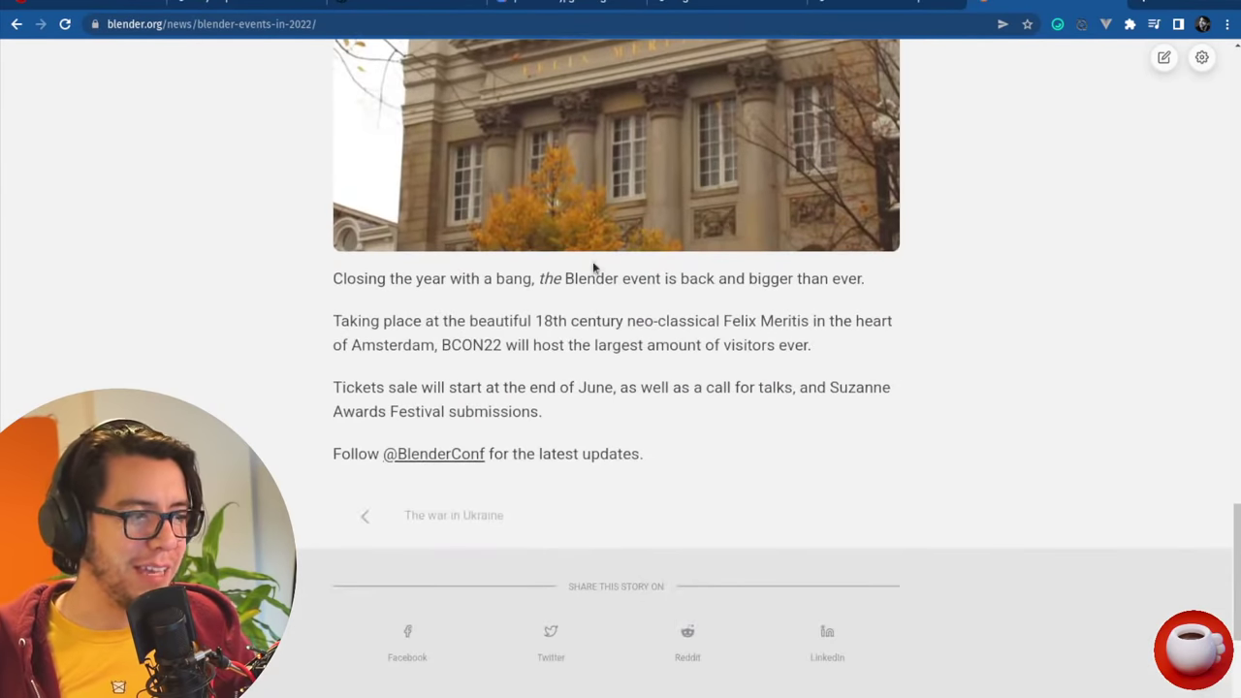
{"action": "left_click", "coordinate": [116, 3]}
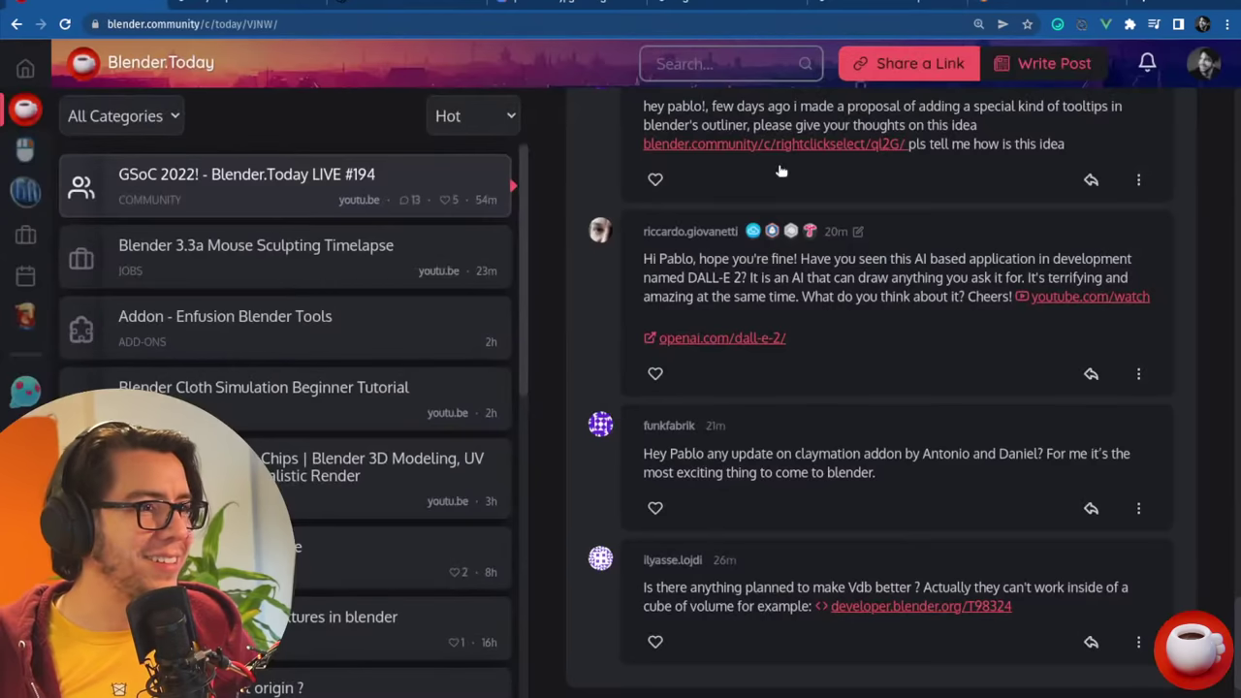
{"action": "left_click", "coordinate": [265, 5]}
{"action": "left_click", "coordinate": [427, 5]}
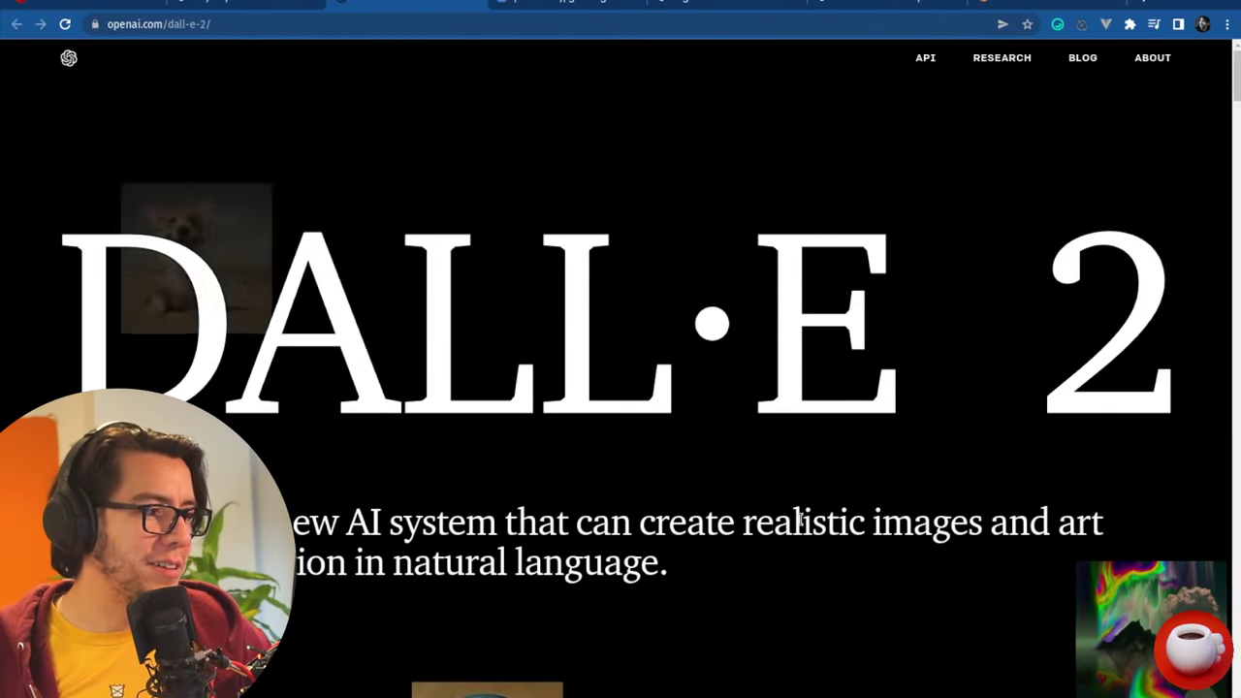
{"action": "scroll", "coordinate": [562, 358], "scroll_direction": "down", "scroll_amount": 3}
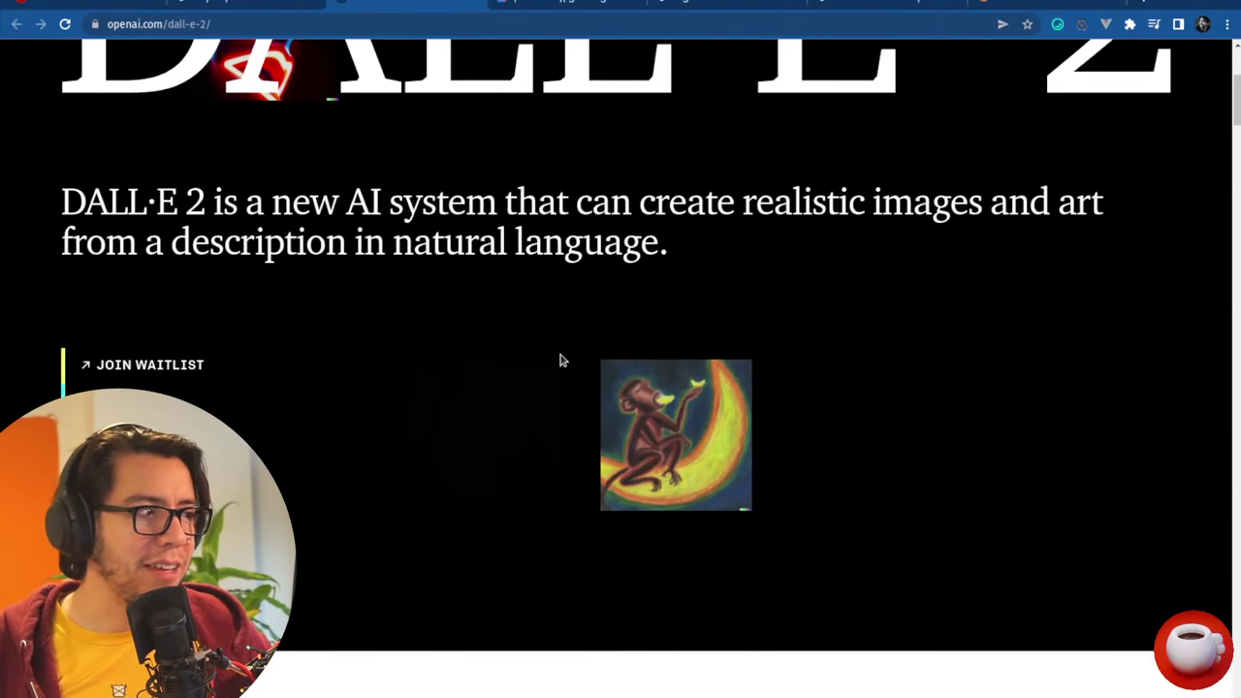
{"action": "scroll", "coordinate": [960, 262], "scroll_direction": "down", "scroll_amount": 3}
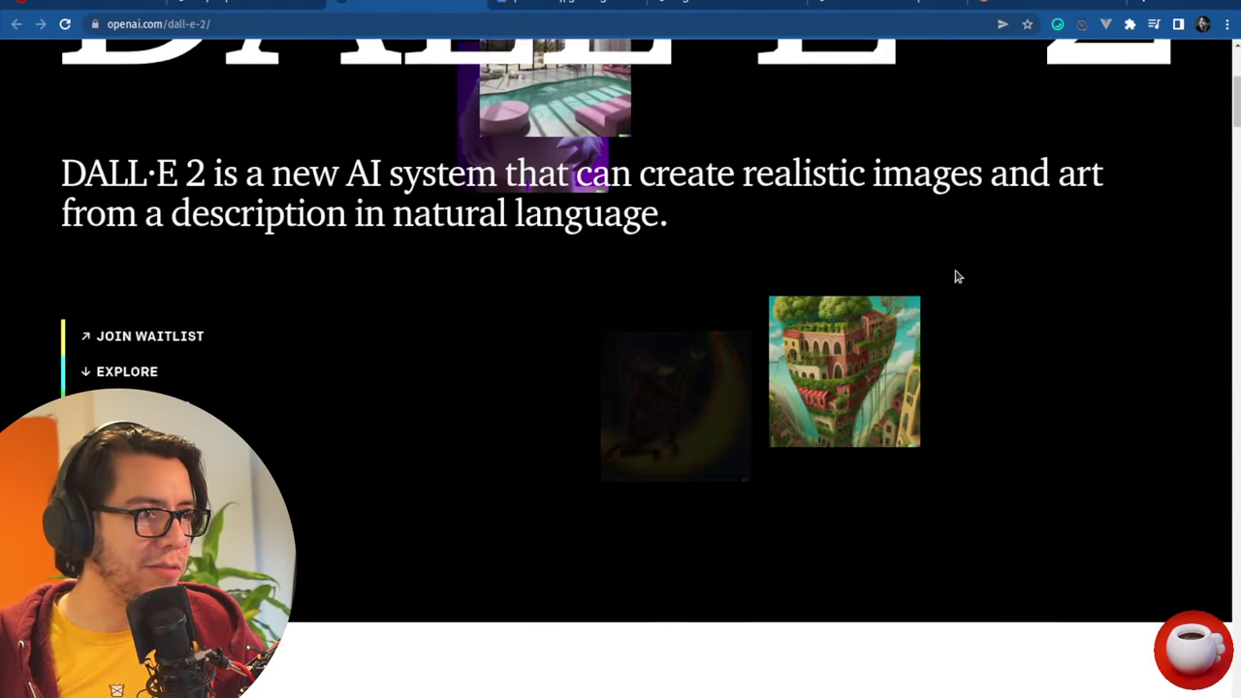
{"action": "scroll", "coordinate": [776, 349], "scroll_direction": "down", "scroll_amount": 2}
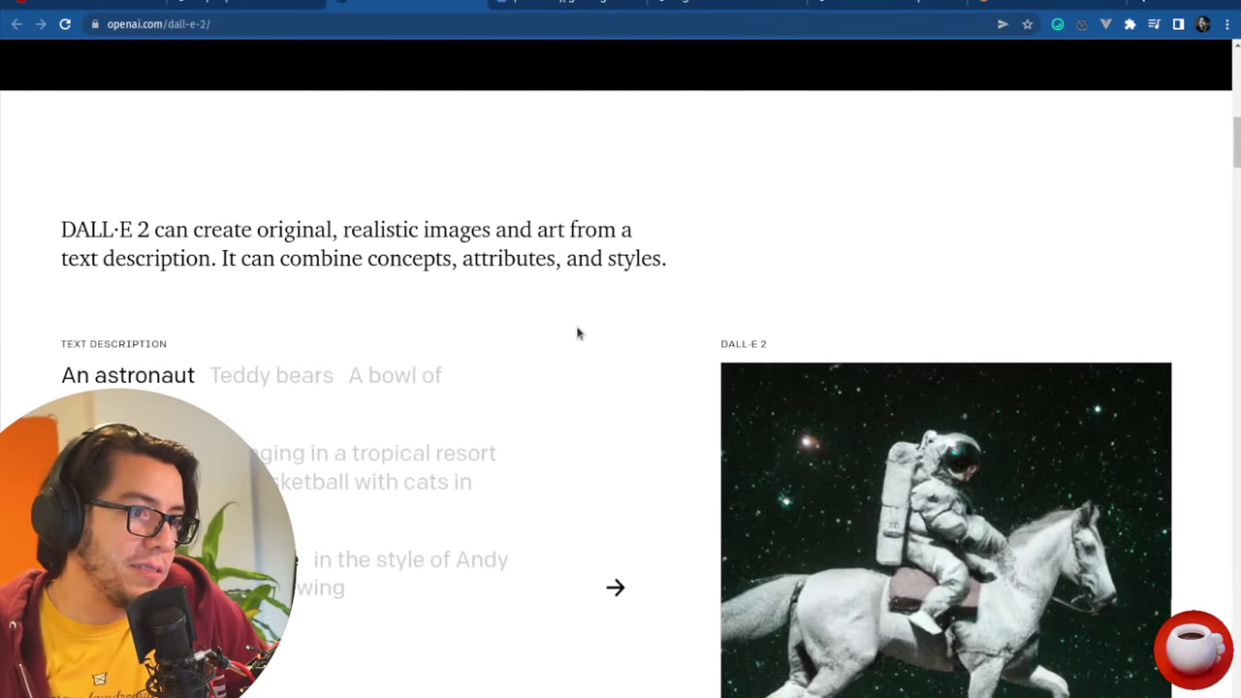
{"action": "scroll", "coordinate": [577, 332], "scroll_direction": "down", "scroll_amount": 1}
{"action": "scroll", "coordinate": [625, 321], "scroll_direction": "down", "scroll_amount": 7}
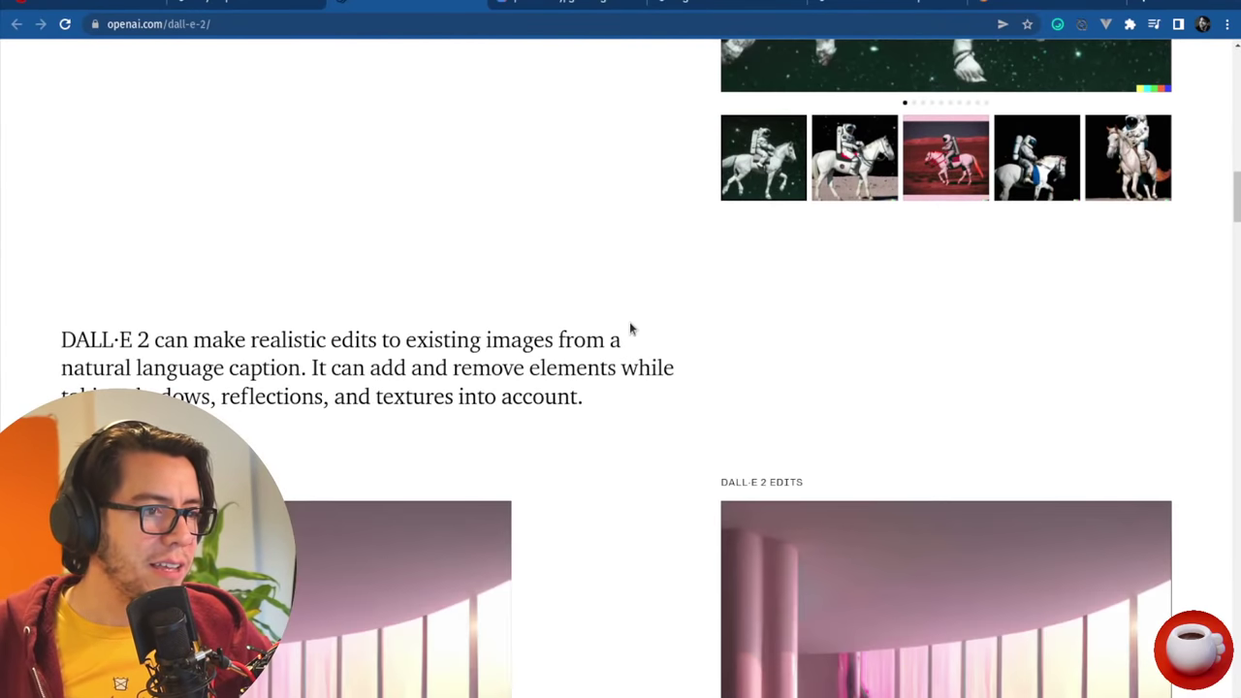
{"action": "scroll", "coordinate": [634, 417], "scroll_direction": "down", "scroll_amount": 5}
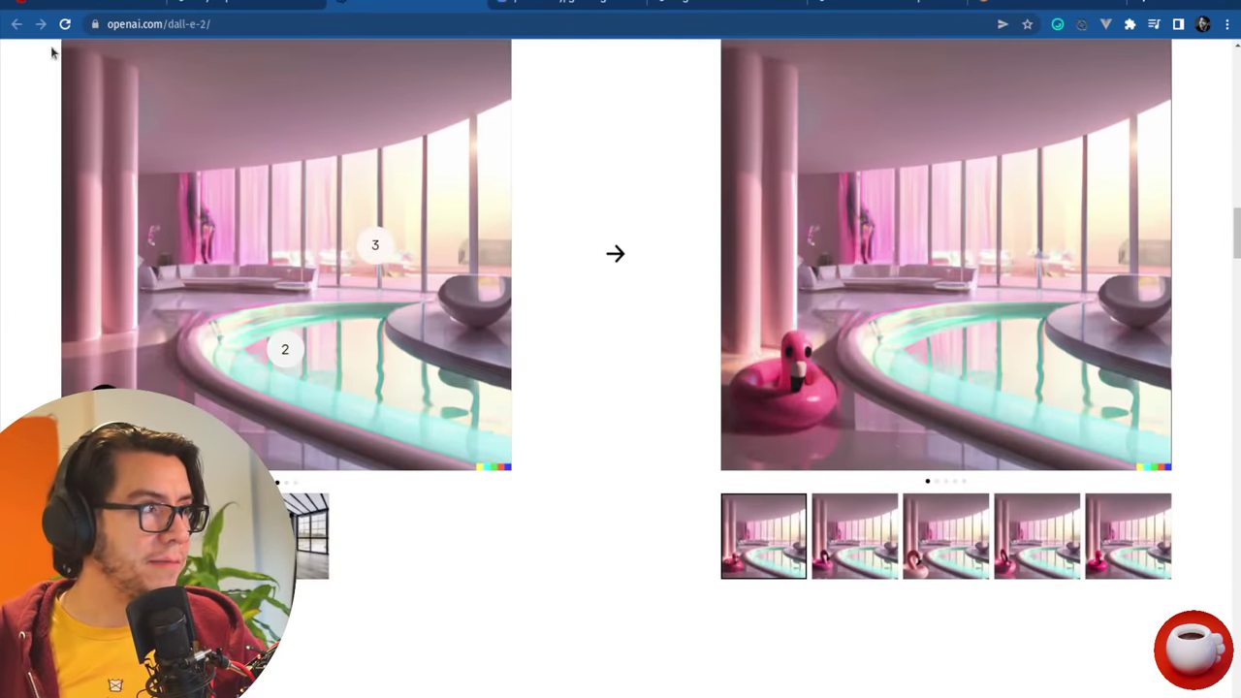
{"action": "left_click", "coordinate": [68, 8]}
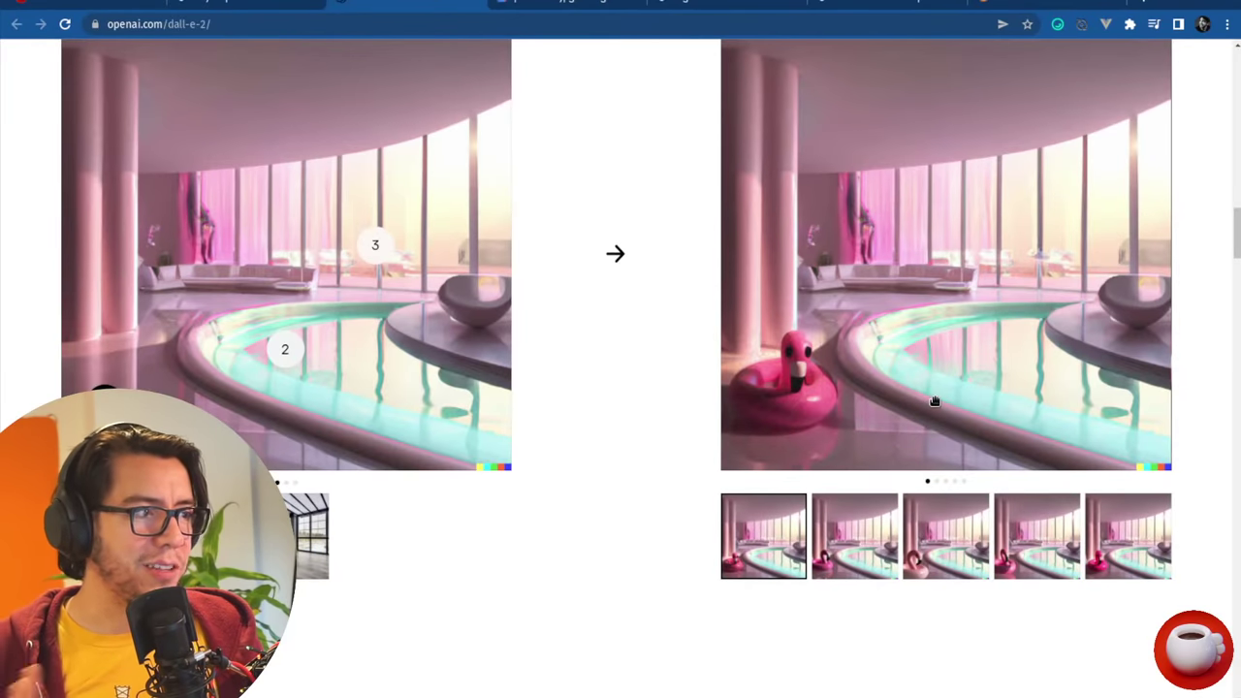
{"action": "scroll", "coordinate": [1236, 233], "scroll_direction": "up", "scroll_amount": 1}
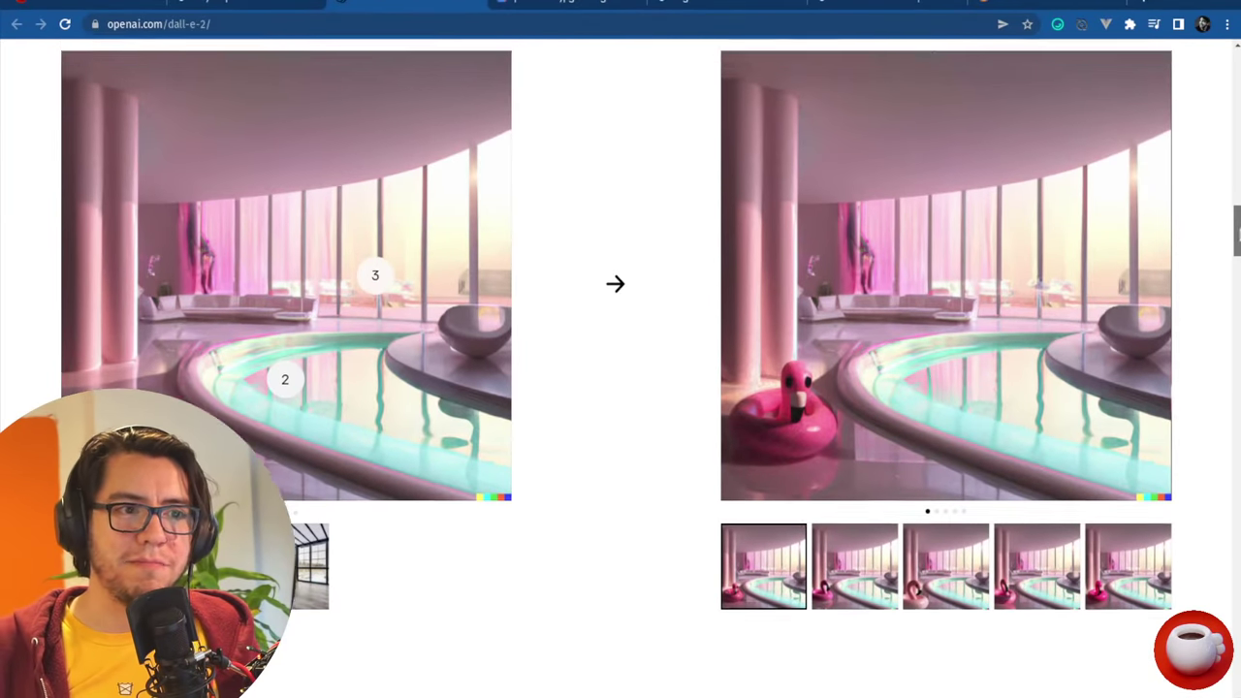
{"action": "left_click_drag", "start_coordinate": [1238, 233], "coordinate": [1238, 230]}
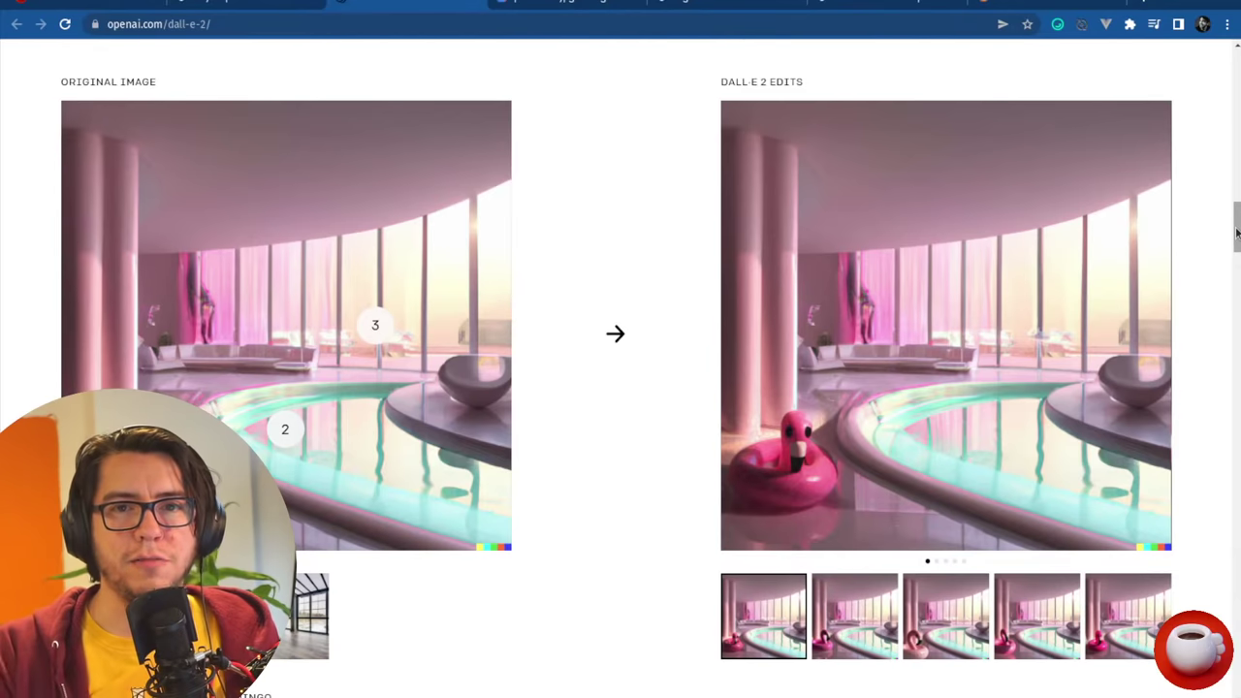
{"action": "left_click_drag", "start_coordinate": [1236, 240], "coordinate": [1238, 68]}
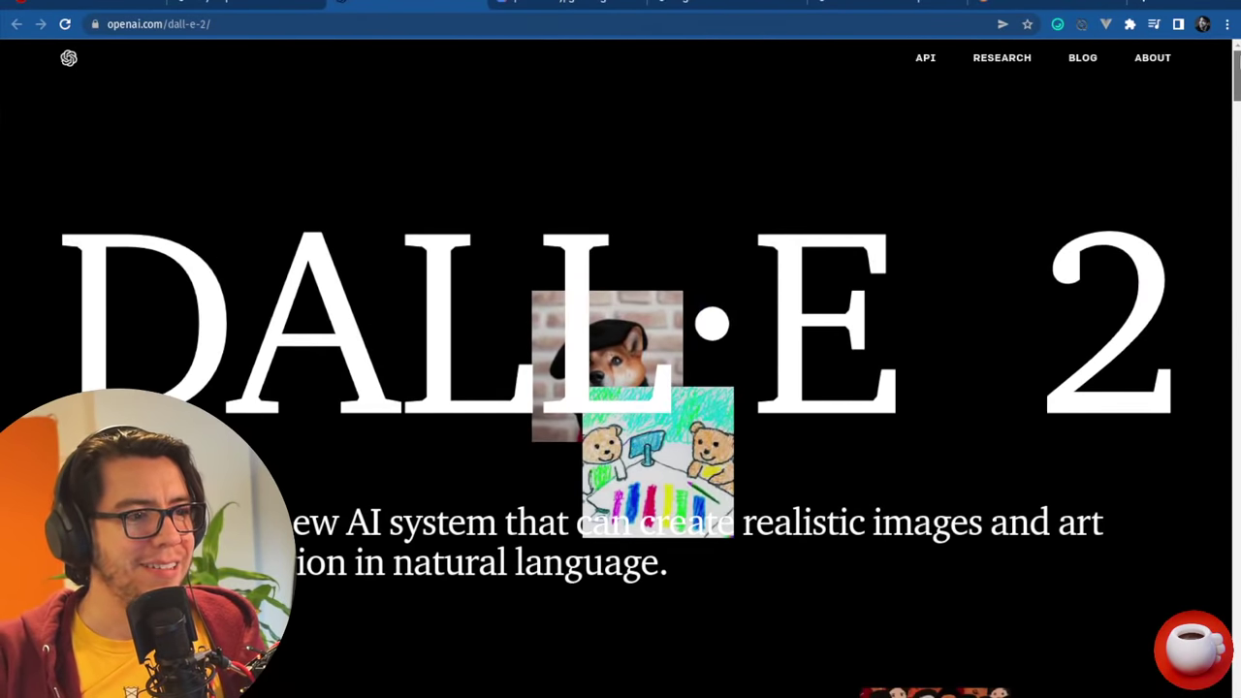
{"action": "scroll", "coordinate": [545, 450], "scroll_direction": "down", "scroll_amount": 3}
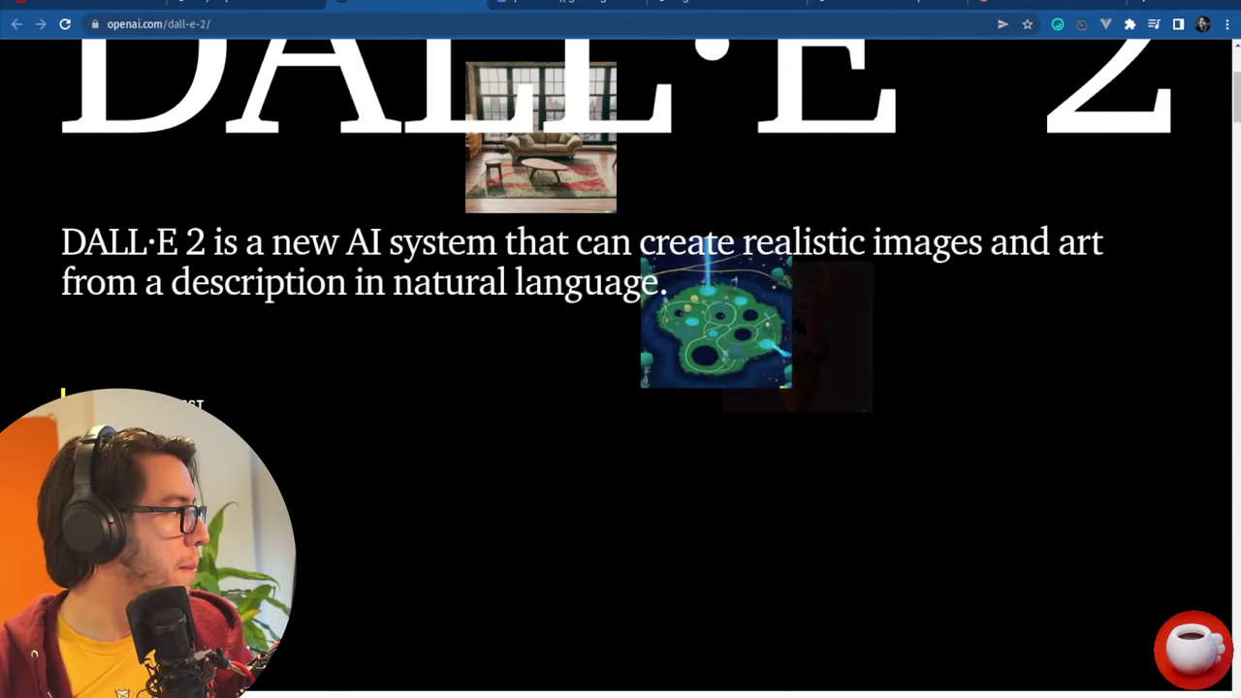
- Return to the Blender.Today tab and scroll to the claymation addon and Vdb comments
{"action": "left_click", "coordinate": [53, 5]}
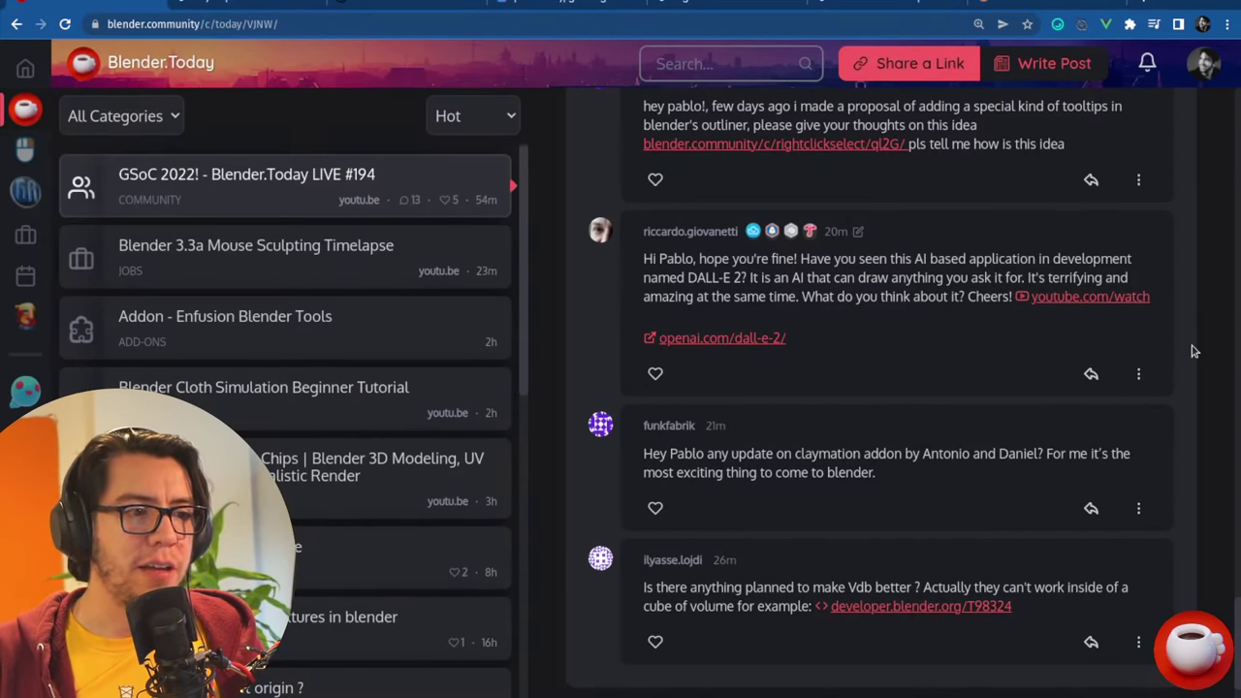
{"action": "scroll", "coordinate": [1195, 351], "scroll_direction": "down", "scroll_amount": 1}
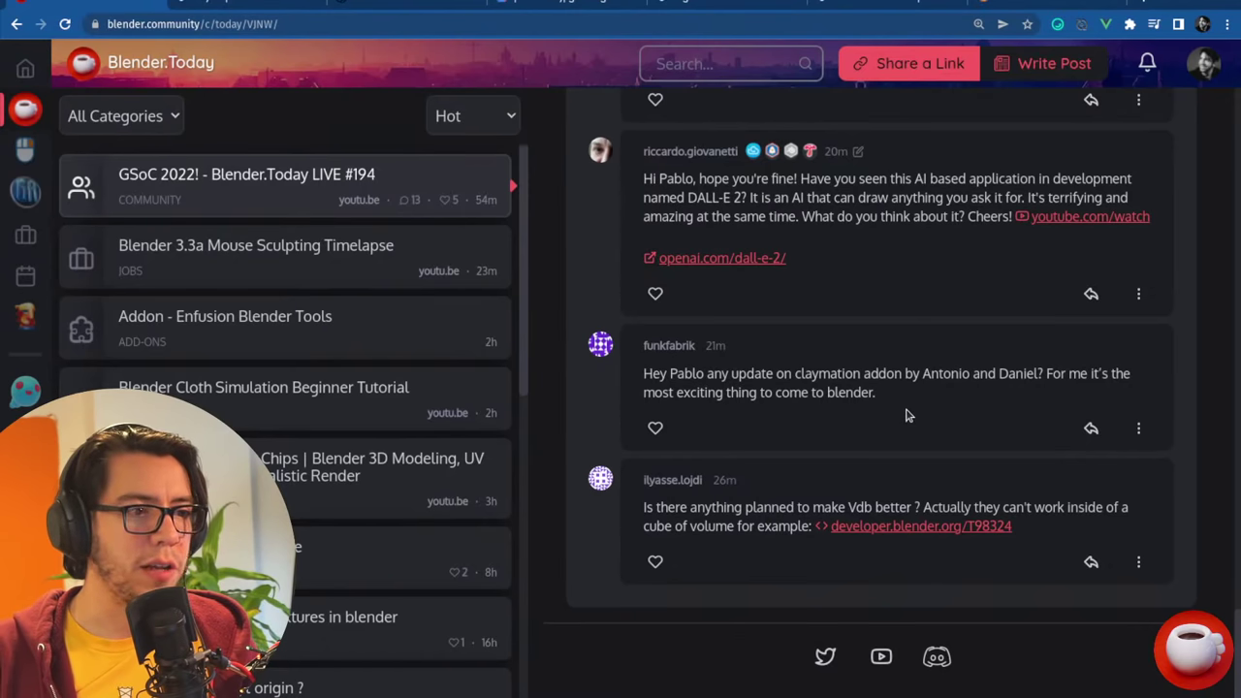
- Open twitter.com in a new tab at 150% zoom and open the 'pepeland' account profile
{"action": "key", "text": "ctrl+t"}
{"action": "type", "text": "twitter.com"}
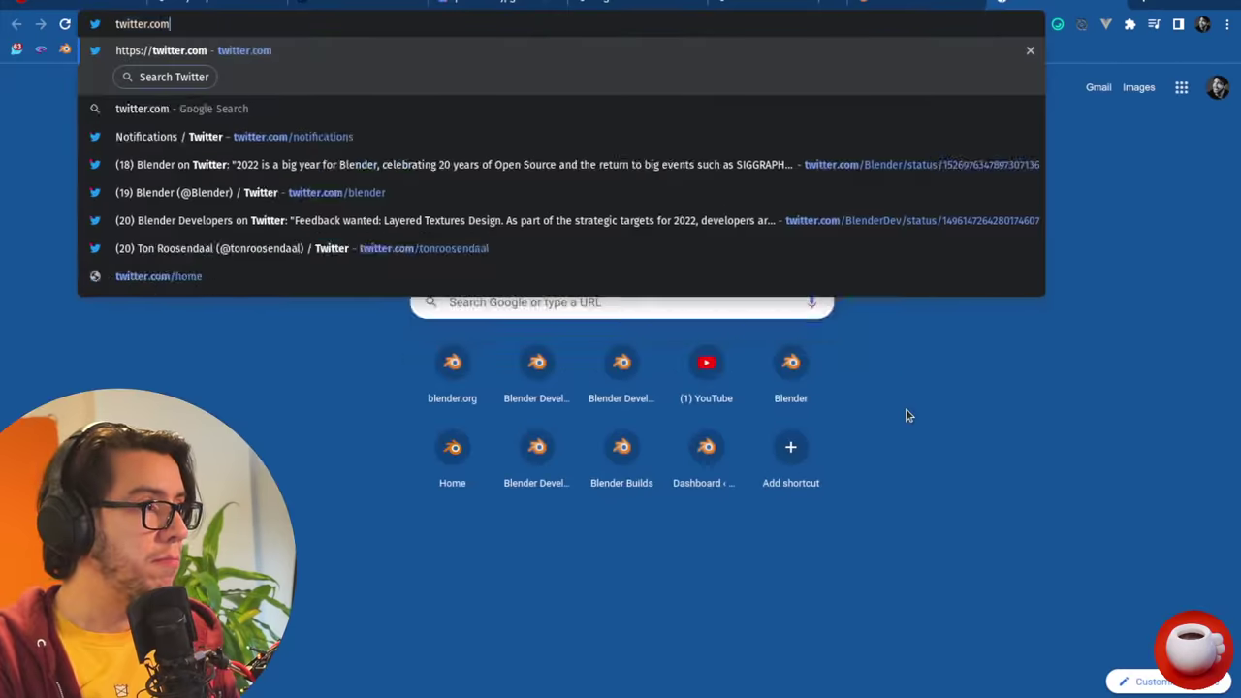
{"action": "key", "text": "Return"}
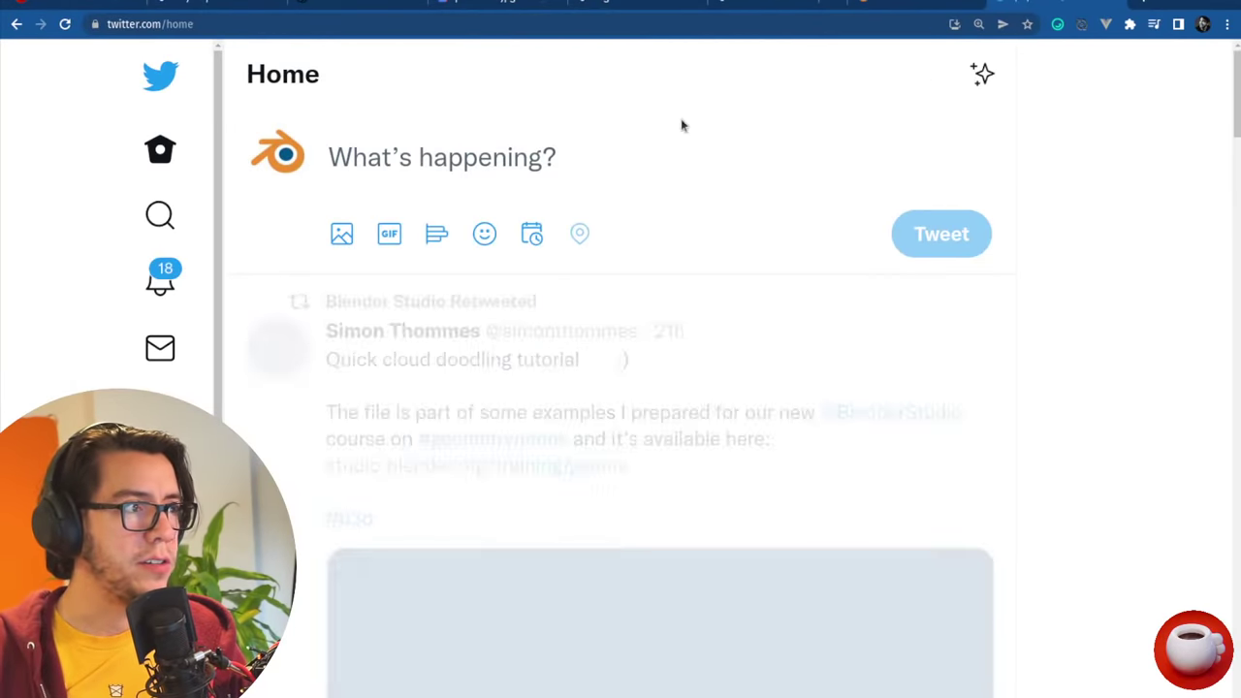
{"action": "key", "text": "ctrl+minus"}
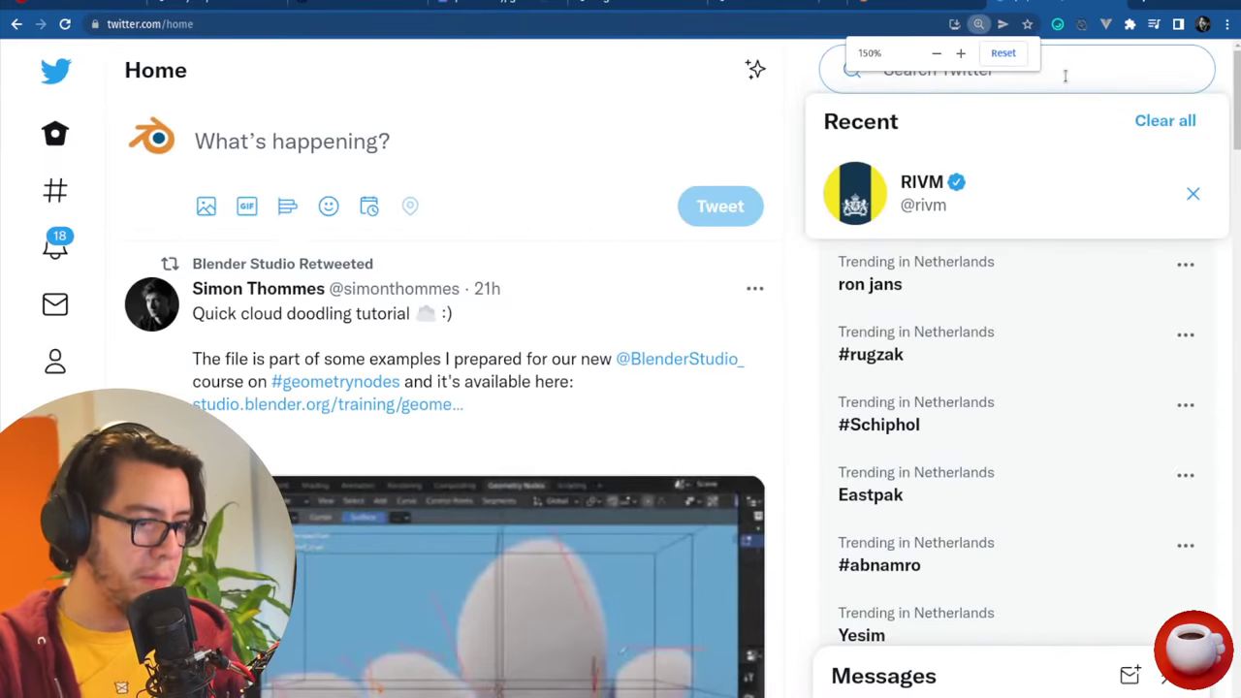
{"action": "type", "text": "pepeland"}
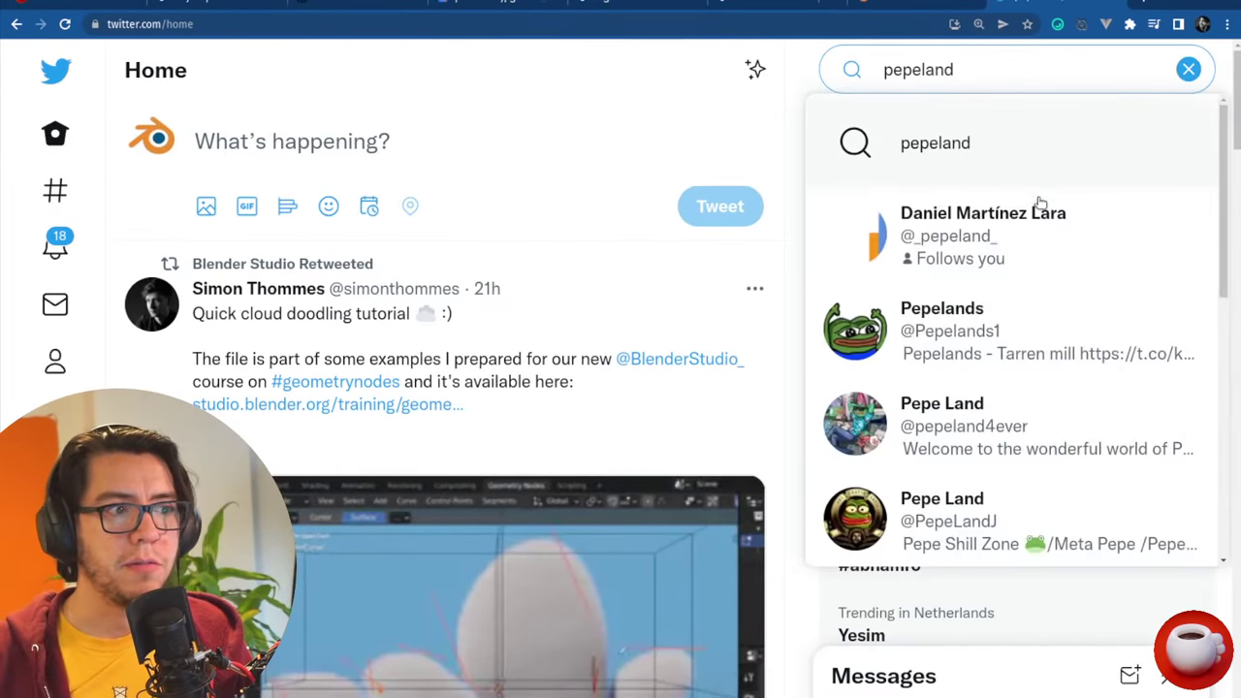
{"action": "left_click", "coordinate": [1038, 208]}
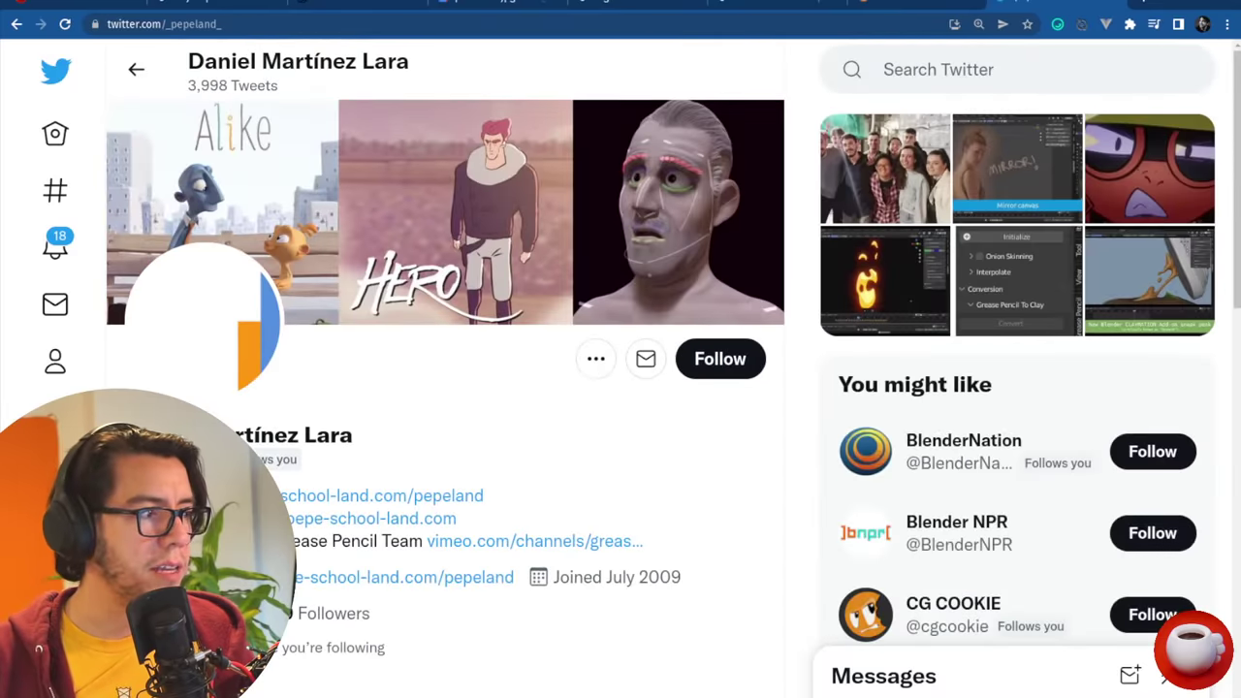
- Scroll through the profile's recent tweets, then return to the Blender.Today comments
{"action": "scroll", "coordinate": [687, 430], "scroll_direction": "down", "scroll_amount": 2}
{"action": "scroll", "coordinate": [800, 430], "scroll_direction": "down", "scroll_amount": 10}
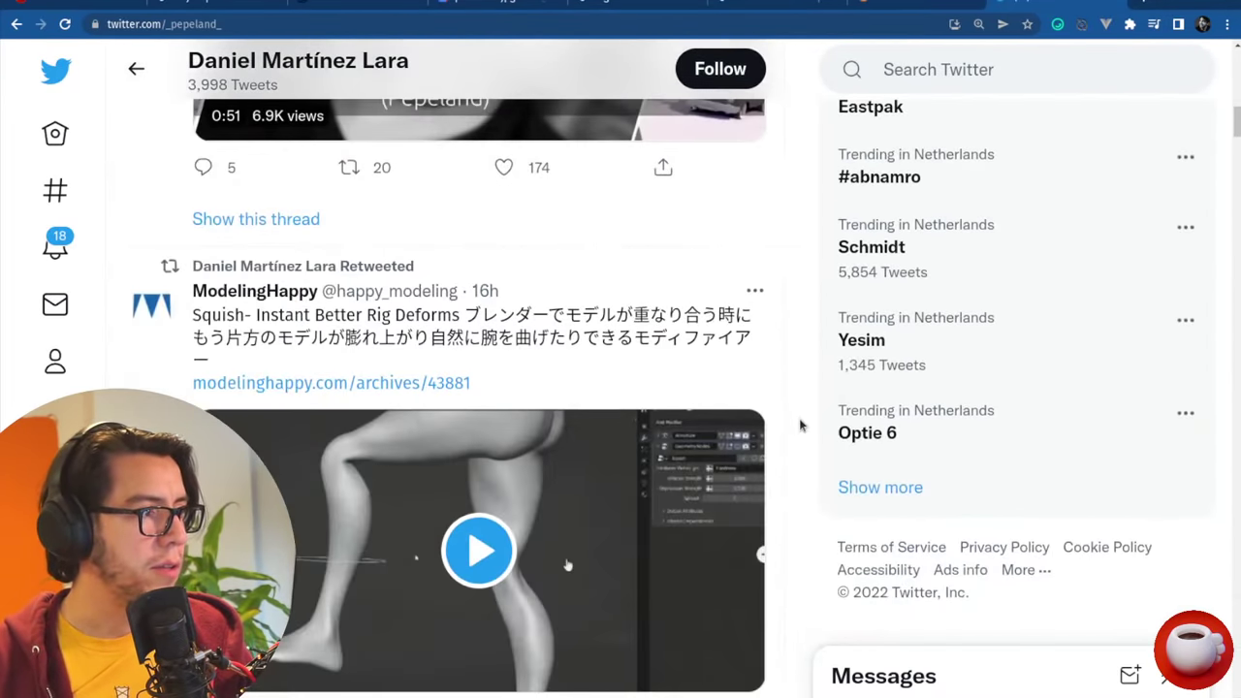
{"action": "scroll", "coordinate": [800, 424], "scroll_direction": "down", "scroll_amount": 6}
{"action": "scroll", "coordinate": [811, 423], "scroll_direction": "down", "scroll_amount": 3}
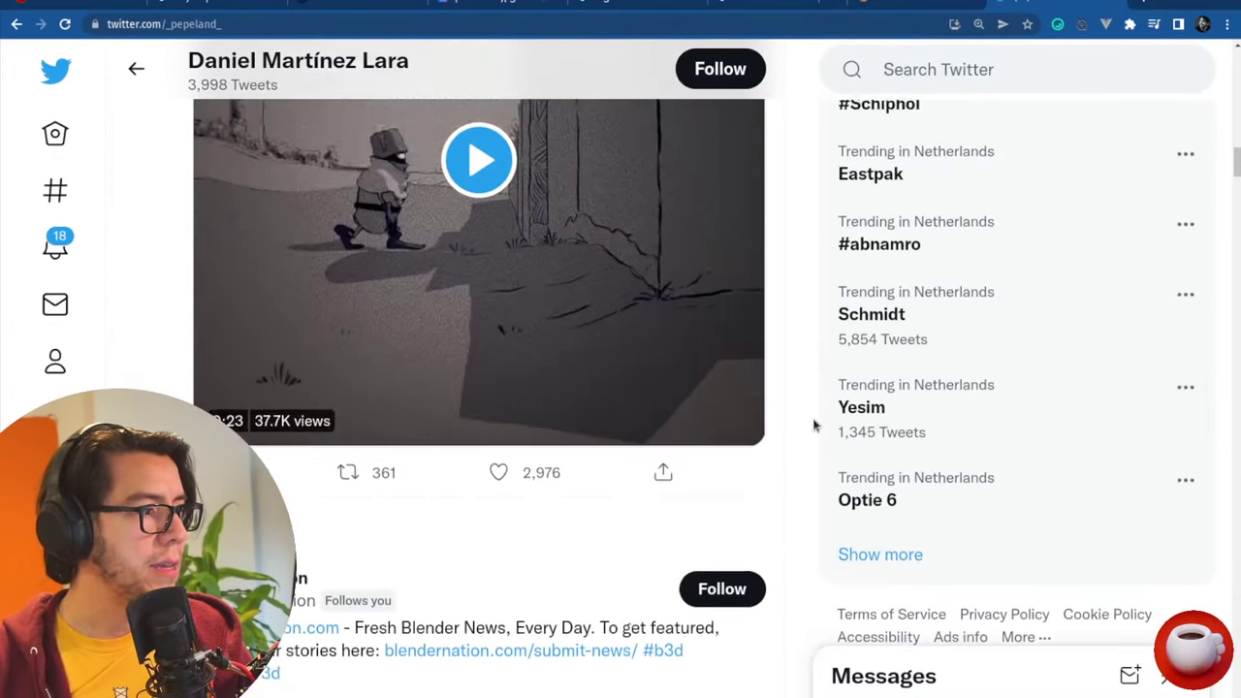
{"action": "scroll", "coordinate": [814, 426], "scroll_direction": "down", "scroll_amount": 10}
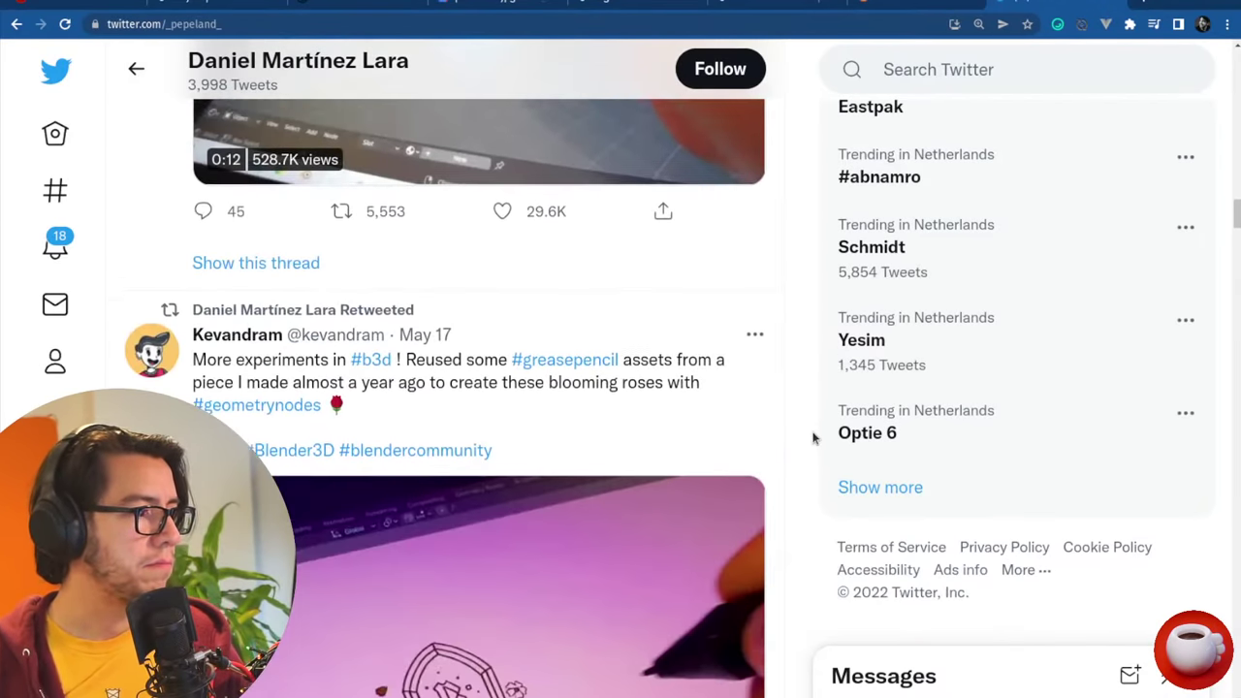
{"action": "scroll", "coordinate": [812, 432], "scroll_direction": "down", "scroll_amount": 6}
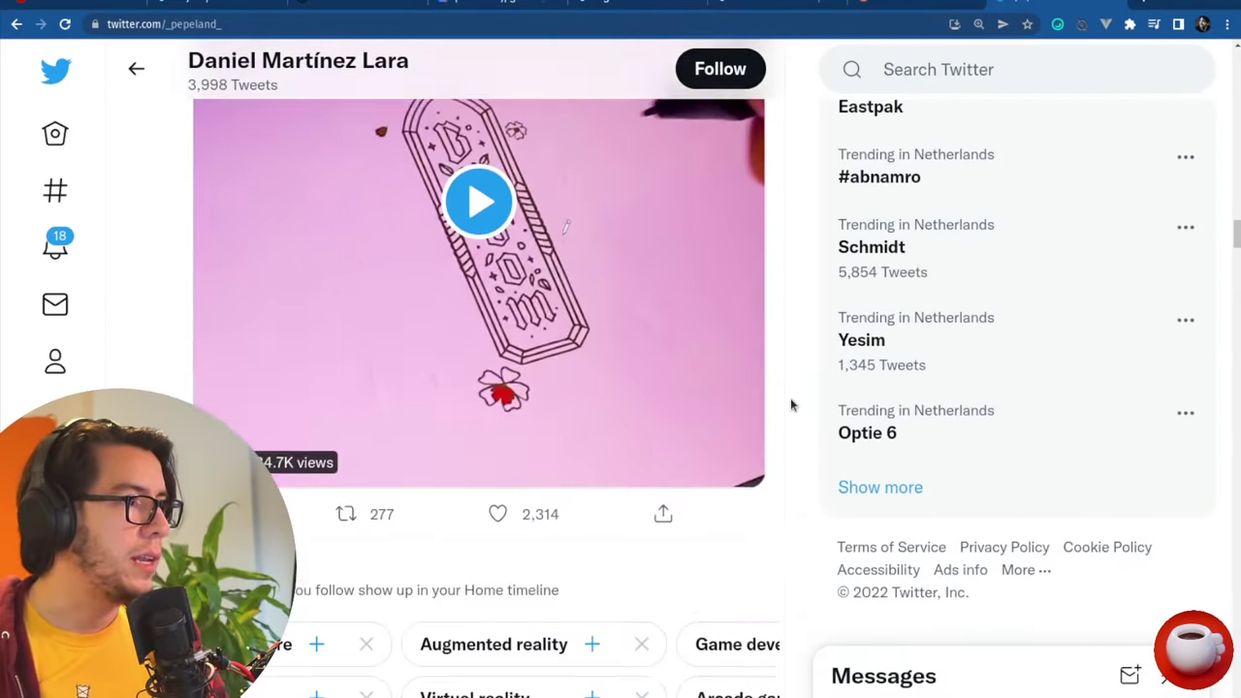
{"action": "scroll", "coordinate": [792, 405], "scroll_direction": "down", "scroll_amount": 8}
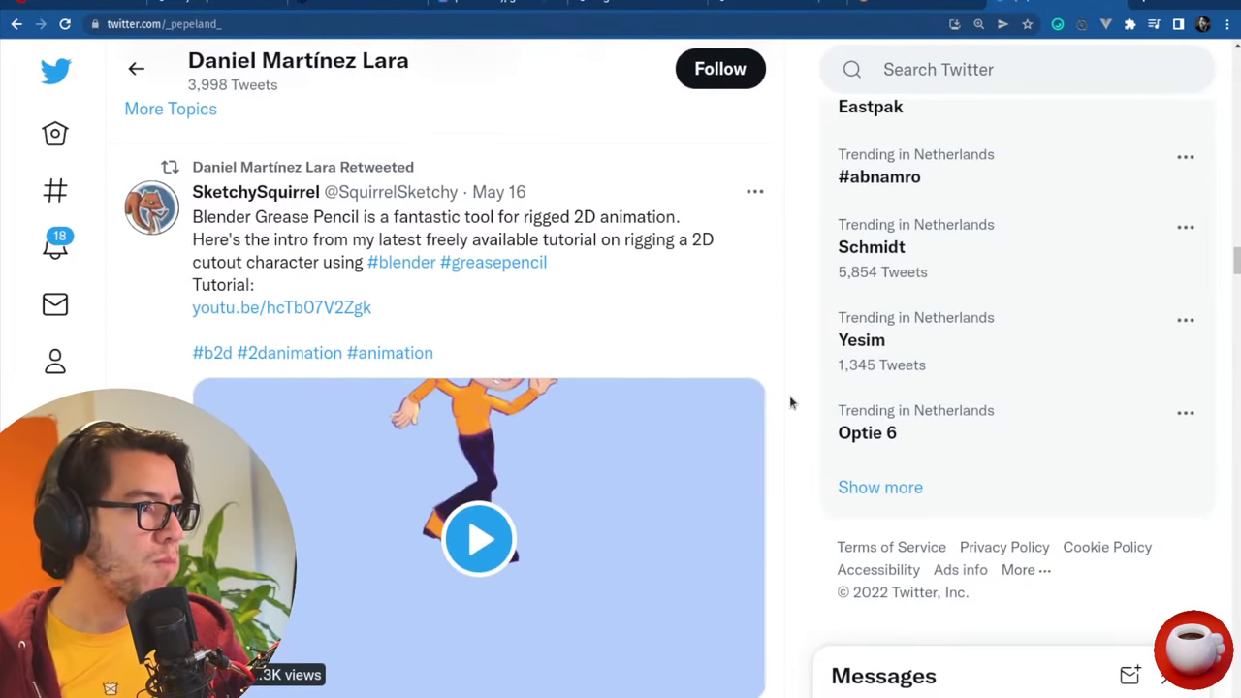
{"action": "scroll", "coordinate": [790, 403], "scroll_direction": "down", "scroll_amount": 10}
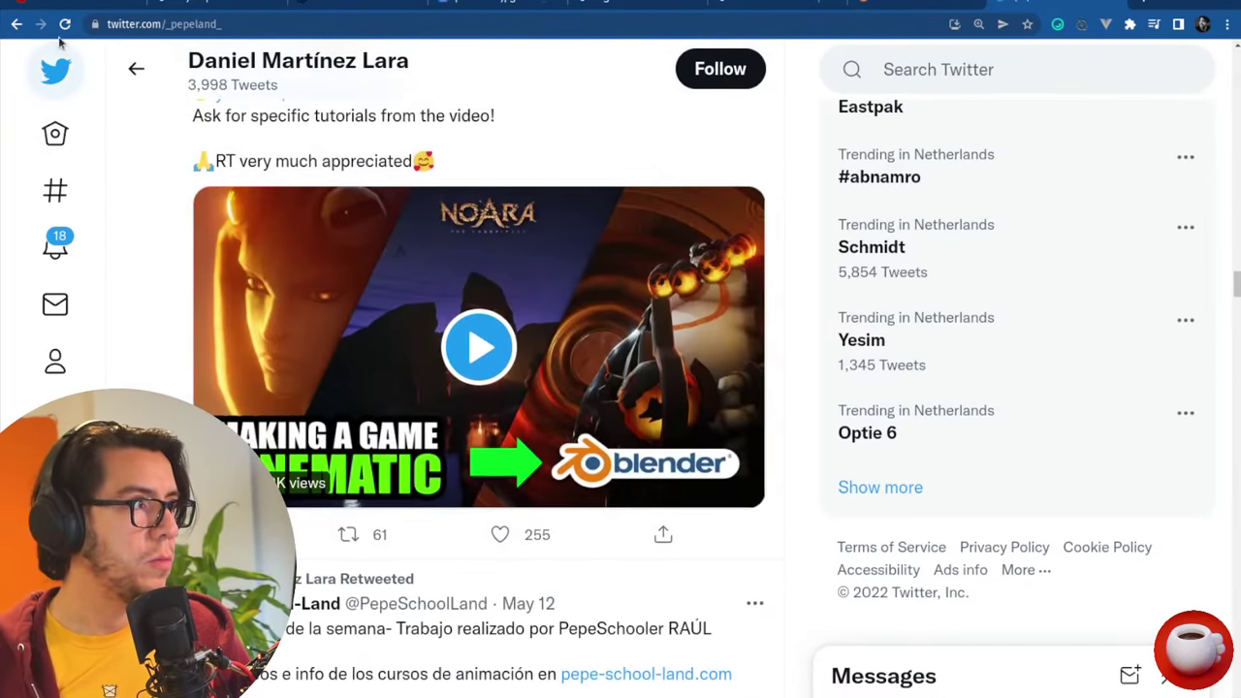
{"action": "left_click", "coordinate": [102, 8]}
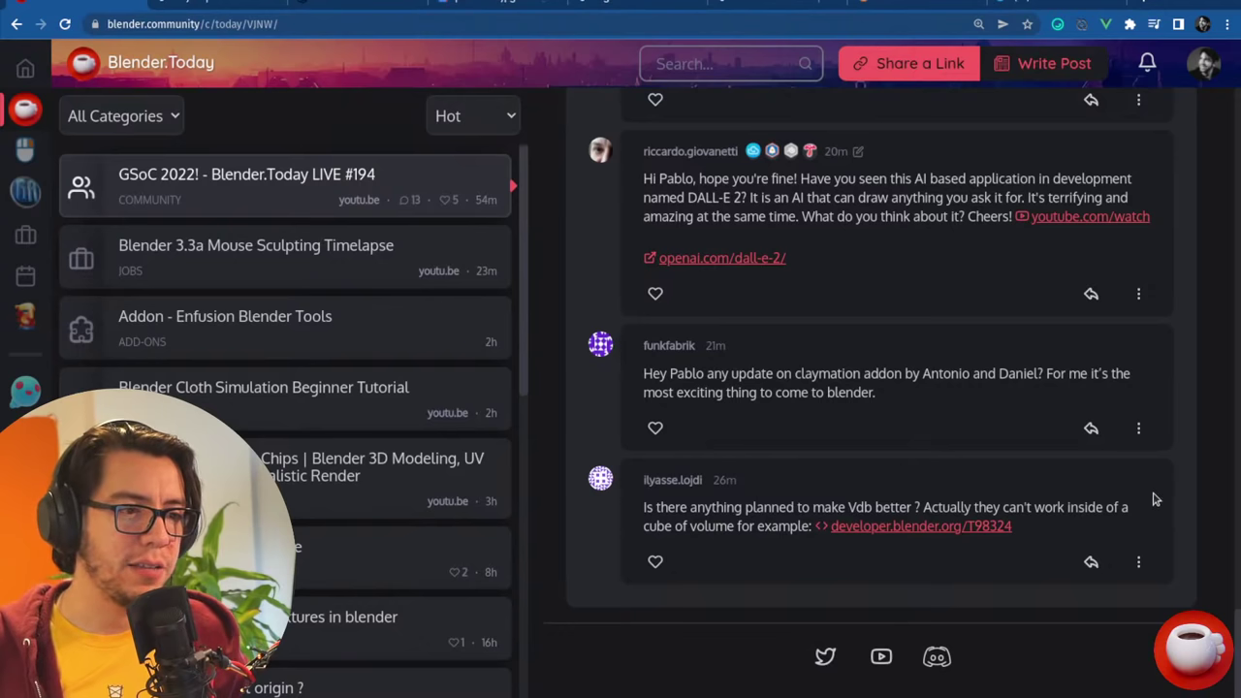
- Open the linked developer.blender.org/T98324 VDB task, zoom out and read through it
{"action": "left_click", "coordinate": [940, 527]}
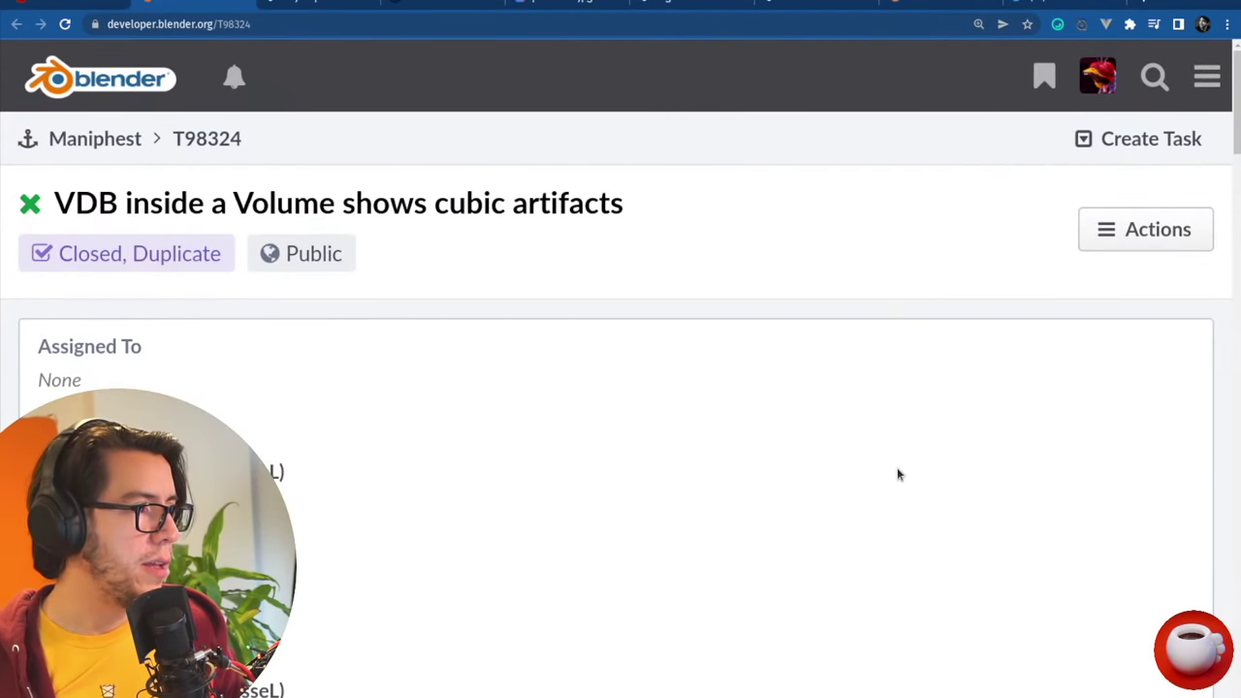
{"action": "key", "text": "ctrl+minus"}
{"action": "key", "text": "ctrl+minus"}
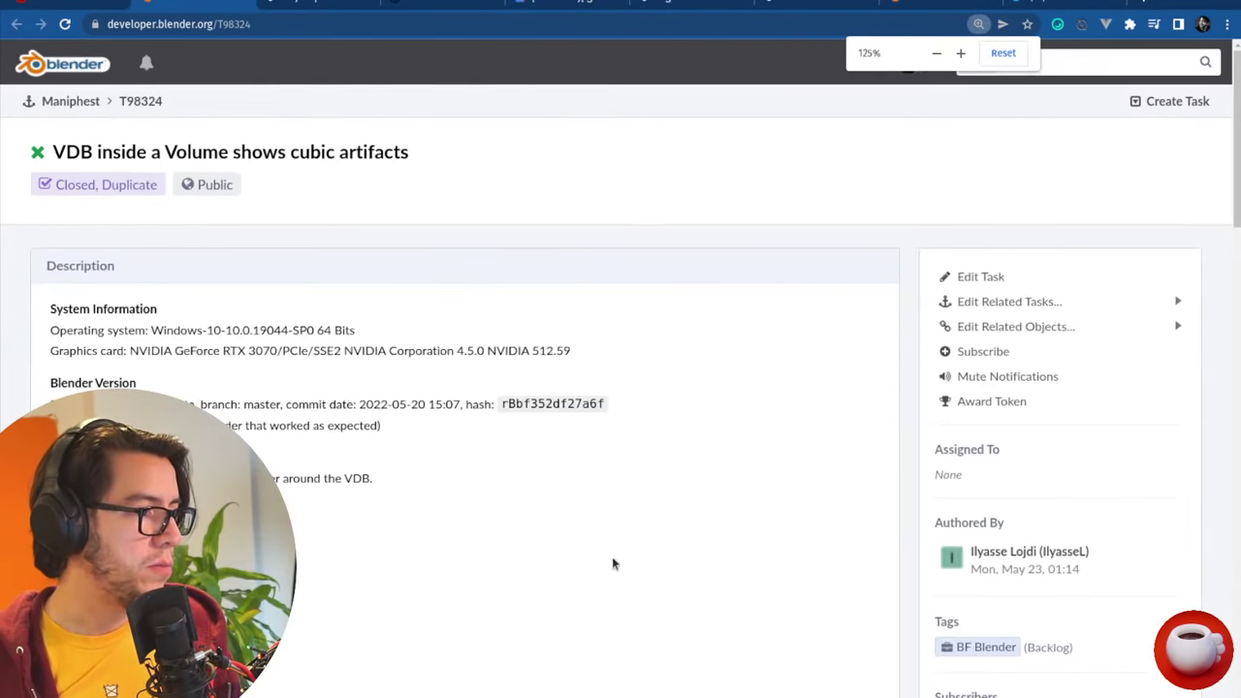
{"action": "scroll", "coordinate": [620, 561], "scroll_direction": "down", "scroll_amount": 3}
{"action": "scroll", "coordinate": [435, 488], "scroll_direction": "down", "scroll_amount": 5}
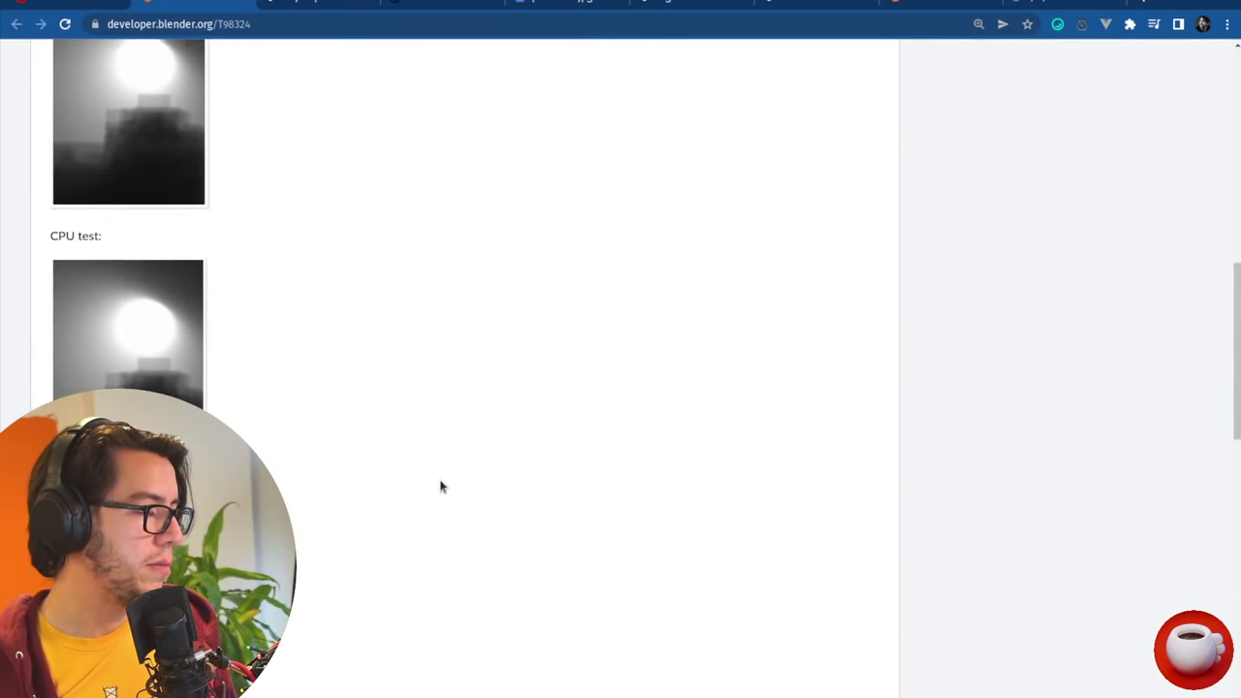
{"action": "scroll", "coordinate": [812, 508], "scroll_direction": "down", "scroll_amount": 3}
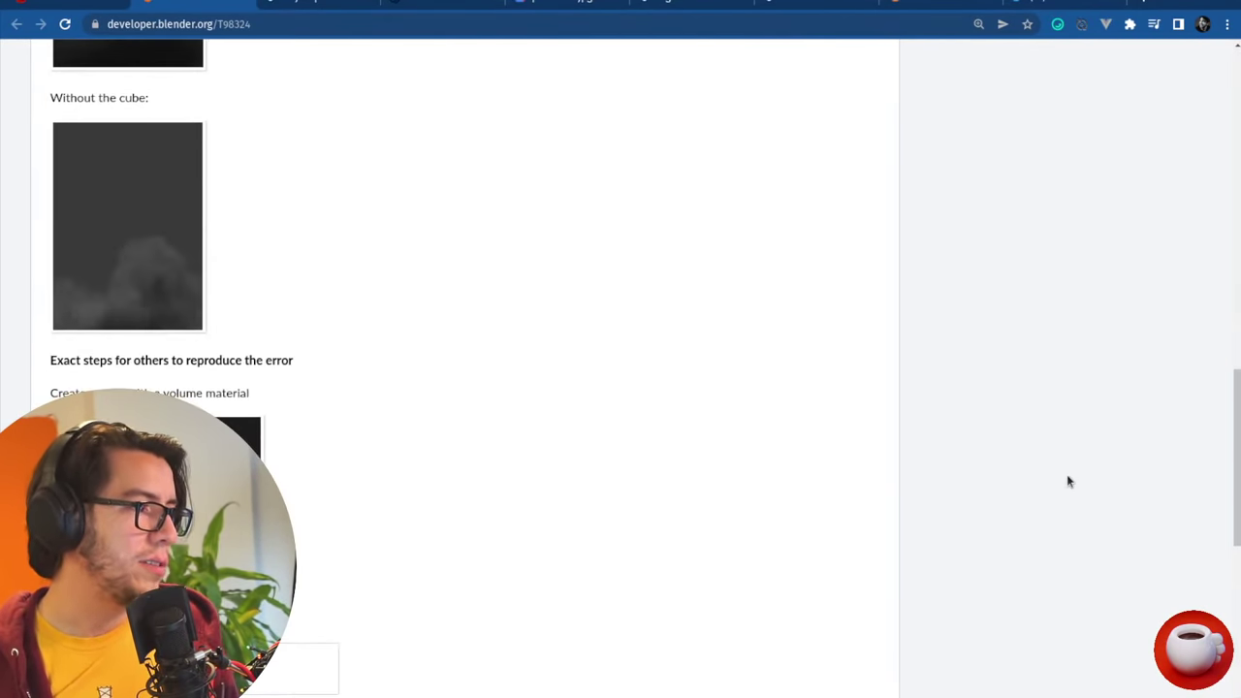
{"action": "scroll", "coordinate": [1068, 481], "scroll_direction": "down", "scroll_amount": 3}
{"action": "scroll", "coordinate": [1052, 482], "scroll_direction": "down", "scroll_amount": 2}
{"action": "scroll", "coordinate": [1053, 485], "scroll_direction": "up", "scroll_amount": 3}
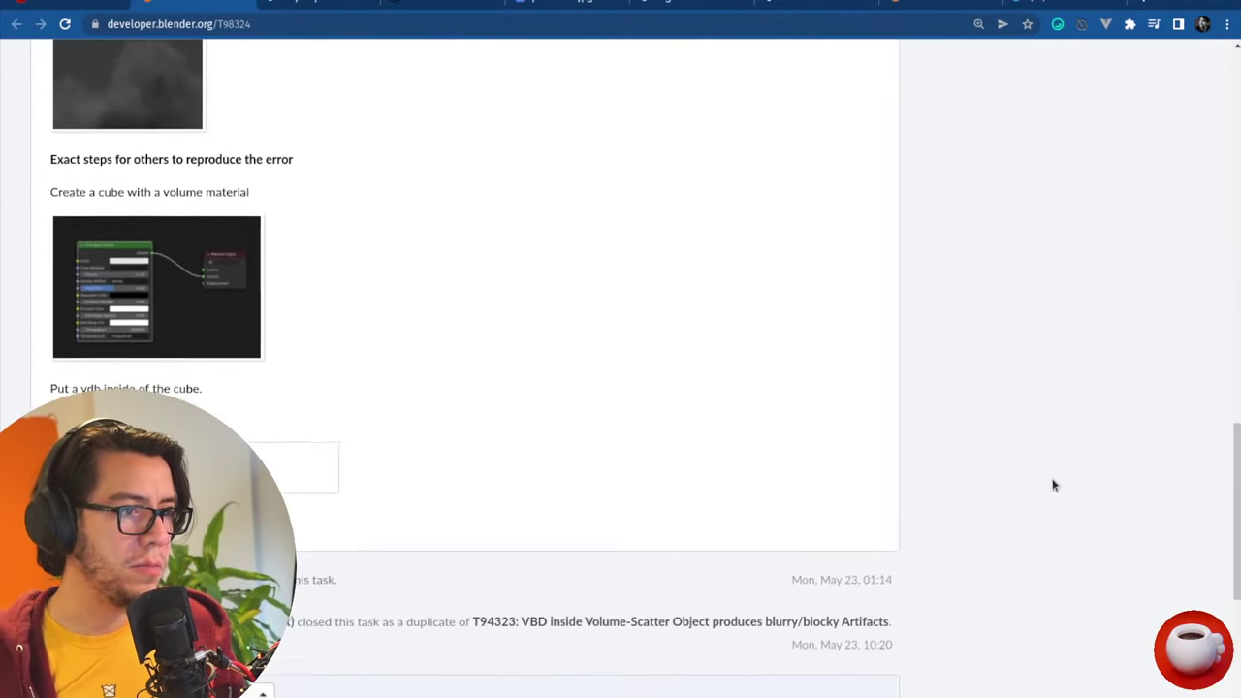
{"action": "scroll", "coordinate": [371, 416], "scroll_direction": "down", "scroll_amount": 2}
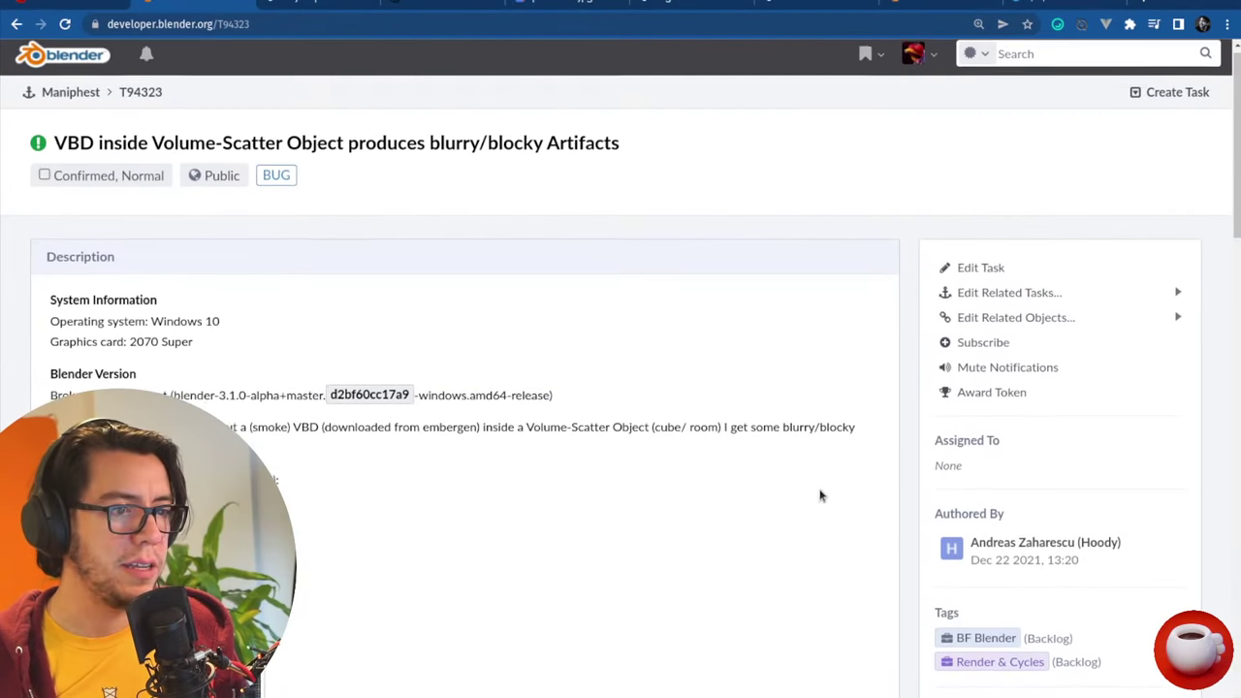
- Read task T94323 and its comments, then close the tab to return to Blender.Today
{"action": "scroll", "coordinate": [823, 496], "scroll_direction": "down", "scroll_amount": 3}
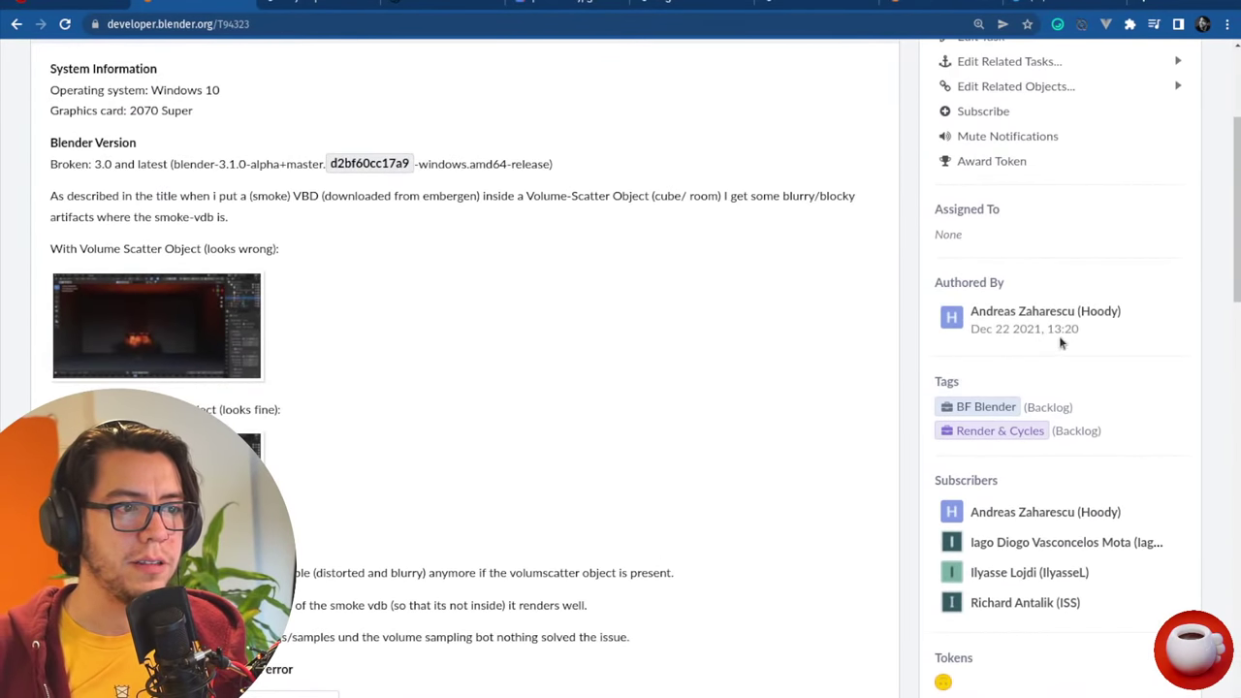
{"action": "scroll", "coordinate": [533, 393], "scroll_direction": "down", "scroll_amount": 3}
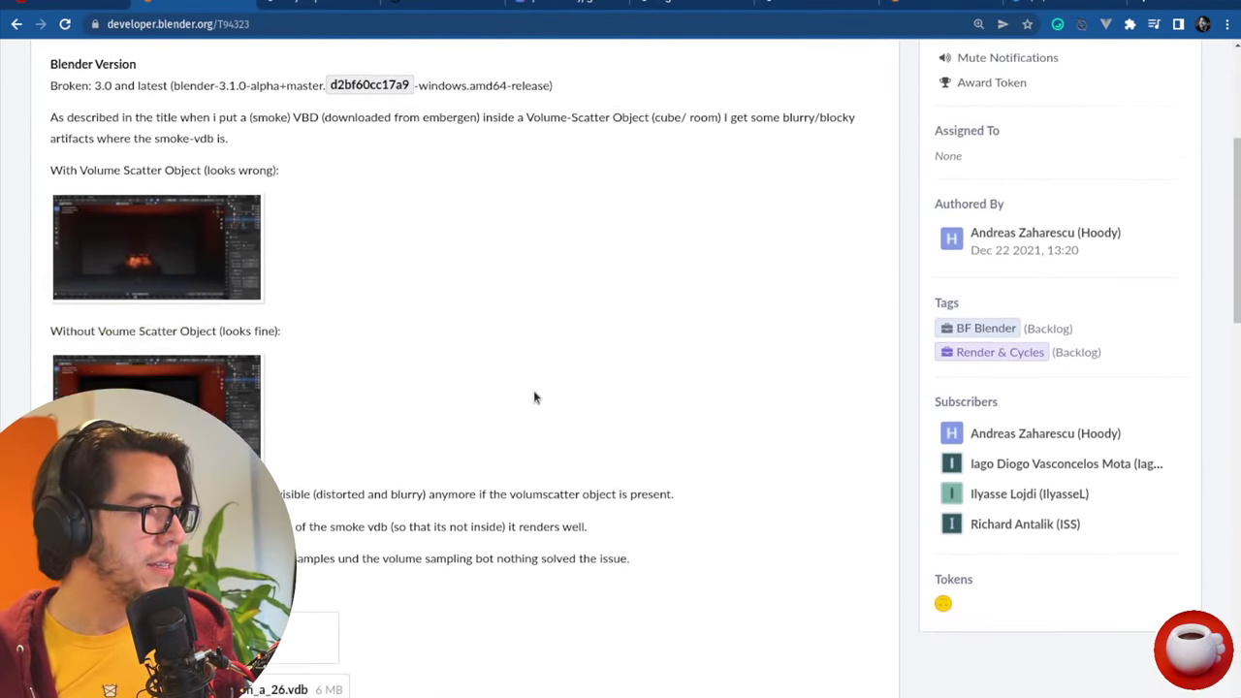
{"action": "scroll", "coordinate": [550, 407], "scroll_direction": "up", "scroll_amount": 1}
{"action": "scroll", "coordinate": [562, 412], "scroll_direction": "up", "scroll_amount": 3}
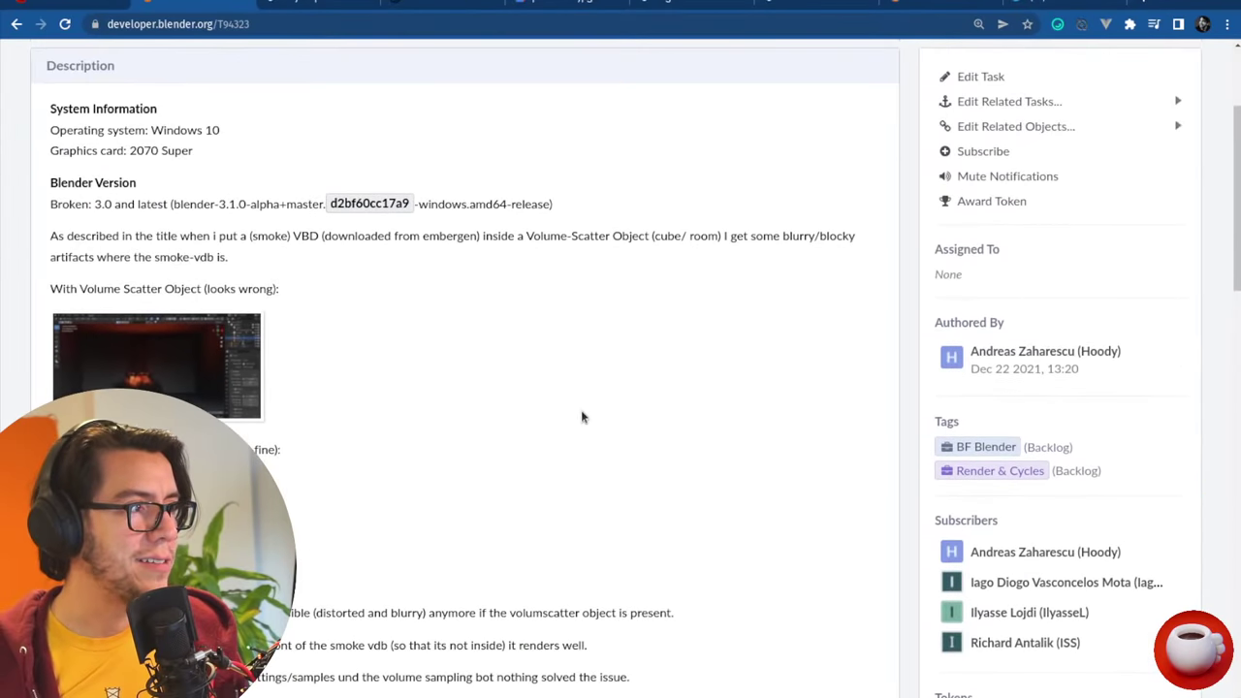
{"action": "scroll", "coordinate": [583, 417], "scroll_direction": "down", "scroll_amount": 14}
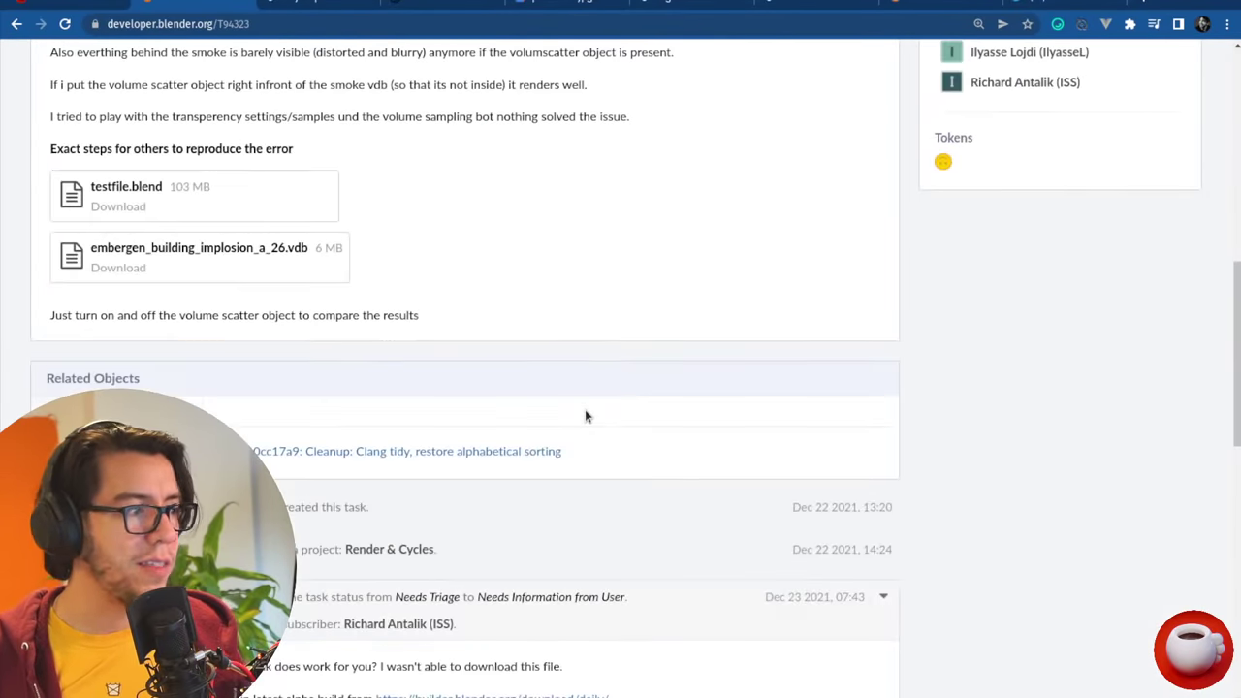
{"action": "scroll", "coordinate": [585, 426], "scroll_direction": "down", "scroll_amount": 2}
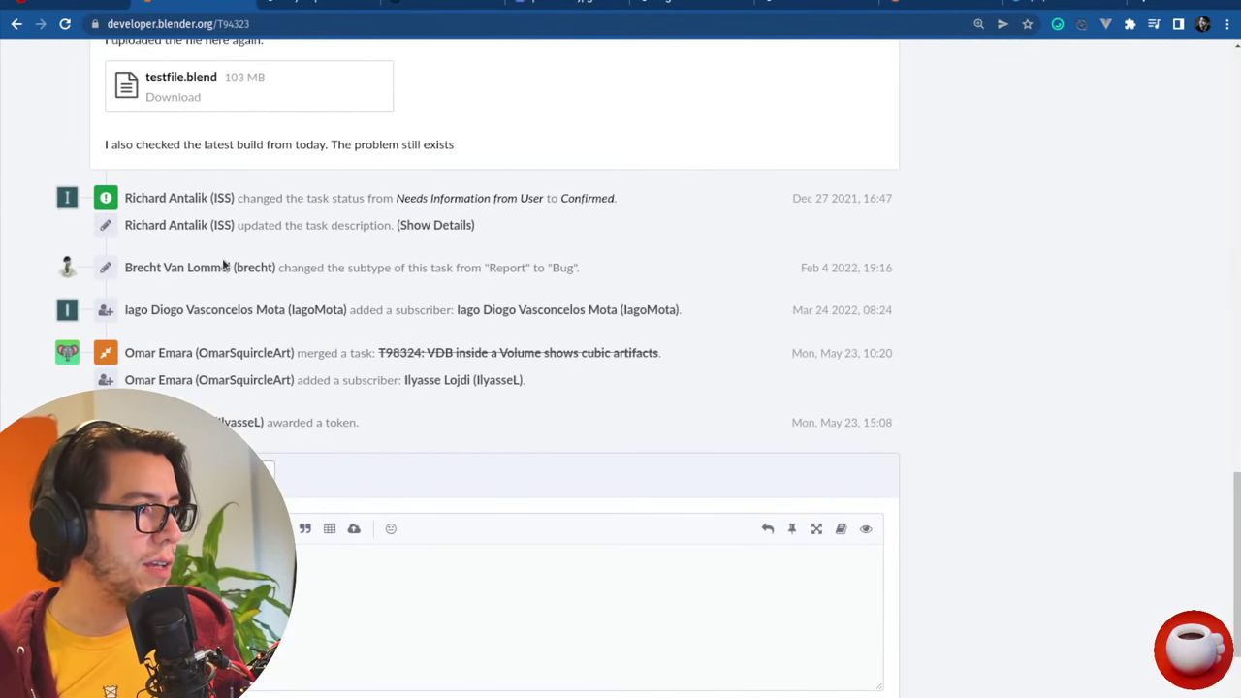
{"action": "scroll", "coordinate": [1124, 314], "scroll_direction": "up", "scroll_amount": 2}
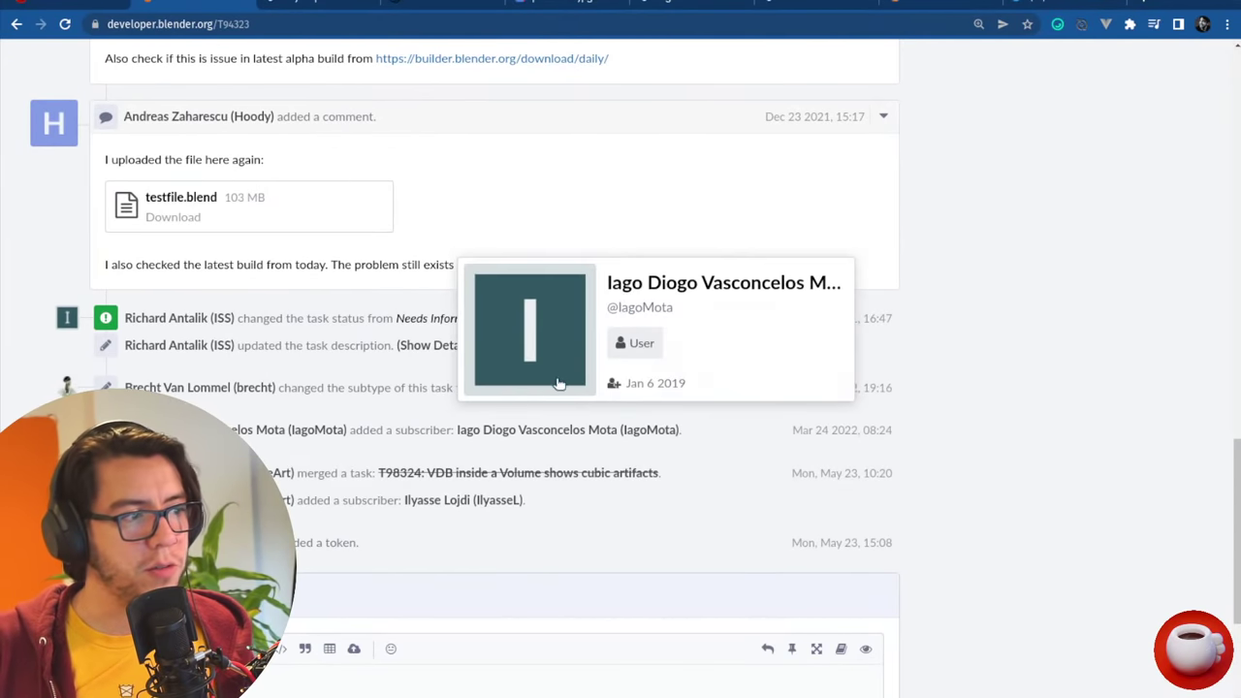
{"action": "scroll", "coordinate": [1047, 363], "scroll_direction": "up", "scroll_amount": 10}
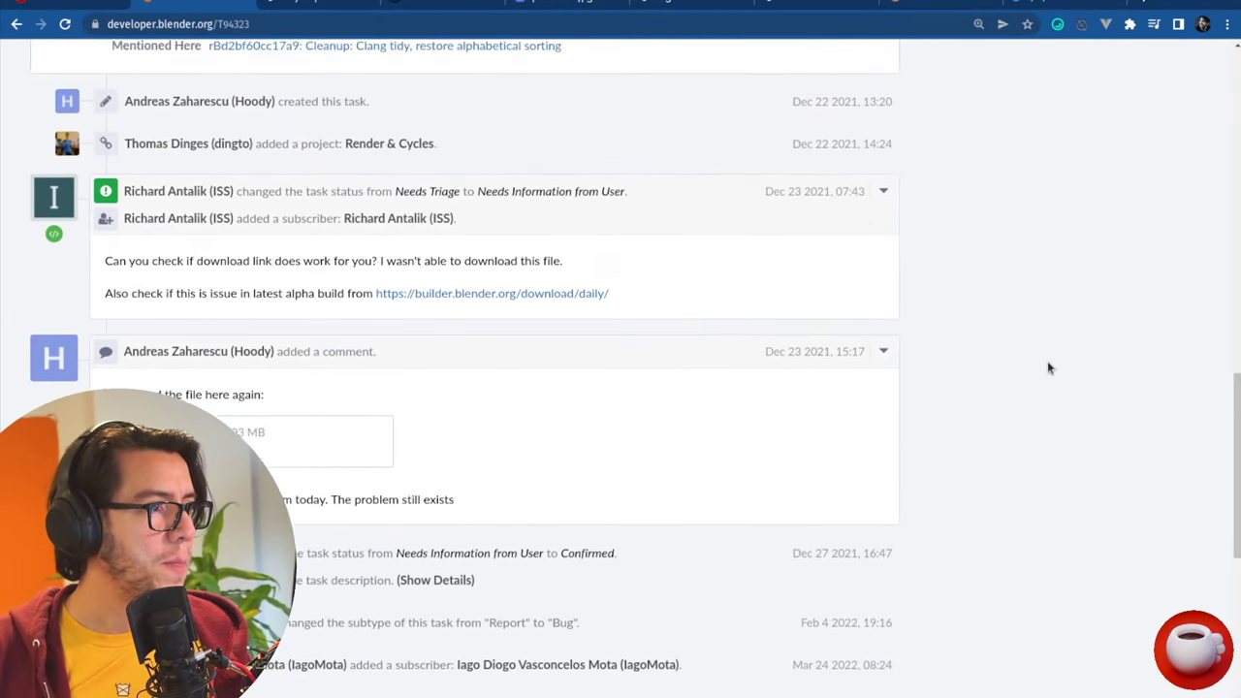
{"action": "scroll", "coordinate": [617, 289], "scroll_direction": "up", "scroll_amount": 3}
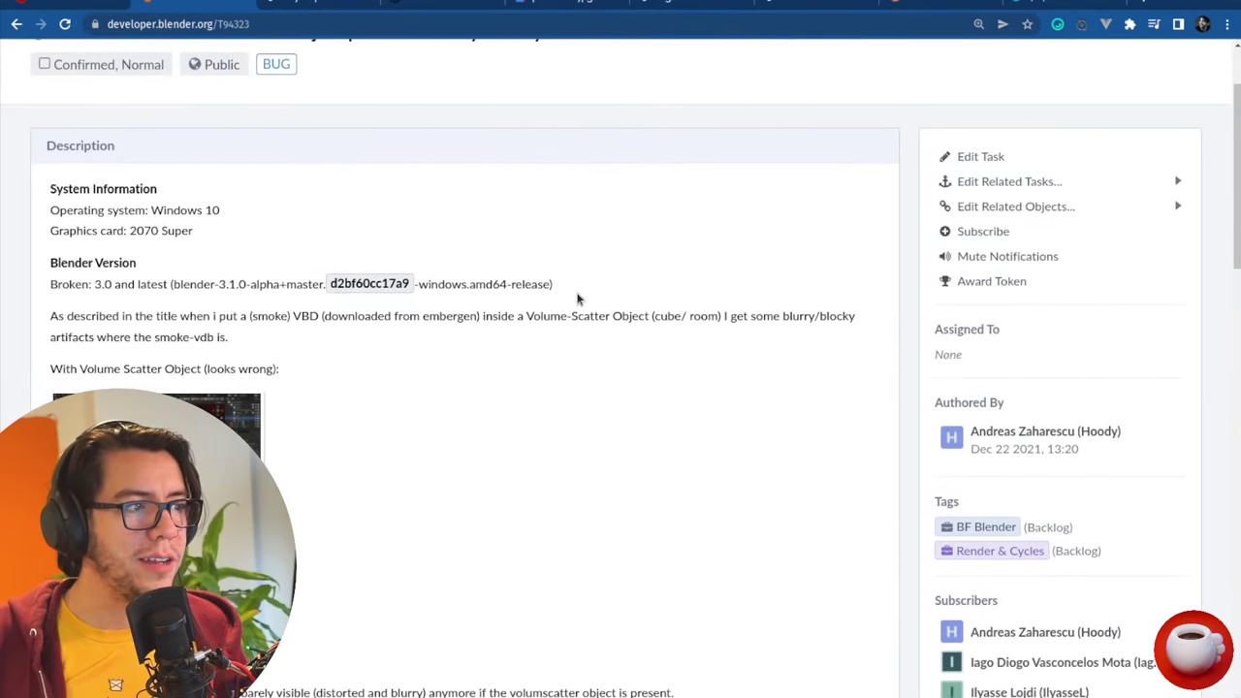
{"action": "scroll", "coordinate": [544, 244], "scroll_direction": "up", "scroll_amount": 2}
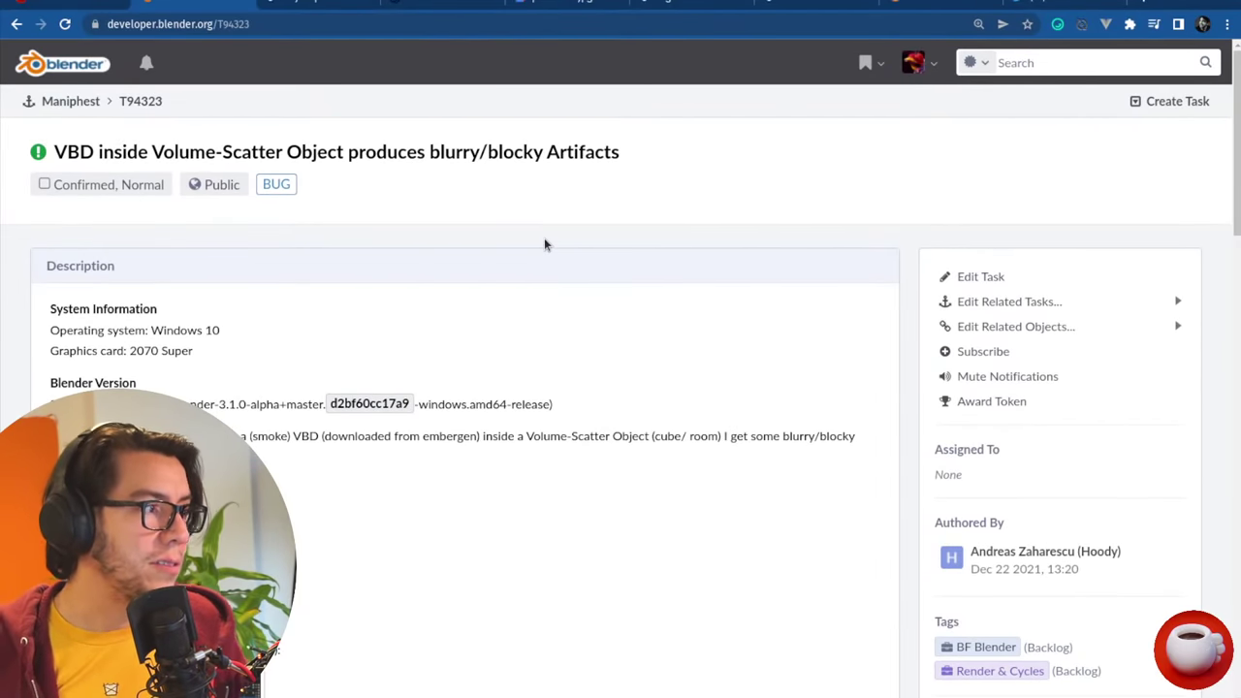
{"action": "key", "text": "ctrl+w"}
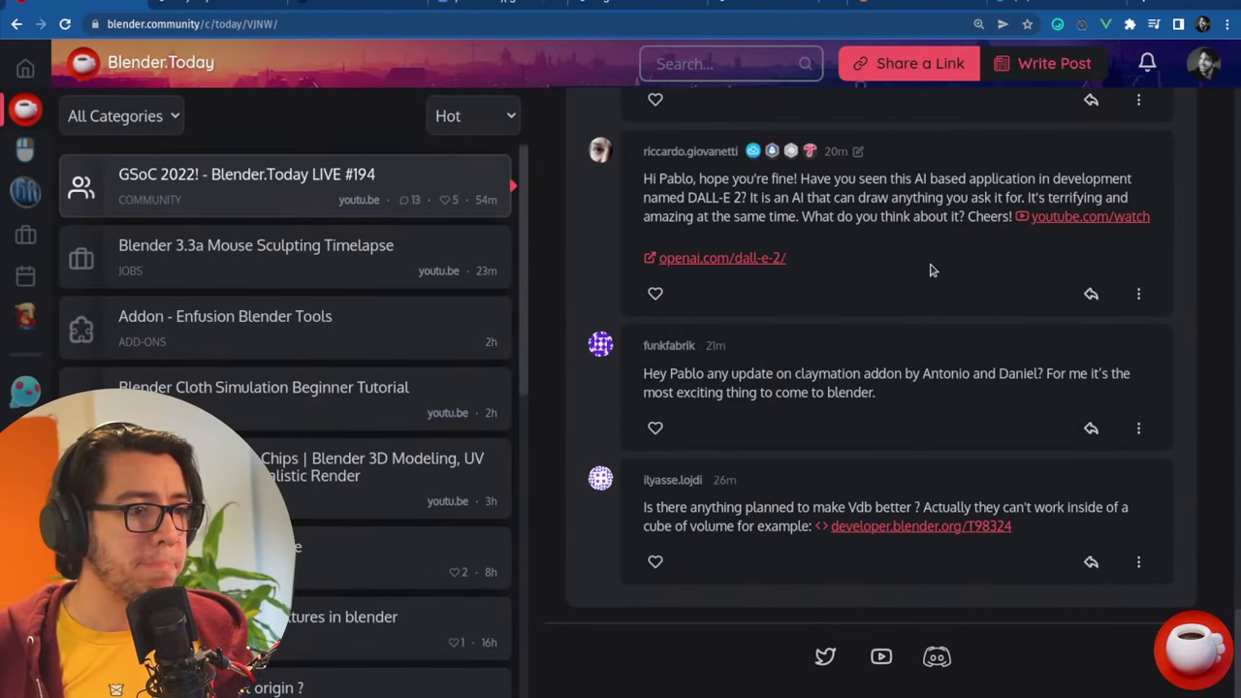
{"action": "scroll", "coordinate": [989, 359], "scroll_direction": "down", "scroll_amount": 1}
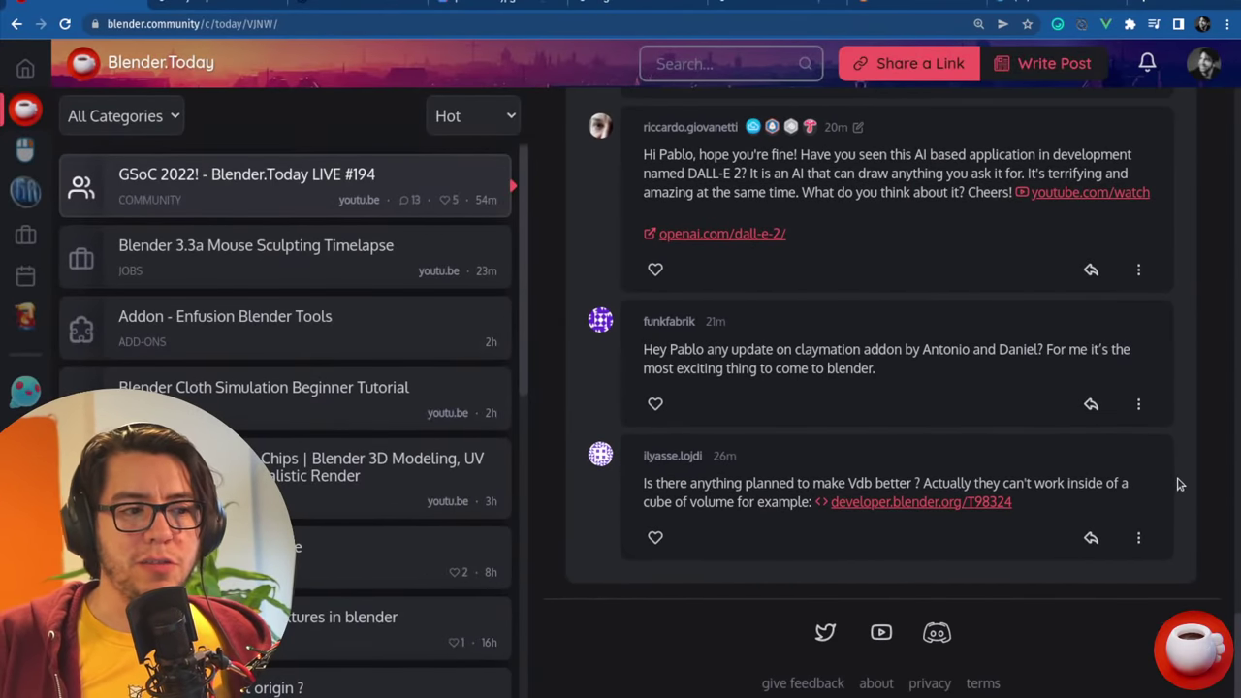